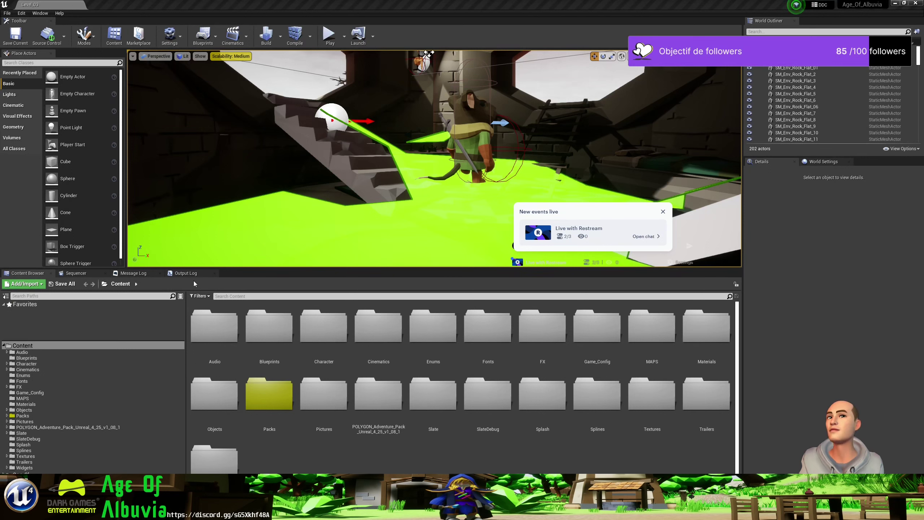
# Fly the viewport camera from the navmesh floor to frame the stairs beside the black flag.
pyautogui.click(663, 212)
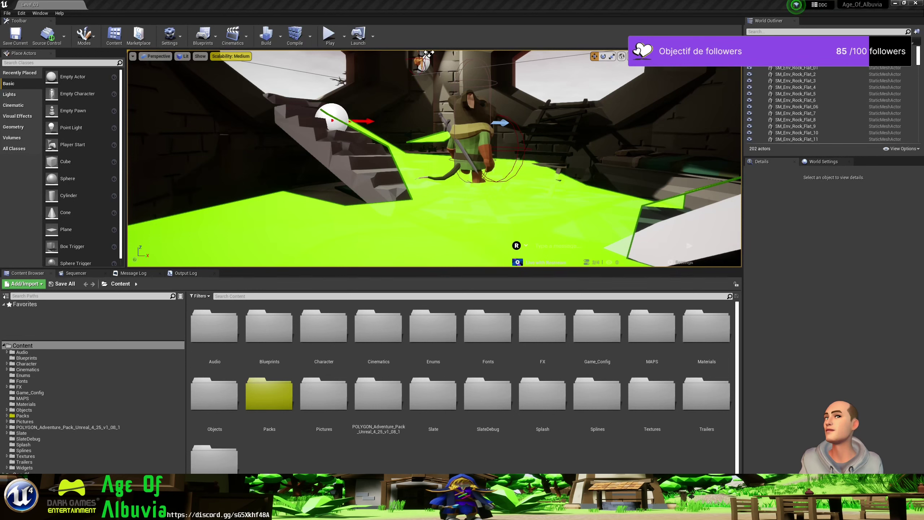
pyautogui.moveTo(149, 515)
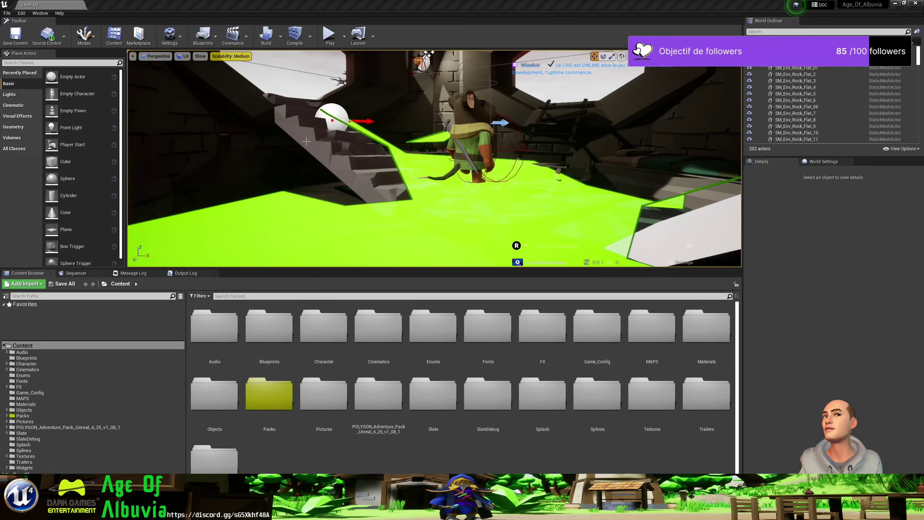
pyautogui.moveTo(306, 141); pyautogui.dragTo(341, 239, button='right')
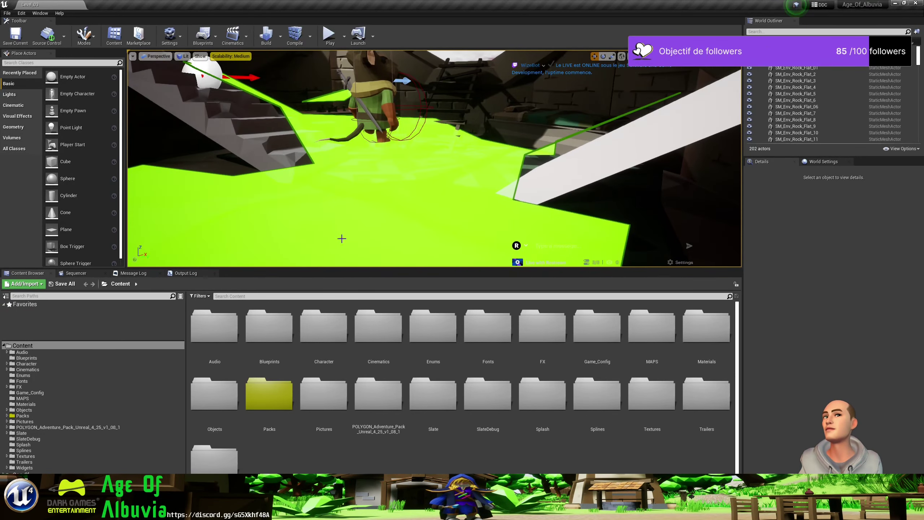
pyautogui.moveTo(465, 194)
pyautogui.mouseDown(button='right')
pyautogui.moveTo(297, 80)
pyautogui.moveTo(296, 65)
pyautogui.mouseUp(button='right')
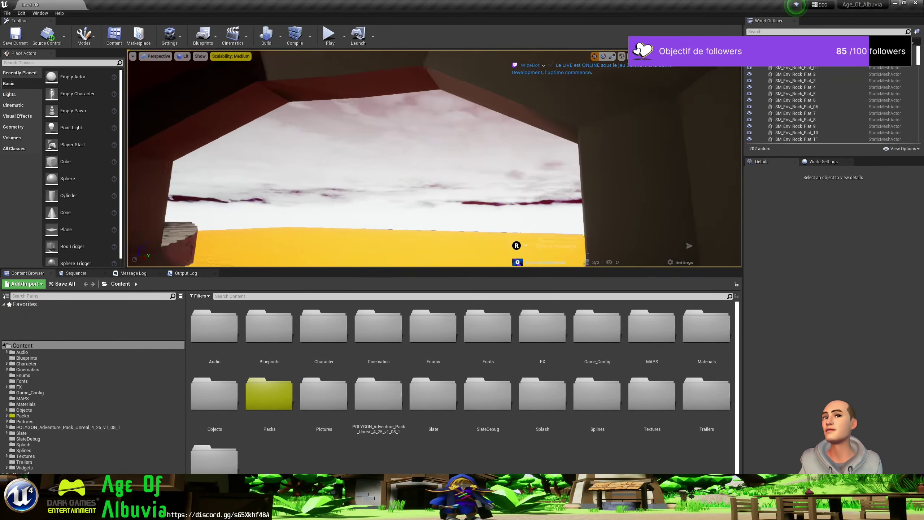
pyautogui.moveTo(466, 203); pyautogui.dragTo(469, 198, button='right')
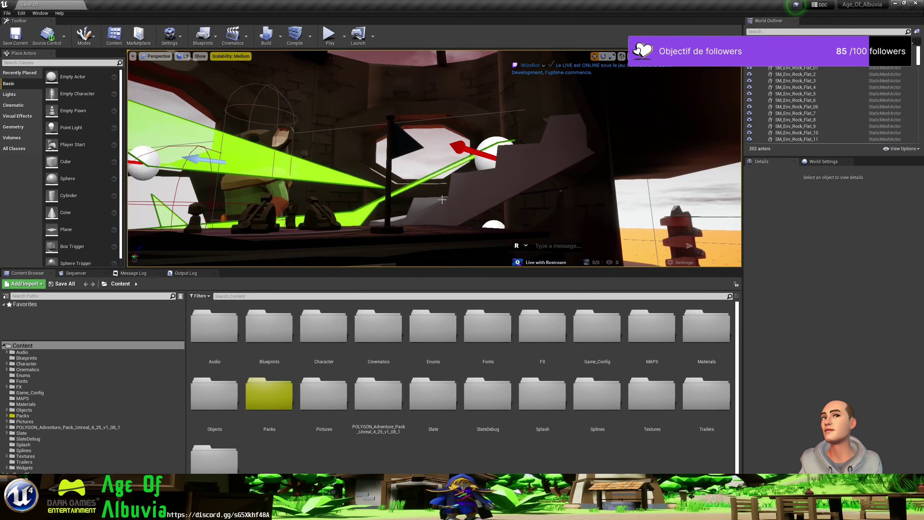
# Select the existing SM_Env_Stairs_01 staircase in the viewport.
pyautogui.click(455, 190)
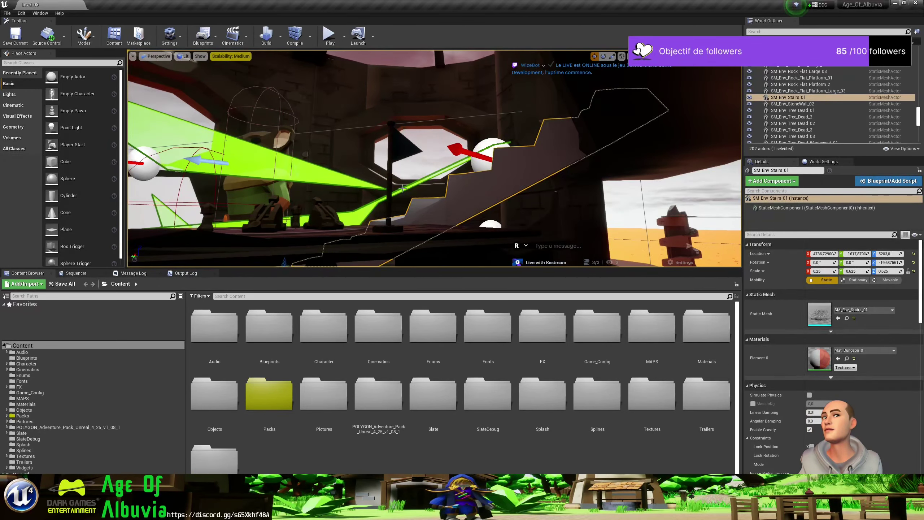
pyautogui.moveTo(434, 197); pyautogui.dragTo(406, 185, button='right')
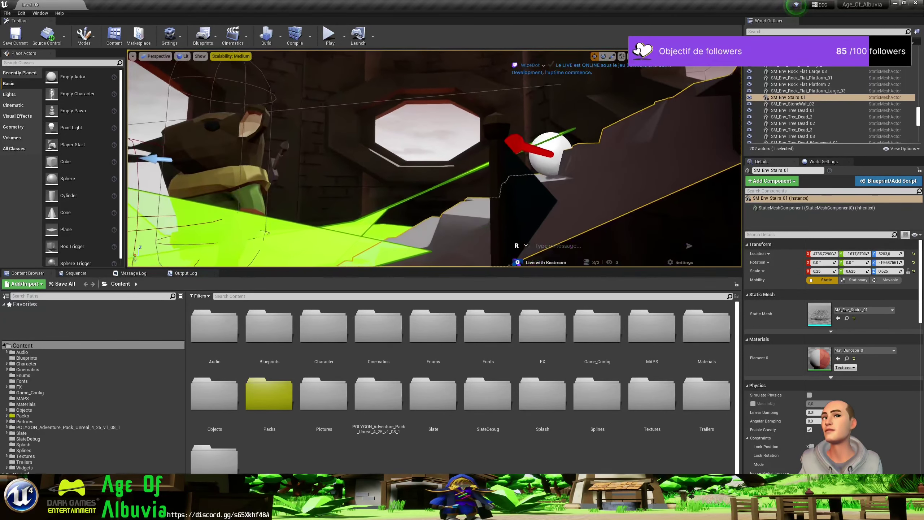
pyautogui.scroll(-3, 407, 180)
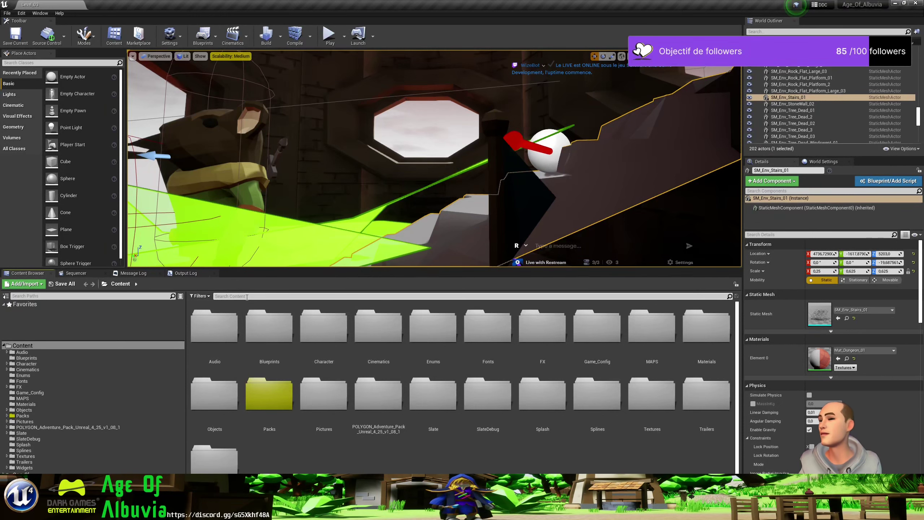
# Search the Content Browser for 'stair' to list the stair meshes.
pyautogui.write('escal')
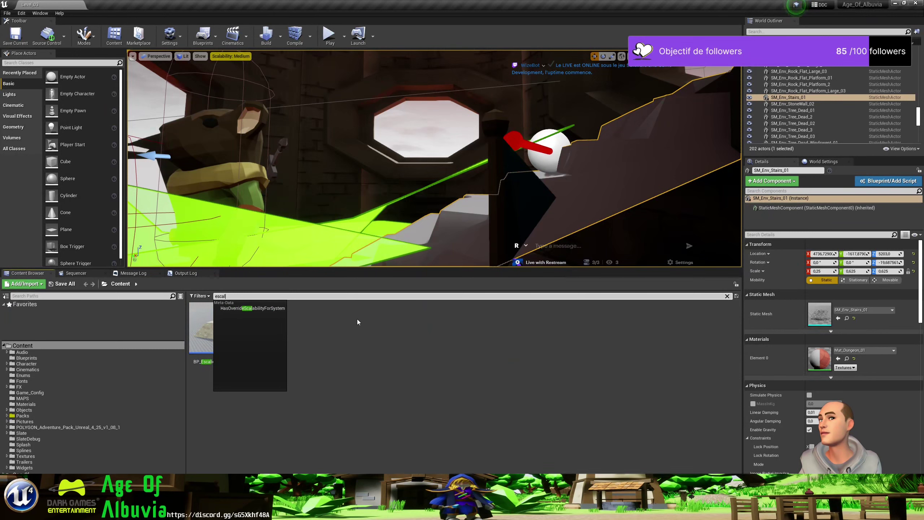
pyautogui.click(311, 351)
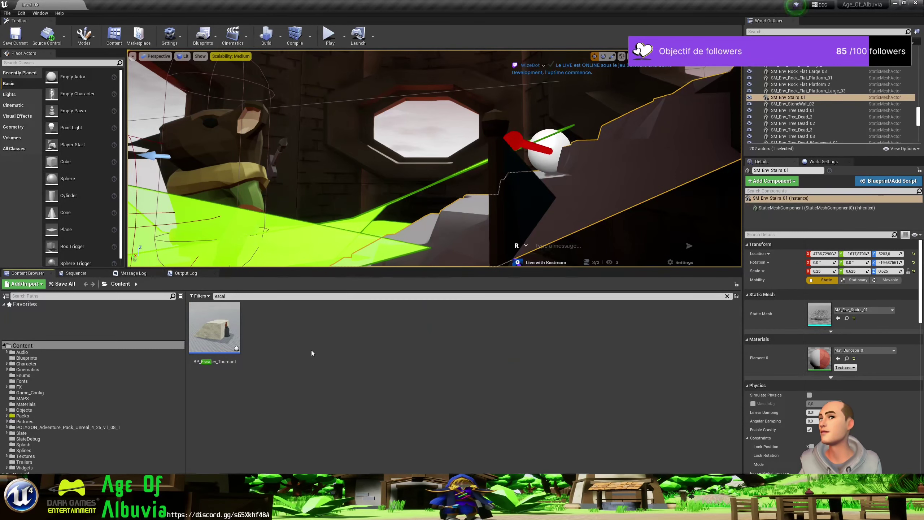
pyautogui.doubleClick(240, 294)
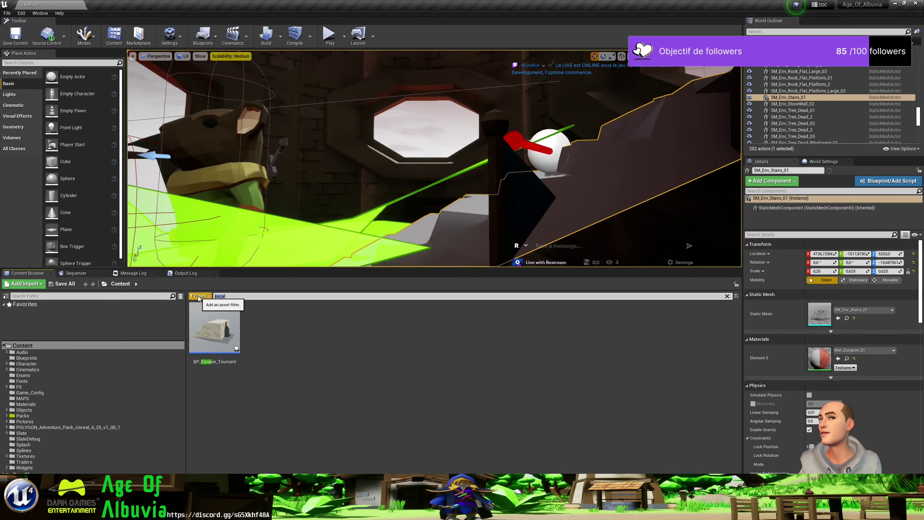
pyautogui.write('stair')
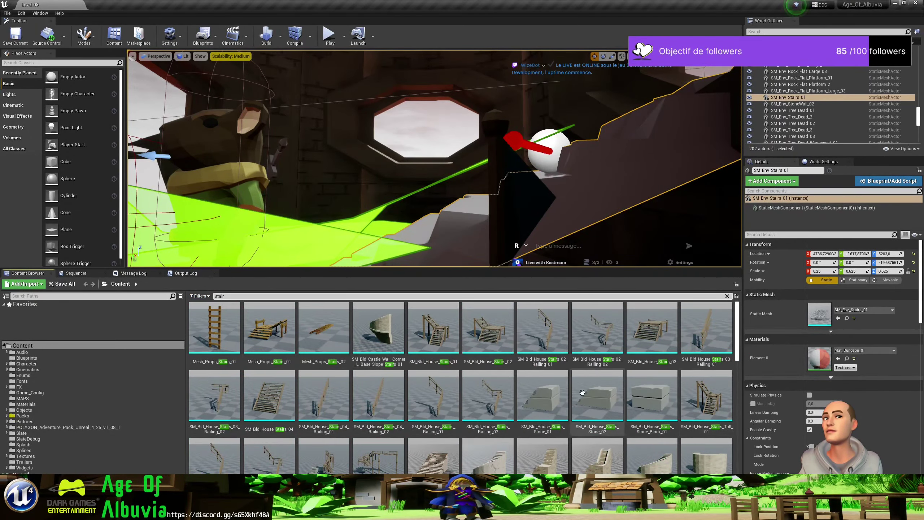
# Place SM_Bld_House_Stairs_Stone_01 from the Content Browser beside the character and frame it.
pyautogui.click(540, 396)
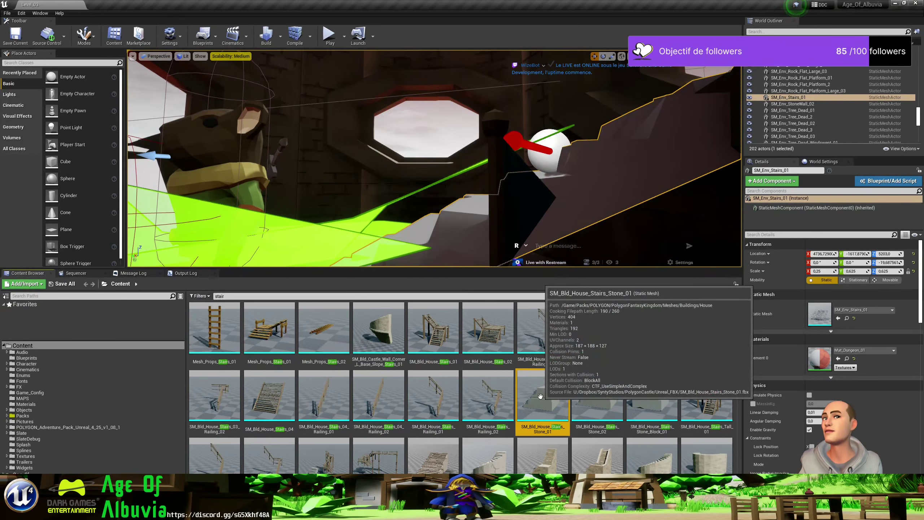
pyautogui.moveTo(540, 396); pyautogui.dragTo(334, 236)
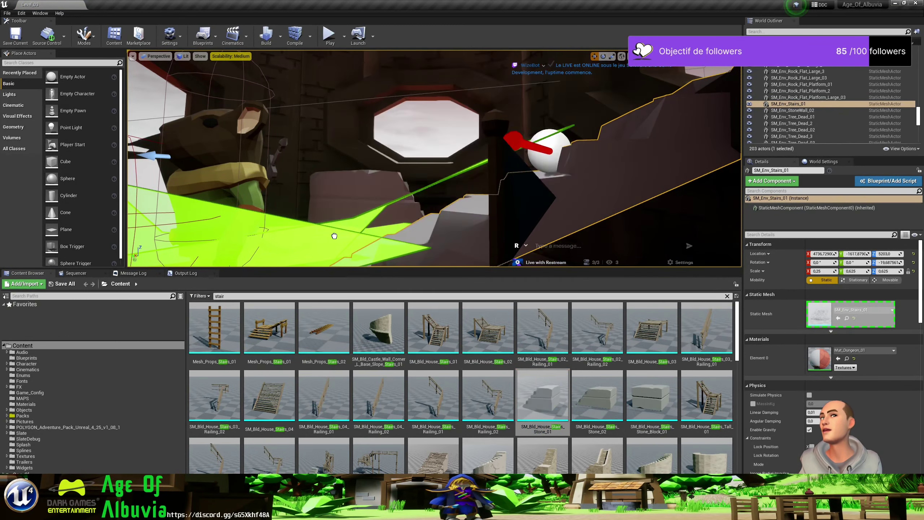
pyautogui.moveTo(334, 235); pyautogui.dragTo(313, 259)
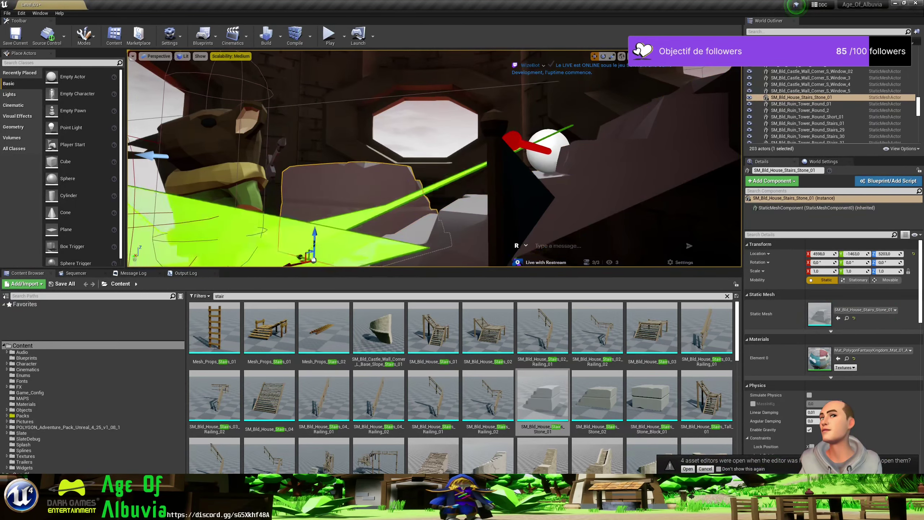
pyautogui.moveTo(314, 259); pyautogui.dragTo(368, 208, button='right')
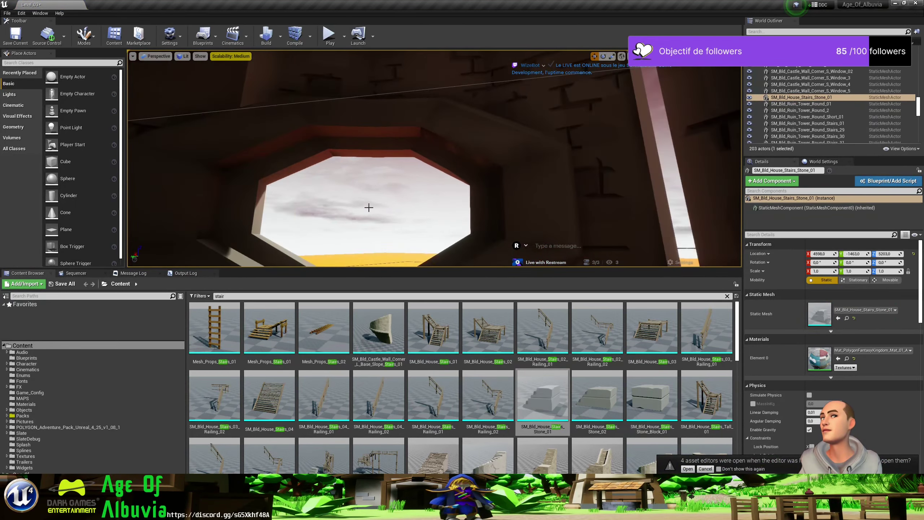
pyautogui.press('f')
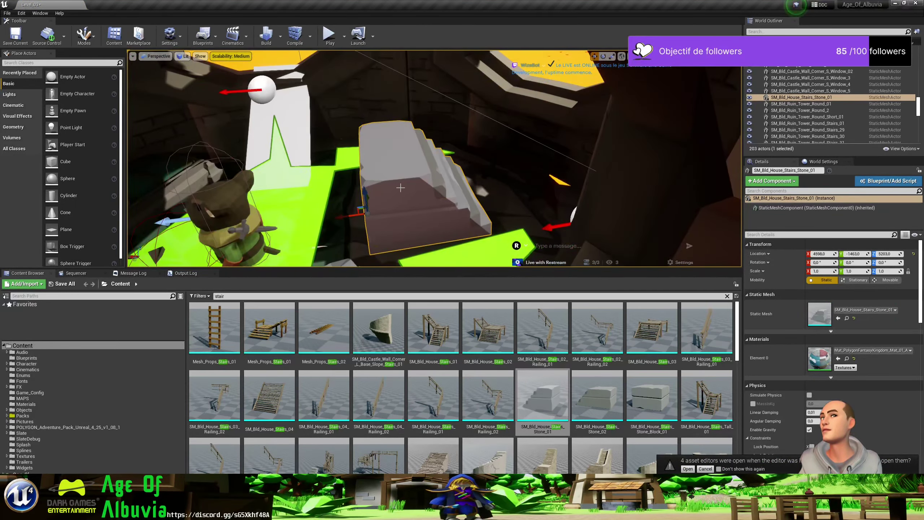
# Turn the stone stairs around the vertical axis and flatten them to 0.5 Z scale.
pyautogui.press('e')
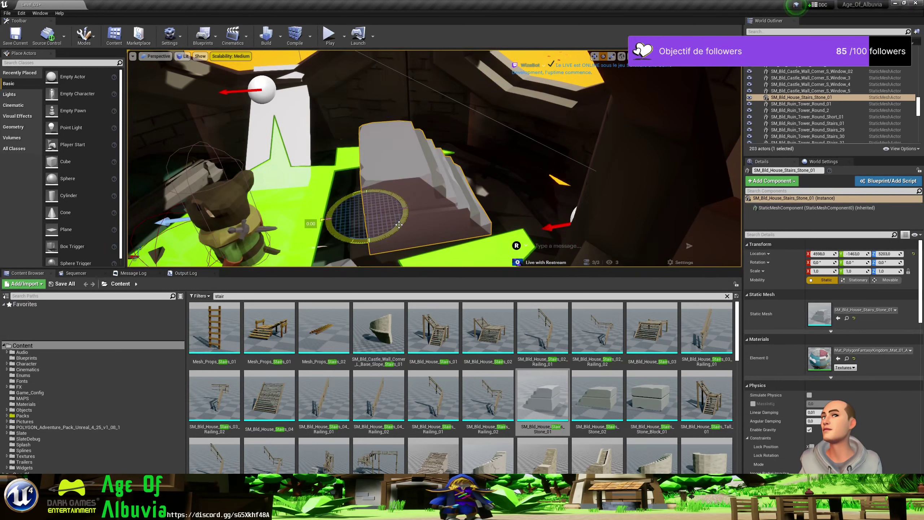
pyautogui.moveTo(416, 185)
pyautogui.mouseDown()
pyautogui.moveTo(369, 189)
pyautogui.moveTo(399, 225)
pyautogui.mouseUp()
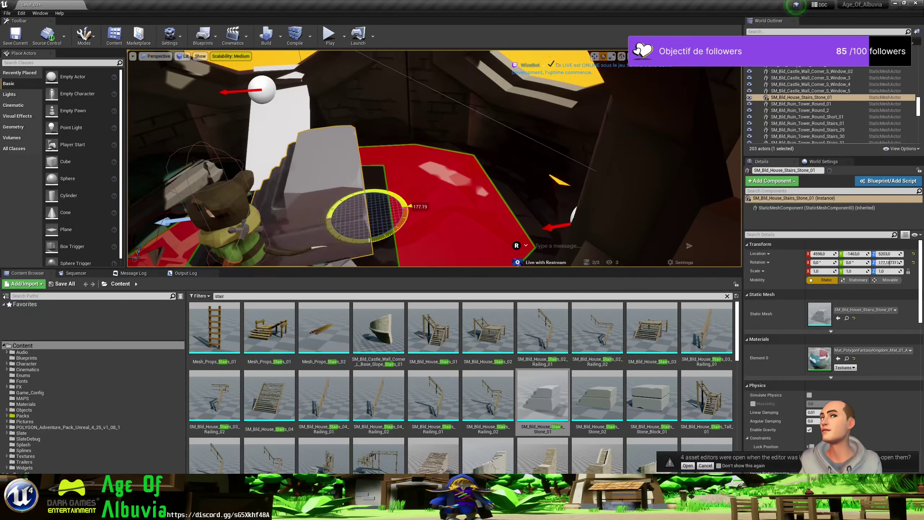
pyautogui.press('w')
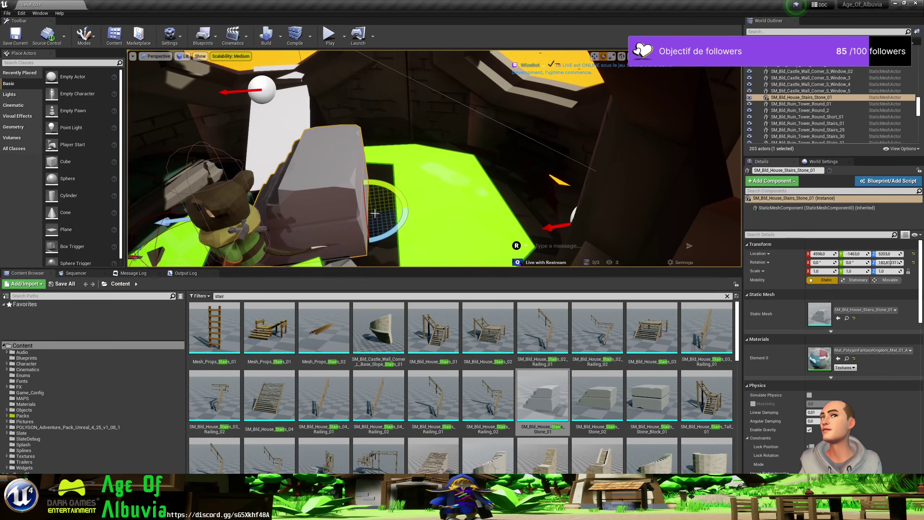
pyautogui.press('e')
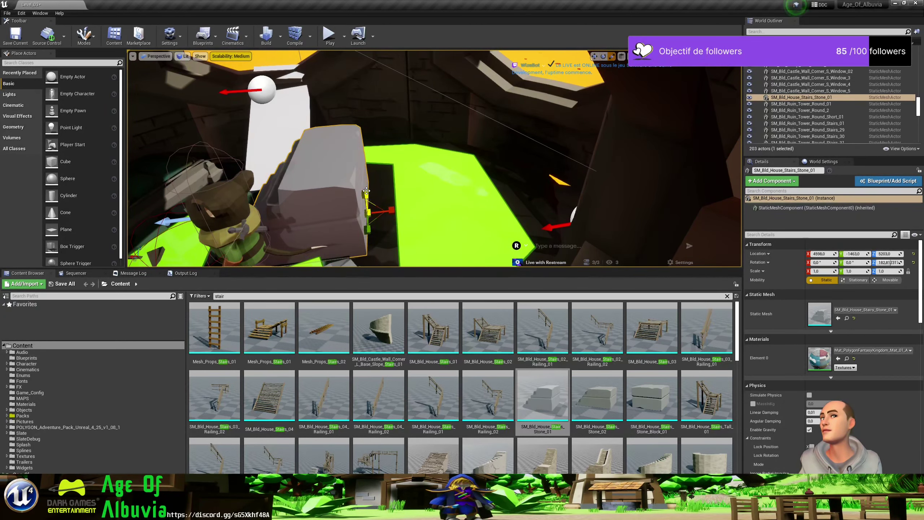
pyautogui.moveTo(366, 191); pyautogui.dragTo(367, 211)
pyautogui.moveTo(345, 204); pyautogui.dragTo(314, 209, button='right')
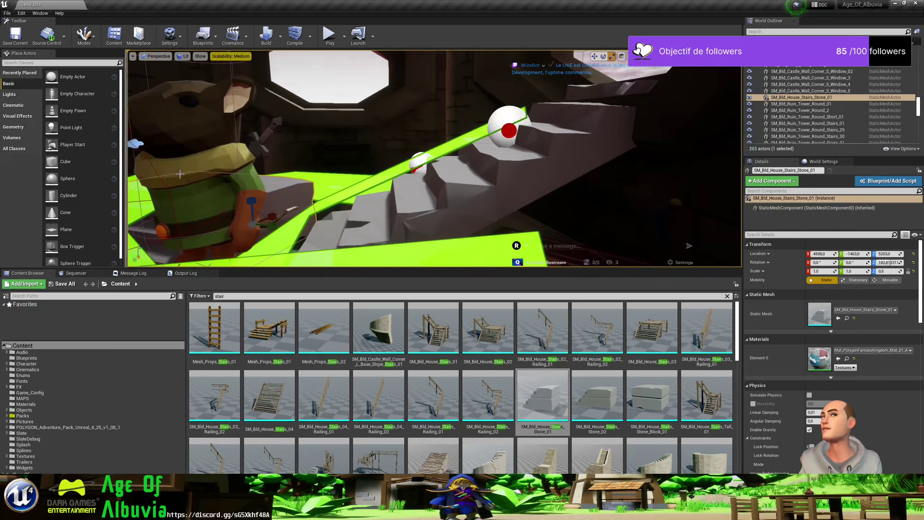
# Open the rat's BP_PNJ_Ratzy Blueprint maximized, show its 3D preview, and enter 'hello' in a field.
pyautogui.click(225, 175)
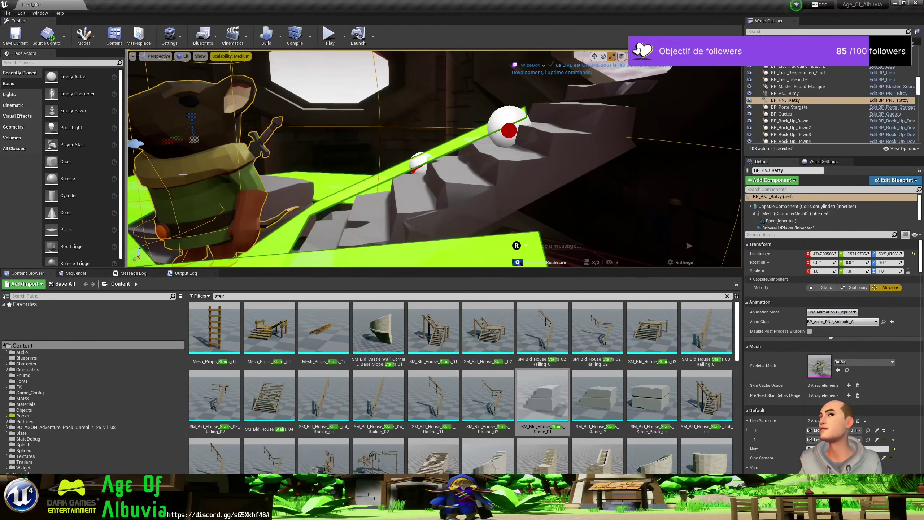
pyautogui.click(887, 100)
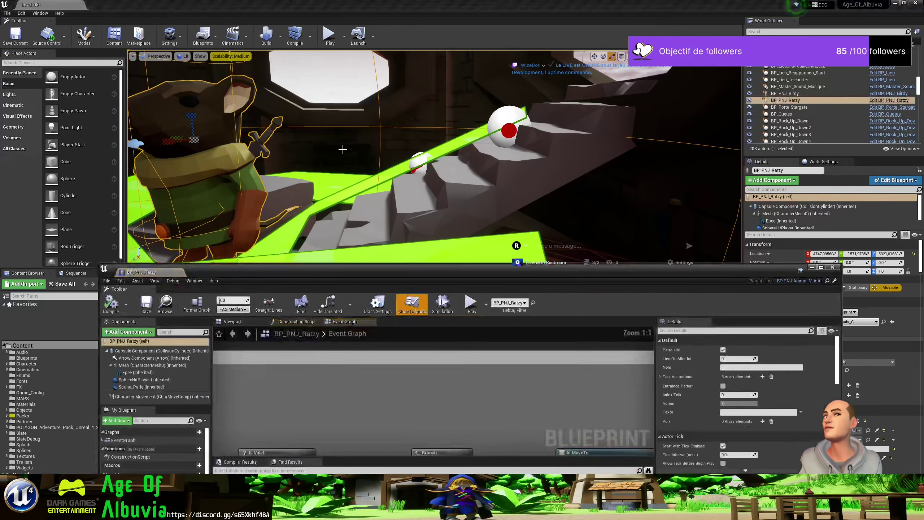
pyautogui.doubleClick(461, 269)
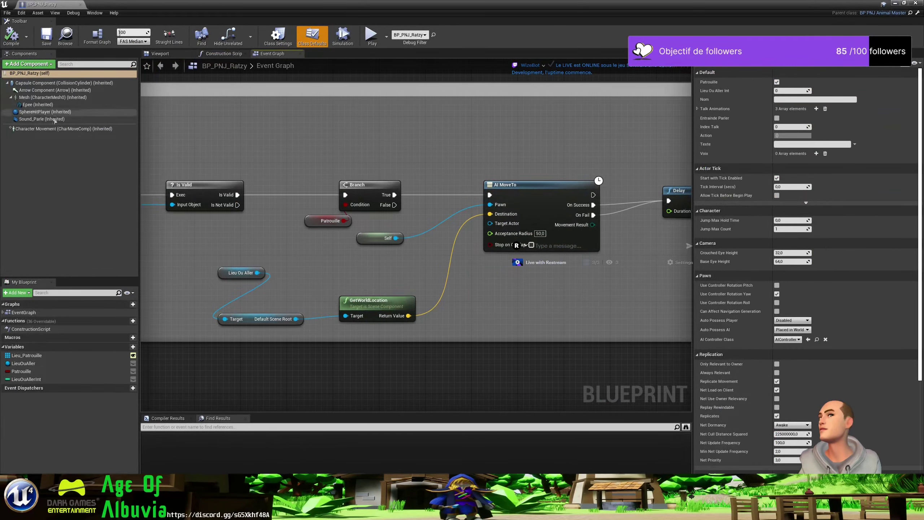
pyautogui.click(185, 53)
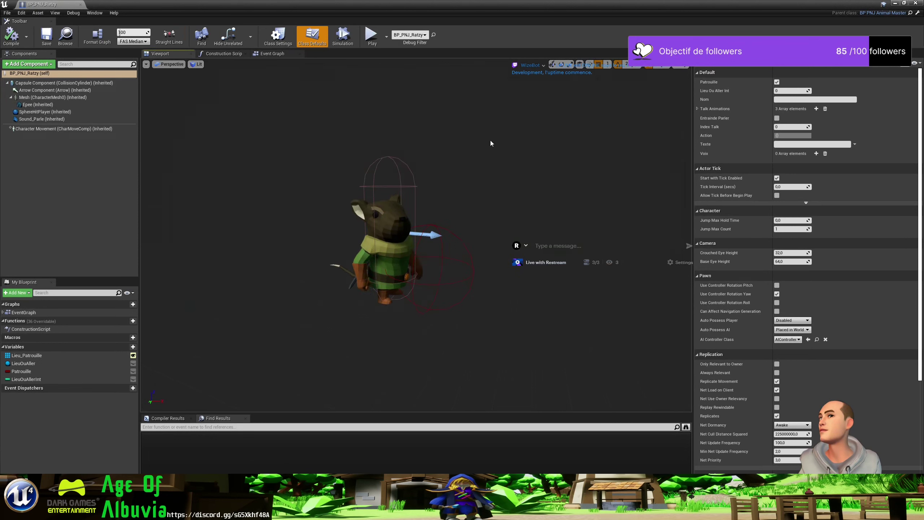
pyautogui.click(563, 247)
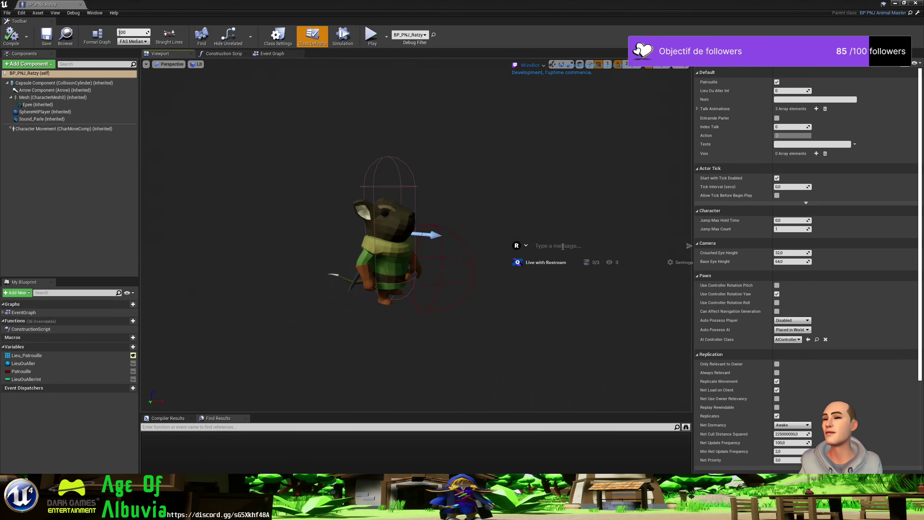
pyautogui.write('hello')
pyautogui.press('Return')
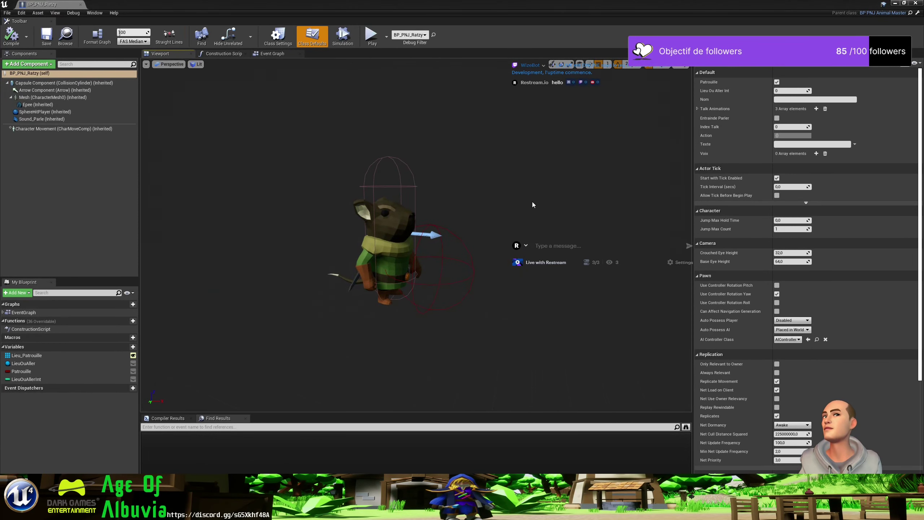
# Inspect the rat's capsule collision, then close the Blueprint and focus the rat in the level.
pyautogui.click(50, 84)
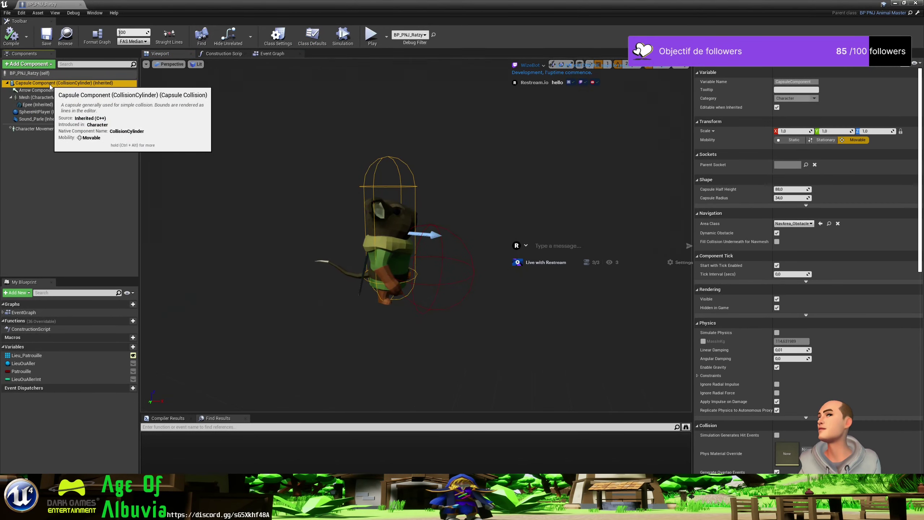
pyautogui.moveTo(316, 153)
pyautogui.mouseDown()
pyautogui.moveTo(321, 138)
pyautogui.moveTo(386, 197)
pyautogui.moveTo(386, 182)
pyautogui.moveTo(385, 218)
pyautogui.mouseUp()
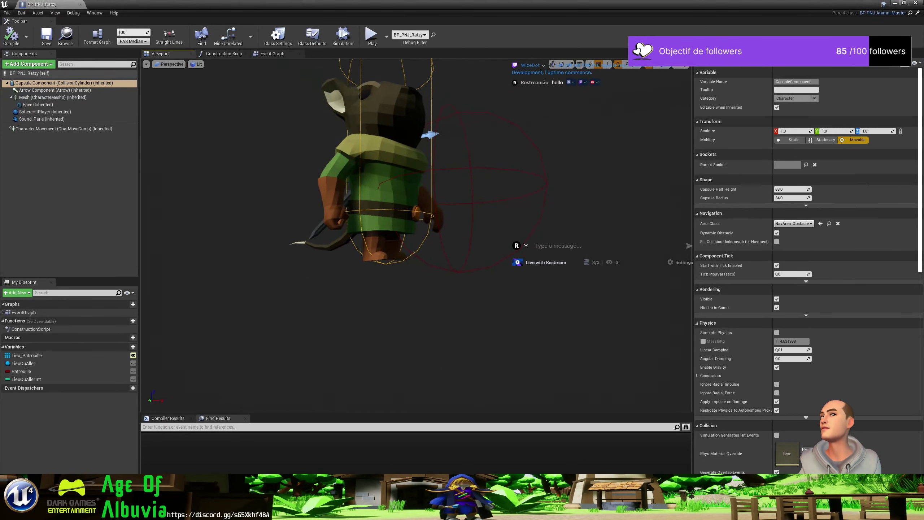
pyautogui.scroll(-5, 385, 190)
pyautogui.moveTo(384, 191); pyautogui.dragTo(386, 204)
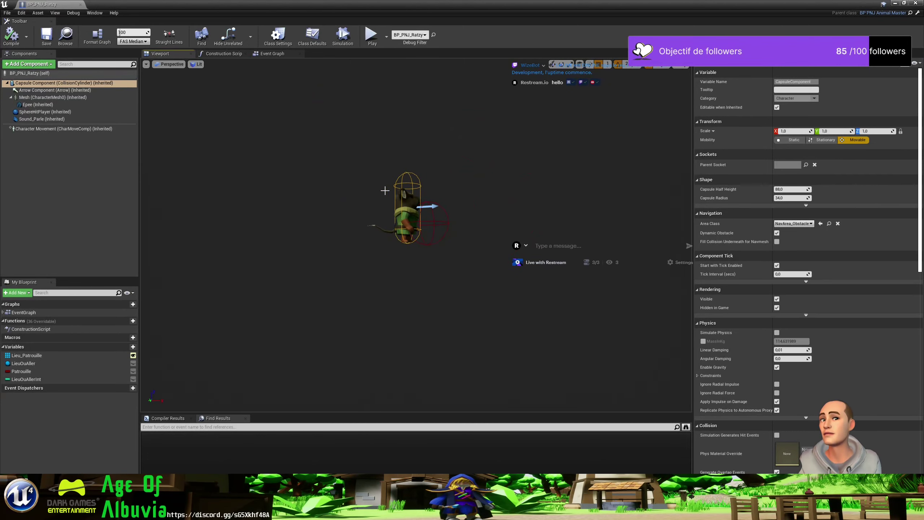
pyautogui.click(895, 3)
pyautogui.press('f')
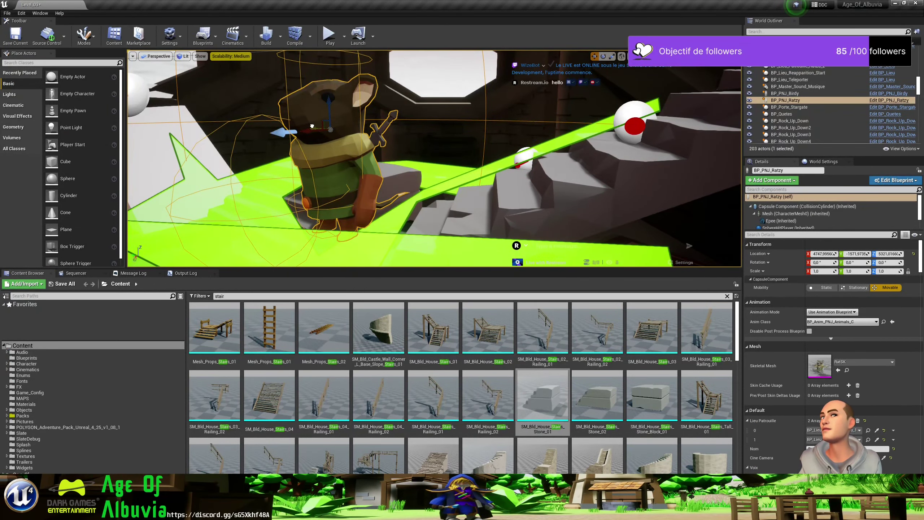
# Move the BP_PNJ_Ratzy rat along Y toward the camera and adjust its height.
pyautogui.moveTo(312, 126)
pyautogui.mouseDown()
pyautogui.moveTo(399, 135)
pyautogui.moveTo(455, 94)
pyautogui.moveTo(472, 68)
pyautogui.mouseUp()
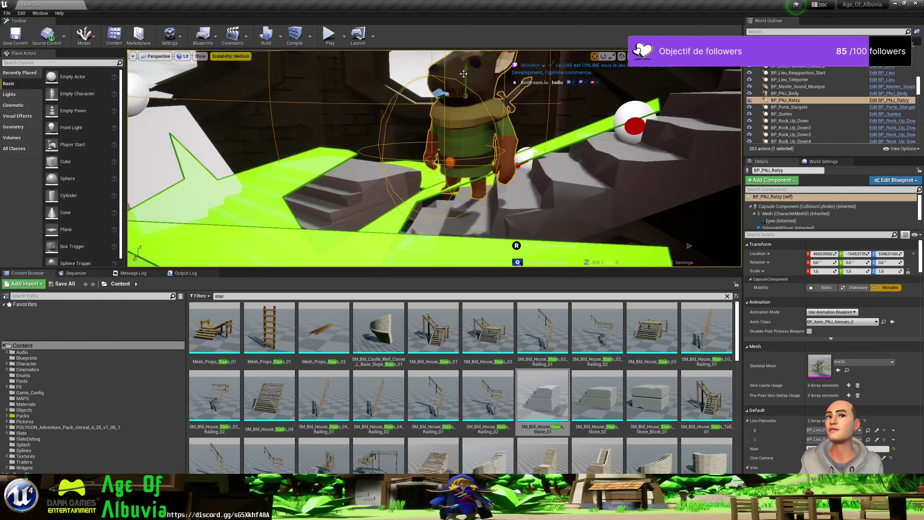
pyautogui.moveTo(466, 73)
pyautogui.mouseDown()
pyautogui.moveTo(465, 81)
pyautogui.moveTo(476, 73)
pyautogui.mouseUp()
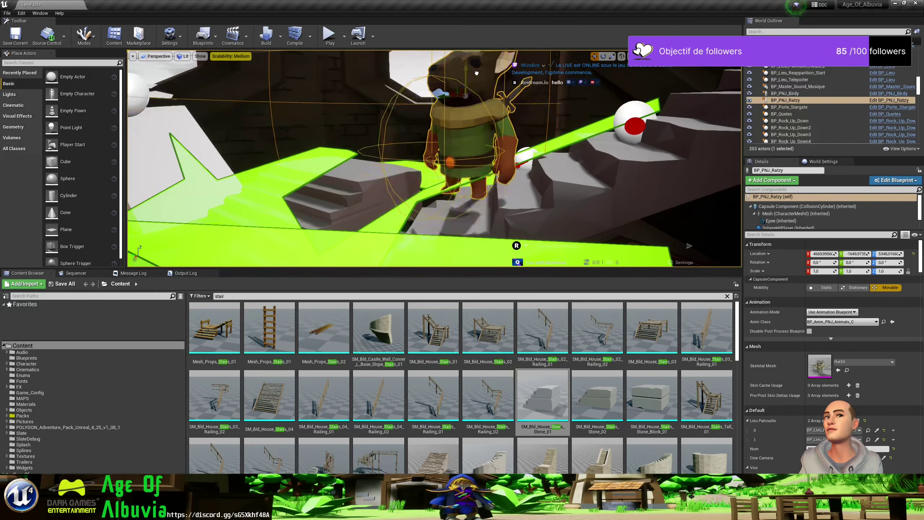
pyautogui.moveTo(476, 73); pyautogui.dragTo(475, 73, button='right')
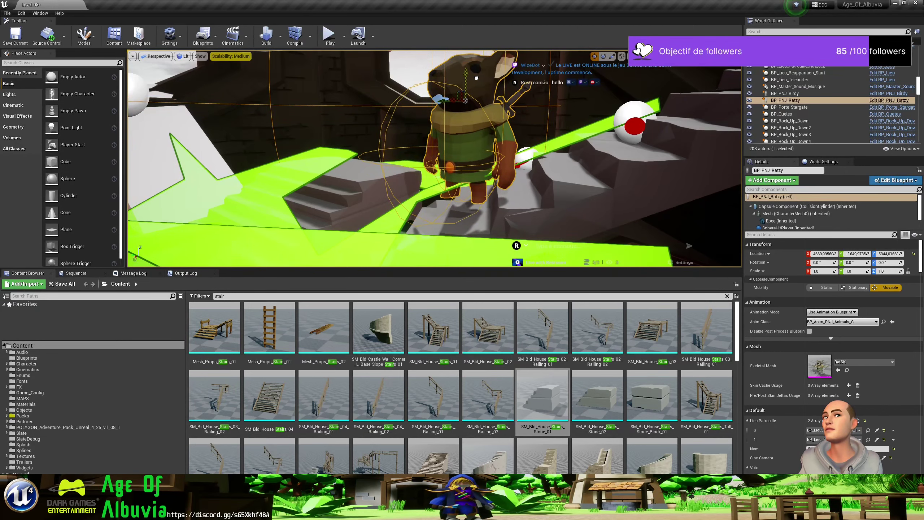
pyautogui.moveTo(474, 73); pyautogui.dragTo(472, 94, button='right')
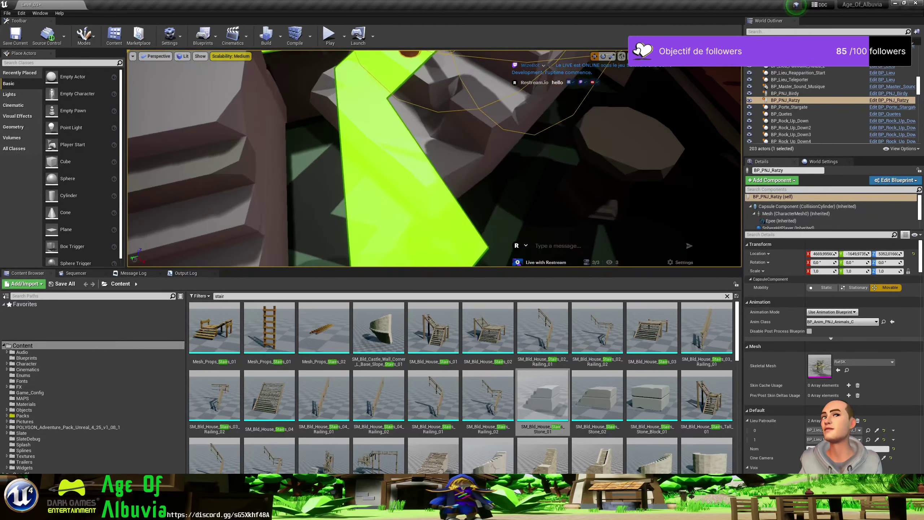
pyautogui.moveTo(472, 95); pyautogui.dragTo(477, 103, button='right')
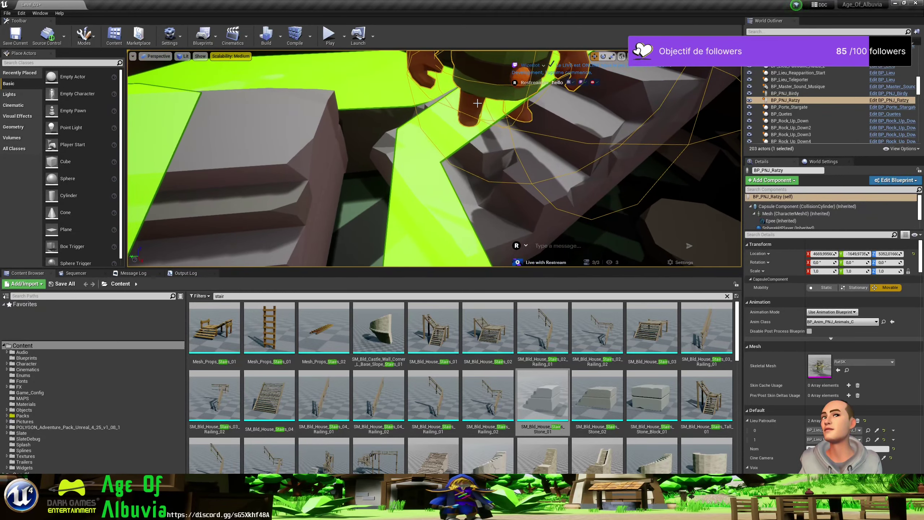
# Delete the old SM_Env_Stairs_01, then slide and slightly rotate the stone stairs under the rat.
pyautogui.click(537, 144)
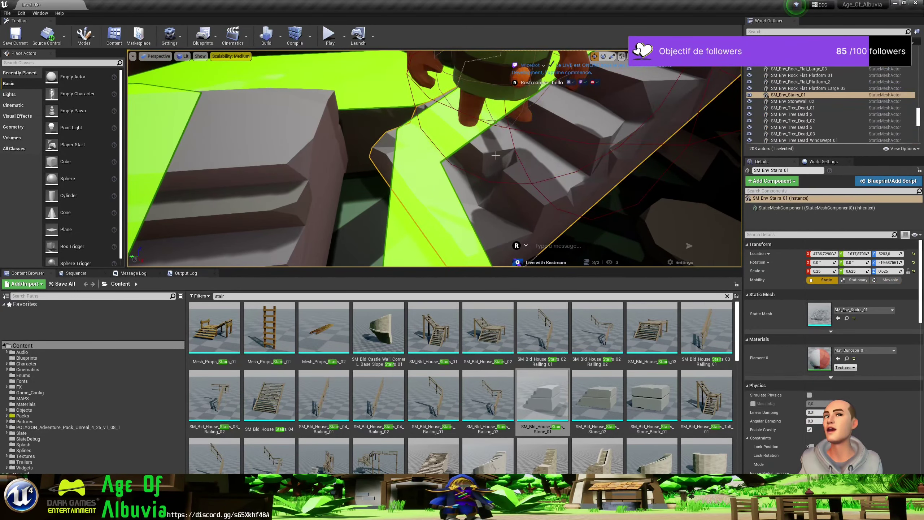
pyautogui.press('Delete')
pyautogui.click(310, 158)
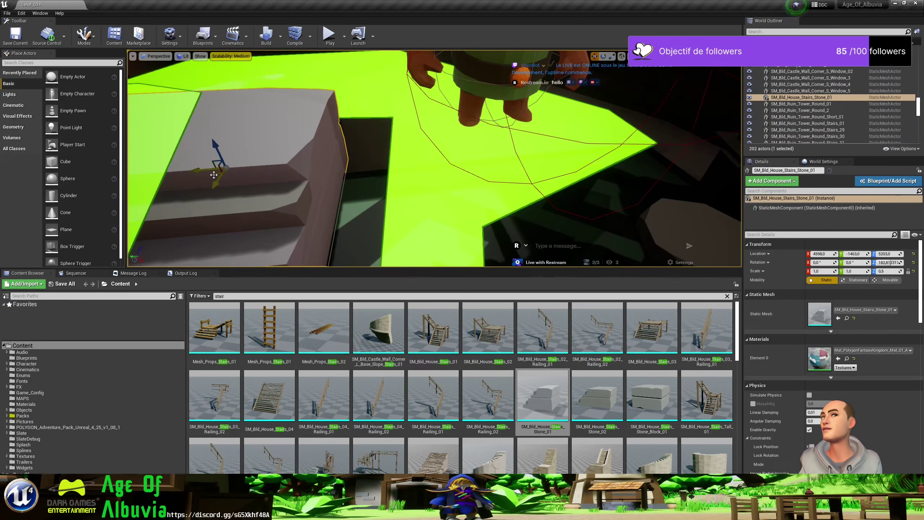
pyautogui.moveTo(213, 175)
pyautogui.keyDown('shift'); pyautogui.mouseDown()
pyautogui.moveTo(476, 166)
pyautogui.moveTo(468, 161)
pyautogui.mouseUp(); pyautogui.keyUp('shift')
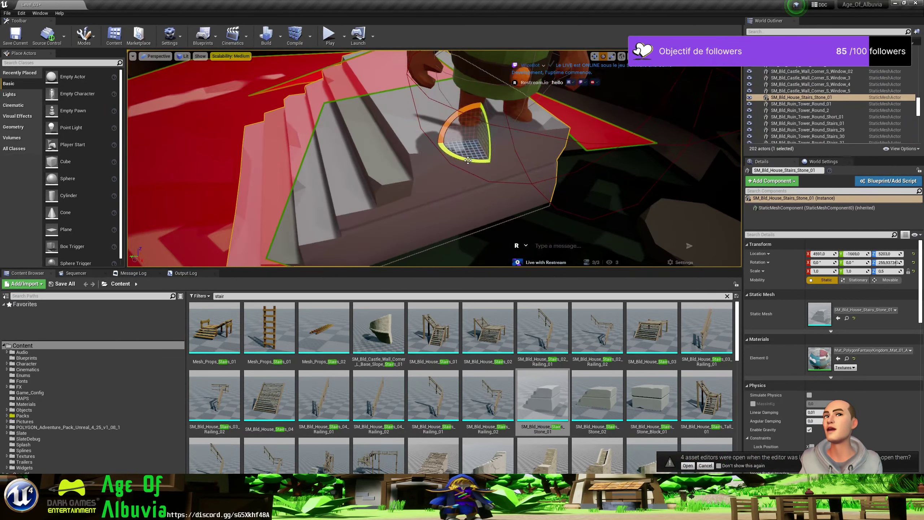
pyautogui.press('w')
pyautogui.keyDown('shift'); pyautogui.moveTo(523, 135); pyautogui.dragTo(546, 126); pyautogui.keyUp('shift')
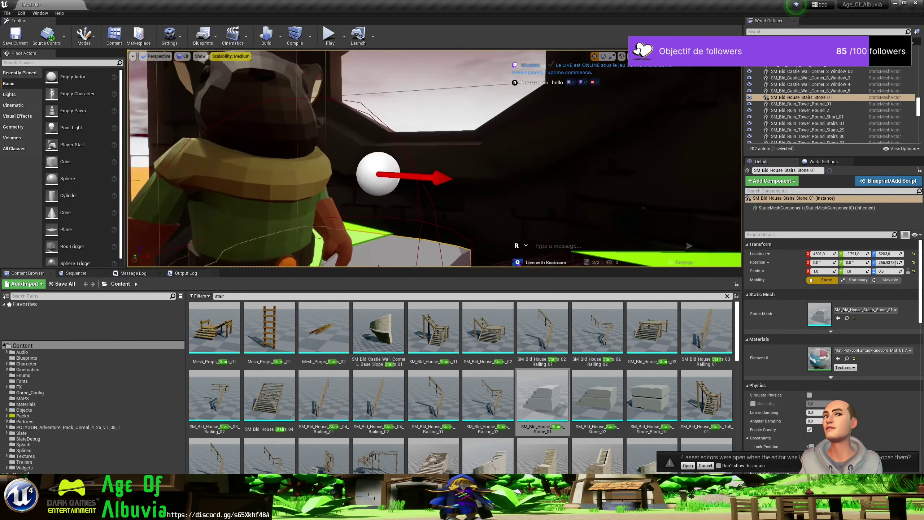
pyautogui.scroll(-3, 468, 191)
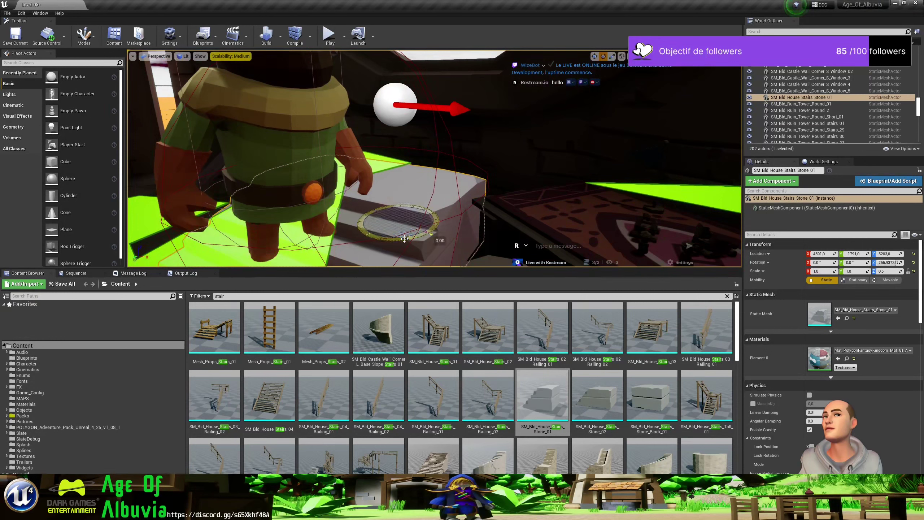
pyautogui.moveTo(404, 239); pyautogui.dragTo(393, 240)
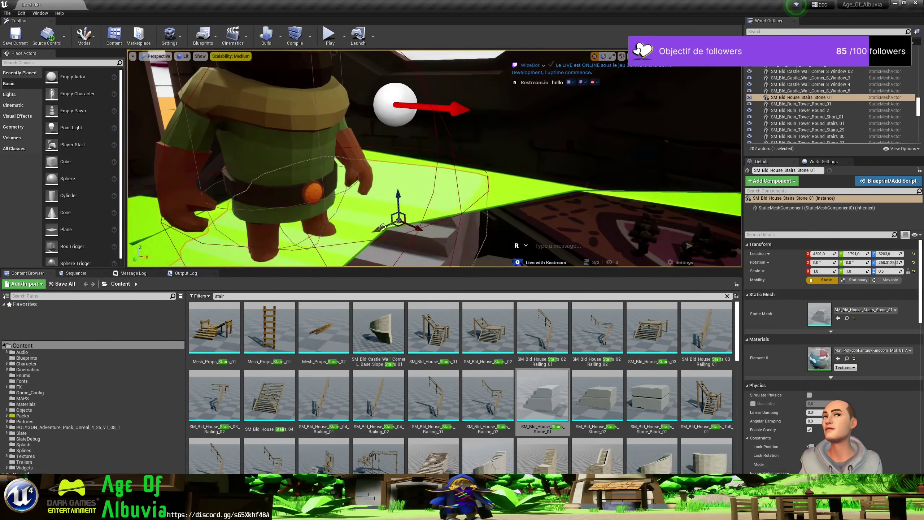
pyautogui.moveTo(399, 226)
pyautogui.mouseDown()
pyautogui.moveTo(434, 196)
pyautogui.moveTo(386, 233)
pyautogui.mouseUp()
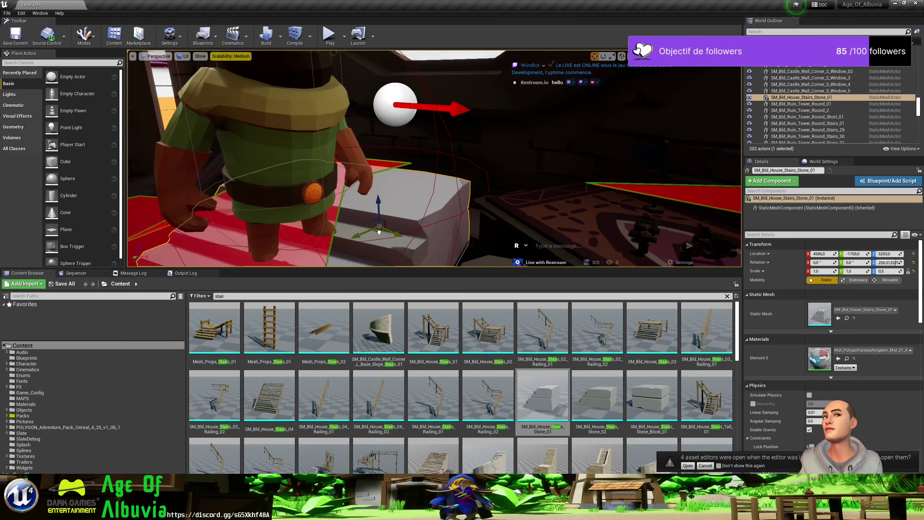
pyautogui.moveTo(386, 233)
pyautogui.mouseDown(button='right')
pyautogui.moveTo(357, 218)
pyautogui.moveTo(485, 235)
pyautogui.mouseUp(button='right')
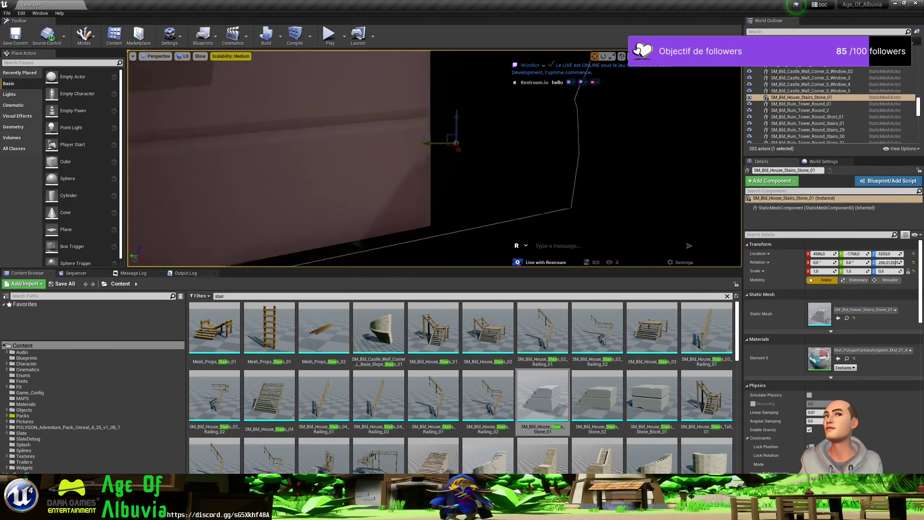
pyautogui.moveTo(486, 235)
pyautogui.mouseDown(button='right')
pyautogui.moveTo(480, 218)
pyautogui.moveTo(445, 223)
pyautogui.mouseUp(button='right')
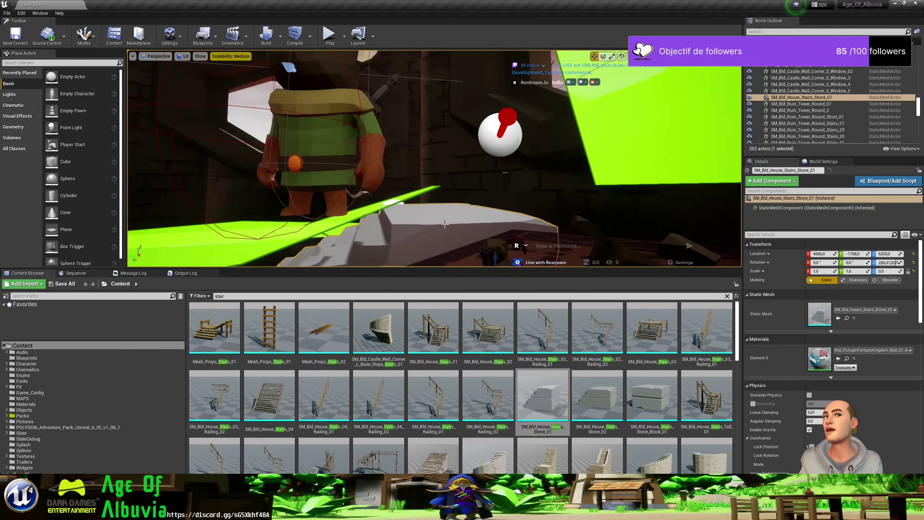
# Duplicate the stone stairs and move the copy along Y, raised to about Z 5254 against the upper wall.
pyautogui.hotkey('ctrl', 'w')
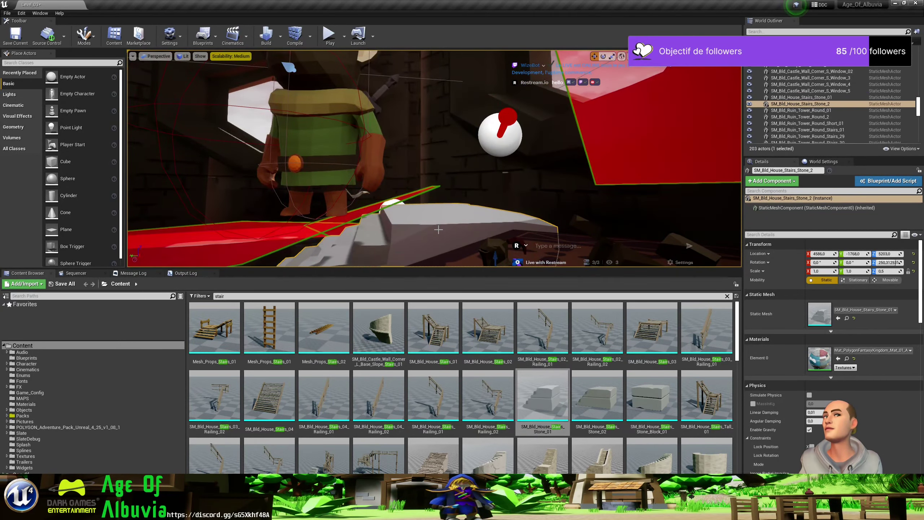
pyautogui.moveTo(438, 229); pyautogui.dragTo(485, 206, button='right')
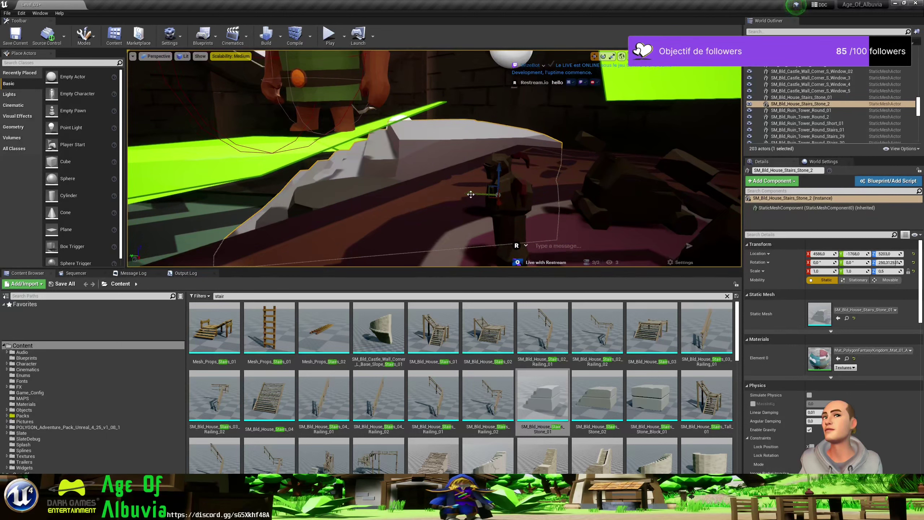
pyautogui.moveTo(470, 194); pyautogui.dragTo(543, 177)
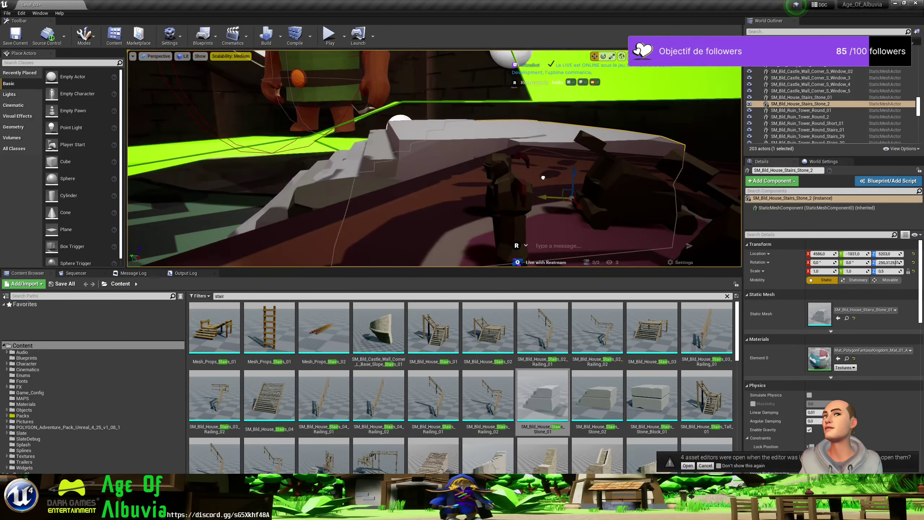
pyautogui.hotkey('ctrl', 'z')
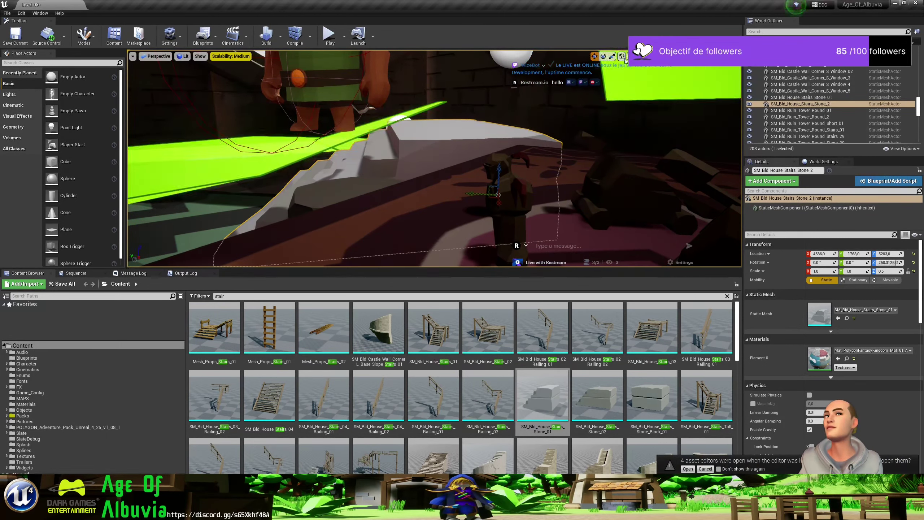
pyautogui.moveTo(525, 193)
pyautogui.mouseDown()
pyautogui.moveTo(608, 168)
pyautogui.moveTo(605, 109)
pyautogui.mouseUp()
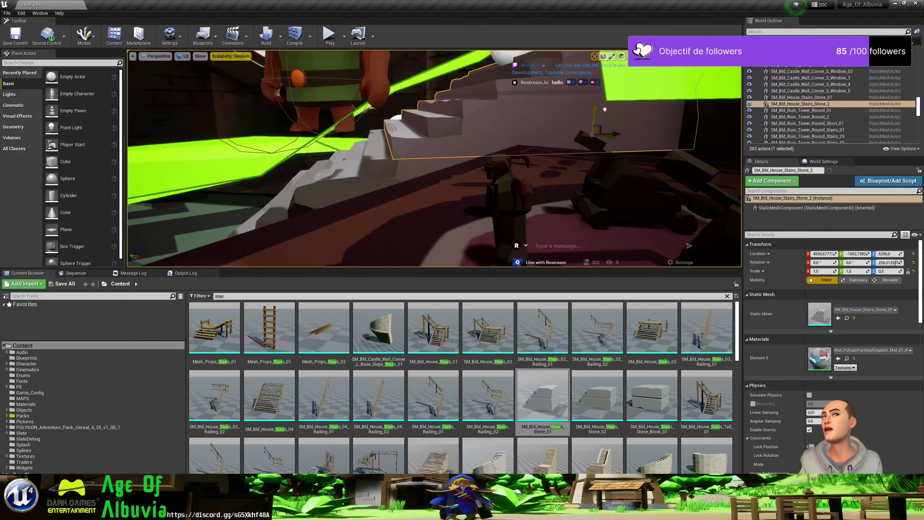
pyautogui.moveTo(604, 109); pyautogui.dragTo(604, 110, button='right')
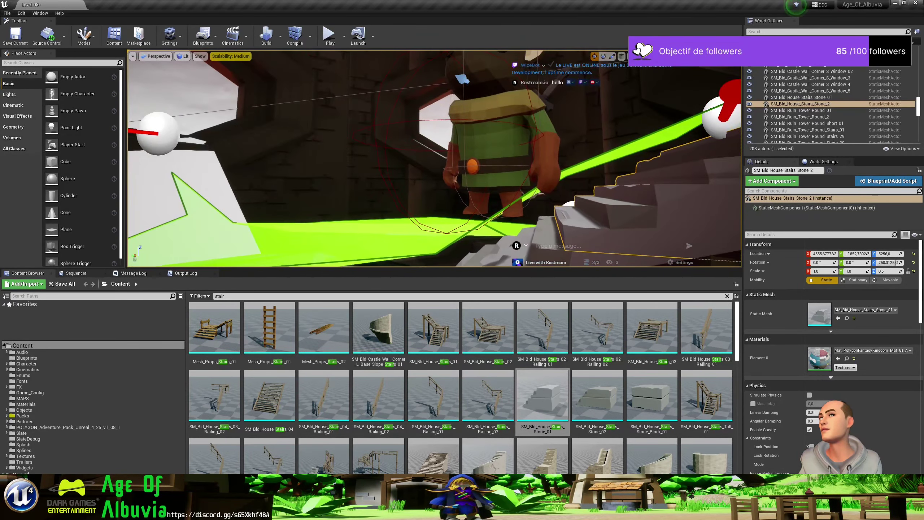
pyautogui.moveTo(427, 92); pyautogui.dragTo(420, 93, button='right')
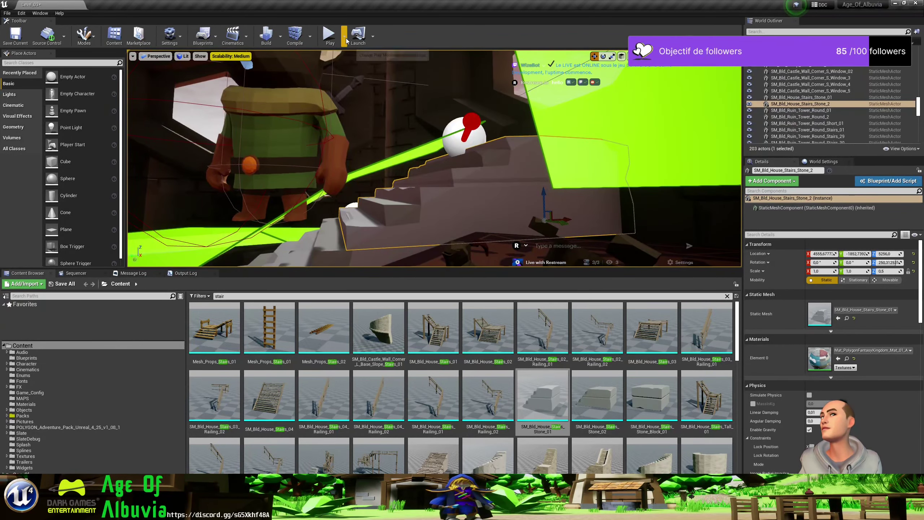
pyautogui.click(326, 39)
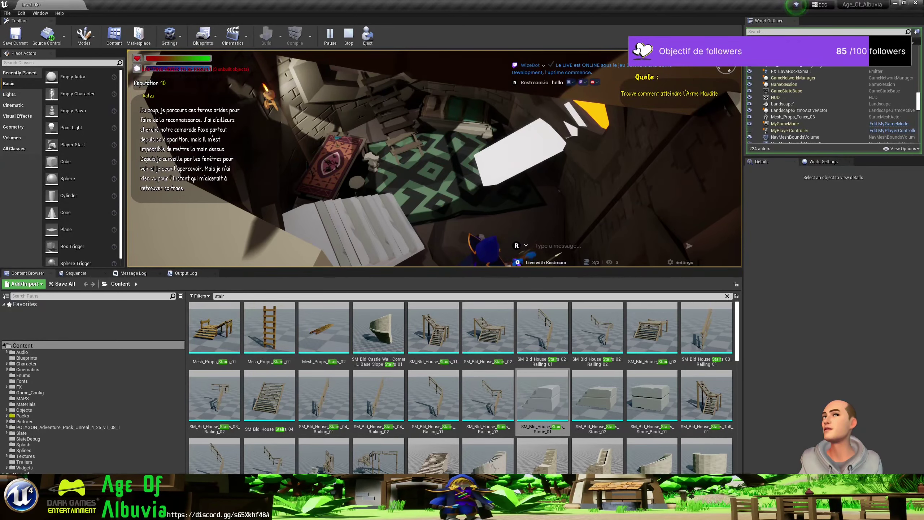
pyautogui.press('Escape')
pyautogui.moveTo(360, 136); pyautogui.dragTo(364, 145, button='right')
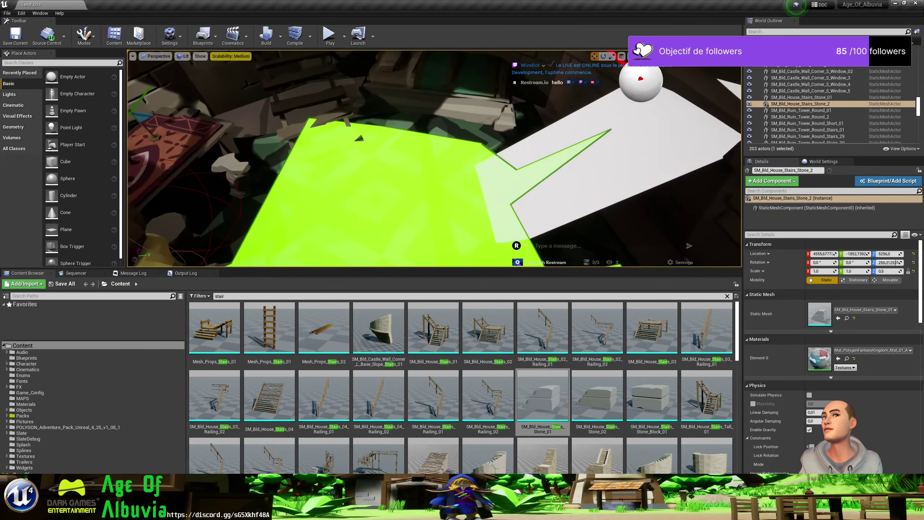
# Undo, then redo the move so SM_Bld_House_Stairs_Stone_2 sits back at Z 5256.
pyautogui.moveTo(259, 217); pyautogui.dragTo(259, 217, button='right')
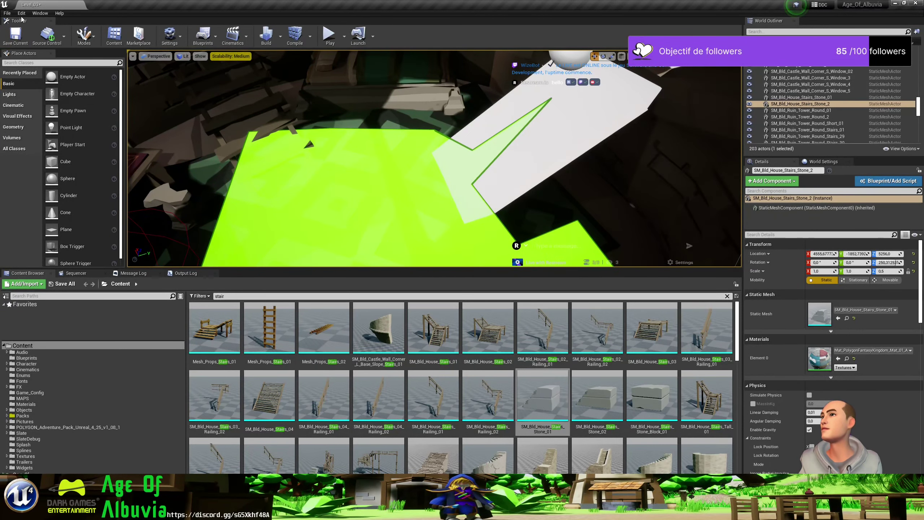
pyautogui.click(20, 13)
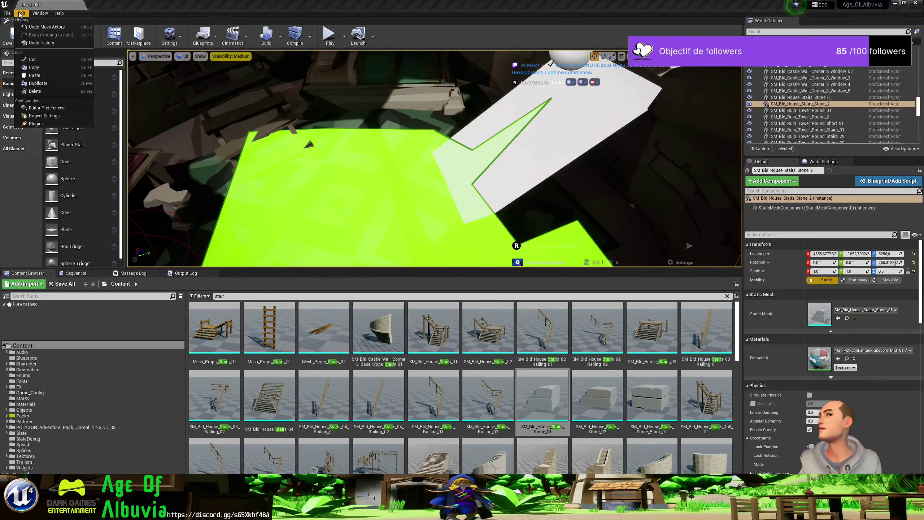
pyautogui.click(44, 27)
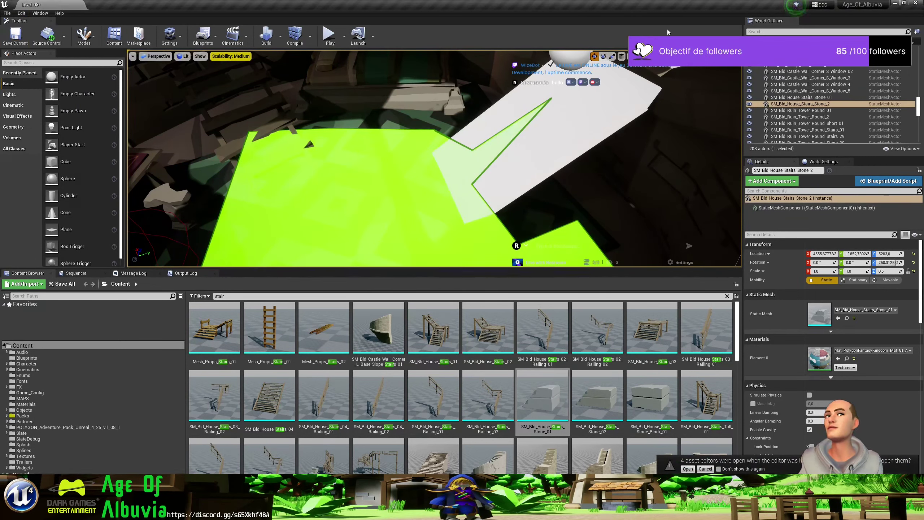
pyautogui.click(846, 105)
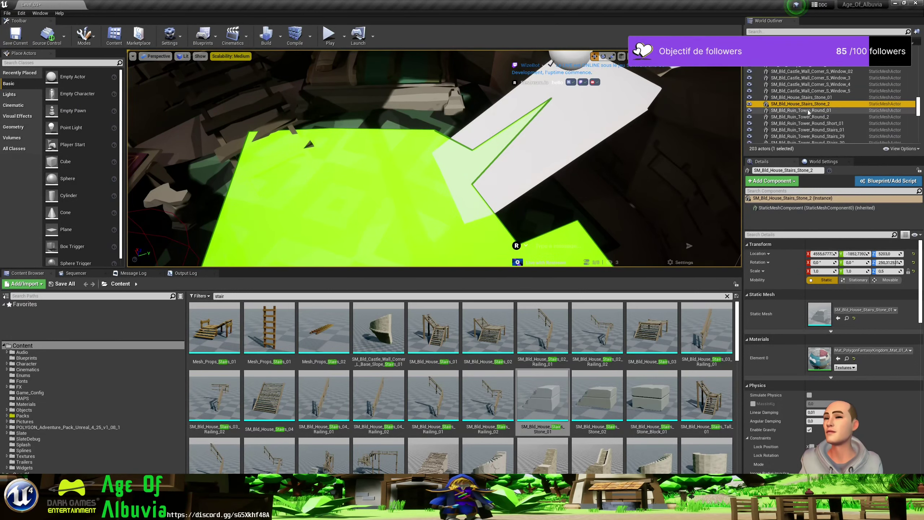
pyautogui.press('f')
pyautogui.moveTo(546, 130)
pyautogui.mouseDown(button='right')
pyautogui.moveTo(516, 131)
pyautogui.moveTo(531, 132)
pyautogui.mouseUp(button='right')
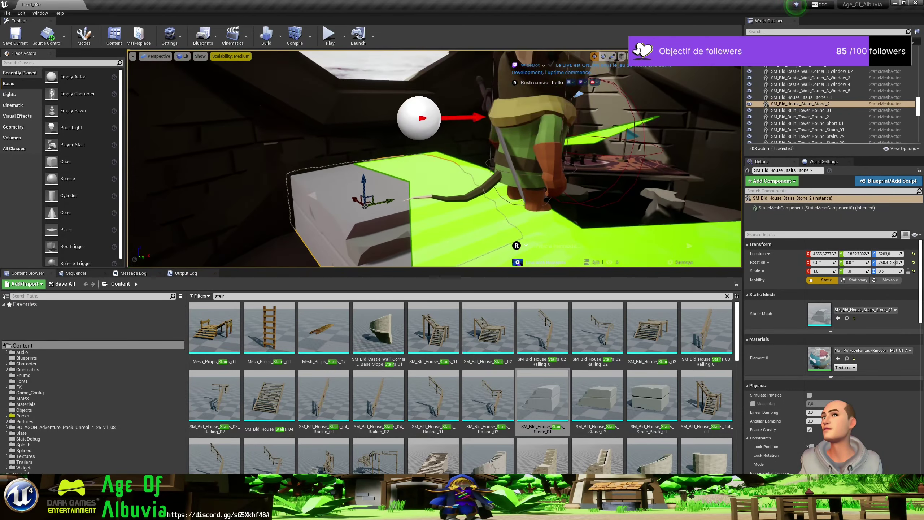
pyautogui.click(24, 14)
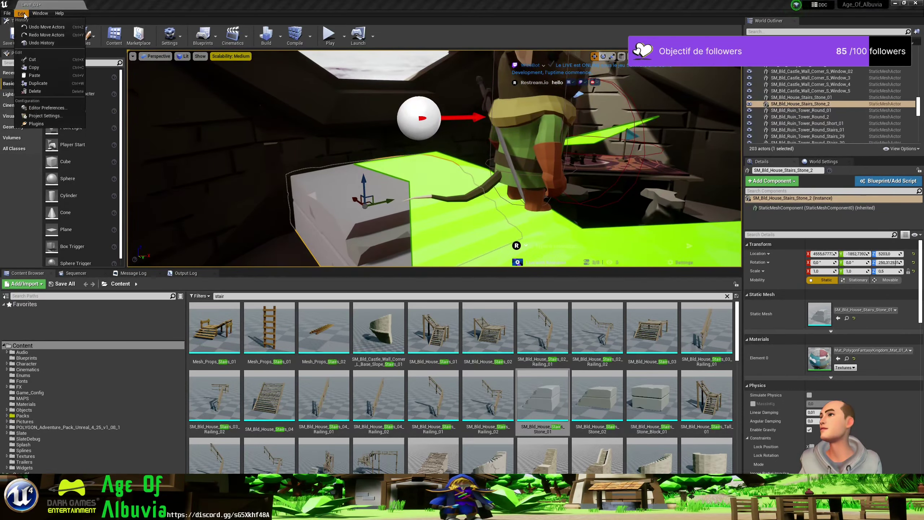
pyautogui.click(31, 35)
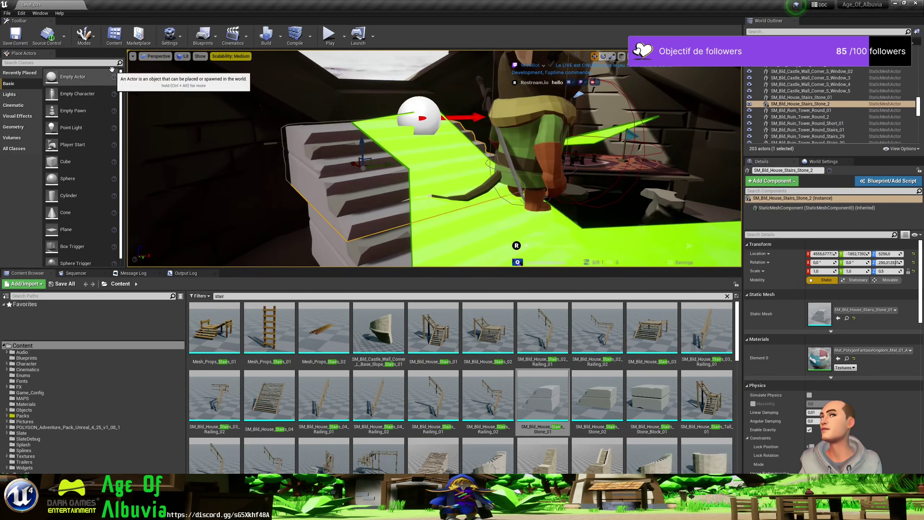
pyautogui.click(333, 39)
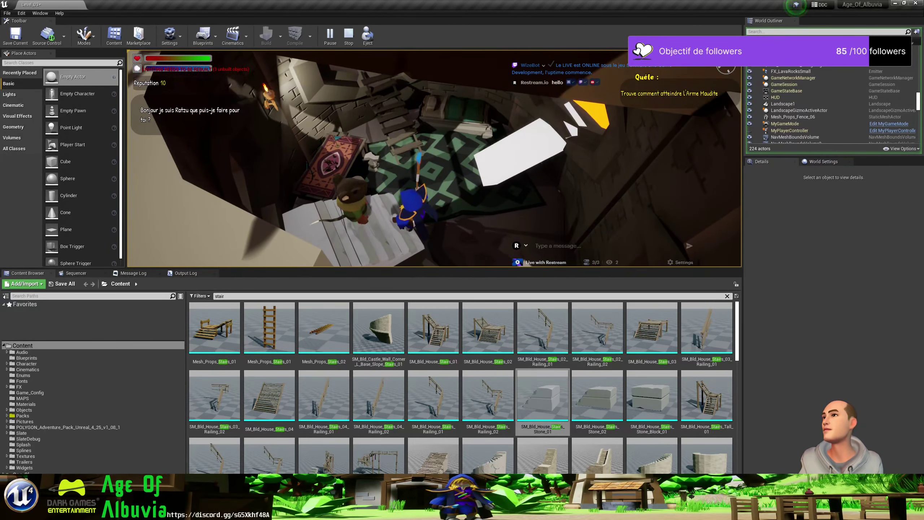
pyautogui.click(249, 240)
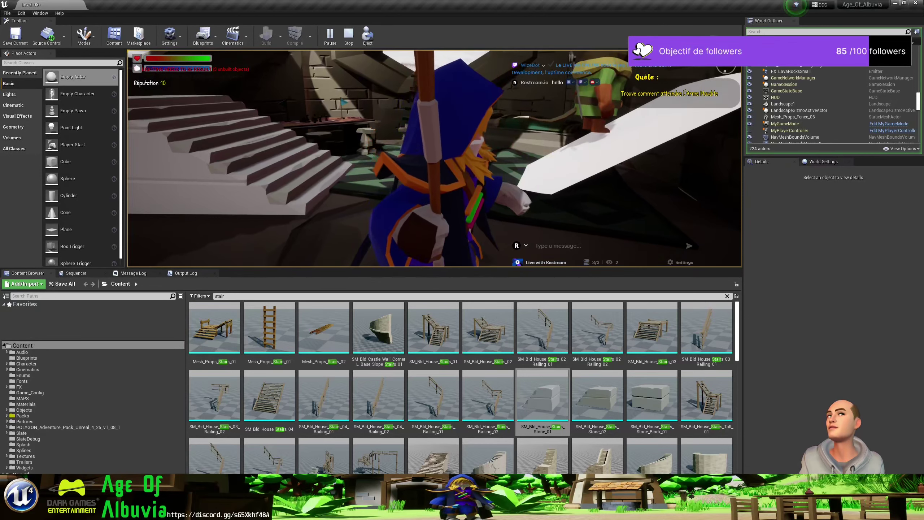
pyautogui.press('Escape')
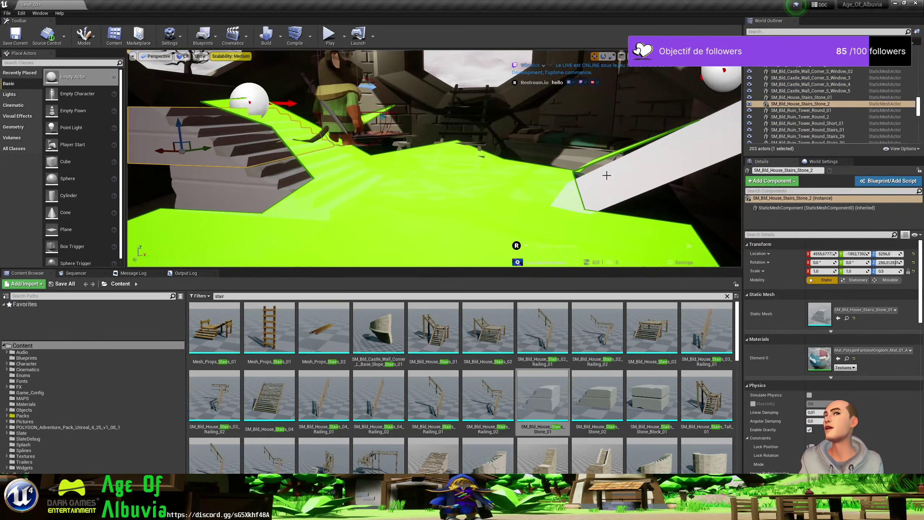
# Select and delete the white Cube slab lying on the floor.
pyautogui.click(624, 175)
pyautogui.moveTo(611, 180); pyautogui.dragTo(608, 179, button='right')
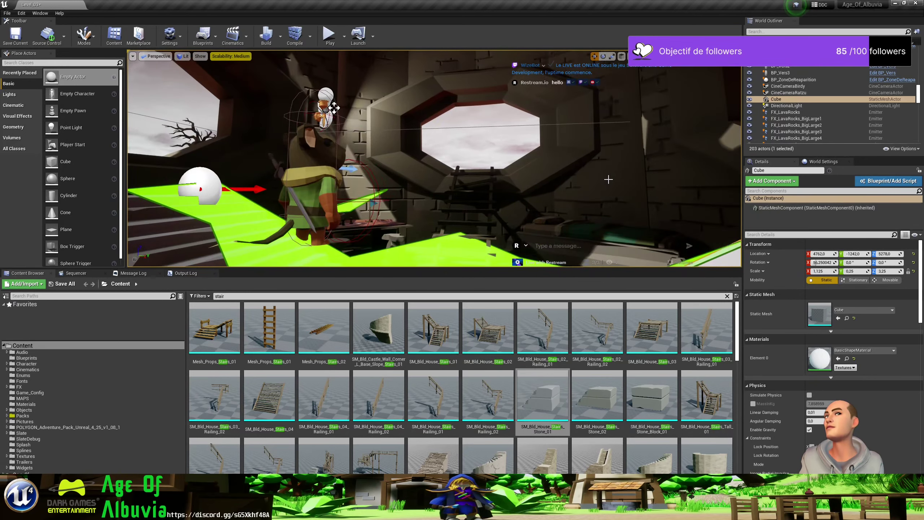
pyautogui.moveTo(608, 178); pyautogui.dragTo(608, 179, button='right')
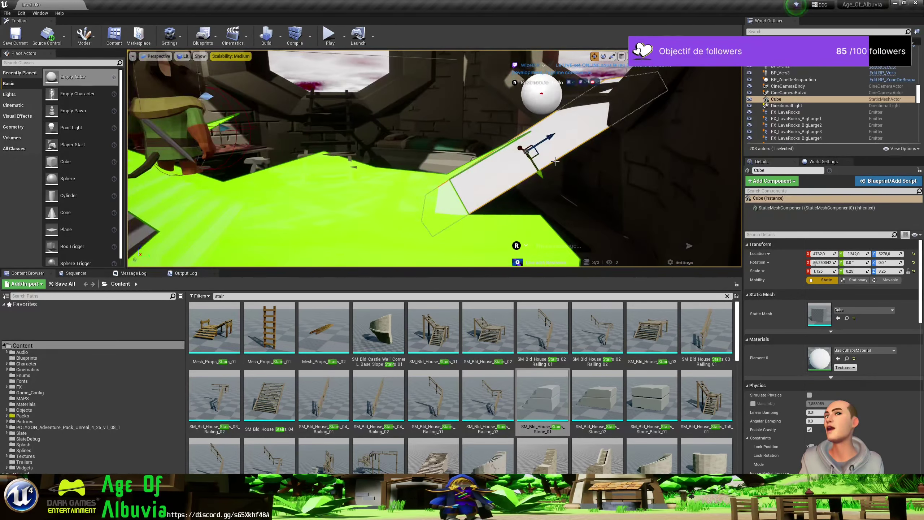
pyautogui.press('Delete')
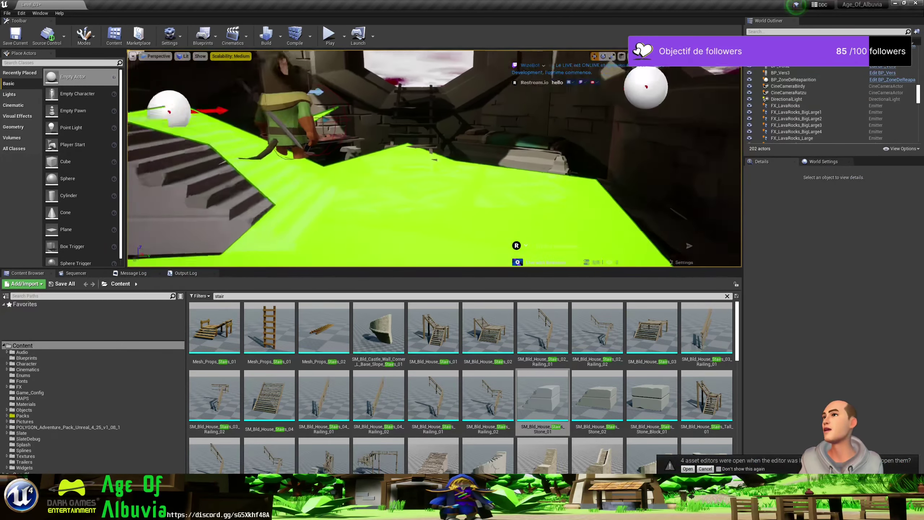
# Select both SM_Bld_House_Stairs_Stone_2 and SM_Bld_House_Stairs_Stone_01 and frame them.
pyautogui.click(256, 180)
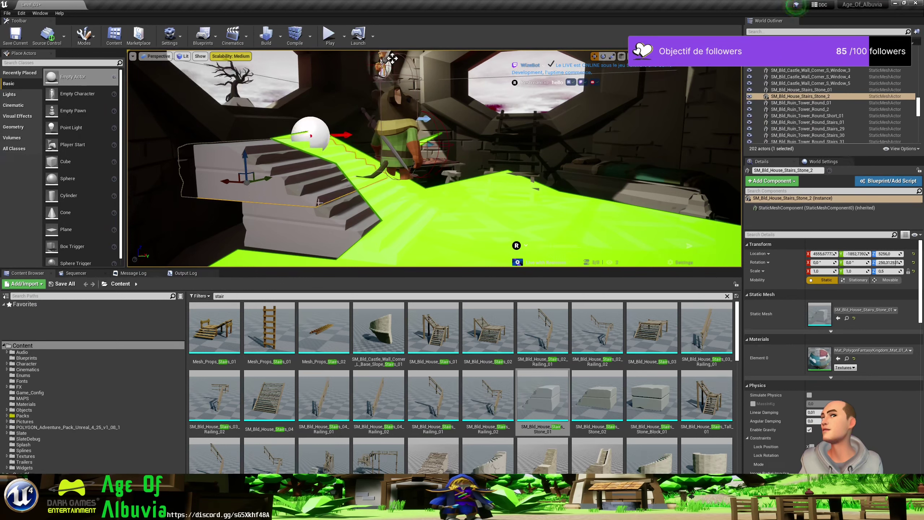
pyautogui.keyDown('ctrl'); pyautogui.click(333, 221); pyautogui.keyUp('ctrl')
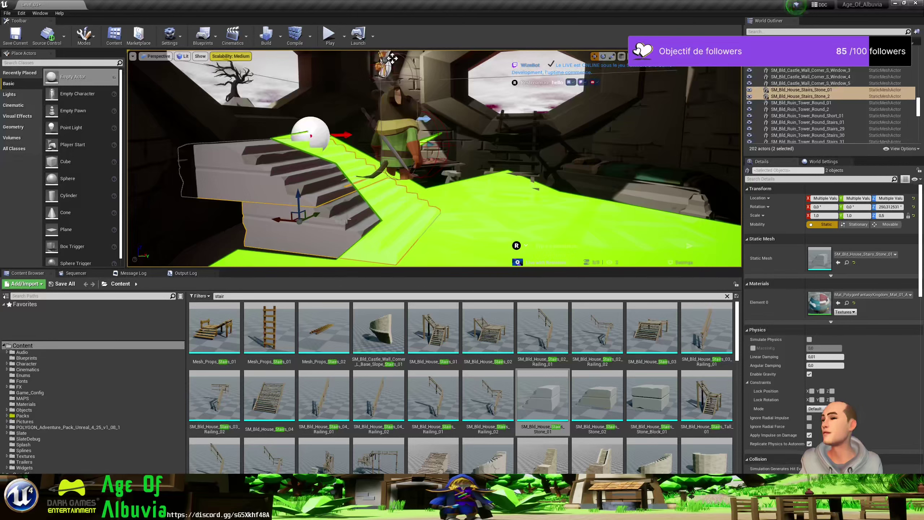
pyautogui.moveTo(322, 208); pyautogui.dragTo(322, 208, button='right')
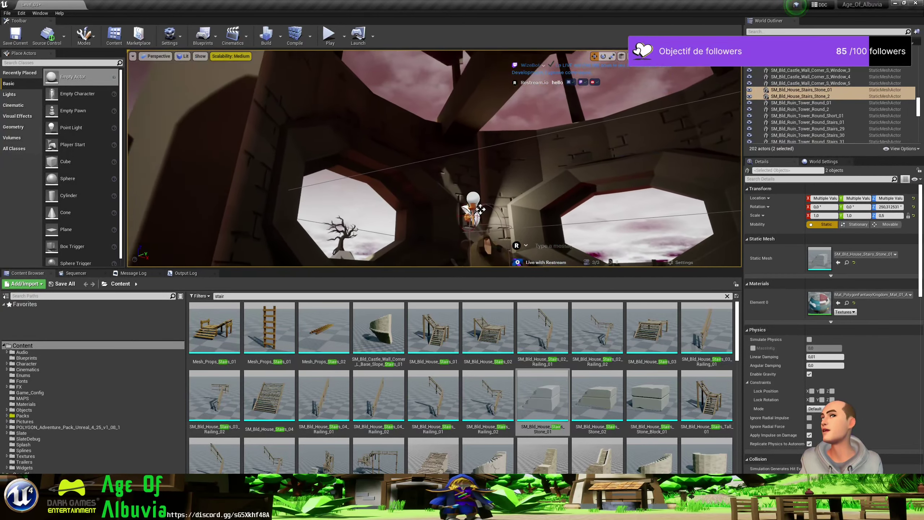
pyautogui.press('f')
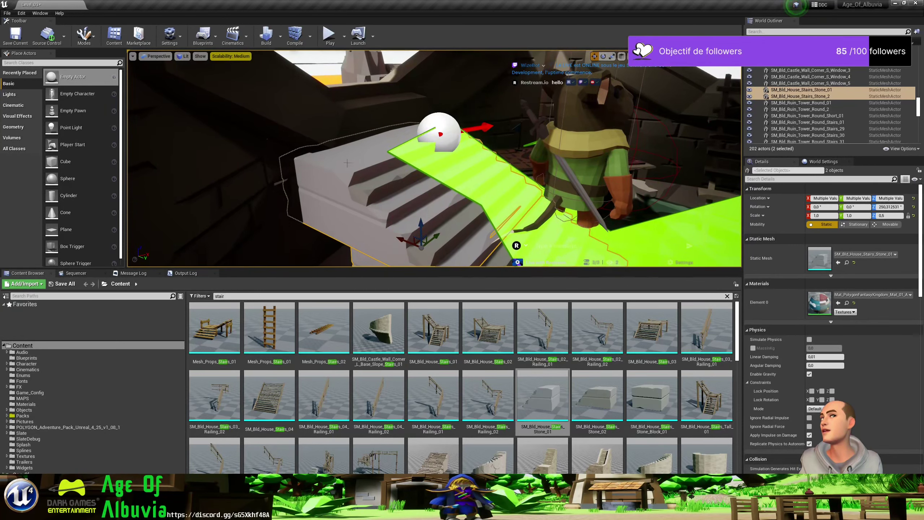
# Move the BP_Lieu_Patrouille_Ratzu_1 patrol point along Y and X onto the stair top.
pyautogui.click(438, 121)
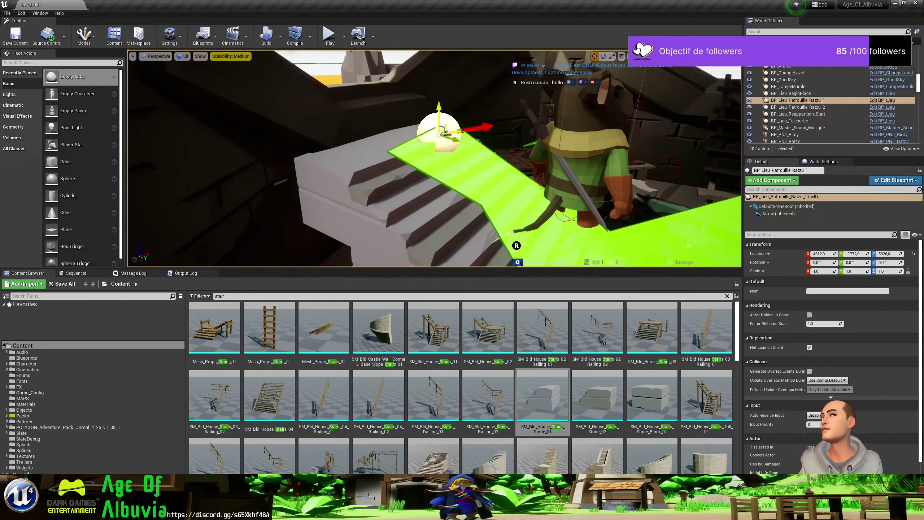
pyautogui.moveTo(453, 137); pyautogui.dragTo(431, 125)
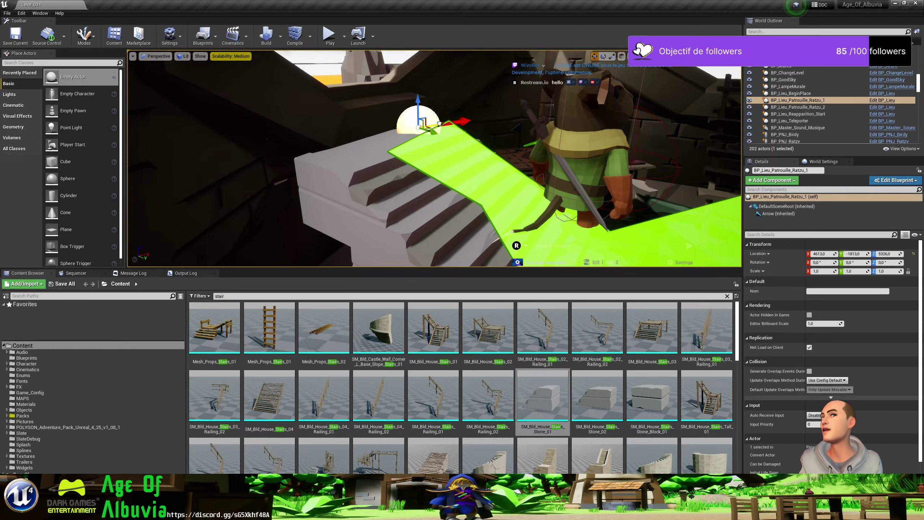
pyautogui.moveTo(440, 124); pyautogui.dragTo(446, 120)
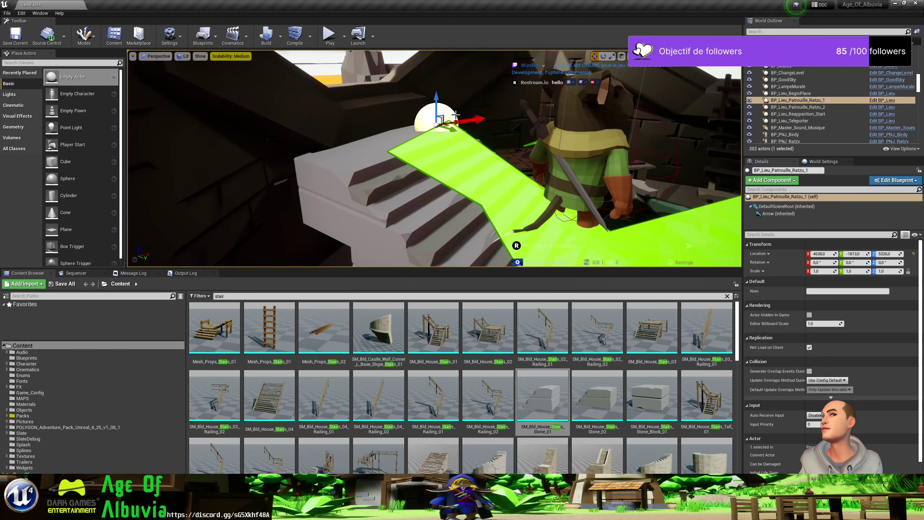
# Play-test the level, then stop and return to editing.
pyautogui.click(326, 34)
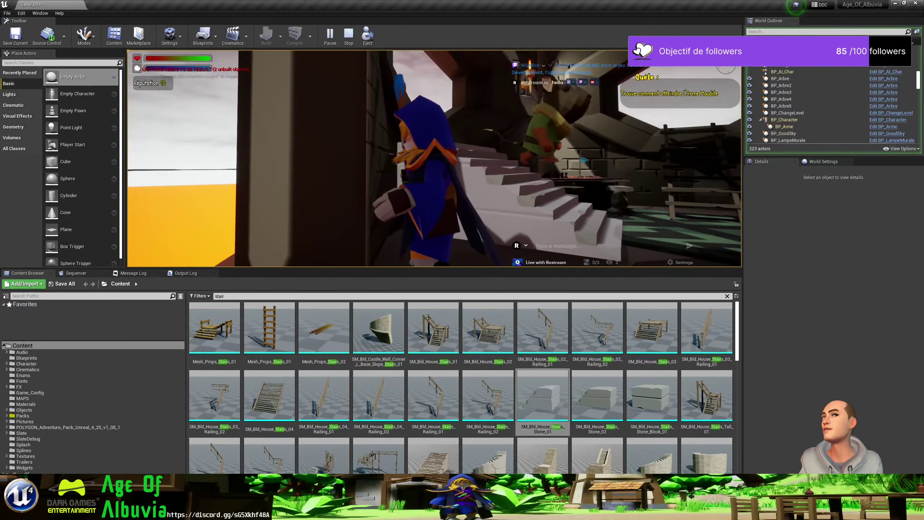
pyautogui.press('Escape')
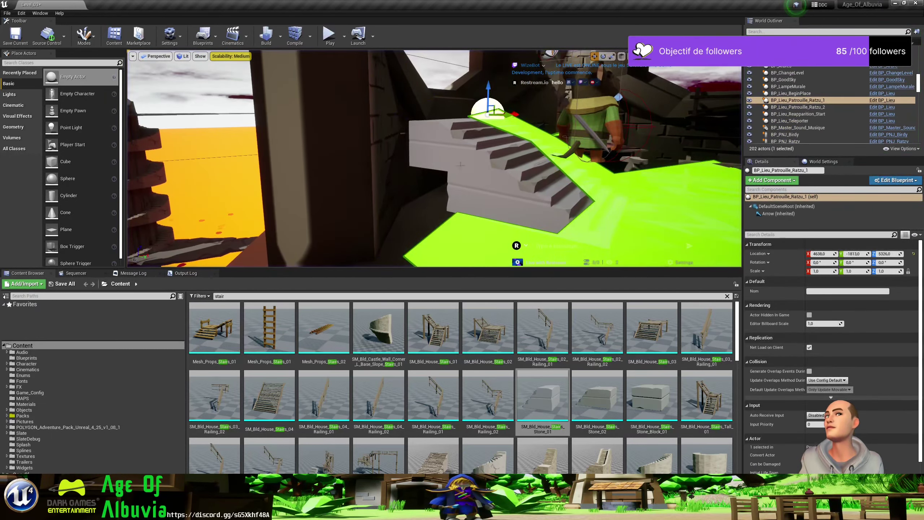
pyautogui.moveTo(460, 164)
pyautogui.mouseDown(button='right')
pyautogui.moveTo(475, 157)
pyautogui.moveTo(472, 179)
pyautogui.mouseUp(button='right')
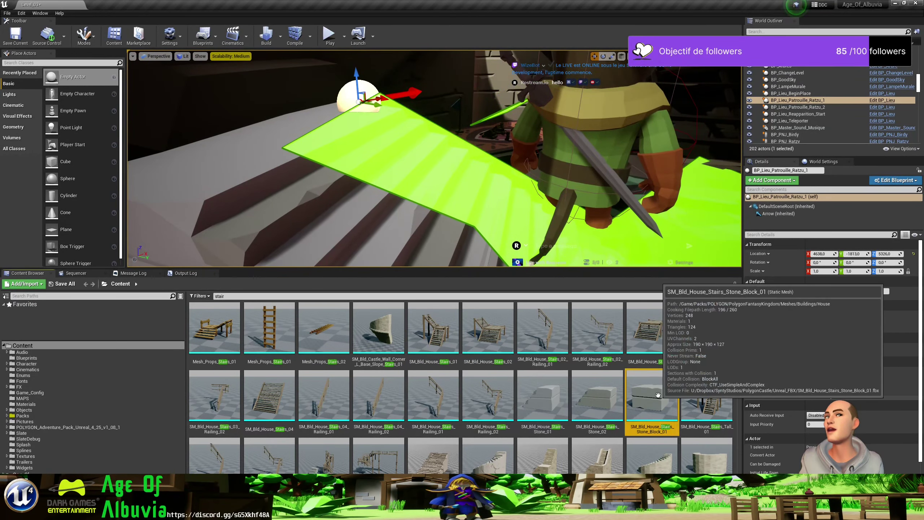
# Place an SM_Bld_House_Stairs_Stone_Block_01 block on the stair top and frame it.
pyautogui.moveTo(651, 395); pyautogui.dragTo(381, 128)
pyautogui.click(436, 137)
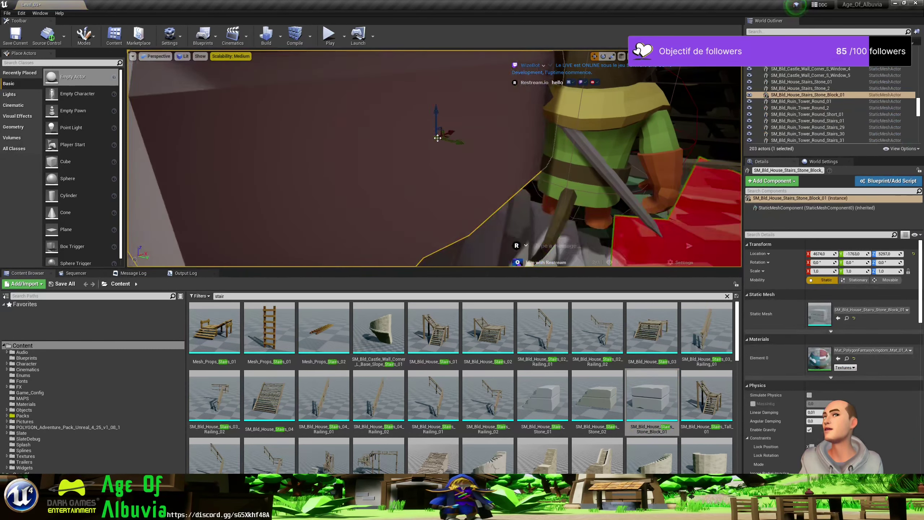
pyautogui.press('f')
# Flatten the block to 0.125 Z scale and rotate it -16.875° to follow the stairs.
pyautogui.press('e')
pyautogui.press('r')
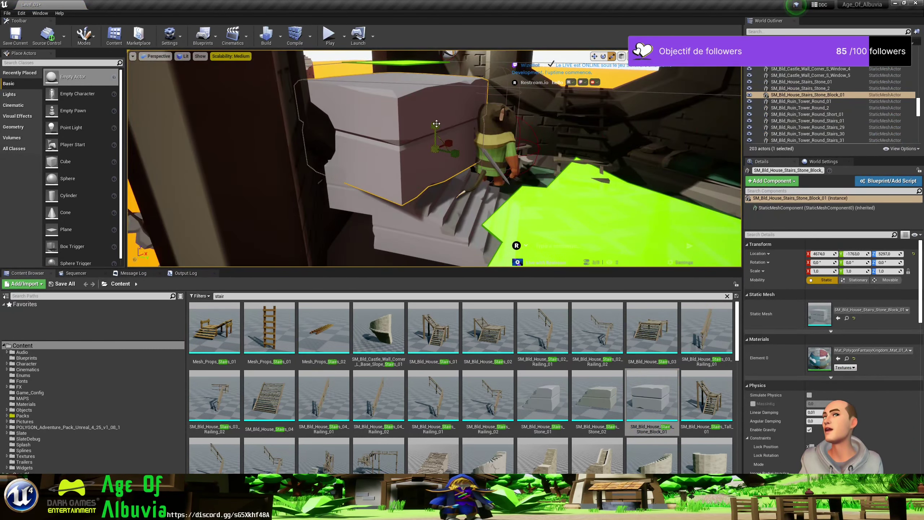
pyautogui.moveTo(436, 124)
pyautogui.mouseDown()
pyautogui.moveTo(448, 135)
pyautogui.moveTo(436, 128)
pyautogui.mouseUp()
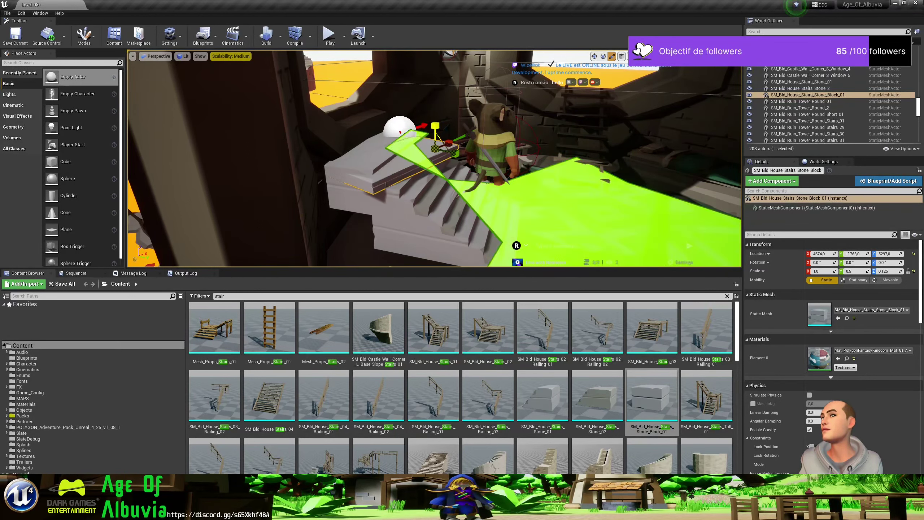
pyautogui.press('e')
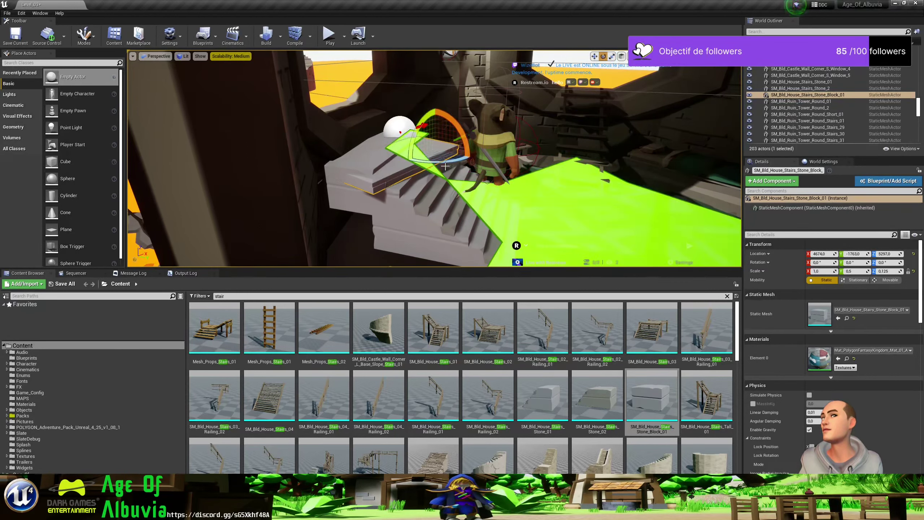
pyautogui.moveTo(439, 161); pyautogui.dragTo(422, 164)
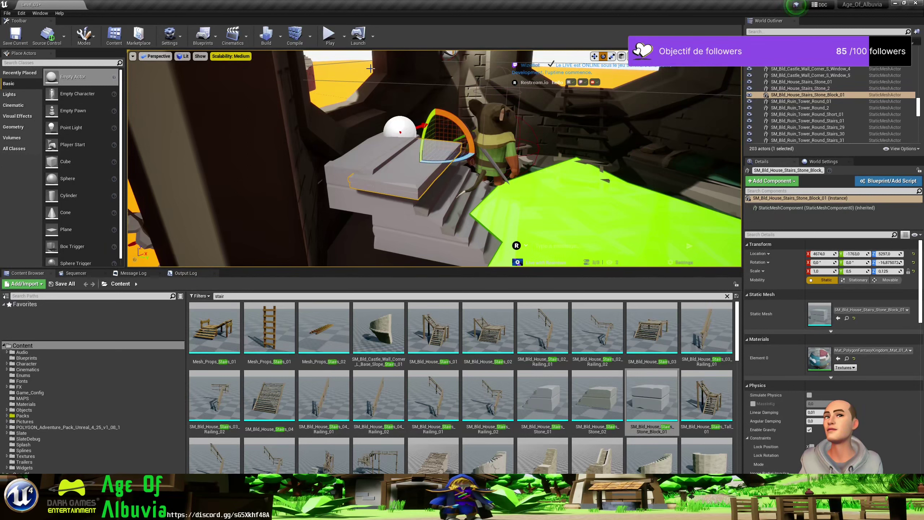
# Nudge SM_Bld_House_Stairs_Stone_Block_01 along X to about 4672, checking the navmesh from several angles.
pyautogui.press('r')
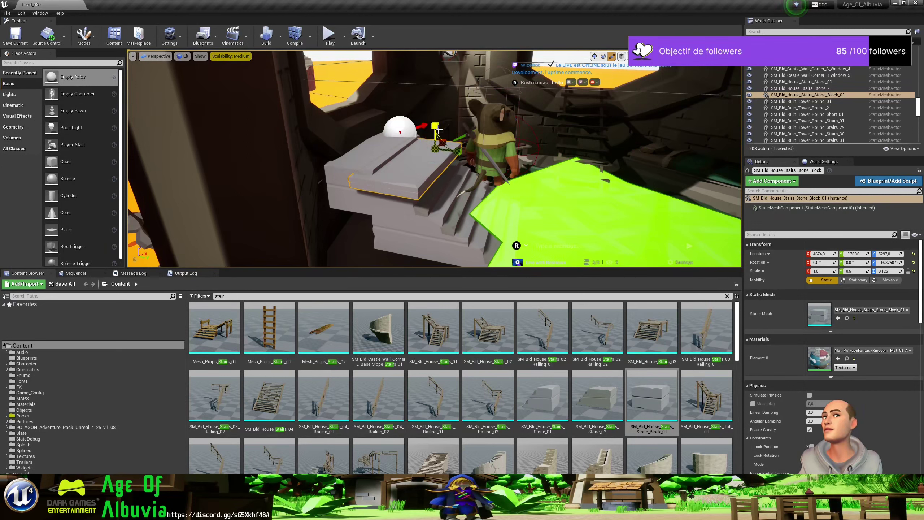
pyautogui.moveTo(435, 125); pyautogui.dragTo(441, 140)
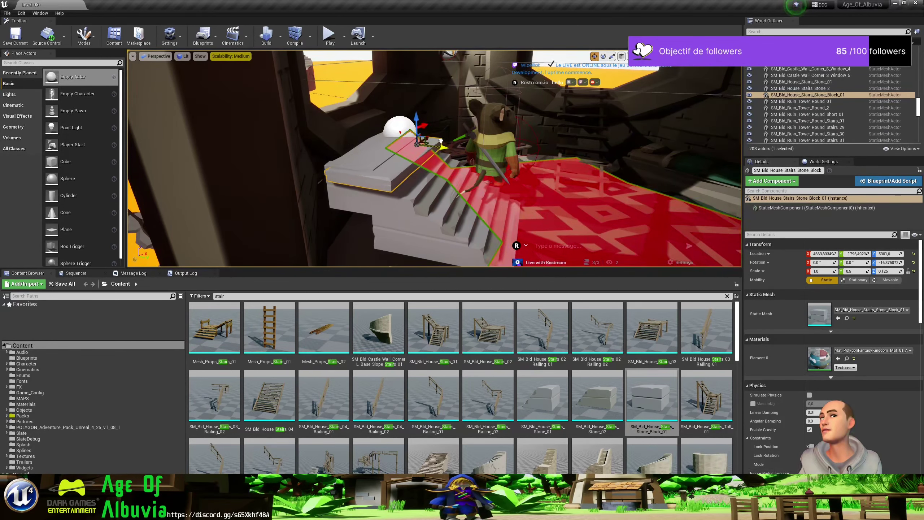
pyautogui.moveTo(441, 140)
pyautogui.mouseDown(button='right')
pyautogui.moveTo(465, 165)
pyautogui.moveTo(469, 156)
pyautogui.mouseUp(button='right')
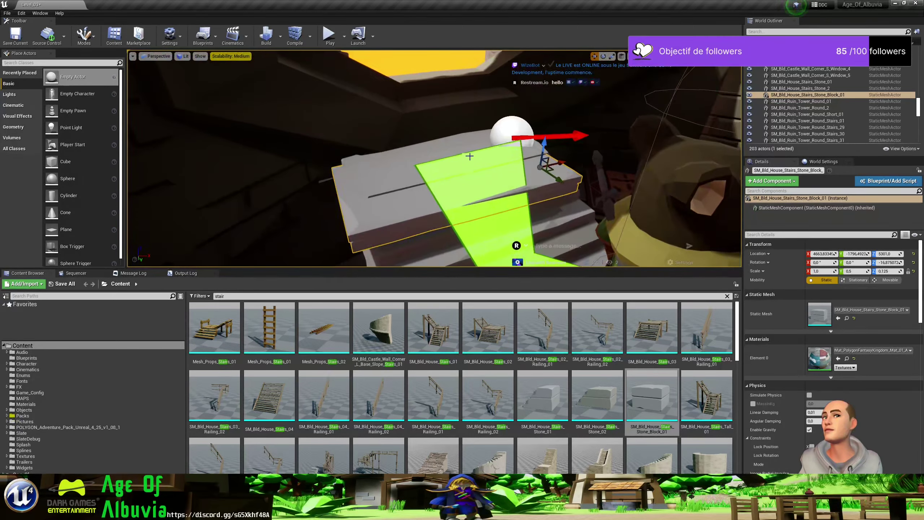
pyautogui.moveTo(563, 159); pyautogui.dragTo(566, 156)
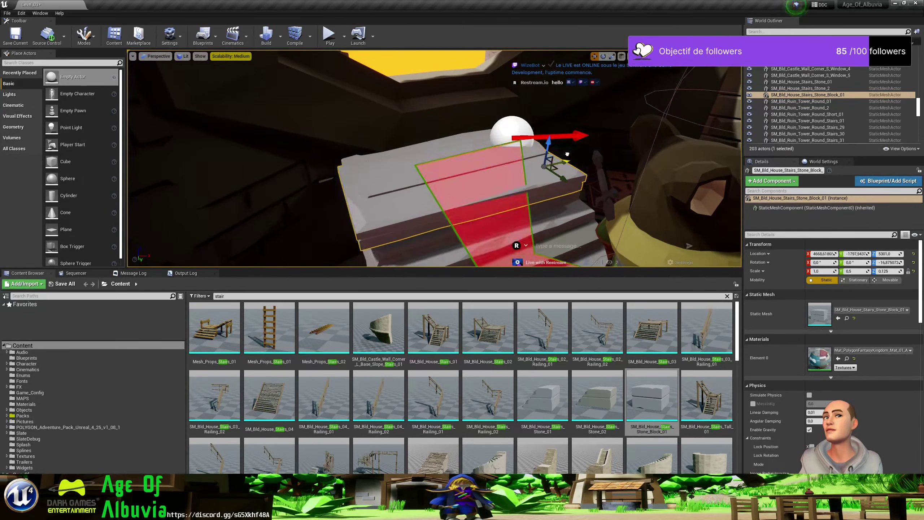
pyautogui.moveTo(566, 155)
pyautogui.mouseDown(button='right')
pyautogui.moveTo(609, 189)
pyautogui.moveTo(596, 219)
pyautogui.moveTo(567, 218)
pyautogui.mouseUp(button='right')
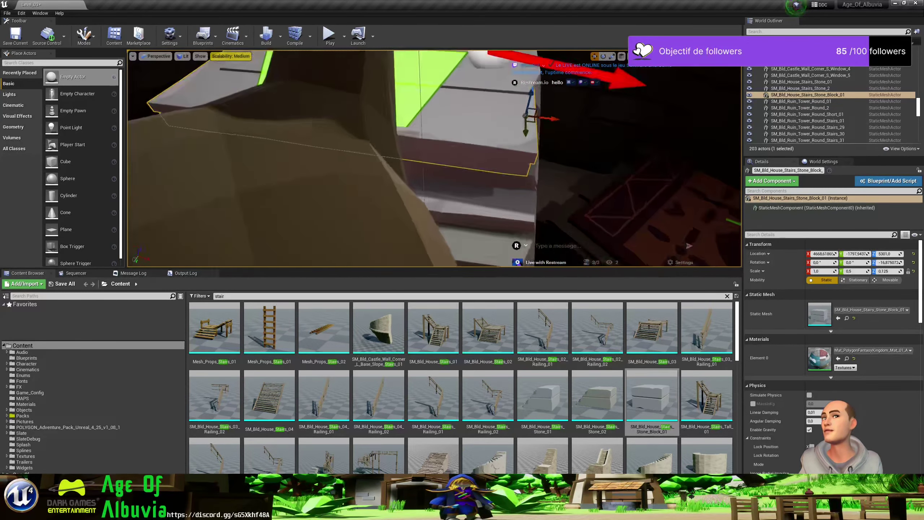
pyautogui.moveTo(573, 167); pyautogui.dragTo(572, 167, button='right')
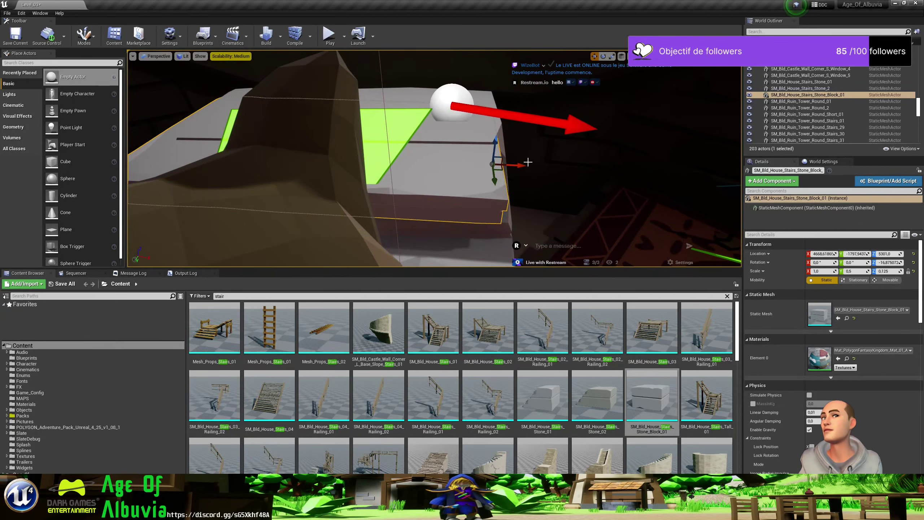
pyautogui.moveTo(520, 165); pyautogui.dragTo(523, 165)
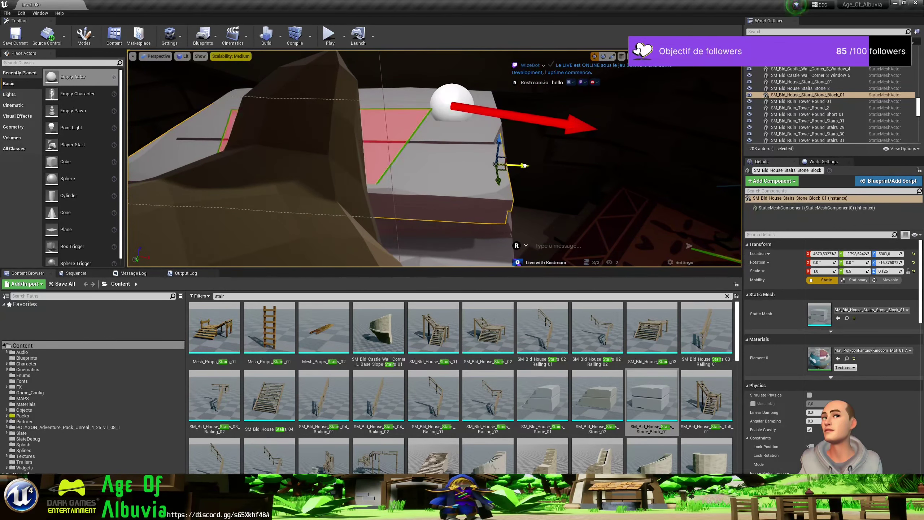
pyautogui.moveTo(523, 165); pyautogui.dragTo(473, 182, button='right')
pyautogui.moveTo(390, 192); pyautogui.dragTo(400, 174, button='right')
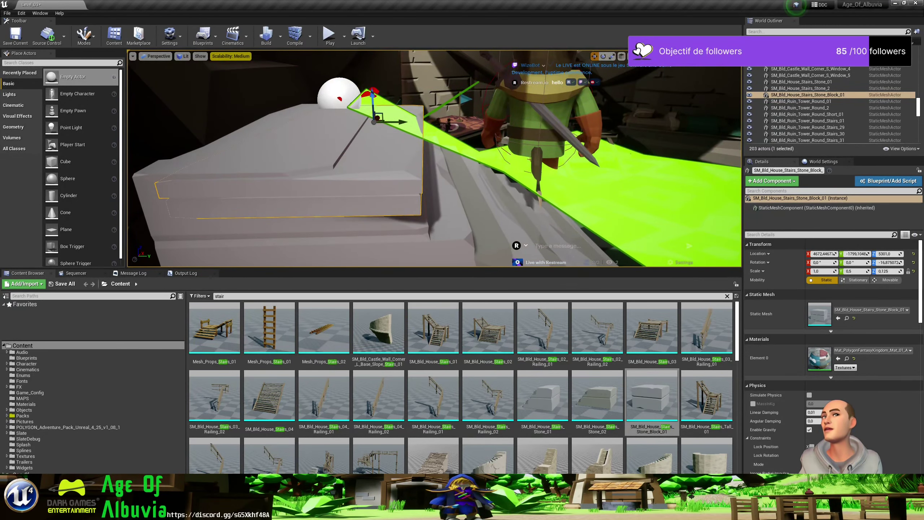
pyautogui.moveTo(368, 106); pyautogui.dragTo(371, 110, button='right')
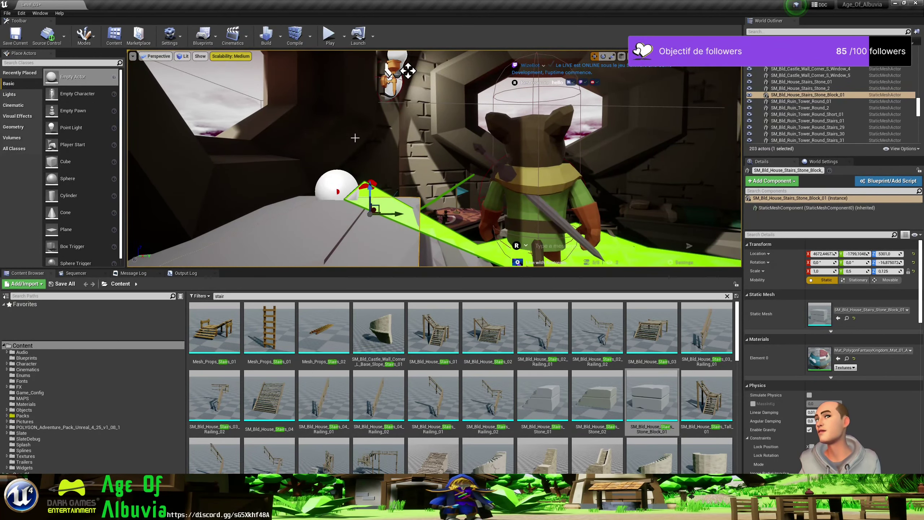
# Change the castle corner window wall's Collision Presets from BlockAll to NoCollision.
pyautogui.click(290, 159)
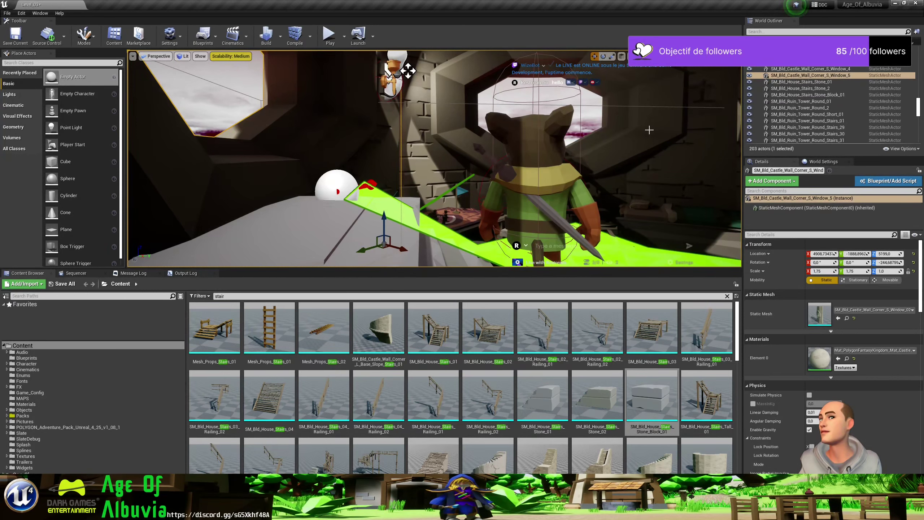
pyautogui.moveTo(415, 120); pyautogui.dragTo(637, 272, button='right')
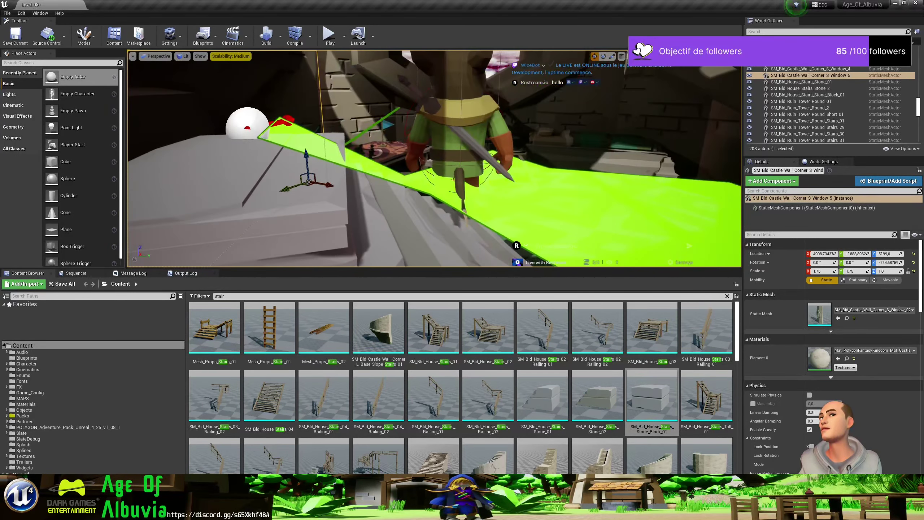
pyautogui.scroll(-2, 814, 400)
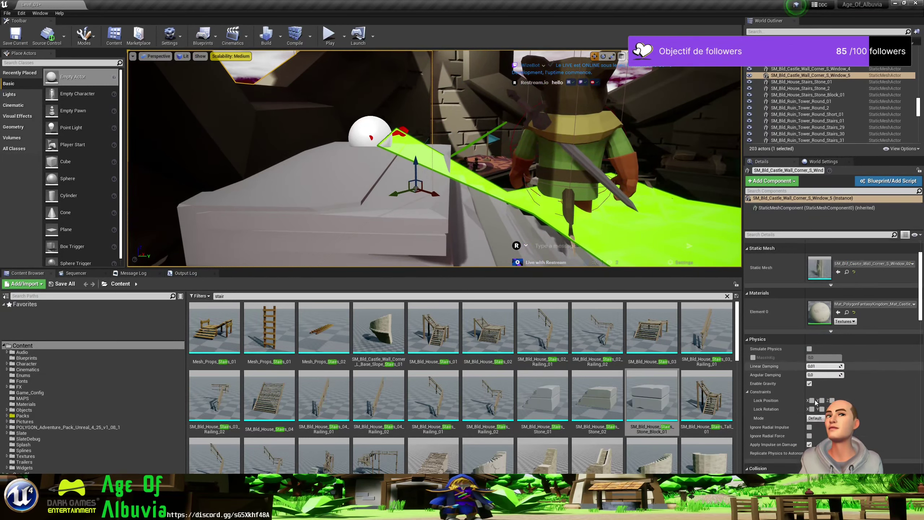
pyautogui.scroll(-3, 814, 400)
pyautogui.scroll(-2, 819, 397)
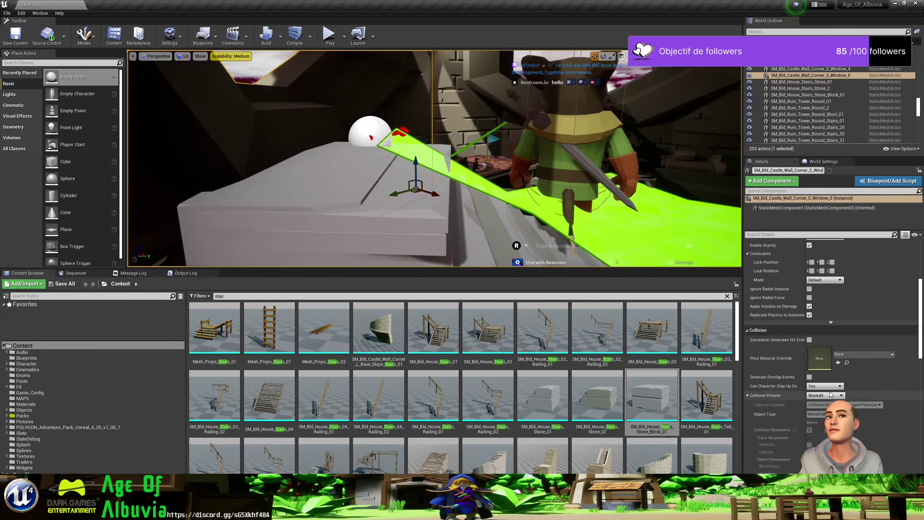
pyautogui.click(824, 395)
pyautogui.click(815, 410)
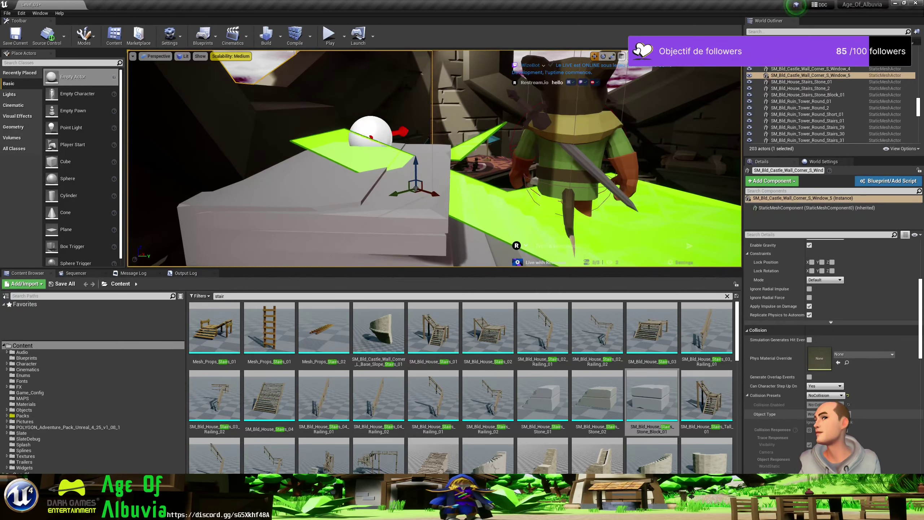
# Orbit down onto the stair block to confirm the green navmesh now spans the slab.
pyautogui.moveTo(458, 241); pyautogui.dragTo(482, 217, button='right')
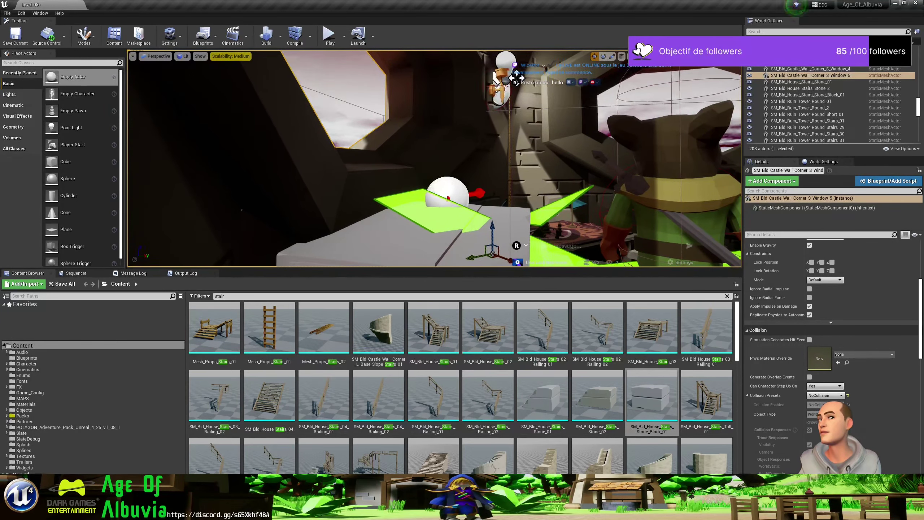
pyautogui.moveTo(482, 218)
pyautogui.mouseDown(button='right')
pyautogui.moveTo(455, 218)
pyautogui.moveTo(504, 218)
pyautogui.mouseUp(button='right')
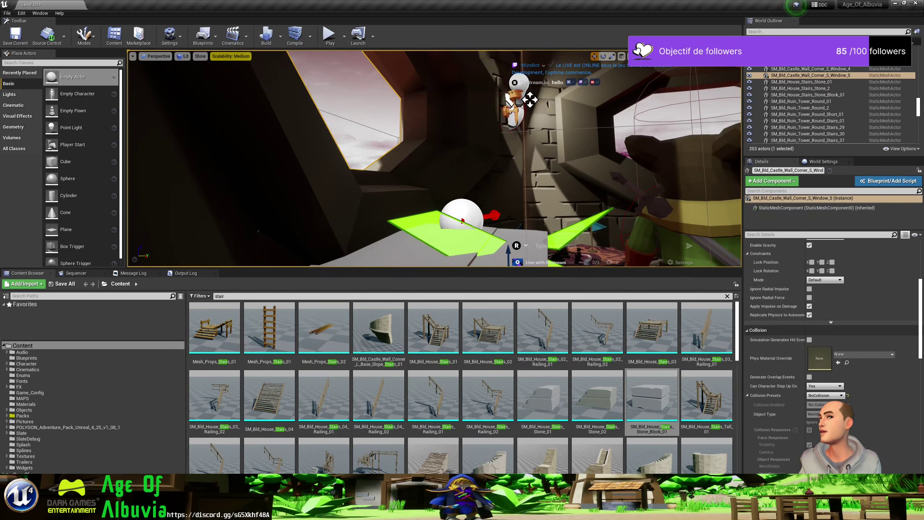
pyautogui.moveTo(503, 218); pyautogui.dragTo(505, 299, button='right')
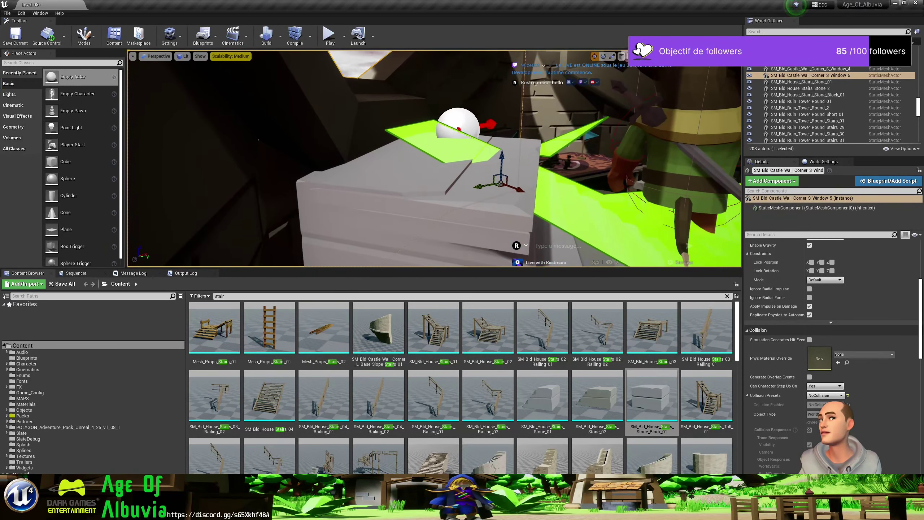
pyautogui.moveTo(505, 300); pyautogui.dragTo(507, 301, button='right')
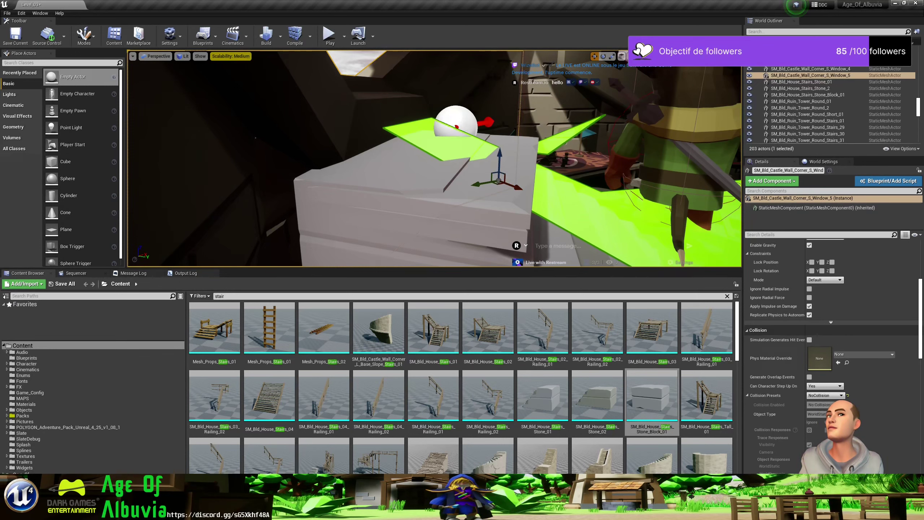
# In local space, nudge the castle wall on X, then slide and stretch the stair block along X.
pyautogui.click(621, 56)
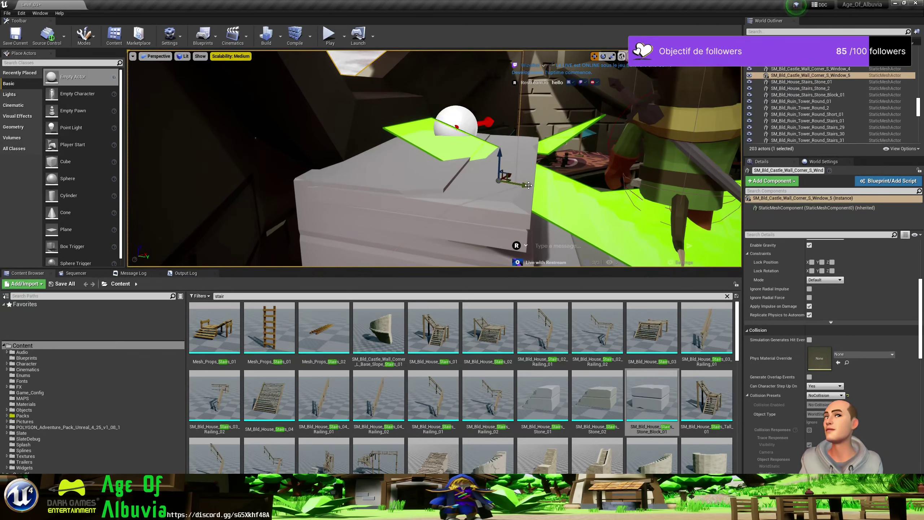
pyautogui.moveTo(528, 185); pyautogui.dragTo(537, 187)
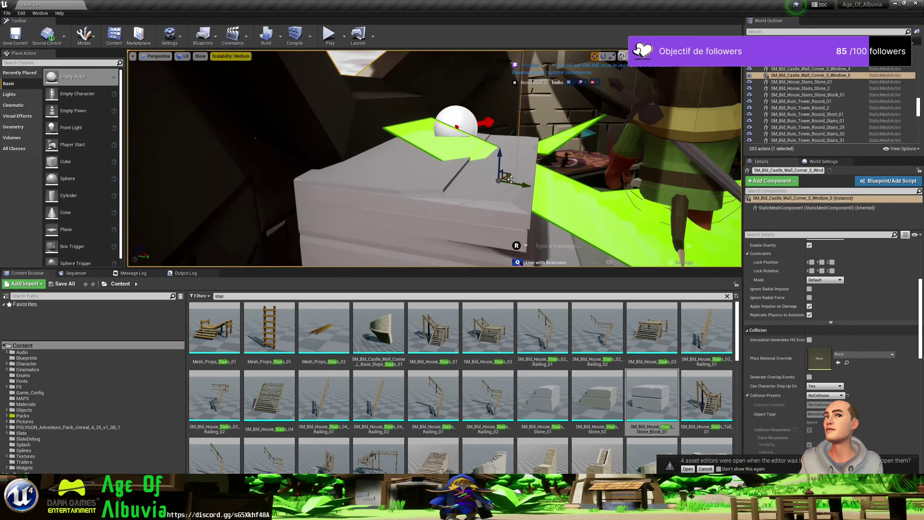
pyautogui.click(515, 195)
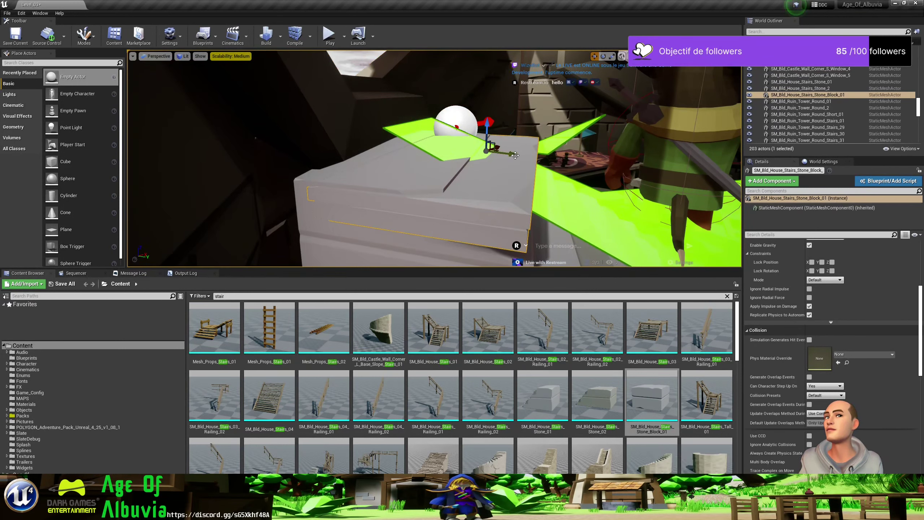
pyautogui.moveTo(515, 154); pyautogui.dragTo(492, 143)
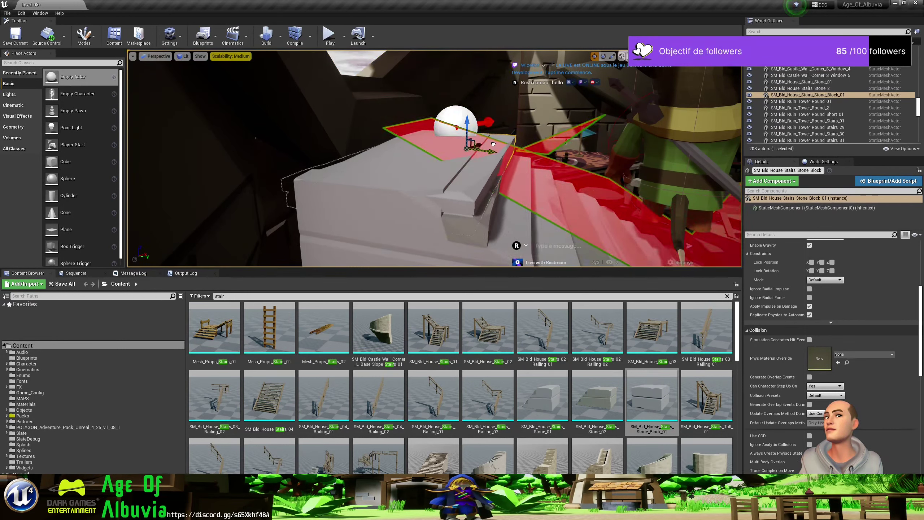
pyautogui.press('r')
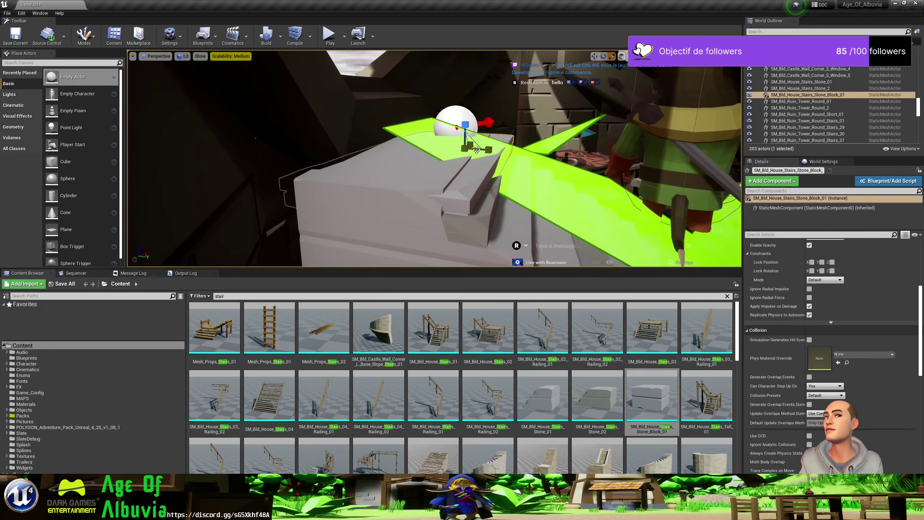
pyautogui.moveTo(488, 149); pyautogui.dragTo(497, 154)
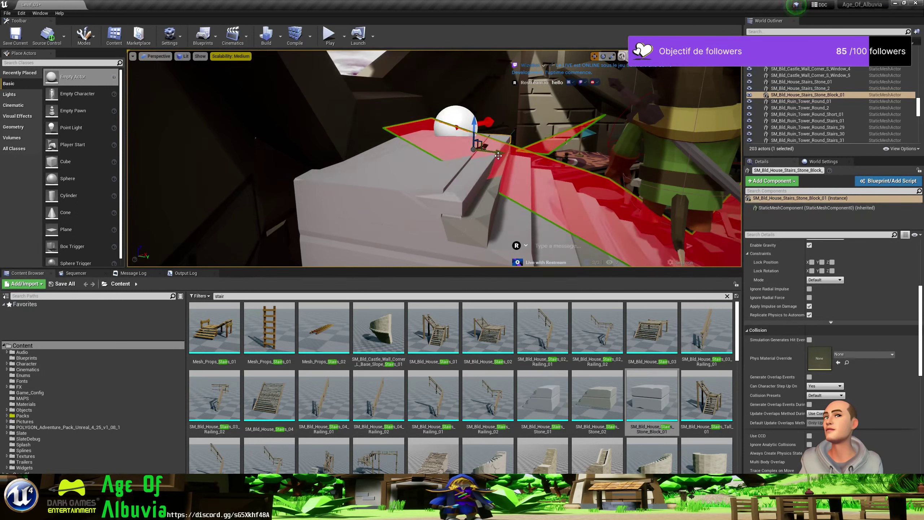
# Play-test by walking the character up and around the stone stairs, then stop and select BP_PNJ_Ratzy.
pyautogui.click(329, 41)
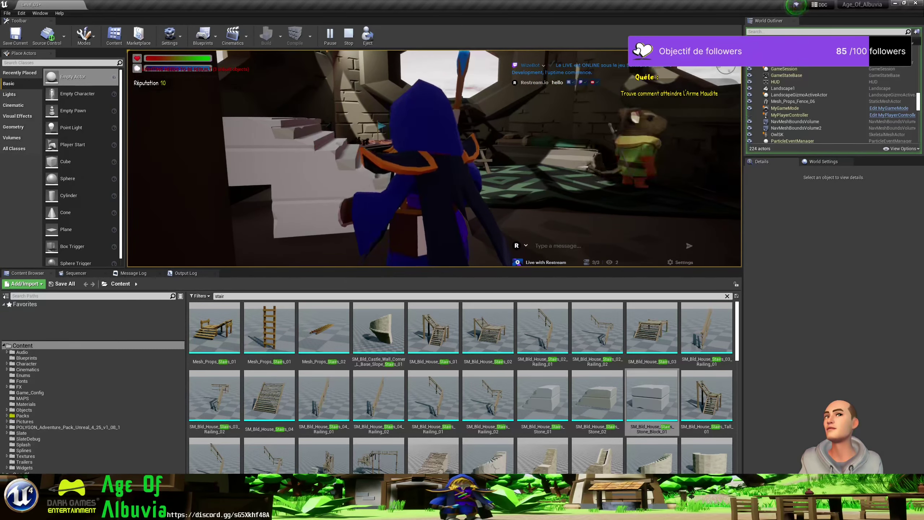
pyautogui.press('w')
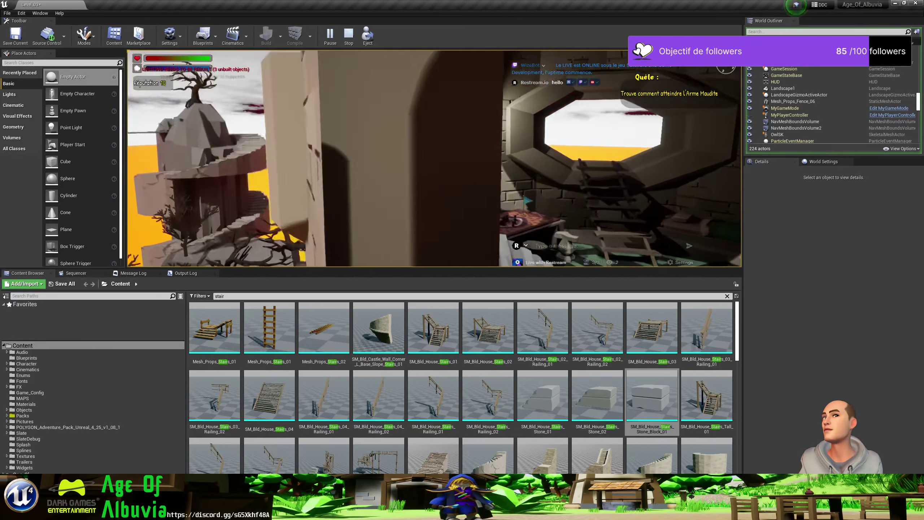
pyautogui.press('w')
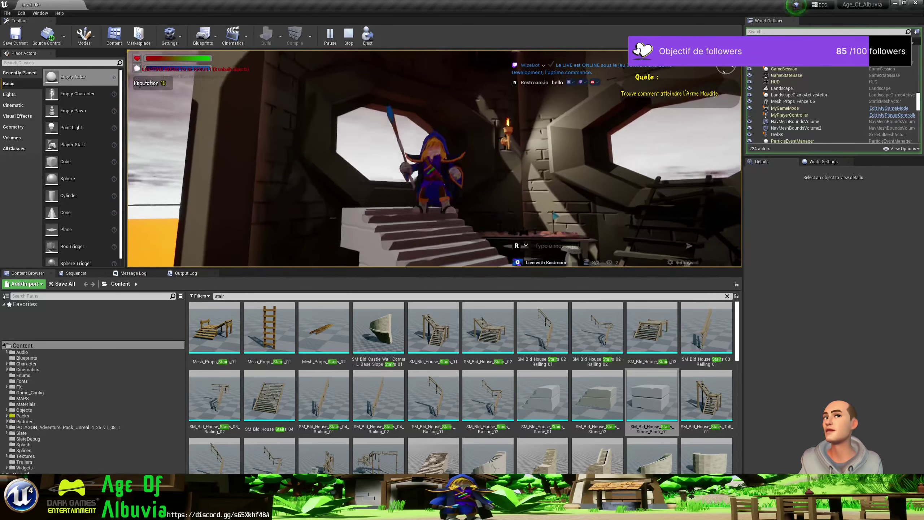
pyautogui.press('s')
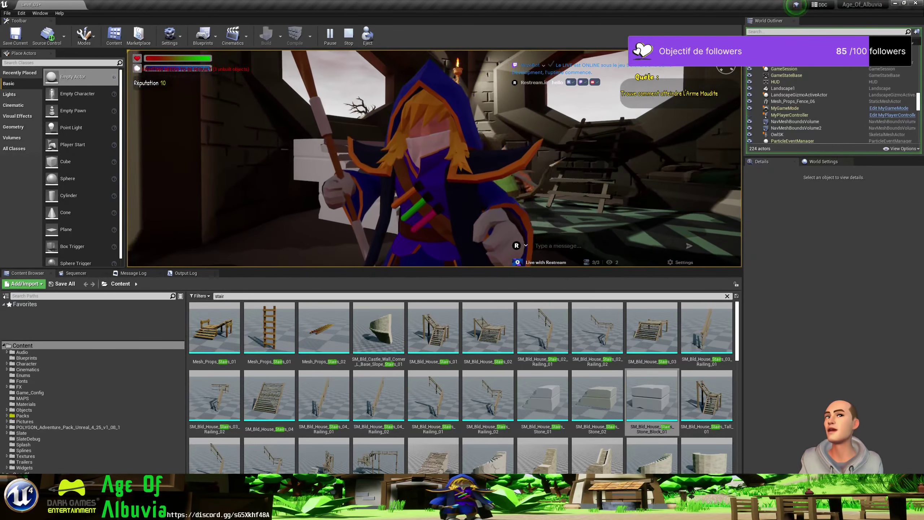
pyautogui.press('s')
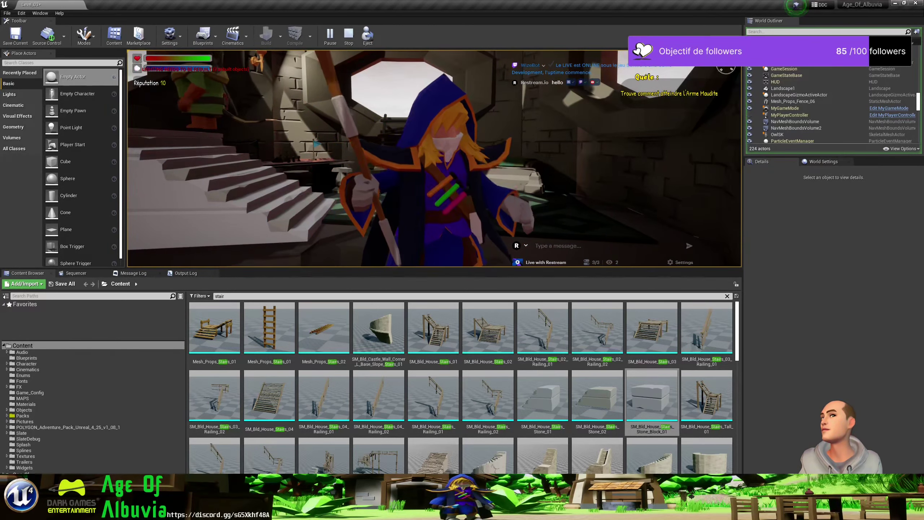
pyautogui.press('w')
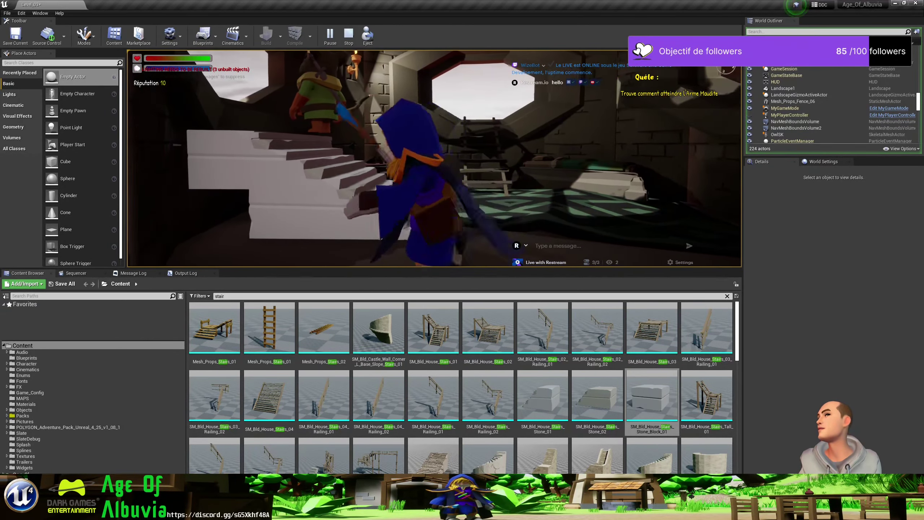
pyautogui.press('w')
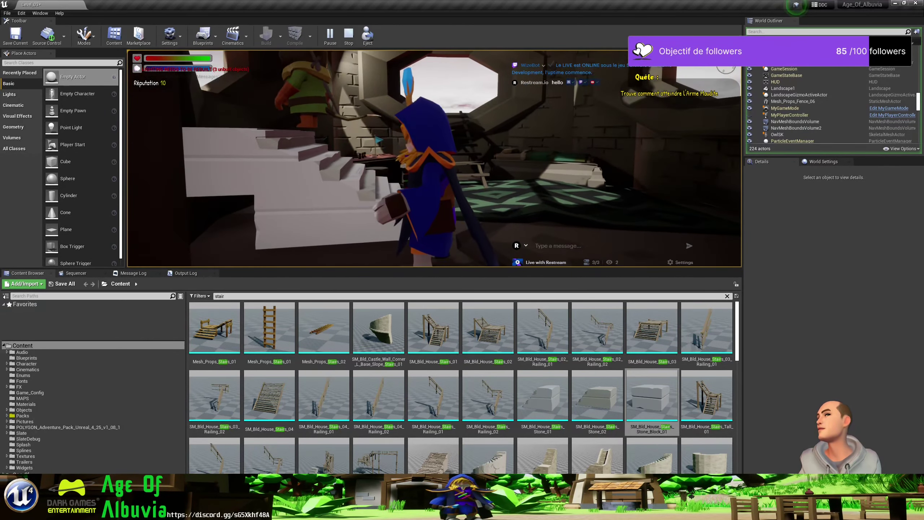
pyautogui.press('Escape')
pyautogui.click(403, 95)
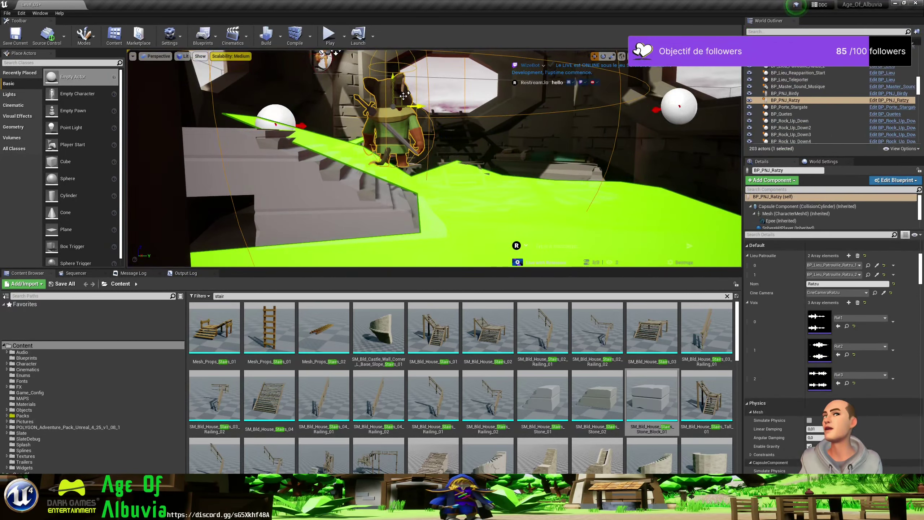
# Open BP_PNJ_Animal_Master and lower its Mesh component from Z -85 to -87 in the Viewport.
pyautogui.click(890, 101)
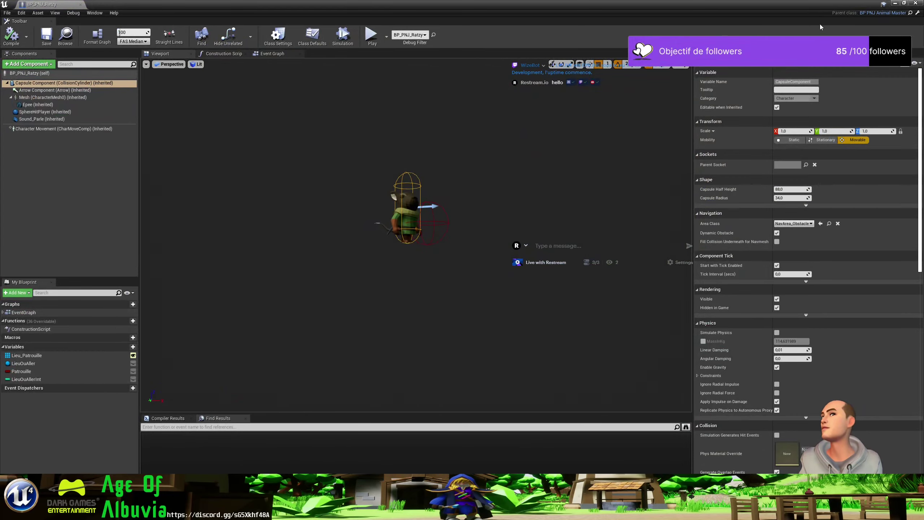
pyautogui.click(911, 13)
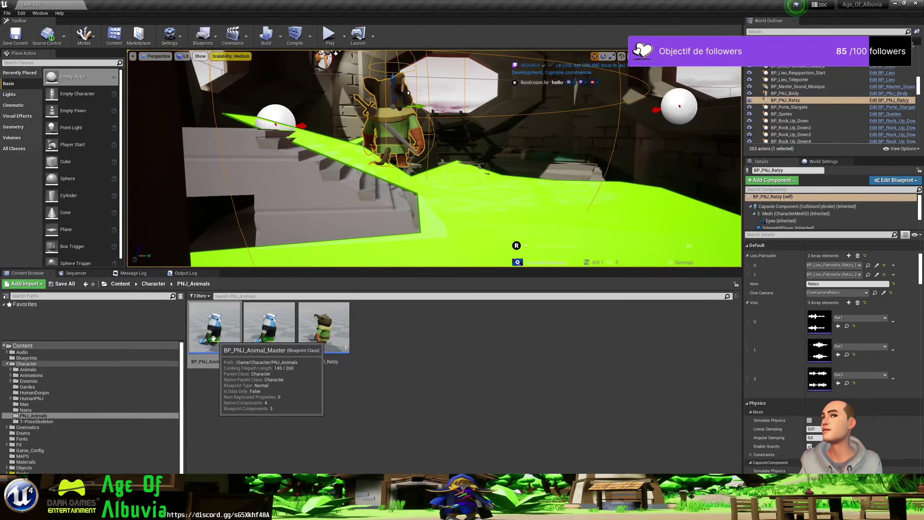
pyautogui.doubleClick(204, 339)
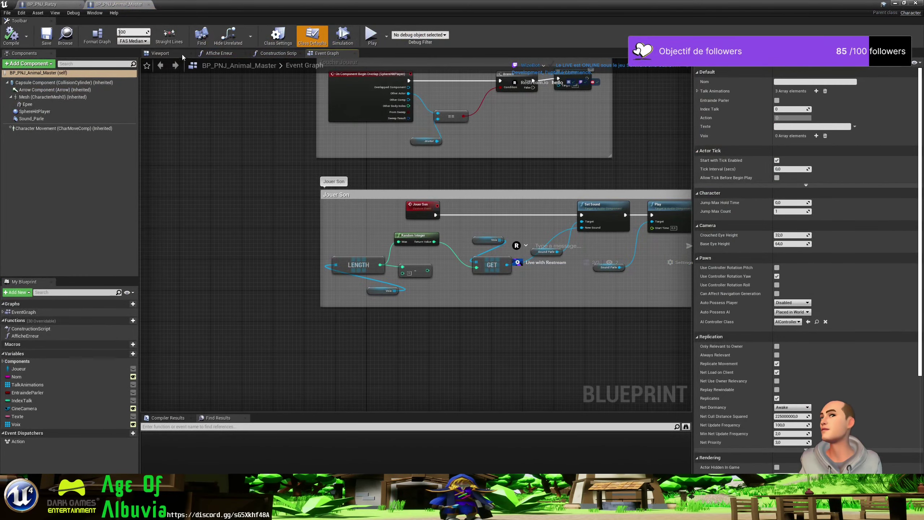
pyautogui.click(174, 54)
pyautogui.moveTo(376, 280); pyautogui.dragTo(360, 270, button='right')
pyautogui.click(340, 171)
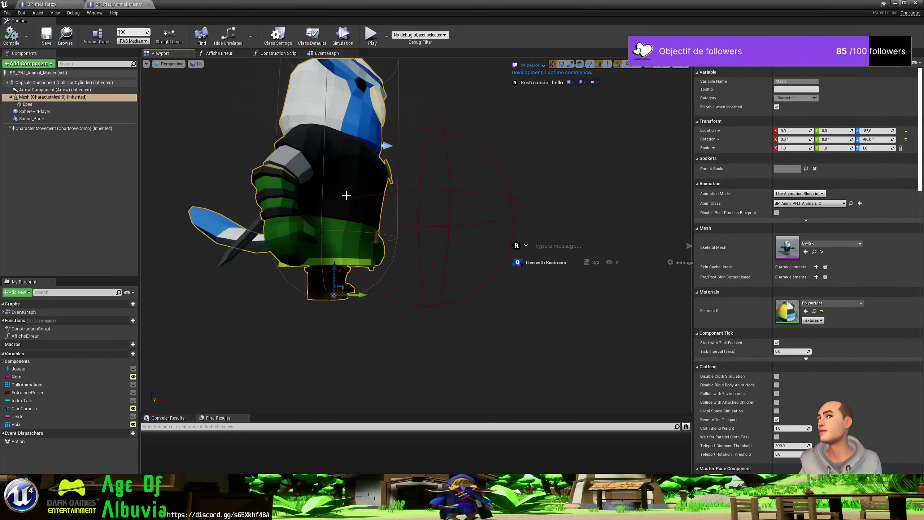
pyautogui.moveTo(334, 263); pyautogui.dragTo(334, 268)
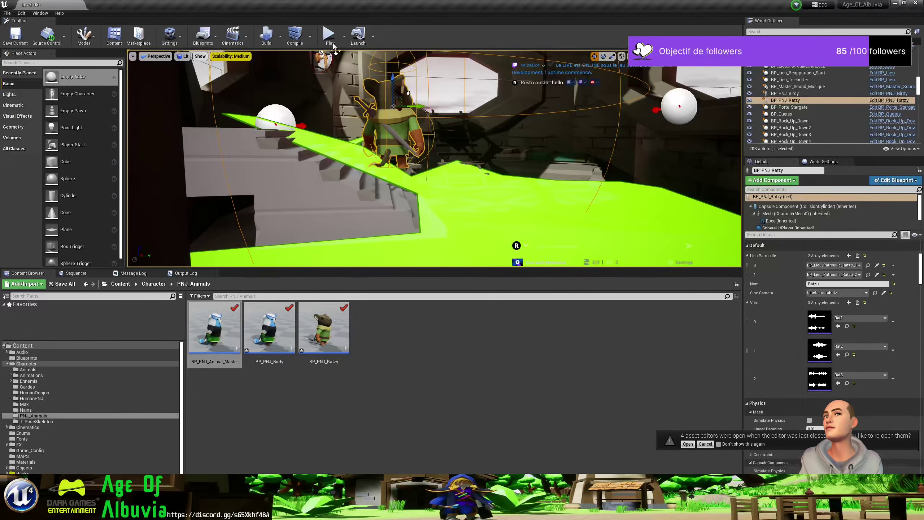
# Run a play test with the rat NPC walking near the stone stairs, then stop it.
pyautogui.click(332, 43)
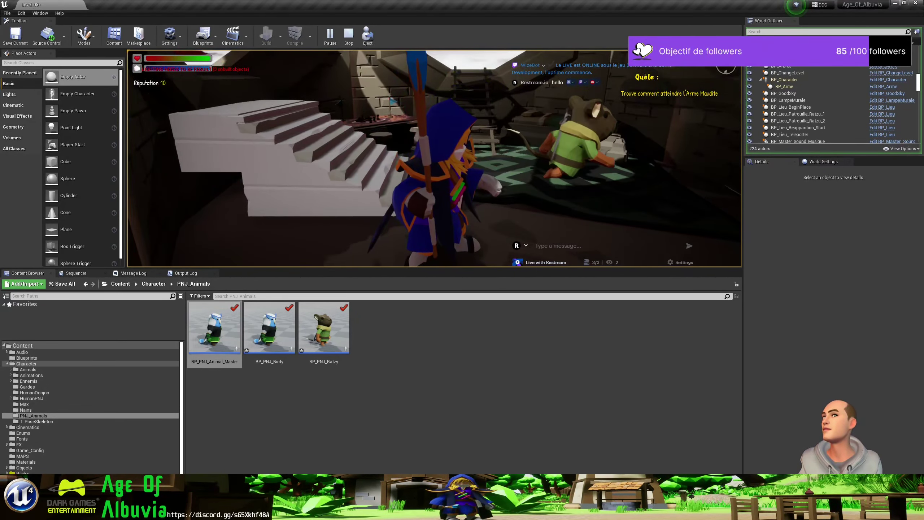
pyautogui.press('Escape')
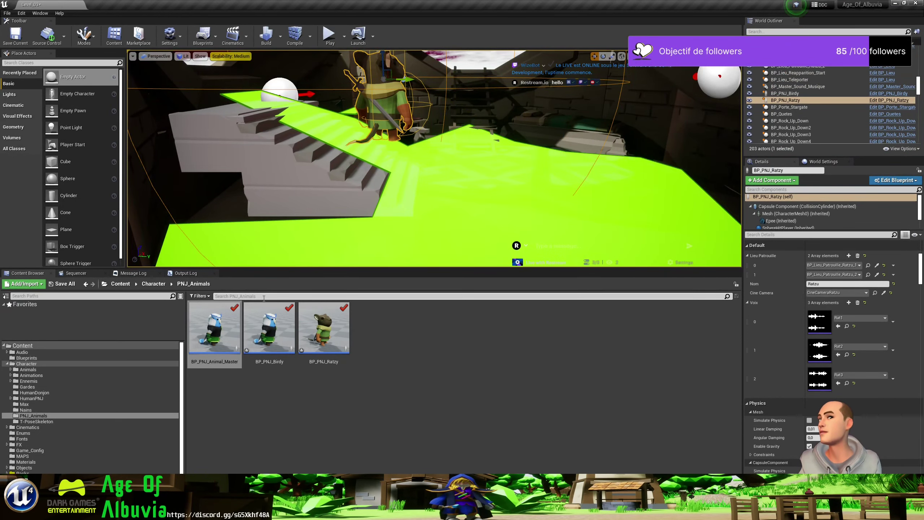
# Search the Content root for 'ground' and scroll through the matching assets.
pyautogui.click(124, 283)
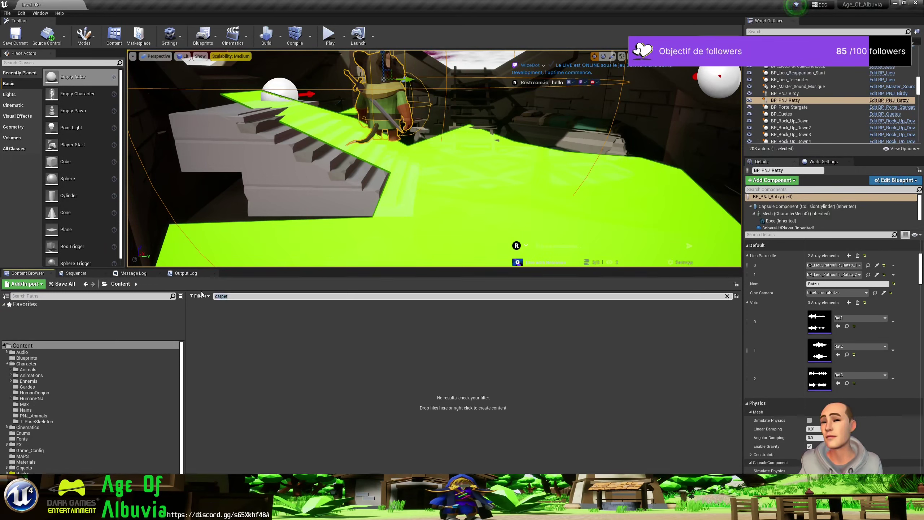
pyautogui.write('ground')
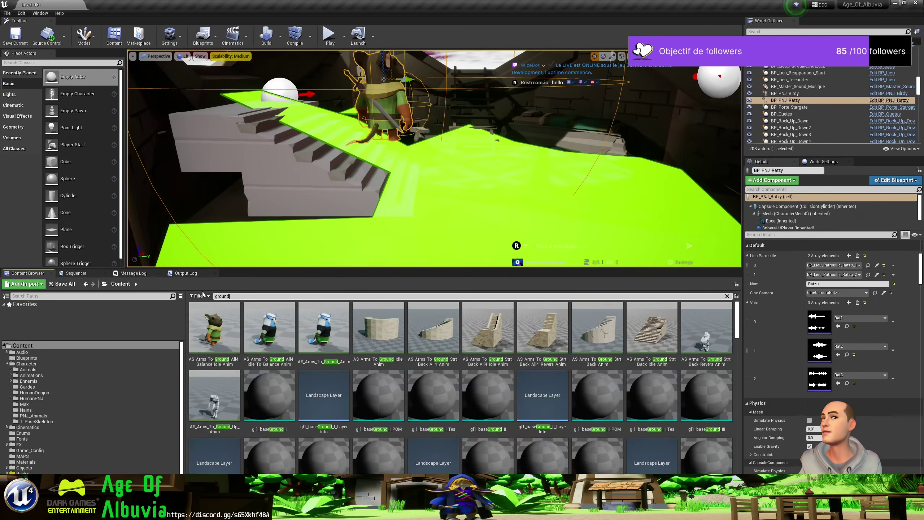
pyautogui.scroll(-2, 384, 378)
pyautogui.scroll(-2, 385, 380)
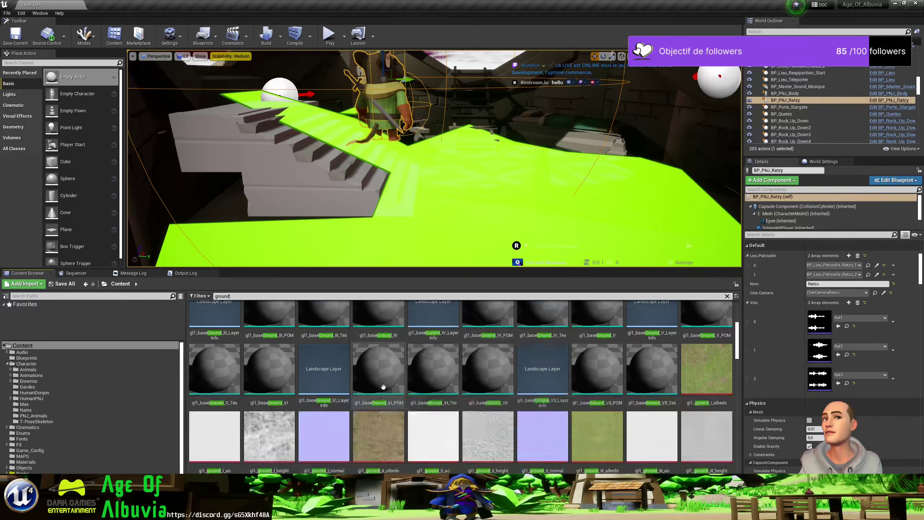
pyautogui.scroll(-2, 385, 380)
pyautogui.scroll(-2, 385, 381)
pyautogui.scroll(-2, 386, 381)
pyautogui.scroll(-2, 388, 379)
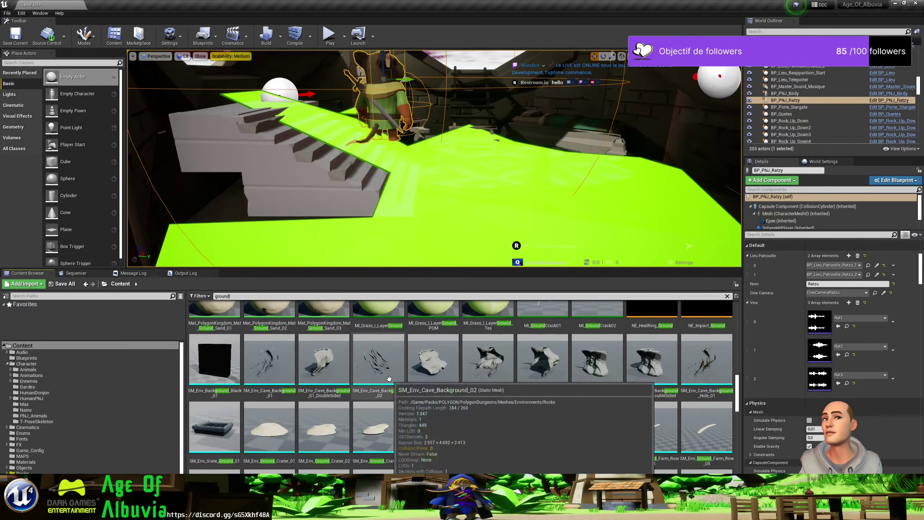
pyautogui.scroll(-2, 388, 379)
pyautogui.scroll(-2, 390, 377)
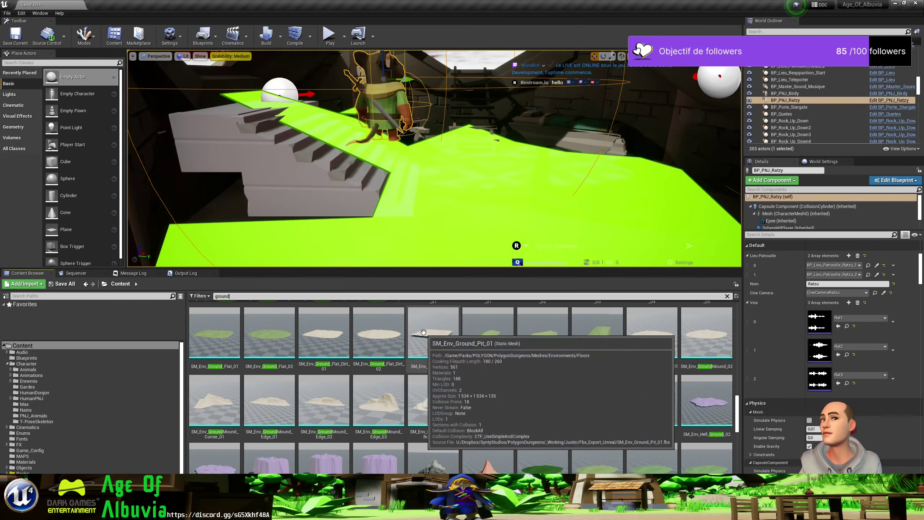
# Try SM_Env_Ground_Pit_01 on the stairs, inspect it up close, then delete it.
pyautogui.moveTo(432, 333)
pyautogui.mouseDown()
pyautogui.moveTo(264, 92)
pyautogui.moveTo(270, 133)
pyautogui.mouseUp()
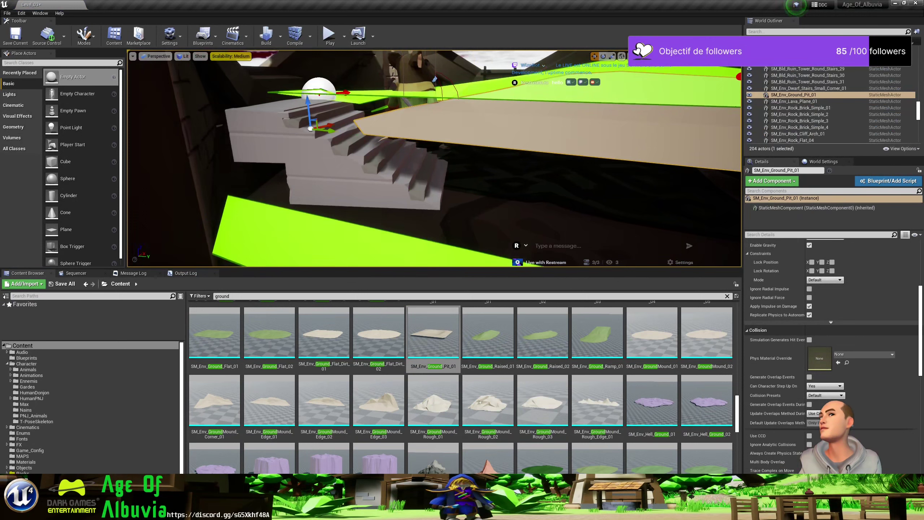
pyautogui.moveTo(514, 135); pyautogui.dragTo(364, 117)
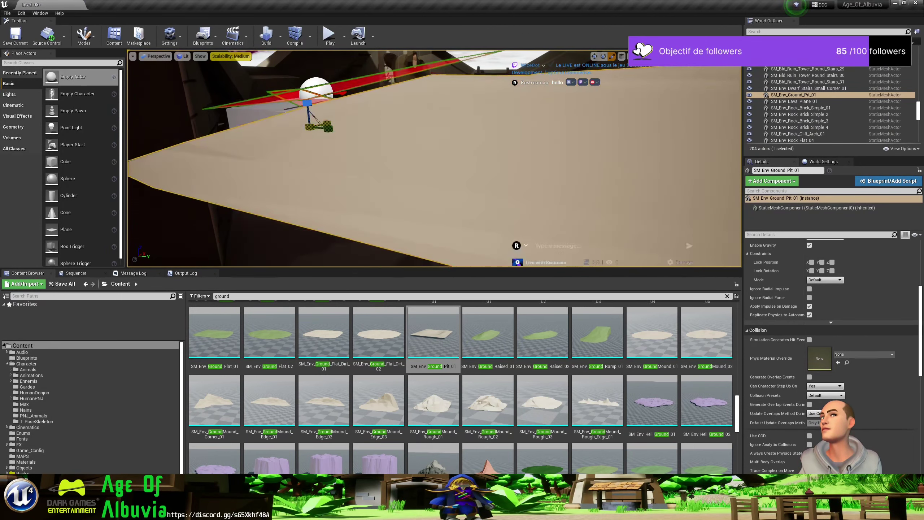
pyautogui.moveTo(325, 126); pyautogui.dragTo(326, 126, button='right')
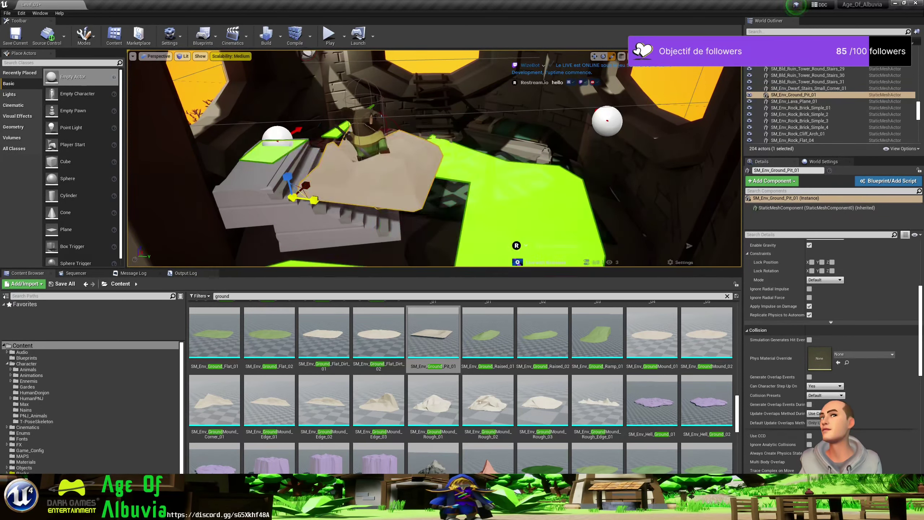
pyautogui.moveTo(303, 199); pyautogui.dragTo(380, 188)
pyautogui.press('Delete')
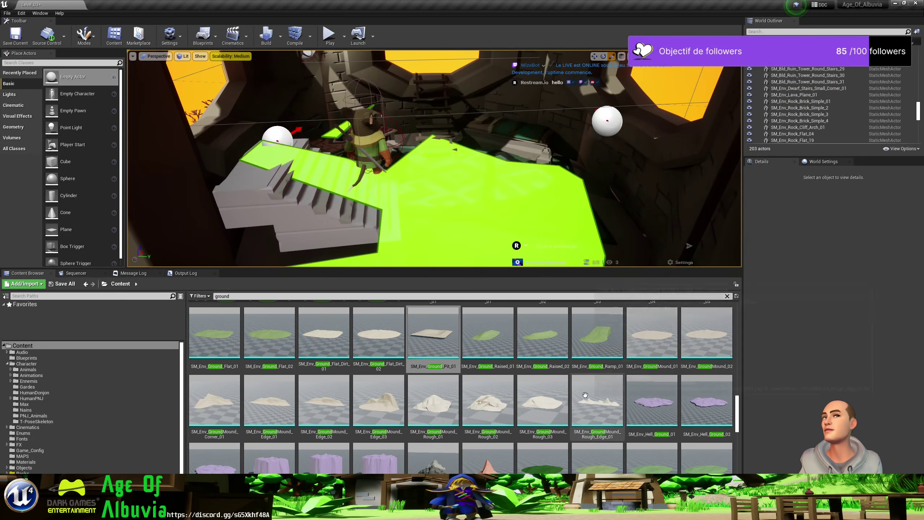
# Find SM_Prop_Ground_Planks_02 in the asset list and drop it onto the stone stairs.
pyautogui.scroll(-2, 632, 441)
pyautogui.scroll(-2, 629, 438)
pyautogui.scroll(-2, 625, 436)
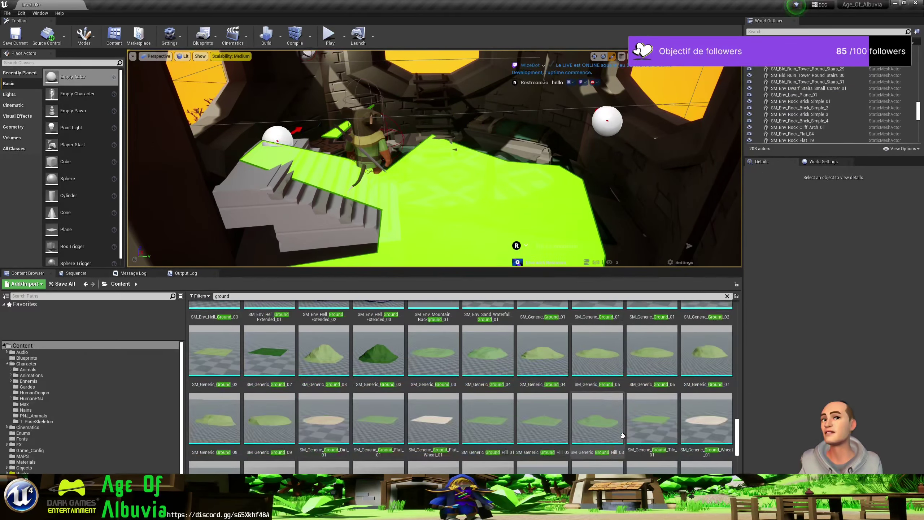
pyautogui.scroll(-2, 622, 434)
pyautogui.scroll(-1, 622, 434)
pyautogui.scroll(-2, 622, 434)
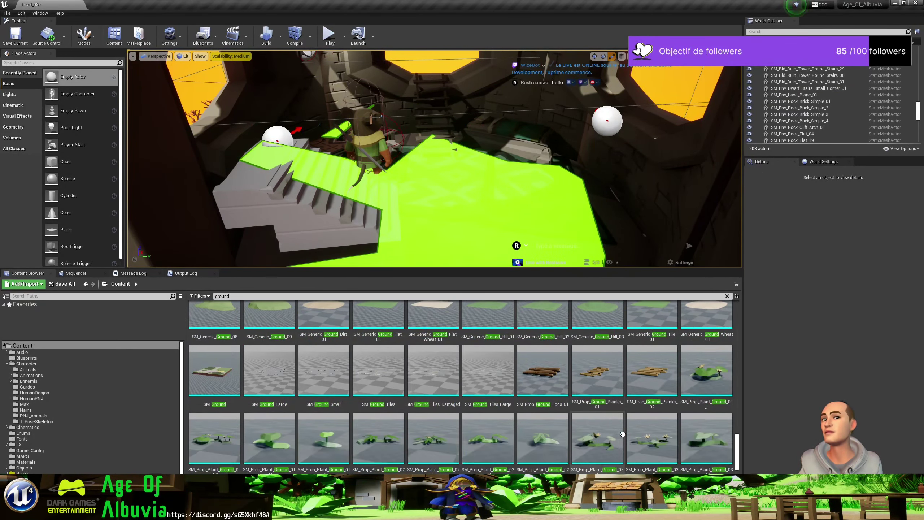
pyautogui.scroll(1, 622, 433)
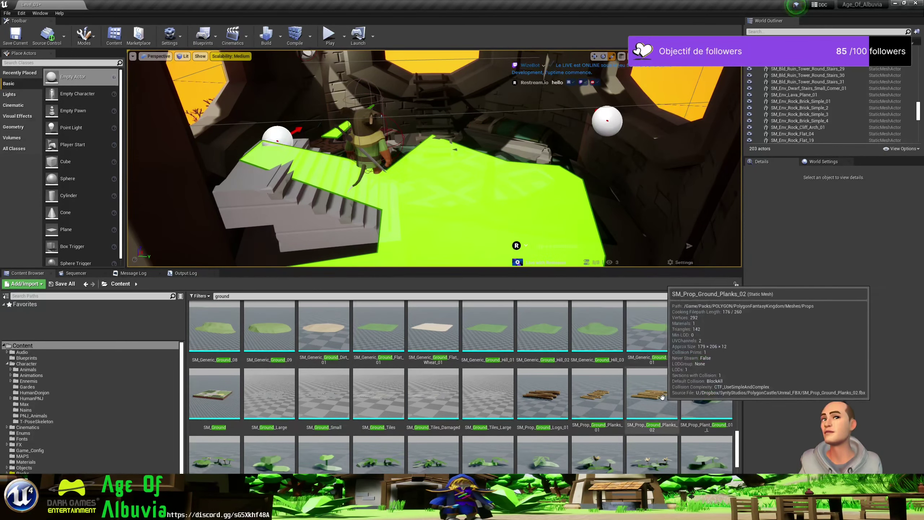
pyautogui.moveTo(657, 399)
pyautogui.mouseDown()
pyautogui.moveTo(295, 171)
pyautogui.moveTo(327, 171)
pyautogui.mouseUp()
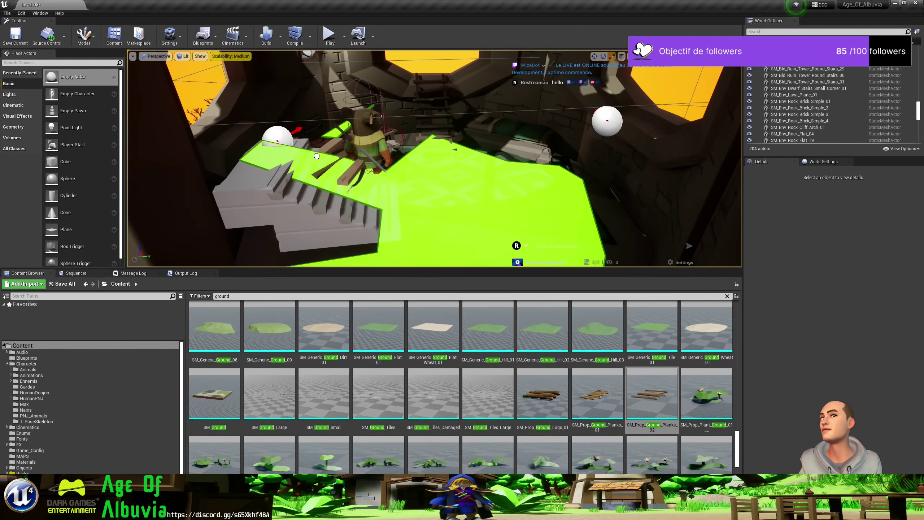
pyautogui.moveTo(316, 156)
pyautogui.mouseDown()
pyautogui.moveTo(349, 164)
pyautogui.moveTo(361, 152)
pyautogui.mouseUp()
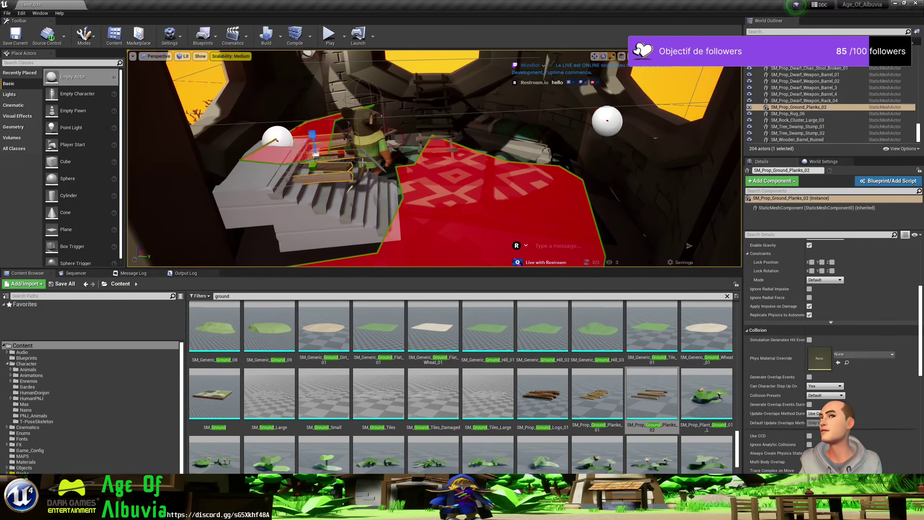
# Rework the planks' orientation and shift them along the stairs, reviewing from around the room.
pyautogui.hotkey('ctrl', 'z')
pyautogui.hotkey('ctrl', 'z')
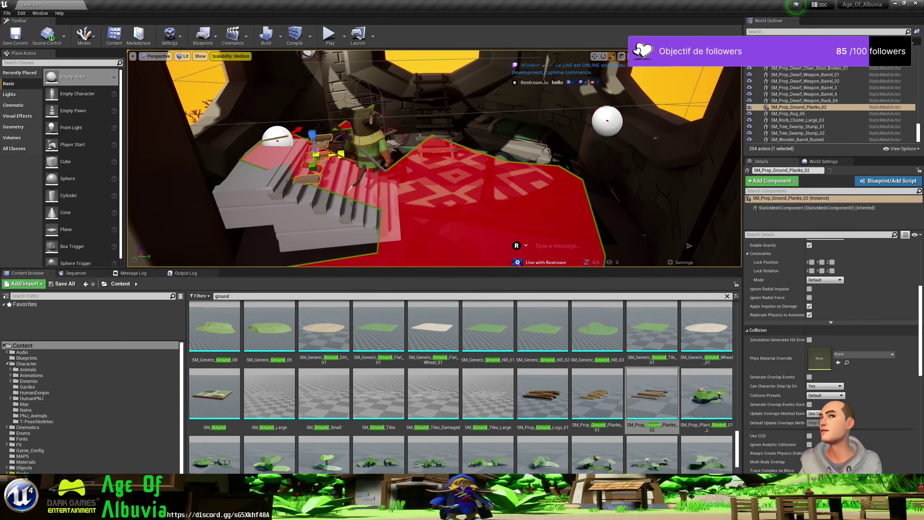
pyautogui.hotkey('ctrl', 'z')
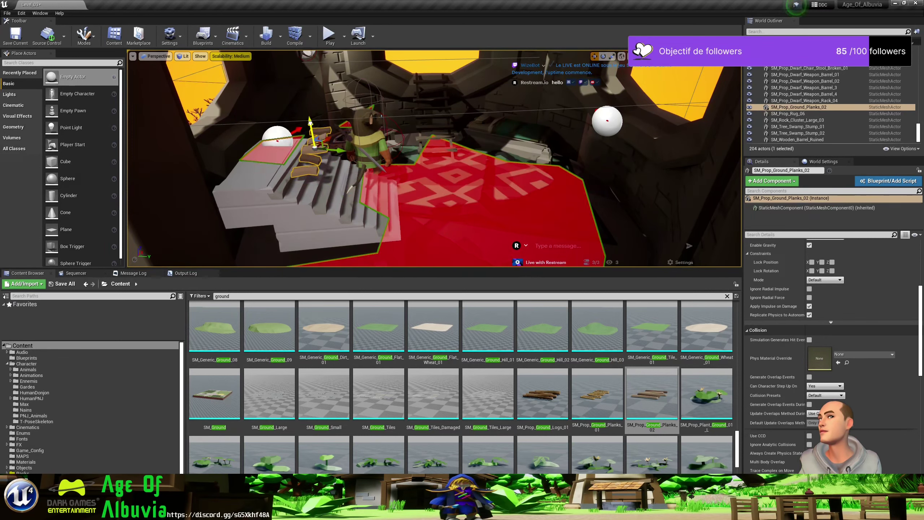
pyautogui.moveTo(313, 131); pyautogui.dragTo(305, 103)
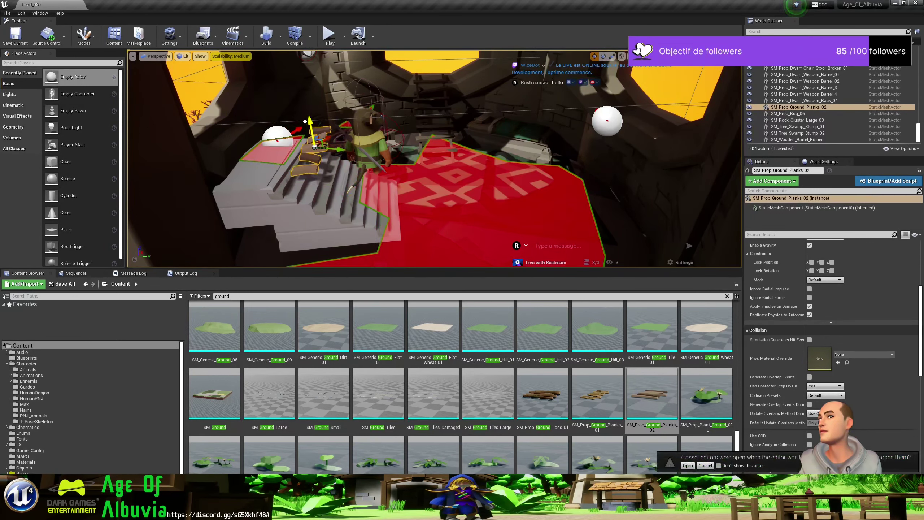
pyautogui.moveTo(330, 135)
pyautogui.mouseDown()
pyautogui.moveTo(324, 145)
pyautogui.moveTo(282, 117)
pyautogui.mouseUp()
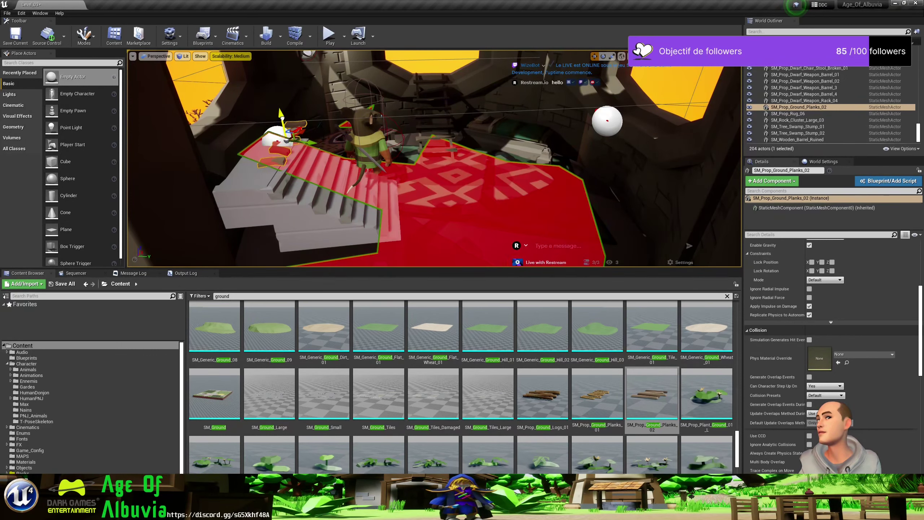
pyautogui.moveTo(295, 121); pyautogui.dragTo(311, 137)
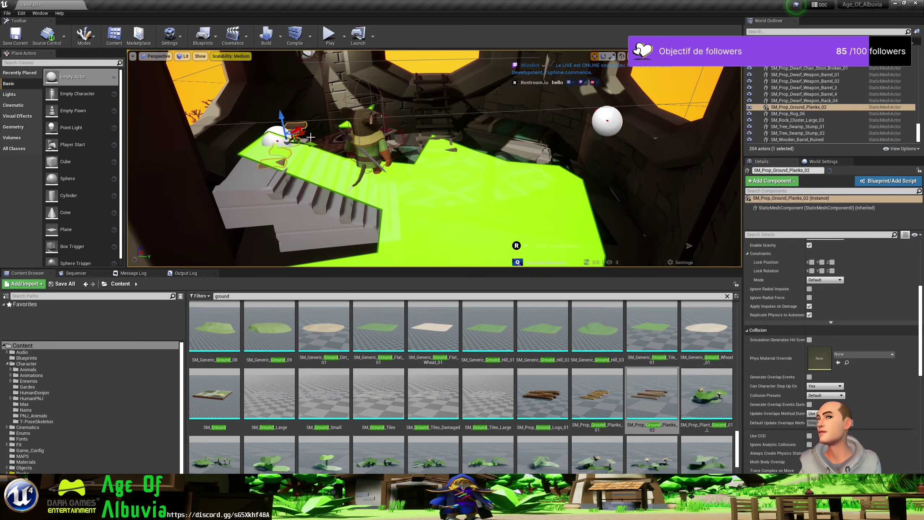
pyautogui.moveTo(309, 152); pyautogui.dragTo(318, 168, button='right')
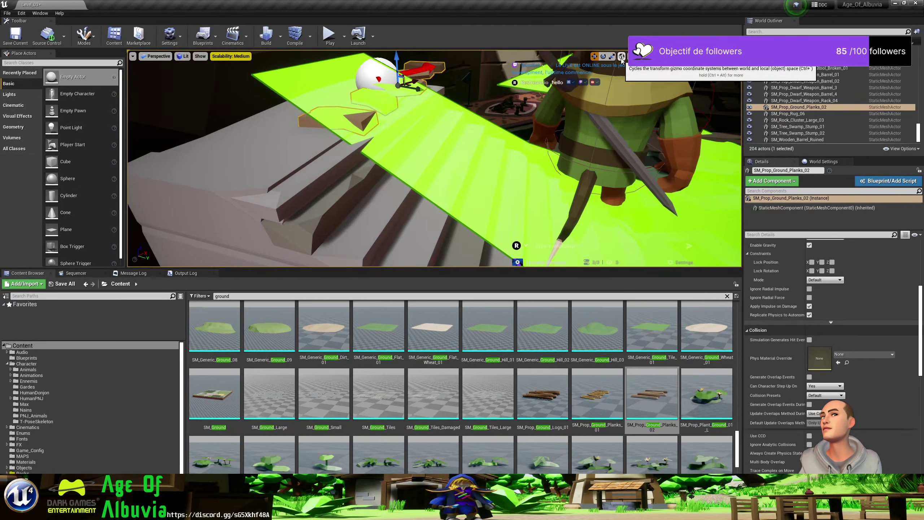
pyautogui.moveTo(560, 97); pyautogui.dragTo(555, 102, button='right')
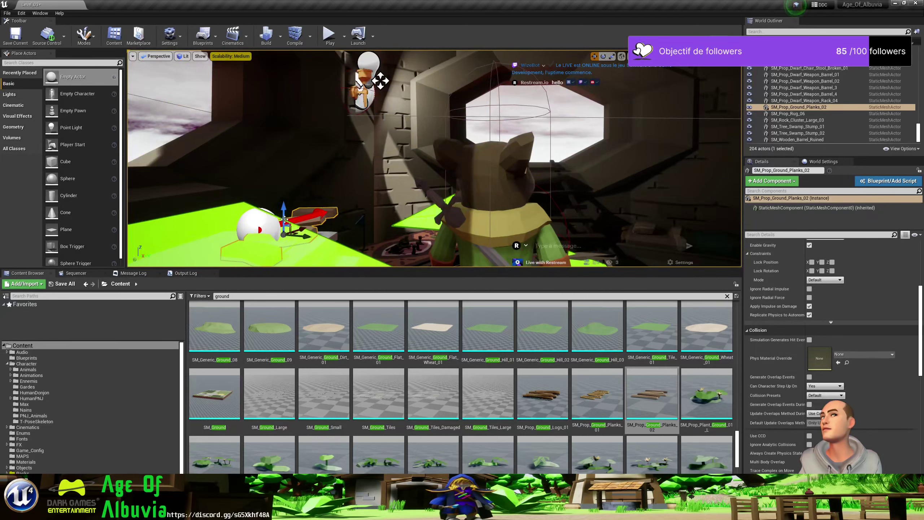
pyautogui.moveTo(323, 226); pyautogui.dragTo(347, 220, button='right')
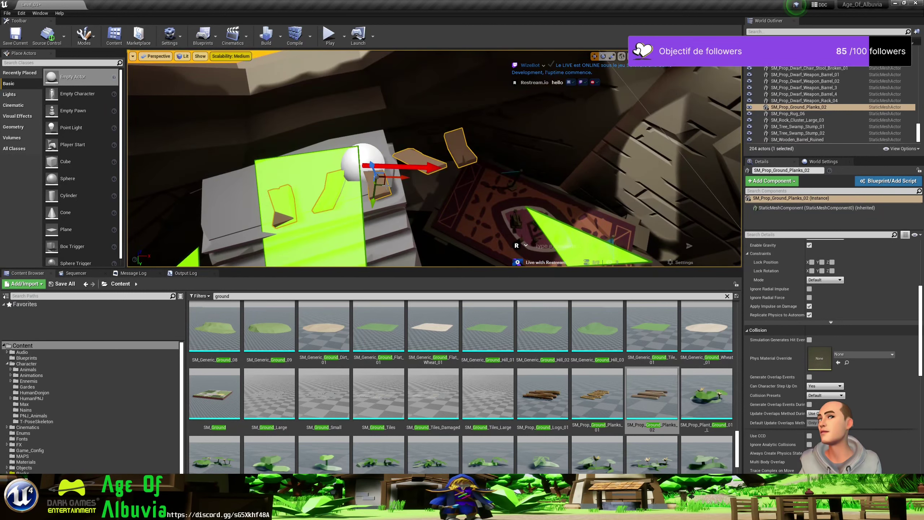
# Fine-tune the planks' position and angle on the stairs, then start a play test.
pyautogui.moveTo(382, 183)
pyautogui.mouseDown()
pyautogui.moveTo(320, 203)
pyautogui.moveTo(353, 199)
pyautogui.mouseUp()
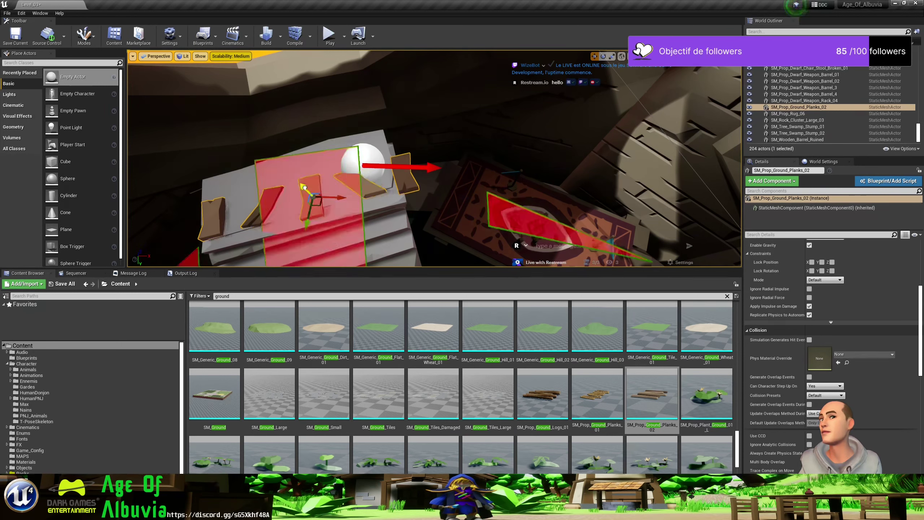
pyautogui.moveTo(305, 187); pyautogui.dragTo(304, 186)
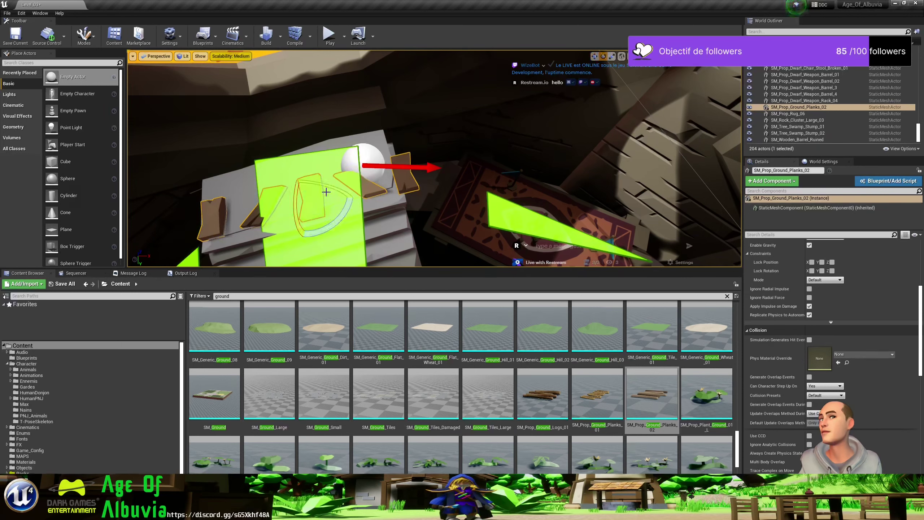
pyautogui.moveTo(289, 201); pyautogui.dragTo(311, 204)
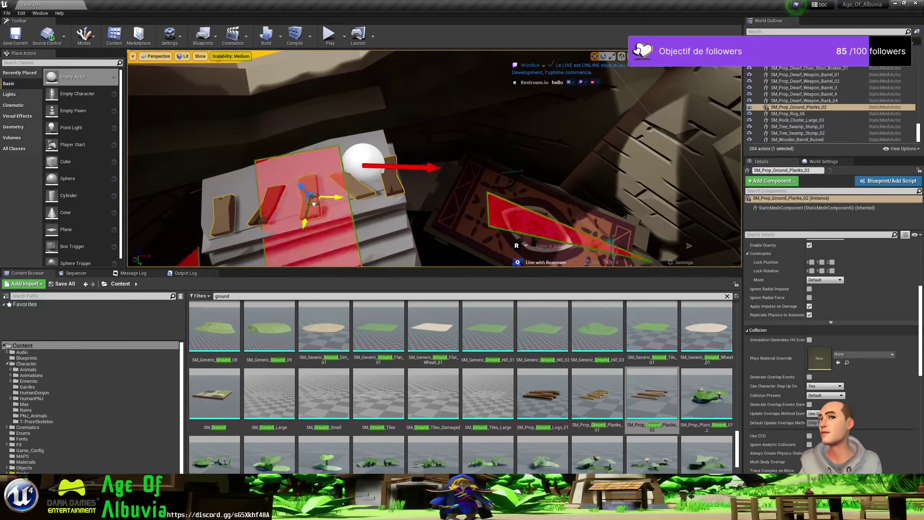
pyautogui.moveTo(435, 214); pyautogui.dragTo(435, 214, button='right')
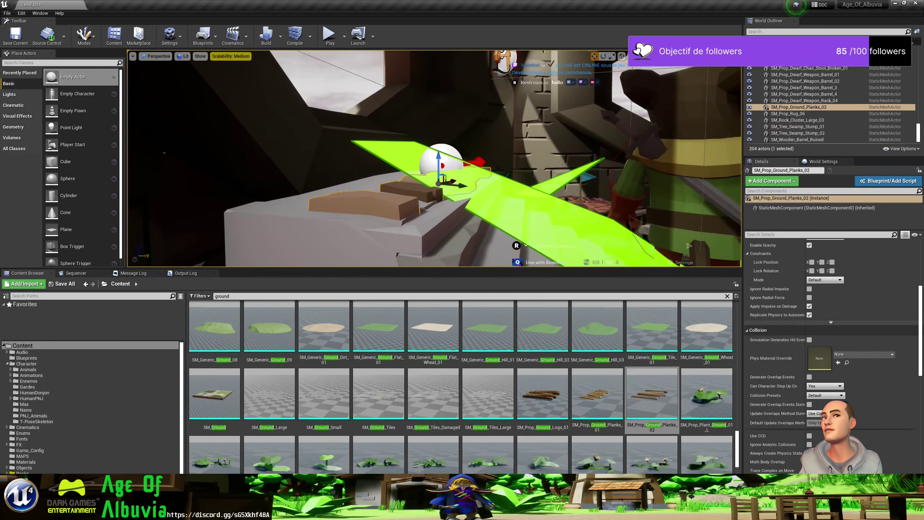
pyautogui.moveTo(330, 142); pyautogui.dragTo(330, 141, button='right')
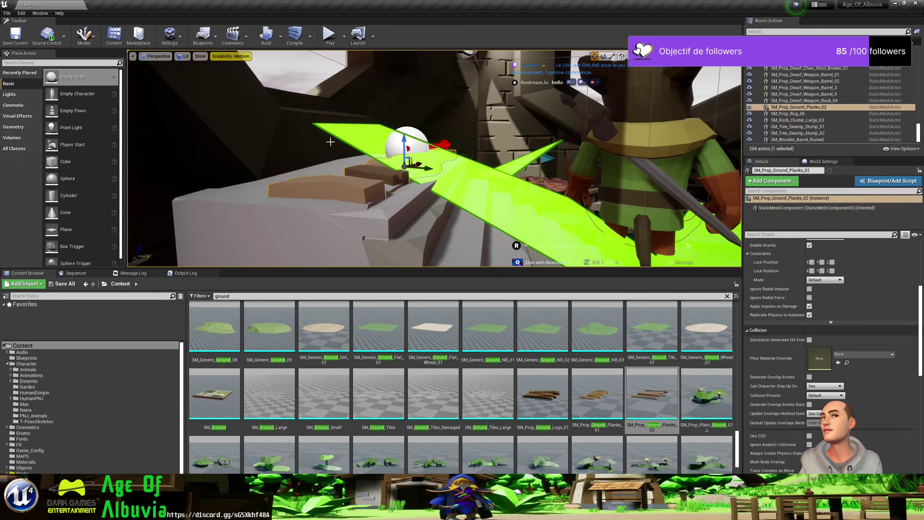
pyautogui.click(331, 35)
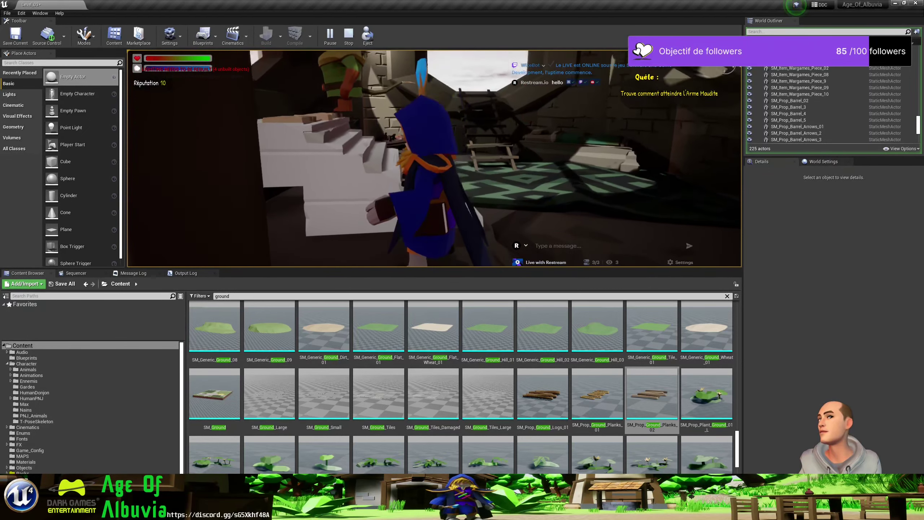
# Stop the play test and bring up the planks' Collision settings in Details.
pyautogui.press('Escape')
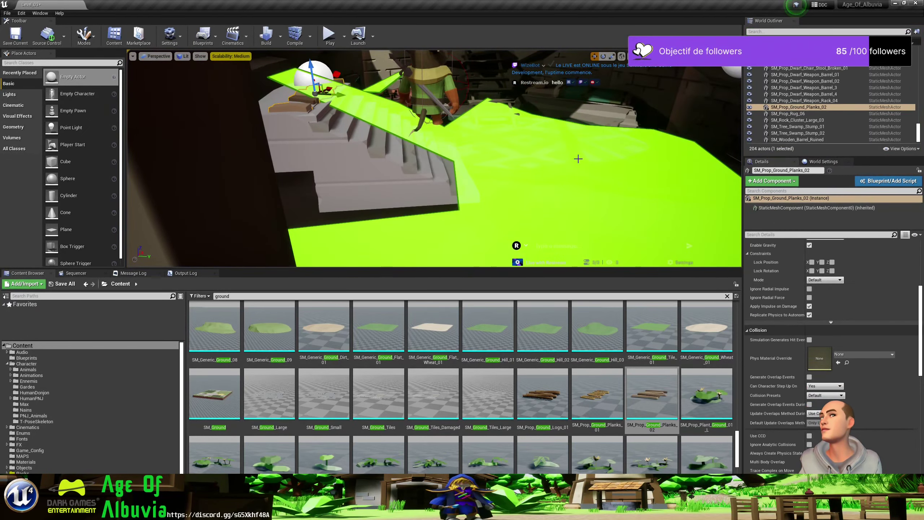
pyautogui.scroll(5, 852, 341)
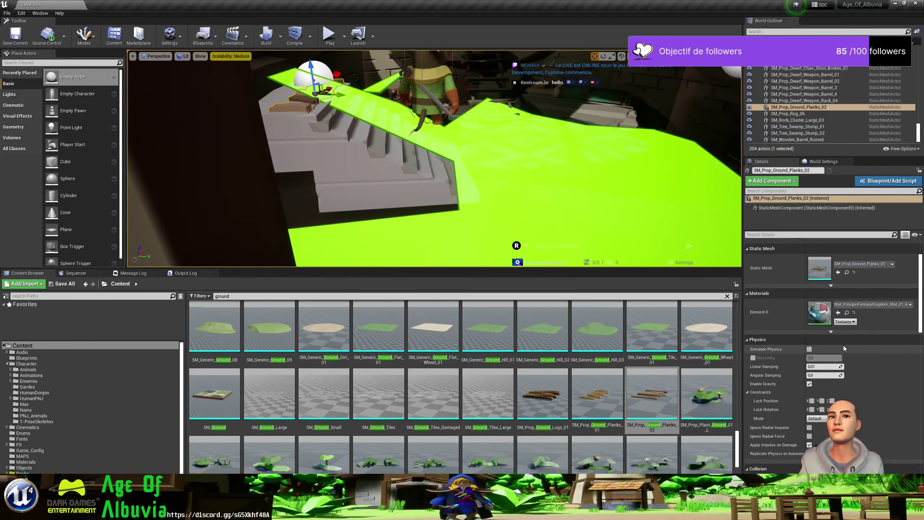
pyautogui.scroll(2, 842, 345)
pyautogui.scroll(1, 841, 346)
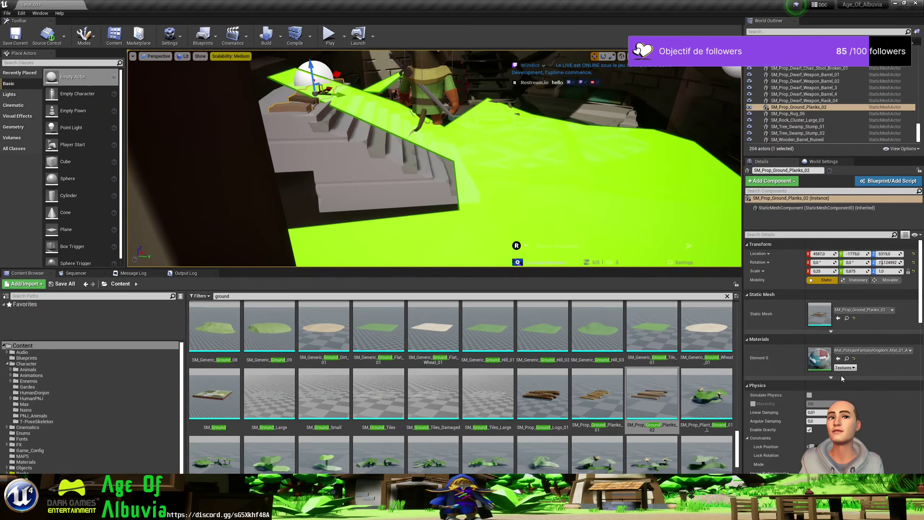
pyautogui.scroll(-3, 838, 382)
pyautogui.scroll(-3, 835, 390)
pyautogui.scroll(-3, 833, 393)
pyautogui.scroll(-3, 830, 394)
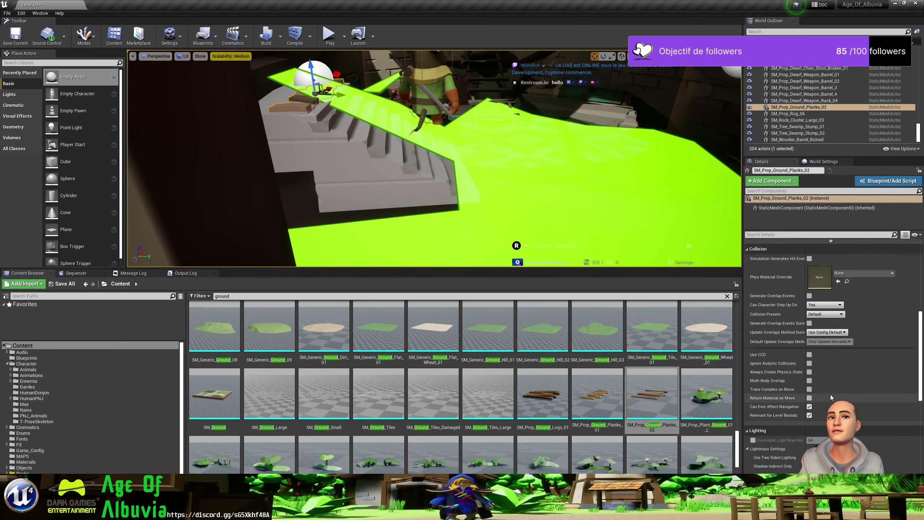
pyautogui.scroll(-2, 830, 394)
pyautogui.scroll(-2, 830, 393)
pyautogui.scroll(-2, 826, 394)
pyautogui.scroll(-2, 822, 396)
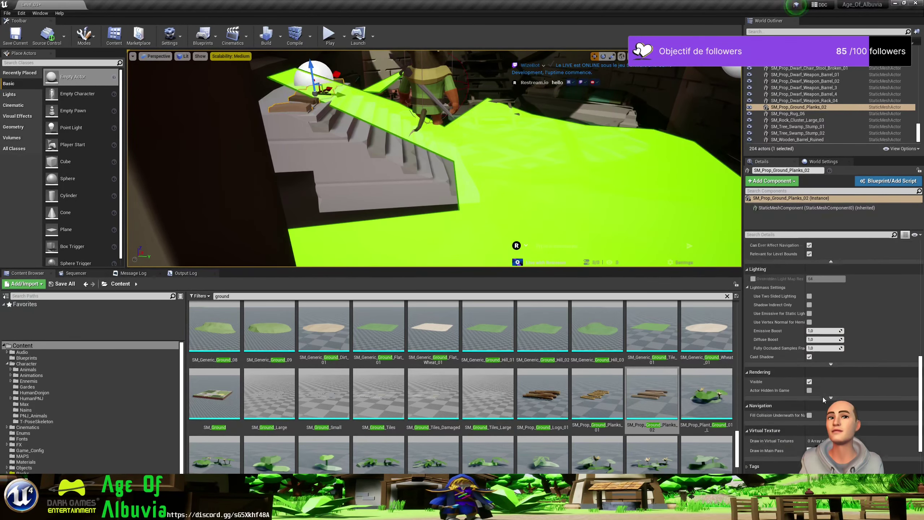
pyautogui.scroll(3, 822, 396)
pyautogui.scroll(3, 813, 394)
pyautogui.scroll(3, 810, 393)
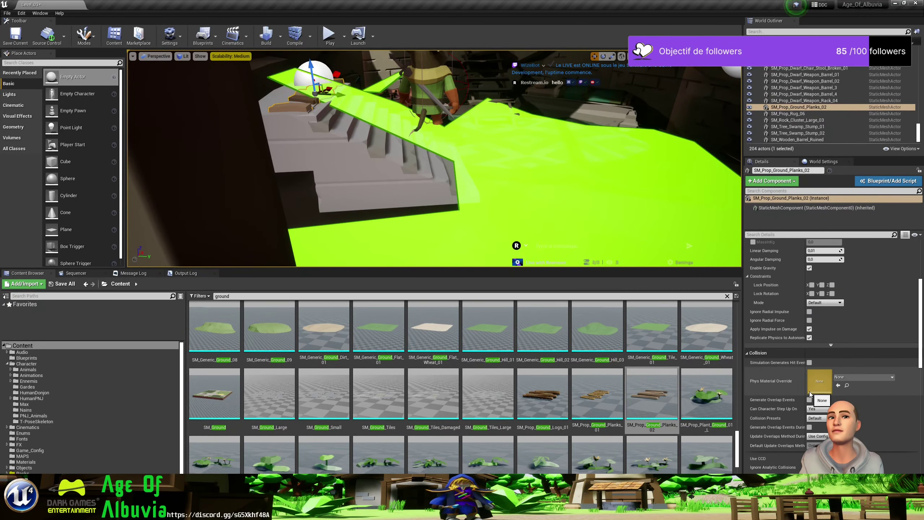
# Set the planks' Collision Presets to NoCollision and run another brief play test.
pyautogui.click(826, 420)
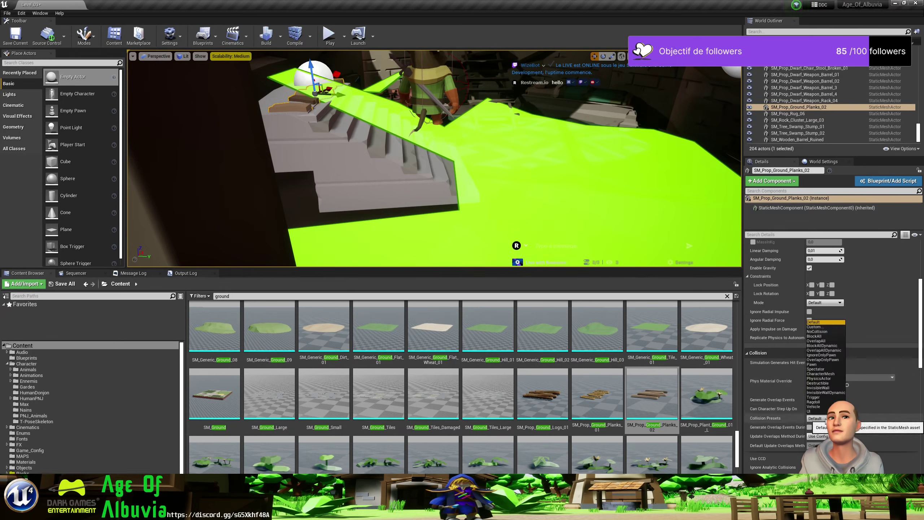
pyautogui.click(817, 332)
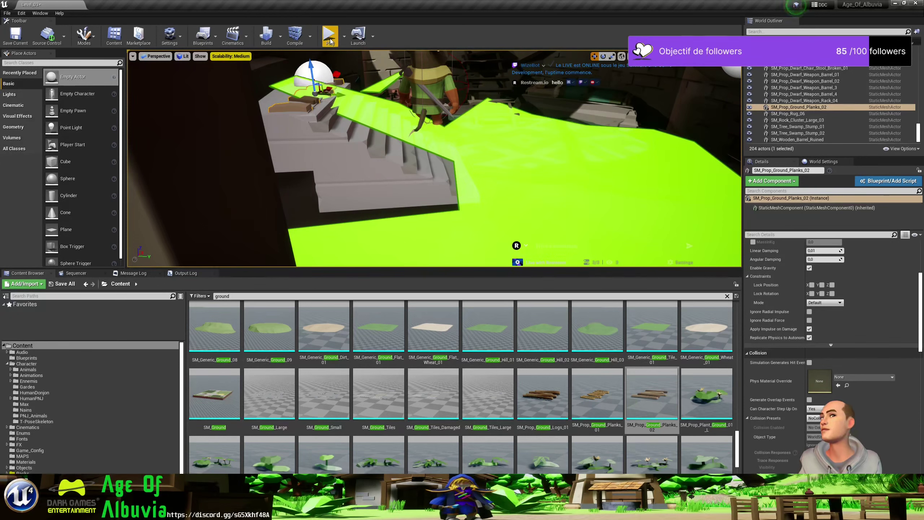
pyautogui.click(329, 35)
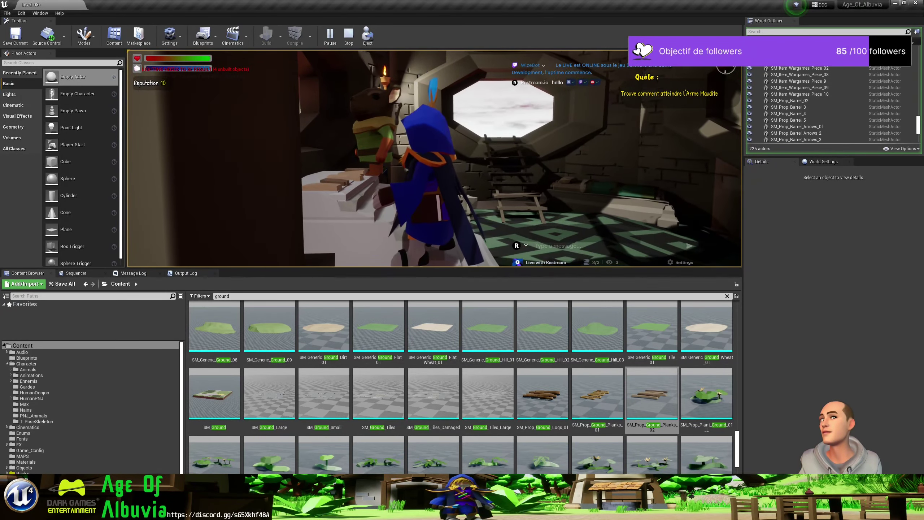
pyautogui.press('Escape')
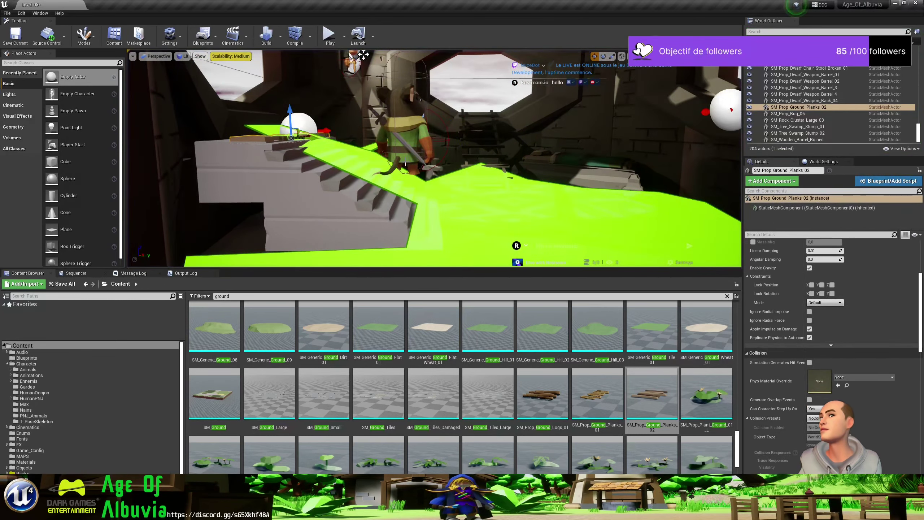
# Select patrol point BP_Lieu_Patrouille_Ratzu_1 by the stairs and search Place Actors for 'block'.
pyautogui.moveTo(401, 167); pyautogui.dragTo(400, 180, button='right')
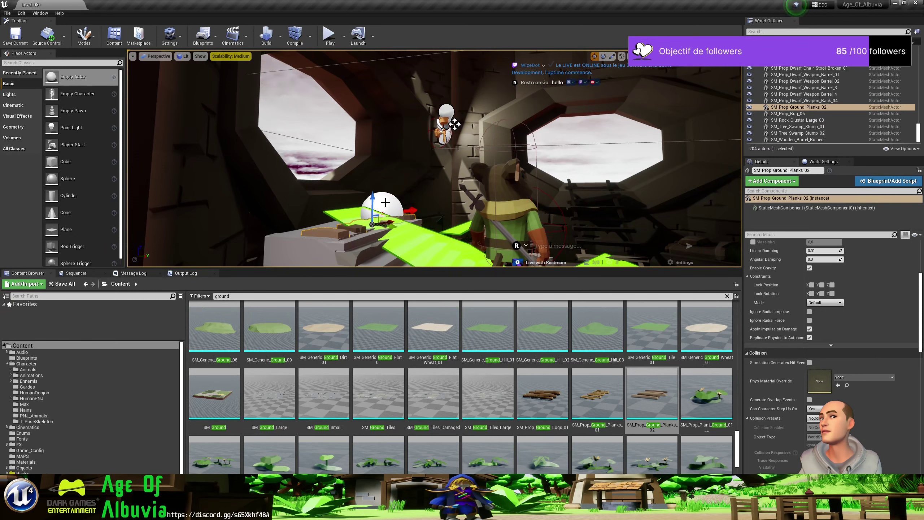
pyautogui.click(385, 202)
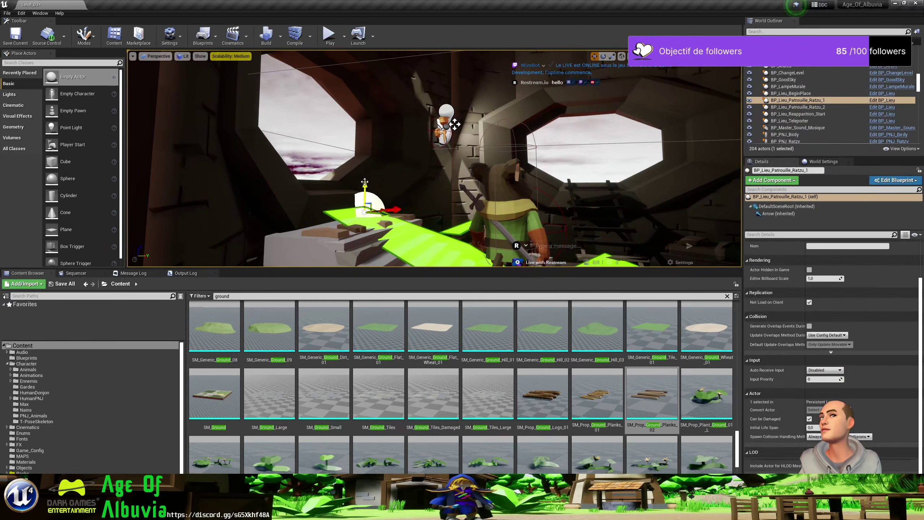
pyautogui.moveTo(437, 209); pyautogui.dragTo(455, 214, button='right')
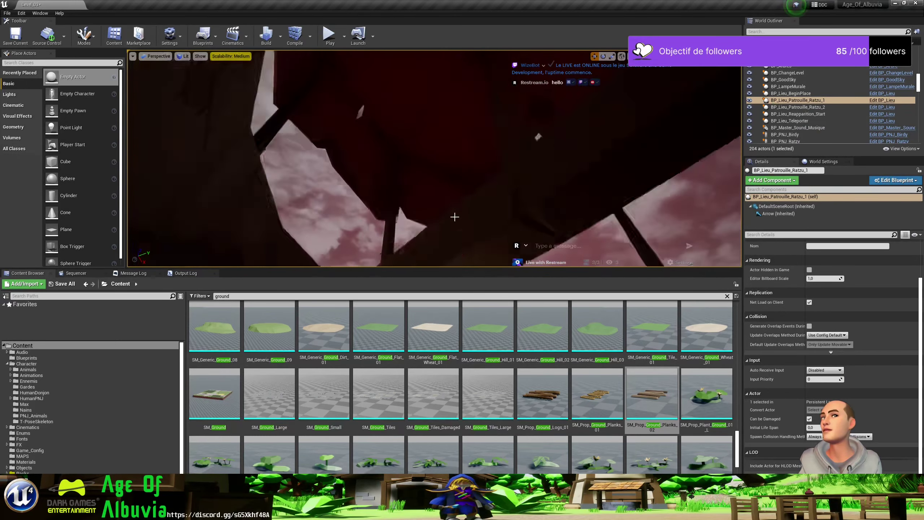
pyautogui.moveTo(623, 185)
pyautogui.mouseDown(button='right')
pyautogui.moveTo(634, 71)
pyautogui.moveTo(454, 213)
pyautogui.moveTo(456, 202)
pyautogui.mouseUp(button='right')
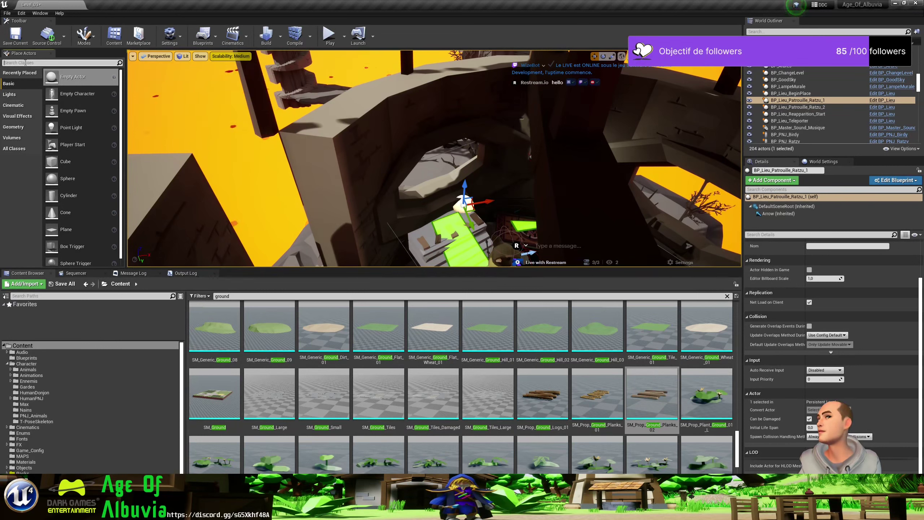
pyautogui.write('block')
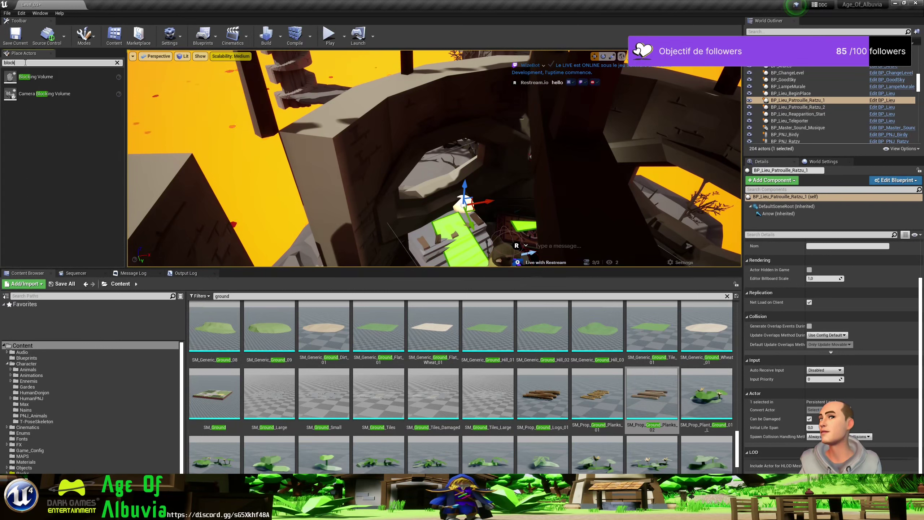
# Select the castle corner window wall piece and set its Collision Presets to BlockAll.
pyautogui.click(436, 164)
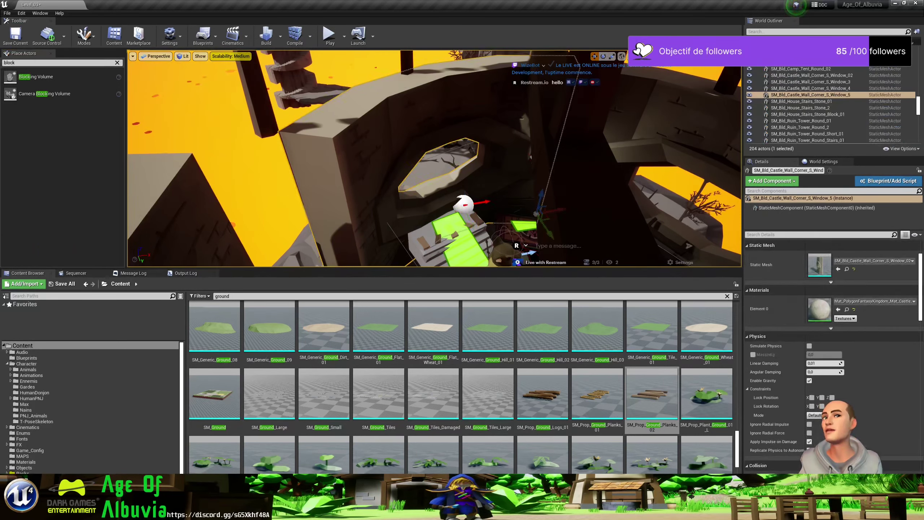
pyautogui.scroll(3, 843, 316)
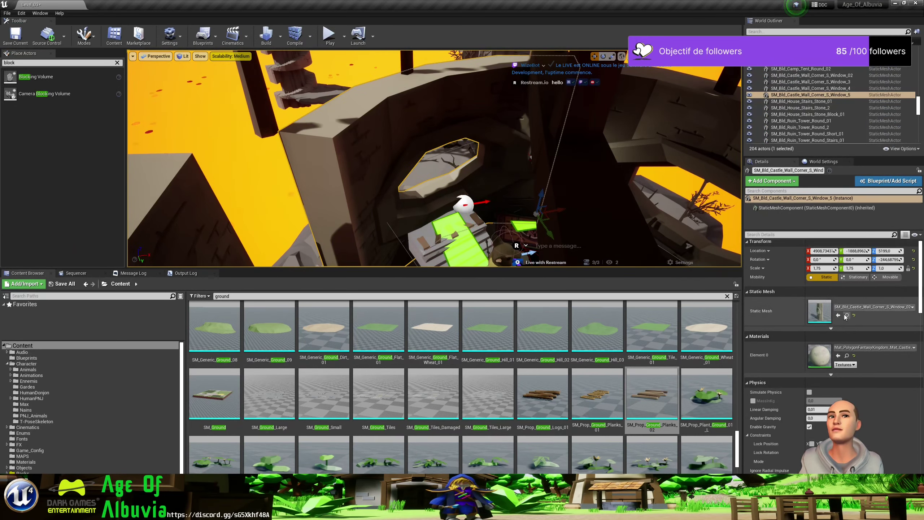
pyautogui.scroll(-4, 842, 324)
pyautogui.scroll(-3, 843, 336)
pyautogui.scroll(-3, 843, 339)
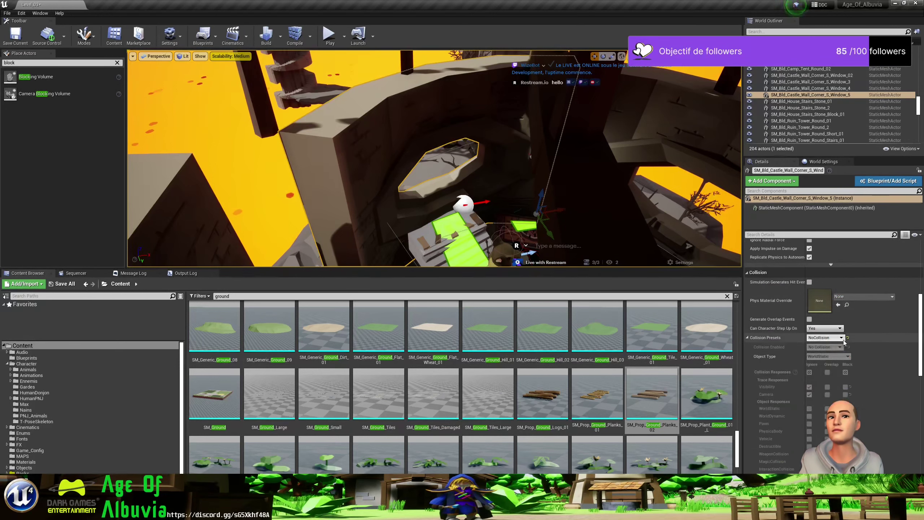
pyautogui.click(834, 339)
pyautogui.click(815, 358)
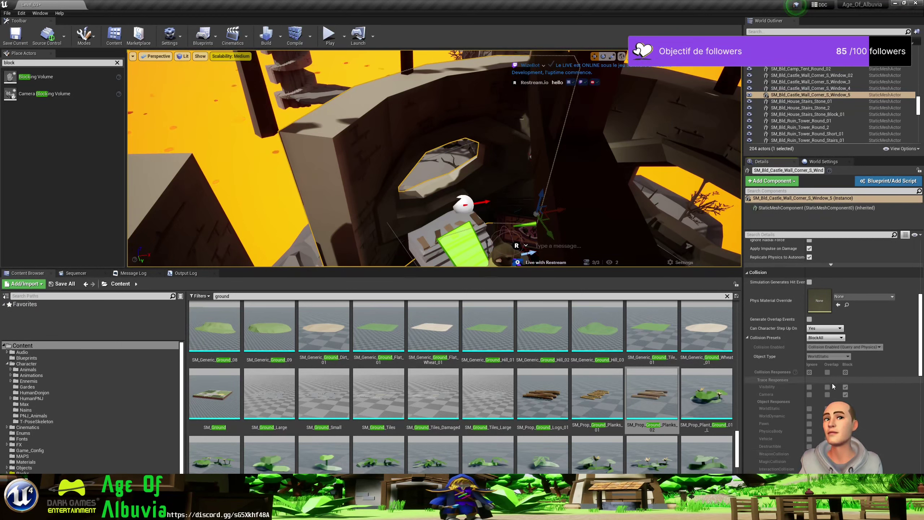
# Switch the wall to Custom collision and toggle its Ignore and Pawn response checkboxes.
pyautogui.click(824, 337)
pyautogui.click(823, 347)
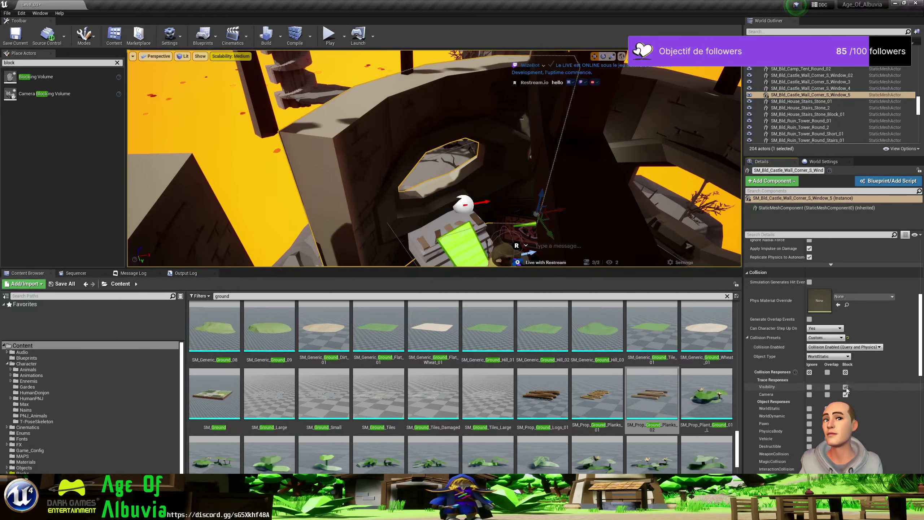
pyautogui.click(809, 372)
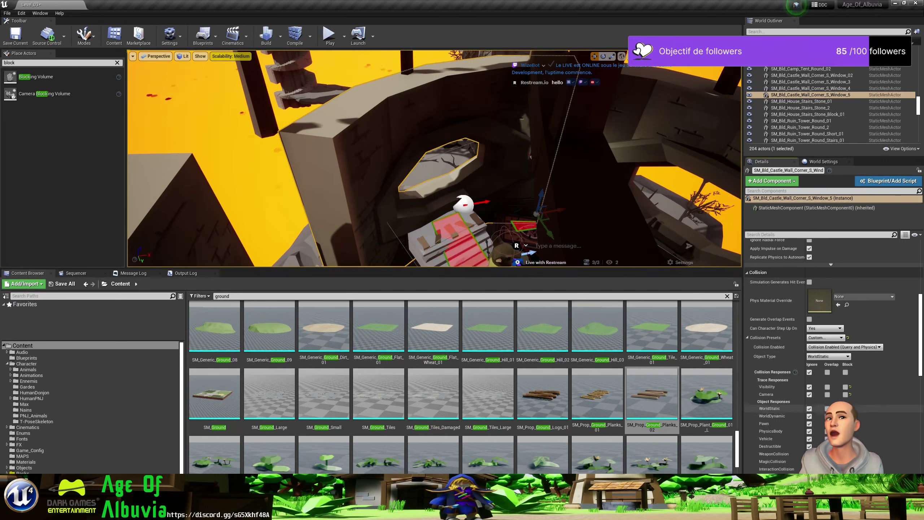
pyautogui.click(809, 423)
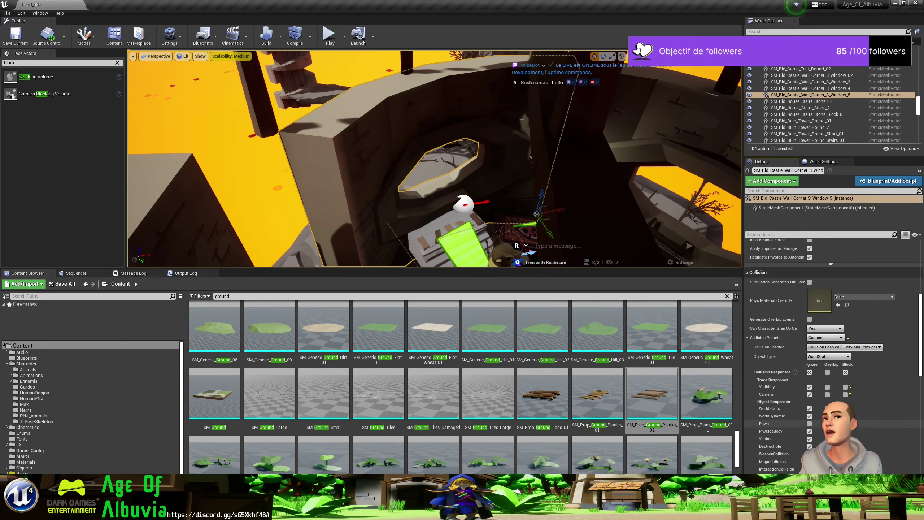
pyautogui.click(809, 424)
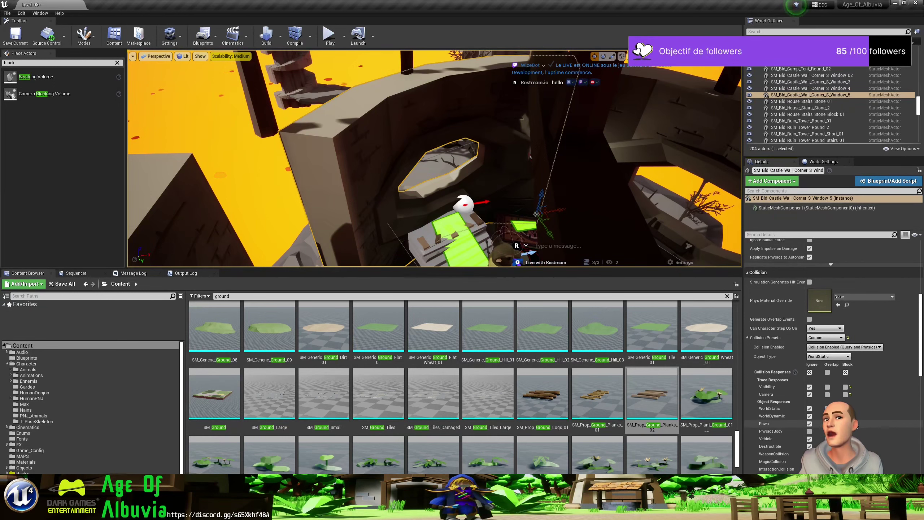
# Play-test the level past the stone stairs and window wall, then stop and return to editing.
pyautogui.click(335, 41)
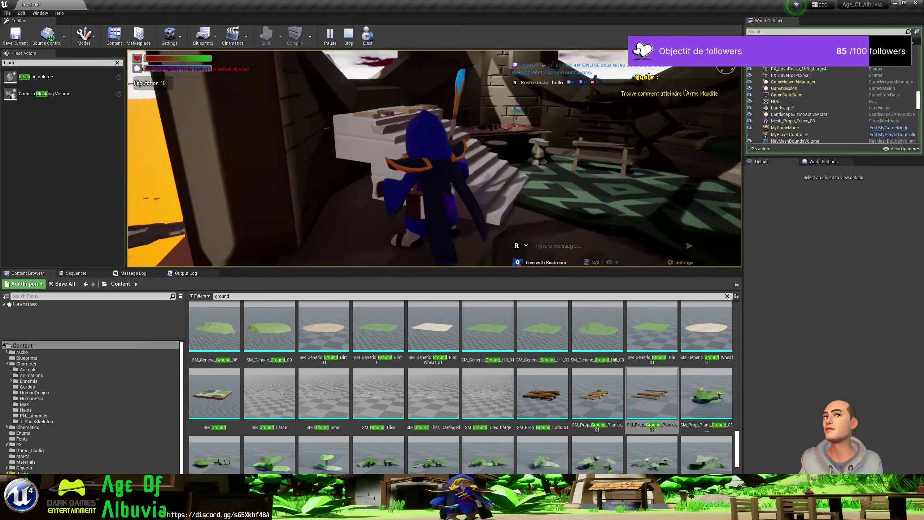
pyautogui.press('Escape')
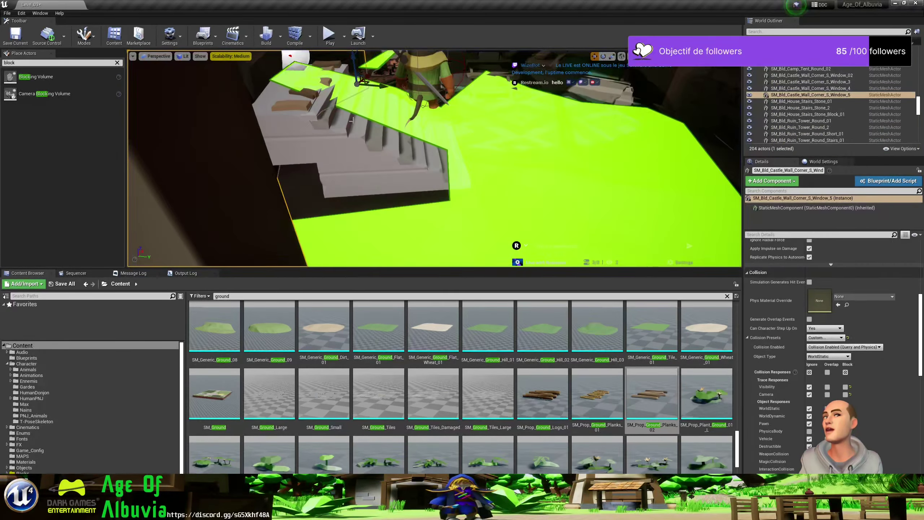
# Select both stone stair pieces at the top of the staircase and frame them in view.
pyautogui.click(388, 117)
pyautogui.click(426, 138)
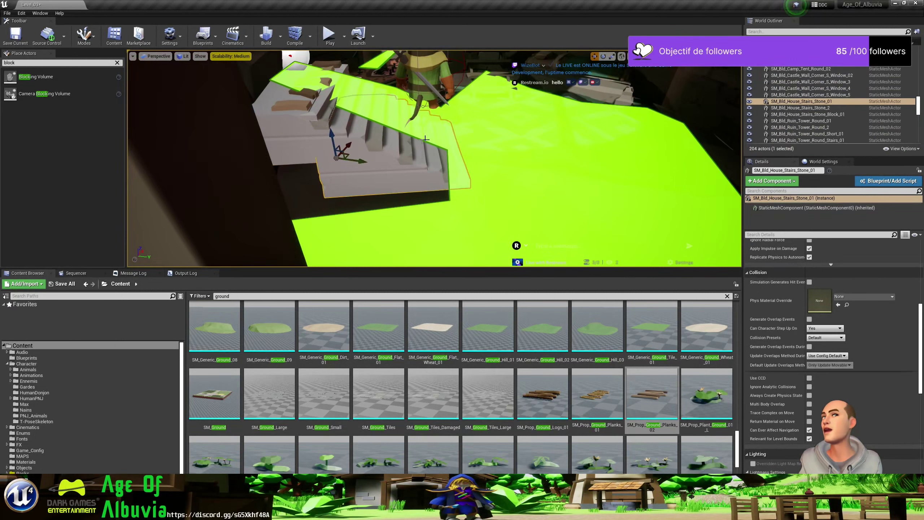
pyautogui.press('e')
pyautogui.press('r')
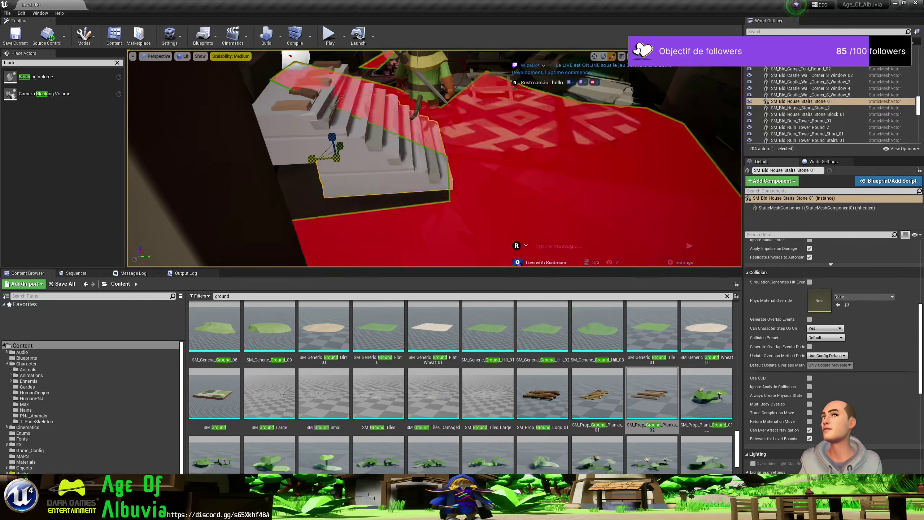
pyautogui.click(307, 134)
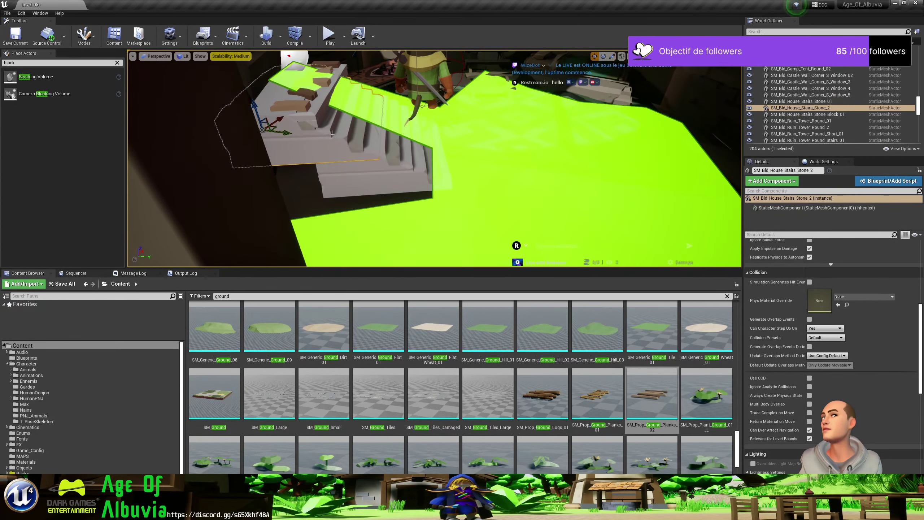
pyautogui.keyDown('ctrl'); pyautogui.click(373, 182); pyautogui.keyUp('ctrl')
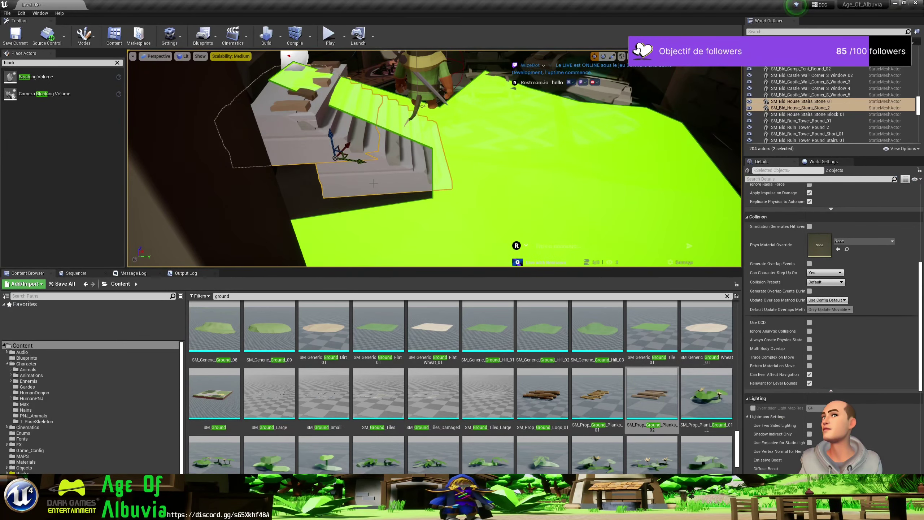
pyautogui.moveTo(423, 145); pyautogui.dragTo(400, 153, button='right')
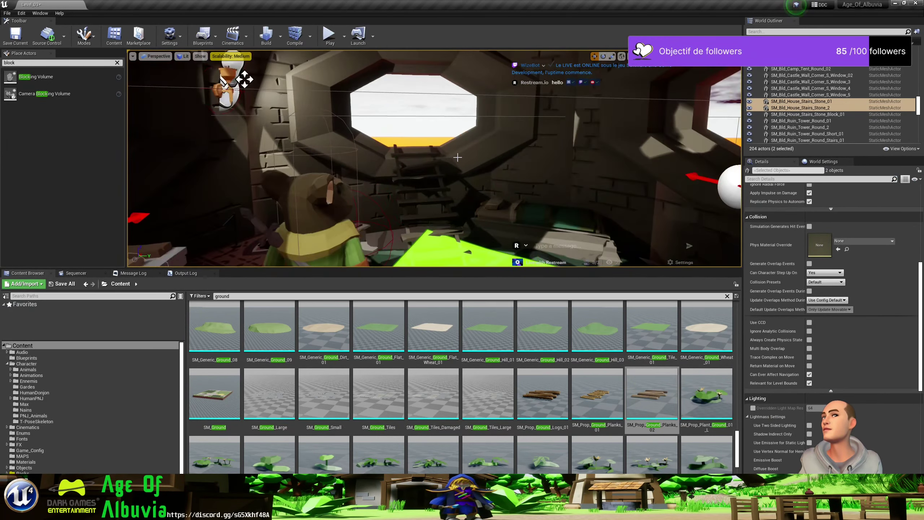
pyautogui.press('f')
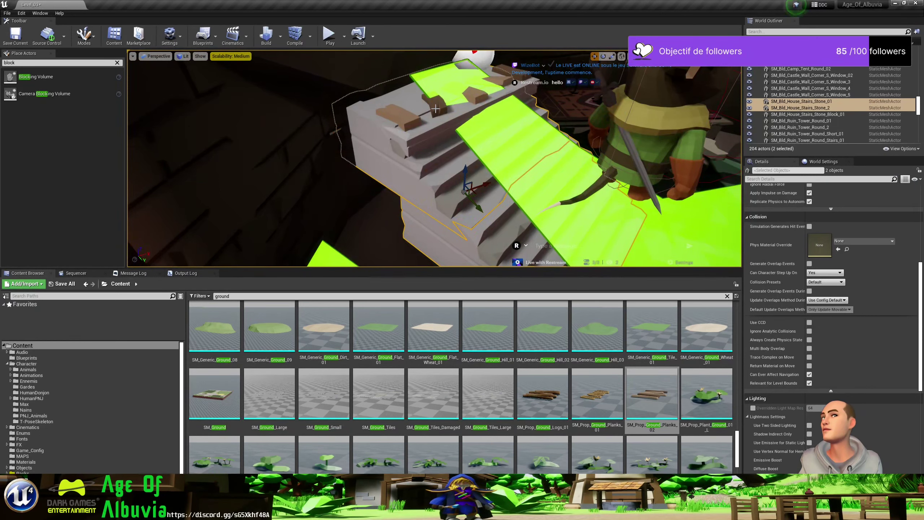
# Add the ground planks and shift the planks and stair pieces so they line up.
pyautogui.keyDown('ctrl'); pyautogui.click(440, 108); pyautogui.keyUp('ctrl')
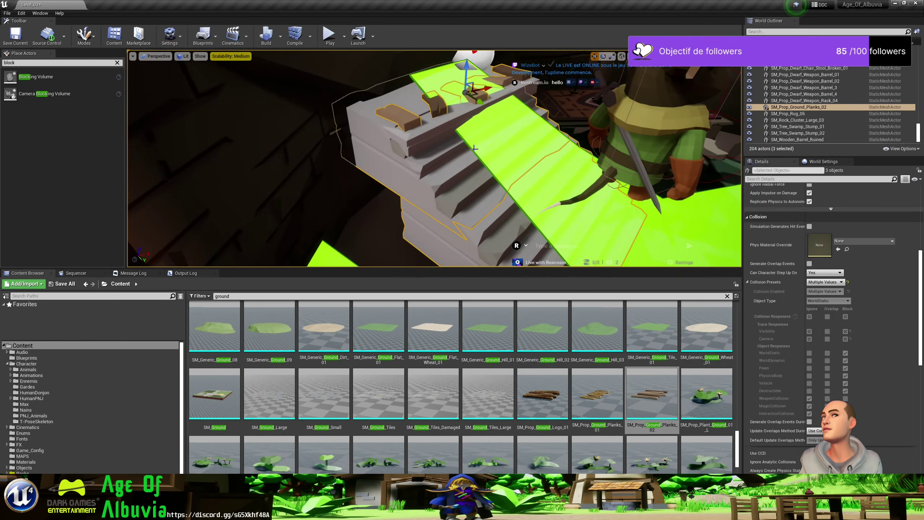
pyautogui.moveTo(503, 181); pyautogui.dragTo(502, 174, button='right')
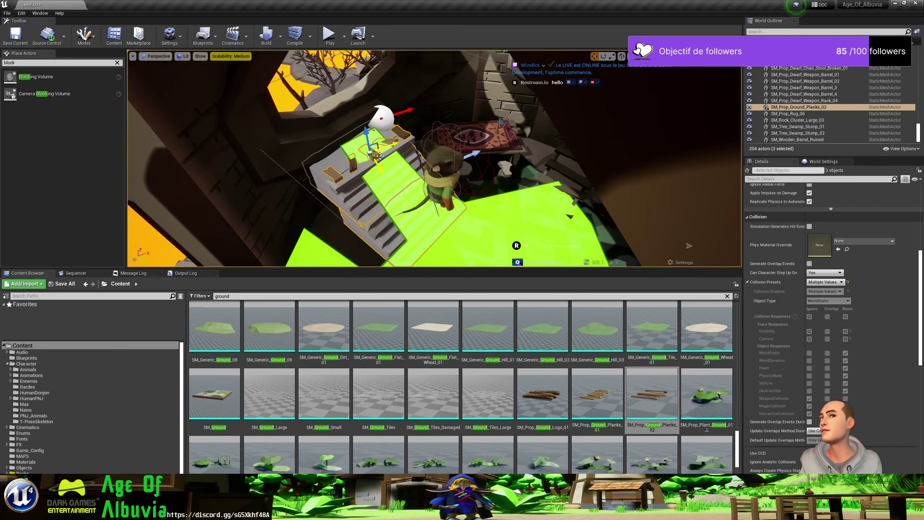
pyautogui.moveTo(380, 156); pyautogui.dragTo(380, 156)
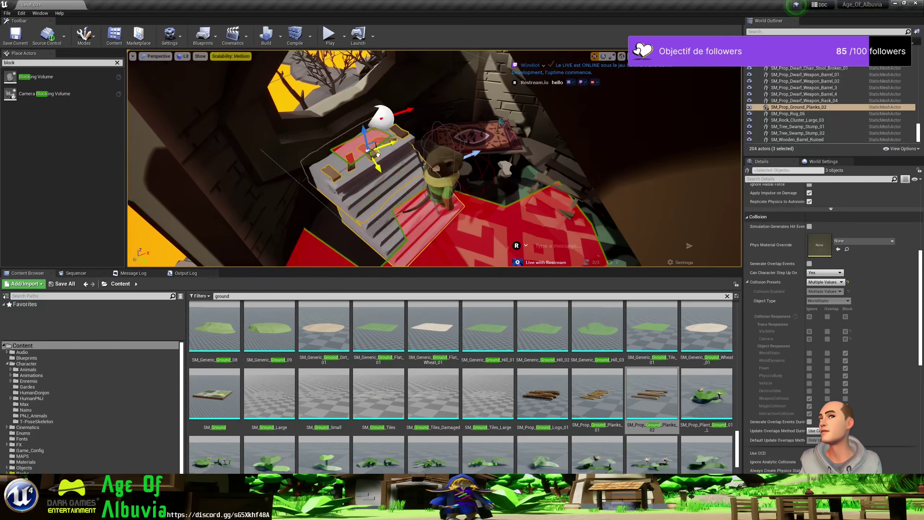
pyautogui.moveTo(378, 156); pyautogui.dragTo(372, 152)
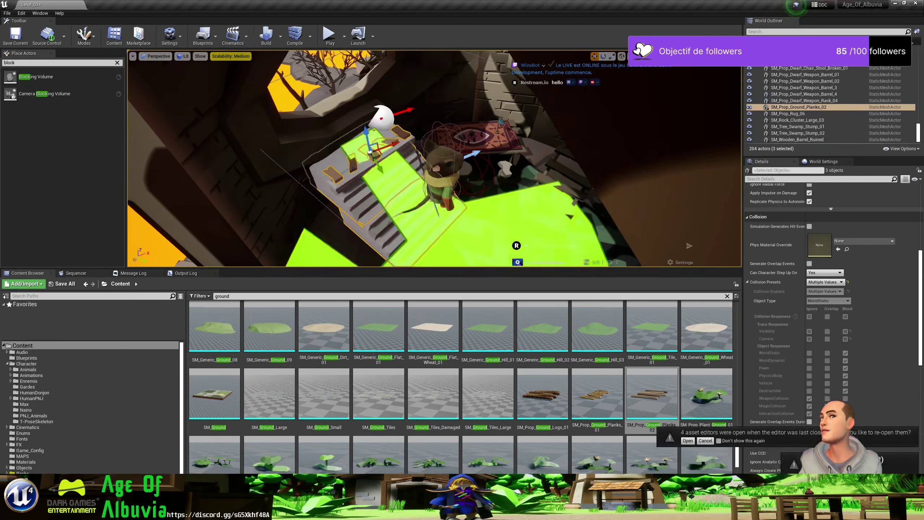
pyautogui.keyDown('ctrl'); pyautogui.click(337, 179); pyautogui.keyUp('ctrl')
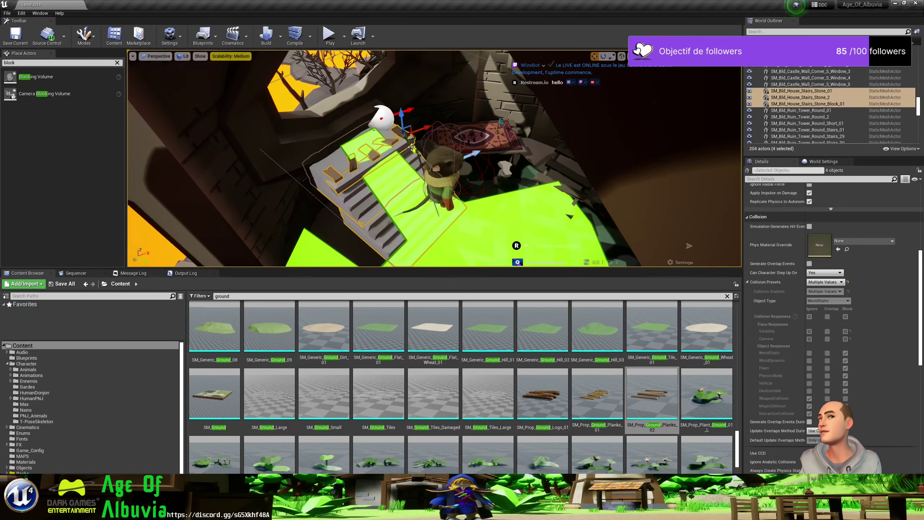
pyautogui.moveTo(414, 139)
pyautogui.mouseDown()
pyautogui.moveTo(407, 149)
pyautogui.moveTo(400, 135)
pyautogui.moveTo(408, 140)
pyautogui.mouseUp()
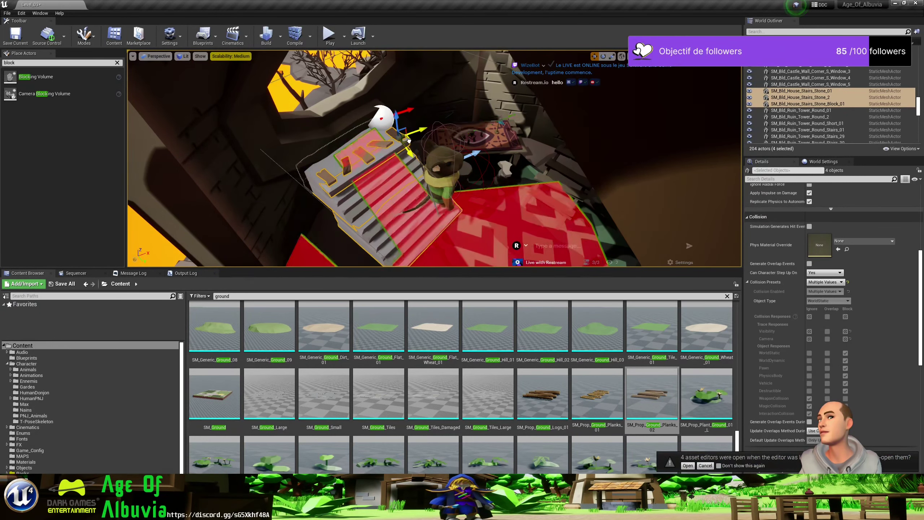
pyautogui.click(378, 156)
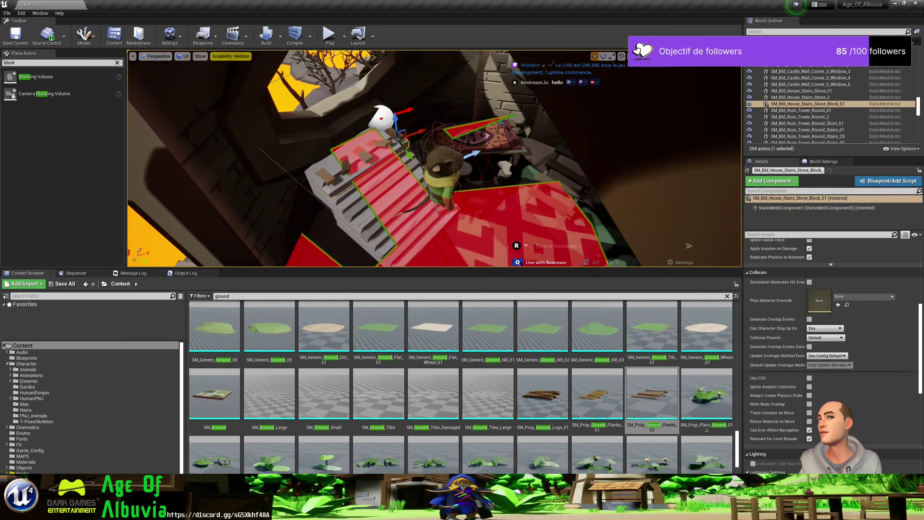
# Select both stair pieces and SM_Prop_Ground_Planks_02, then move all four actors together.
pyautogui.keyDown('ctrl'); pyautogui.click(309, 172); pyautogui.keyUp('ctrl')
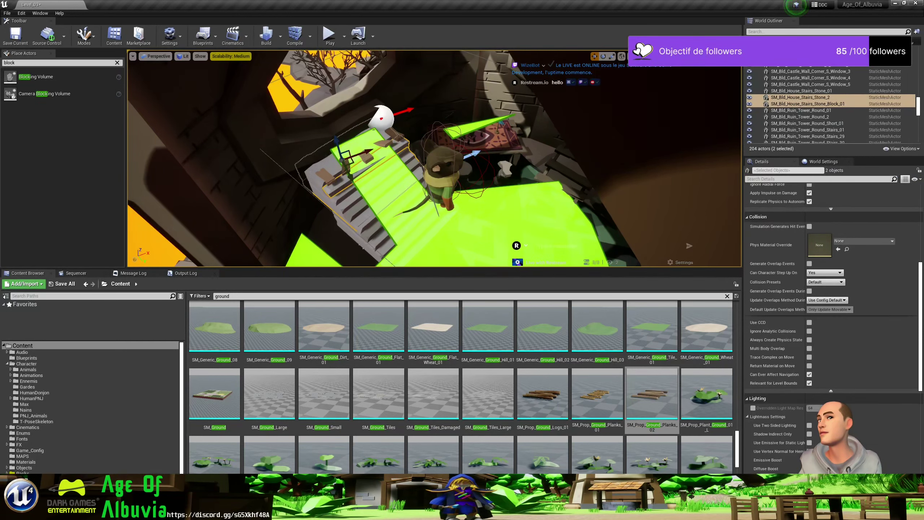
pyautogui.keyDown('ctrl'); pyautogui.click(365, 248); pyautogui.keyUp('ctrl')
pyautogui.keyDown('ctrl'); pyautogui.click(326, 176); pyautogui.keyUp('ctrl')
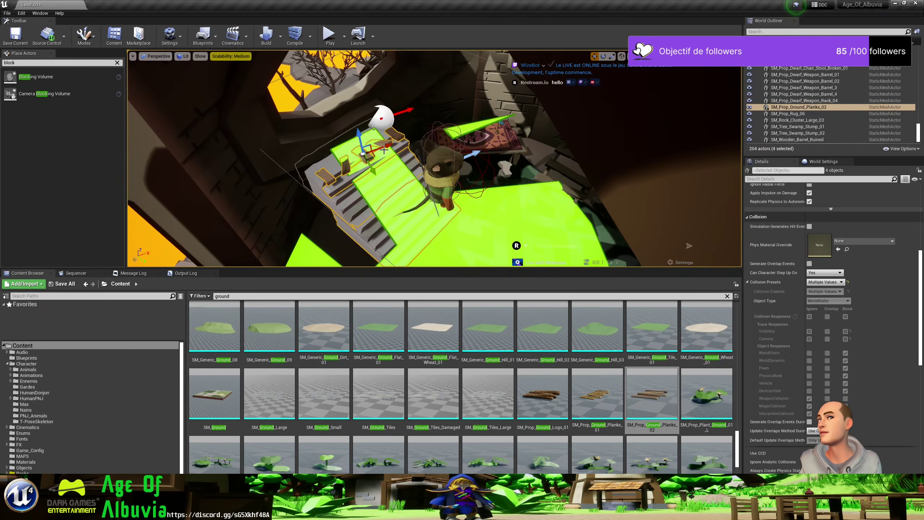
pyautogui.moveTo(371, 156)
pyautogui.mouseDown()
pyautogui.moveTo(399, 166)
pyautogui.moveTo(365, 149)
pyautogui.mouseUp()
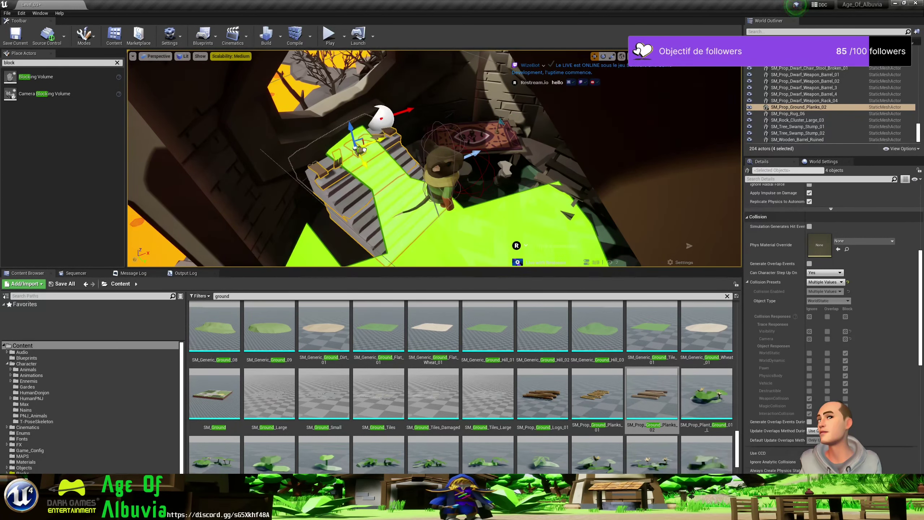
pyautogui.moveTo(364, 149); pyautogui.dragTo(362, 150)
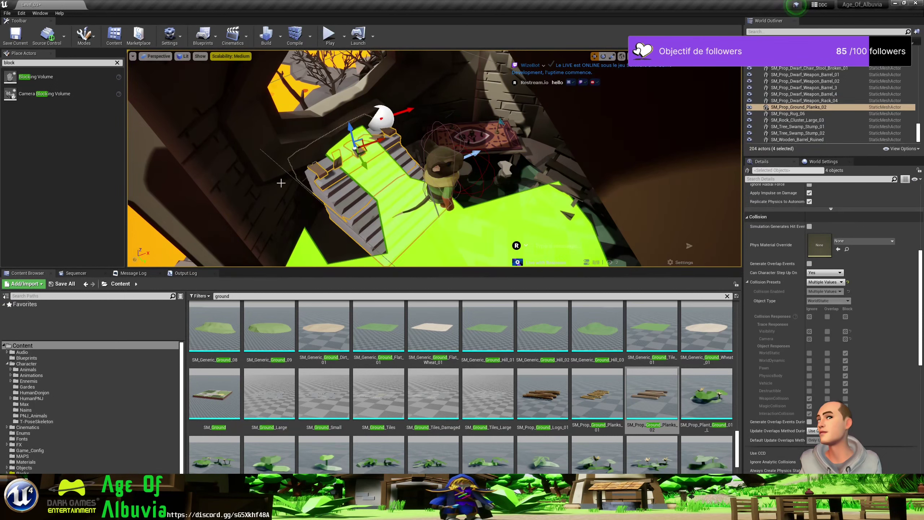
pyautogui.moveTo(281, 183); pyautogui.dragTo(344, 195, button='right')
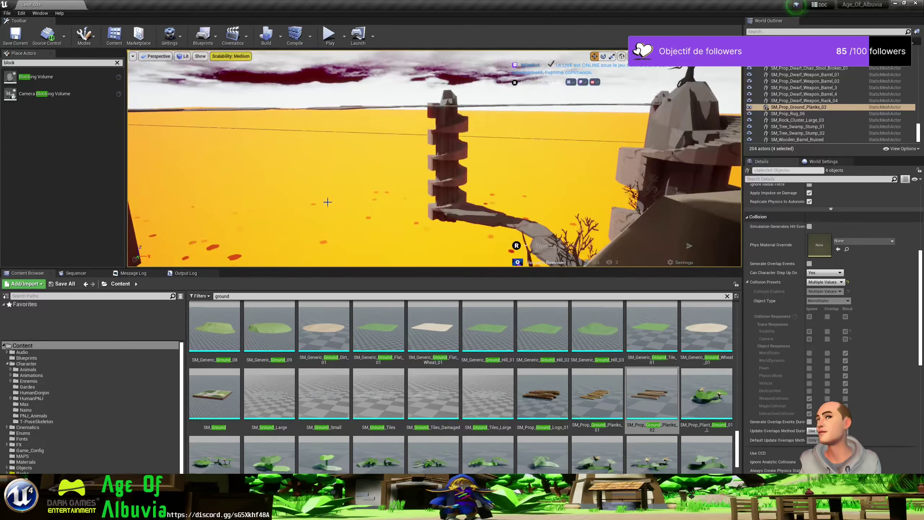
# Drop a Blocking Volume beside the tower's spiral stairs and stretch its box.
pyautogui.press('f')
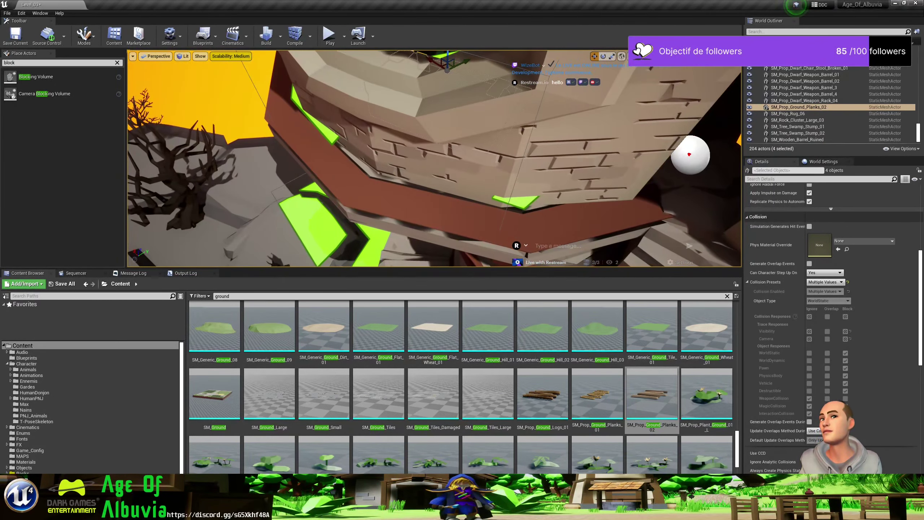
pyautogui.moveTo(345, 193); pyautogui.dragTo(345, 193, button='right')
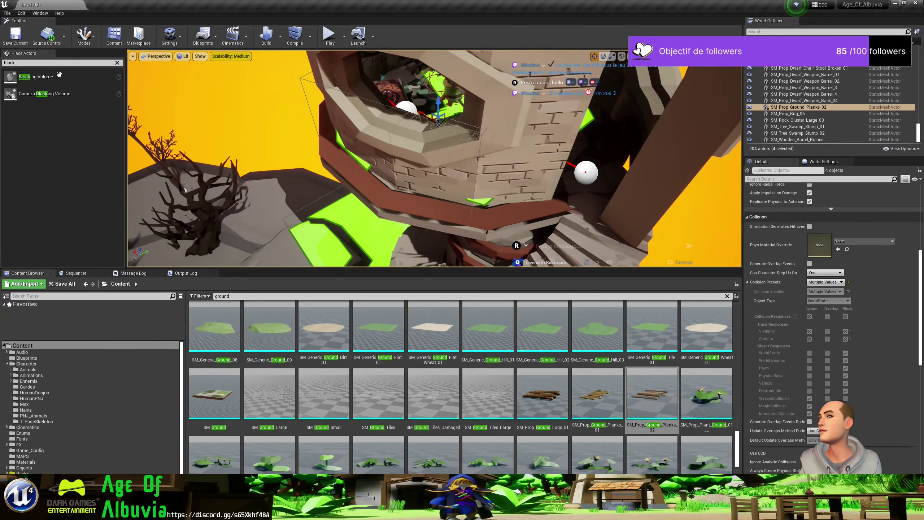
pyautogui.moveTo(35, 77); pyautogui.dragTo(467, 129)
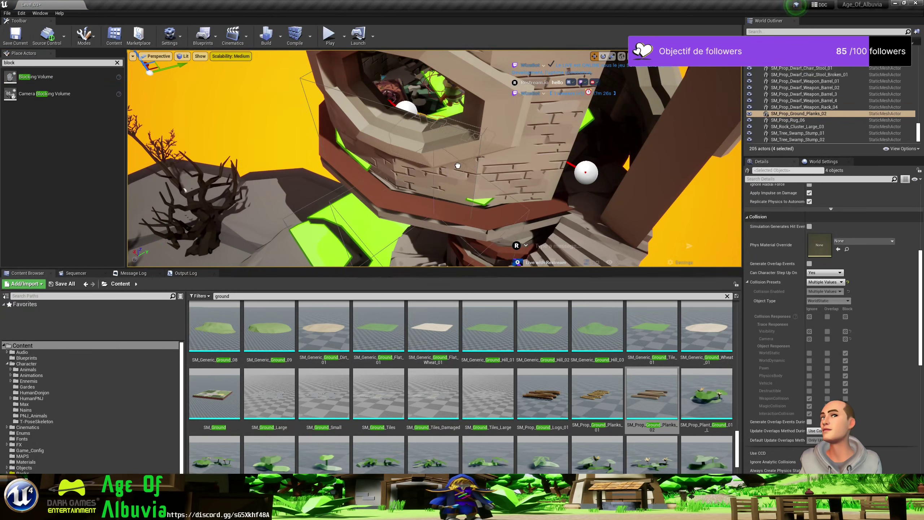
pyautogui.moveTo(458, 161); pyautogui.dragTo(460, 151)
pyautogui.click(460, 153)
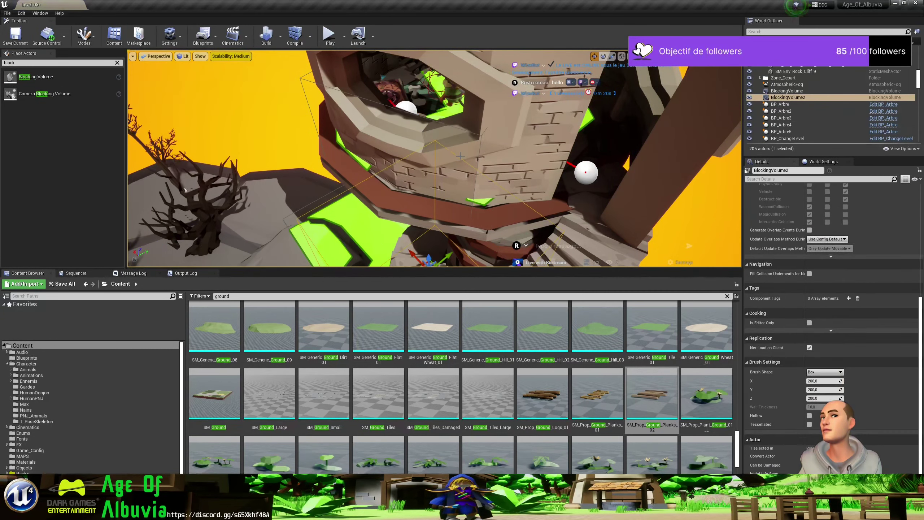
pyautogui.moveTo(463, 224); pyautogui.dragTo(442, 223, button='middle')
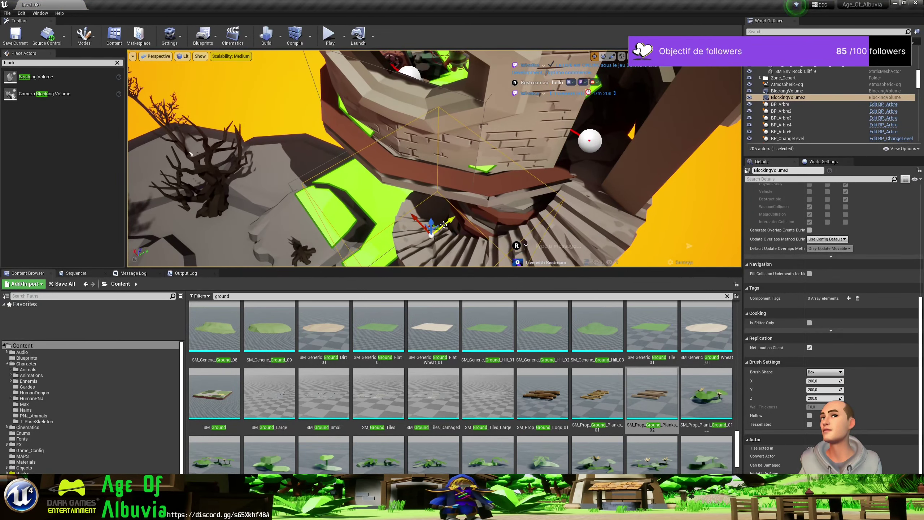
pyautogui.moveTo(449, 223); pyautogui.dragTo(449, 223)
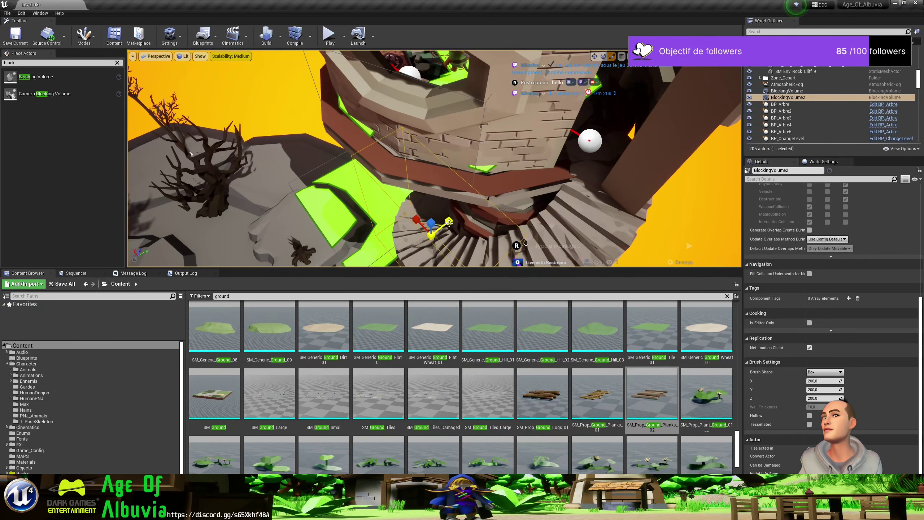
# Rotate BlockingVolume2 to fit along the spiral stairs.
pyautogui.press('e')
pyautogui.moveTo(440, 237); pyautogui.dragTo(438, 229, button='middle')
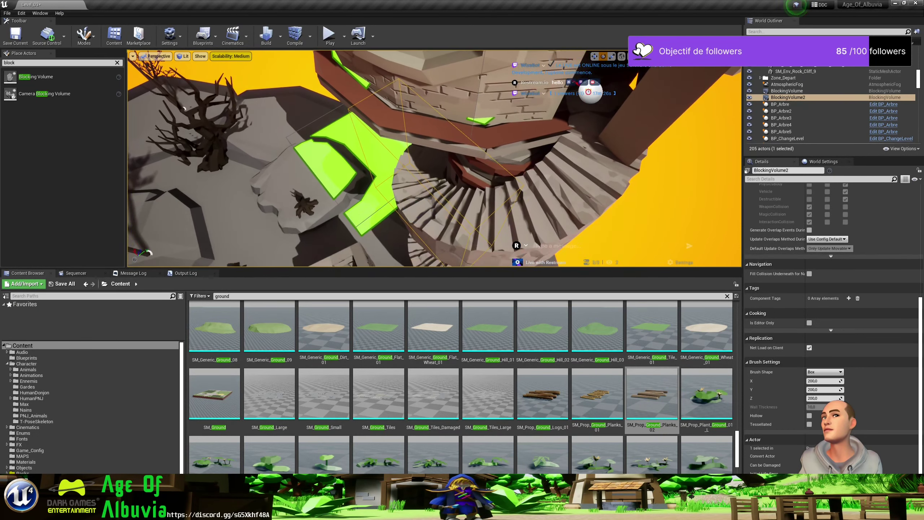
pyautogui.moveTo(438, 230); pyautogui.dragTo(422, 221)
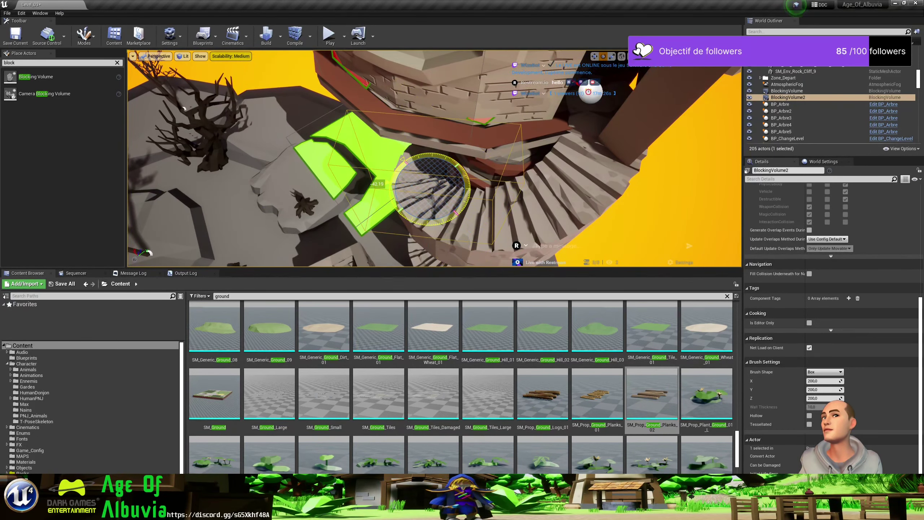
pyautogui.press('w')
pyautogui.moveTo(444, 166); pyautogui.dragTo(464, 172, button='right')
pyautogui.moveTo(302, 89); pyautogui.dragTo(302, 88, button='right')
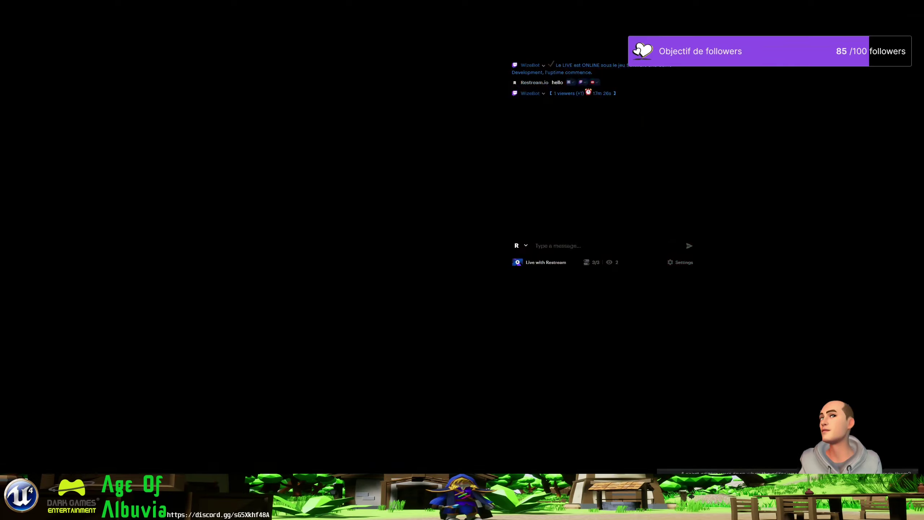
pyautogui.moveTo(281, 140); pyautogui.dragTo(281, 140, button='right')
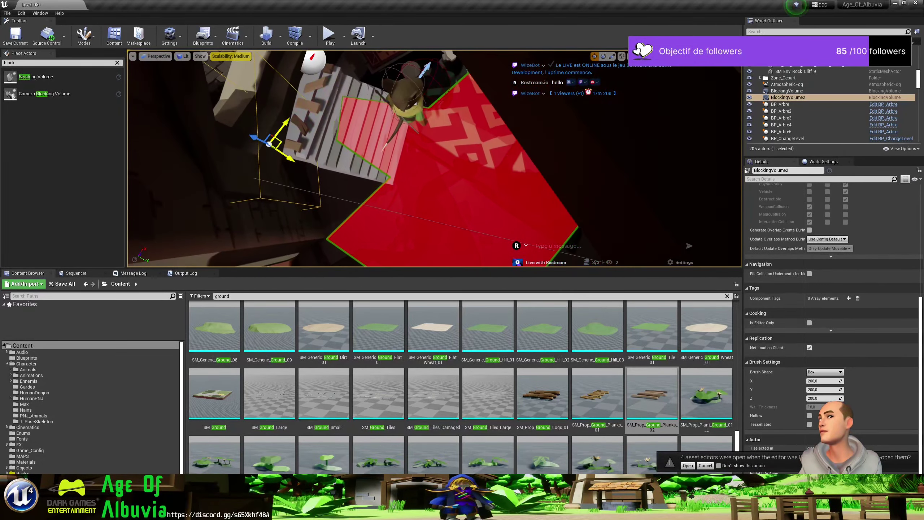
# Move BlockingVolume2 up-left, tilt it -11.25°, and lower it onto the plank stairs.
pyautogui.moveTo(363, 144); pyautogui.dragTo(364, 144, button='right')
pyautogui.moveTo(443, 137); pyautogui.dragTo(444, 137, button='right')
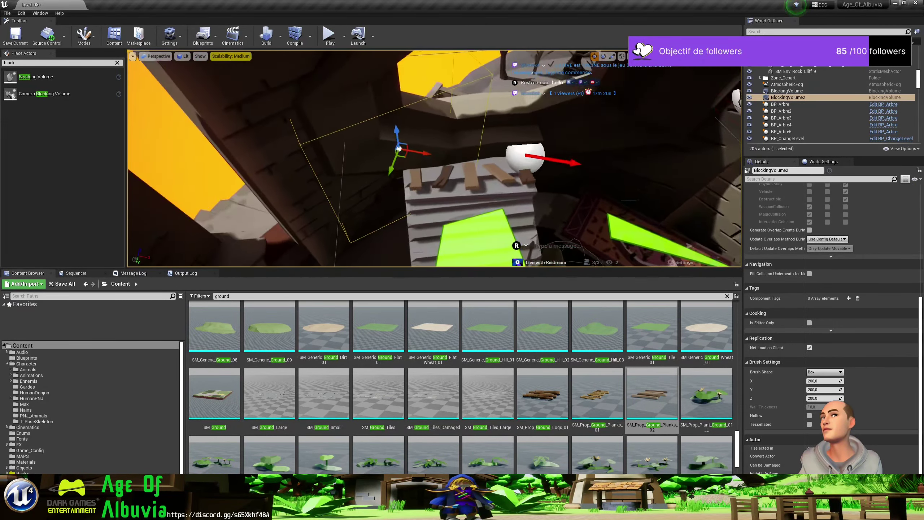
pyautogui.moveTo(443, 137); pyautogui.dragTo(443, 137, button='right')
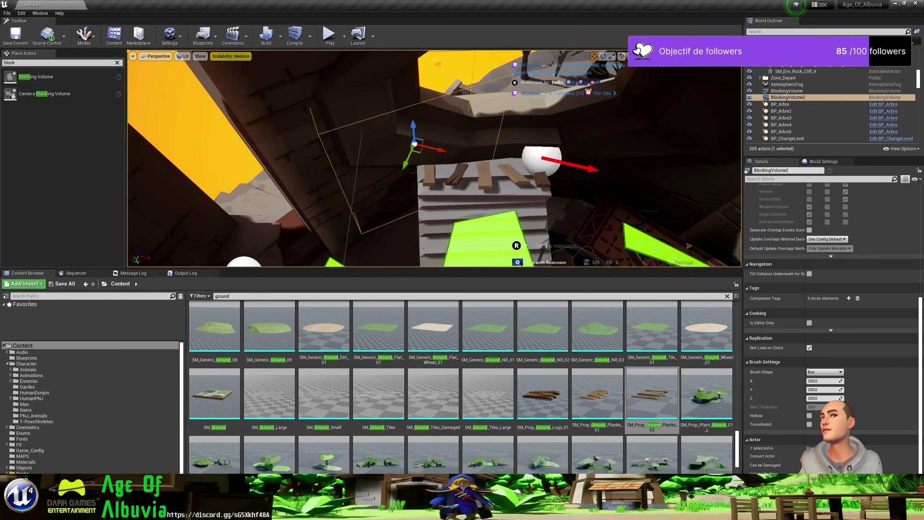
pyautogui.moveTo(420, 149); pyautogui.dragTo(374, 141)
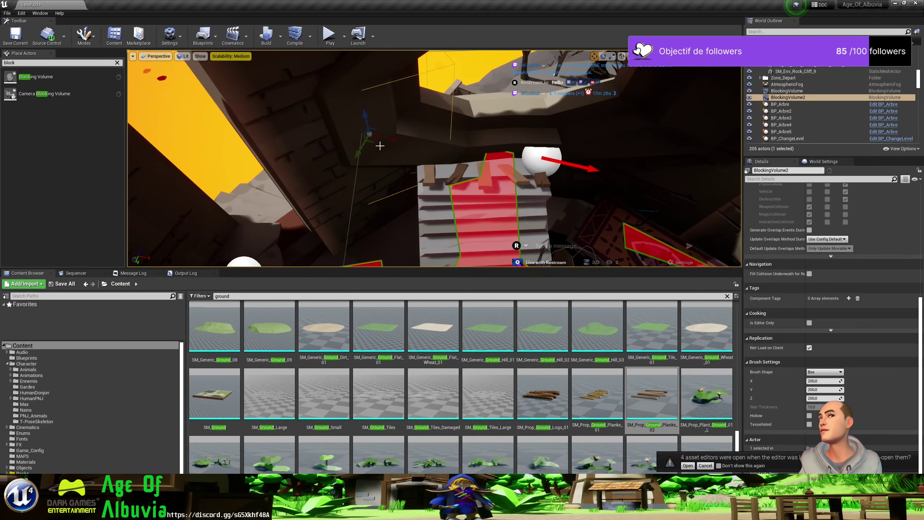
pyautogui.press('e')
pyautogui.moveTo(397, 143)
pyautogui.mouseDown()
pyautogui.moveTo(411, 139)
pyautogui.moveTo(377, 155)
pyautogui.moveTo(362, 141)
pyautogui.mouseUp()
pyautogui.press('w')
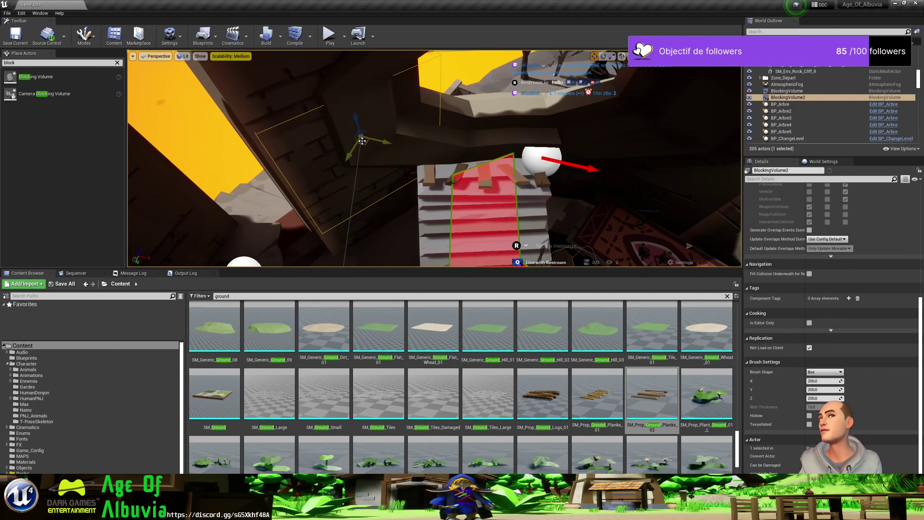
pyautogui.moveTo(357, 119); pyautogui.dragTo(367, 160)
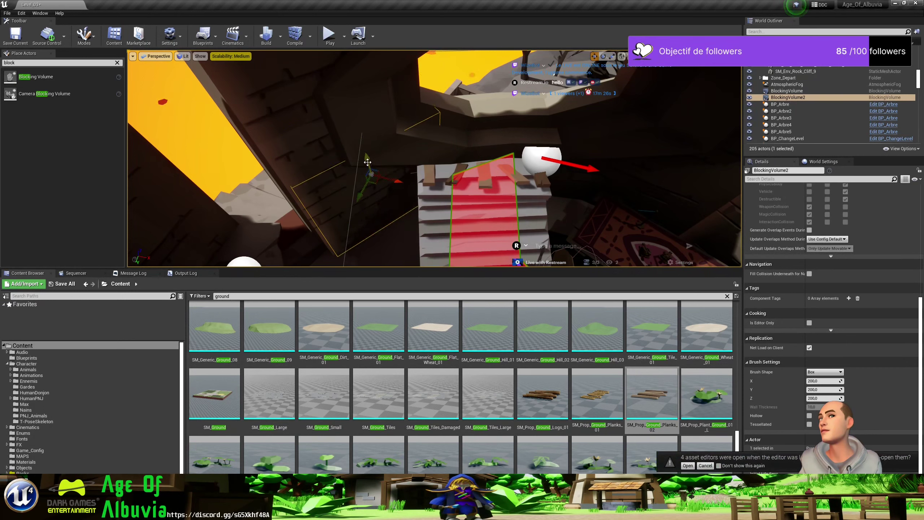
# Scale BlockingVolume2 to fit the planks, raise it slightly, and Alt-drag a copy rightward.
pyautogui.press('r')
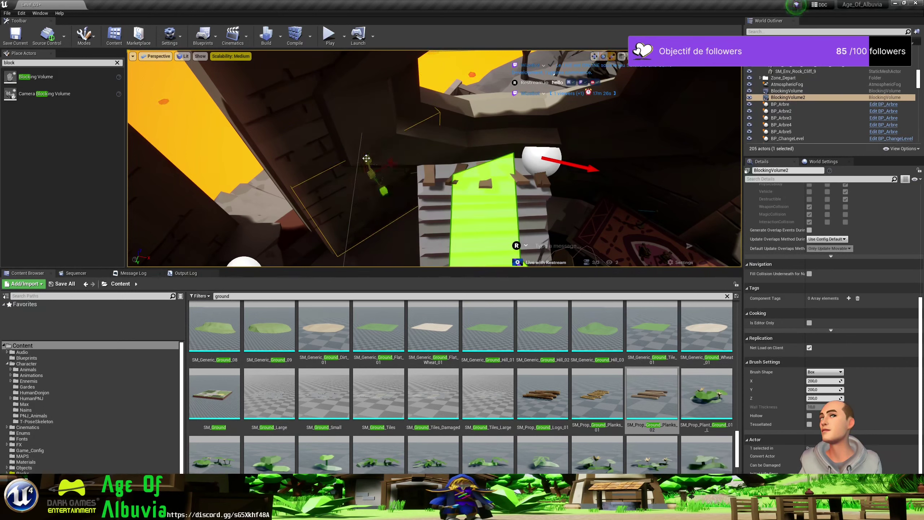
pyautogui.moveTo(365, 158); pyautogui.dragTo(360, 146)
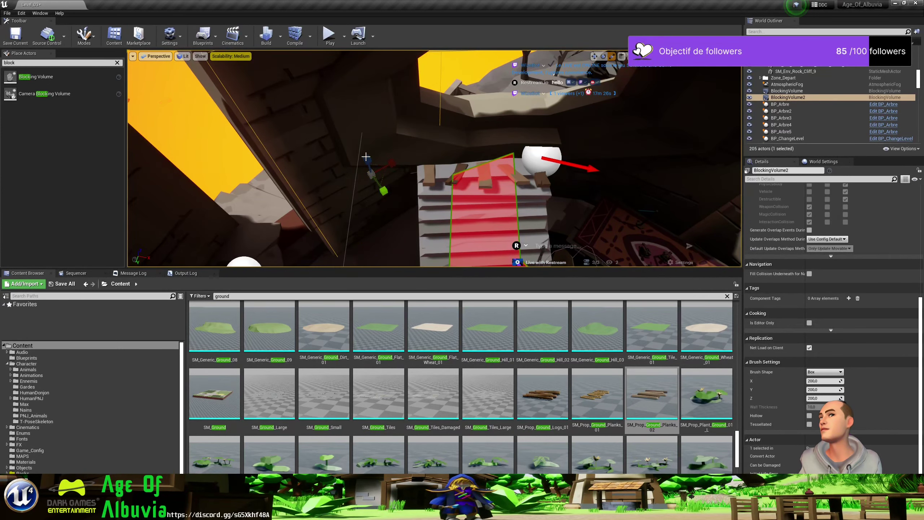
pyautogui.moveTo(366, 156); pyautogui.dragTo(378, 198, button='right')
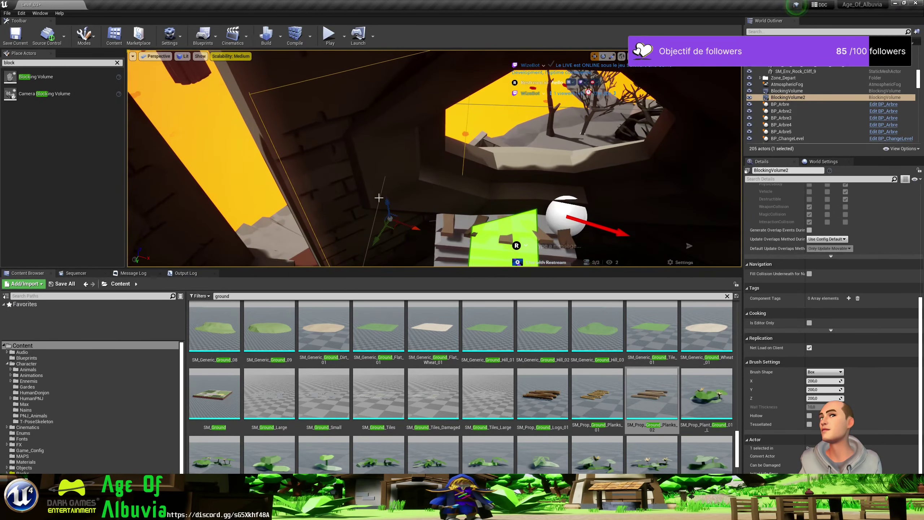
pyautogui.moveTo(378, 197); pyautogui.dragTo(385, 158)
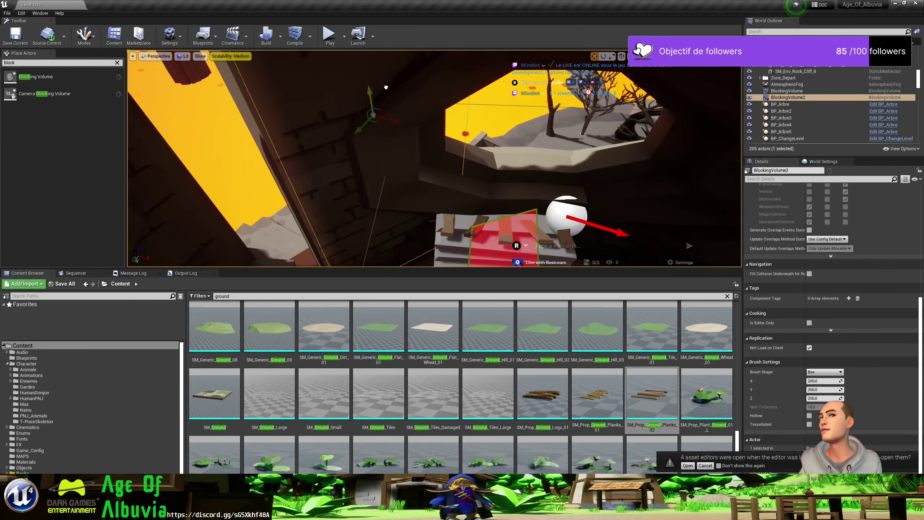
pyautogui.moveTo(392, 119); pyautogui.dragTo(383, 124, button='right')
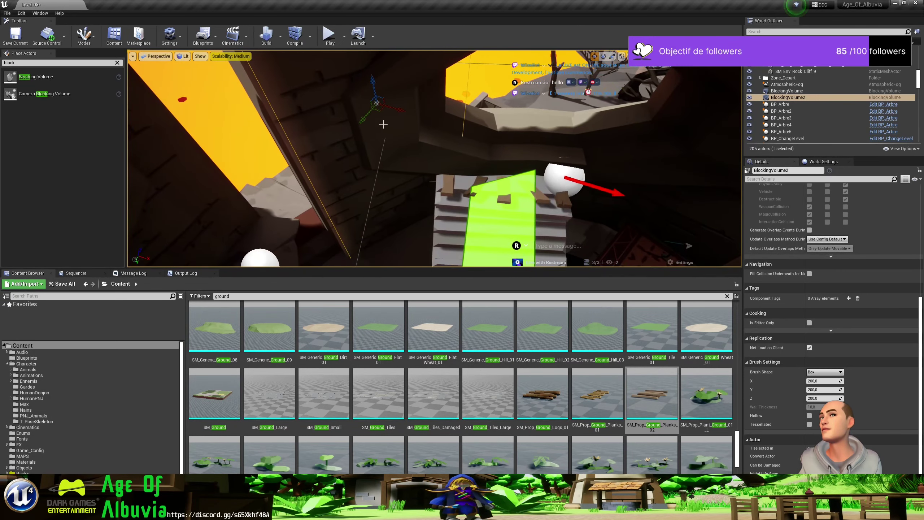
pyautogui.moveTo(369, 83); pyautogui.dragTo(374, 94)
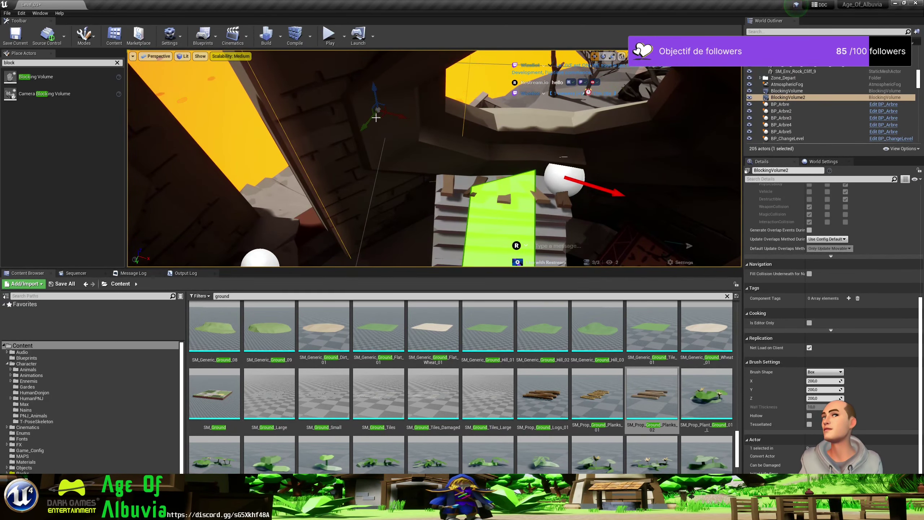
pyautogui.keyDown('alt'); pyautogui.moveTo(380, 115); pyautogui.dragTo(636, 132); pyautogui.keyUp('alt')
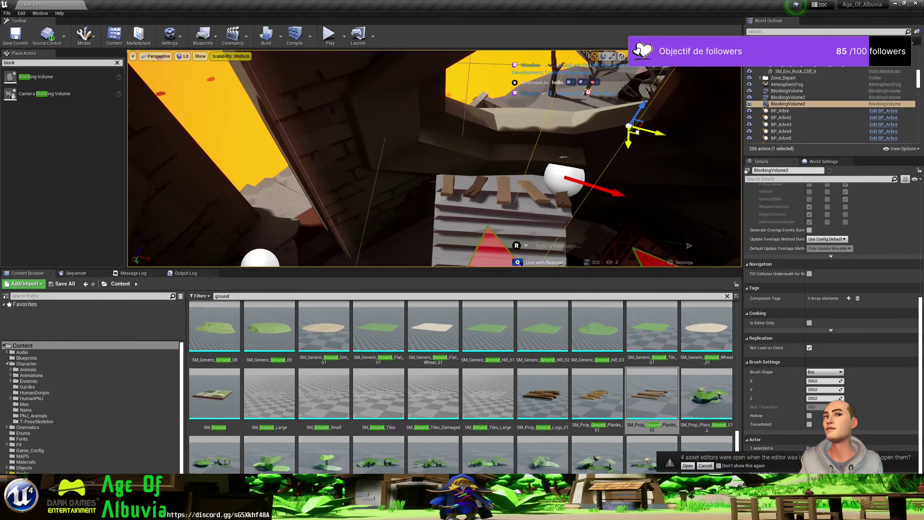
# Rotate BlockingVolume3 45°, set it beside the stairs, and Alt-drag a copy as BlockingVolume4.
pyautogui.press('e')
pyautogui.moveTo(664, 156)
pyautogui.mouseDown()
pyautogui.moveTo(676, 138)
pyautogui.moveTo(621, 144)
pyautogui.mouseUp()
pyautogui.press('w')
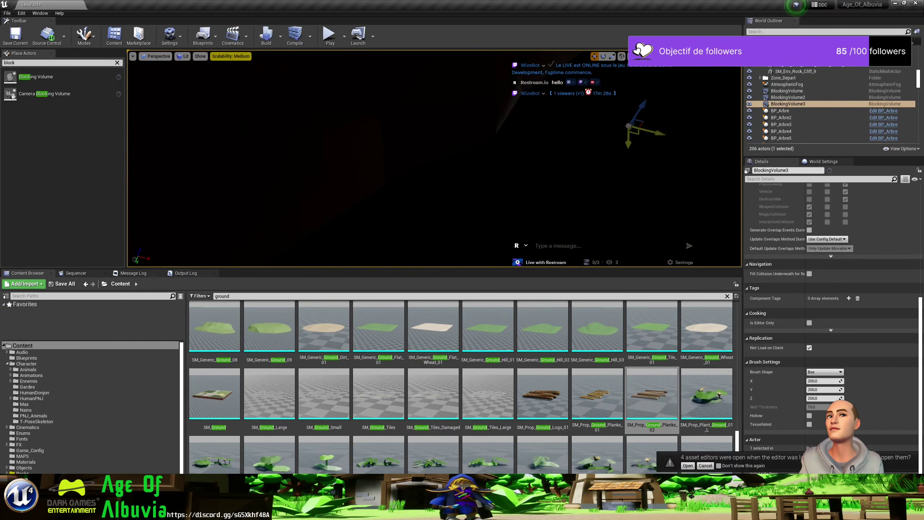
pyautogui.moveTo(637, 81); pyautogui.dragTo(638, 80, button='right')
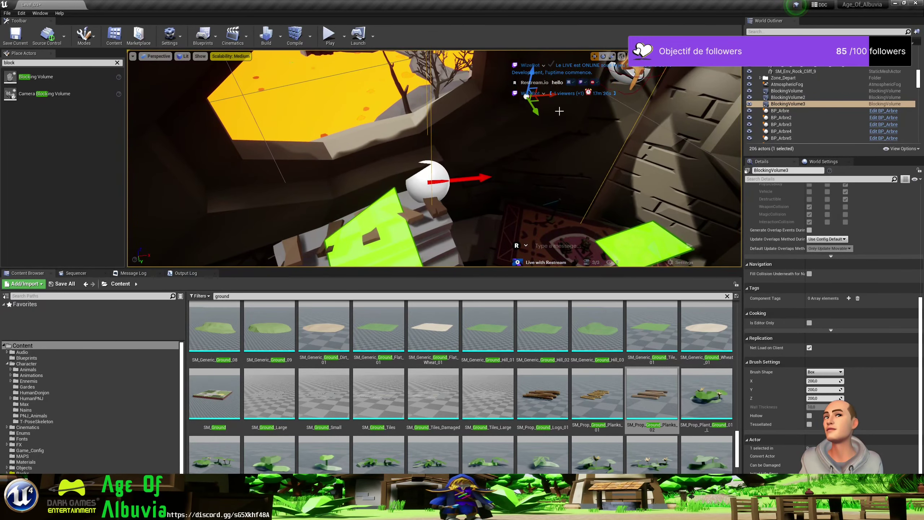
pyautogui.moveTo(538, 101); pyautogui.dragTo(557, 74)
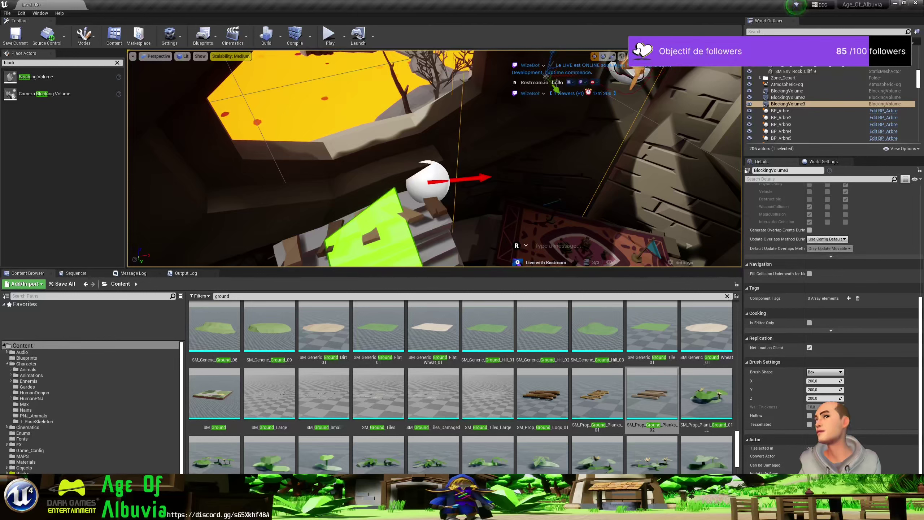
pyautogui.moveTo(556, 82)
pyautogui.mouseDown(button='right')
pyautogui.moveTo(515, 113)
pyautogui.moveTo(526, 138)
pyautogui.mouseUp(button='right')
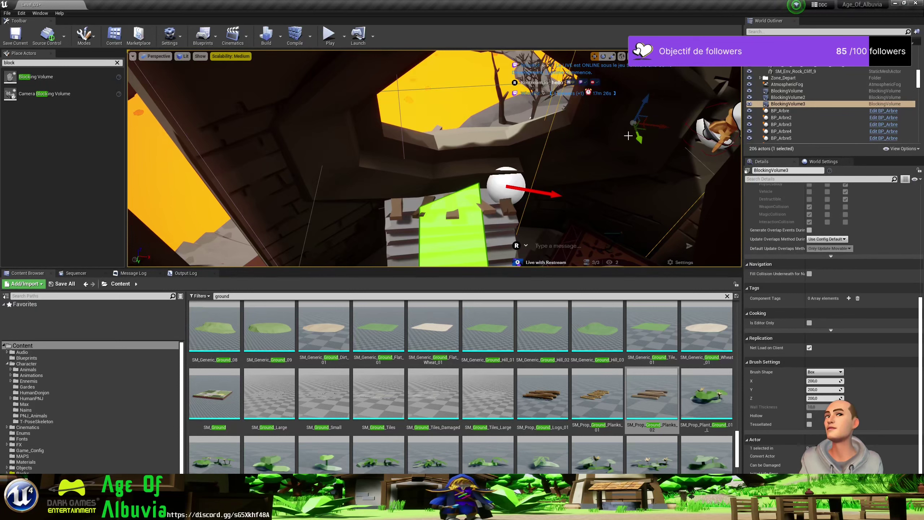
pyautogui.keyDown('alt'); pyautogui.moveTo(645, 129); pyautogui.dragTo(480, 119); pyautogui.keyUp('alt')
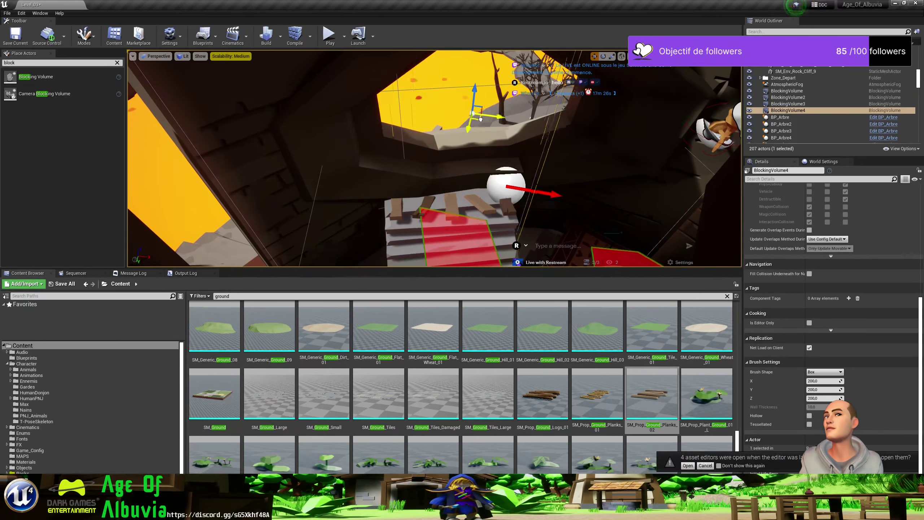
# Tilt BlockingVolume4 -22.5° and lower it onto the plank stairs.
pyautogui.press('r')
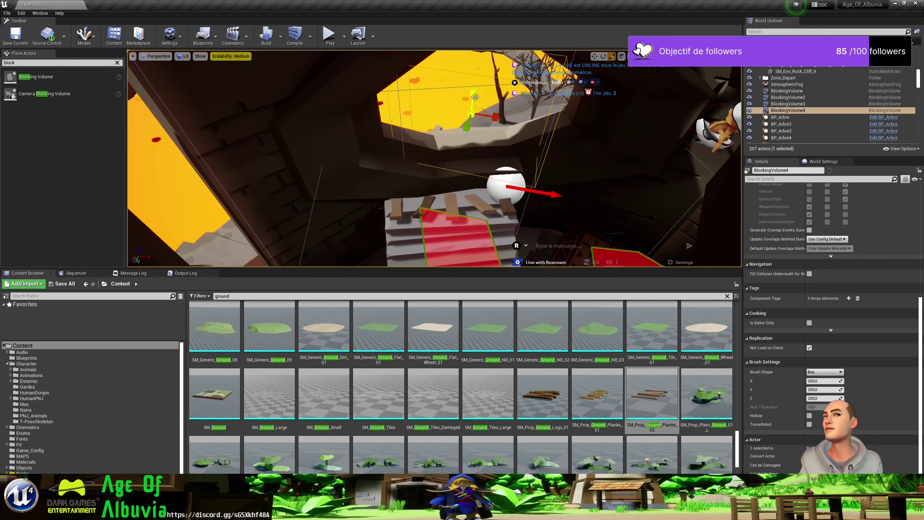
pyautogui.press('e')
pyautogui.moveTo(488, 135); pyautogui.dragTo(511, 115)
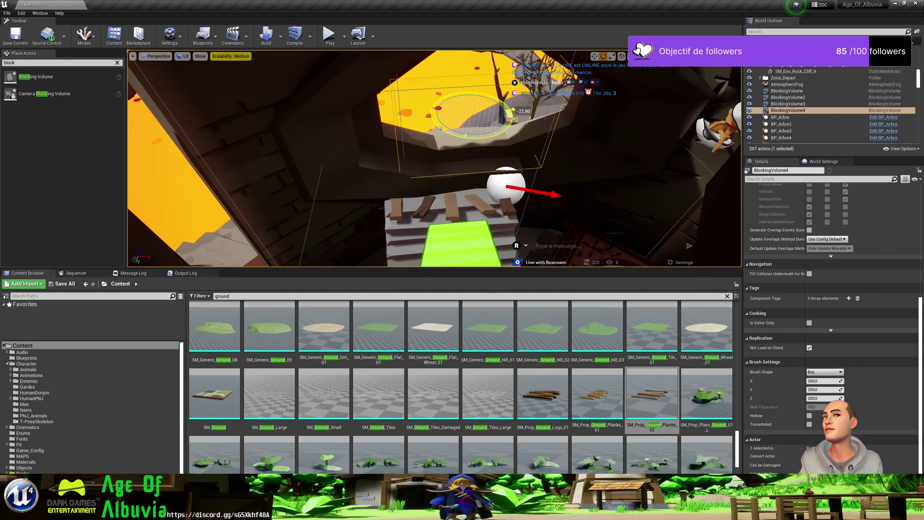
pyautogui.press('w')
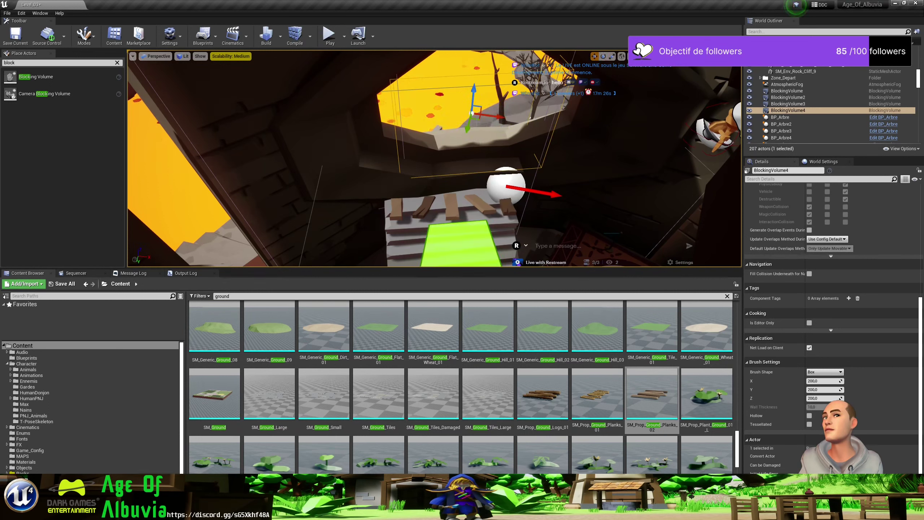
pyautogui.moveTo(472, 113); pyautogui.dragTo(471, 103)
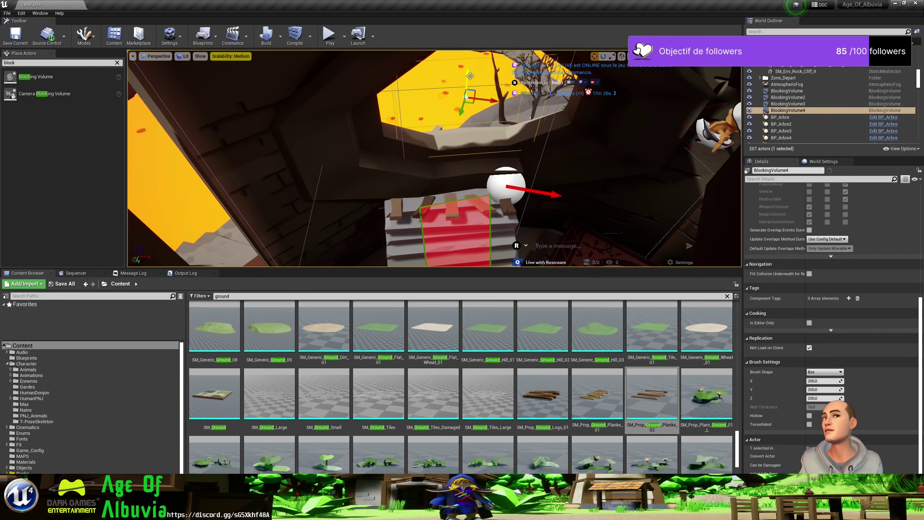
pyautogui.moveTo(470, 76); pyautogui.dragTo(471, 140)
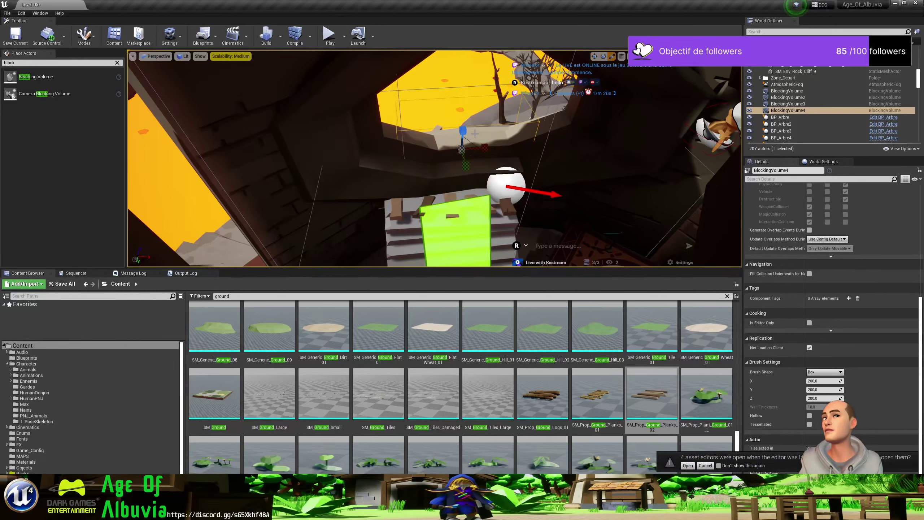
# Adjust BlockingVolume4's height, then start a play test of the level.
pyautogui.press('r')
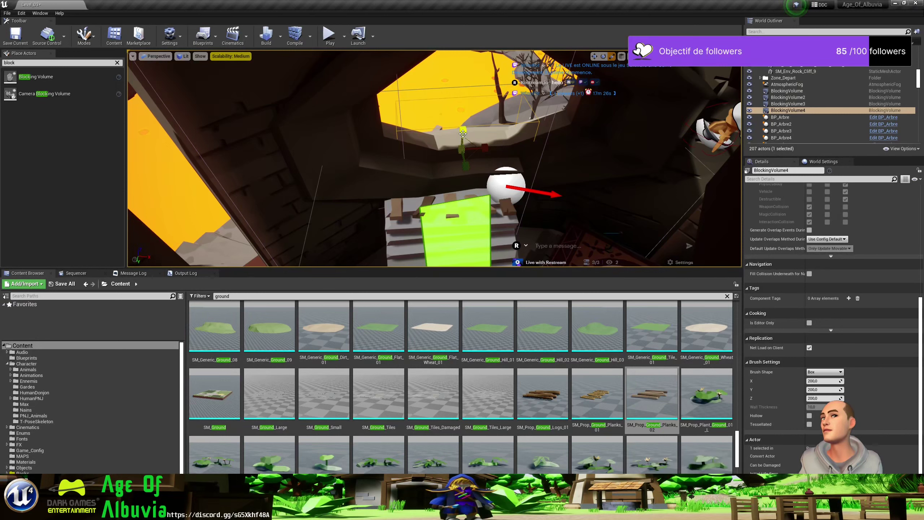
pyautogui.click(462, 133)
pyautogui.moveTo(457, 154); pyautogui.dragTo(447, 165)
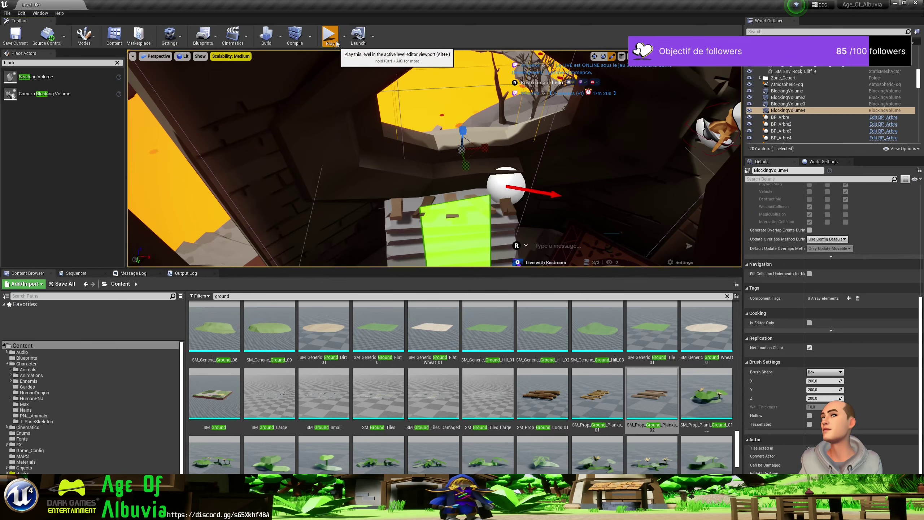
pyautogui.click(329, 36)
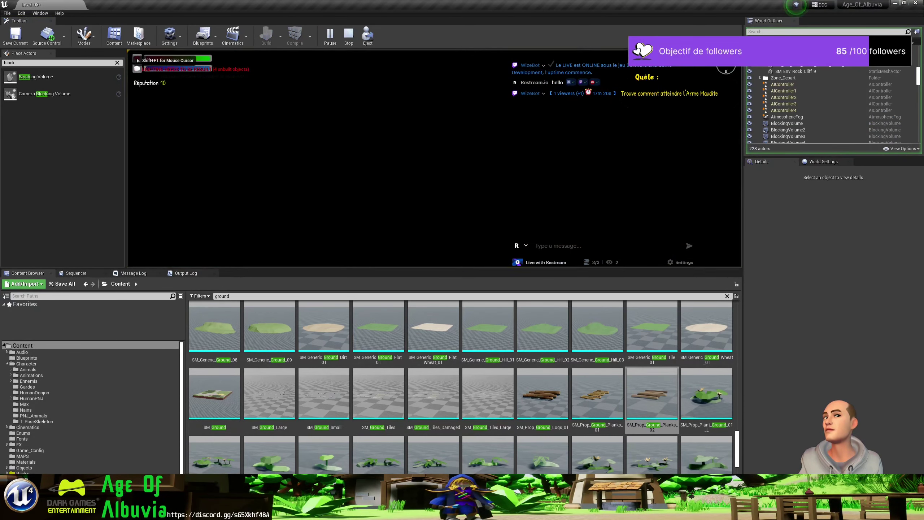
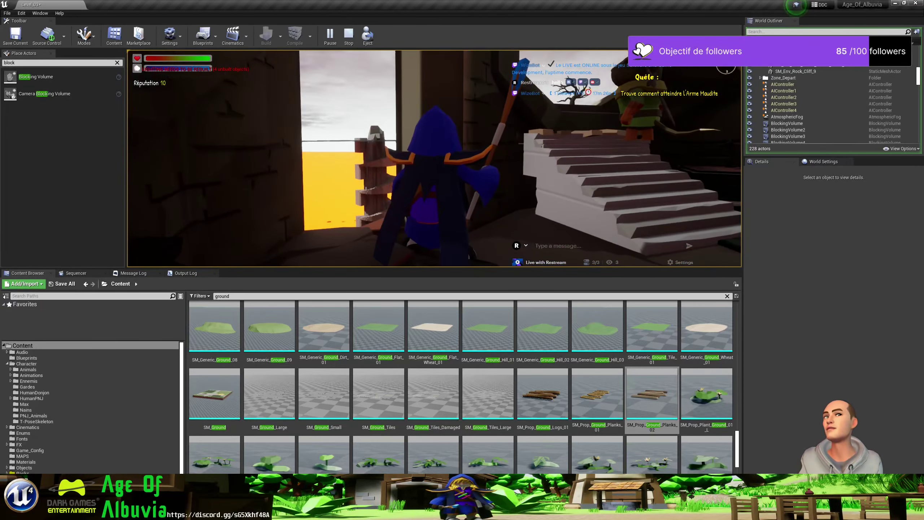
# Stop the test, select the BP_Lieu_Patrouille_Ratzu_1 patrol point by the stairs, and replay the level.
pyautogui.press('Escape')
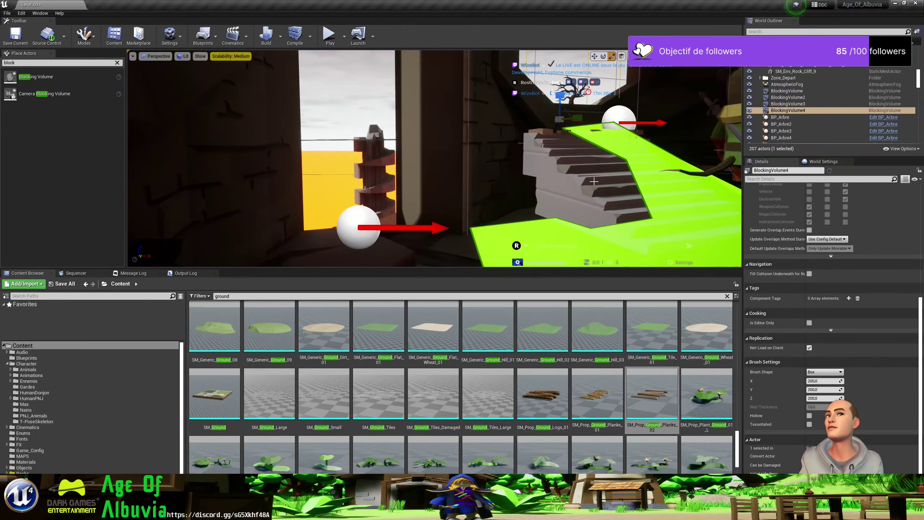
pyautogui.moveTo(594, 180)
pyautogui.mouseDown(button='right')
pyautogui.moveTo(546, 153)
pyautogui.moveTo(502, 145)
pyautogui.moveTo(514, 156)
pyautogui.mouseUp(button='right')
pyautogui.click(478, 162)
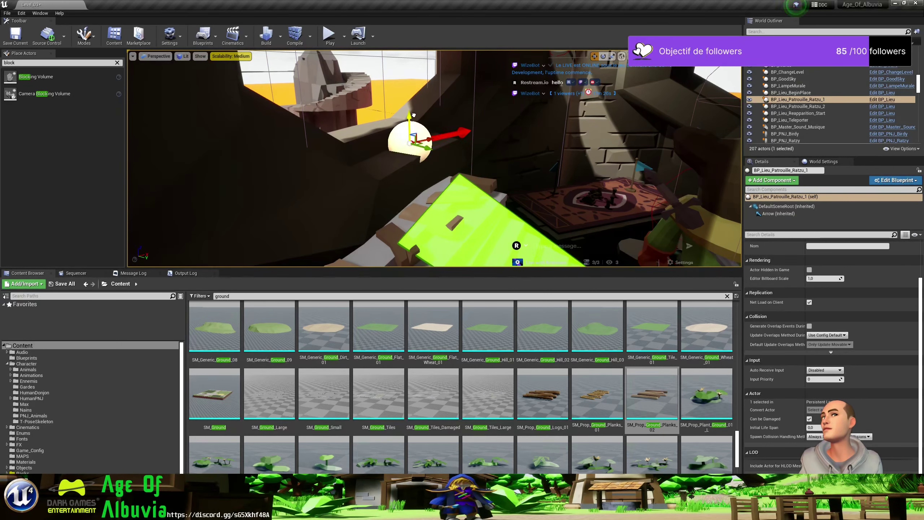
pyautogui.click(330, 35)
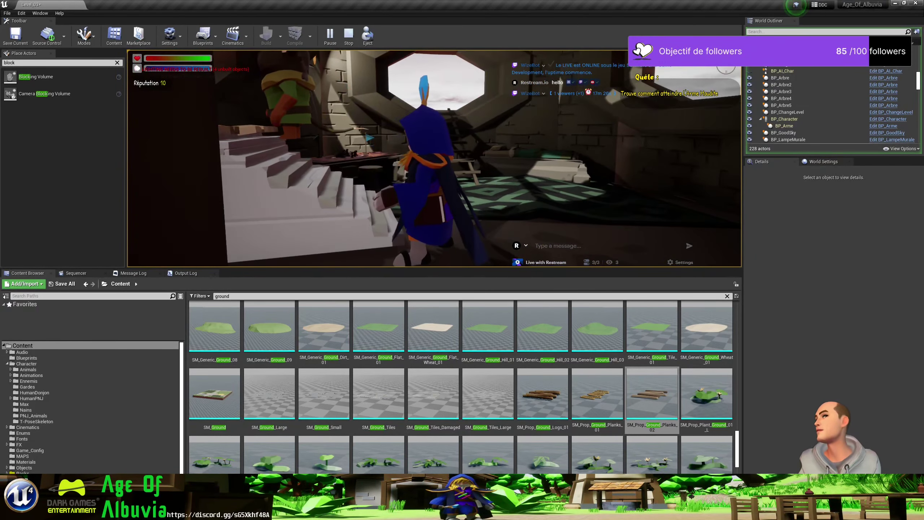
# Stop the test, inspect BlockingVolume3, NavMeshBoundsVolume2 and the lava plane, then filter the outliner to 'blo'.
pyautogui.press('Escape')
pyautogui.moveTo(362, 139)
pyautogui.mouseDown(button='right')
pyautogui.moveTo(441, 153)
pyautogui.moveTo(472, 76)
pyautogui.moveTo(476, 146)
pyautogui.mouseUp(button='right')
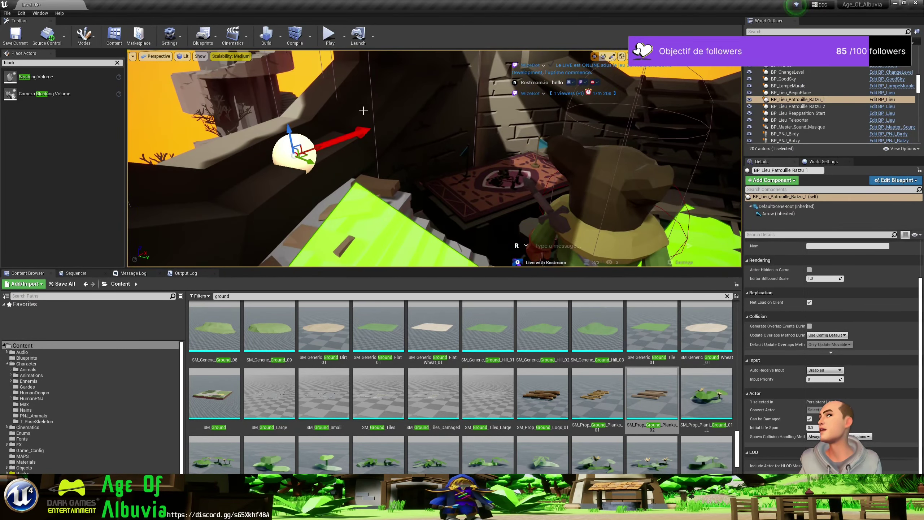
pyautogui.click(370, 101)
pyautogui.moveTo(371, 101)
pyautogui.mouseDown(button='right')
pyautogui.moveTo(385, 110)
pyautogui.moveTo(384, 98)
pyautogui.mouseUp(button='right')
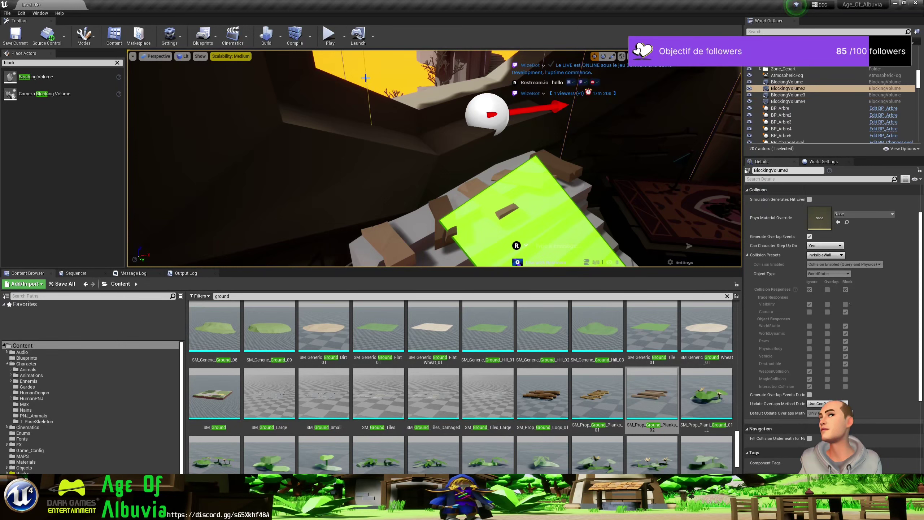
pyautogui.moveTo(506, 108)
pyautogui.mouseDown(button='right')
pyautogui.moveTo(473, 117)
pyautogui.moveTo(538, 116)
pyautogui.mouseUp(button='right')
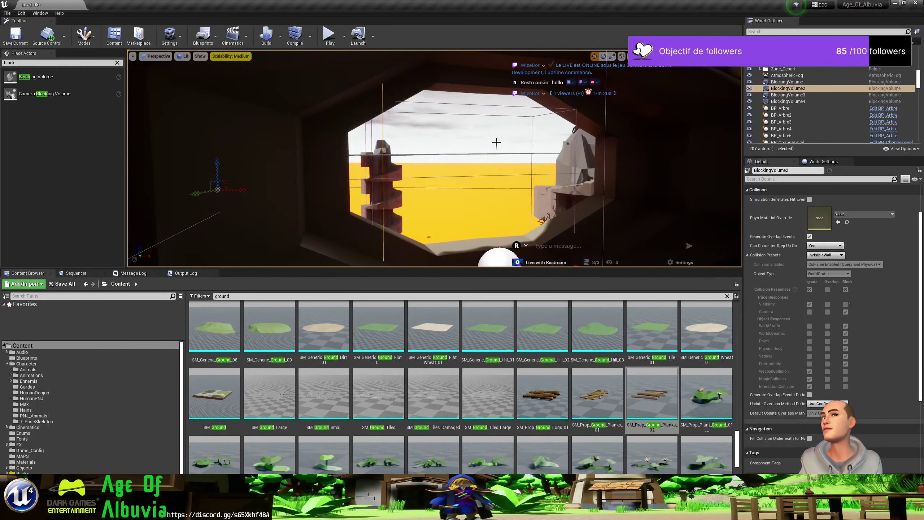
pyautogui.click(458, 176)
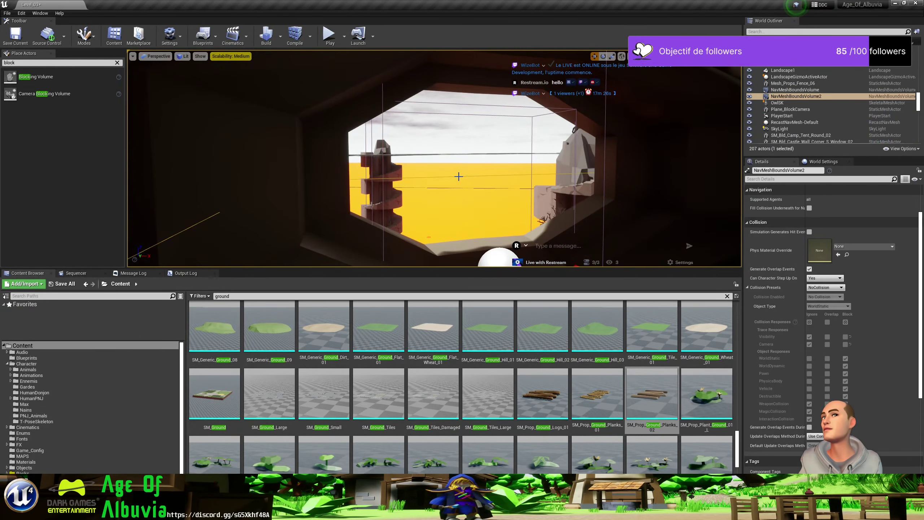
pyautogui.moveTo(458, 176); pyautogui.dragTo(459, 178, button='right')
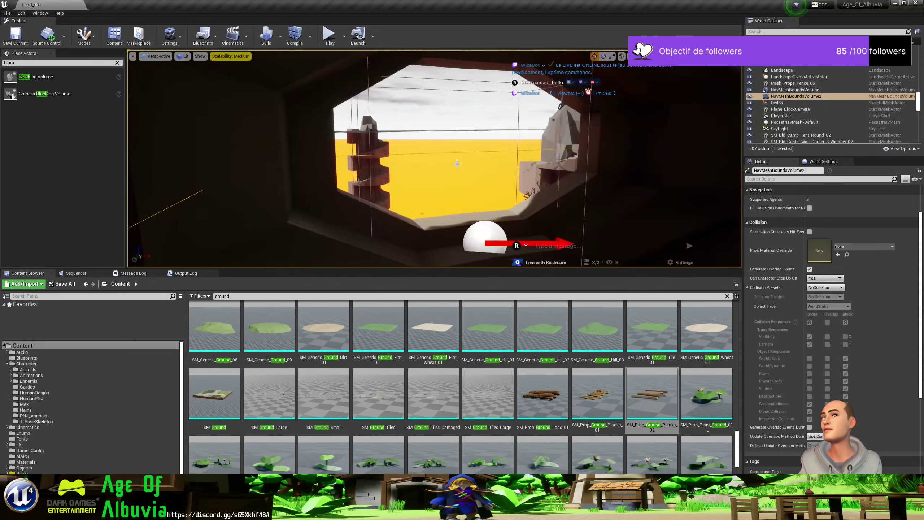
pyautogui.click(457, 164)
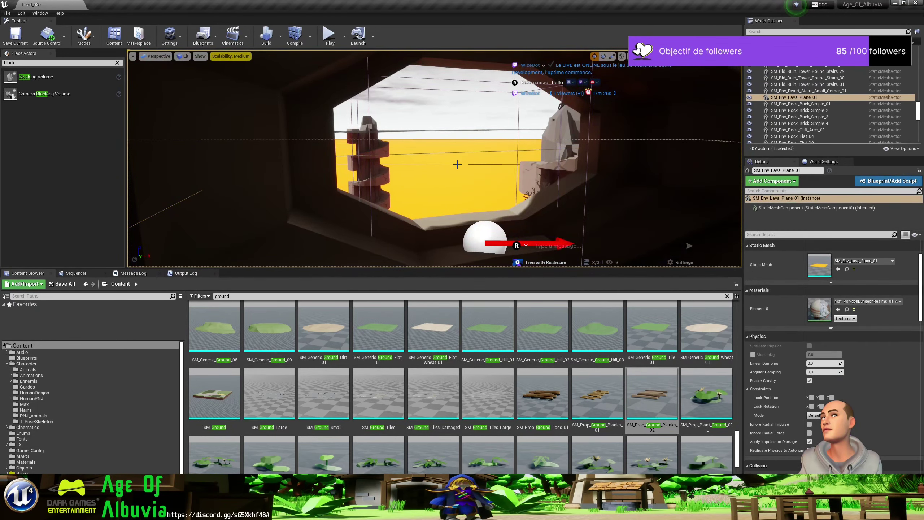
pyautogui.scroll(-5, 458, 164)
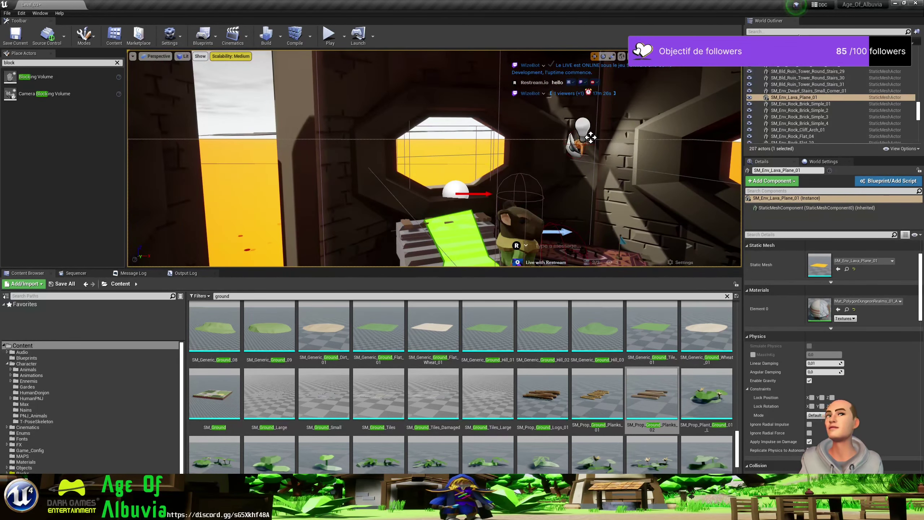
pyautogui.write('blo')
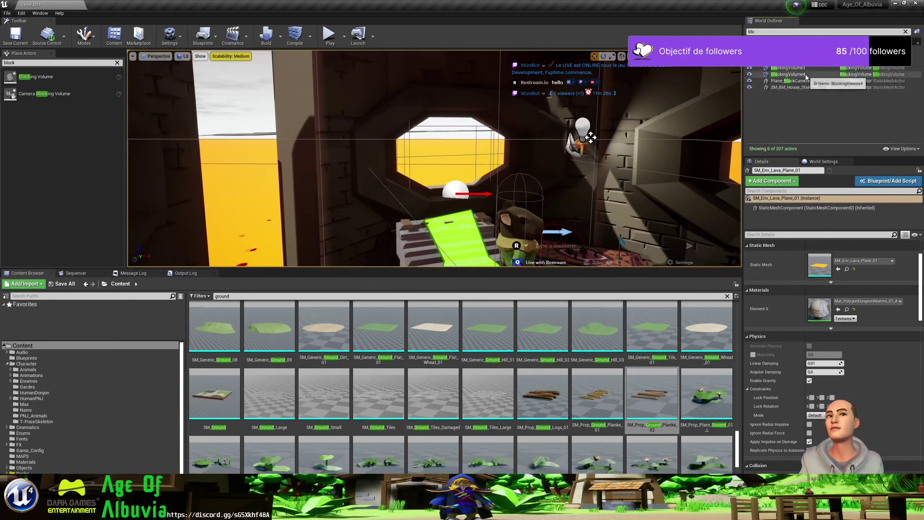
# Select BlockingVolume4, shift it left near the stairs, and start a play test.
pyautogui.click(788, 75)
pyautogui.moveTo(592, 138); pyautogui.dragTo(591, 138, button='right')
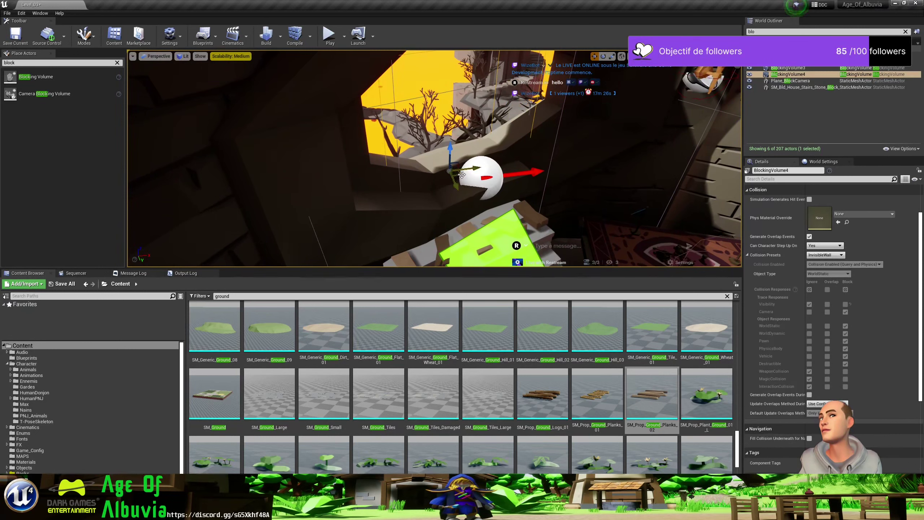
pyautogui.moveTo(462, 174); pyautogui.dragTo(454, 170)
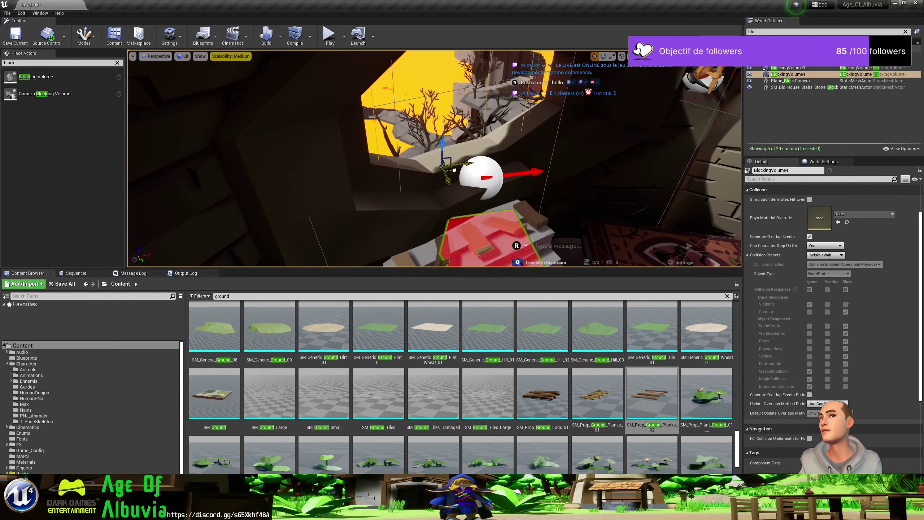
pyautogui.click(330, 35)
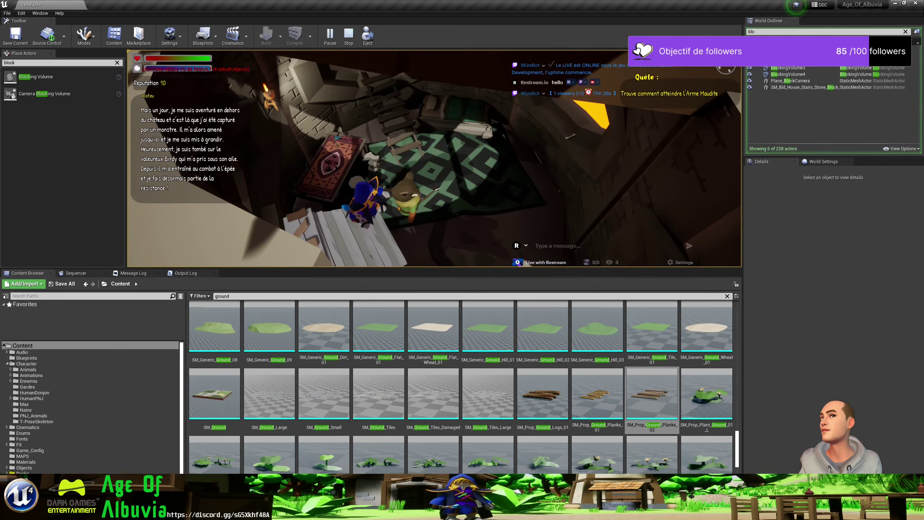
# Multi-select the stone stairs and a plank, nudge them slightly right, and play-test again.
pyautogui.press('Escape')
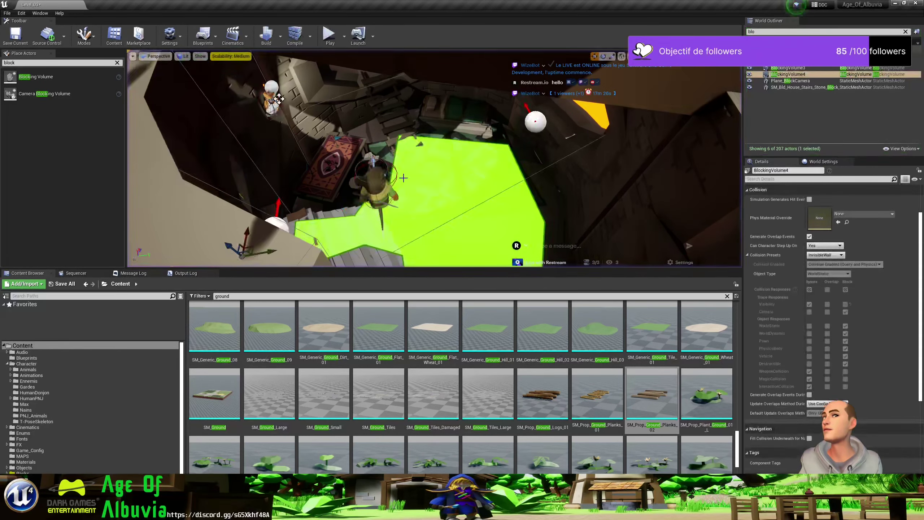
pyautogui.moveTo(420, 191); pyautogui.dragTo(402, 179, button='right')
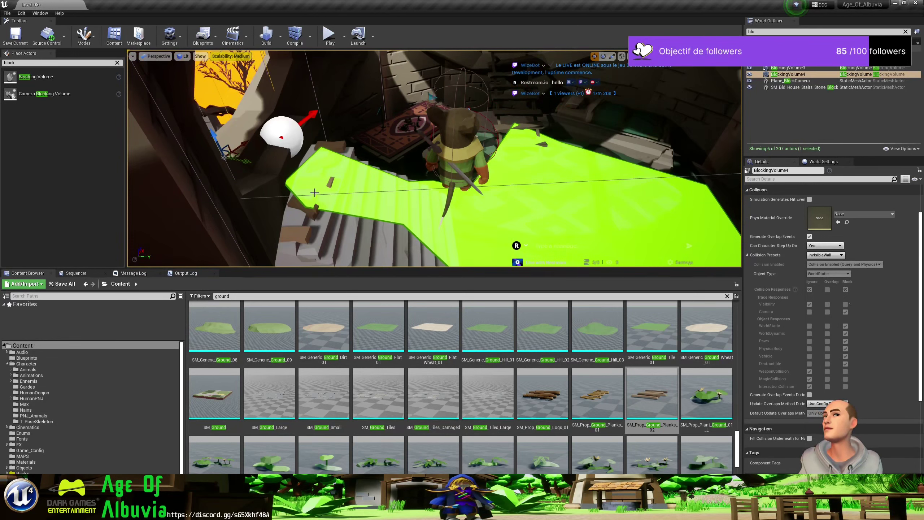
pyautogui.click(302, 209)
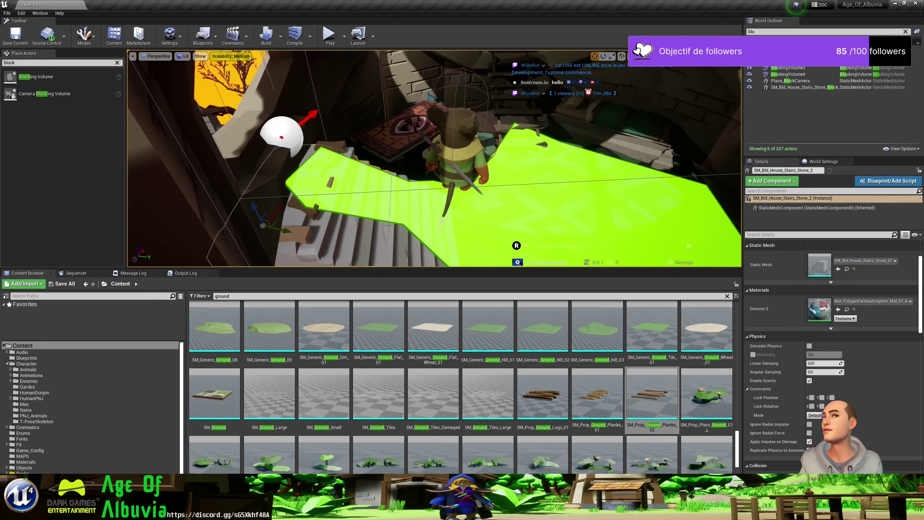
pyautogui.keyDown('ctrl'); pyautogui.click(380, 246); pyautogui.keyUp('ctrl')
pyautogui.moveTo(323, 241); pyautogui.dragTo(320, 238, button='right')
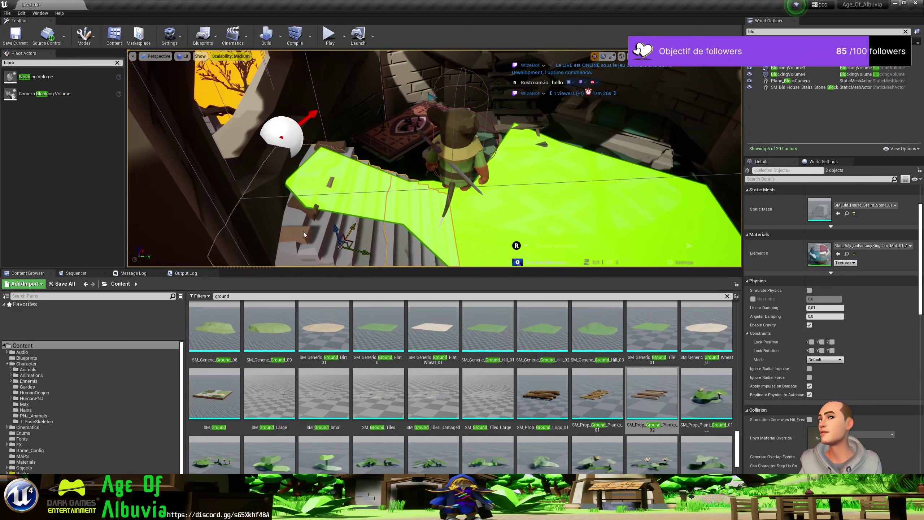
pyautogui.keyDown('ctrl'); pyautogui.click(304, 234); pyautogui.keyUp('ctrl')
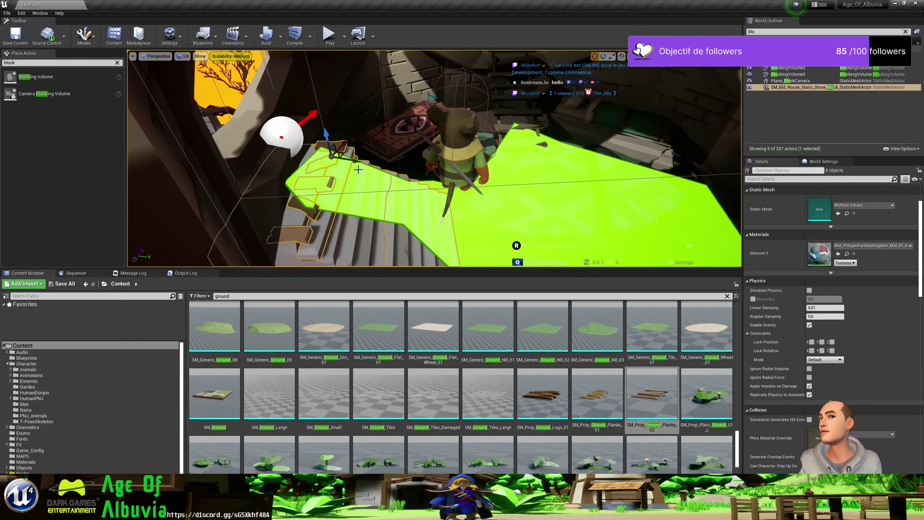
pyautogui.moveTo(342, 152); pyautogui.dragTo(348, 153, button='right')
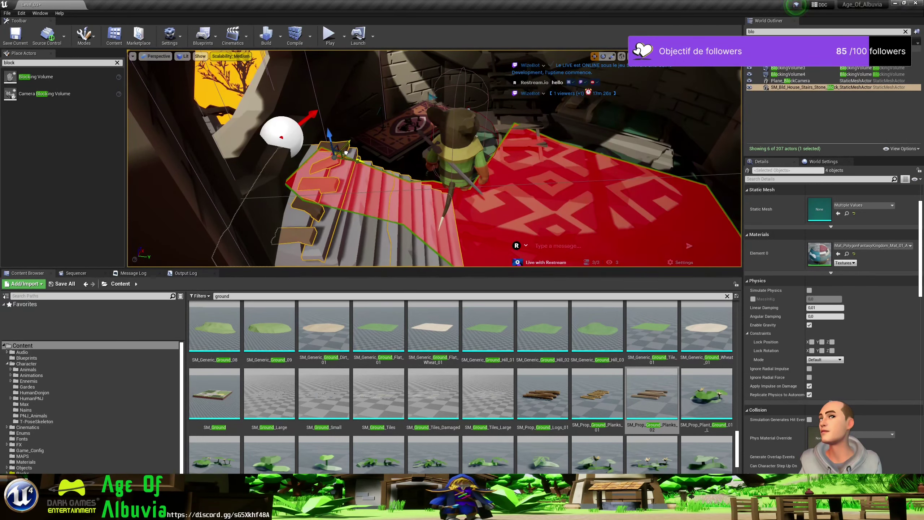
pyautogui.moveTo(348, 153); pyautogui.dragTo(352, 153)
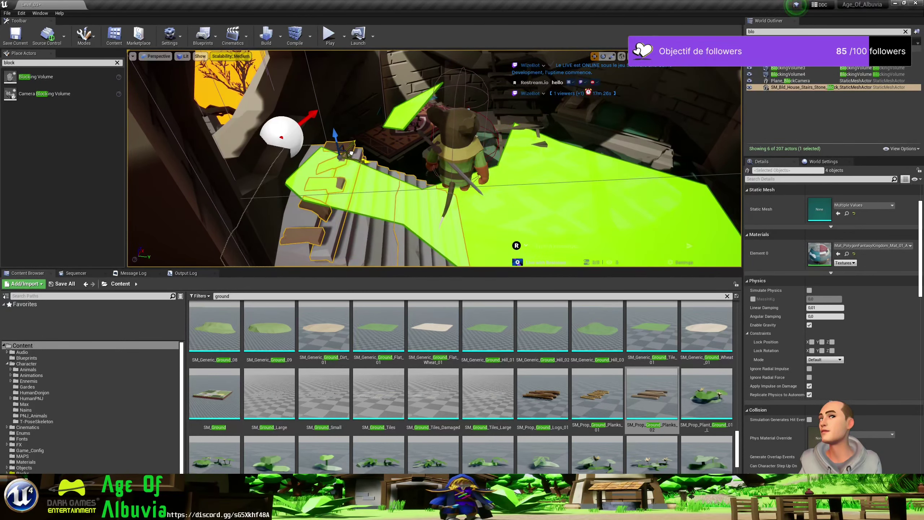
pyautogui.moveTo(351, 153); pyautogui.dragTo(352, 150)
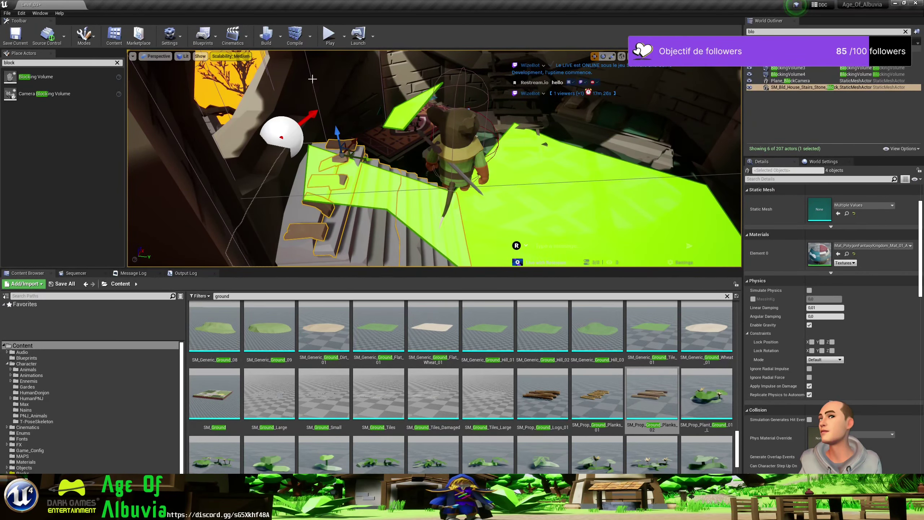
pyautogui.click(329, 44)
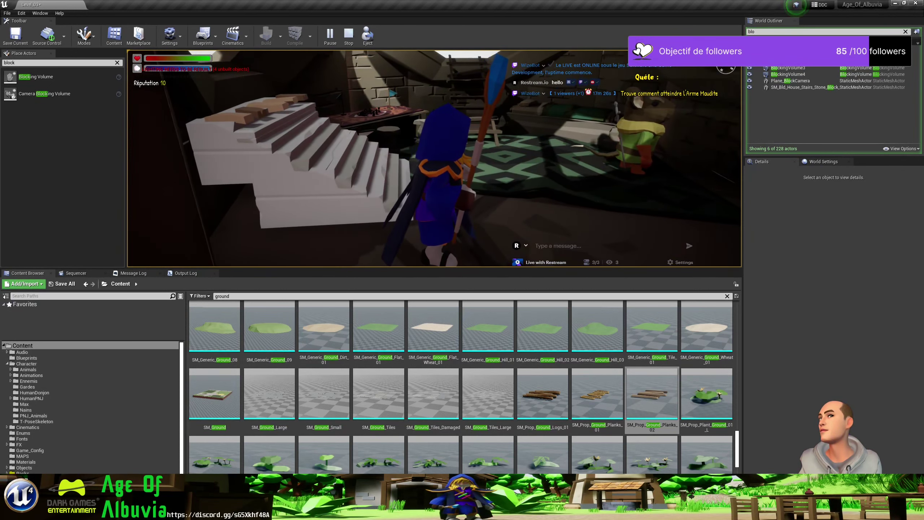
# Select the SM_Bld_House_Stairs_Stone_Block_01 stair block, lower it slightly, and play-test again.
pyautogui.press('Escape')
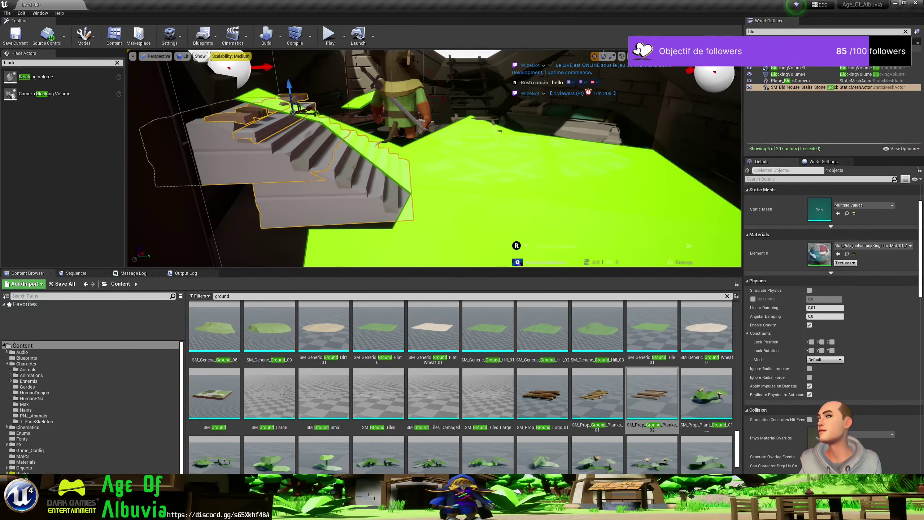
pyautogui.click(225, 153)
pyautogui.click(253, 129)
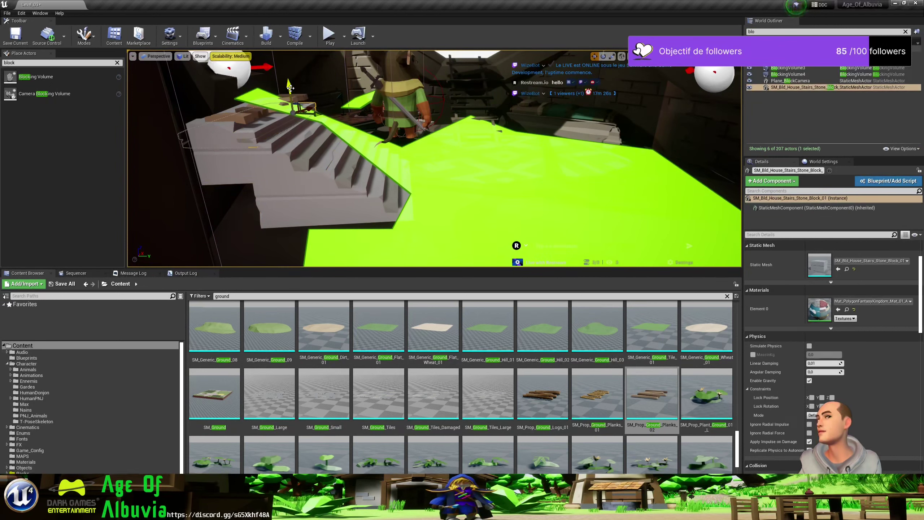
pyautogui.press('p')
pyautogui.moveTo(291, 80); pyautogui.dragTo(293, 83)
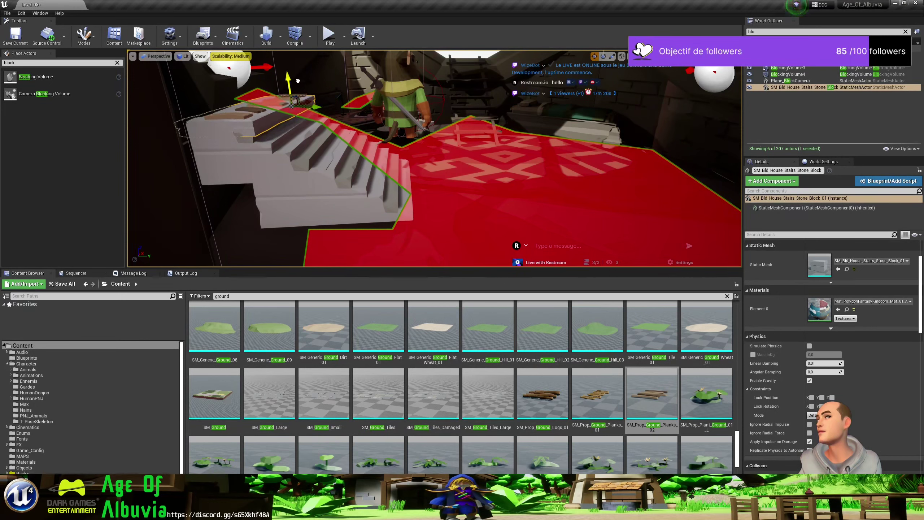
pyautogui.moveTo(297, 80); pyautogui.dragTo(311, 105)
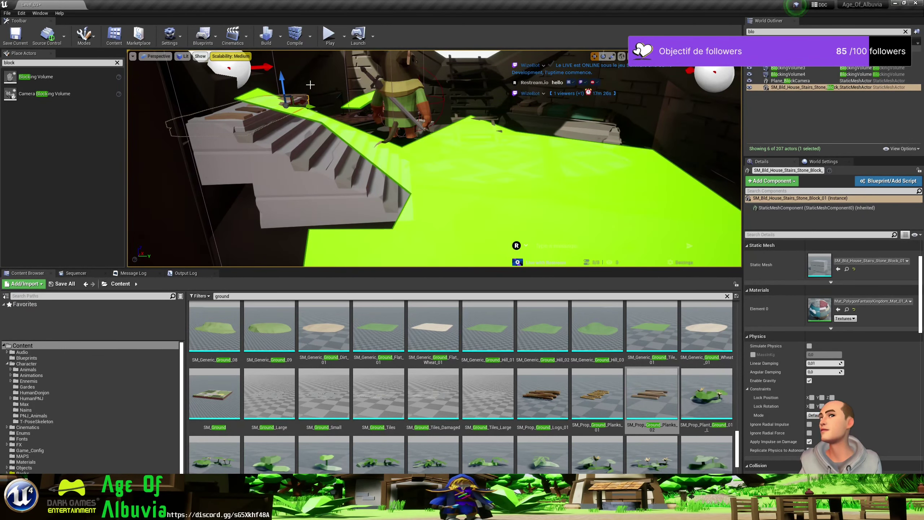
pyautogui.click(331, 37)
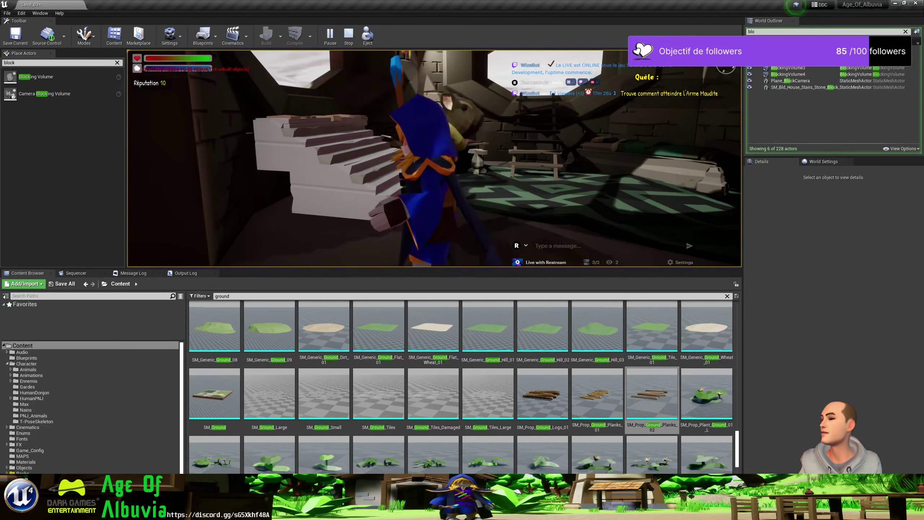
pyautogui.hotkey('alt', 'Tab')
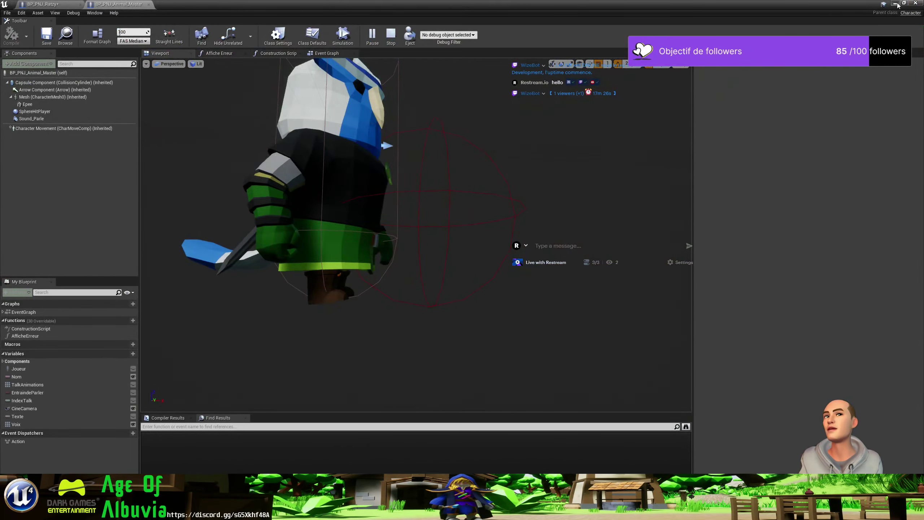
pyautogui.click(896, 4)
pyautogui.click(368, 38)
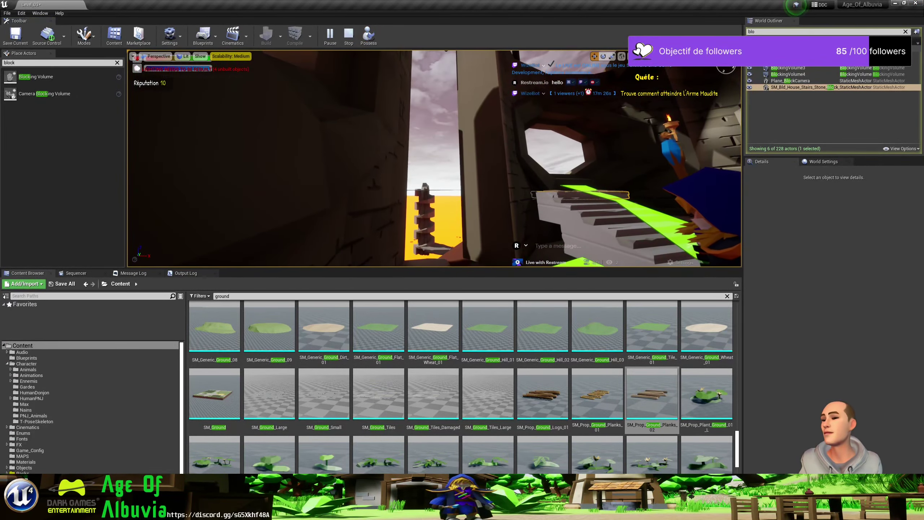
pyautogui.moveTo(434, 159)
pyautogui.mouseDown(button='right')
pyautogui.moveTo(434, 145)
pyautogui.moveTo(434, 159)
pyautogui.moveTo(434, 145)
pyautogui.moveTo(482, 159)
pyautogui.mouseUp(button='right')
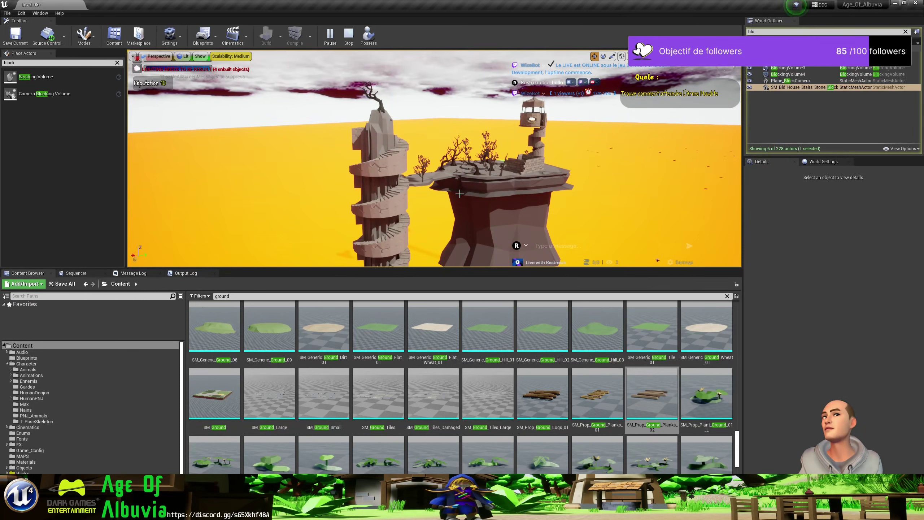
pyautogui.moveTo(434, 159)
pyautogui.mouseDown(button='right')
pyautogui.moveTo(427, 146)
pyautogui.moveTo(419, 149)
pyautogui.moveTo(443, 145)
pyautogui.mouseUp(button='right')
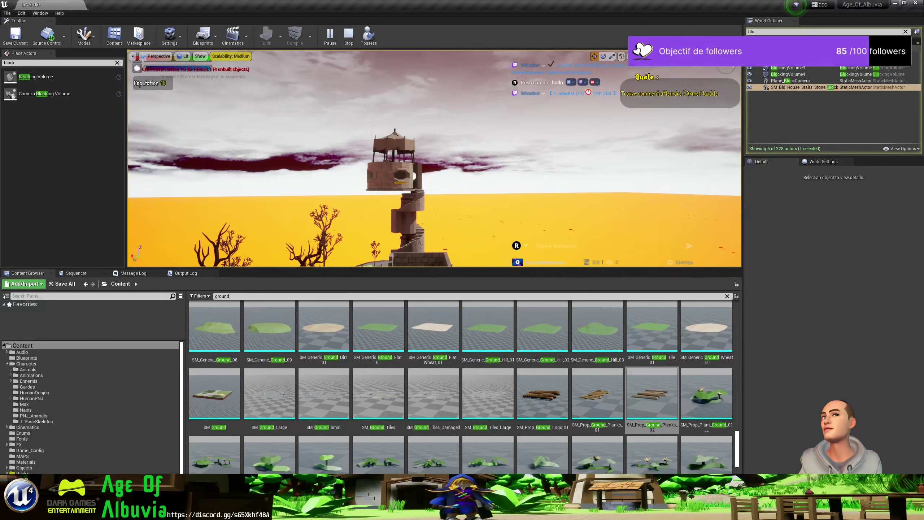
pyautogui.moveTo(443, 145); pyautogui.dragTo(400, 157, button='right')
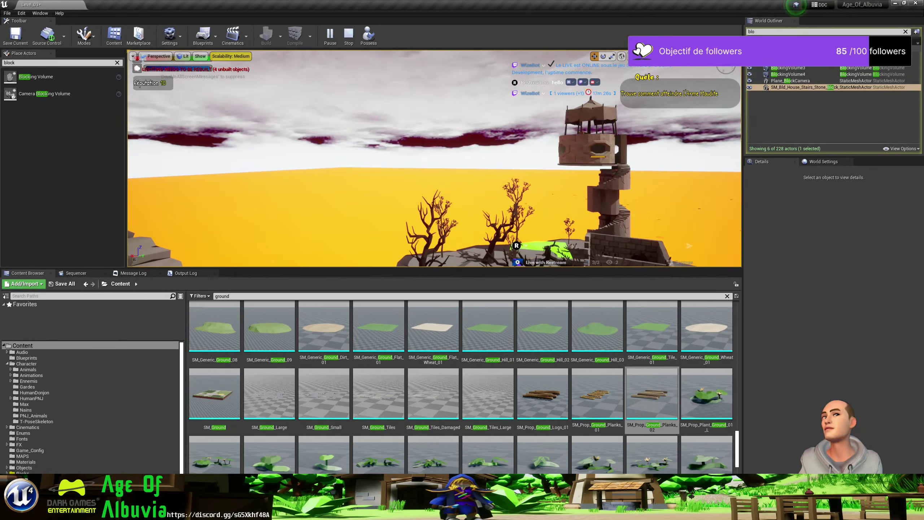
pyautogui.moveTo(400, 156); pyautogui.dragTo(422, 149, button='right')
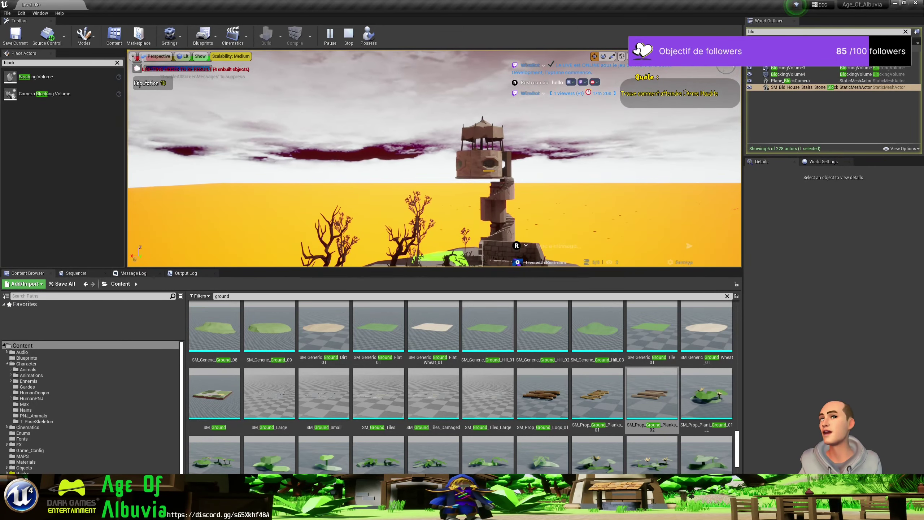
pyautogui.moveTo(422, 149)
pyautogui.mouseDown(button='right')
pyautogui.moveTo(422, 182)
pyautogui.moveTo(422, 138)
pyautogui.moveTo(509, 109)
pyautogui.moveTo(472, 164)
pyautogui.moveTo(426, 124)
pyautogui.mouseUp(button='right')
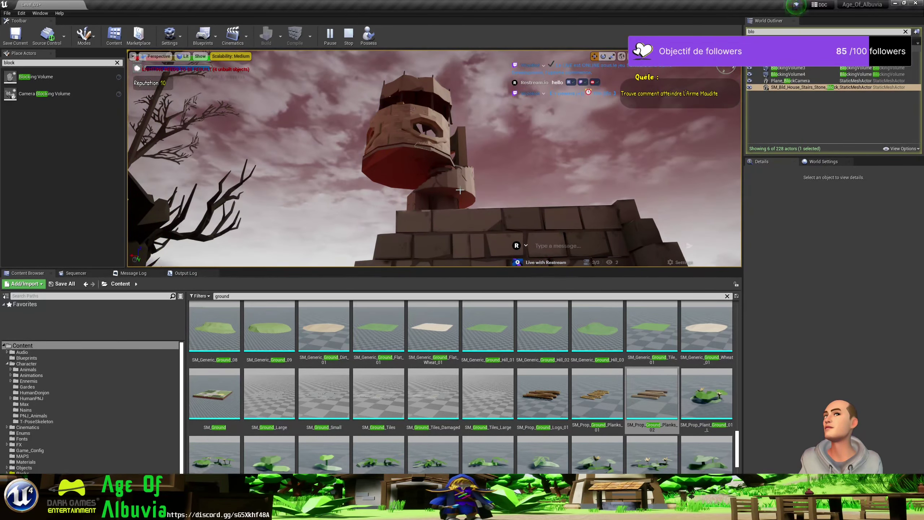
pyautogui.moveTo(422, 153); pyautogui.dragTo(420, 131, button='right')
pyautogui.moveTo(419, 217)
pyautogui.mouseDown(button='right')
pyautogui.moveTo(399, 262)
pyautogui.moveTo(371, 261)
pyautogui.mouseUp(button='right')
pyautogui.press('f')
pyautogui.moveTo(418, 129); pyautogui.dragTo(400, 129, button='right')
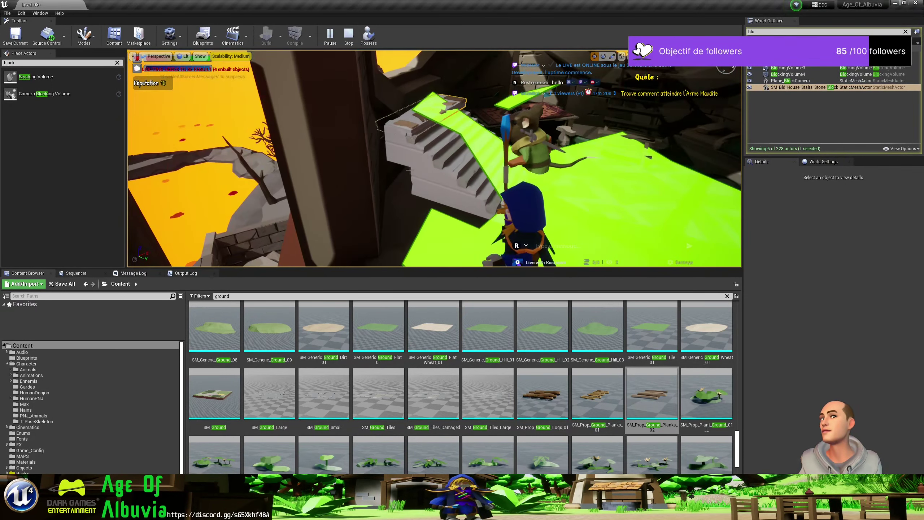
# Select the stone stair pieces, stop the play test, and look down over the stairs.
pyautogui.click(418, 129)
pyautogui.keyDown('ctrl'); pyautogui.click(430, 141); pyautogui.keyUp('ctrl')
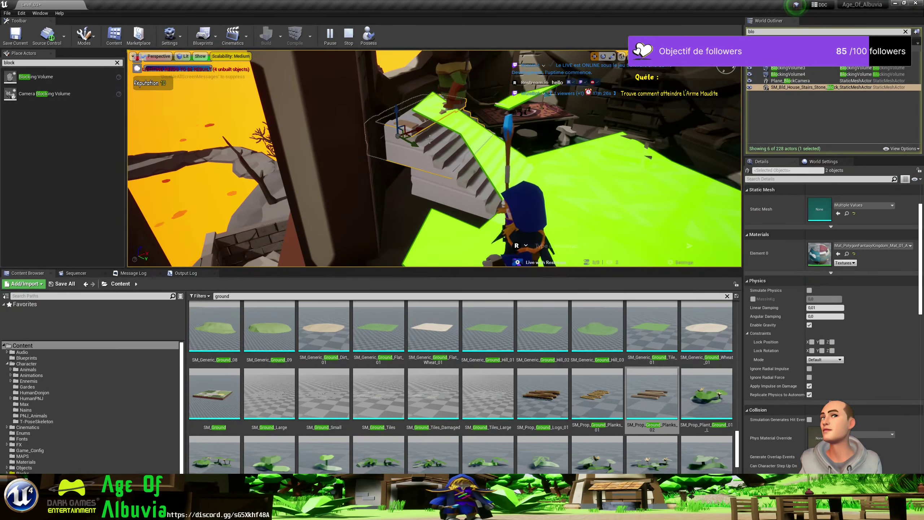
pyautogui.keyDown('ctrl'); pyautogui.click(411, 125); pyautogui.keyUp('ctrl')
pyautogui.click(411, 128)
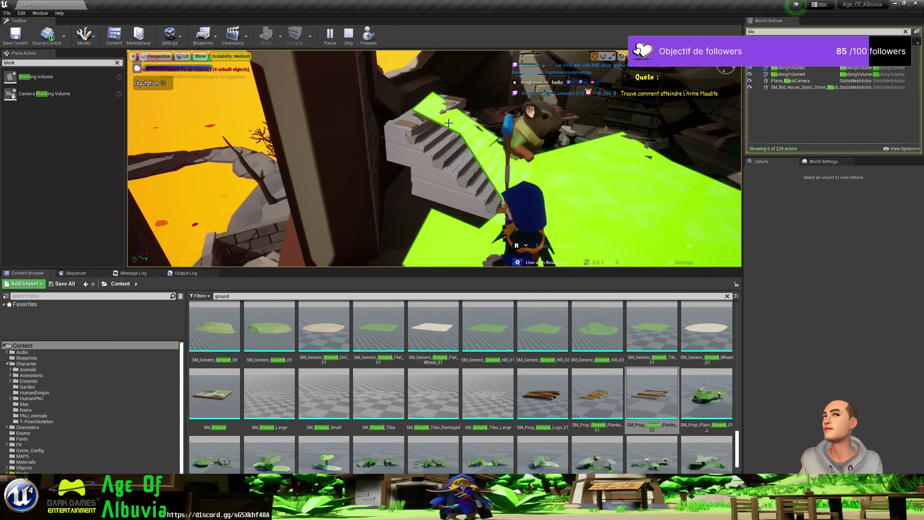
pyautogui.click(437, 140)
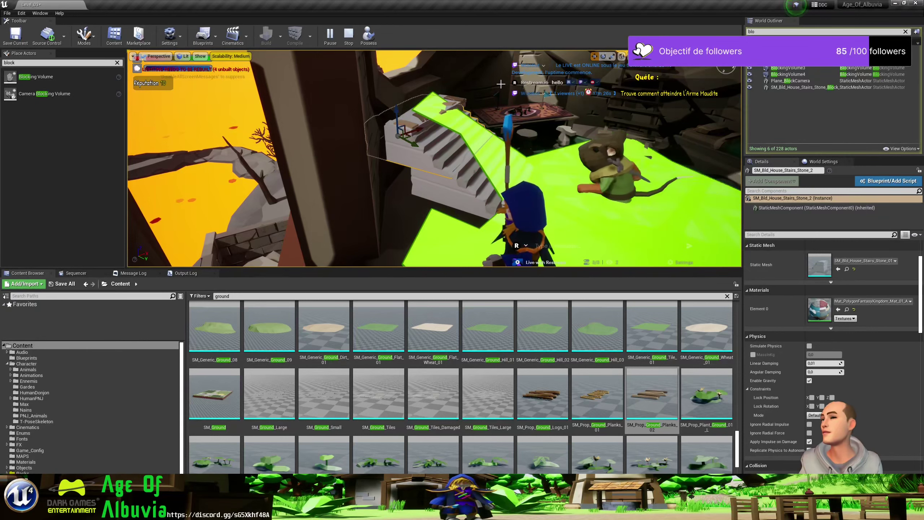
pyautogui.press('Escape')
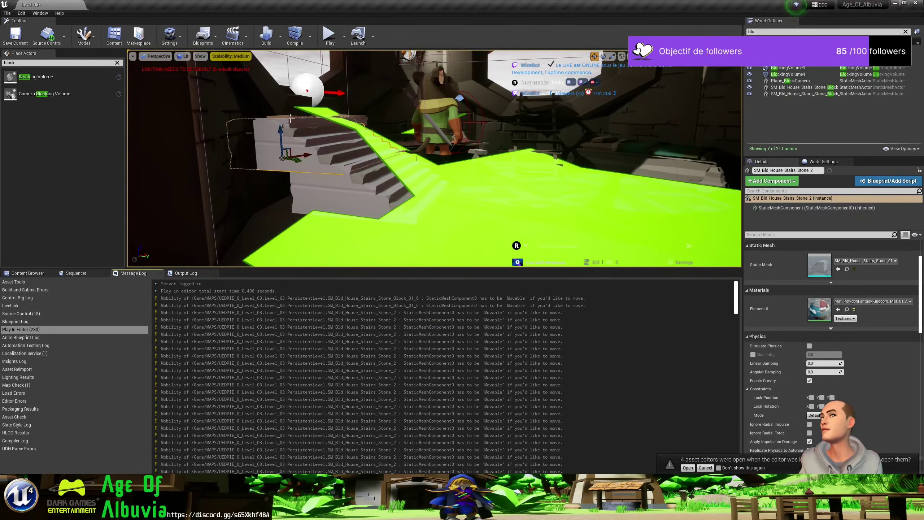
pyautogui.moveTo(417, 159); pyautogui.dragTo(417, 158, button='right')
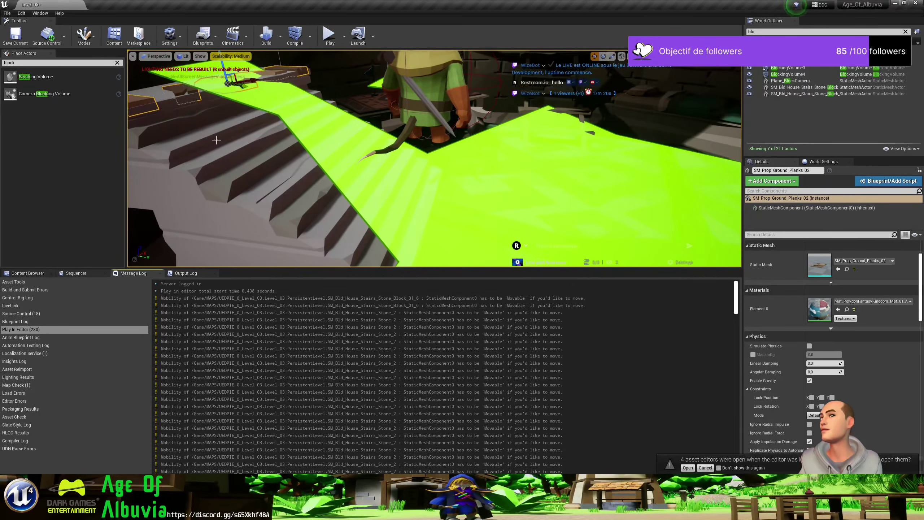
pyautogui.moveTo(217, 139); pyautogui.dragTo(210, 99, button='right')
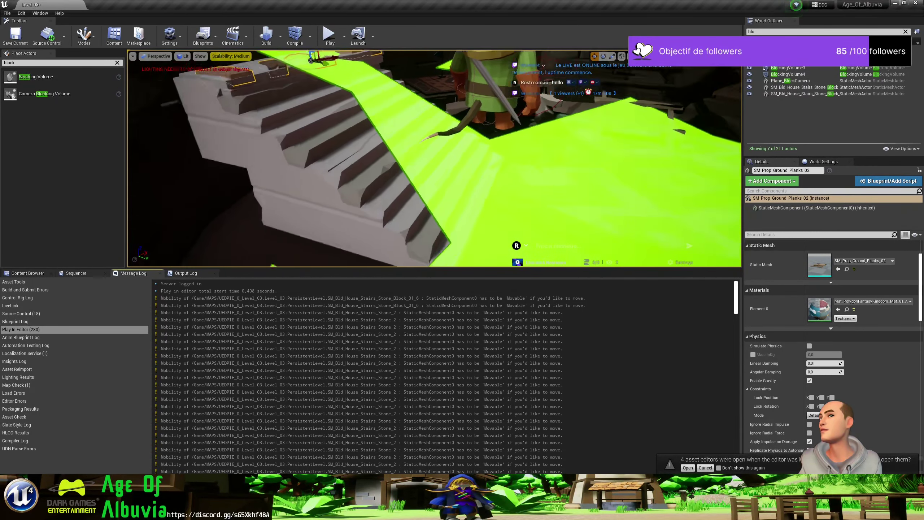
# Duplicate the four-piece stair block, move the copy right, and rotate it about 90°.
pyautogui.keyDown('ctrl'); pyautogui.click(243, 88); pyautogui.keyUp('ctrl')
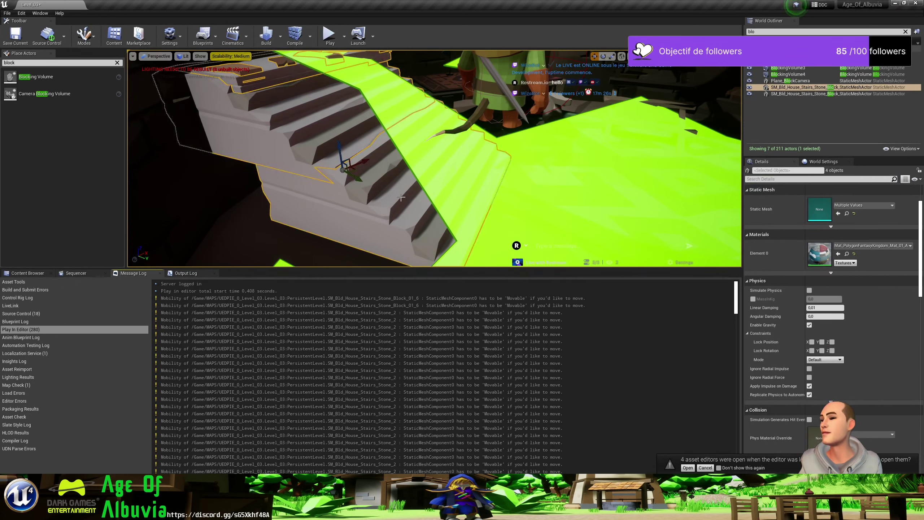
pyautogui.hotkey('ctrl', 'w')
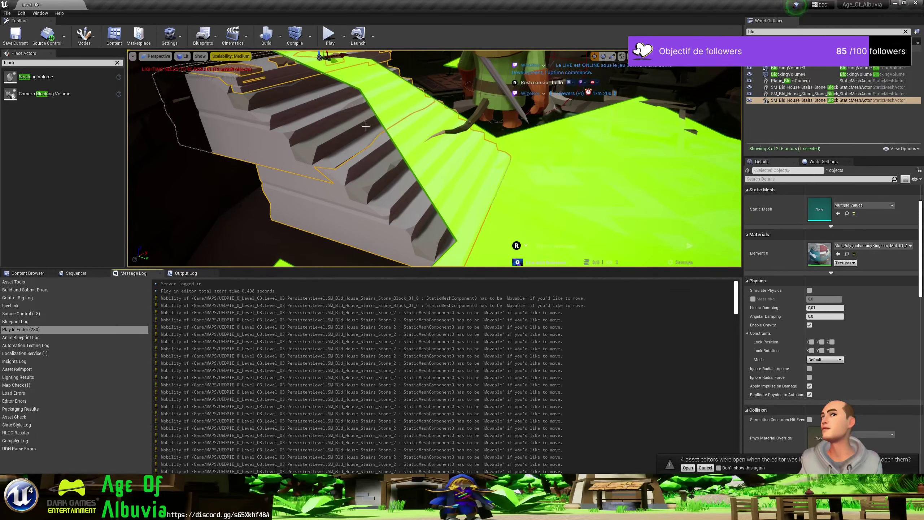
pyautogui.moveTo(366, 126); pyautogui.dragTo(377, 146, button='right')
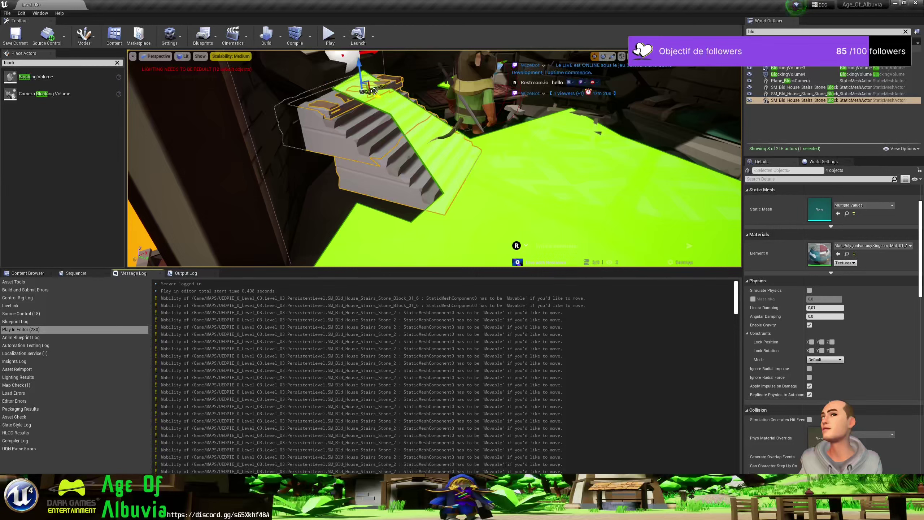
pyautogui.moveTo(374, 91); pyautogui.dragTo(545, 108)
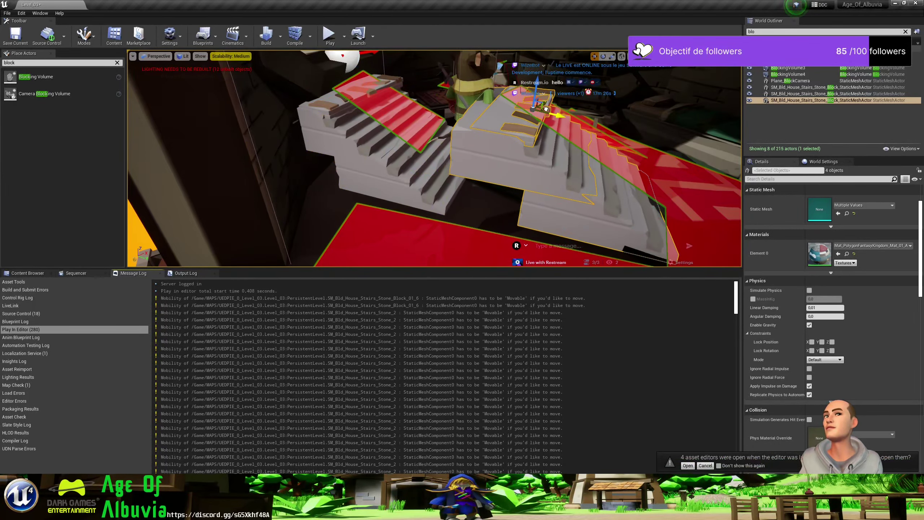
pyautogui.press('e')
pyautogui.moveTo(567, 111)
pyautogui.mouseDown()
pyautogui.moveTo(584, 127)
pyautogui.moveTo(520, 131)
pyautogui.mouseUp()
# Turn the copied stairs to about 22.5° at the top of the staircase, then play-test.
pyautogui.moveTo(596, 136); pyautogui.dragTo(582, 131, button='right')
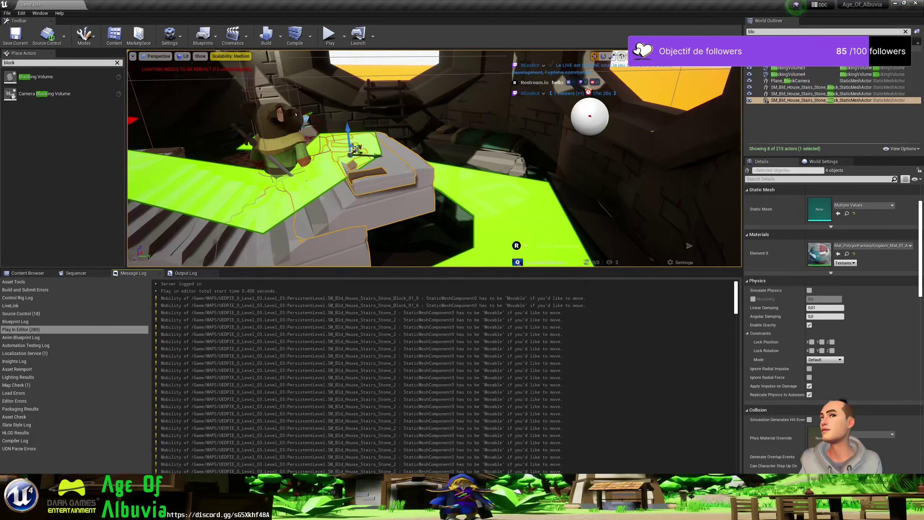
pyautogui.moveTo(399, 147); pyautogui.dragTo(415, 138, button='right')
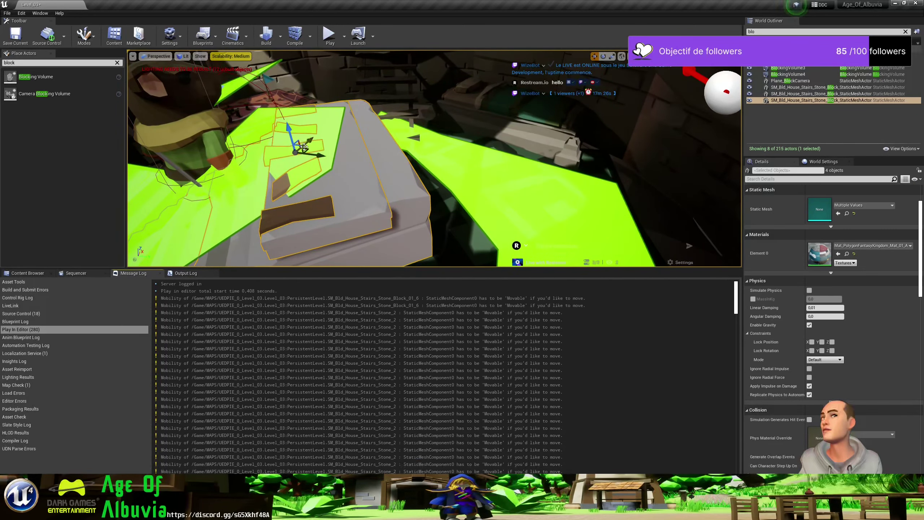
pyautogui.moveTo(308, 148); pyautogui.dragTo(638, 145, button='right')
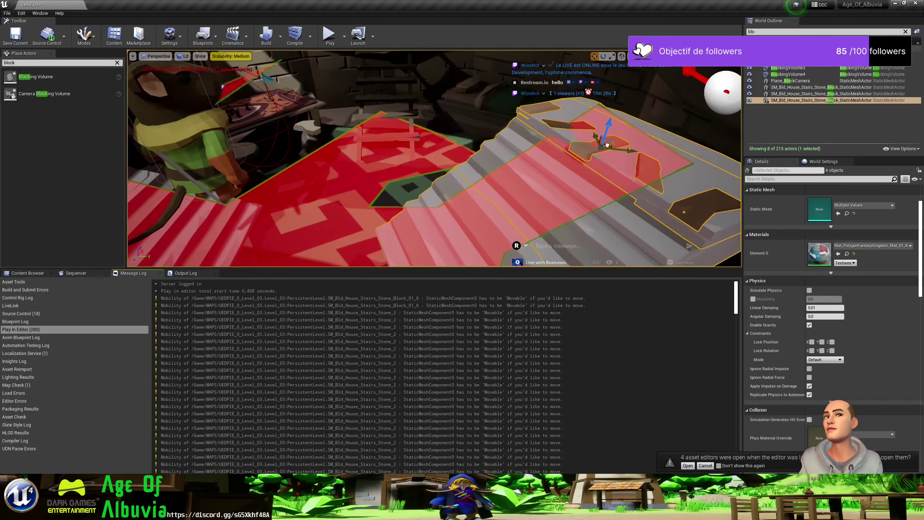
pyautogui.press('f')
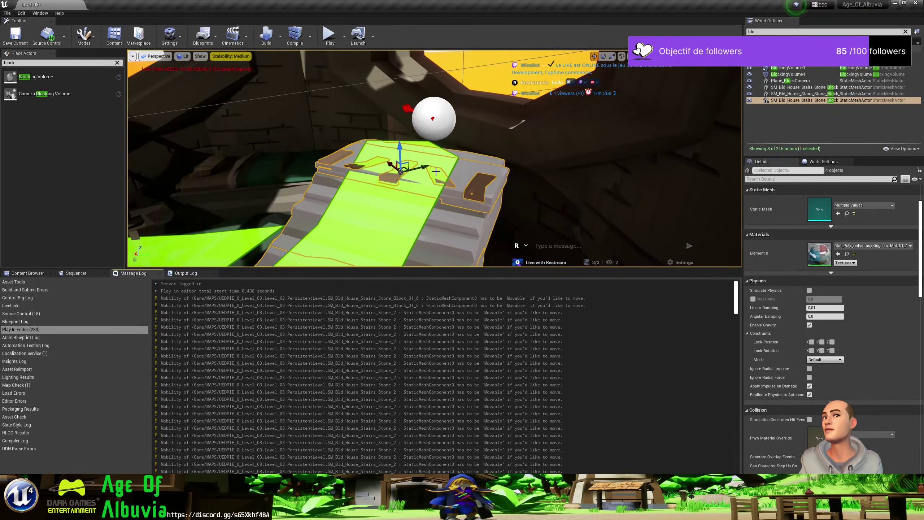
pyautogui.moveTo(422, 166); pyautogui.dragTo(473, 154, button='right')
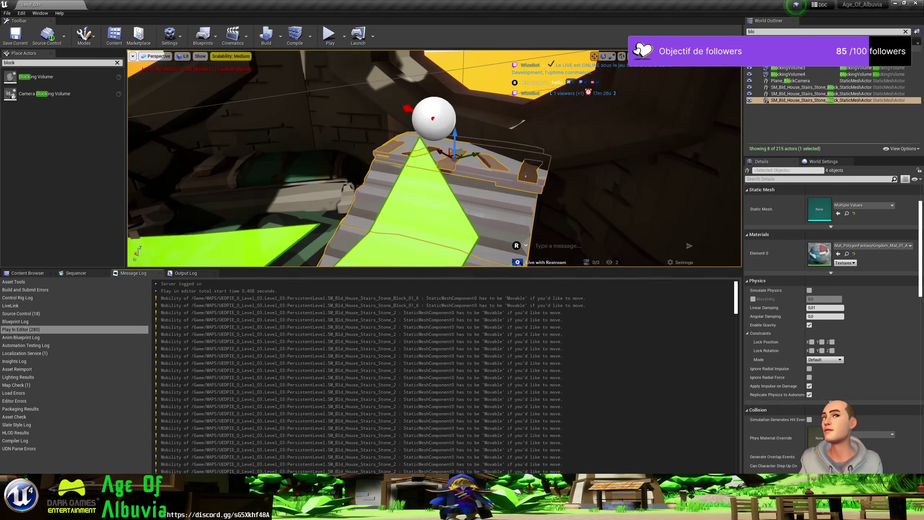
pyautogui.moveTo(471, 156)
pyautogui.mouseDown(button='right')
pyautogui.moveTo(487, 171)
pyautogui.moveTo(524, 175)
pyautogui.mouseUp(button='right')
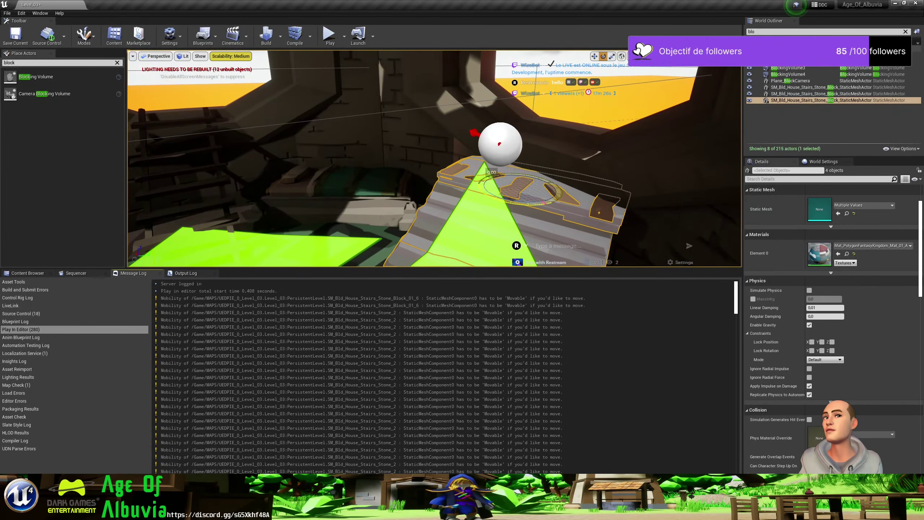
pyautogui.moveTo(543, 203)
pyautogui.mouseDown()
pyautogui.moveTo(520, 205)
pyautogui.moveTo(516, 196)
pyautogui.moveTo(531, 185)
pyautogui.moveTo(480, 157)
pyautogui.mouseUp()
pyautogui.press('w')
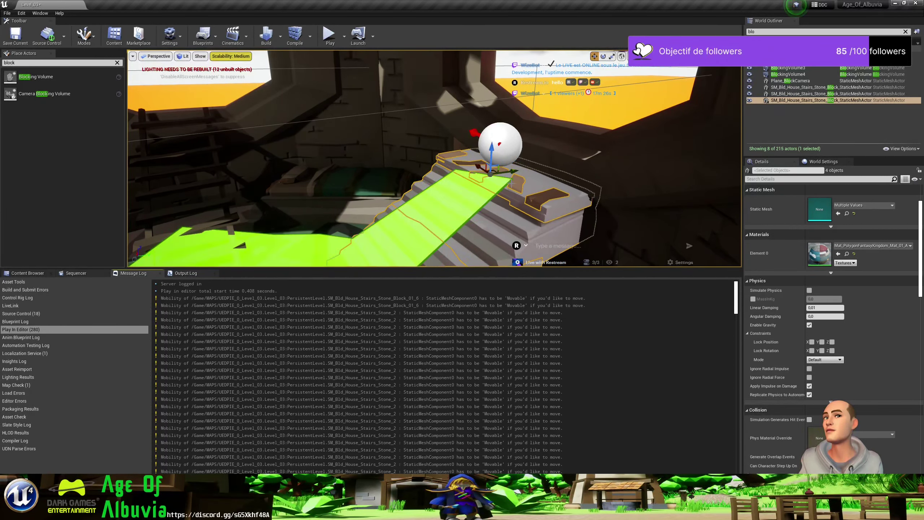
pyautogui.moveTo(433, 160); pyautogui.dragTo(432, 160, button='right')
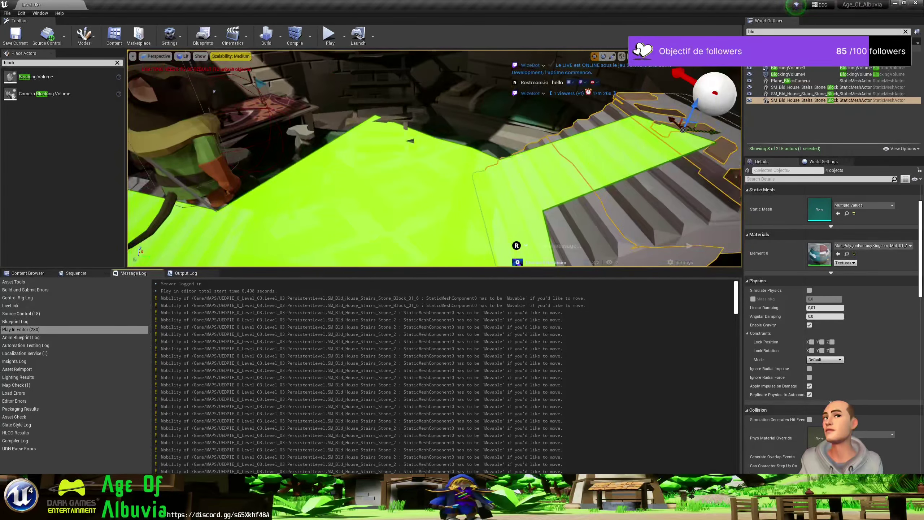
pyautogui.click(328, 41)
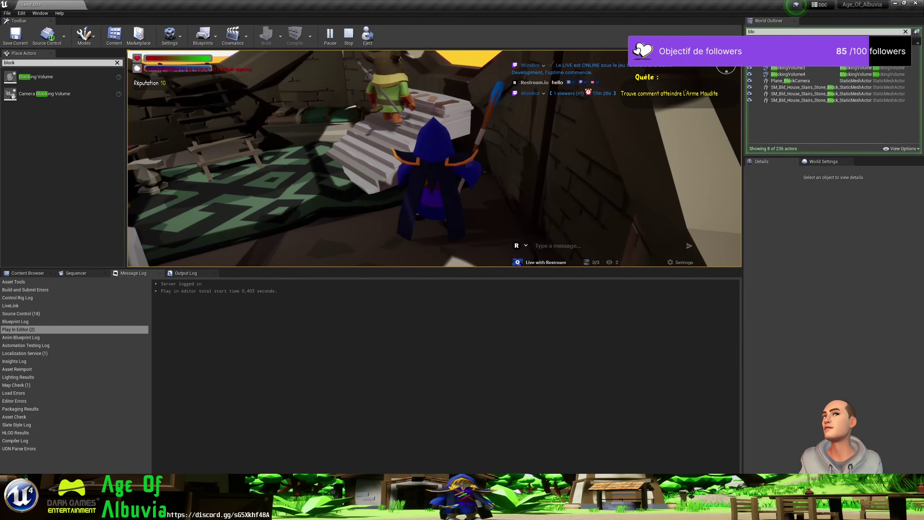
# Stop the play test after walking the stairs and look up at the tower ceiling.
pyautogui.press('Escape')
pyautogui.moveTo(439, 131); pyautogui.dragTo(463, 171, button='right')
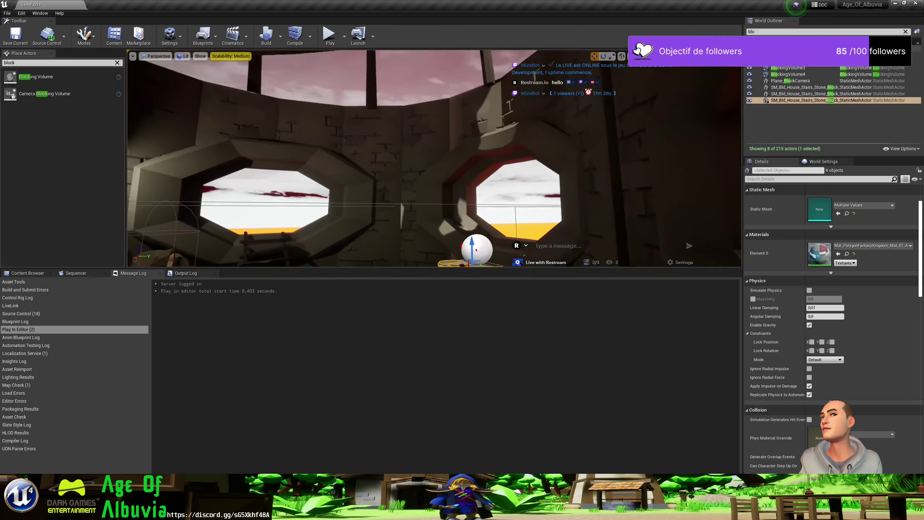
# Set the SM_Bld_Castle_Wall_Corner_S_Window_3 wall piece's collision preset to NoCollision.
pyautogui.press('f')
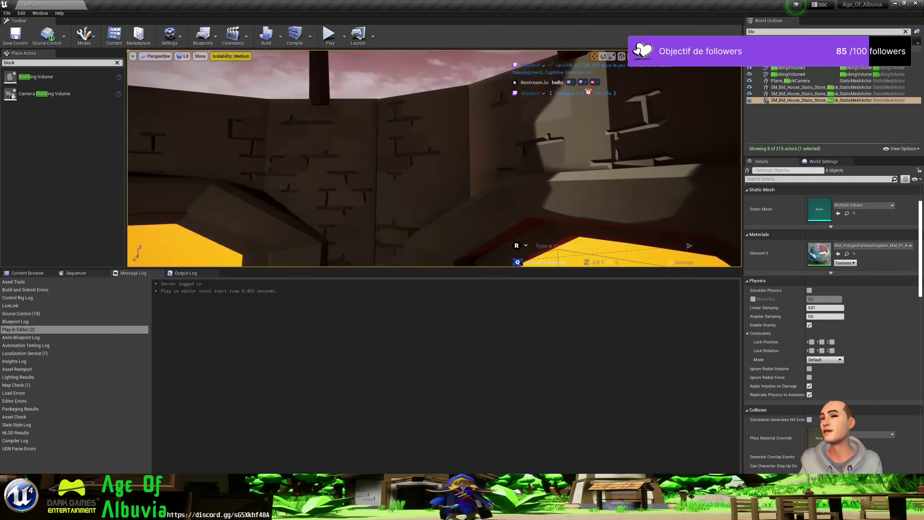
pyautogui.moveTo(473, 159); pyautogui.dragTo(473, 160, button='right')
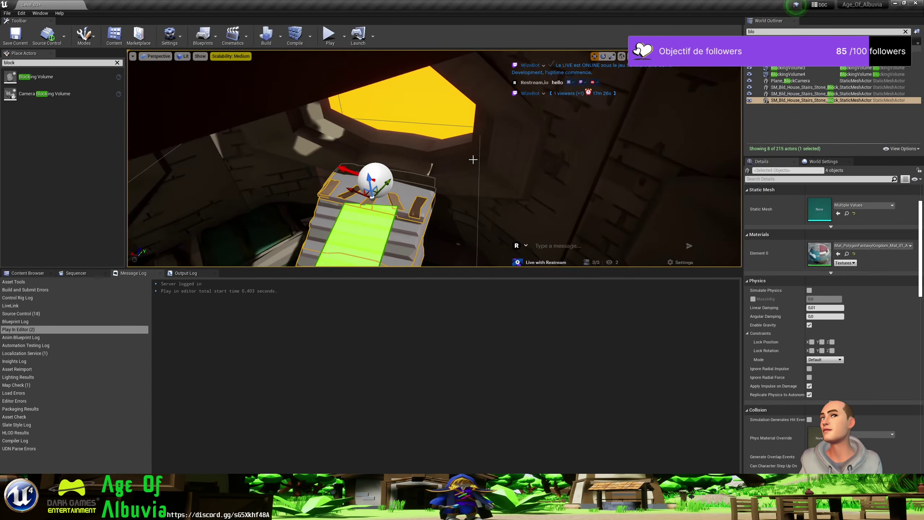
pyautogui.click(524, 161)
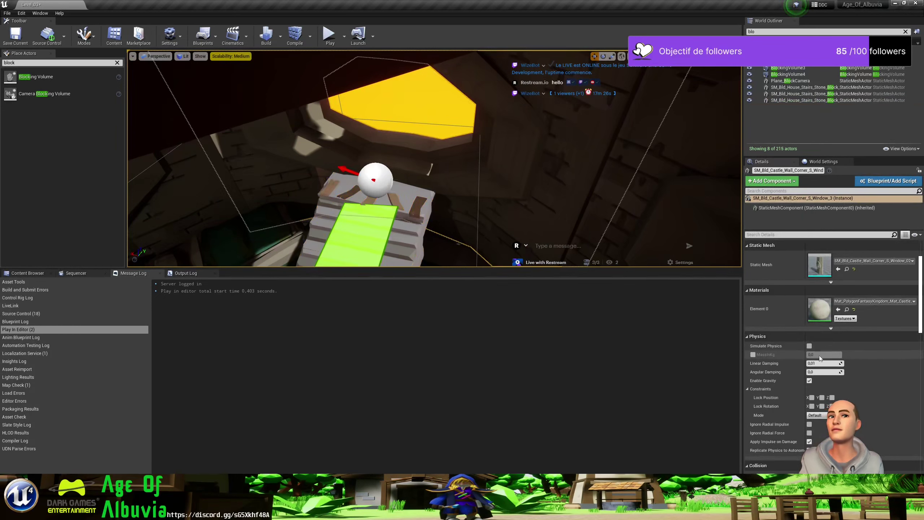
pyautogui.scroll(-5, 824, 339)
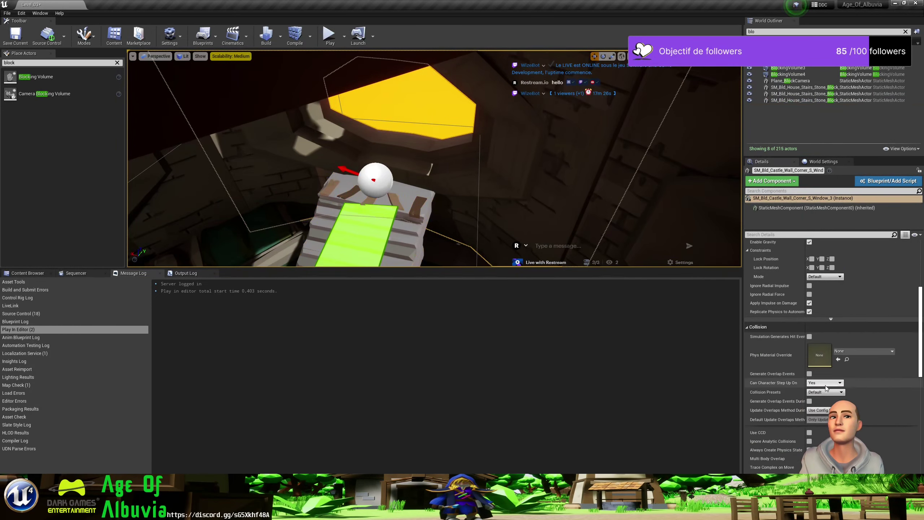
pyautogui.click(824, 413)
pyautogui.click(824, 415)
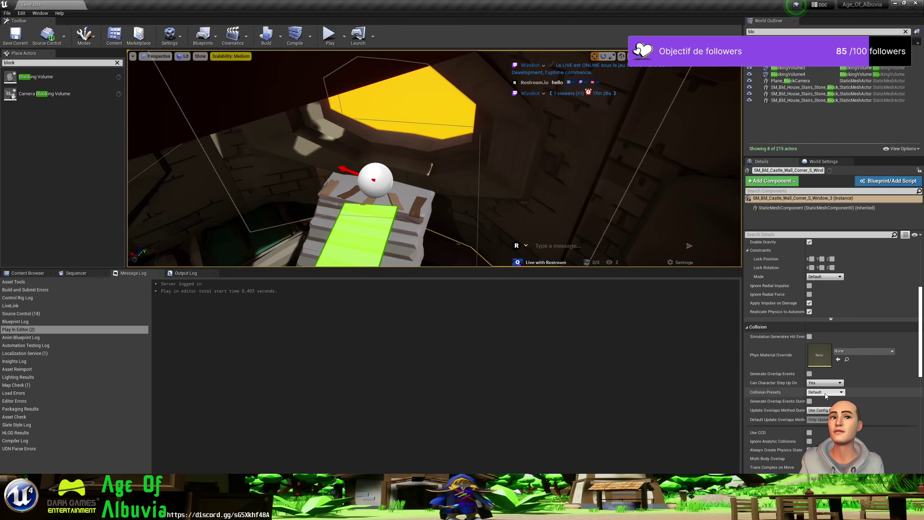
pyautogui.click(824, 392)
pyautogui.click(824, 407)
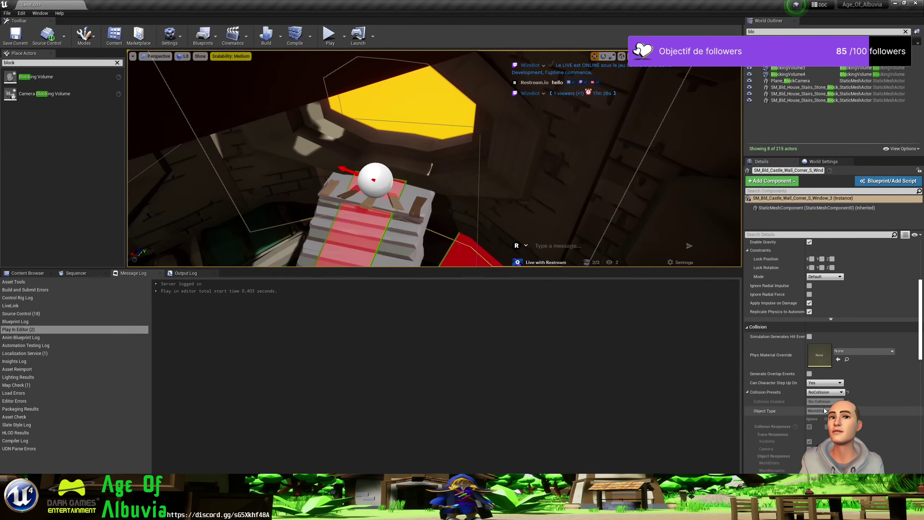
# Set the stone stair block to NoCollision and place a new Blocking Volume in the level.
pyautogui.moveTo(432, 157); pyautogui.dragTo(473, 153, button='right')
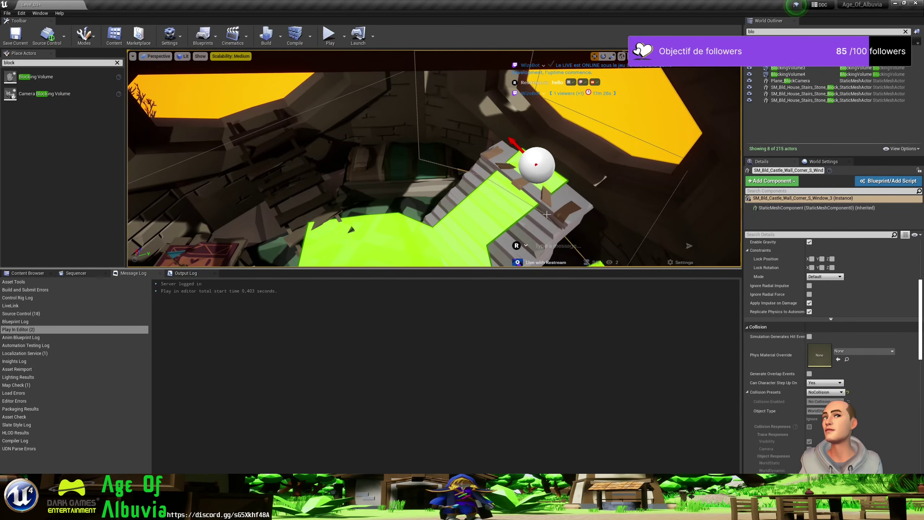
pyautogui.moveTo(433, 157); pyautogui.dragTo(444, 175, button='right')
pyautogui.click(533, 178)
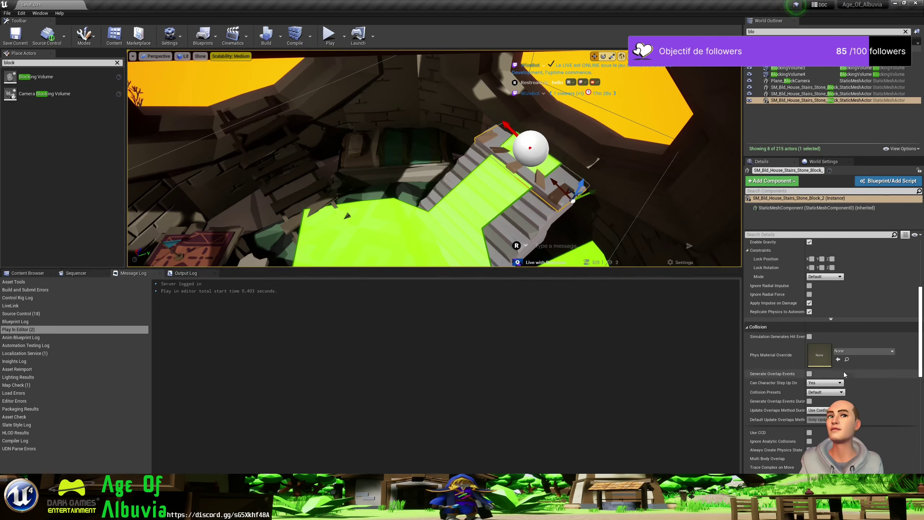
pyautogui.click(824, 393)
pyautogui.click(816, 407)
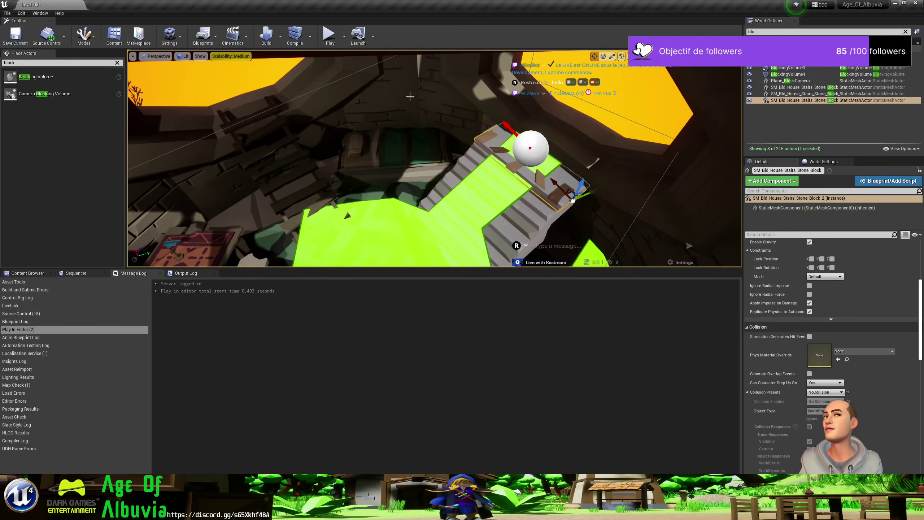
pyautogui.moveTo(433, 156); pyautogui.dragTo(432, 157, button='right')
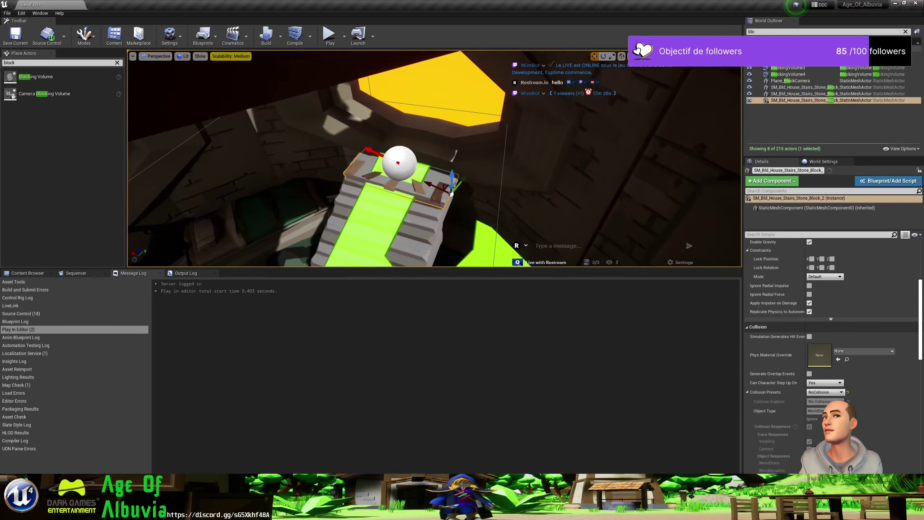
pyautogui.moveTo(36, 76); pyautogui.dragTo(406, 146)
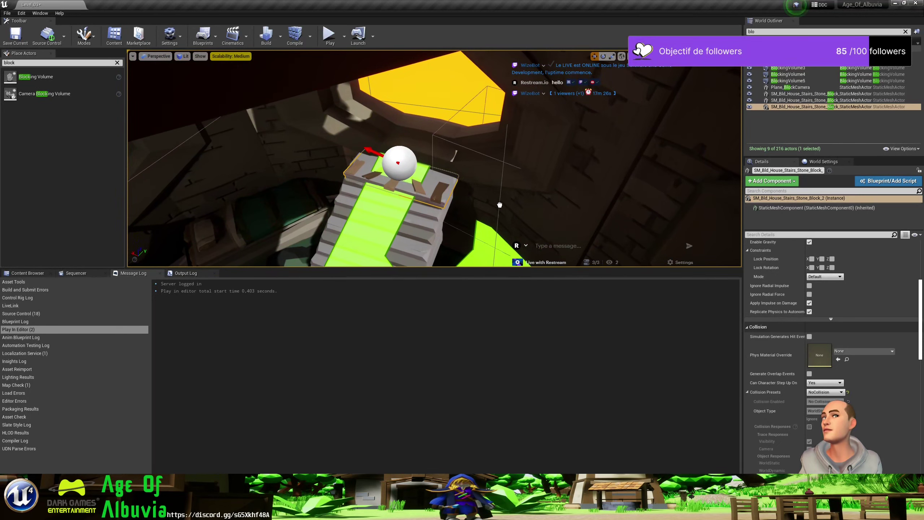
# Raise the new blocking volume, tilt it about -8.44°, and seat it on top of the stairs.
pyautogui.click(497, 150)
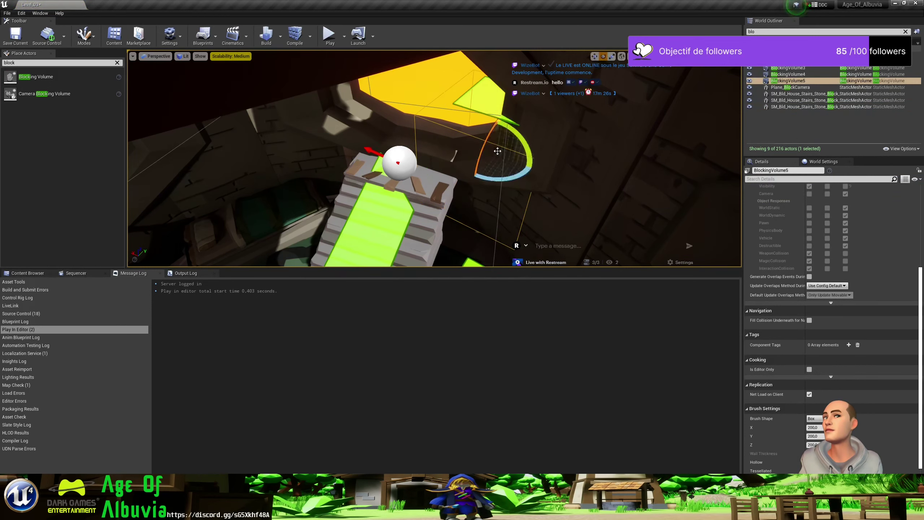
pyautogui.press('w')
pyautogui.moveTo(497, 150); pyautogui.dragTo(496, 146)
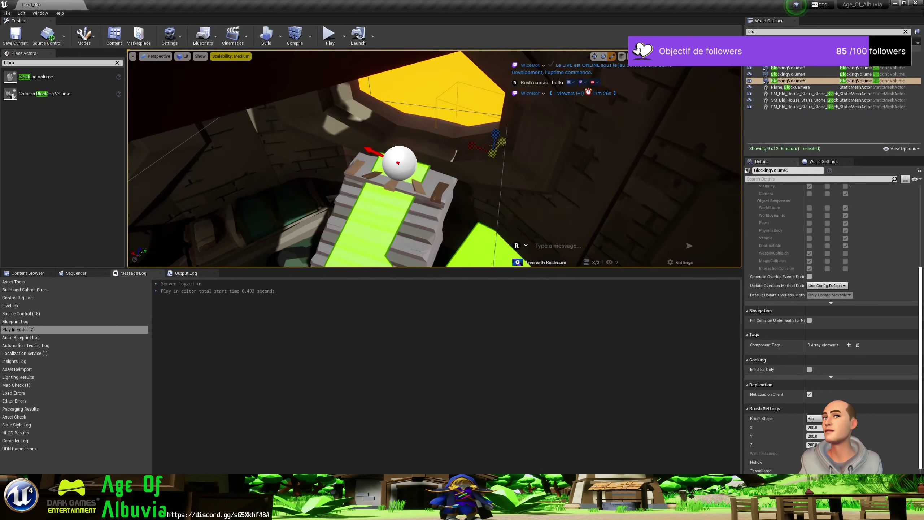
pyautogui.press('e')
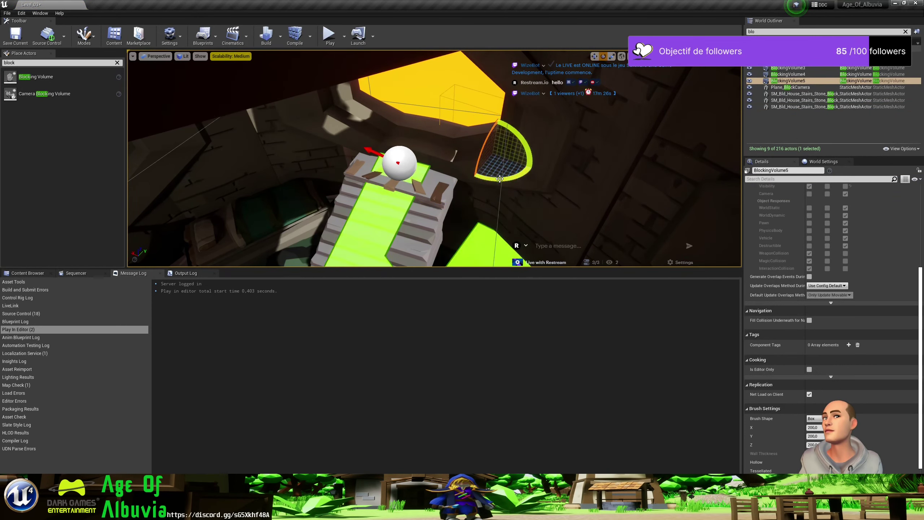
pyautogui.moveTo(502, 139)
pyautogui.mouseDown()
pyautogui.moveTo(455, 142)
pyautogui.moveTo(486, 154)
pyautogui.moveTo(408, 139)
pyautogui.moveTo(429, 133)
pyautogui.mouseUp()
pyautogui.press('w')
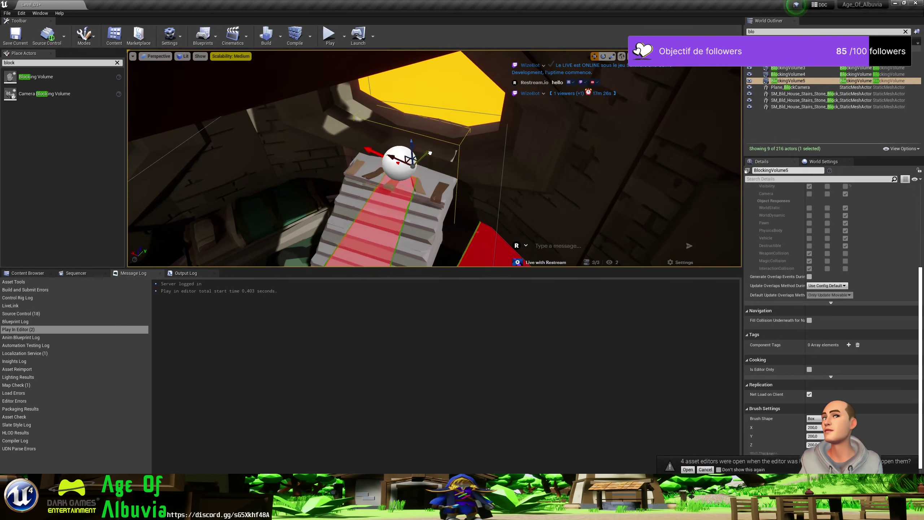
pyautogui.moveTo(440, 126)
pyautogui.mouseDown()
pyautogui.moveTo(425, 167)
pyautogui.moveTo(435, 156)
pyautogui.mouseUp()
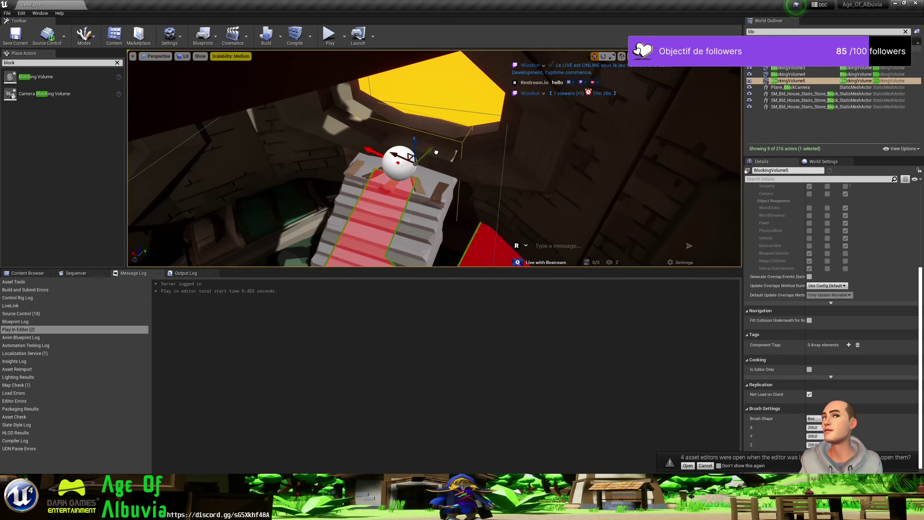
pyautogui.press('e')
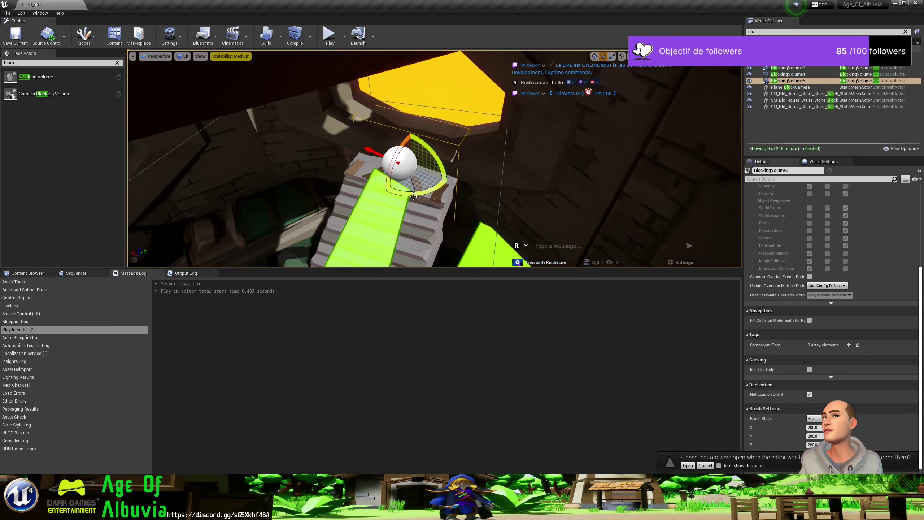
pyautogui.moveTo(435, 156); pyautogui.dragTo(430, 162)
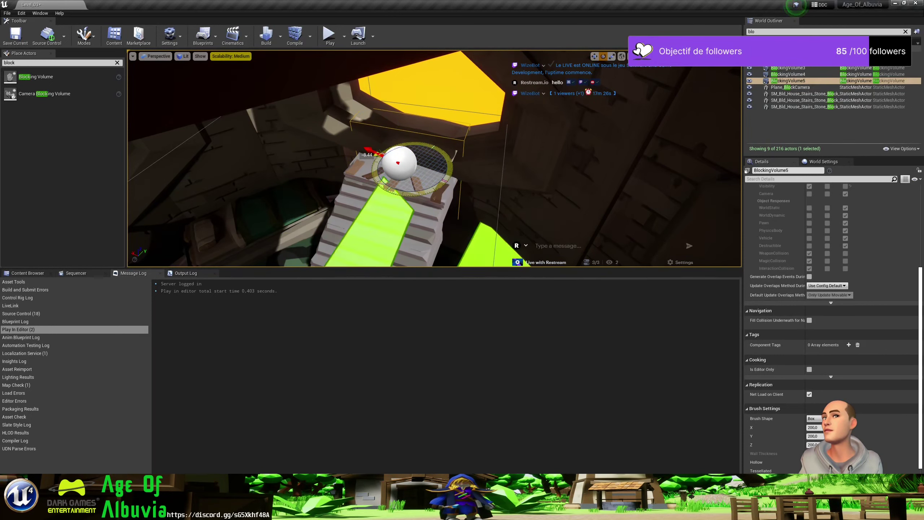
pyautogui.press('w')
pyautogui.moveTo(429, 149); pyautogui.dragTo(433, 147)
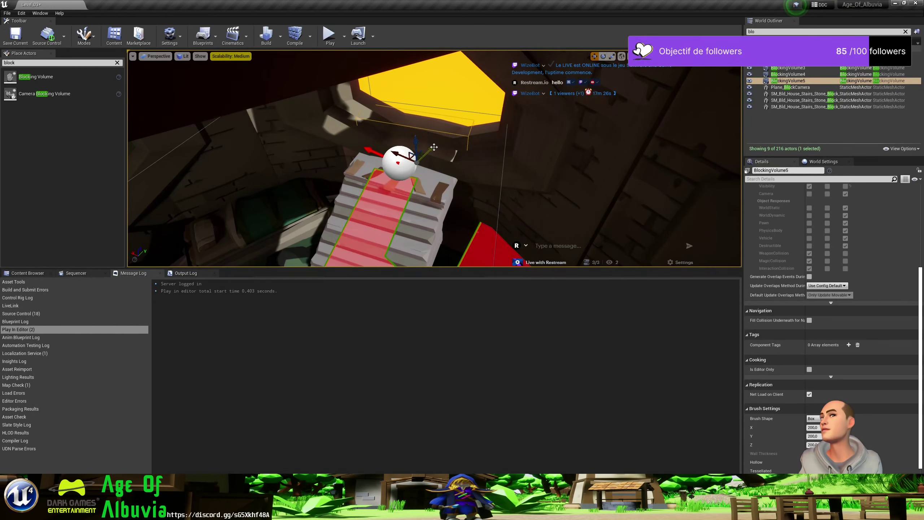
# Fine-tune the blocking volume's rotation and height above the stairs.
pyautogui.press('r')
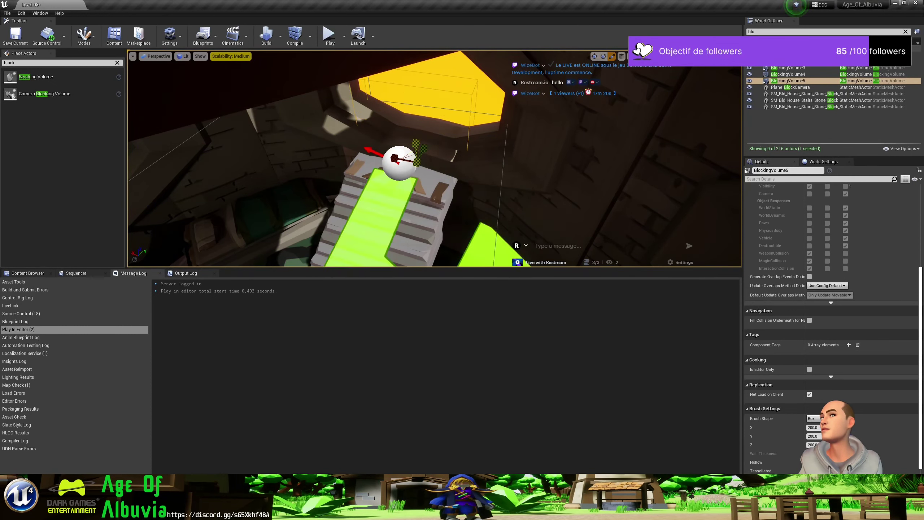
pyautogui.press('e')
pyautogui.moveTo(416, 140); pyautogui.dragTo(416, 138)
pyautogui.press('w')
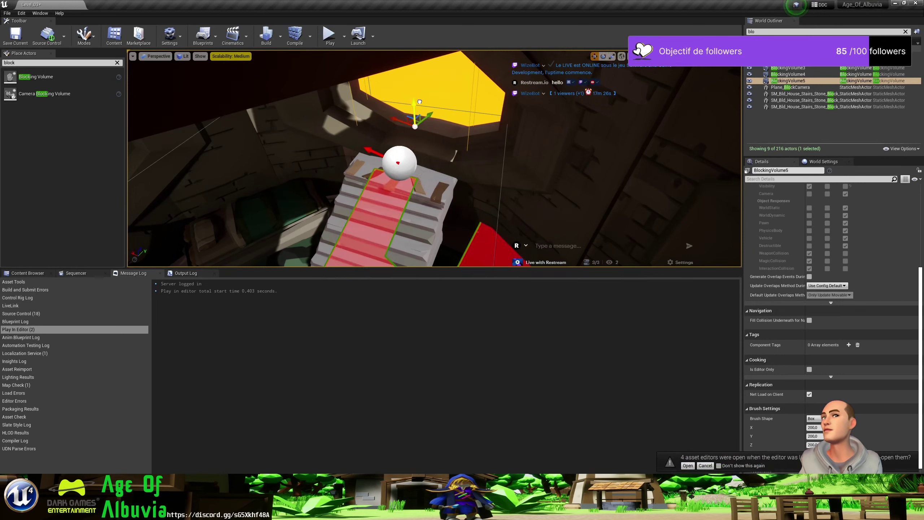
pyautogui.moveTo(417, 141); pyautogui.dragTo(417, 159)
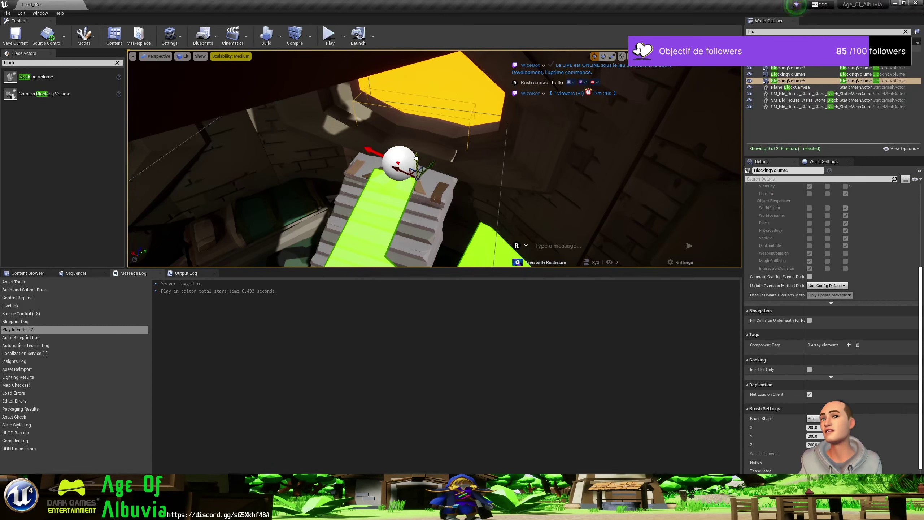
pyautogui.moveTo(416, 159)
pyautogui.mouseDown()
pyautogui.moveTo(413, 71)
pyautogui.moveTo(439, 125)
pyautogui.mouseUp()
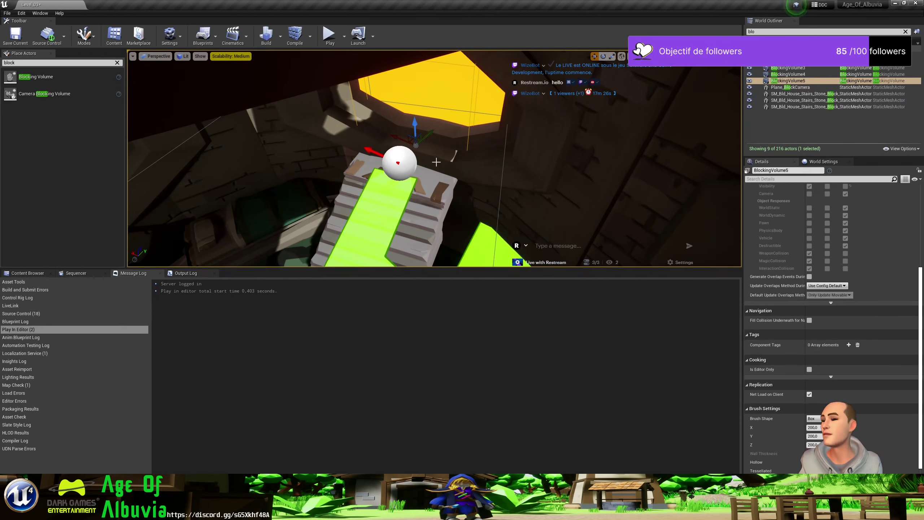
# Duplicate the volume, move the copy right, rotate it about 28° and resize it.
pyautogui.hotkey('ctrl', 'w')
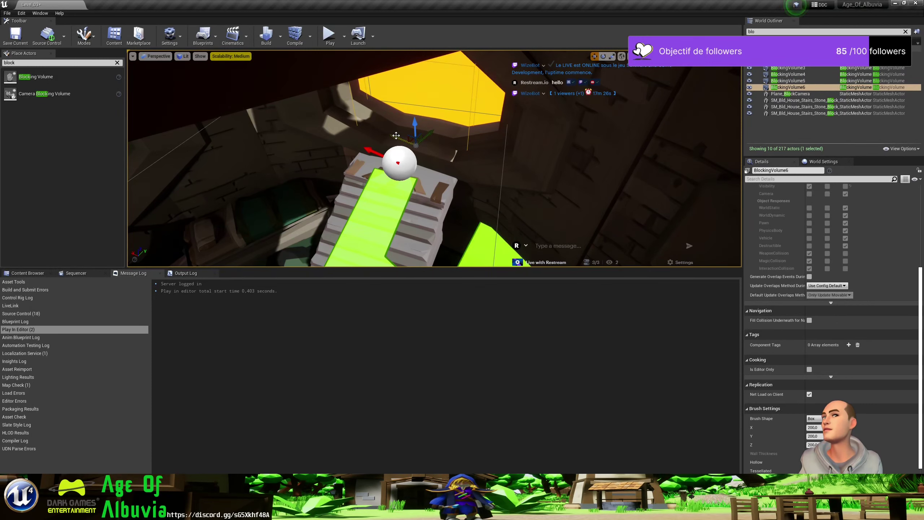
pyautogui.moveTo(396, 135); pyautogui.dragTo(506, 184)
pyautogui.press('e')
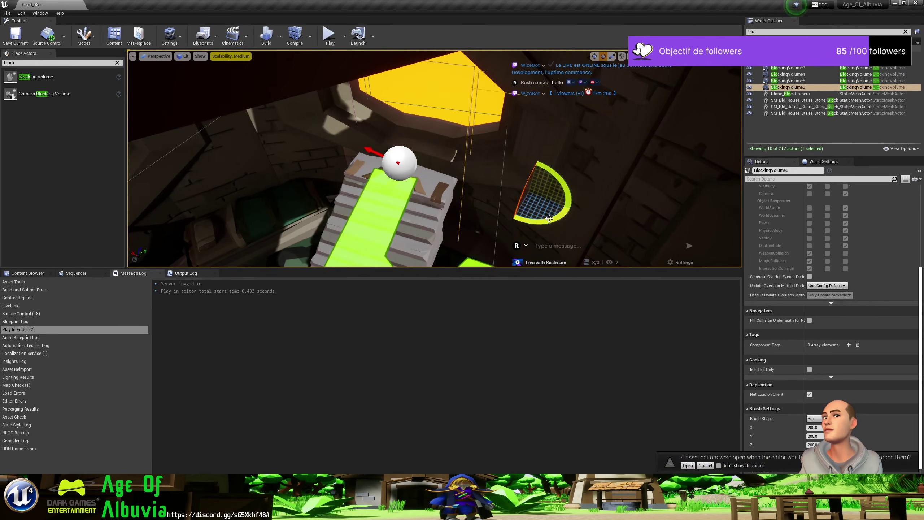
pyautogui.moveTo(549, 218)
pyautogui.mouseDown()
pyautogui.moveTo(562, 205)
pyautogui.moveTo(550, 186)
pyautogui.mouseUp()
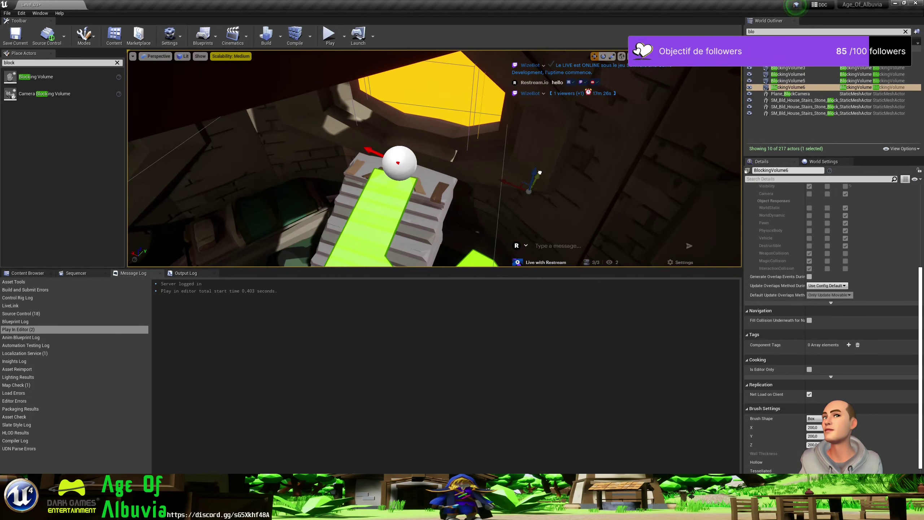
pyautogui.press('r')
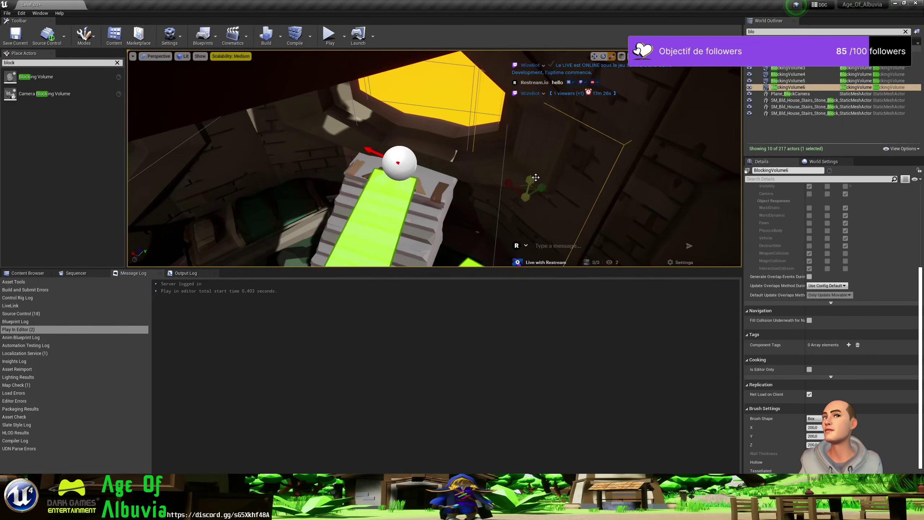
pyautogui.moveTo(535, 178); pyautogui.dragTo(538, 175)
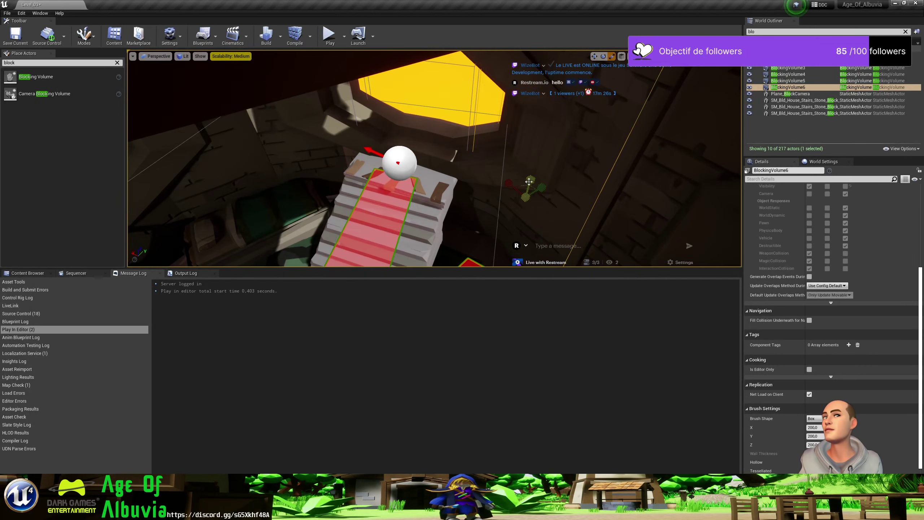
pyautogui.moveTo(529, 181); pyautogui.dragTo(523, 171, button='right')
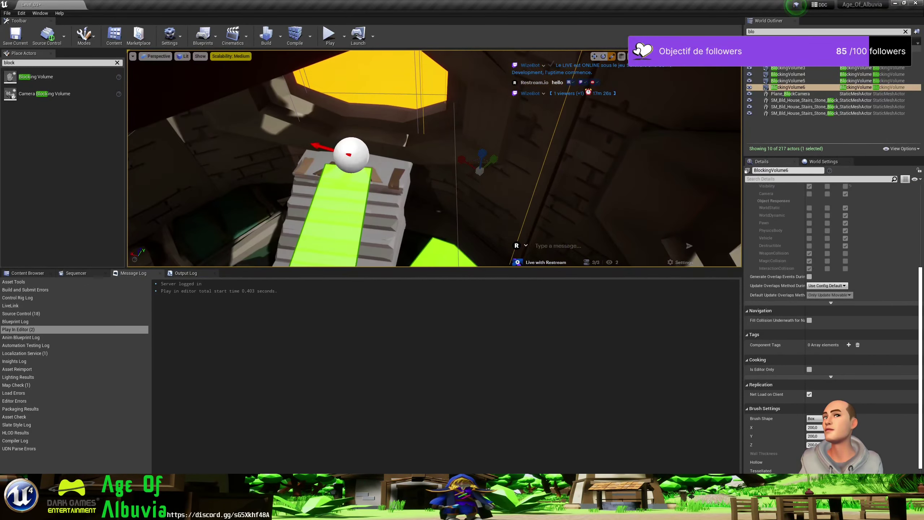
pyautogui.moveTo(538, 206); pyautogui.dragTo(538, 206, button='right')
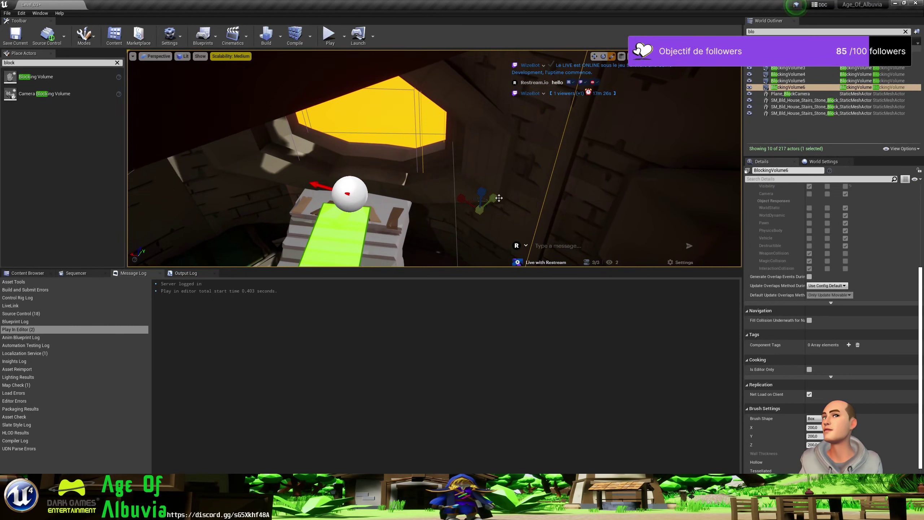
pyautogui.moveTo(459, 203); pyautogui.dragTo(458, 202)
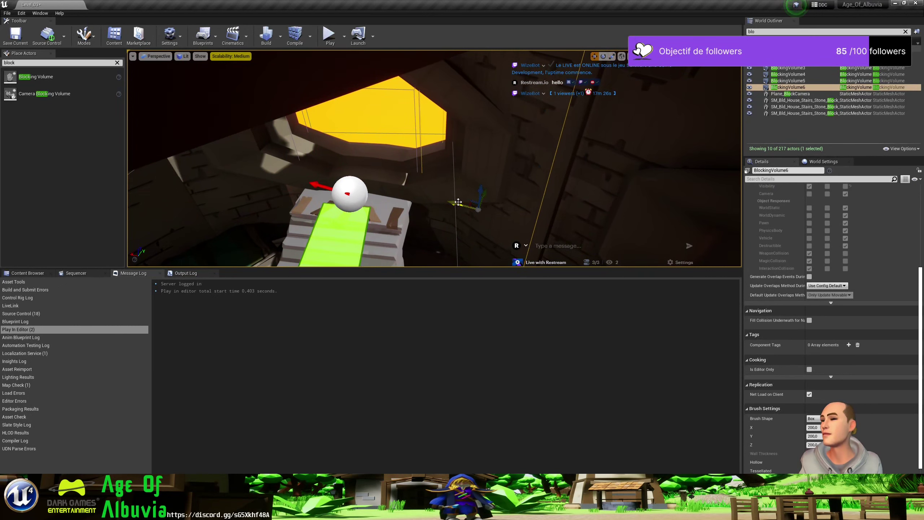
# Make another copy, rotate it to about -25°, and place it up-left above the stairs.
pyautogui.keyDown('alt'); pyautogui.moveTo(458, 203); pyautogui.dragTo(245, 189); pyautogui.keyUp('alt')
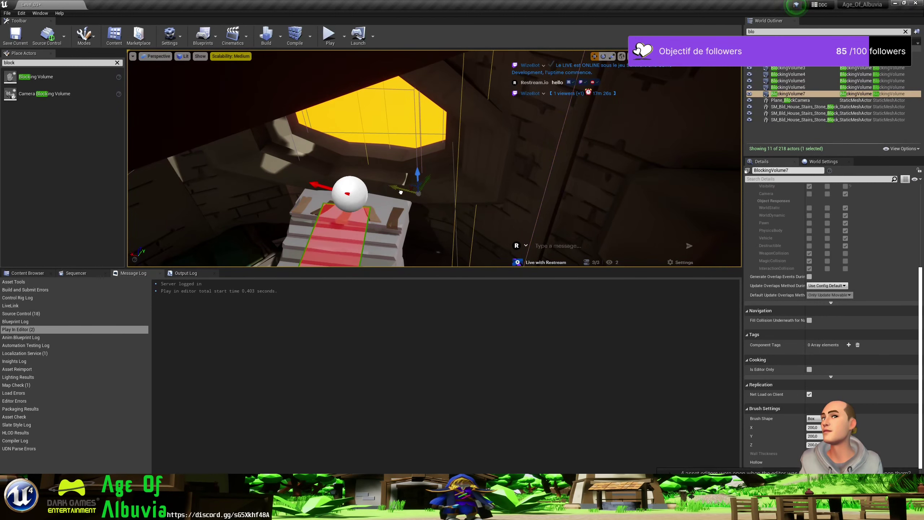
pyautogui.press('e')
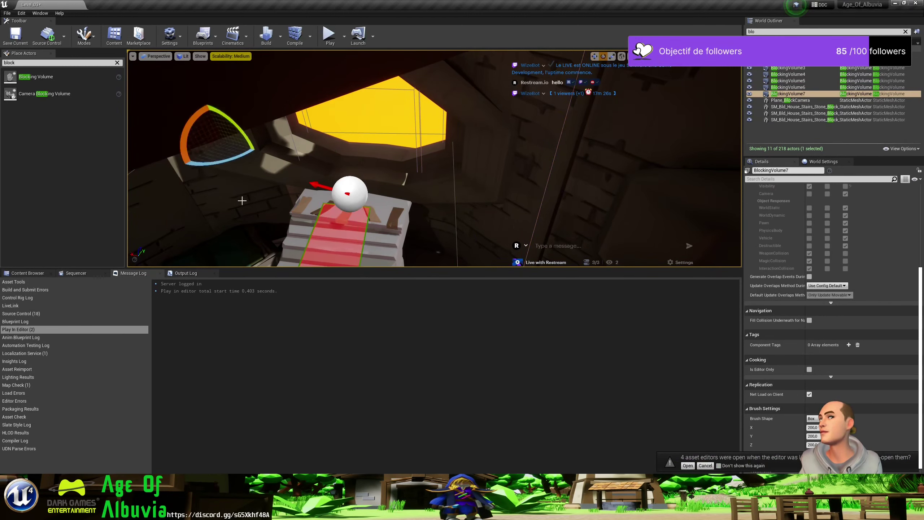
pyautogui.moveTo(227, 175)
pyautogui.mouseDown()
pyautogui.moveTo(204, 171)
pyautogui.moveTo(215, 157)
pyautogui.mouseUp()
pyautogui.press('w')
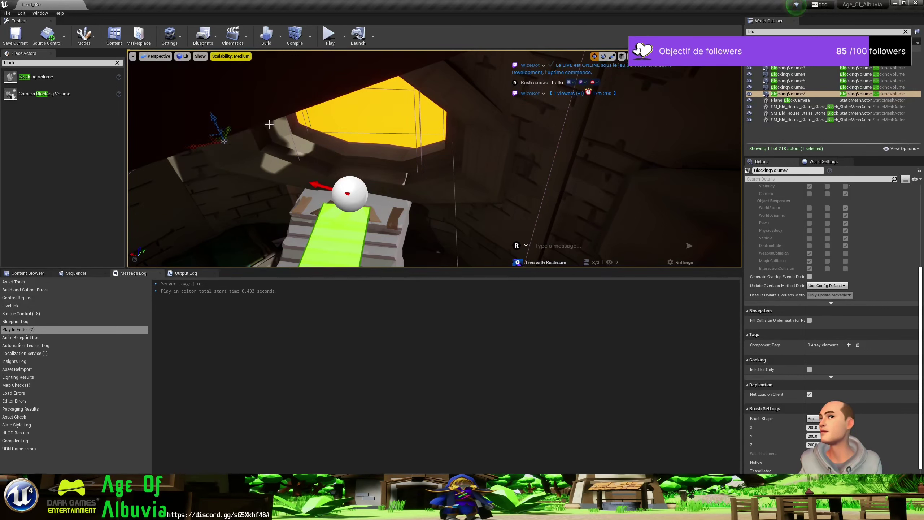
pyautogui.moveTo(235, 129)
pyautogui.mouseDown()
pyautogui.moveTo(230, 164)
pyautogui.moveTo(180, 206)
pyautogui.moveTo(270, 196)
pyautogui.mouseUp()
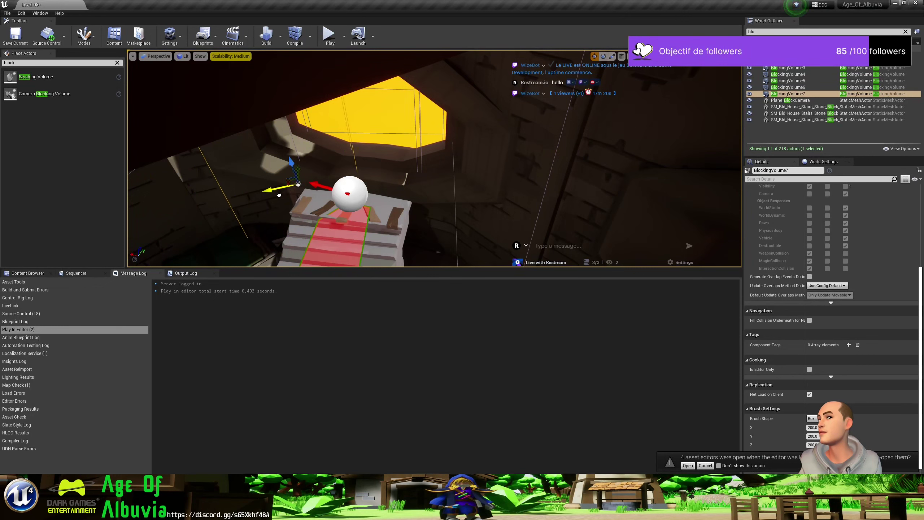
pyautogui.moveTo(269, 196); pyautogui.dragTo(255, 199)
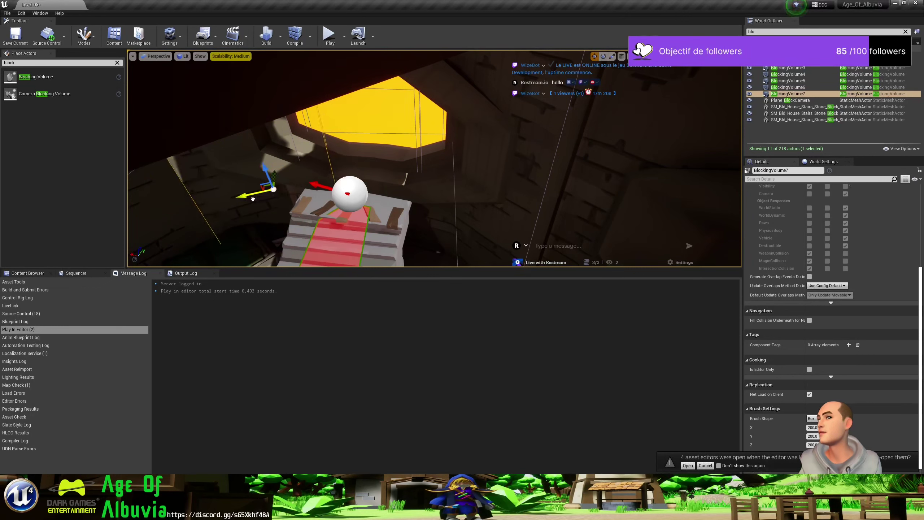
pyautogui.press('e')
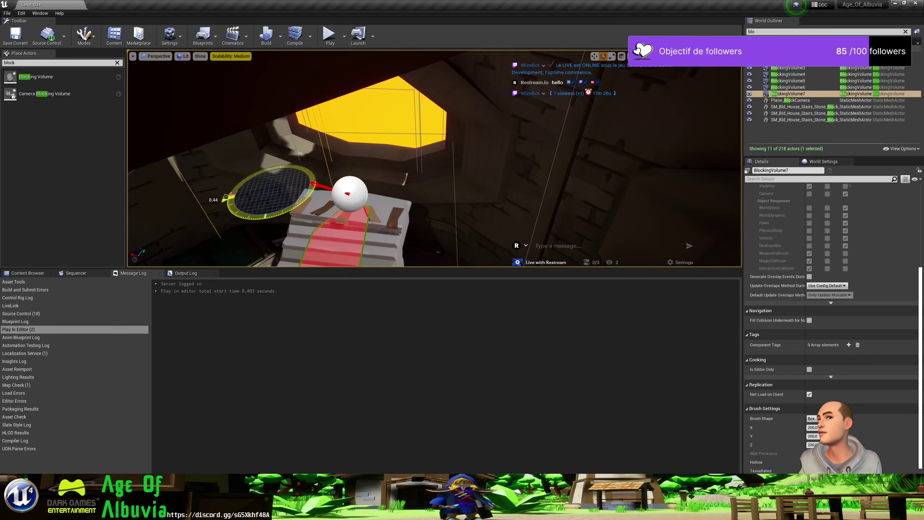
pyautogui.press('w')
pyautogui.press('w')
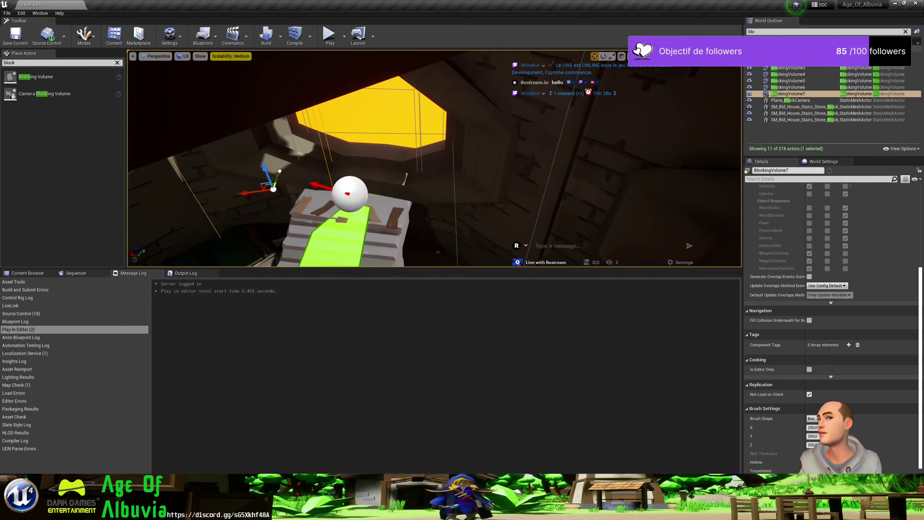
pyautogui.moveTo(280, 171); pyautogui.dragTo(279, 161)
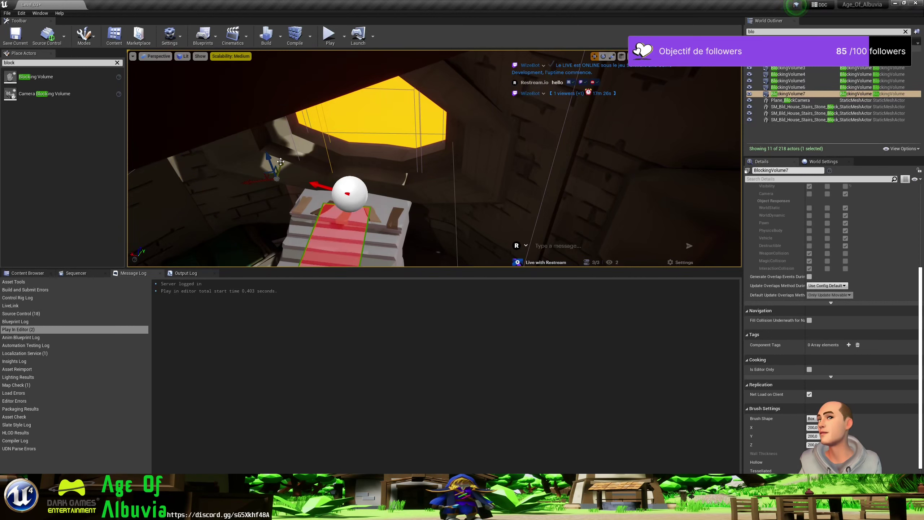
# Narrow the blocking volume from one side with the scale gizmo, then start a play test.
pyautogui.press('e')
pyautogui.press('r')
pyautogui.press('e')
pyautogui.press('r')
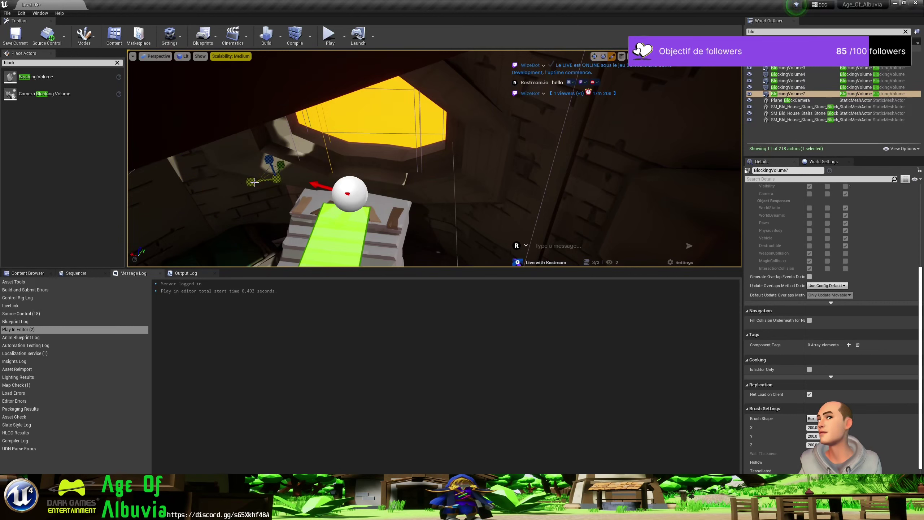
pyautogui.moveTo(253, 182); pyautogui.dragTo(262, 182)
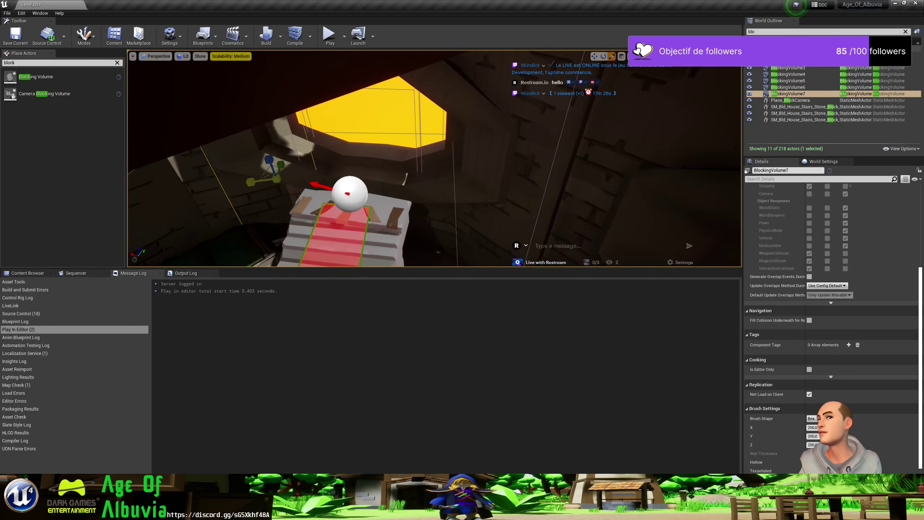
pyautogui.moveTo(255, 183); pyautogui.dragTo(250, 182)
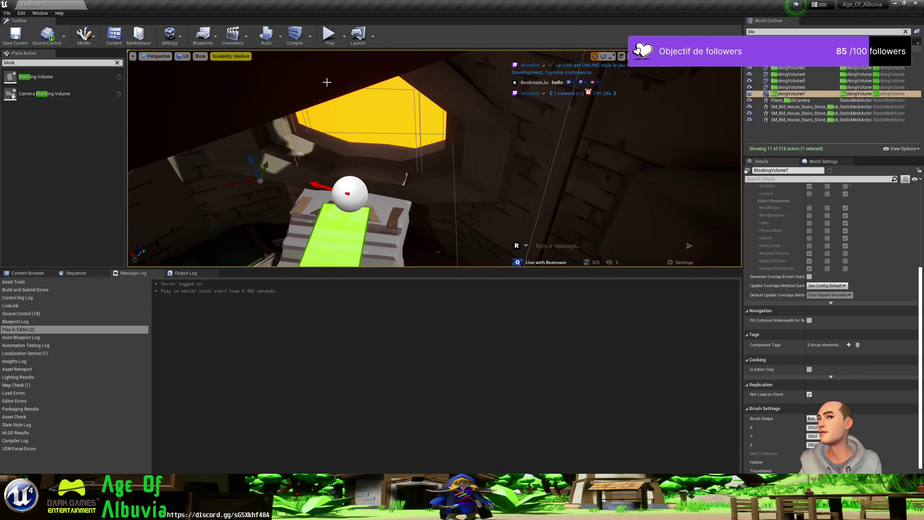
pyautogui.click(331, 37)
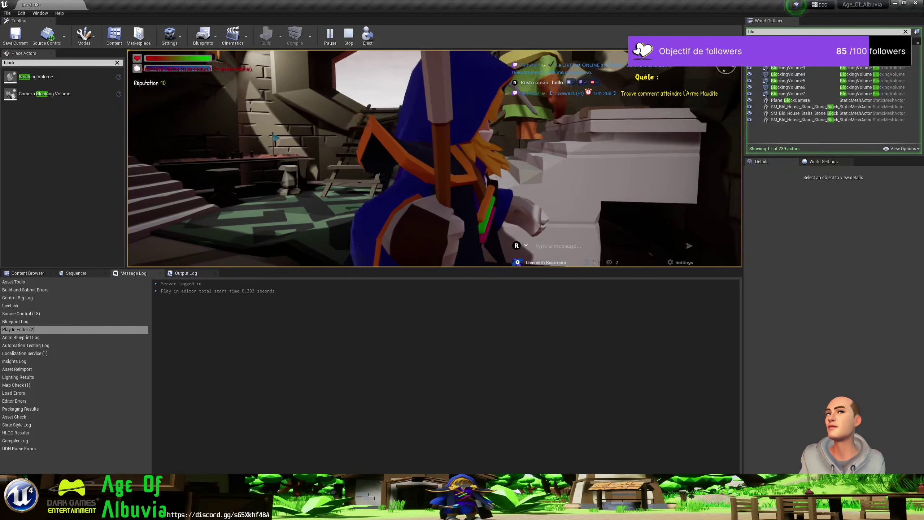
# End the Play In Editor session after trying the stair area.
pyautogui.press('Escape')
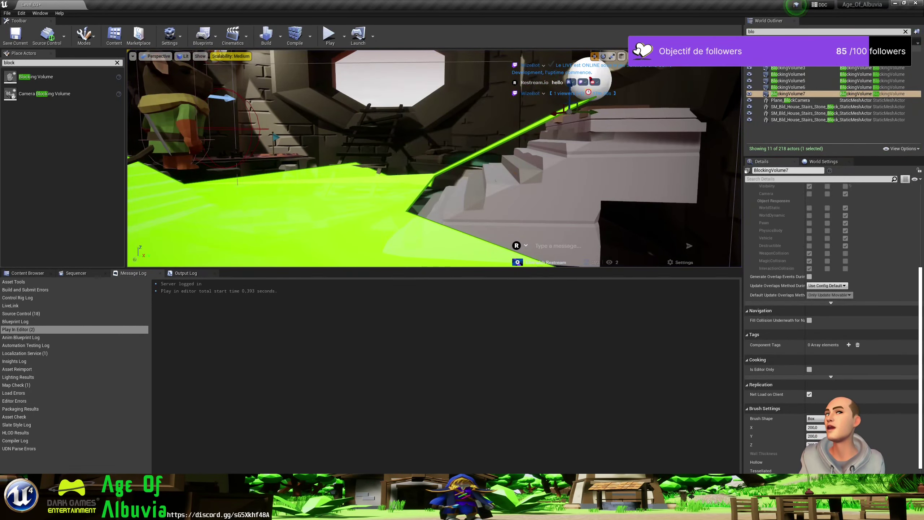
# Move the three stone stair blocks and the brown plank left together, then start another playtest.
pyautogui.click(516, 243)
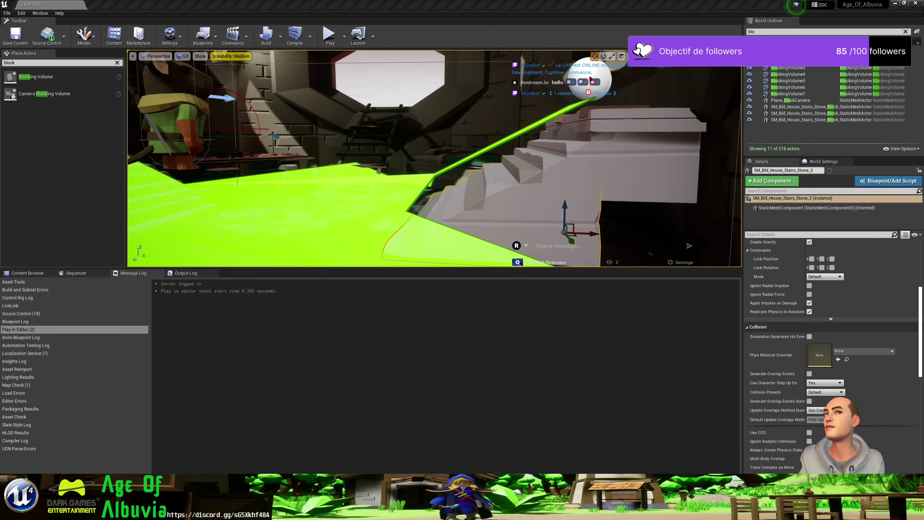
pyautogui.moveTo(546, 163); pyautogui.dragTo(567, 197, button='right')
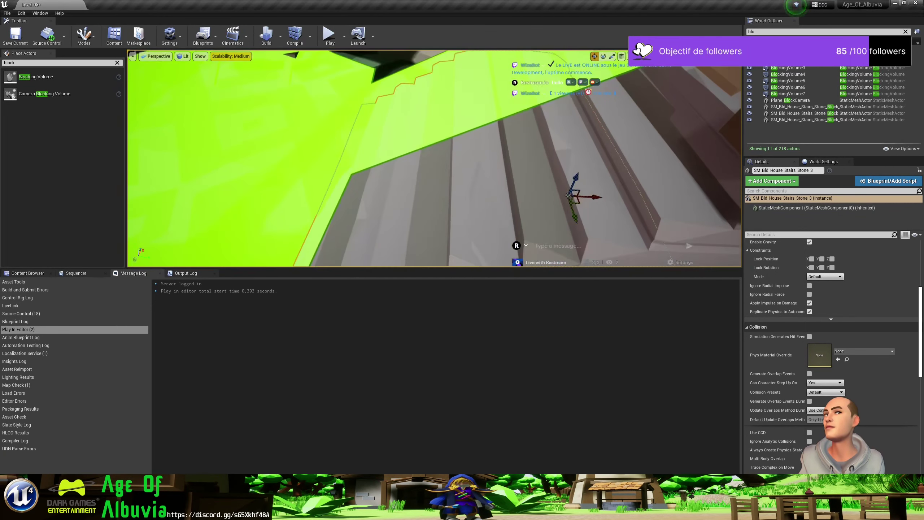
pyautogui.scroll(-3, 628, 173)
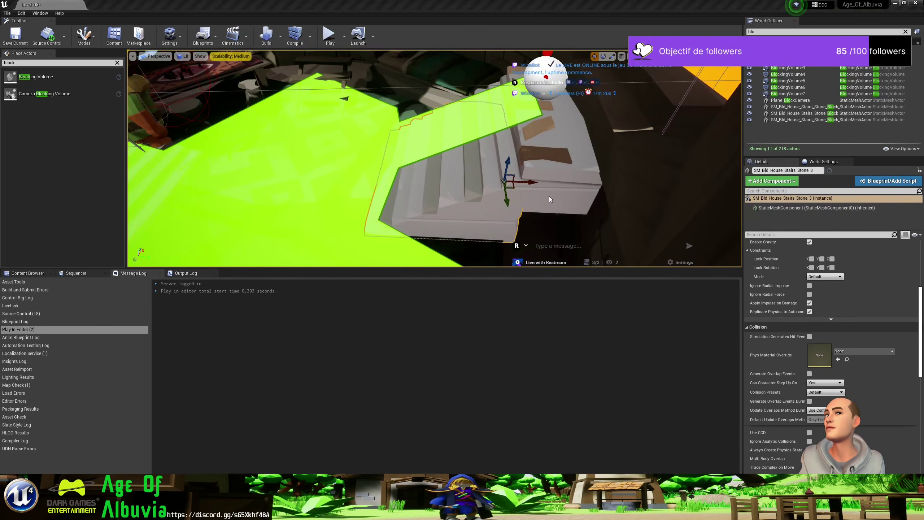
pyautogui.click(552, 172)
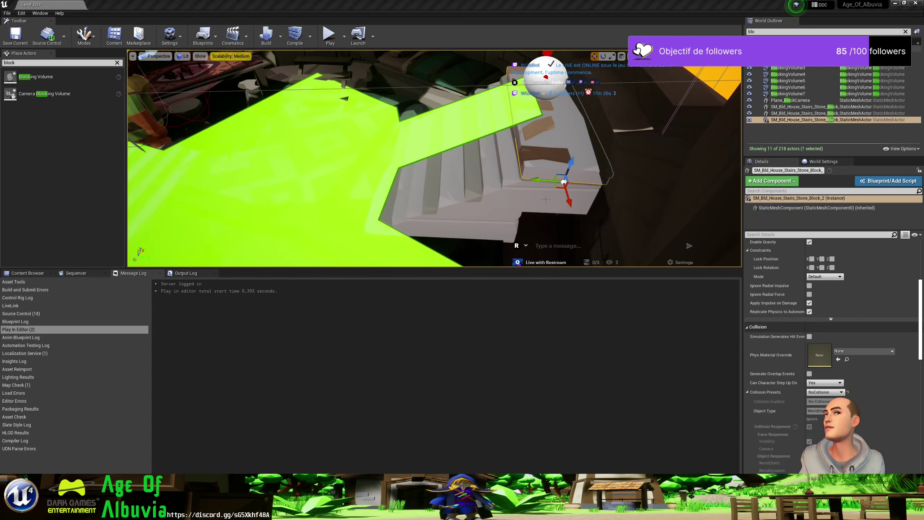
pyautogui.keyDown('ctrl'); pyautogui.click(587, 153); pyautogui.keyUp('ctrl')
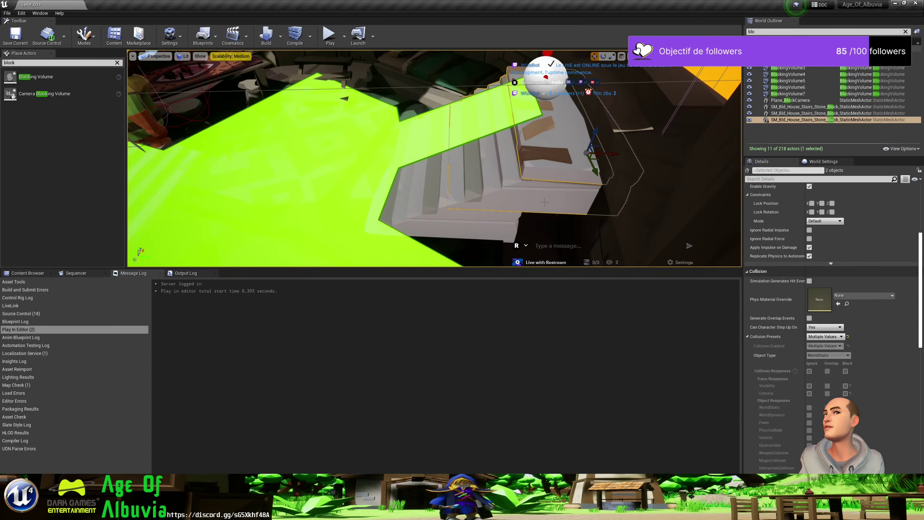
pyautogui.keyDown('ctrl'); pyautogui.click(479, 231); pyautogui.keyUp('ctrl')
pyautogui.keyDown('ctrl'); pyautogui.click(546, 154); pyautogui.keyUp('ctrl')
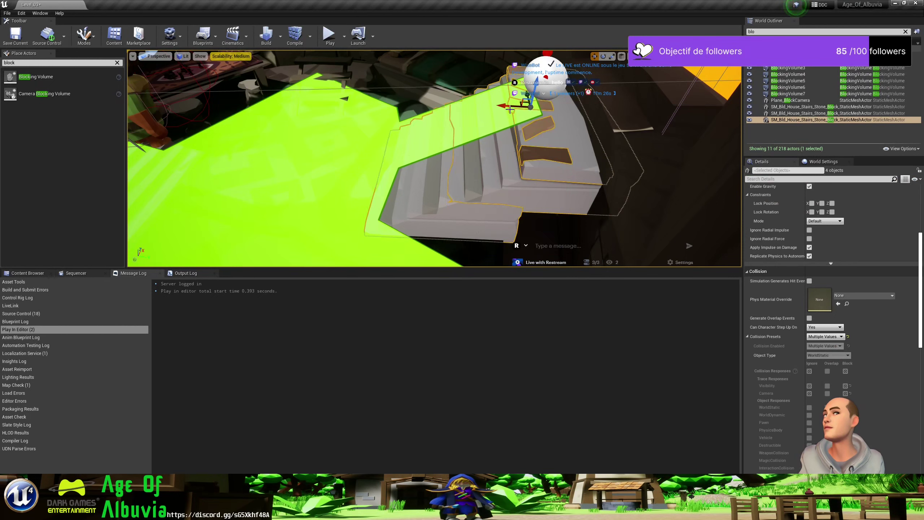
pyautogui.moveTo(509, 107)
pyautogui.mouseDown()
pyautogui.moveTo(490, 112)
pyautogui.moveTo(535, 119)
pyautogui.mouseUp()
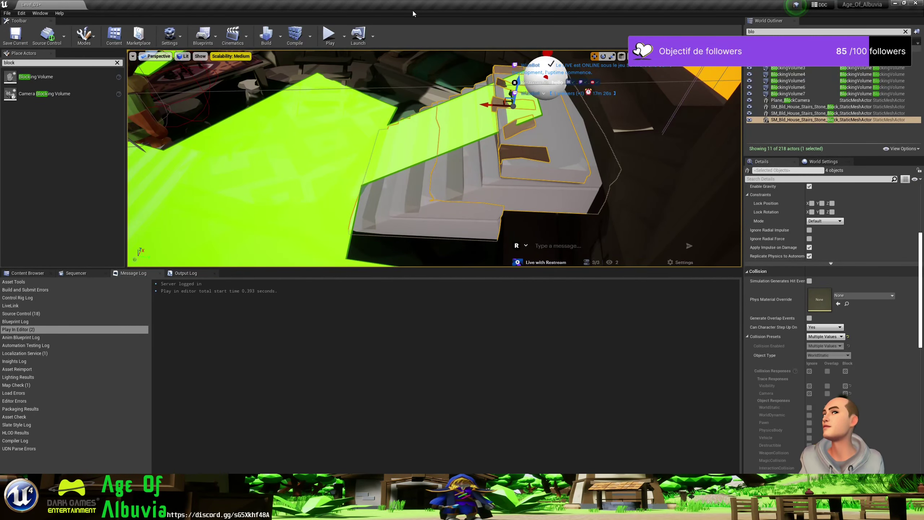
pyautogui.click(331, 36)
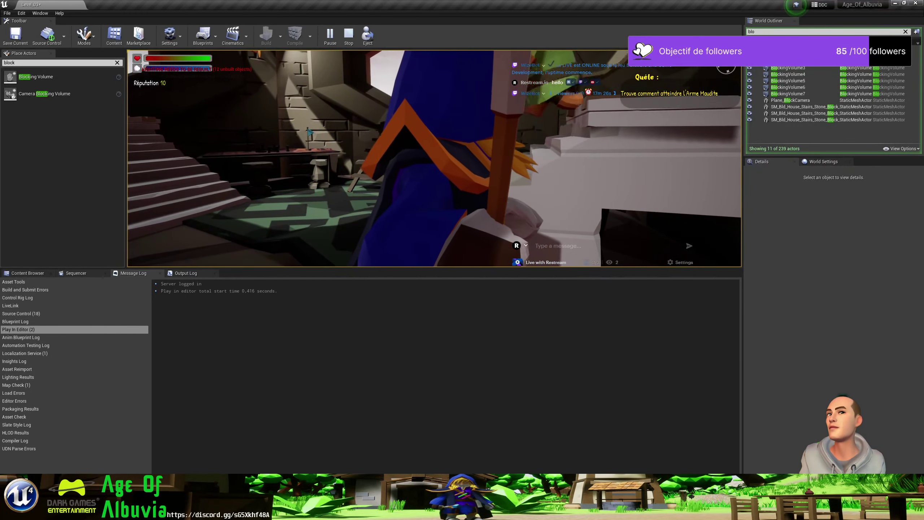
# Lower the top stair slab, slide it left into place, and start a new playtest.
pyautogui.press('Escape')
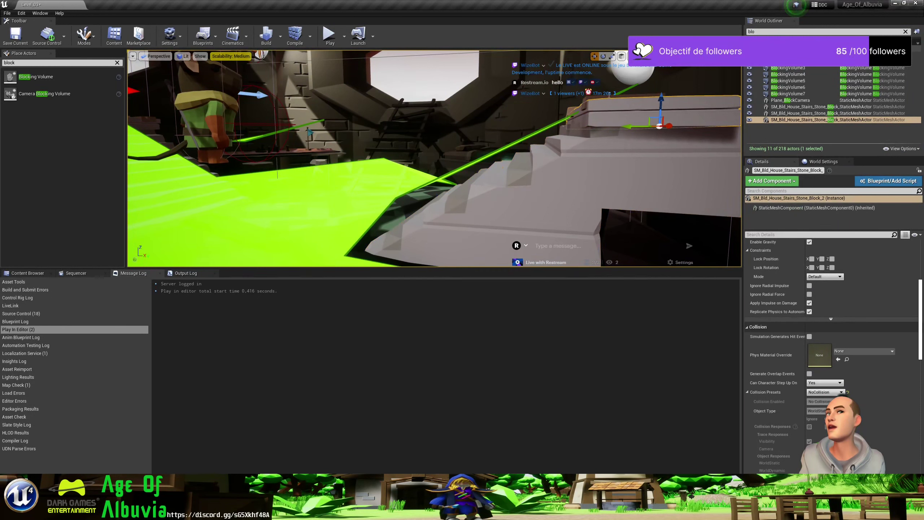
pyautogui.keyDown('ctrl'); pyautogui.click(594, 102); pyautogui.keyUp('ctrl')
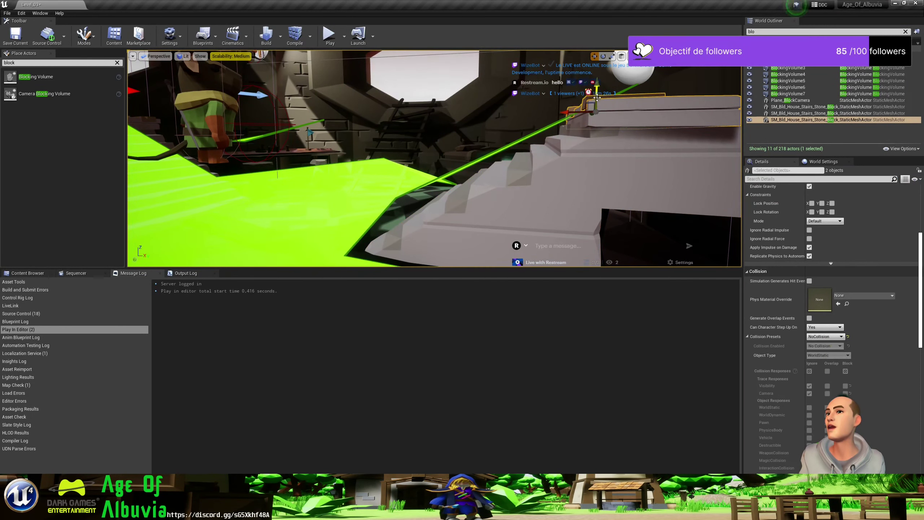
pyautogui.moveTo(599, 86); pyautogui.dragTo(597, 95)
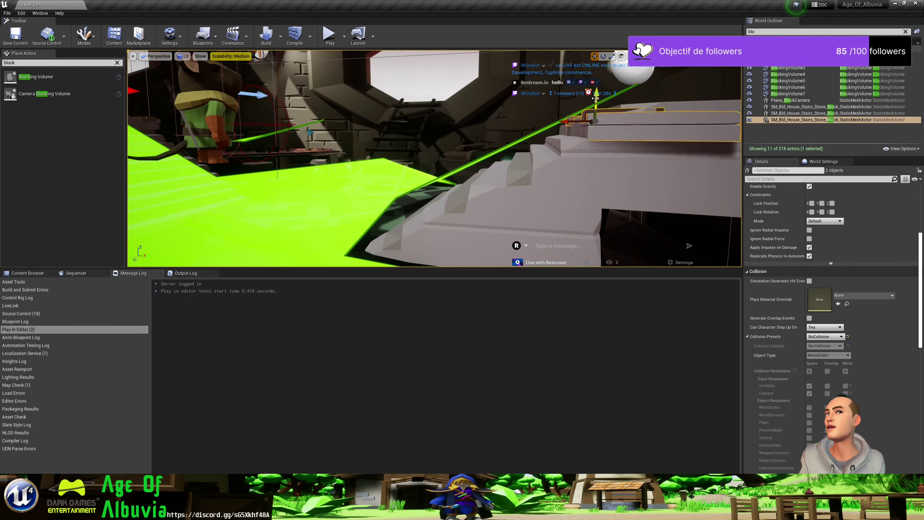
pyautogui.moveTo(567, 122); pyautogui.dragTo(549, 120)
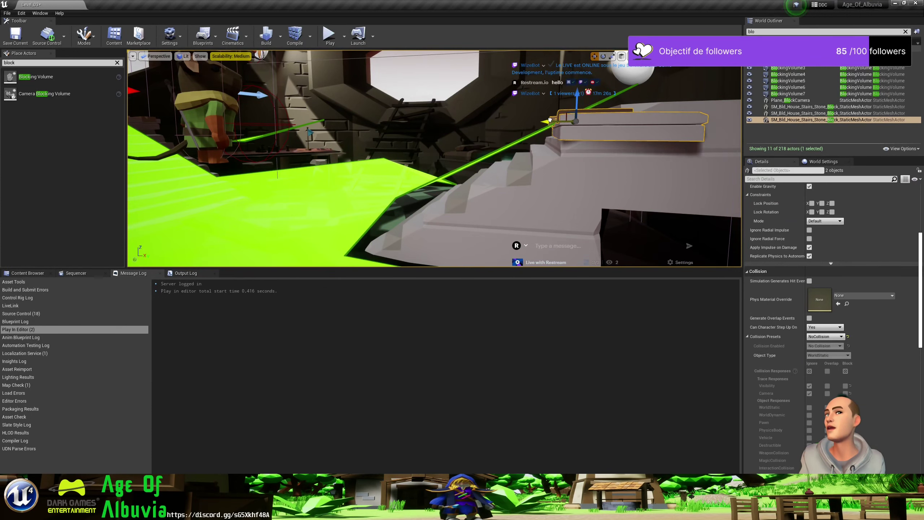
pyautogui.hotkey('alt', 'p')
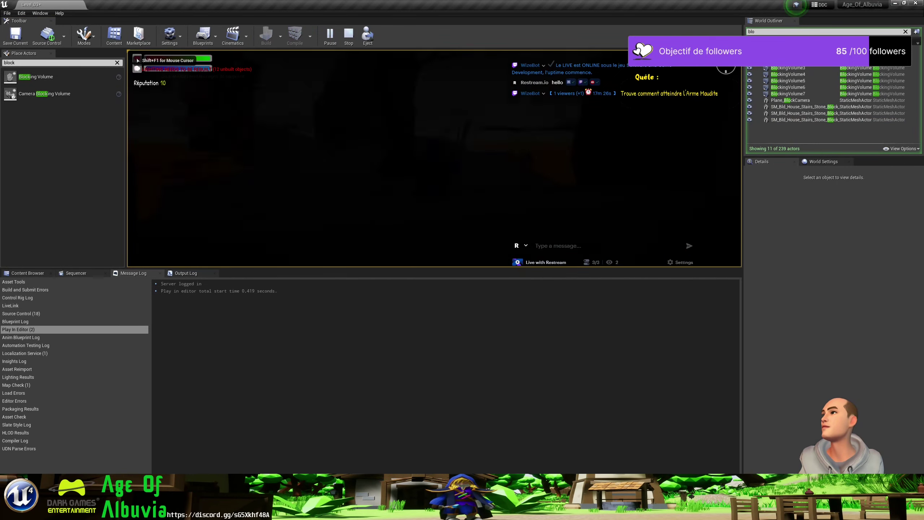
# Walk the mage into the tower, up the stone stairs, and up the ladder to the window.
pyautogui.press('w')
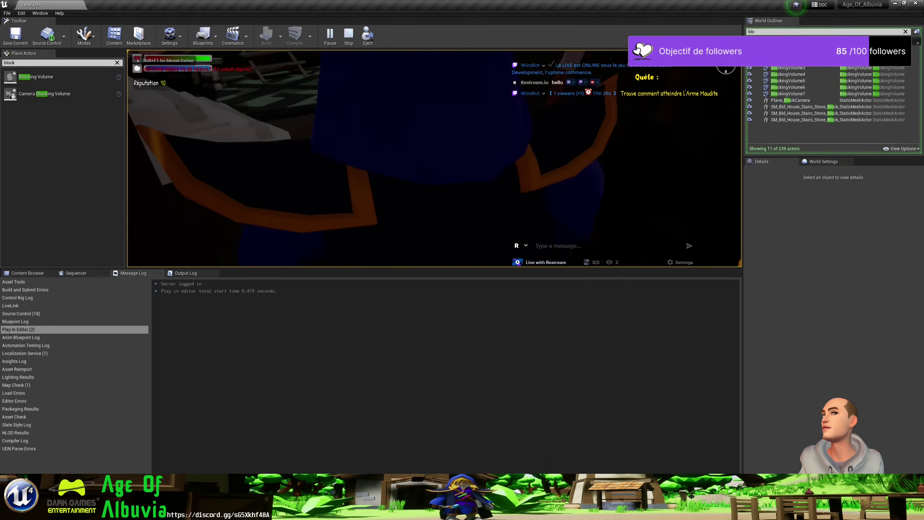
pyautogui.press('w')
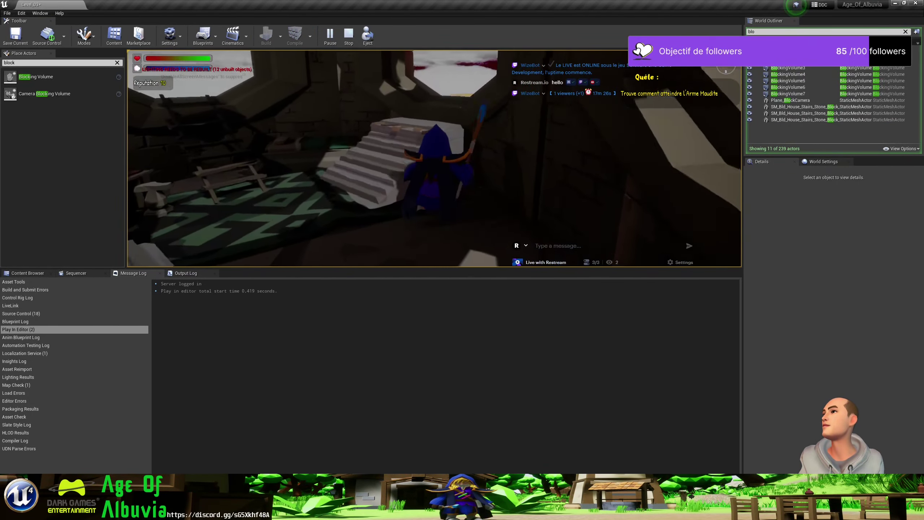
pyautogui.press('w')
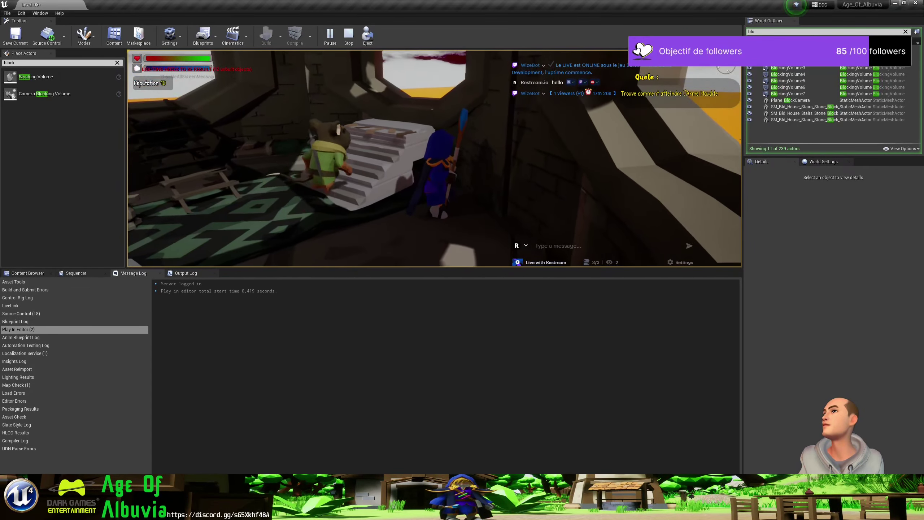
pyautogui.press('w')
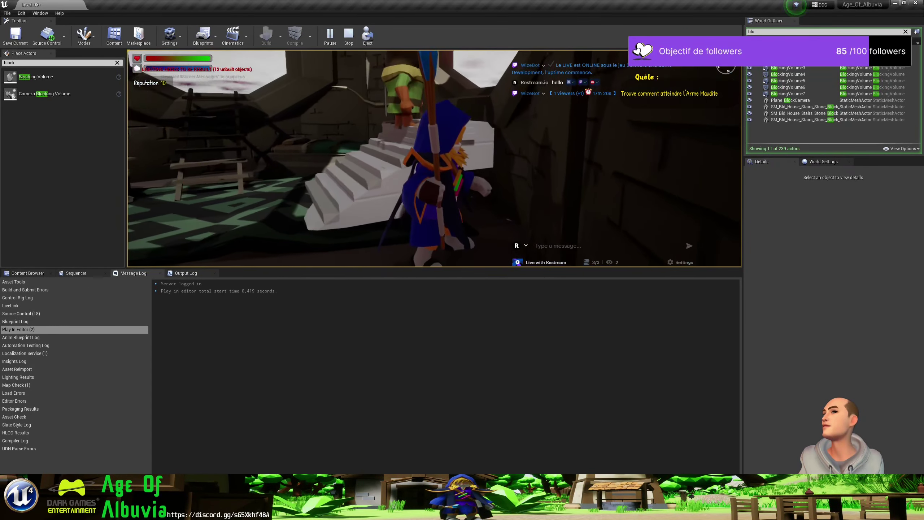
pyautogui.press('w')
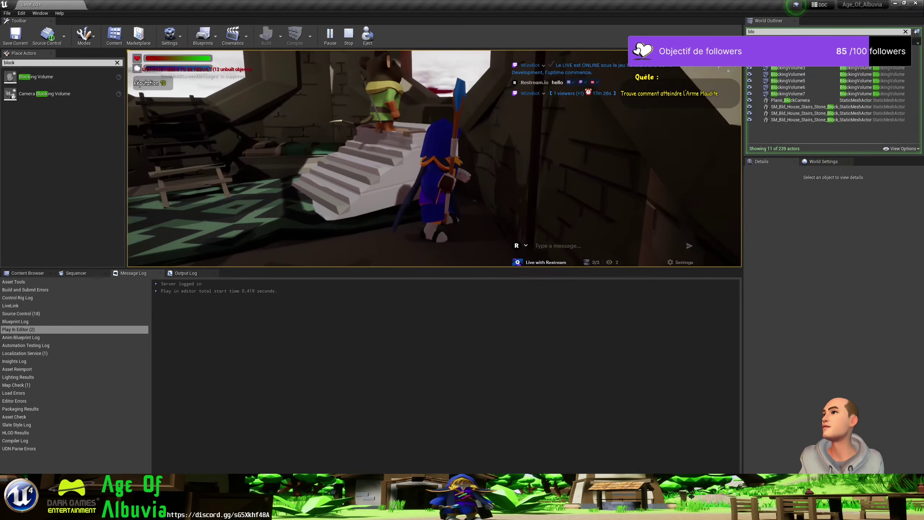
pyautogui.press('s')
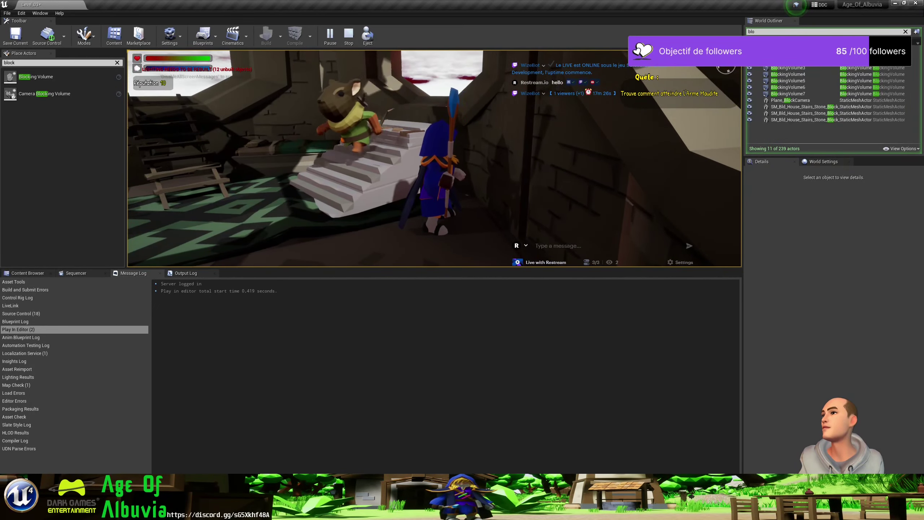
pyautogui.press('w')
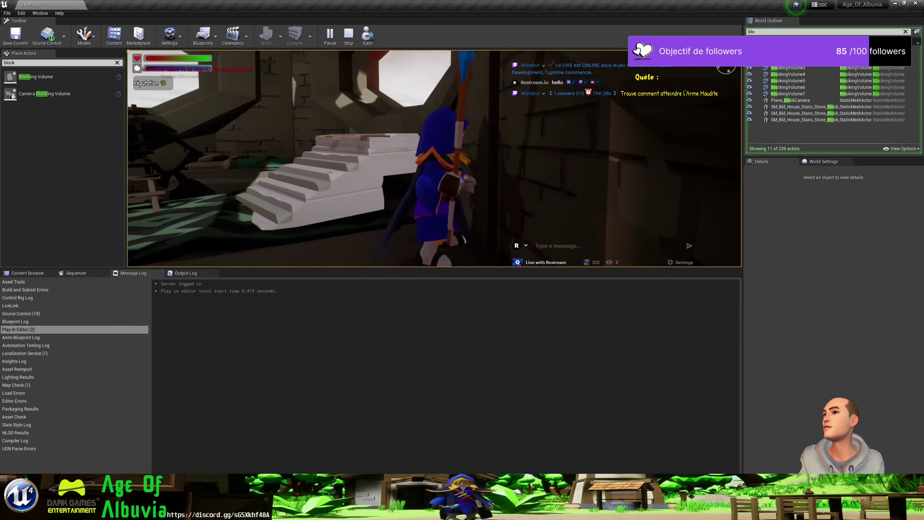
pyautogui.press('w')
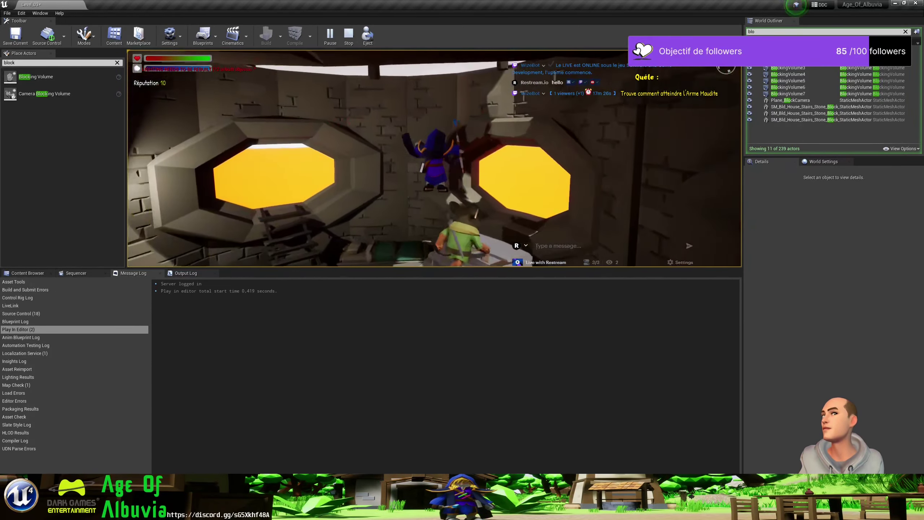
pyautogui.press('w')
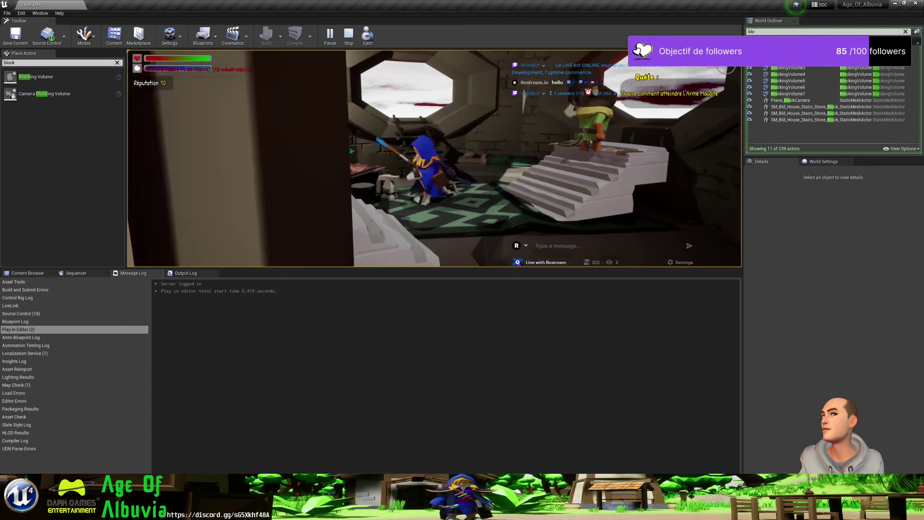
pyautogui.press('w')
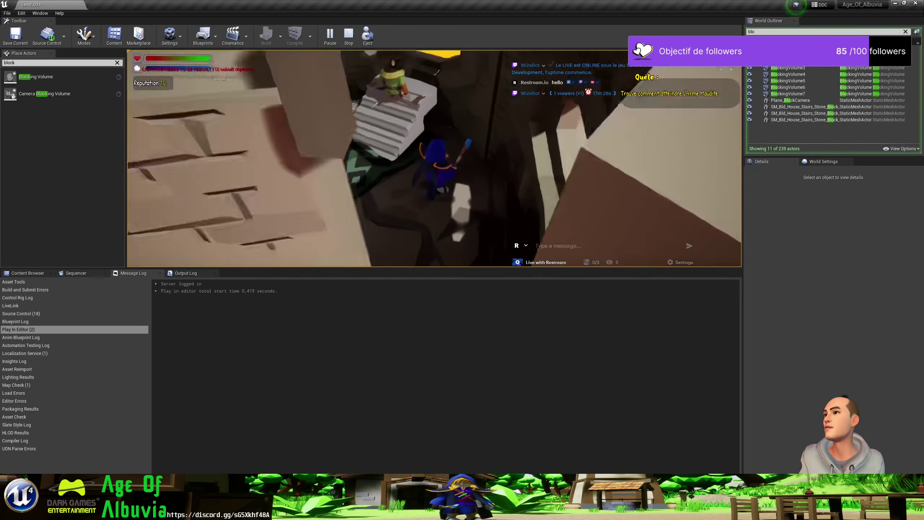
# Stop the play test and select BlockingVolume5 beneath the tower window.
pyautogui.press('Escape')
pyautogui.moveTo(461, 124); pyautogui.dragTo(462, 73, button='right')
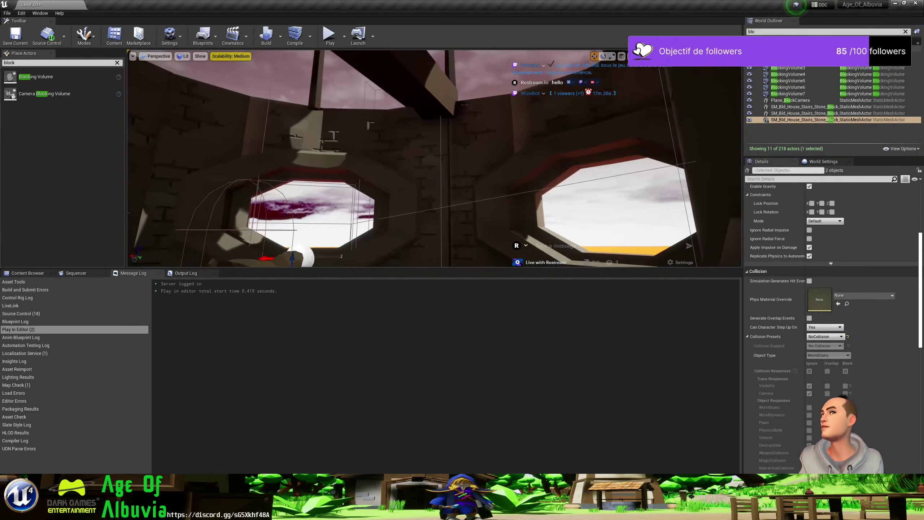
pyautogui.moveTo(427, 141)
pyautogui.mouseDown(button='right')
pyautogui.moveTo(428, 226)
pyautogui.moveTo(394, 199)
pyautogui.mouseUp(button='right')
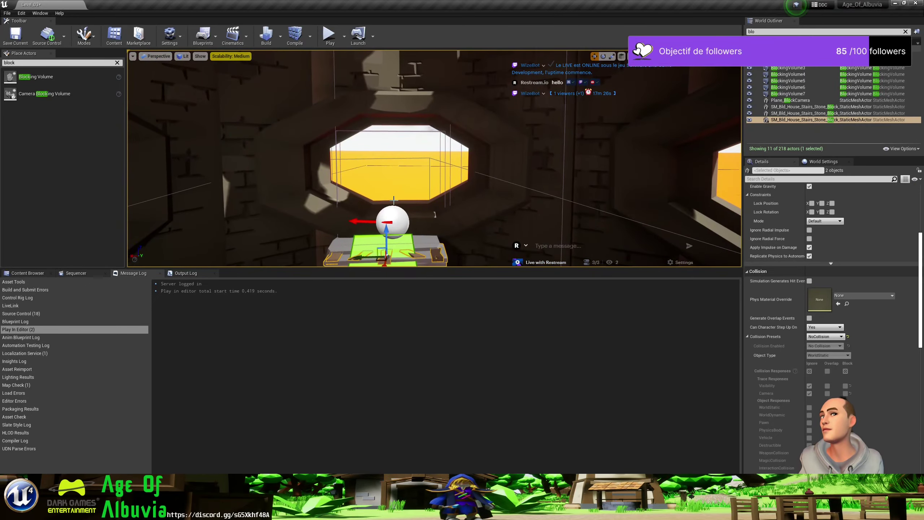
pyautogui.click(396, 130)
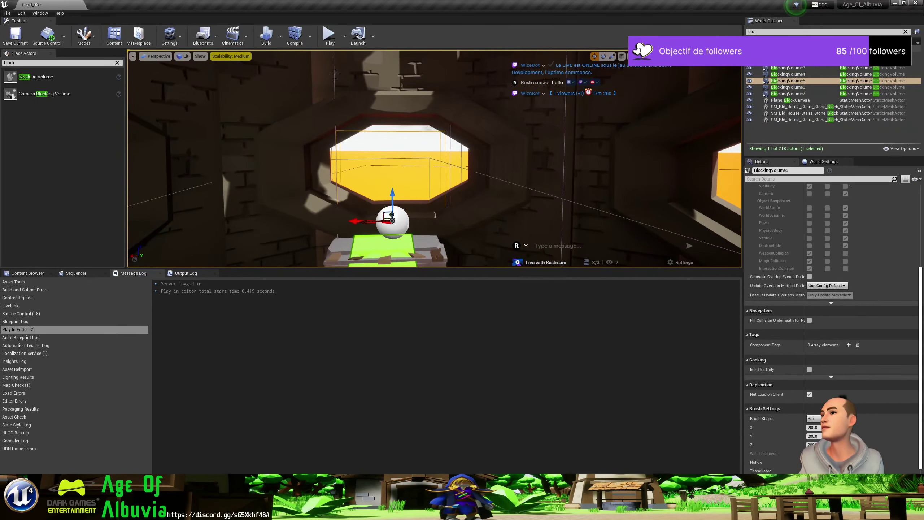
# Nudge BlockingVolume5 along its vertical axis under the window, then launch a play test.
pyautogui.click(396, 130)
pyautogui.moveTo(396, 130)
pyautogui.mouseDown(button='right')
pyautogui.moveTo(396, 91)
pyautogui.moveTo(412, 121)
pyautogui.mouseUp(button='right')
pyautogui.click(386, 139)
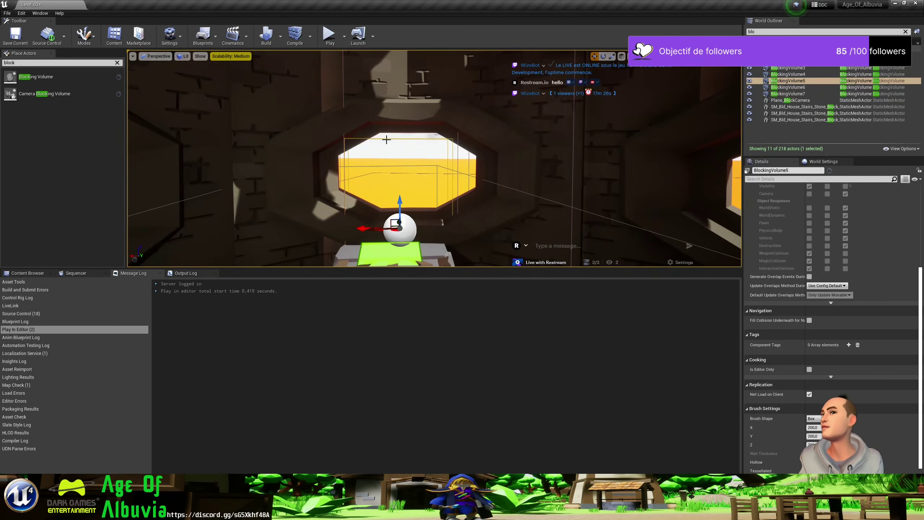
pyautogui.press('w')
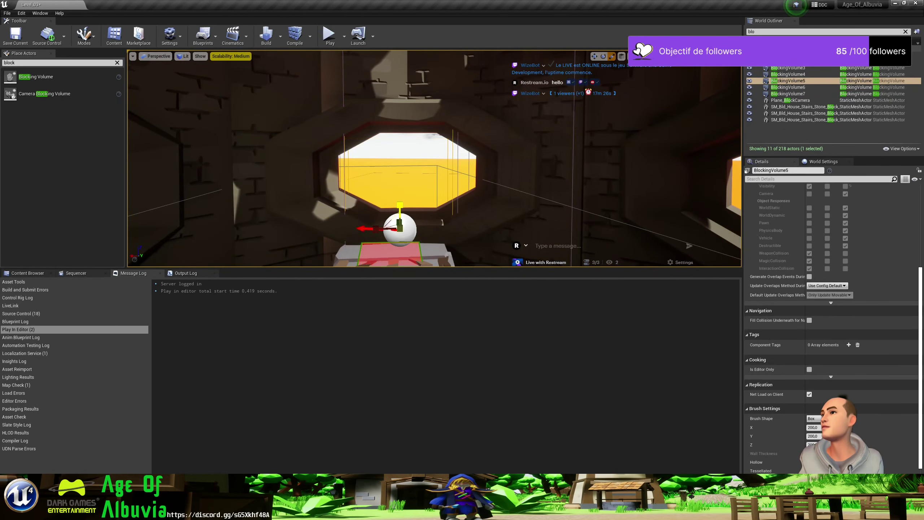
pyautogui.moveTo(402, 203); pyautogui.dragTo(414, 233, button='right')
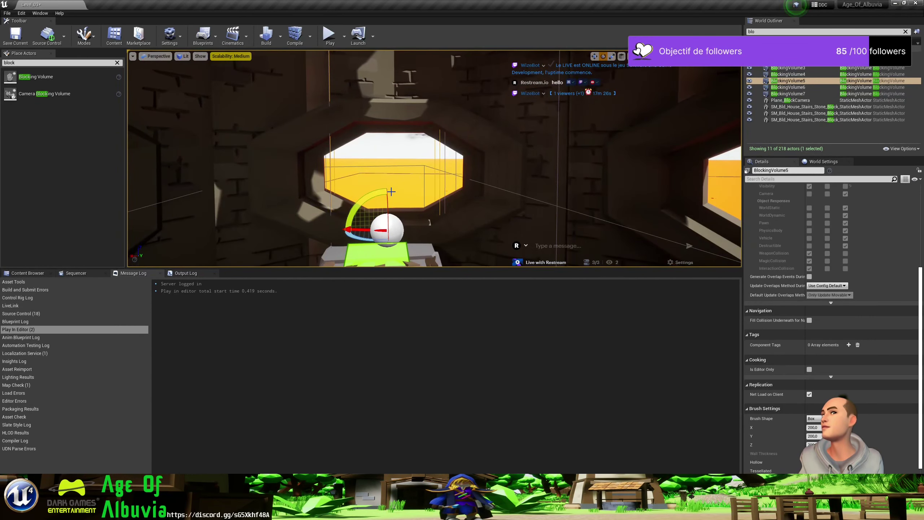
pyautogui.press('w')
pyautogui.moveTo(386, 205); pyautogui.dragTo(387, 206)
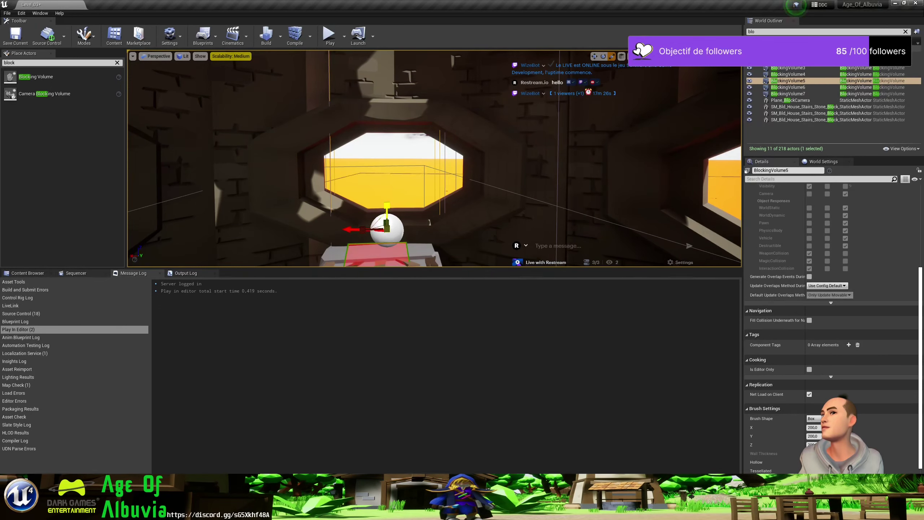
pyautogui.moveTo(417, 141); pyautogui.dragTo(417, 110, button='right')
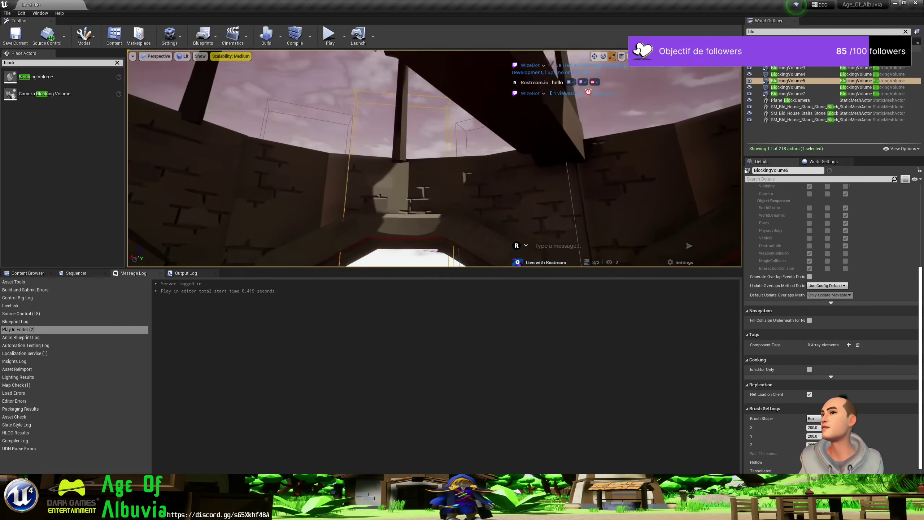
pyautogui.click(330, 37)
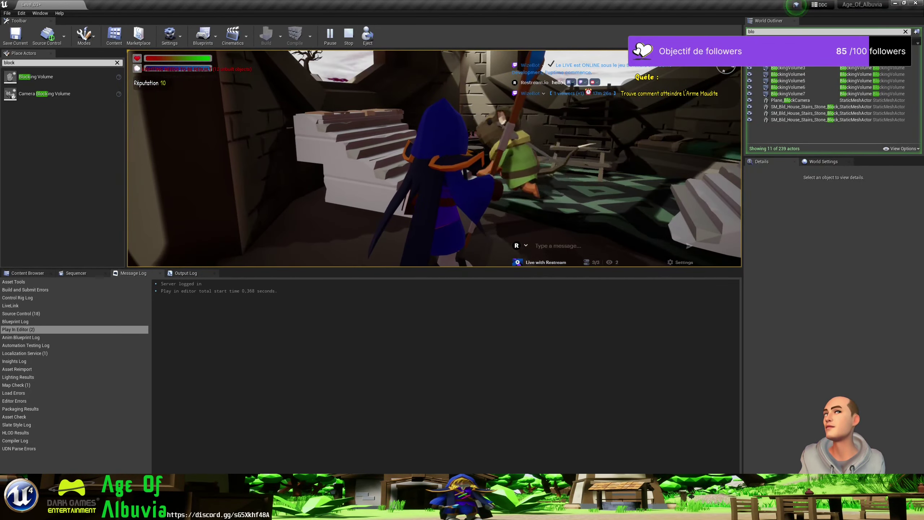
# Stop the play test and delete the wooden ladder by the window.
pyautogui.press('Escape')
pyautogui.moveTo(446, 142); pyautogui.dragTo(561, 168)
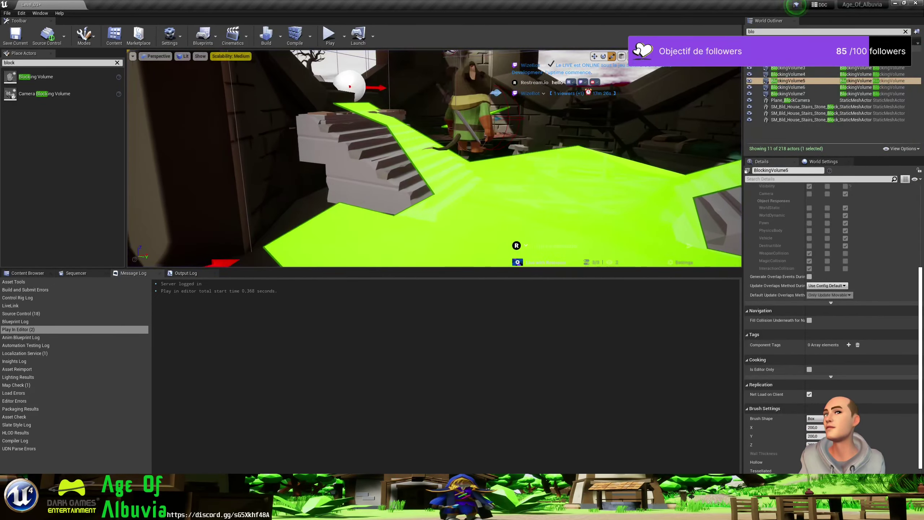
pyautogui.click(538, 173)
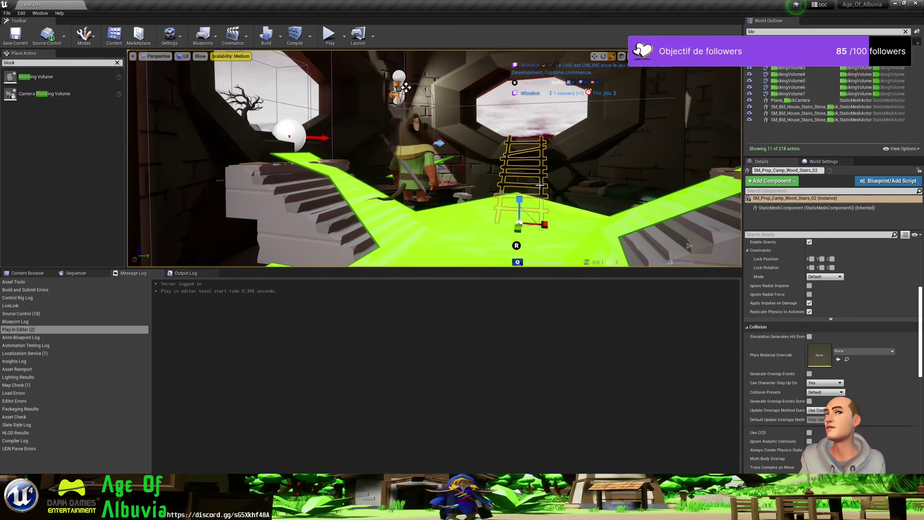
pyautogui.press('Delete')
# Duplicate BP_Lieu_Patrouille_Ratzu_2 into a third patrol point and place it beside the bed.
pyautogui.moveTo(540, 186); pyautogui.dragTo(540, 120, button='right')
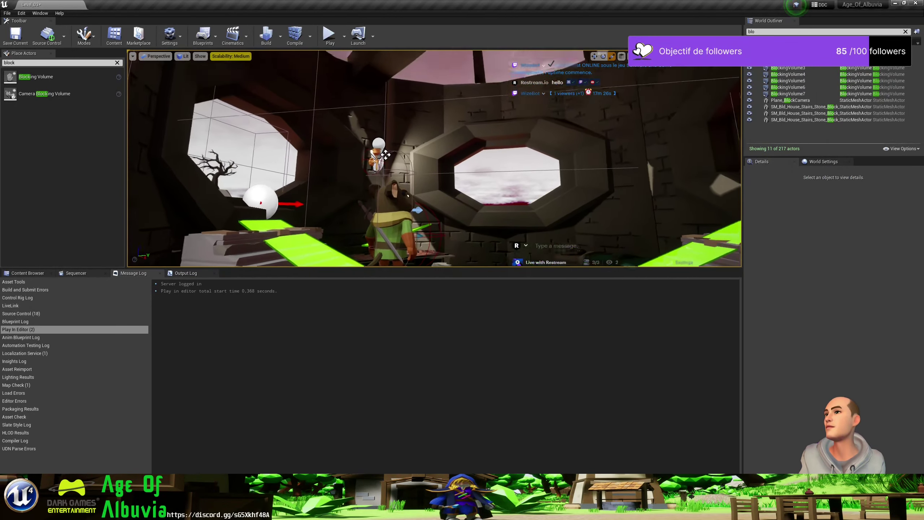
pyautogui.moveTo(539, 185); pyautogui.dragTo(542, 223, button='right')
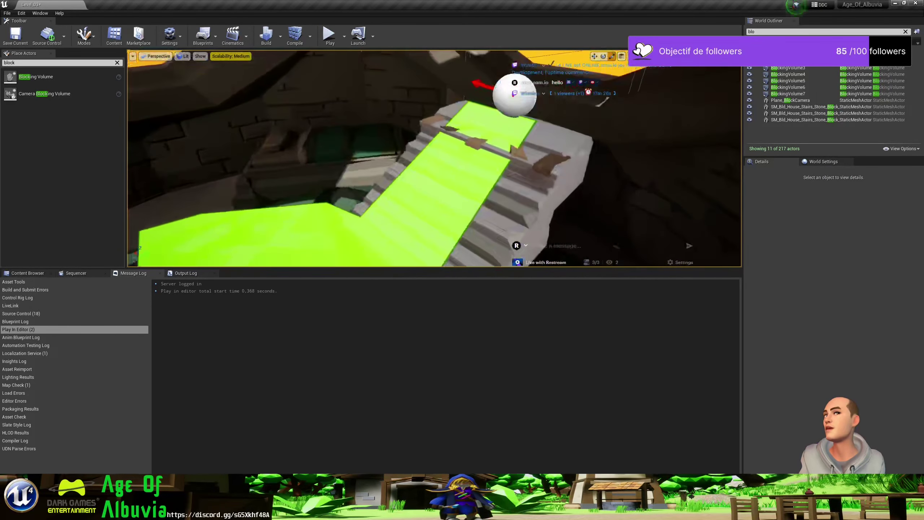
pyautogui.click(529, 119)
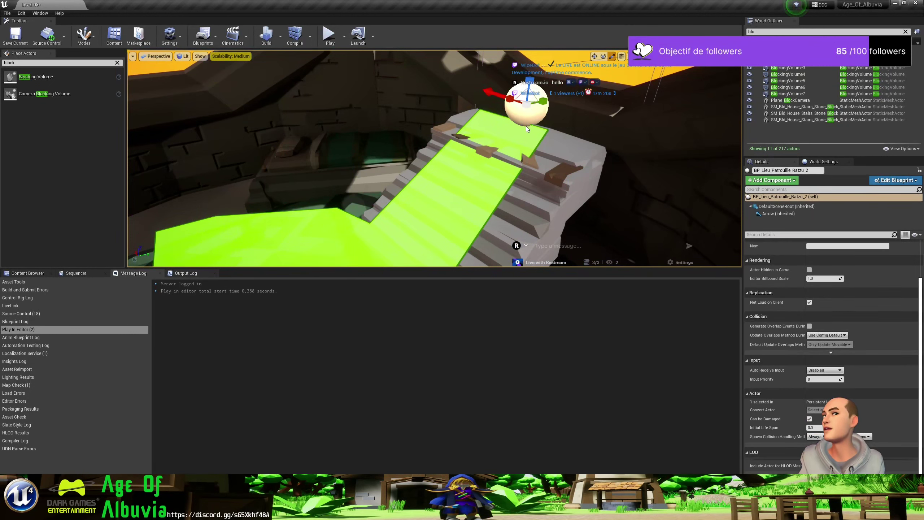
pyautogui.hotkey('ctrl', 'w')
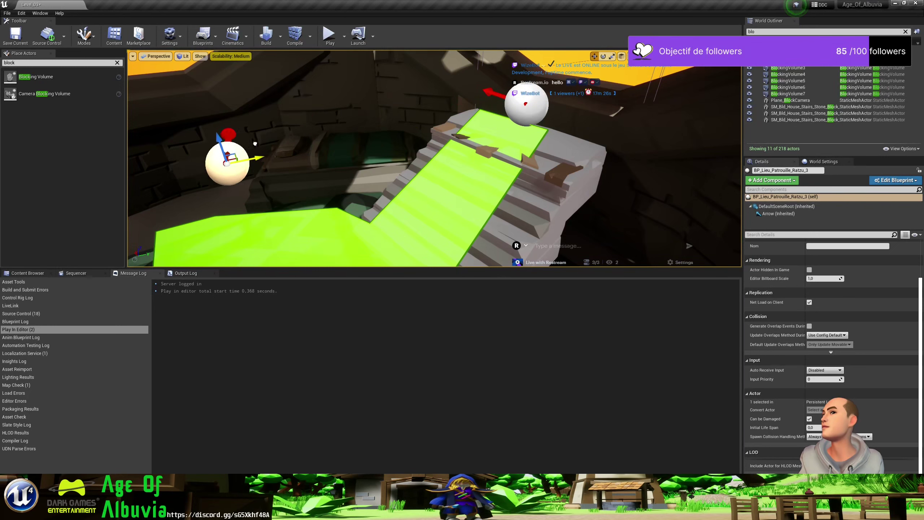
pyautogui.moveTo(539, 102); pyautogui.dragTo(185, 164)
pyautogui.moveTo(186, 164); pyautogui.dragTo(245, 117, button='right')
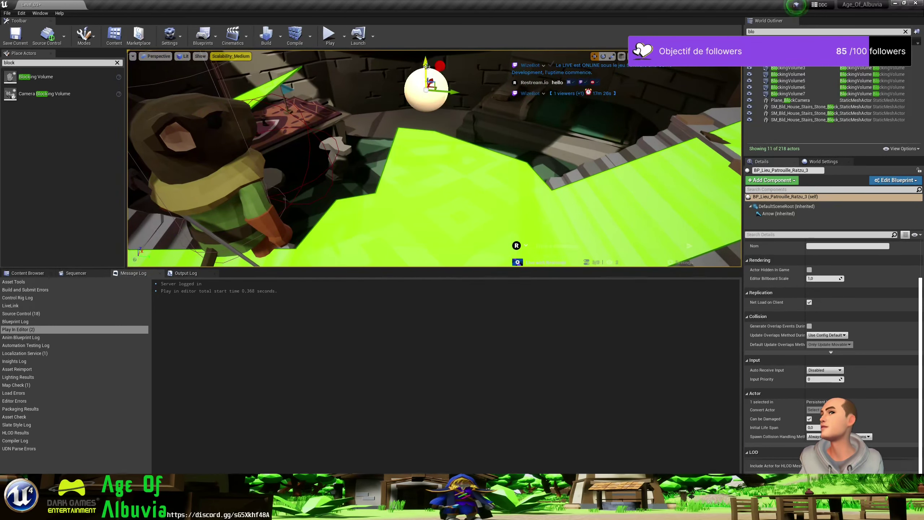
pyautogui.moveTo(425, 66)
pyautogui.mouseDown()
pyautogui.moveTo(425, 193)
pyautogui.moveTo(435, 113)
pyautogui.mouseUp()
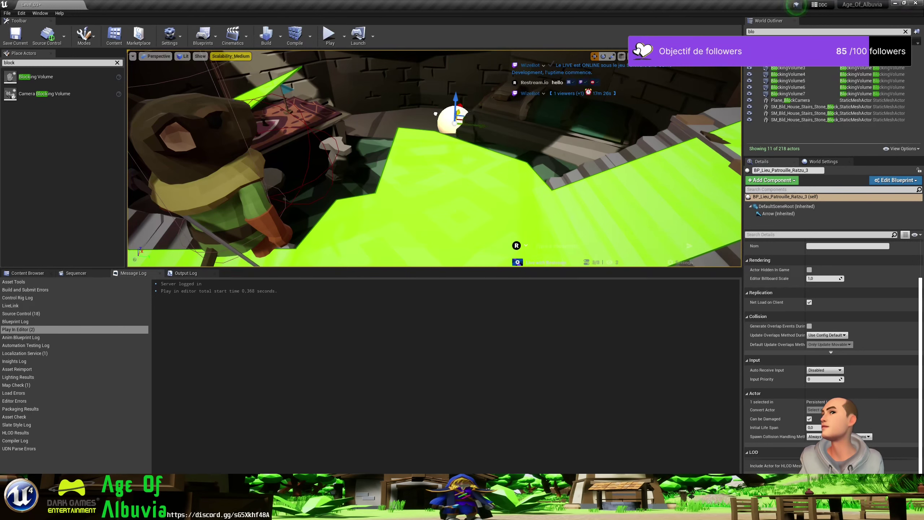
pyautogui.moveTo(442, 182); pyautogui.dragTo(418, 189, button='right')
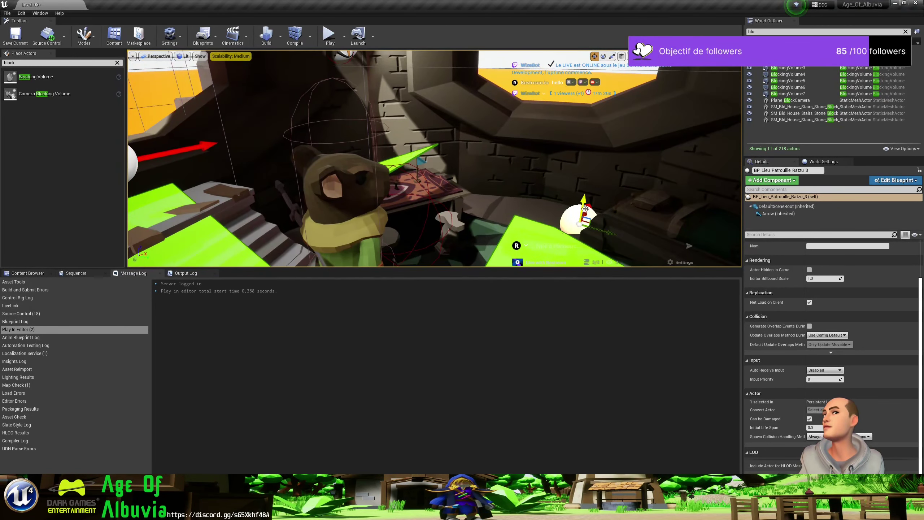
pyautogui.click(615, 237)
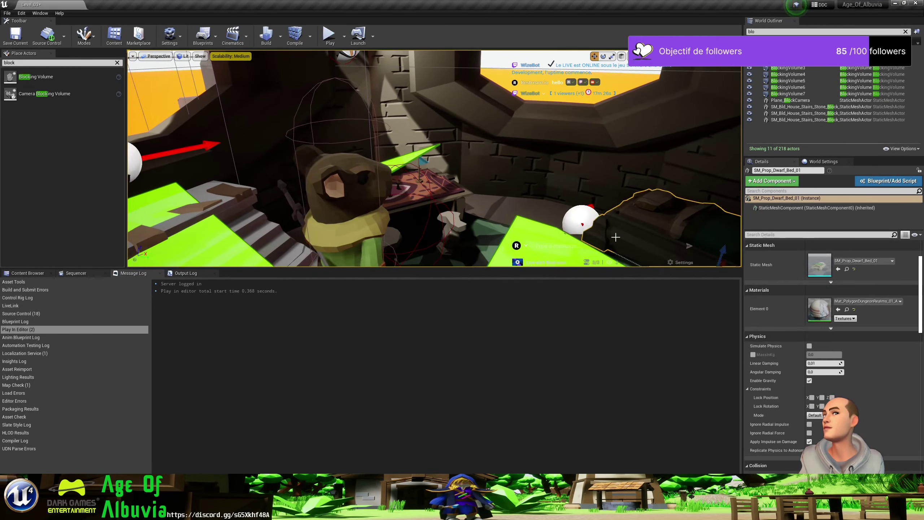
pyautogui.click(579, 218)
pyautogui.moveTo(612, 232); pyautogui.dragTo(554, 215)
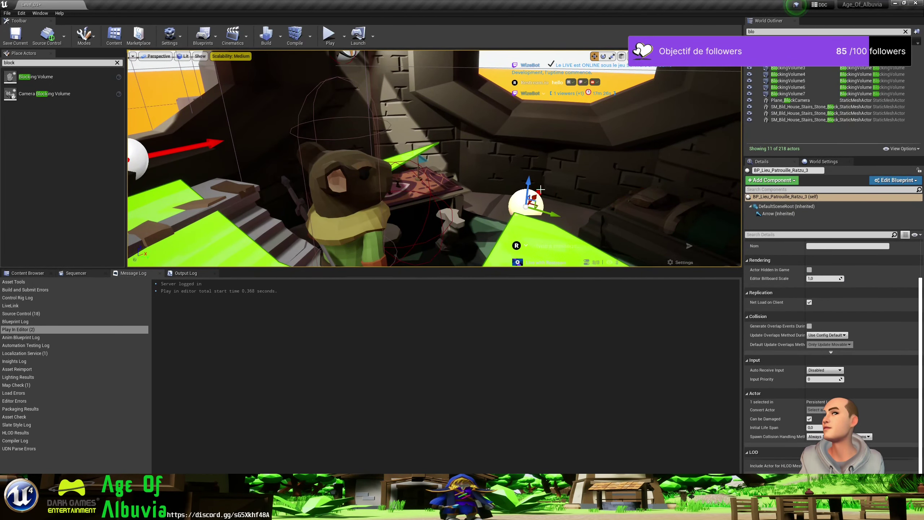
pyautogui.moveTo(534, 196); pyautogui.dragTo(537, 191)
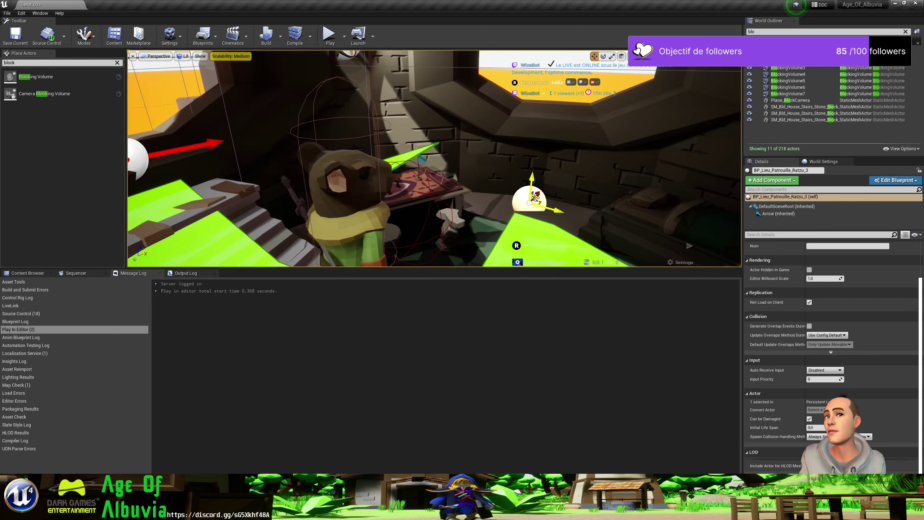
# Open Ratzy's BP_PNJ_Ratzy blueprint and switch to its Event Graph.
pyautogui.click(326, 208)
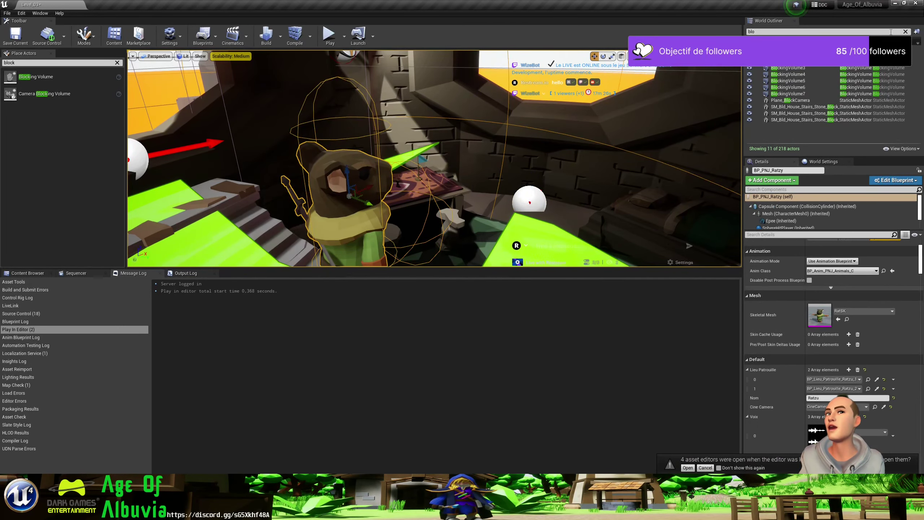
pyautogui.click(905, 31)
pyautogui.click(888, 135)
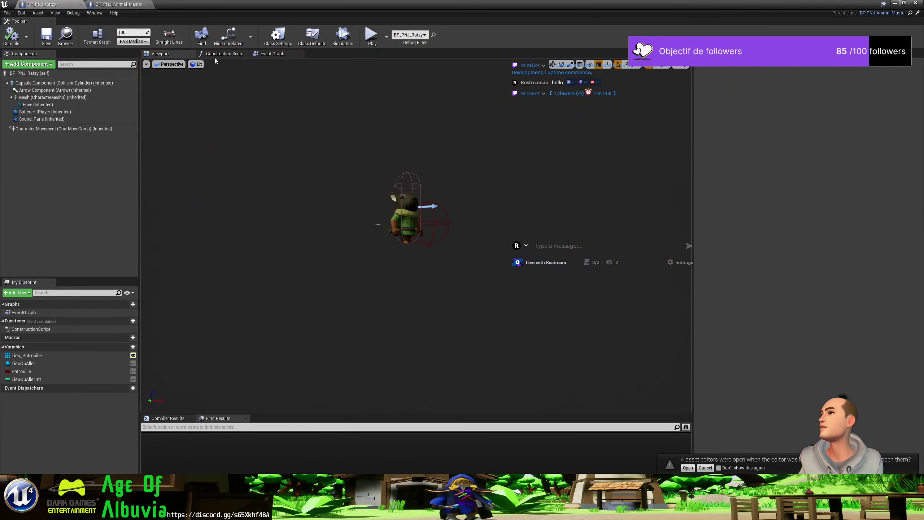
pyautogui.click(217, 55)
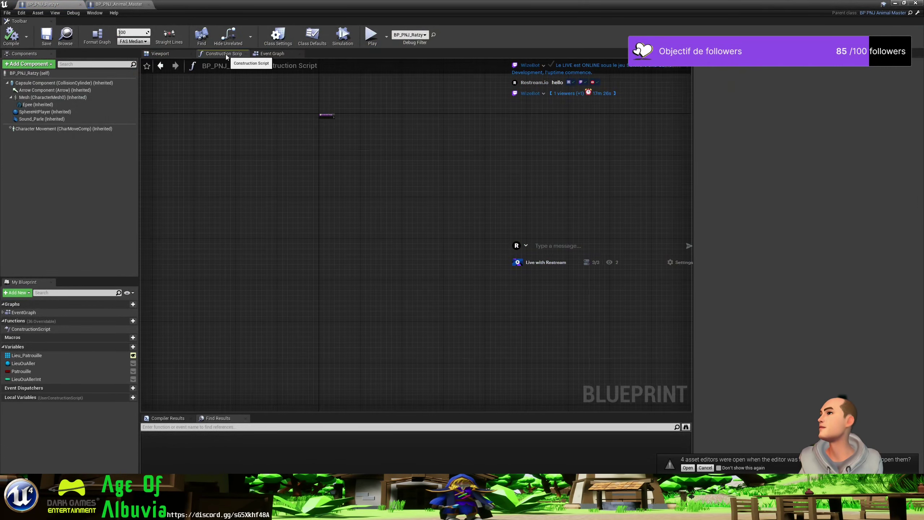
pyautogui.click(280, 56)
# Set the Random Integer node's Max to 3 in the Patrouille section.
pyautogui.scroll(-3, 314, 146)
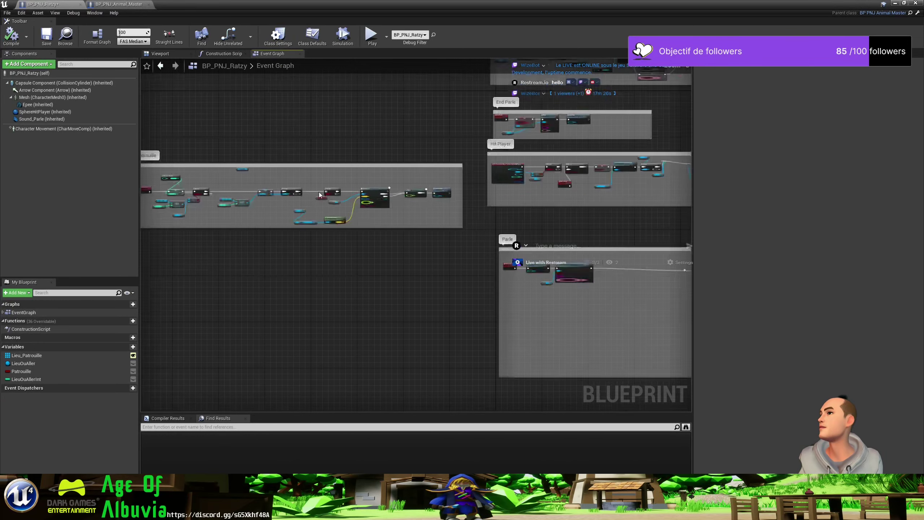
pyautogui.moveTo(231, 197)
pyautogui.mouseDown(button='right')
pyautogui.moveTo(425, 231)
pyautogui.moveTo(338, 229)
pyautogui.mouseUp(button='right')
pyautogui.scroll(3, 367, 182)
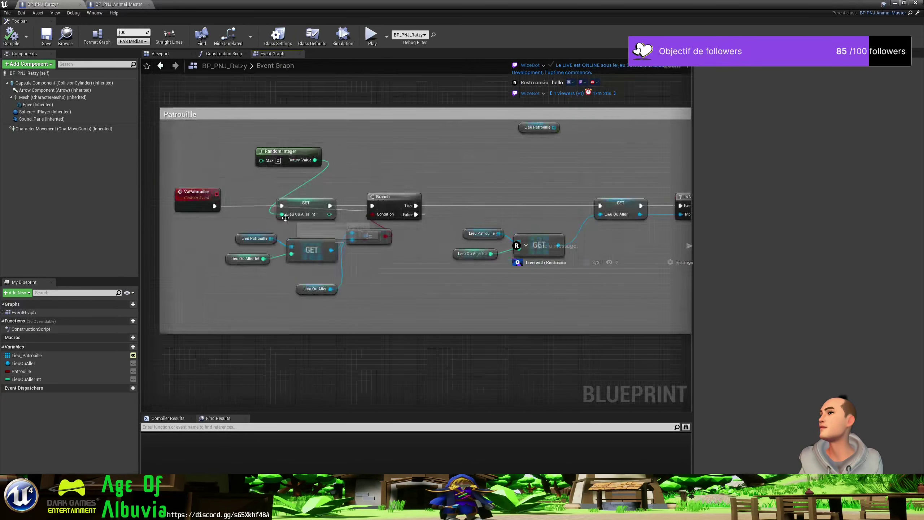
pyautogui.scroll(2, 367, 181)
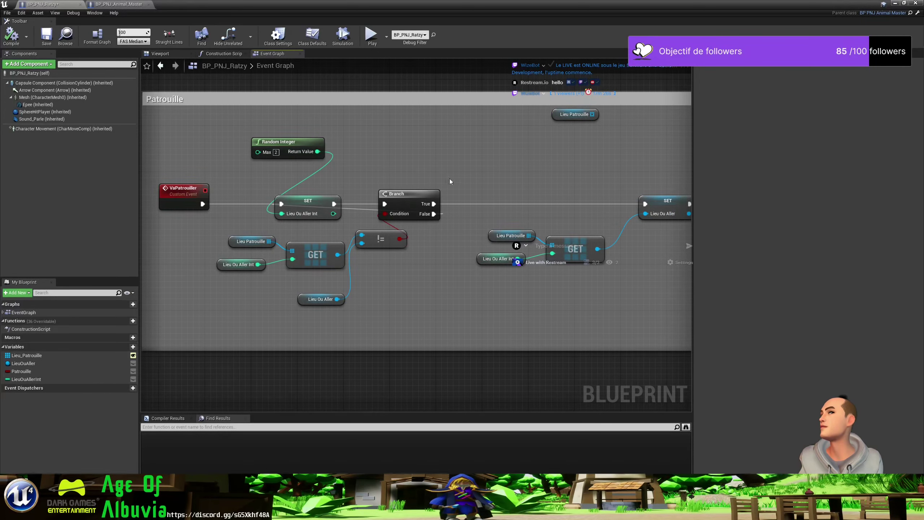
pyautogui.moveTo(433, 267); pyautogui.dragTo(488, 259, button='right')
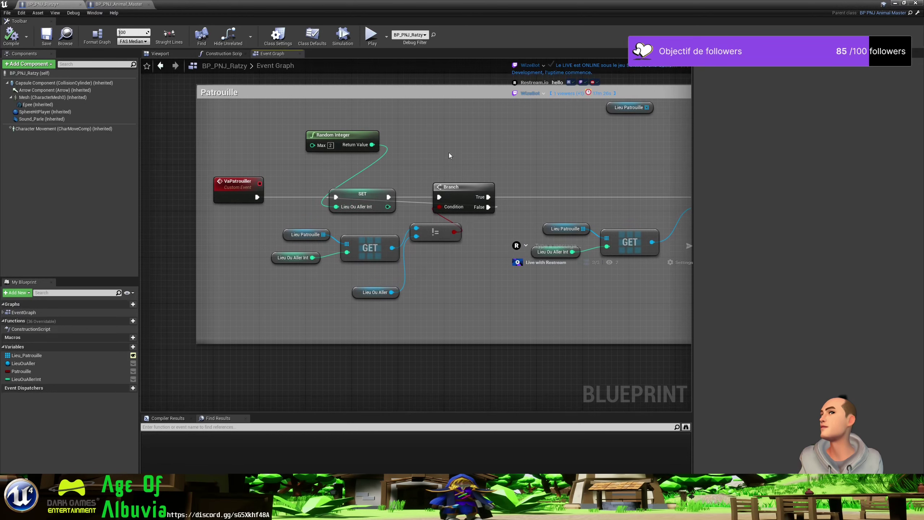
pyautogui.moveTo(561, 177)
pyautogui.mouseDown(button='right')
pyautogui.moveTo(215, 164)
pyautogui.moveTo(544, 169)
pyautogui.mouseUp(button='right')
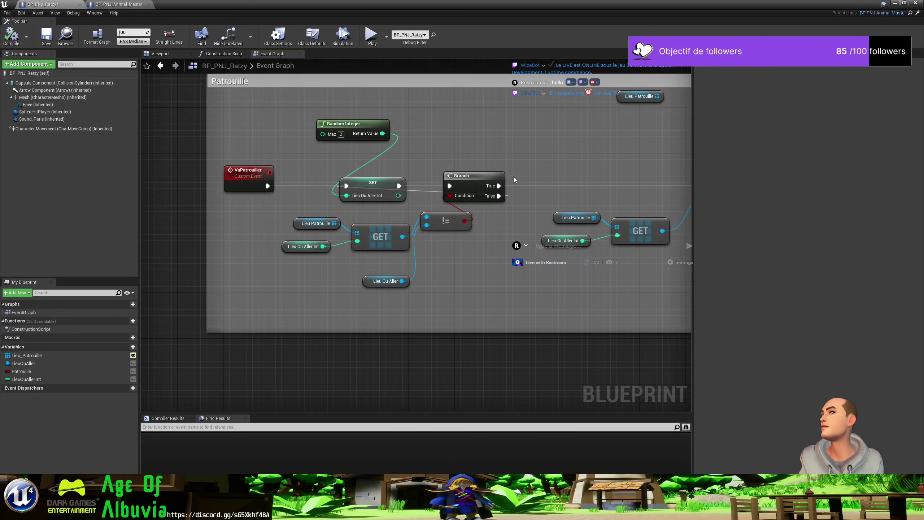
pyautogui.click(395, 223)
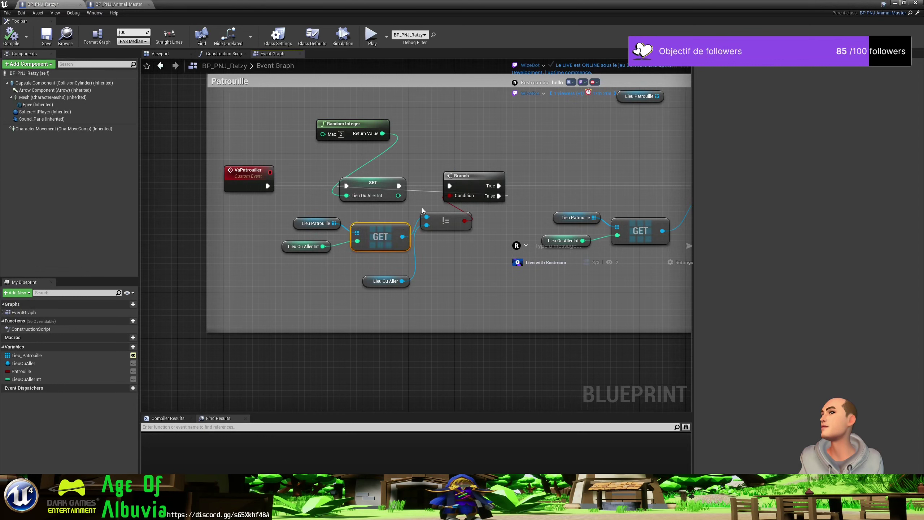
pyautogui.moveTo(367, 128); pyautogui.dragTo(350, 122)
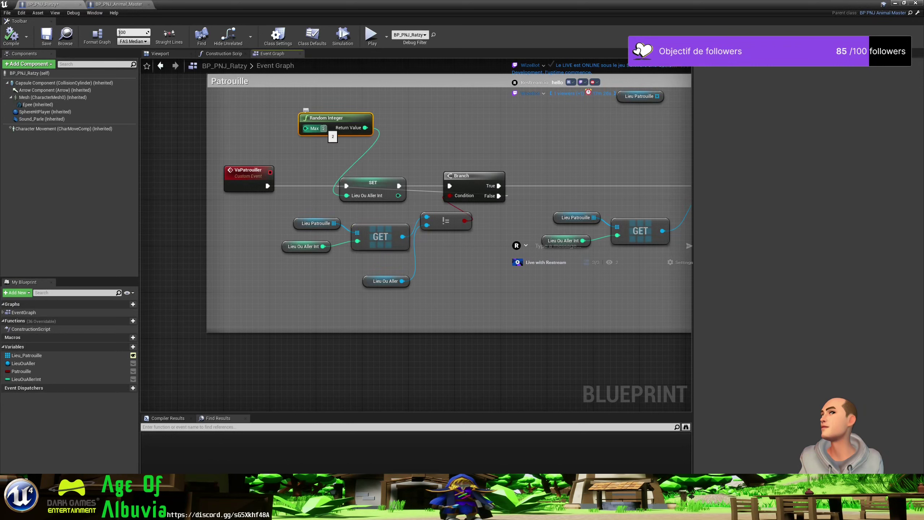
pyautogui.write('3')
pyautogui.press('Return')
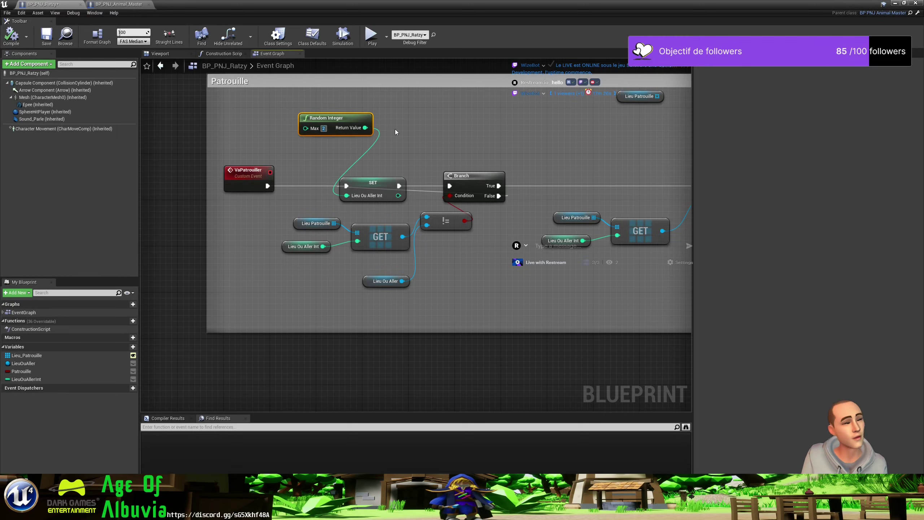
pyautogui.click(489, 136)
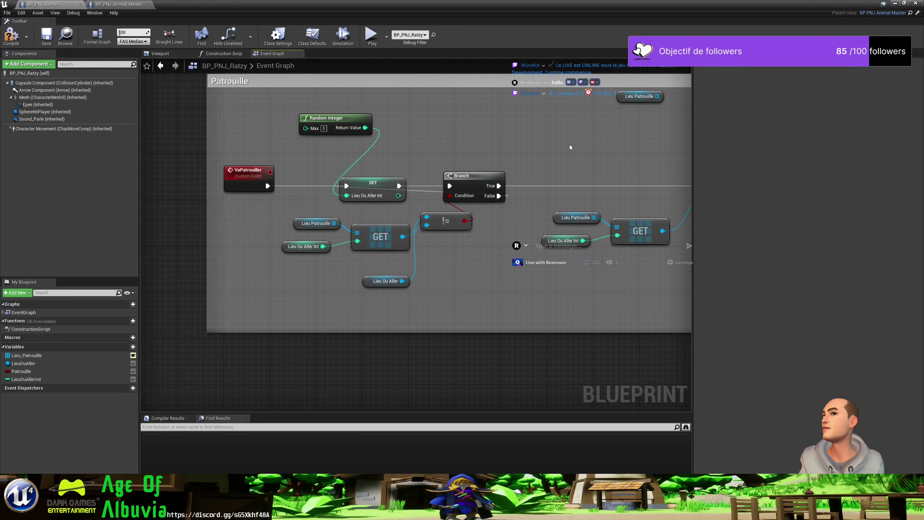
# Move the Delay and Va Patrouiller nodes further right and minimize the blueprint editor.
pyautogui.moveTo(569, 145)
pyautogui.mouseDown(button='right')
pyautogui.moveTo(312, 132)
pyautogui.moveTo(128, 170)
pyautogui.mouseUp(button='right')
pyautogui.scroll(-2, 312, 132)
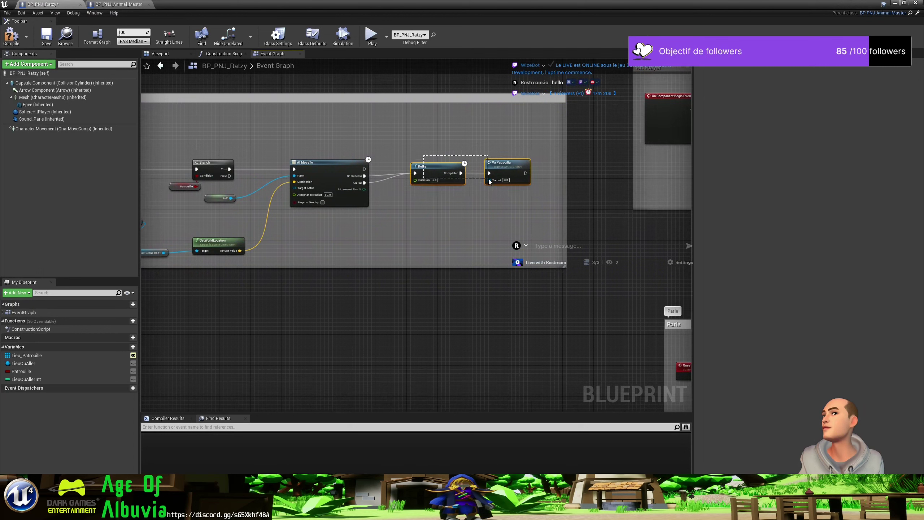
pyautogui.moveTo(423, 158); pyautogui.dragTo(502, 174)
pyautogui.moveTo(443, 171); pyautogui.dragTo(470, 171)
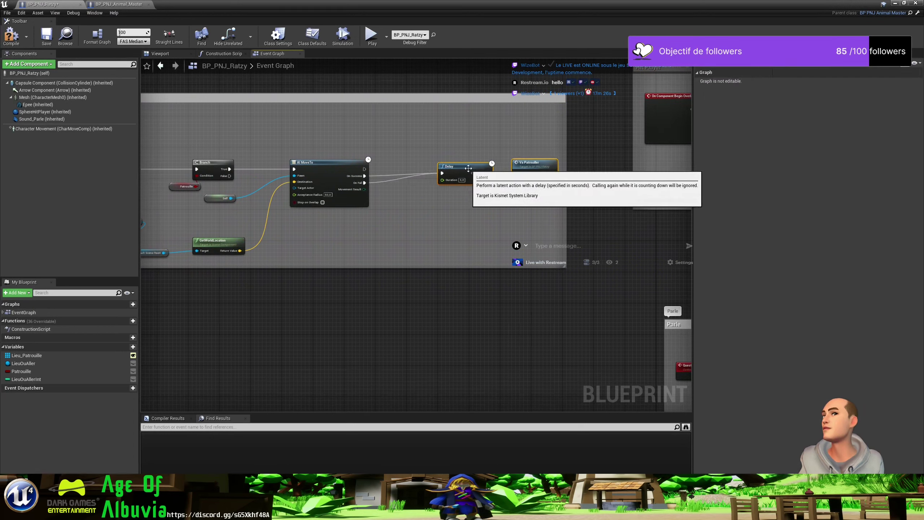
pyautogui.moveTo(566, 190); pyautogui.dragTo(616, 190)
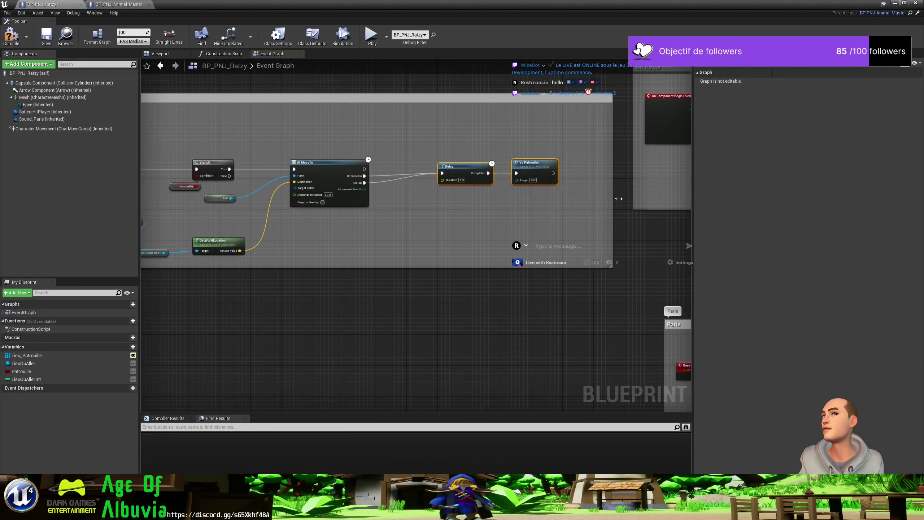
pyautogui.moveTo(468, 171); pyautogui.dragTo(519, 171)
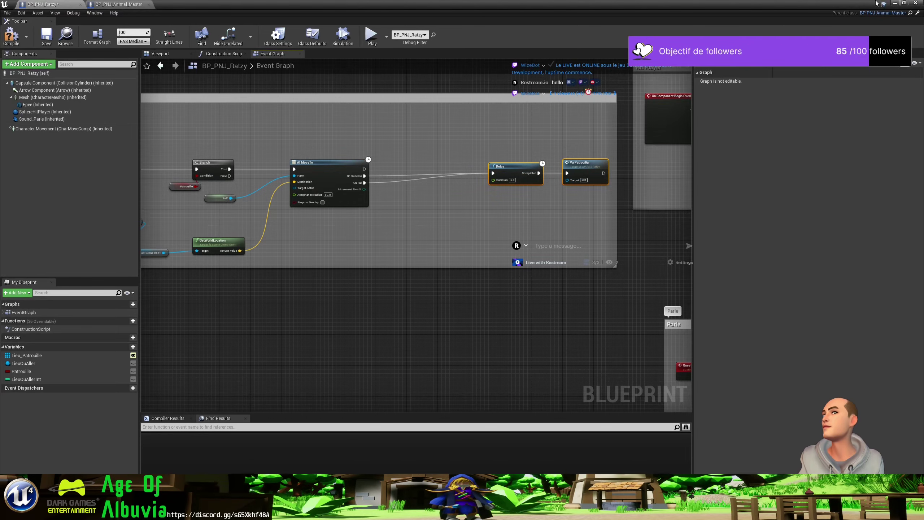
pyautogui.click(894, 3)
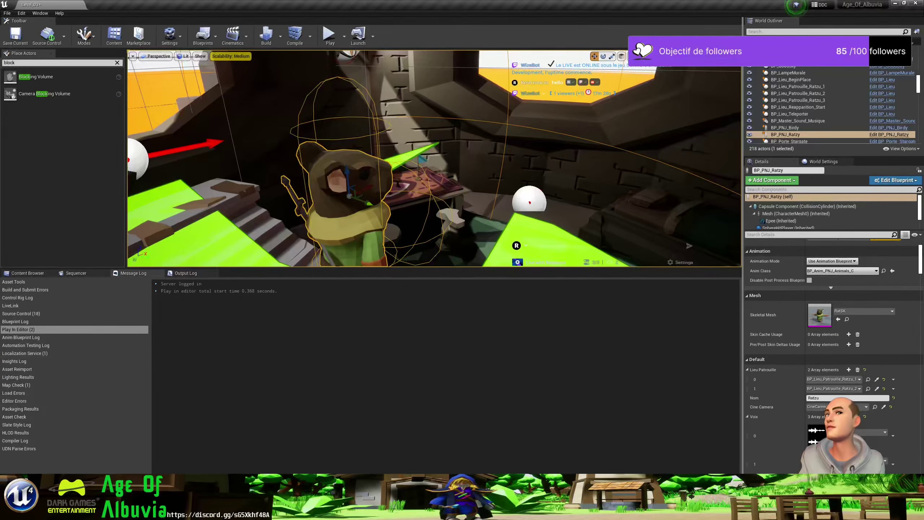
# Resize NavMeshBoundsVolume2 along its X axis over the tower room.
pyautogui.click(538, 201)
pyautogui.moveTo(537, 229); pyautogui.dragTo(549, 230, button='right')
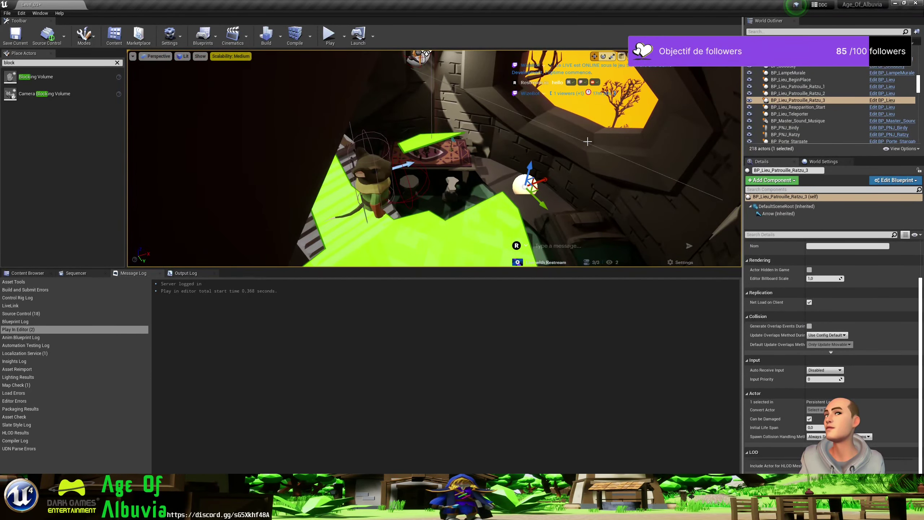
pyautogui.click(587, 142)
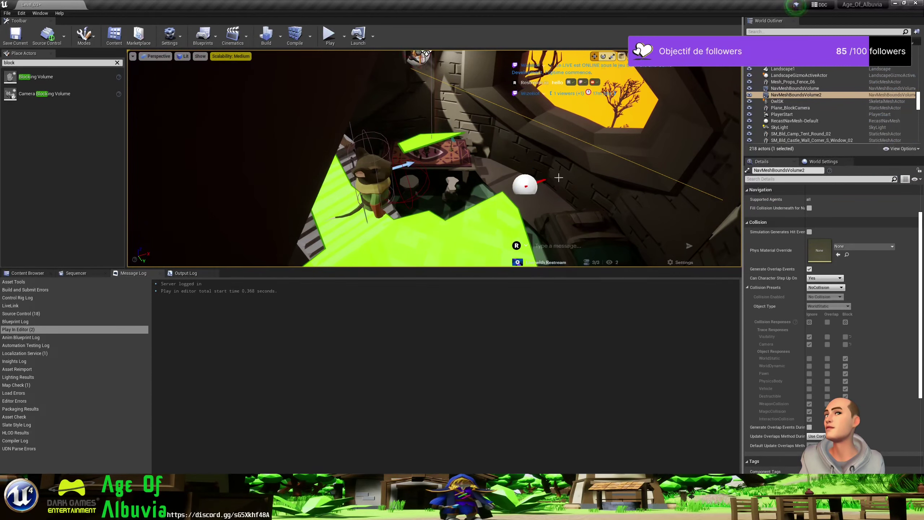
pyautogui.moveTo(567, 177); pyautogui.dragTo(537, 217, button='right')
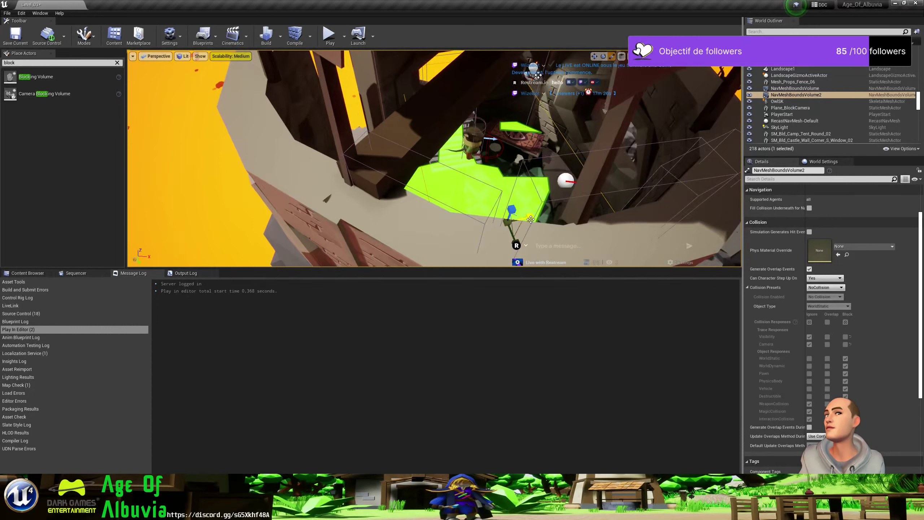
pyautogui.moveTo(530, 218); pyautogui.dragTo(531, 219)
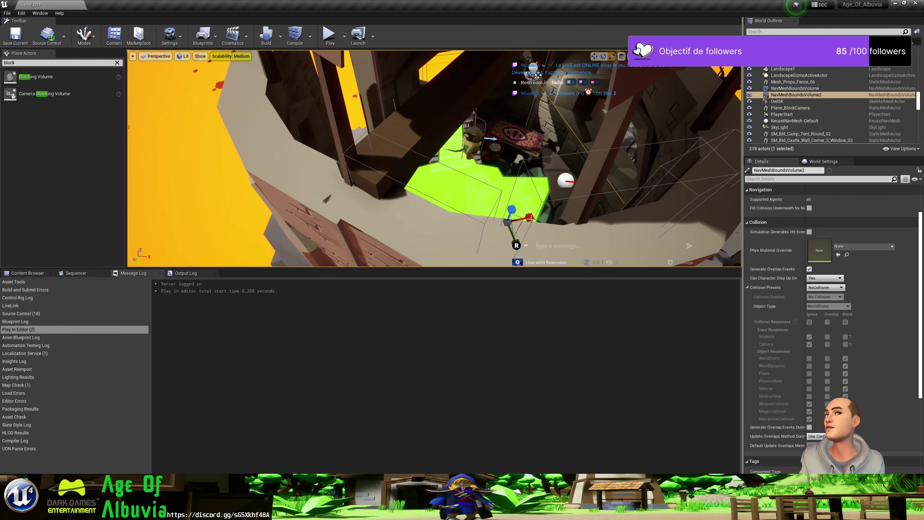
pyautogui.press('w')
# Alt-drag the third patrol point into BP_Lieu_Patrouille_Ratzu_4 and save the current level.
pyautogui.moveTo(521, 172); pyautogui.dragTo(527, 182, button='right')
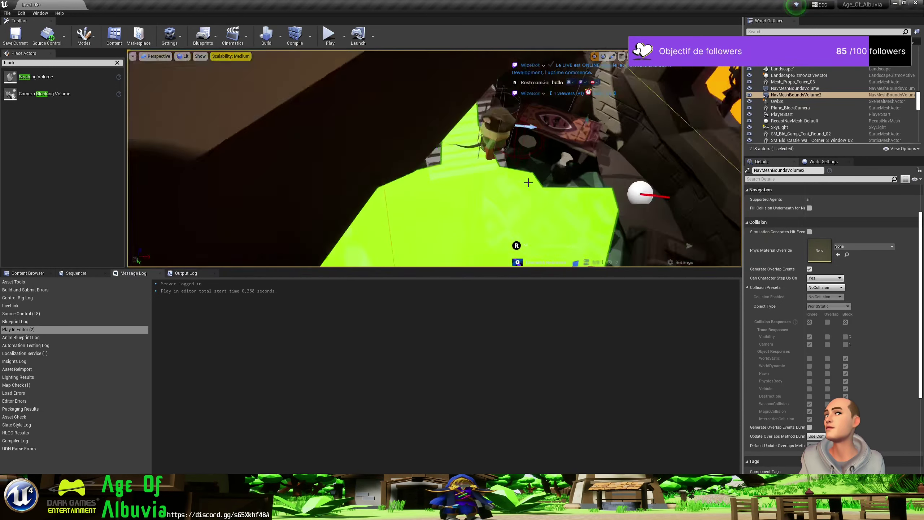
pyautogui.moveTo(588, 160); pyautogui.dragTo(589, 161, button='right')
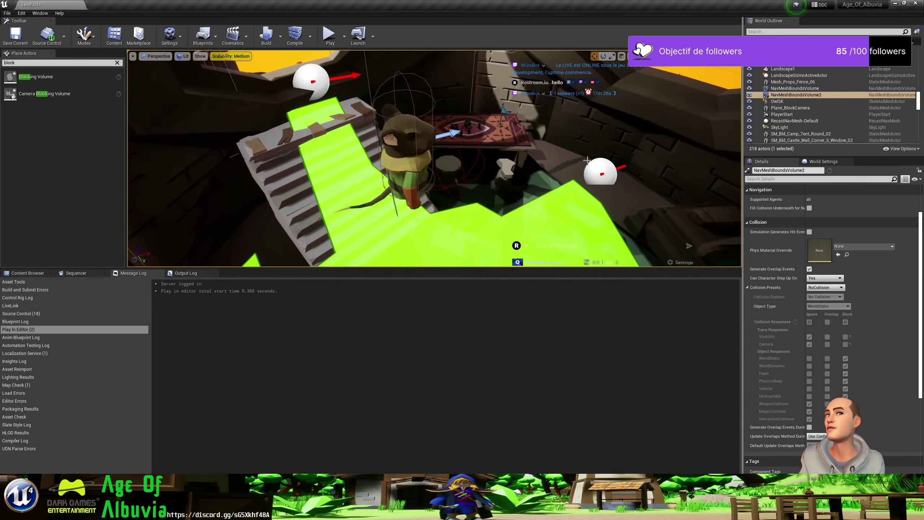
pyautogui.click(600, 166)
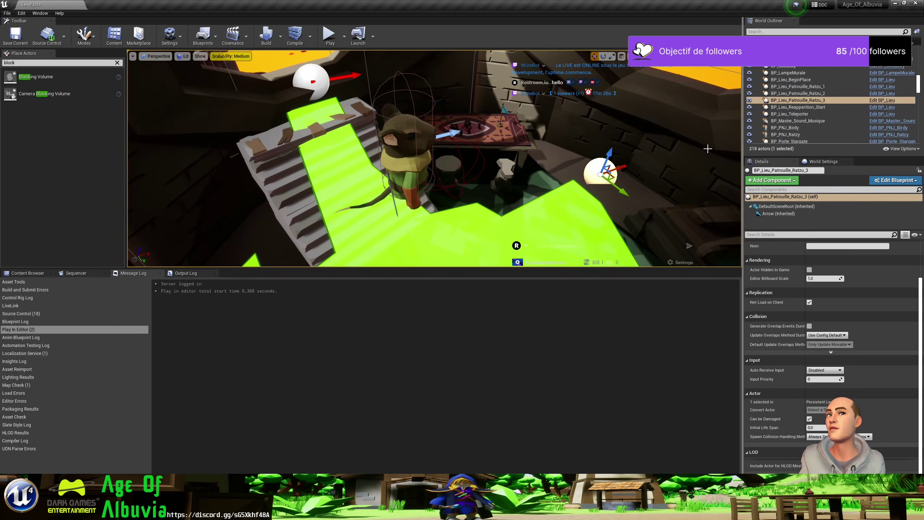
pyautogui.moveTo(620, 171)
pyautogui.keyDown('alt'); pyautogui.mouseDown()
pyautogui.moveTo(580, 194)
pyautogui.moveTo(586, 216)
pyautogui.moveTo(569, 206)
pyautogui.mouseUp(); pyautogui.keyUp('alt')
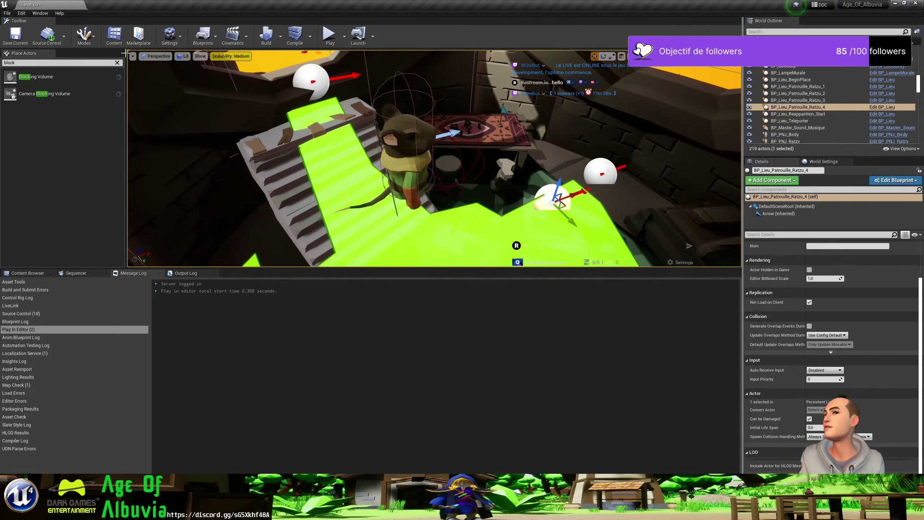
pyautogui.click(16, 36)
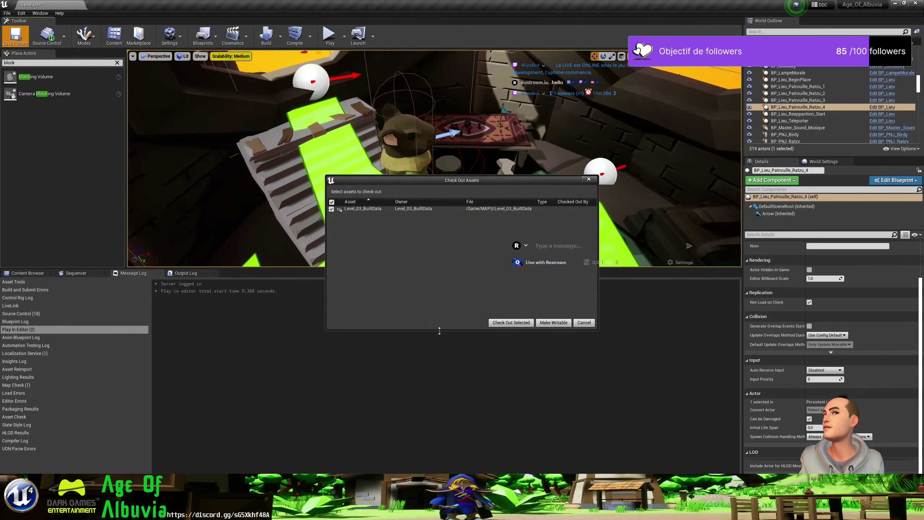
pyautogui.press('Return')
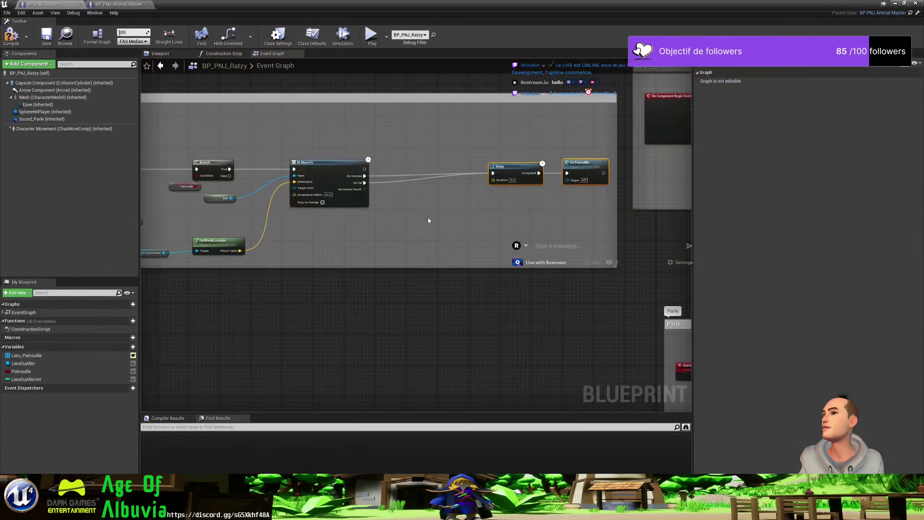
# Move the Patrouille comment group left to make room in the event graph.
pyautogui.scroll(-5, 375, 248)
pyautogui.moveTo(375, 248); pyautogui.dragTo(501, 261, button='right')
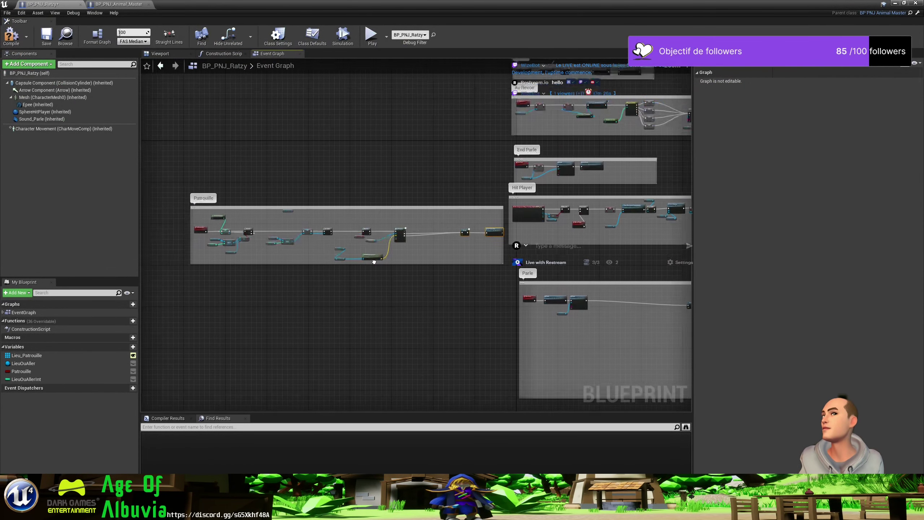
pyautogui.moveTo(386, 215); pyautogui.dragTo(303, 215)
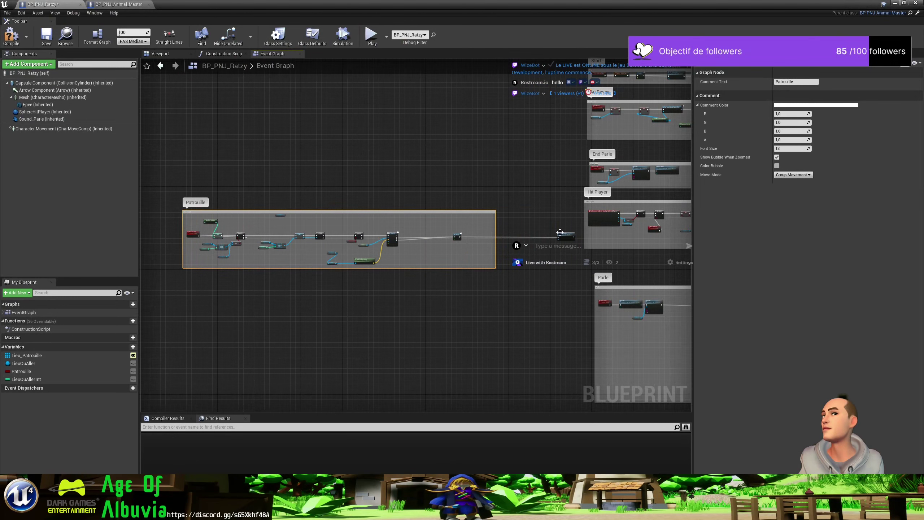
pyautogui.click(472, 234)
# Add a Branch after AI MoveTo's On Success and wire its False output into the Delay.
pyautogui.rightClick(473, 233)
pyautogui.scroll(10, 369, 249)
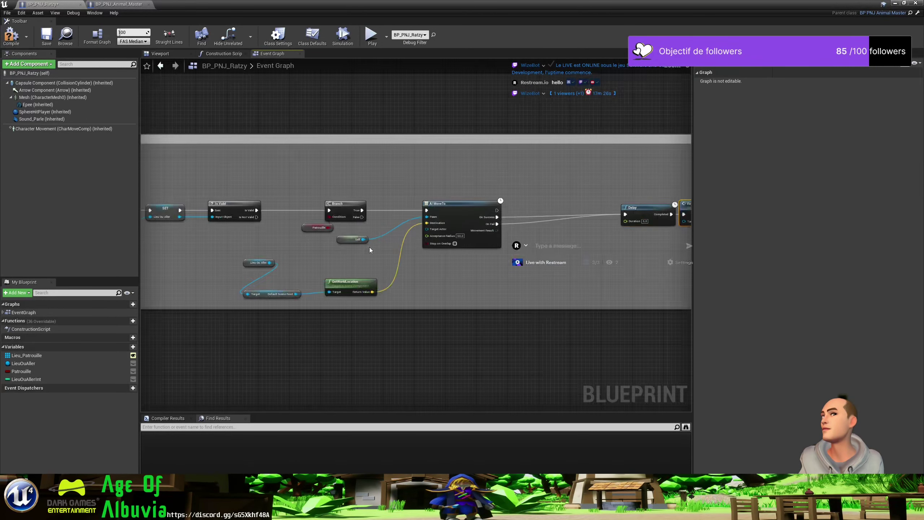
pyautogui.click(347, 208)
pyautogui.hotkey('ctrl', 'c')
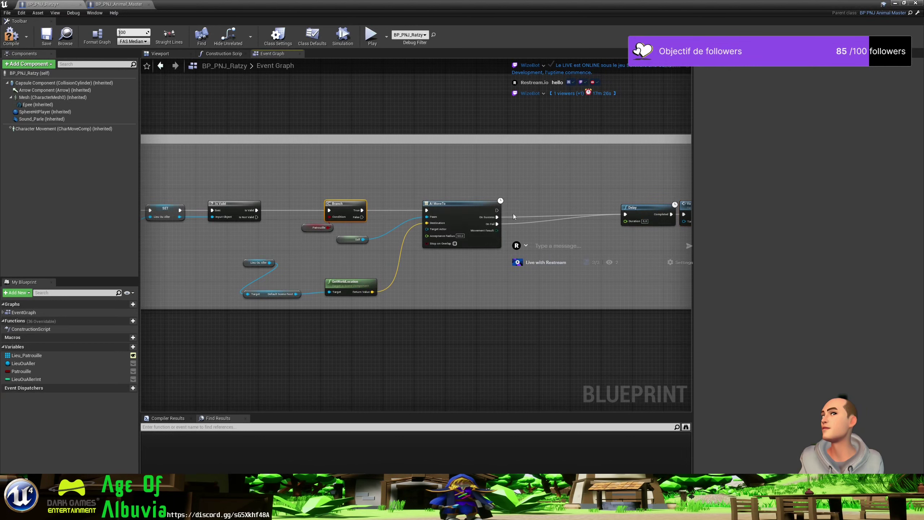
pyautogui.hotkey('ctrl', 'v')
pyautogui.moveTo(550, 218)
pyautogui.mouseDown()
pyautogui.moveTo(516, 223)
pyautogui.moveTo(556, 210)
pyautogui.mouseUp()
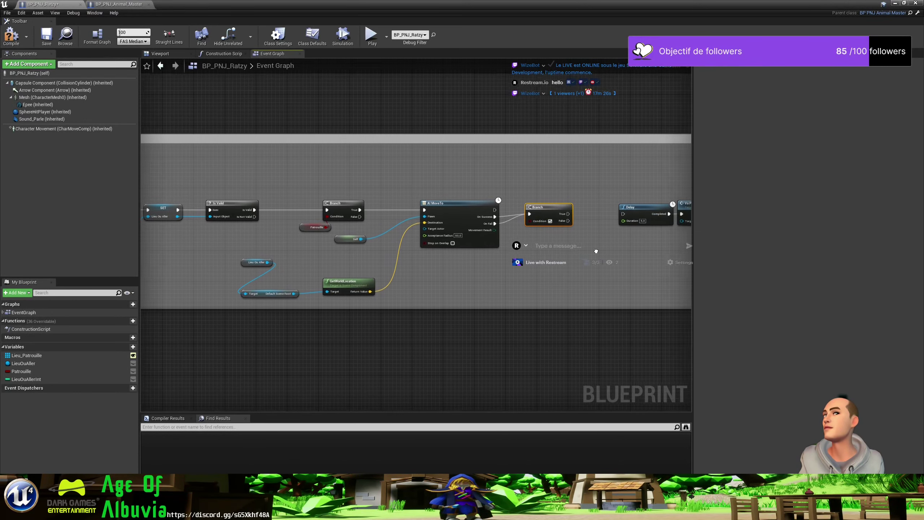
pyautogui.moveTo(557, 210); pyautogui.dragTo(461, 243, button='right')
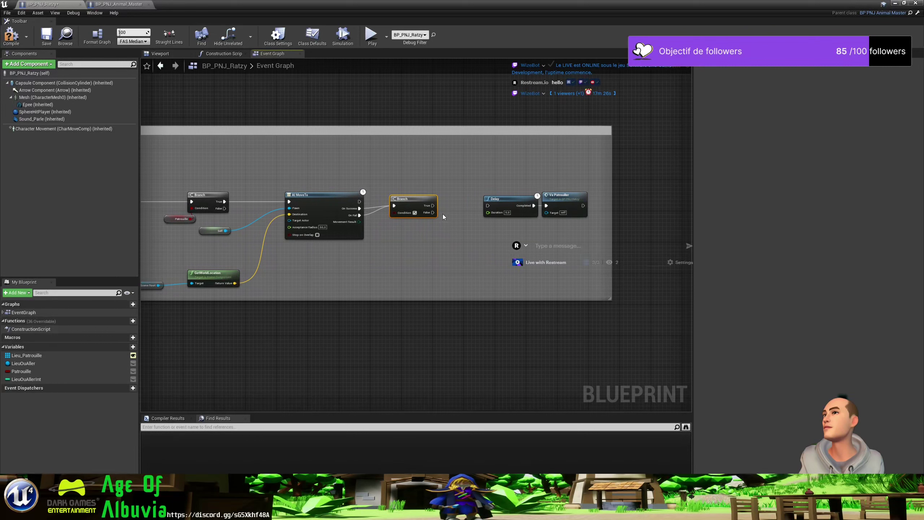
pyautogui.moveTo(432, 212); pyautogui.dragTo(488, 206)
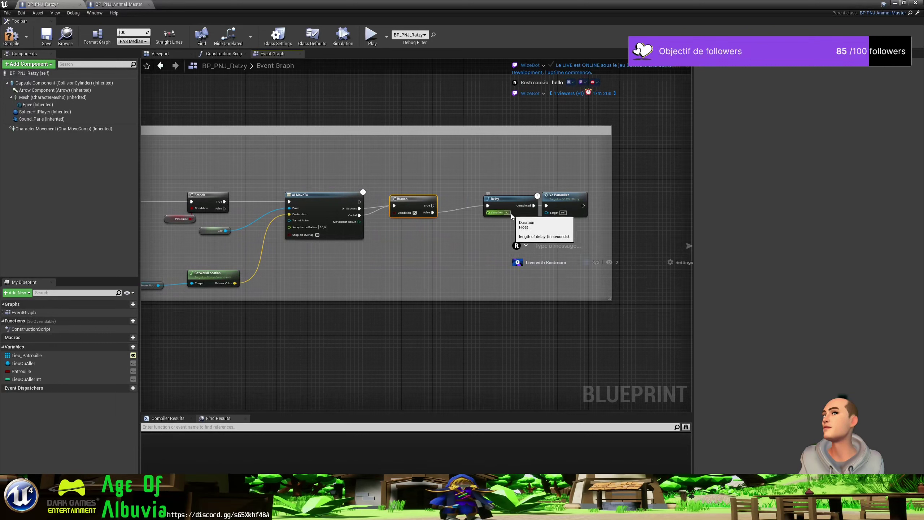
# Set the Delay duration to 1 second and nudge Va Patrouiller slightly right.
pyautogui.write('1')
pyautogui.press('Return')
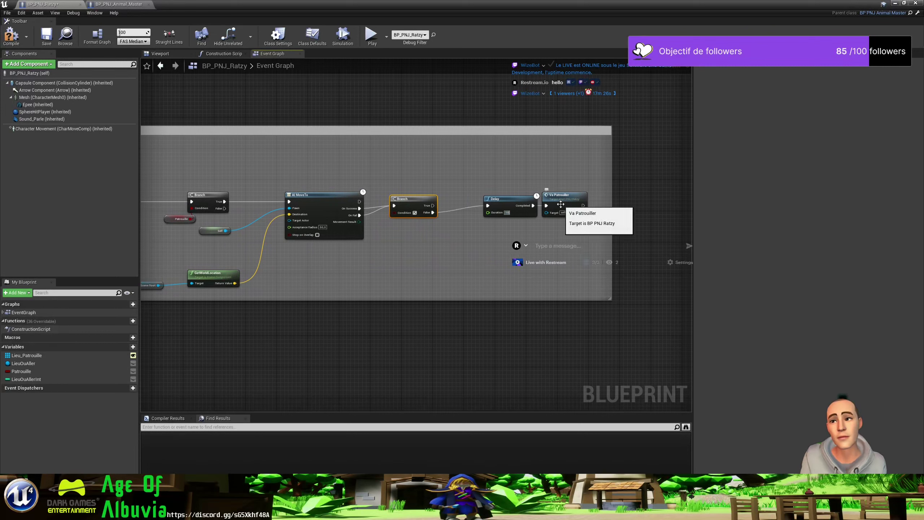
pyautogui.moveTo(564, 198); pyautogui.dragTo(572, 198)
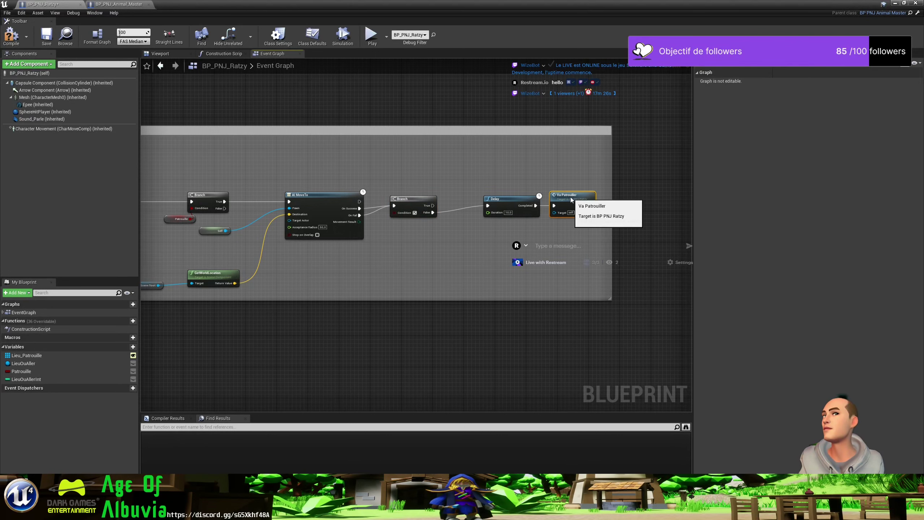
pyautogui.moveTo(371, 264); pyautogui.dragTo(489, 247, button='right')
pyautogui.moveTo(283, 251)
pyautogui.mouseDown(button='right')
pyautogui.moveTo(491, 255)
pyautogui.moveTo(141, 247)
pyautogui.mouseUp(button='right')
pyautogui.click(255, 243)
pyautogui.hotkey('ctrl', 'v')
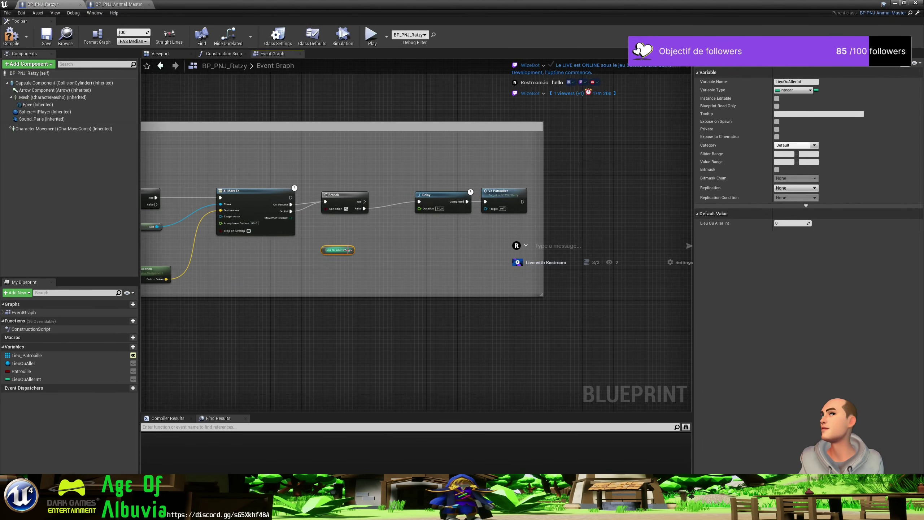
pyautogui.moveTo(349, 250); pyautogui.dragTo(370, 235)
pyautogui.write('=')
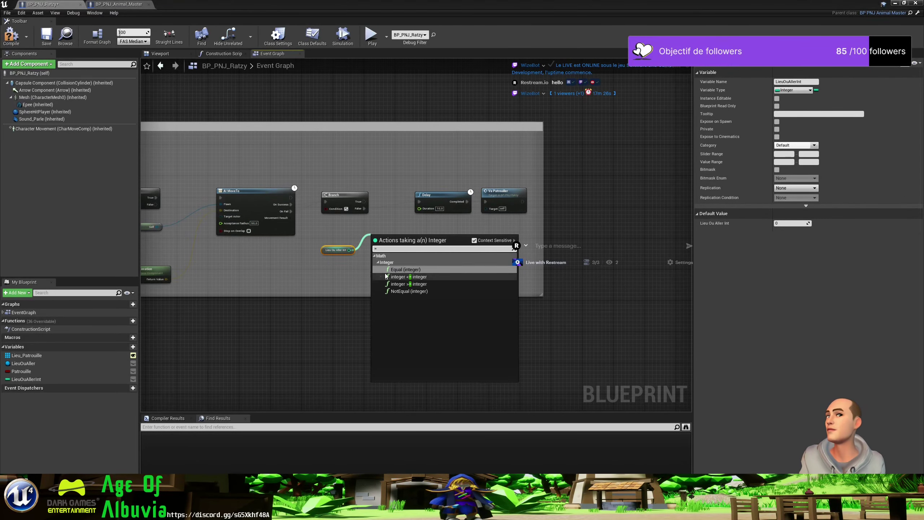
pyautogui.click(398, 269)
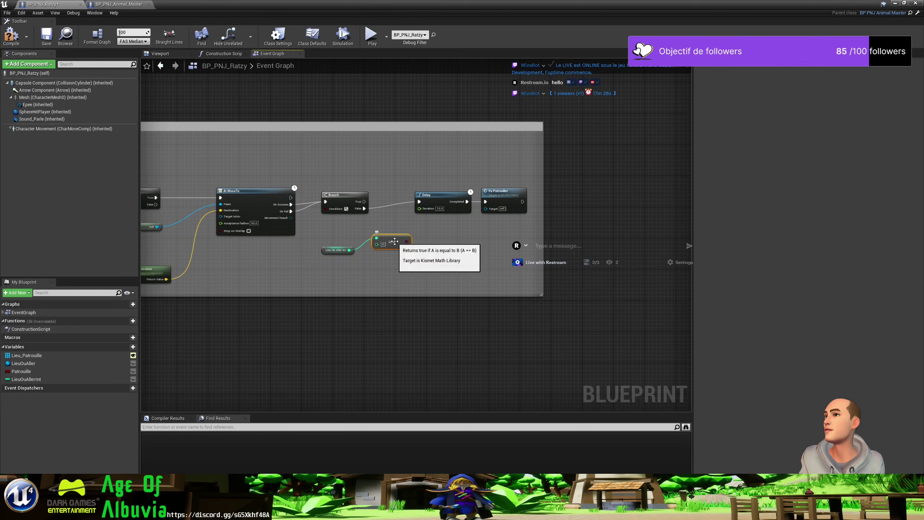
pyautogui.moveTo(395, 241)
pyautogui.mouseDown()
pyautogui.moveTo(391, 256)
pyautogui.moveTo(397, 245)
pyautogui.mouseUp()
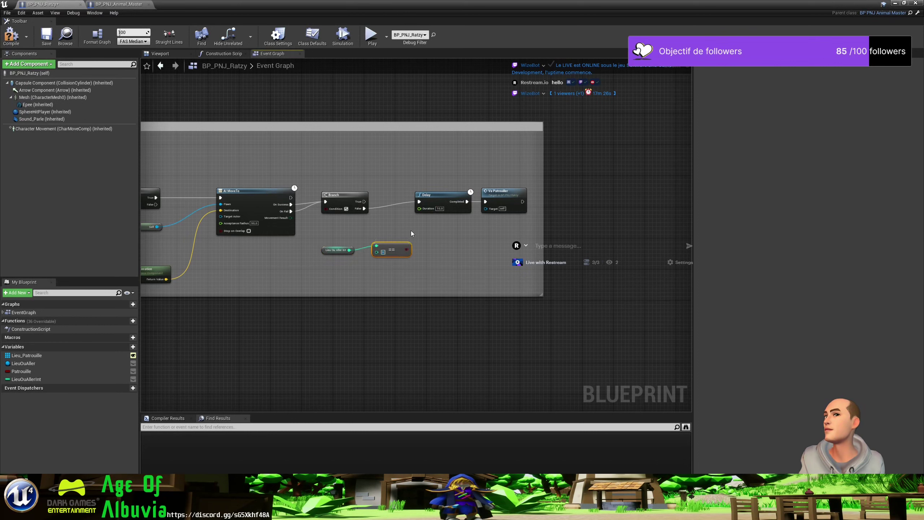
pyautogui.write('22')
pyautogui.press('Return')
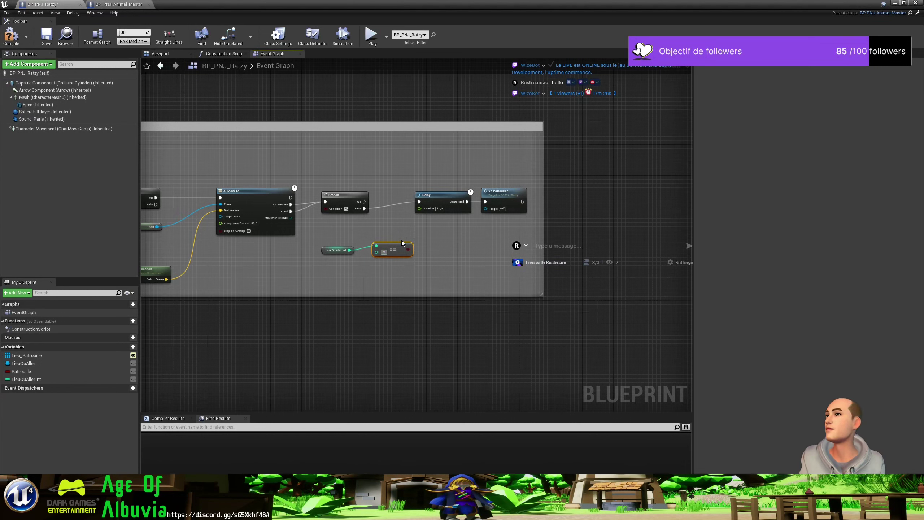
pyautogui.press('BackSpace')
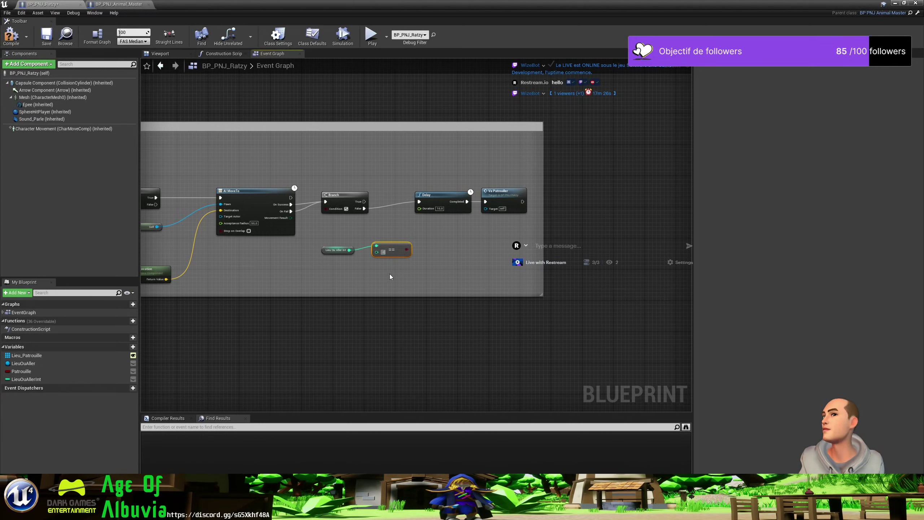
pyautogui.moveTo(390, 273); pyautogui.dragTo(324, 248)
pyautogui.moveTo(389, 249)
pyautogui.mouseDown()
pyautogui.moveTo(261, 260)
pyautogui.moveTo(326, 208)
pyautogui.mouseUp()
pyautogui.moveTo(325, 256); pyautogui.dragTo(437, 240, button='right')
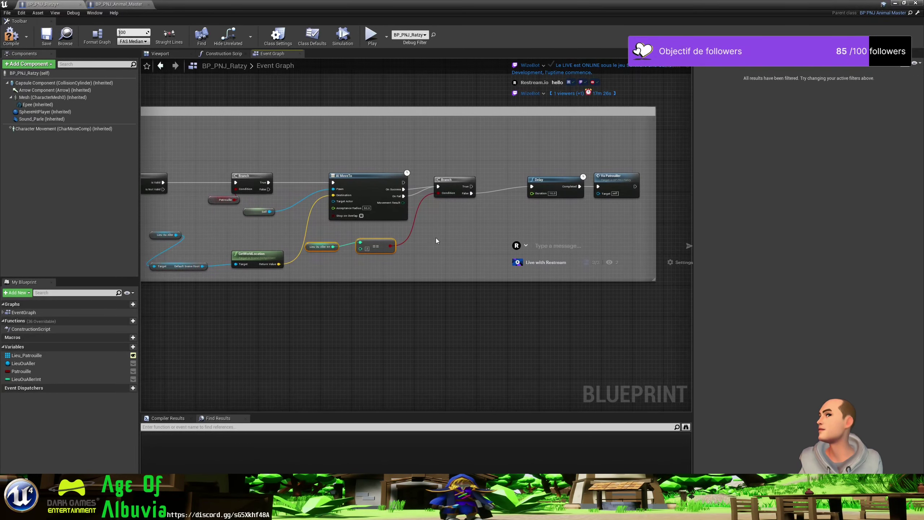
# Duplicate the Self and AI MoveTo nodes, wiring Branch True in and both outputs to Delay.
pyautogui.moveTo(255, 211)
pyautogui.mouseDown()
pyautogui.moveTo(298, 179)
pyautogui.moveTo(372, 193)
pyautogui.mouseUp()
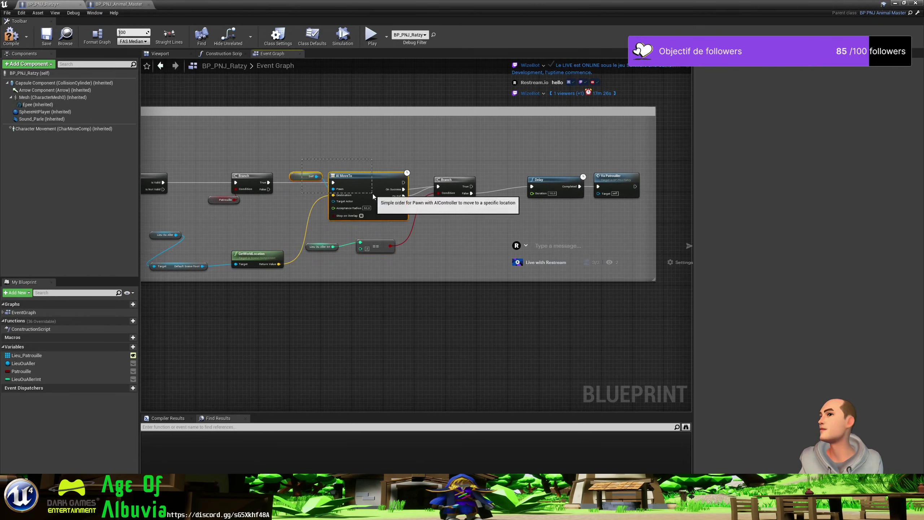
pyautogui.hotkey('ctrl', 'c')
pyautogui.hotkey('ctrl', 'v')
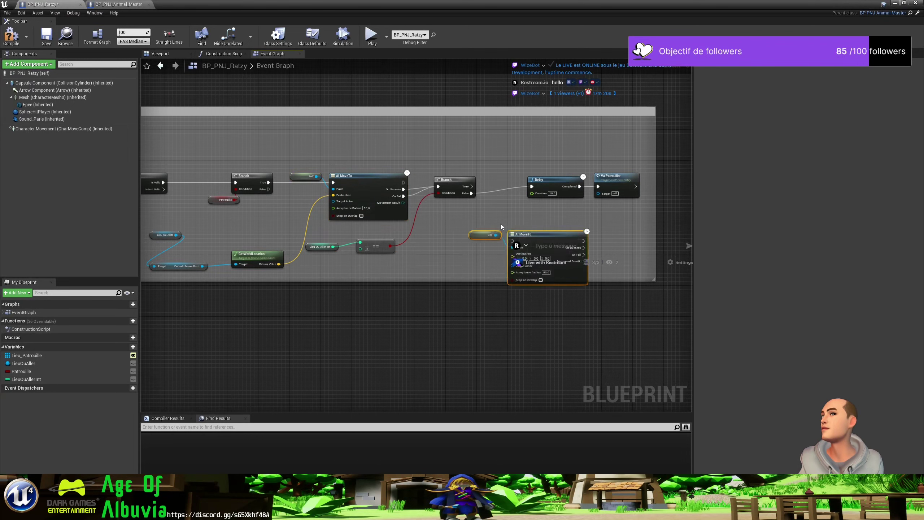
pyautogui.moveTo(522, 234); pyautogui.dragTo(522, 210)
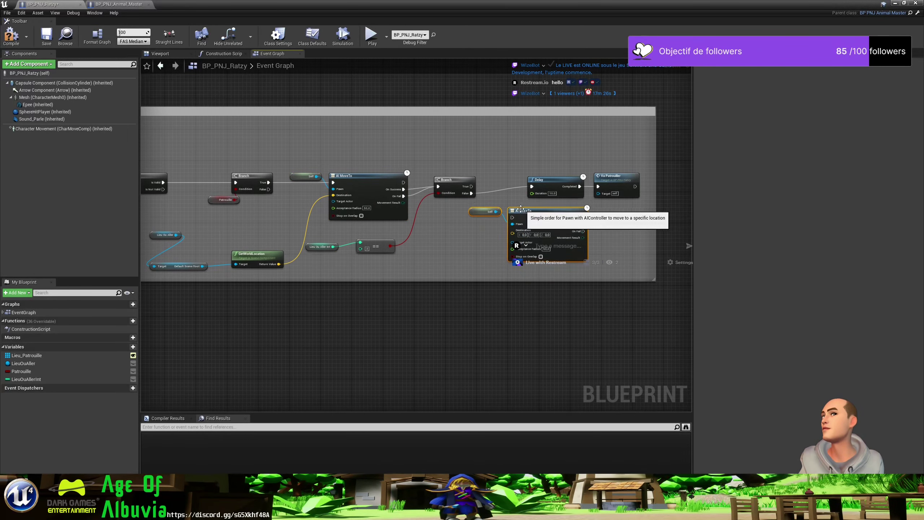
pyautogui.moveTo(472, 186); pyautogui.dragTo(512, 217)
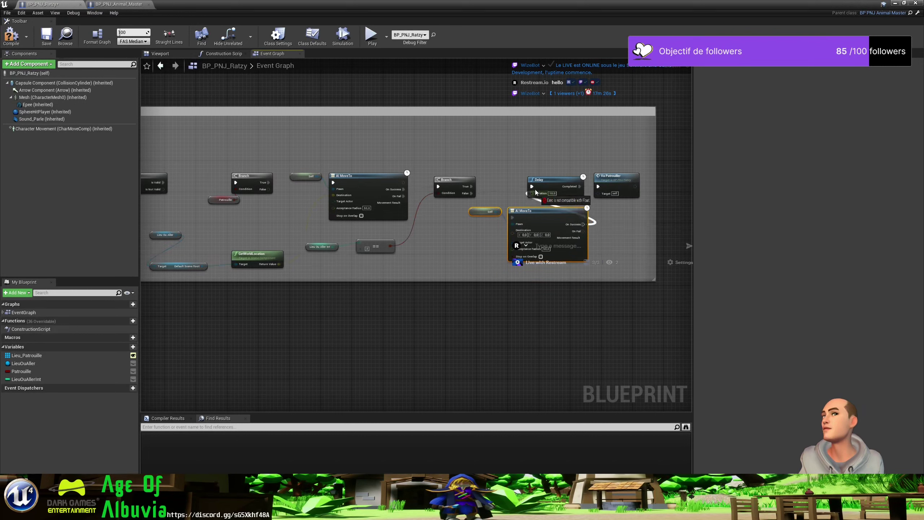
pyautogui.moveTo(560, 204); pyautogui.dragTo(532, 187)
pyautogui.moveTo(582, 232); pyautogui.dragTo(532, 187)
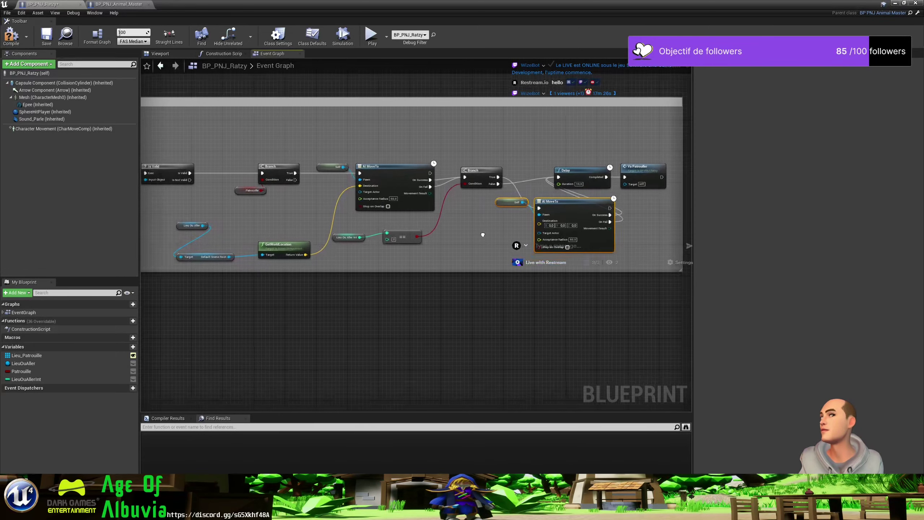
pyautogui.moveTo(456, 244); pyautogui.dragTo(464, 215, button='right')
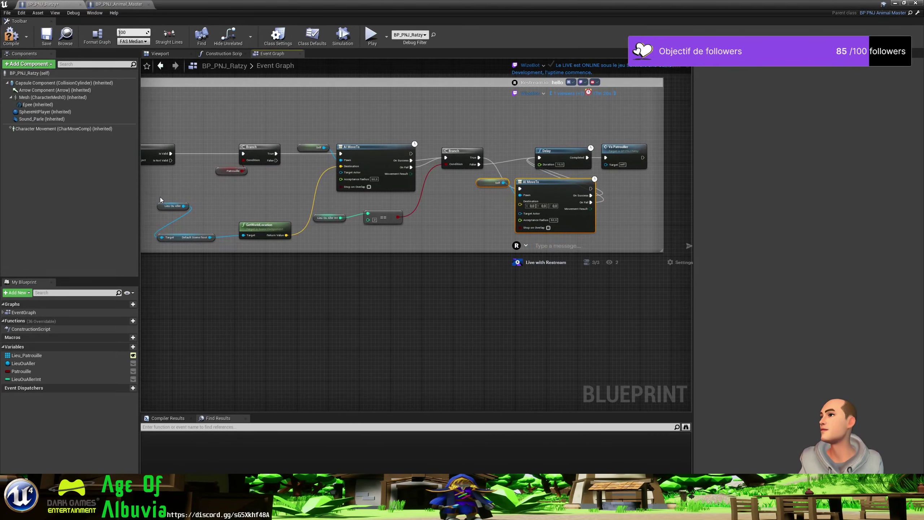
# Copy the Lieu Ou Aller location nodes into the new AI MoveTo's destination and compile.
pyautogui.moveTo(160, 198)
pyautogui.mouseDown()
pyautogui.moveTo(180, 214)
pyautogui.moveTo(171, 222)
pyautogui.mouseUp()
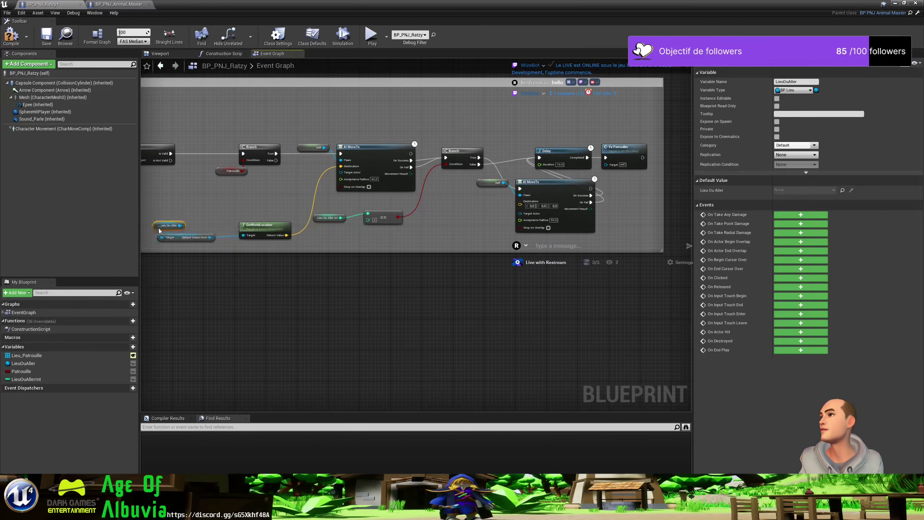
pyautogui.click(179, 234)
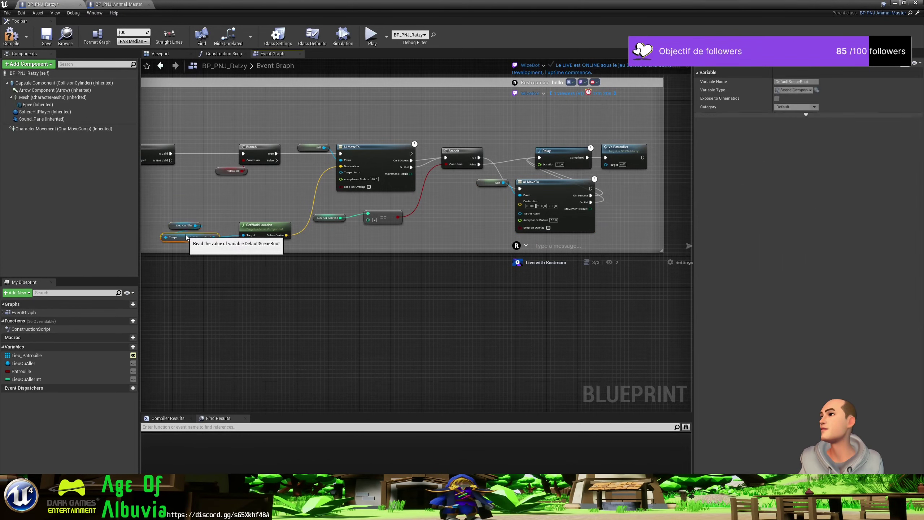
pyautogui.moveTo(171, 226); pyautogui.dragTo(292, 249)
pyautogui.hotkey('ctrl', 'c')
pyautogui.hotkey('ctrl', 'v')
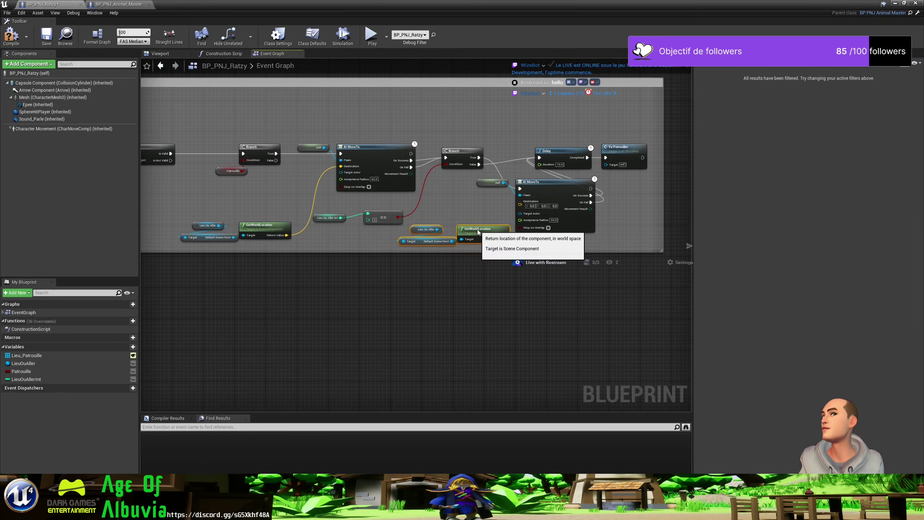
pyautogui.moveTo(486, 232)
pyautogui.mouseDown()
pyautogui.moveTo(474, 231)
pyautogui.moveTo(503, 240)
pyautogui.moveTo(524, 202)
pyautogui.mouseUp()
pyautogui.click(18, 37)
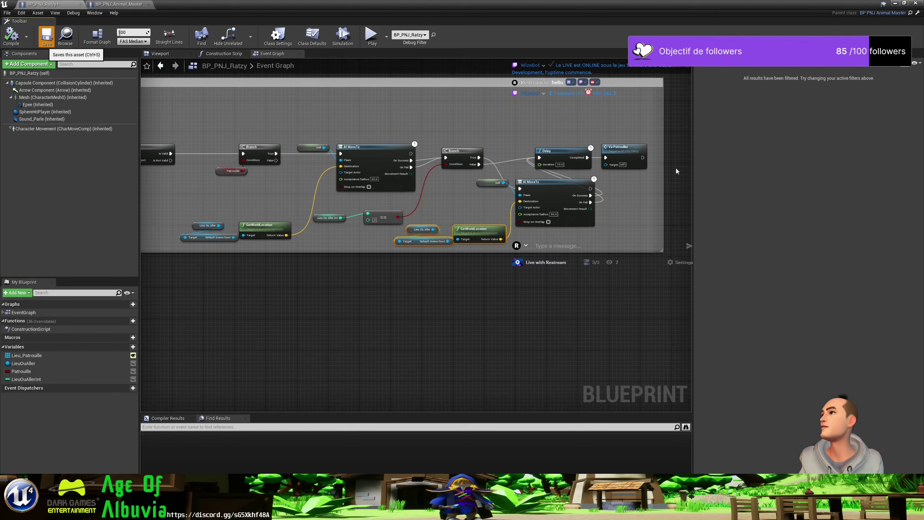
pyautogui.click(894, 3)
# Run a playtest of the staircase level, stop it with Esc, and switch back to BP_PNJ_Ratzy.
pyautogui.click(329, 35)
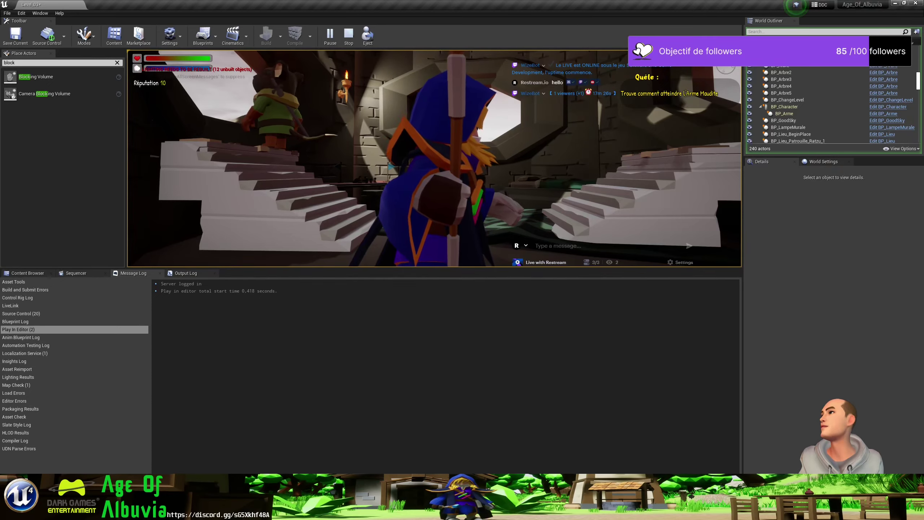
pyautogui.press('Escape')
pyautogui.hotkey('alt', 'Tab')
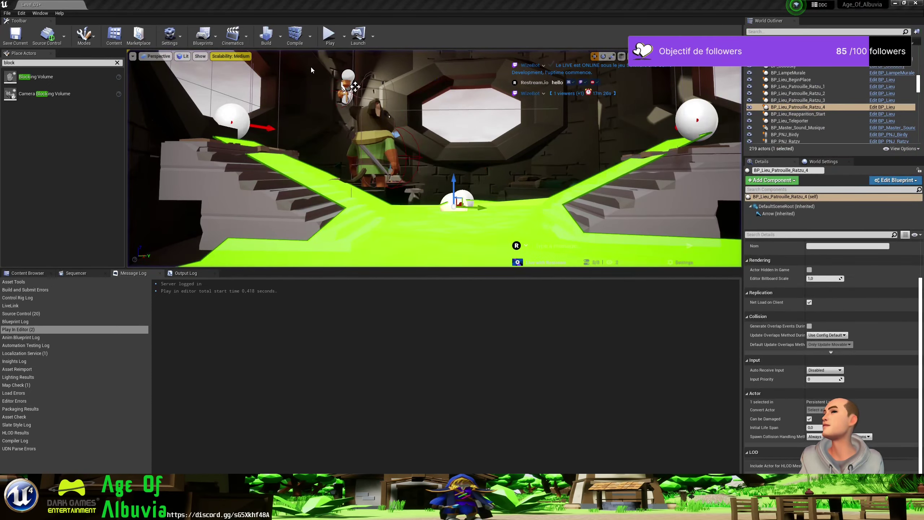
# Select the placed Ratzy NPC and add two more slots to its Lieu Patrouille array.
pyautogui.click(894, 5)
pyautogui.click(387, 126)
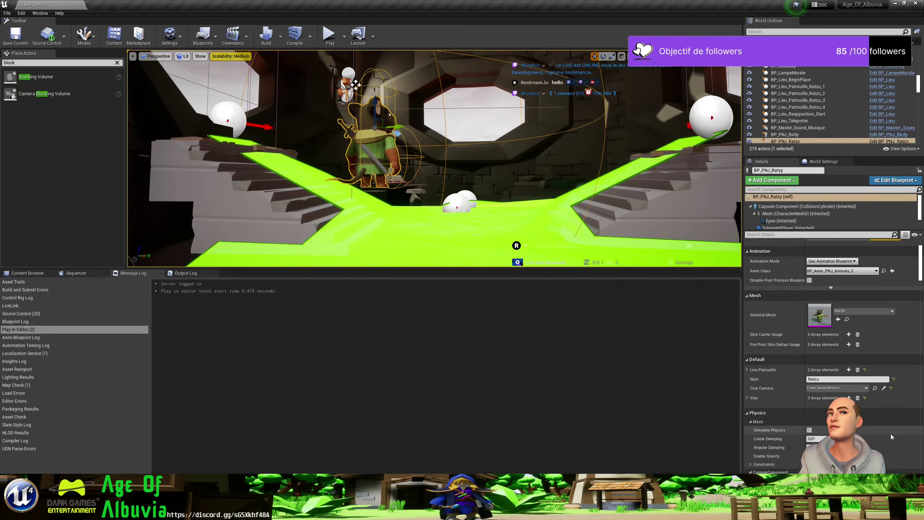
pyautogui.scroll(-5, 841, 384)
pyautogui.scroll(-1, 840, 384)
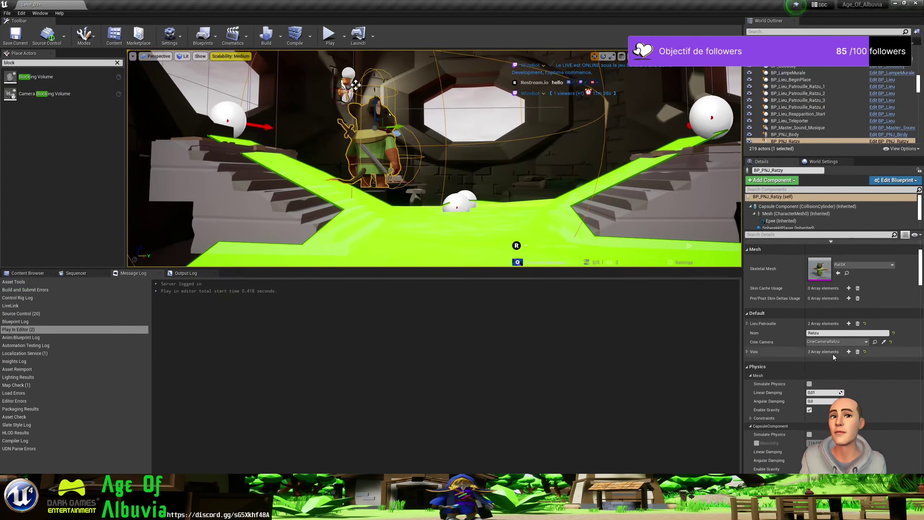
pyautogui.click(747, 323)
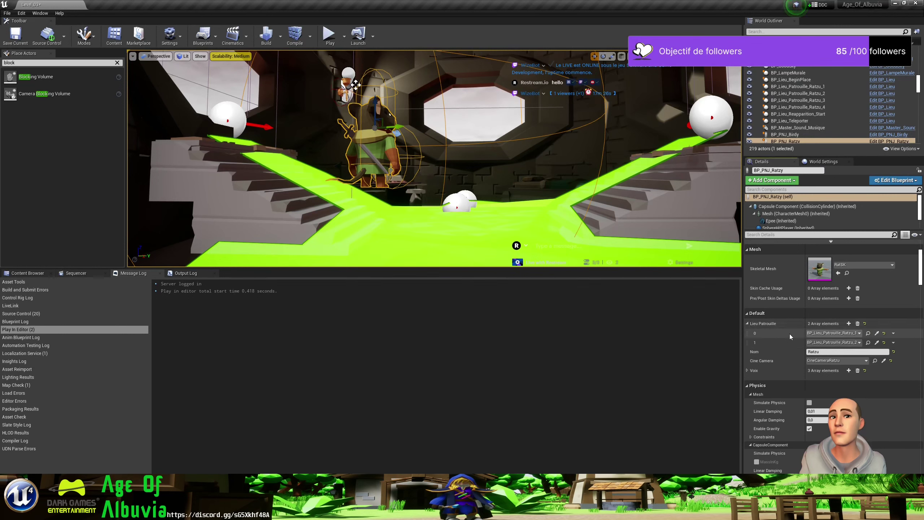
pyautogui.click(848, 323)
pyautogui.click(848, 324)
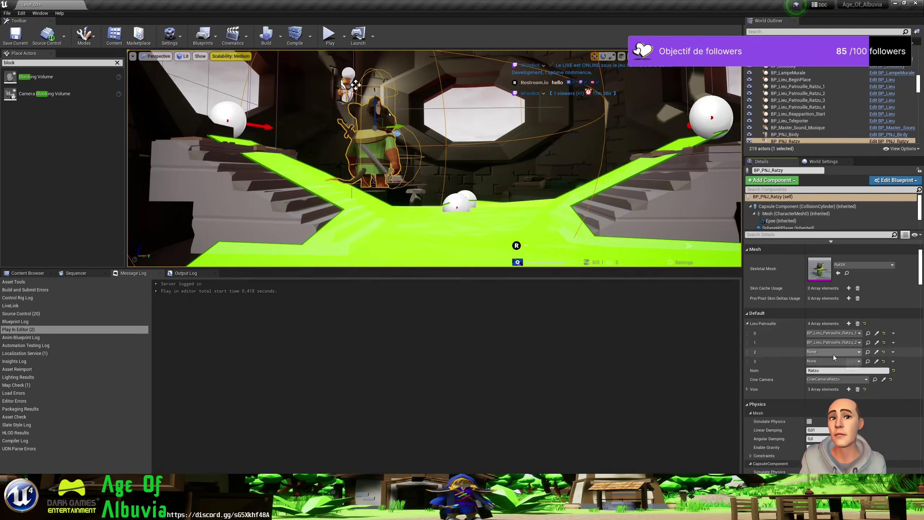
# Assign BP_Lieu_Patrouille_Ratzu_3 and _4 to elements 2 and 3, then start a playtest.
pyautogui.click(833, 351)
pyautogui.click(842, 286)
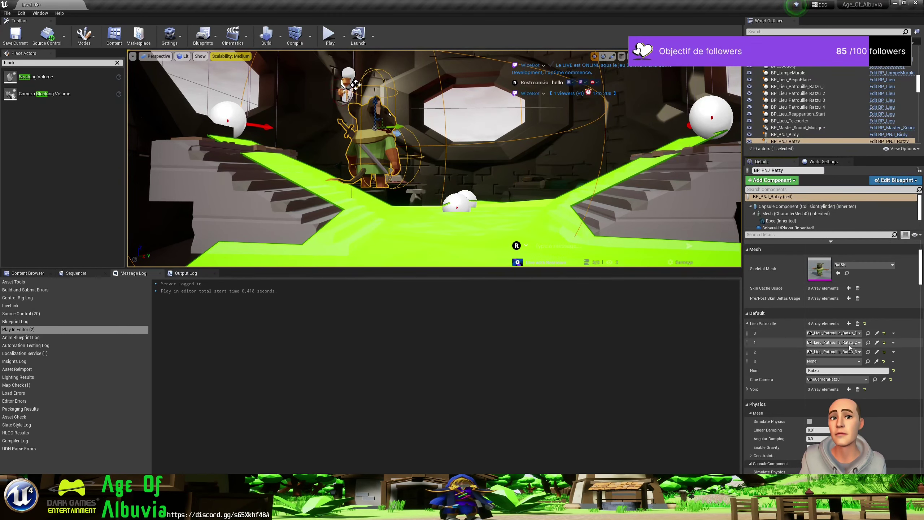
pyautogui.click(833, 361)
pyautogui.click(842, 302)
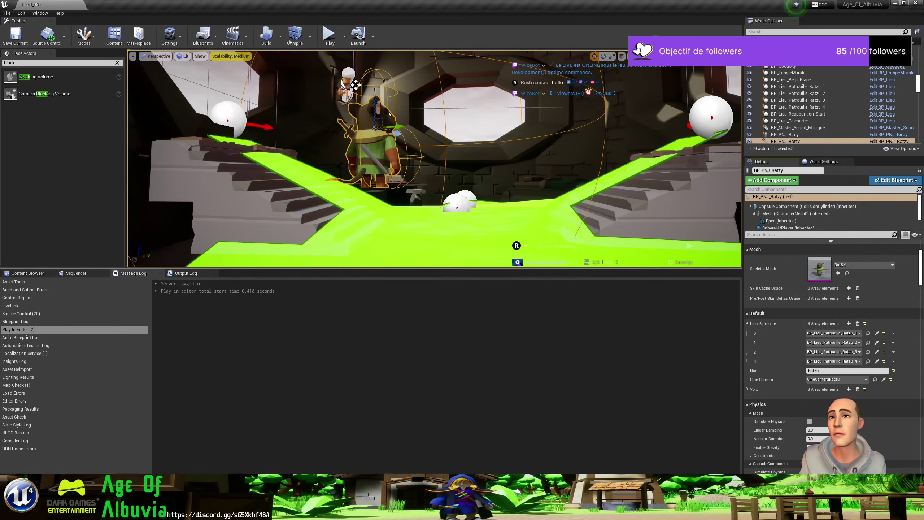
pyautogui.click(329, 53)
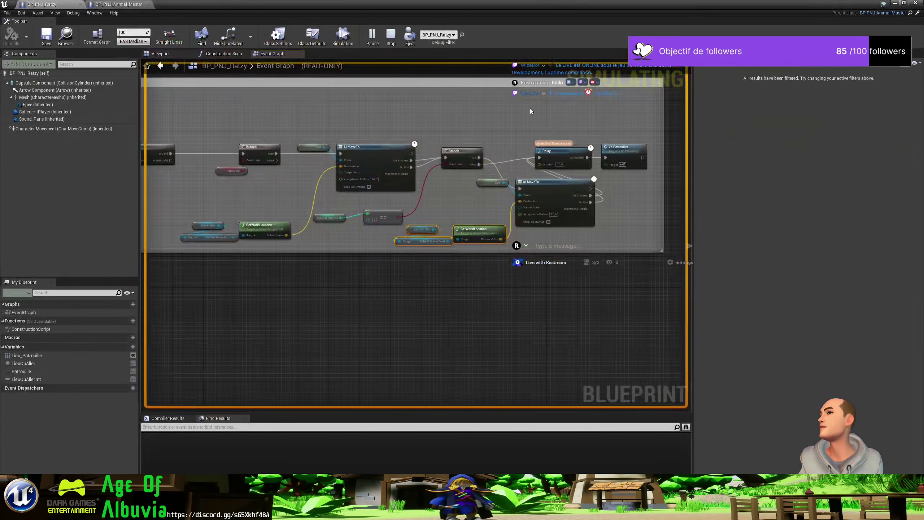
# Restore the blueprint beside the running game and inspect its Is Valid, Branch, random selection and AI MoveTo nodes.
pyautogui.doubleClick(504, 7)
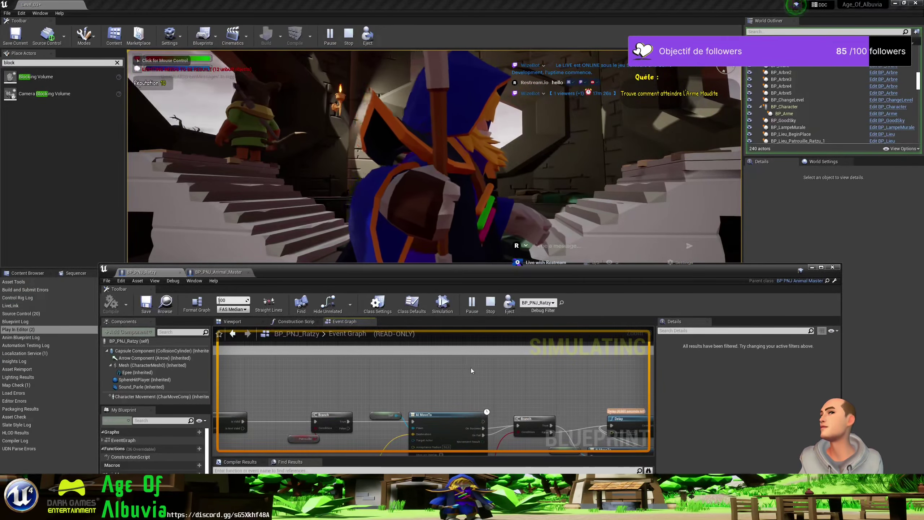
pyautogui.scroll(-2, 471, 372)
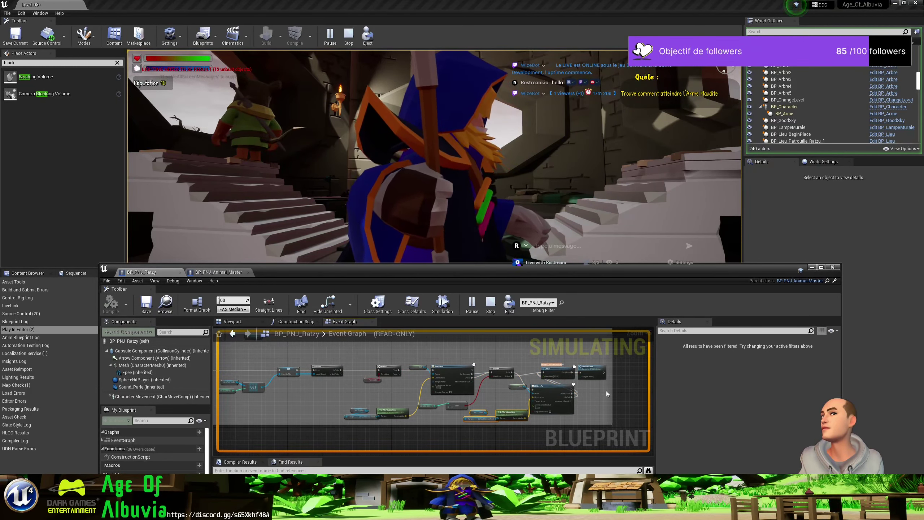
pyautogui.scroll(5, 541, 400)
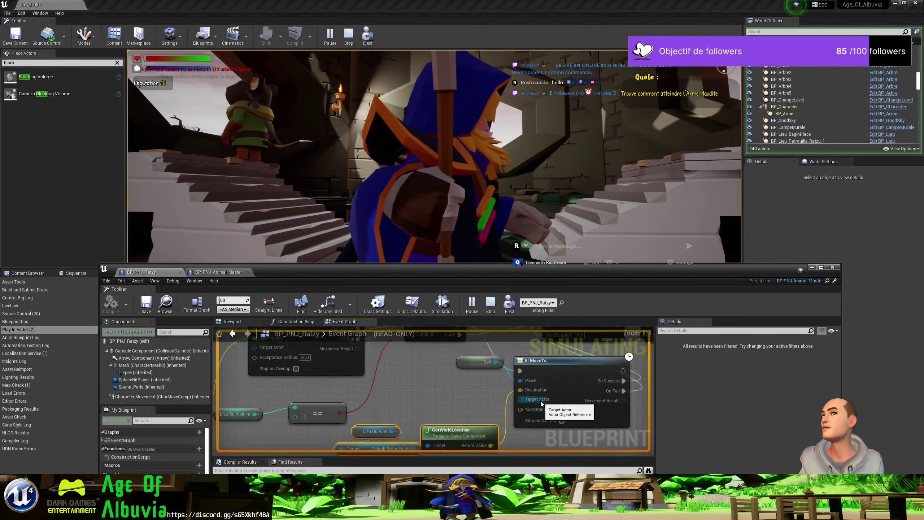
pyautogui.scroll(-1, 541, 401)
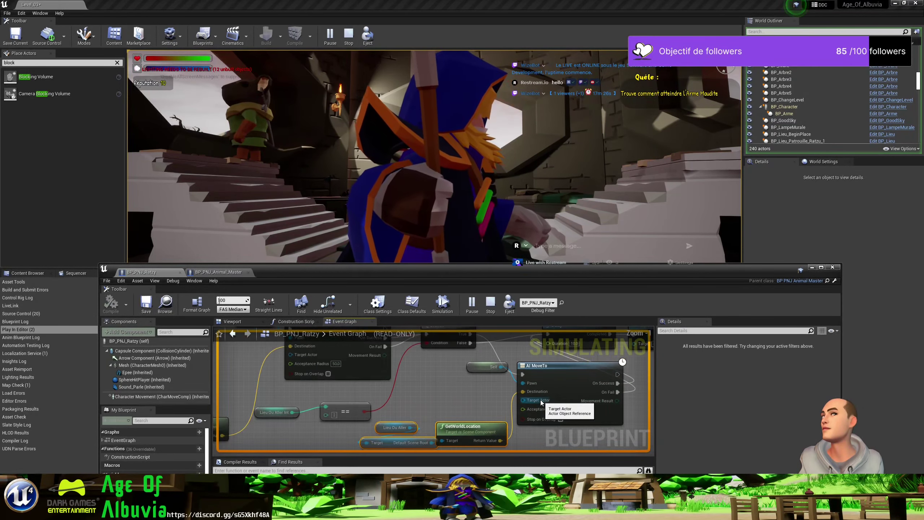
pyautogui.scroll(-1, 541, 402)
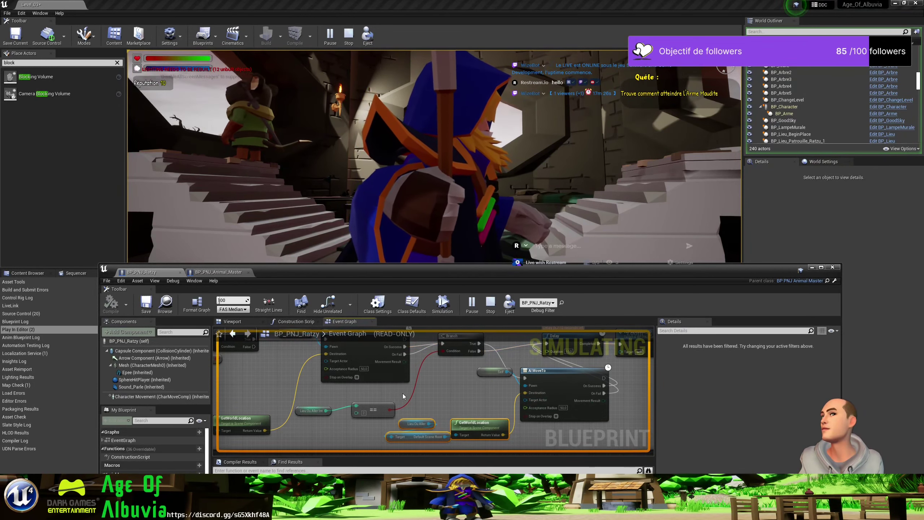
pyautogui.moveTo(403, 393); pyautogui.dragTo(488, 436, button='right')
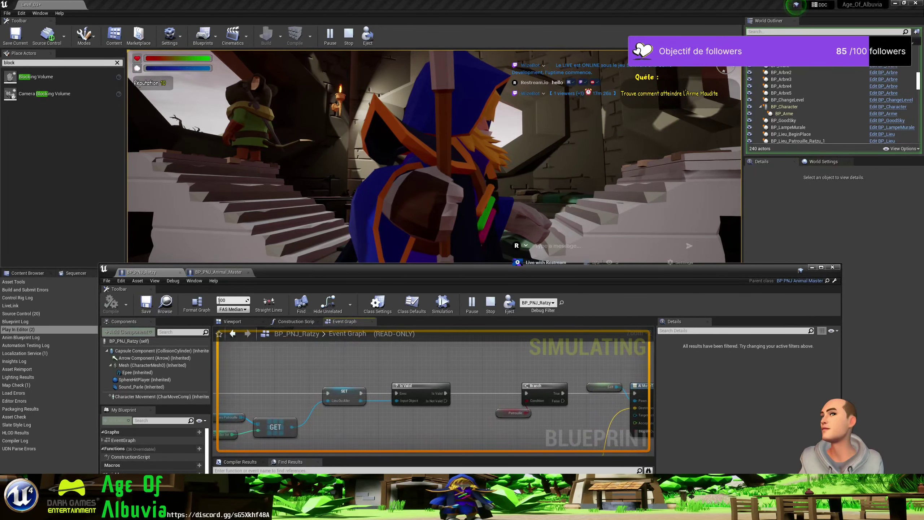
pyautogui.moveTo(432, 393)
pyautogui.mouseDown(button='right')
pyautogui.moveTo(527, 400)
pyautogui.moveTo(263, 371)
pyautogui.mouseUp(button='right')
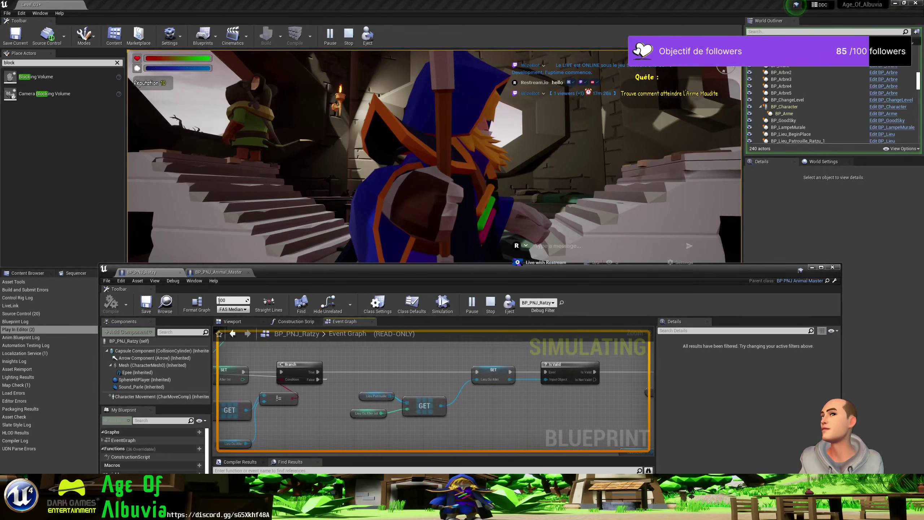
pyautogui.moveTo(542, 399); pyautogui.dragTo(257, 370, button='right')
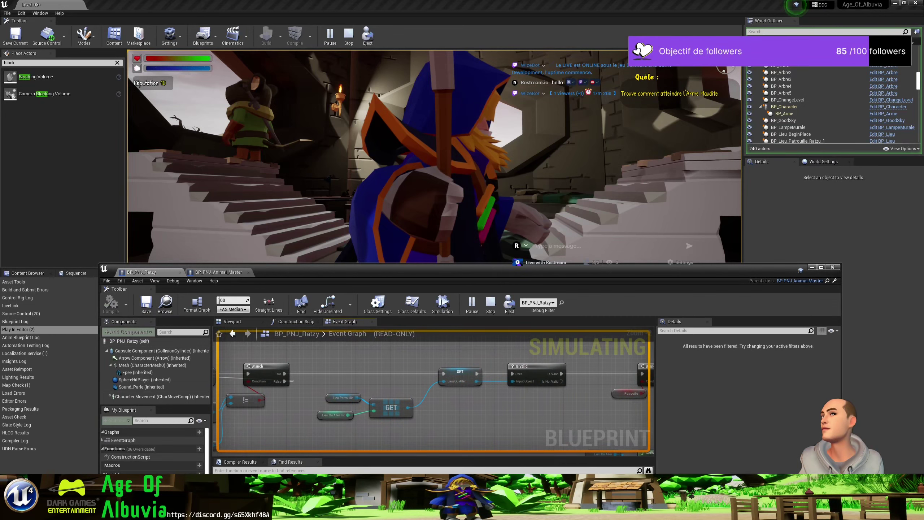
pyautogui.moveTo(542, 399); pyautogui.dragTo(471, 389, button='right')
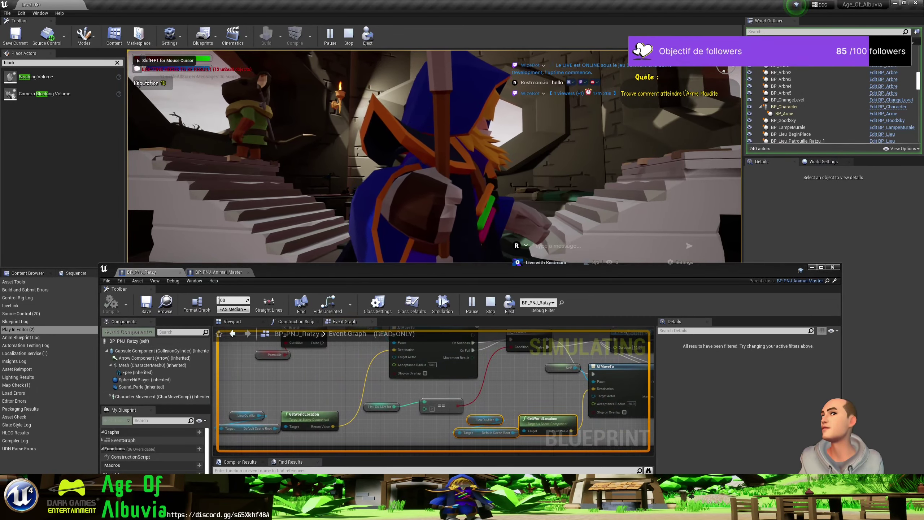
# Stop the playtest and review the VaPatrouiller, SET, Branch, AI MoveTo, Delay and GetWorldLocation nodes.
pyautogui.press('Escape')
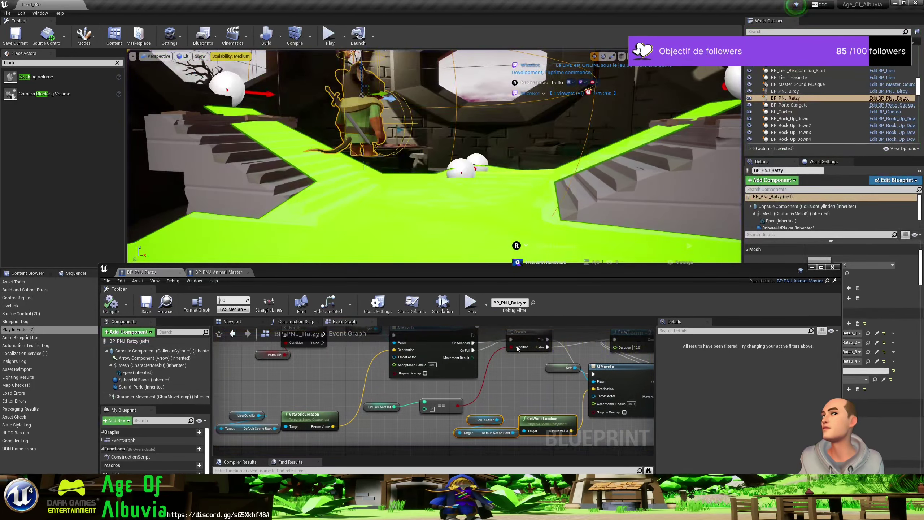
pyautogui.scroll(-1, 533, 397)
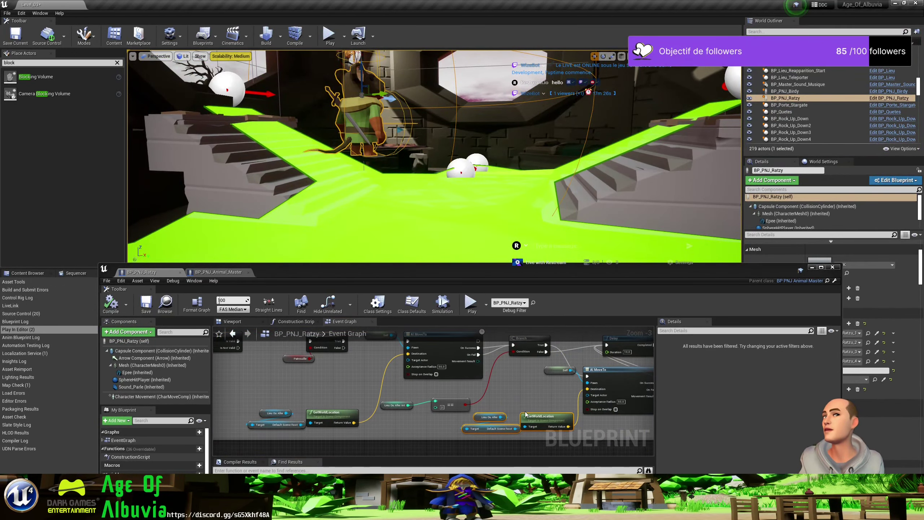
pyautogui.scroll(3, 516, 417)
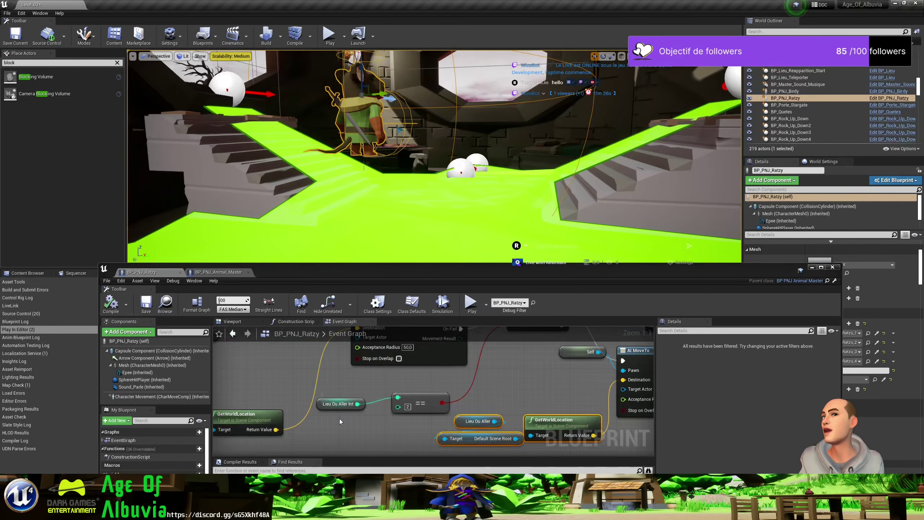
pyautogui.scroll(-2, 370, 413)
pyautogui.scroll(-1, 370, 413)
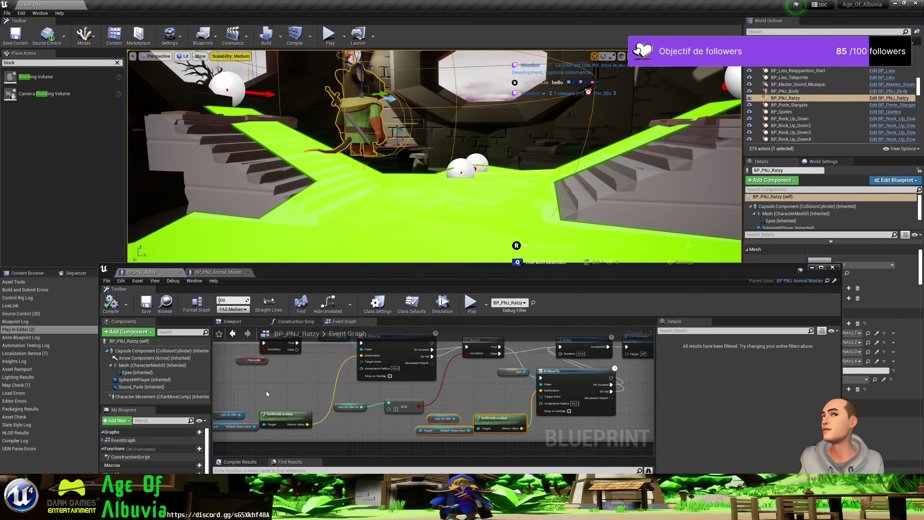
pyautogui.moveTo(267, 394)
pyautogui.mouseDown(button='right')
pyautogui.moveTo(367, 419)
pyautogui.moveTo(372, 432)
pyautogui.mouseUp(button='right')
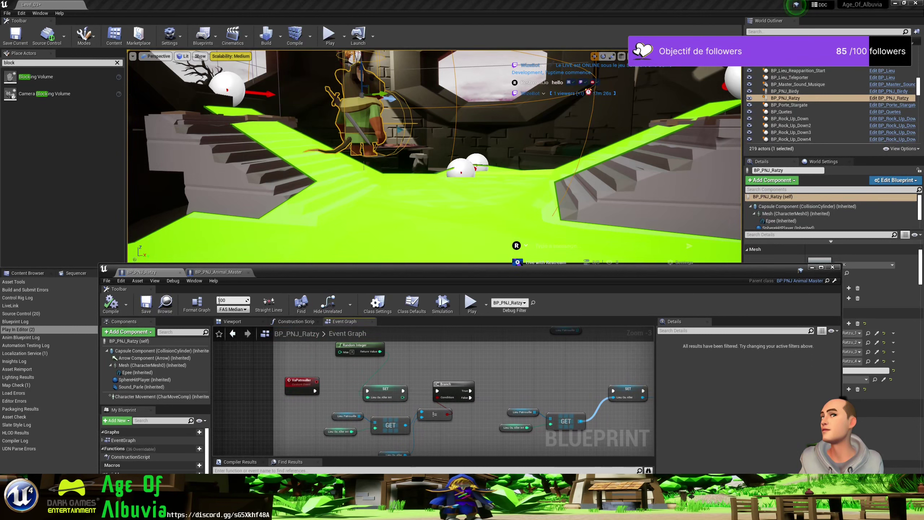
pyautogui.scroll(1, 406, 429)
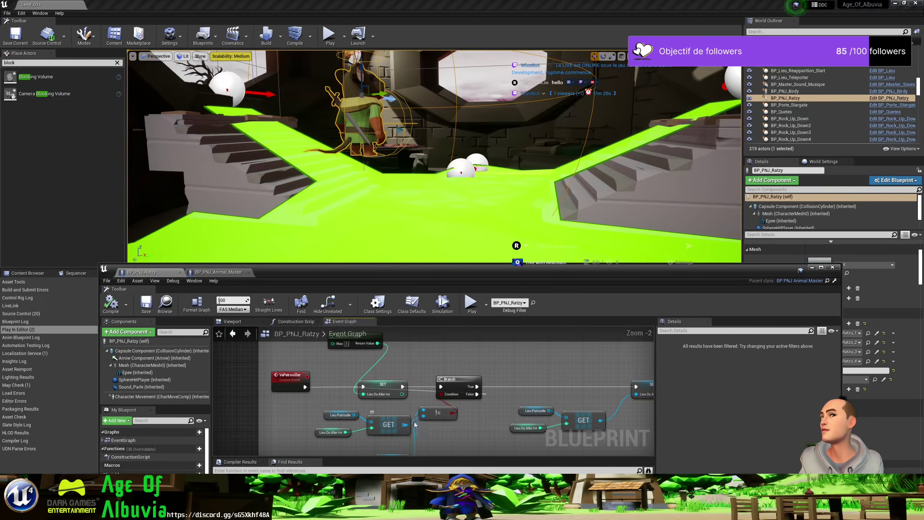
pyautogui.moveTo(545, 391)
pyautogui.mouseDown(button='right')
pyautogui.moveTo(364, 396)
pyautogui.moveTo(343, 387)
pyautogui.mouseUp(button='right')
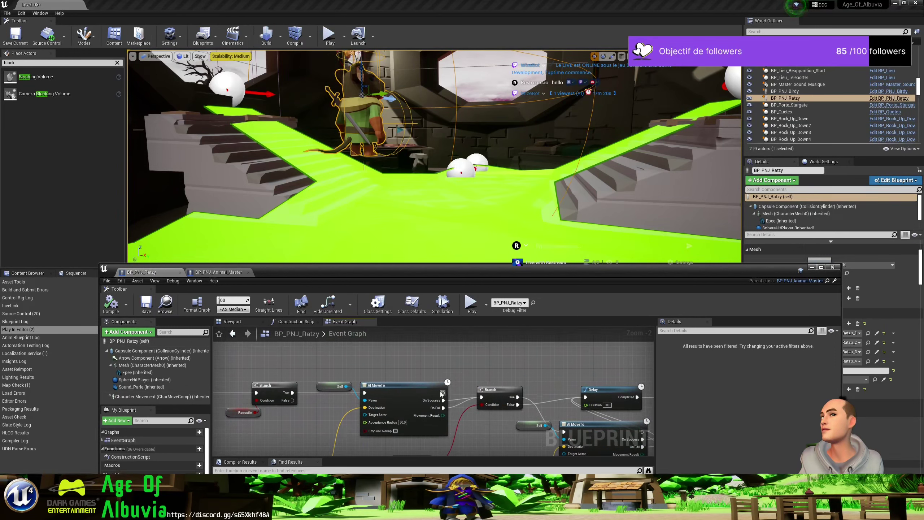
pyautogui.moveTo(570, 385); pyautogui.dragTo(507, 360, button='right')
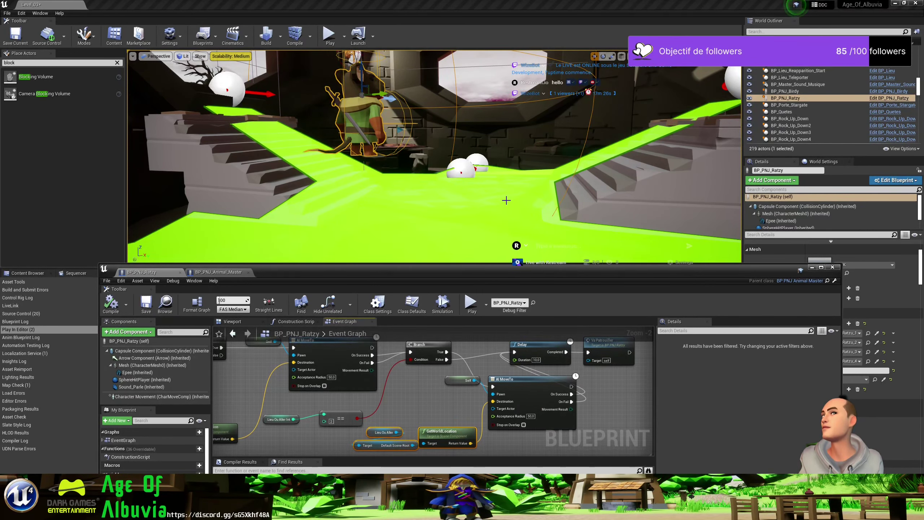
# Move the third patrol point sphere down beside the lower sphere and start a play test.
pyautogui.moveTo(506, 200); pyautogui.dragTo(438, 163, button='right')
pyautogui.click(396, 158)
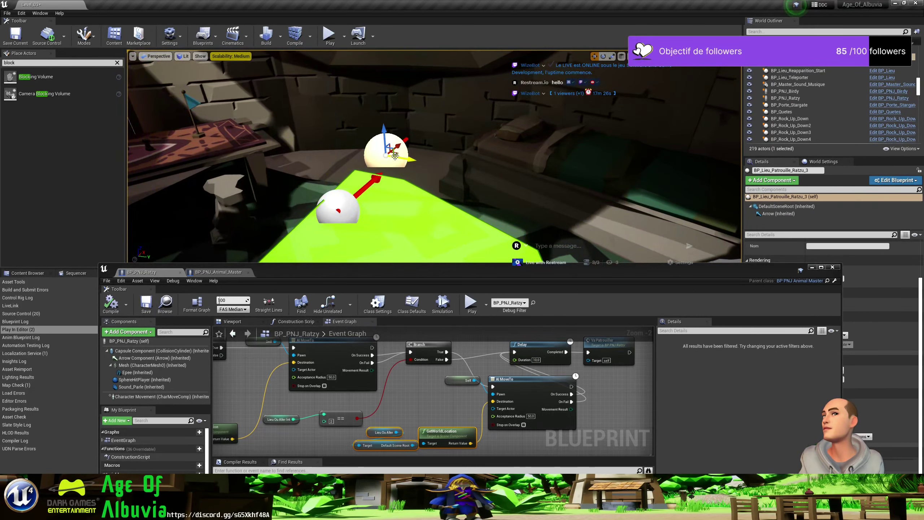
pyautogui.moveTo(401, 144); pyautogui.dragTo(377, 162)
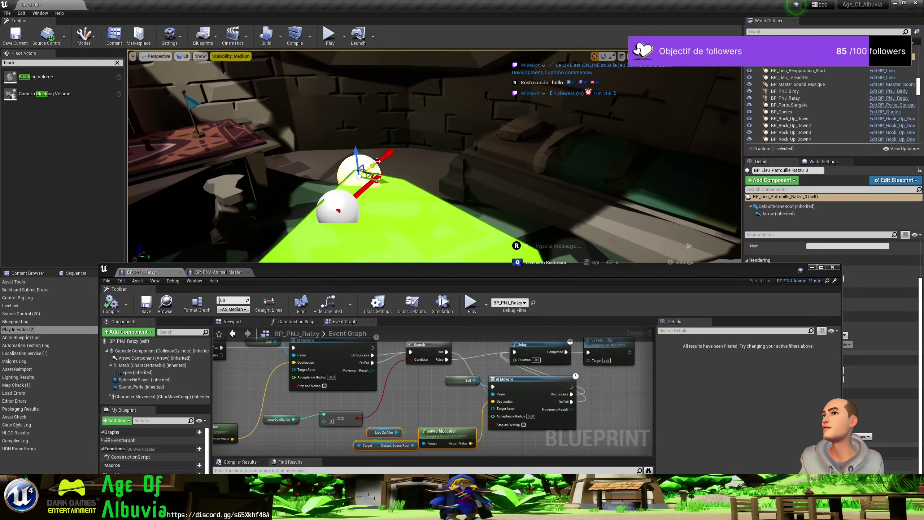
pyautogui.moveTo(386, 256); pyautogui.dragTo(408, 226, button='right')
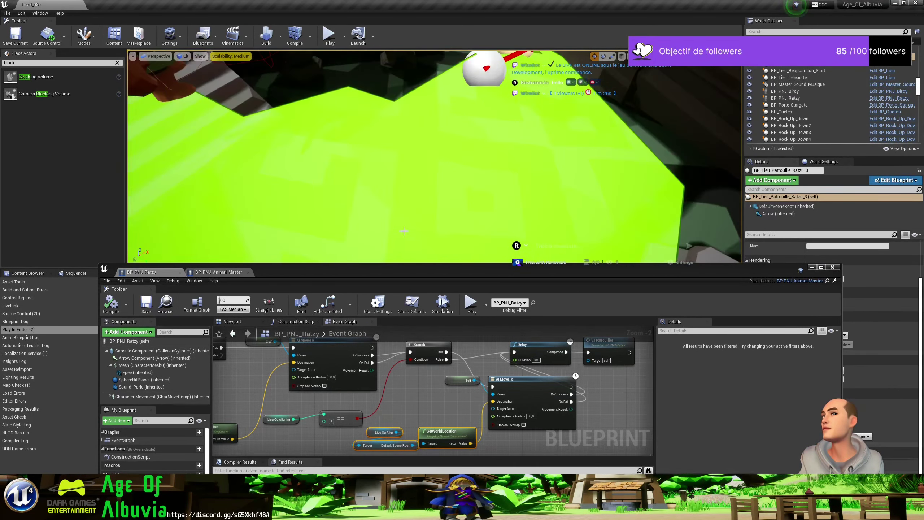
pyautogui.click(328, 36)
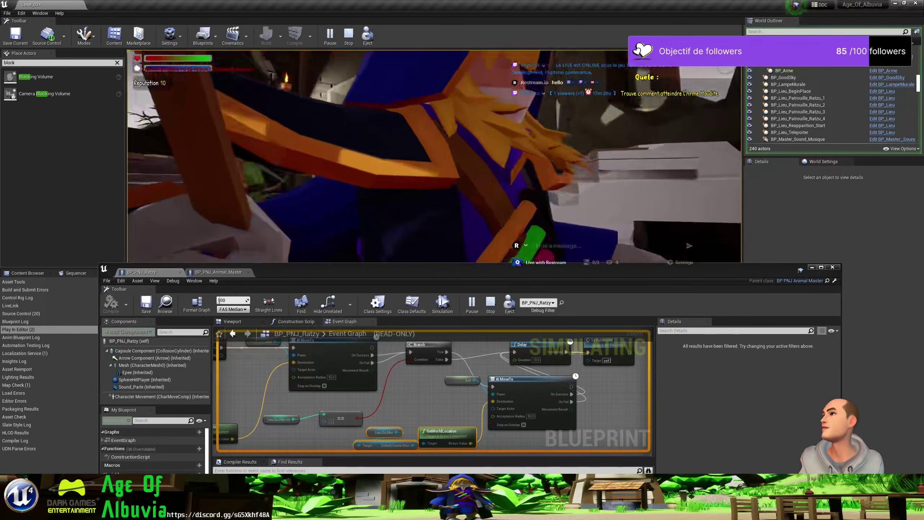
# End the play test and delete the GetWorldLocation, Default Scene Root and Lieu Ou Aller nodes.
pyautogui.press('Escape')
pyautogui.scroll(-1, 483, 394)
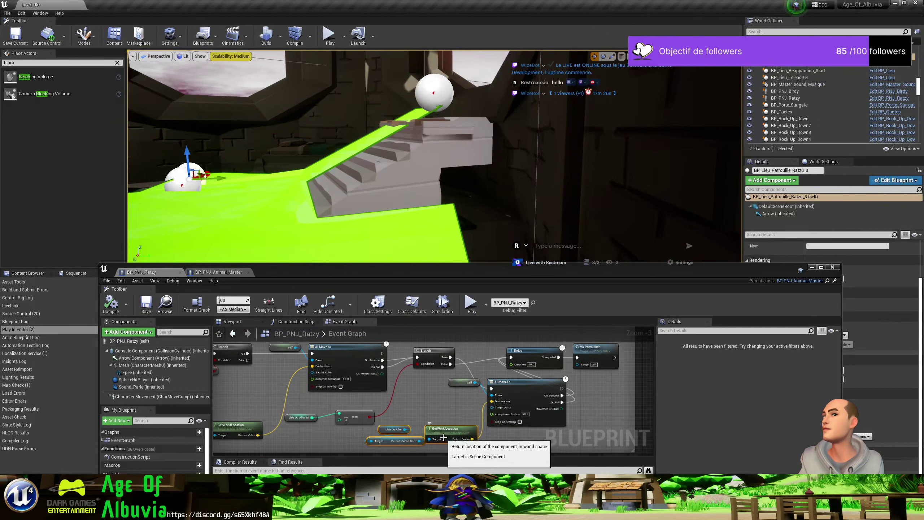
pyautogui.moveTo(458, 431)
pyautogui.mouseDown()
pyautogui.moveTo(462, 415)
pyautogui.moveTo(449, 428)
pyautogui.mouseUp()
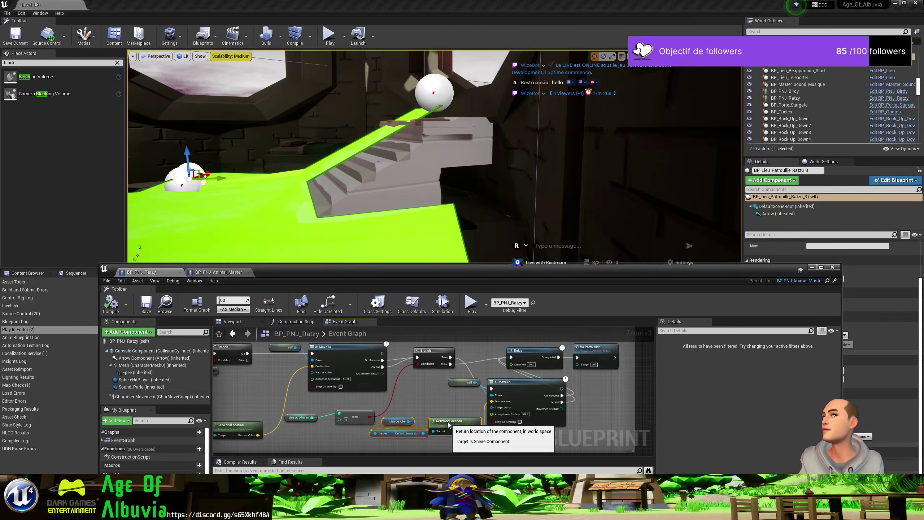
pyautogui.click(449, 422)
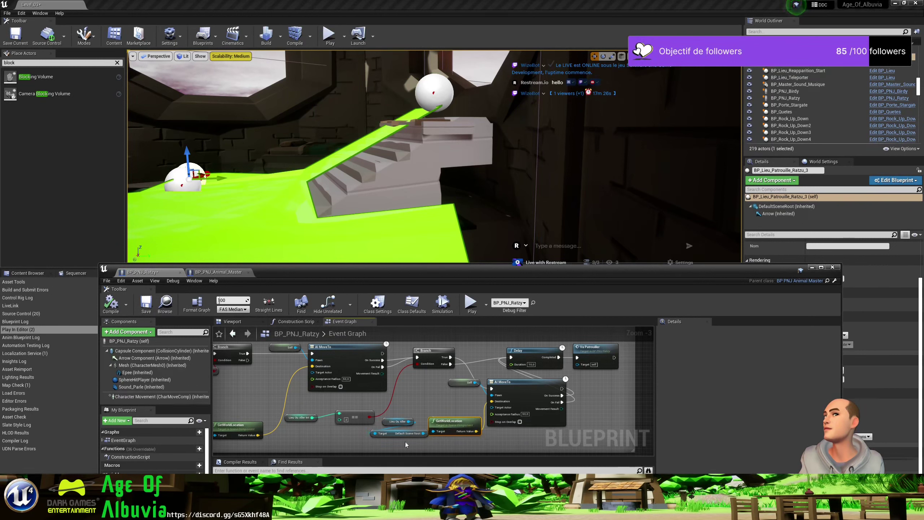
pyautogui.press('Delete')
pyautogui.click(394, 432)
pyautogui.press('Delete')
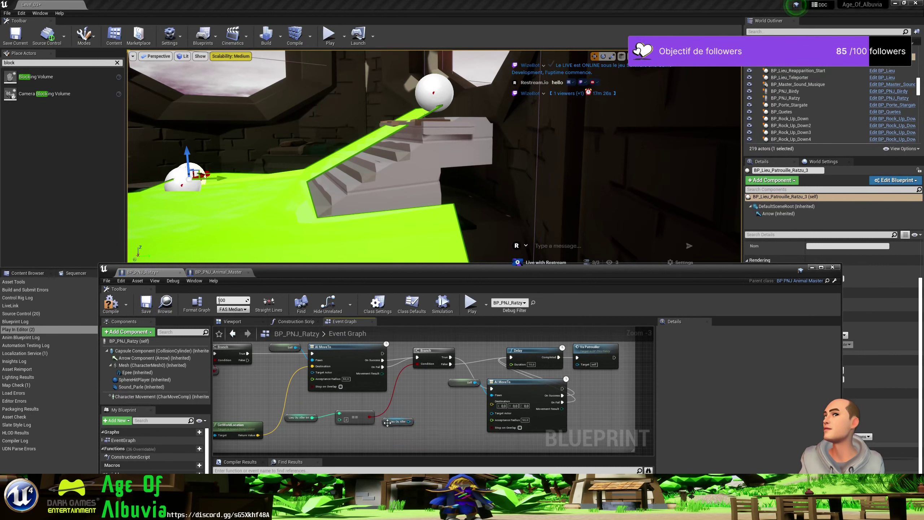
pyautogui.click(388, 423)
pyautogui.press('Delete')
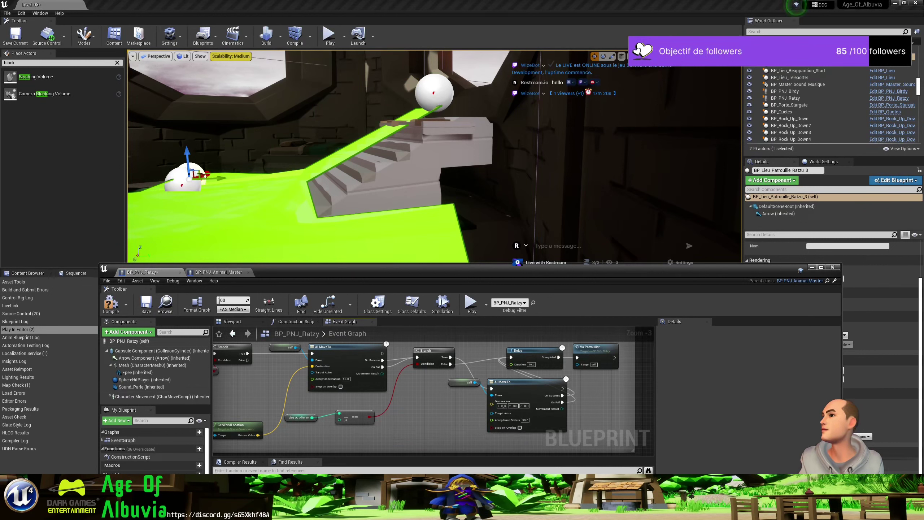
# Feed a Lieu Patrouille array GET through GetWorldLocation into AI MoveTo's Destination, then save the level.
pyautogui.moveTo(124, 481)
pyautogui.mouseDown()
pyautogui.moveTo(415, 414)
pyautogui.moveTo(434, 433)
pyautogui.mouseUp()
pyautogui.click(444, 420)
pyautogui.write('get')
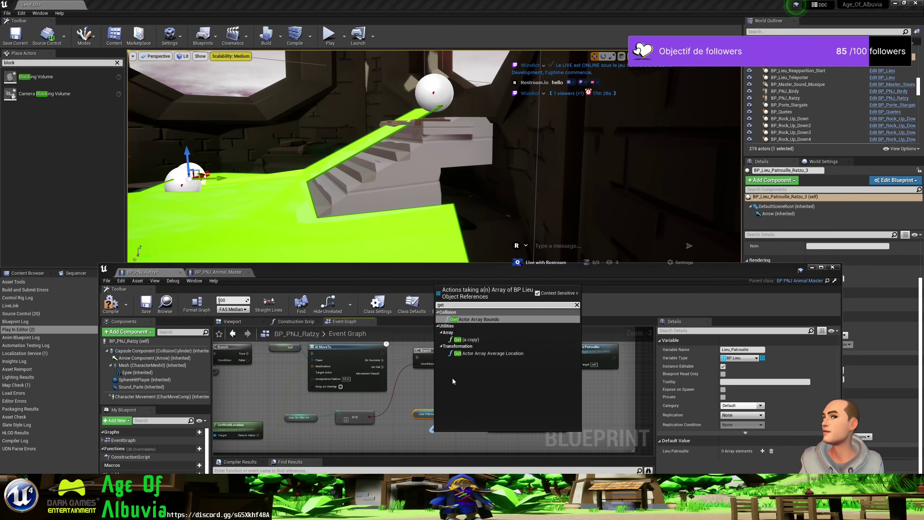
pyautogui.click(478, 340)
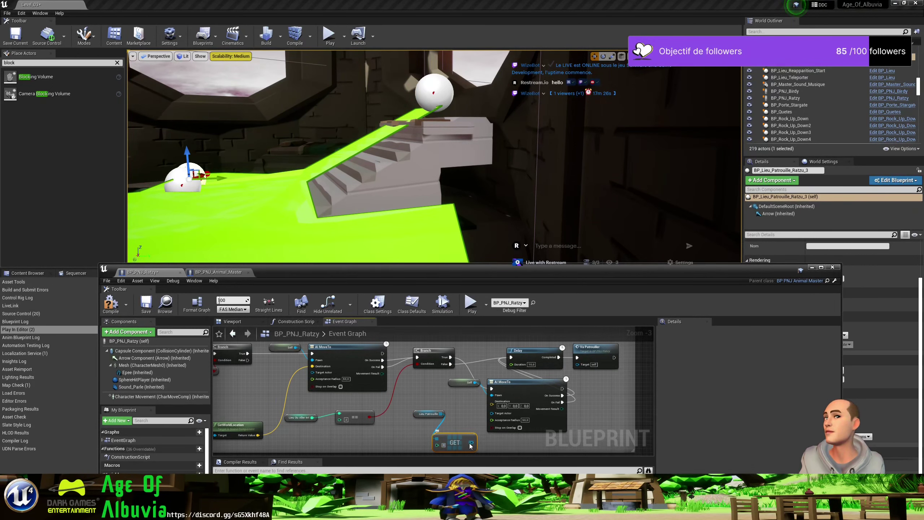
pyautogui.moveTo(472, 442)
pyautogui.mouseDown()
pyautogui.moveTo(493, 407)
pyautogui.moveTo(476, 426)
pyautogui.moveTo(416, 430)
pyautogui.mouseUp()
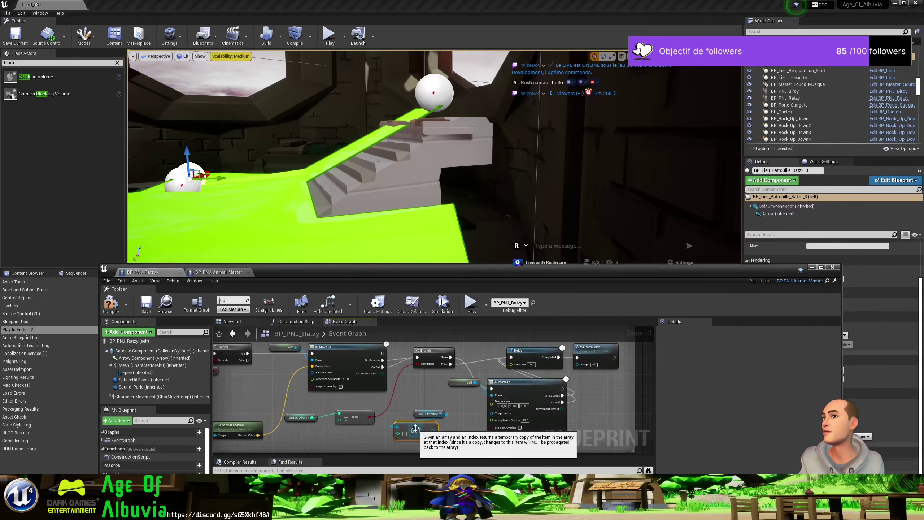
pyautogui.click(250, 429)
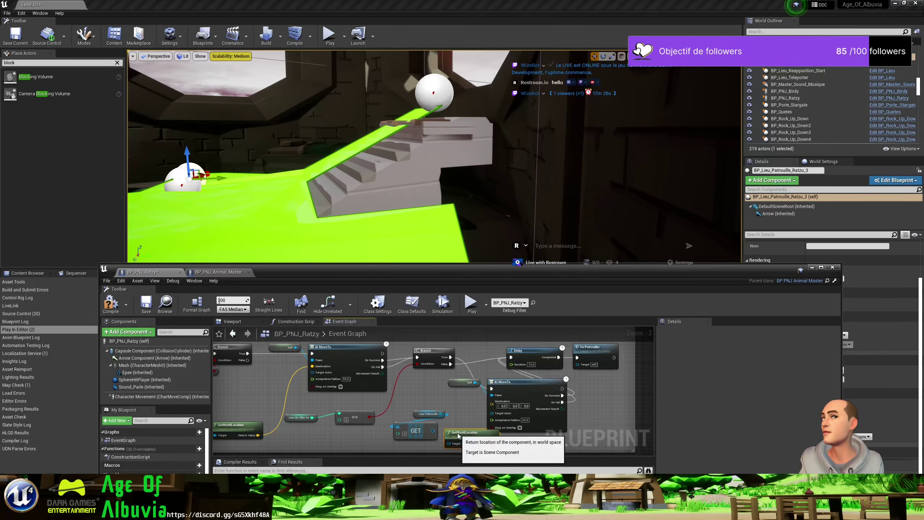
pyautogui.moveTo(461, 435)
pyautogui.mouseDown()
pyautogui.moveTo(453, 432)
pyautogui.moveTo(497, 422)
pyautogui.mouseUp()
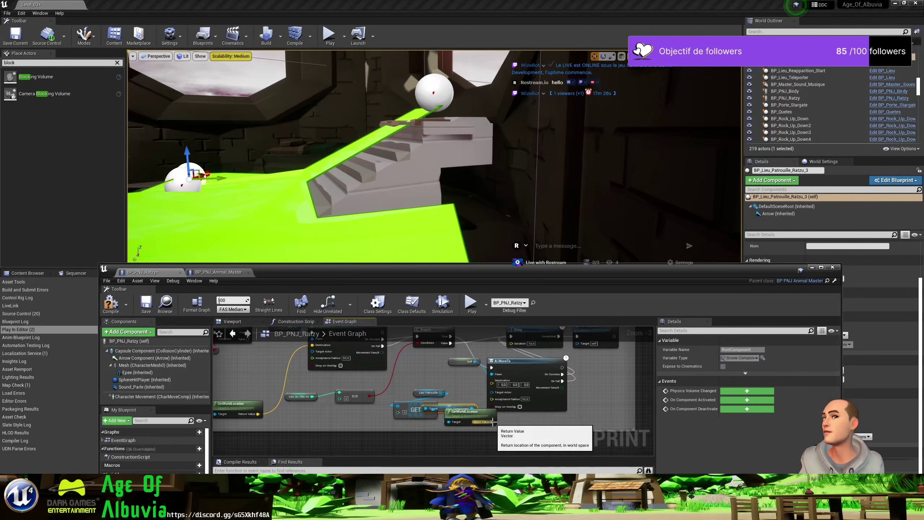
pyautogui.moveTo(338, 419)
pyautogui.mouseDown(button='right')
pyautogui.moveTo(444, 412)
pyautogui.moveTo(377, 424)
pyautogui.mouseUp(button='right')
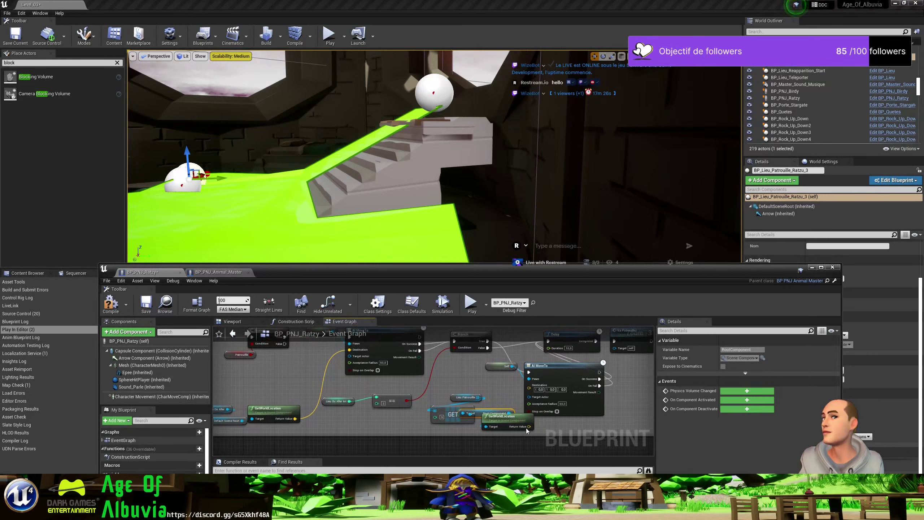
pyautogui.moveTo(529, 426); pyautogui.dragTo(534, 391)
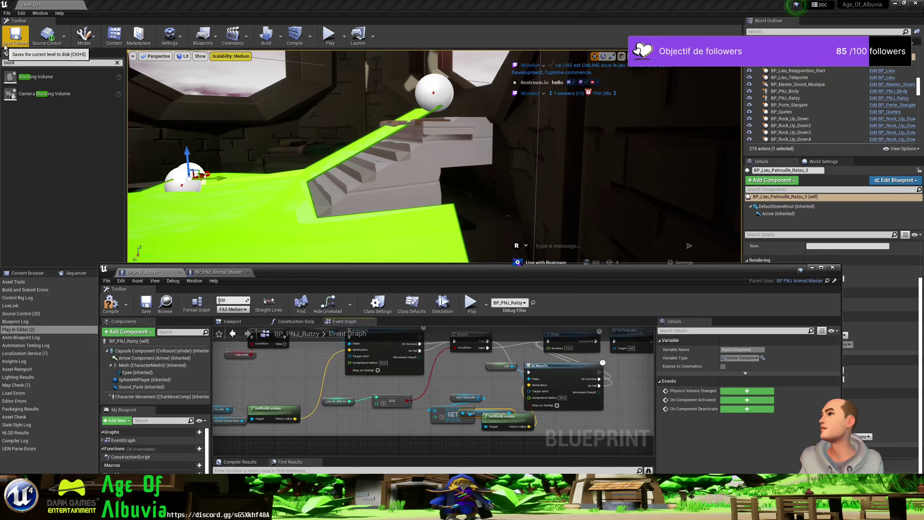
pyautogui.click(16, 34)
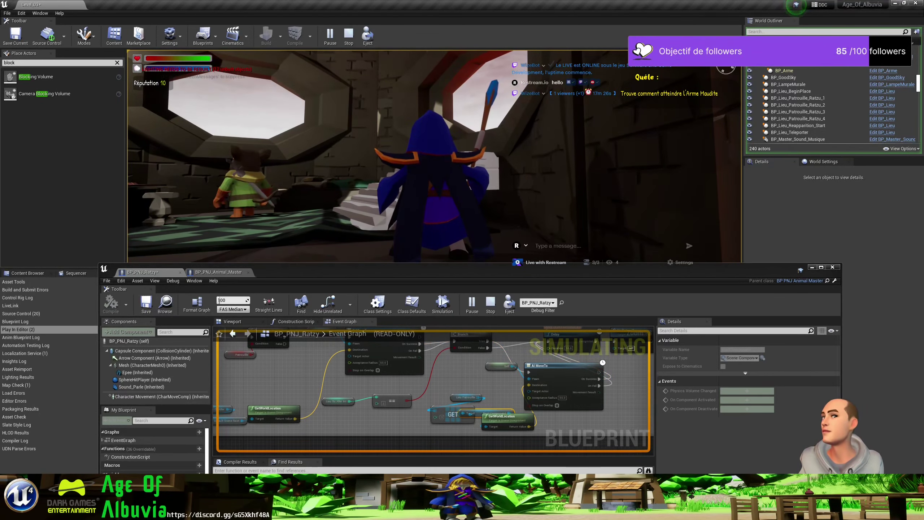
# Change the second AI MoveTo's Acceptance Radius, save Level_03, and start another play test.
pyautogui.press('Escape')
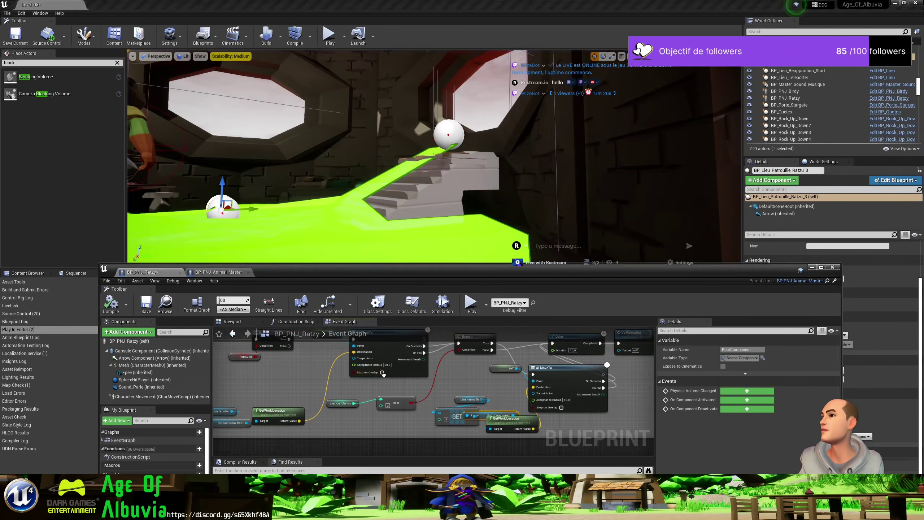
pyautogui.moveTo(582, 400); pyautogui.dragTo(369, 383, button='right')
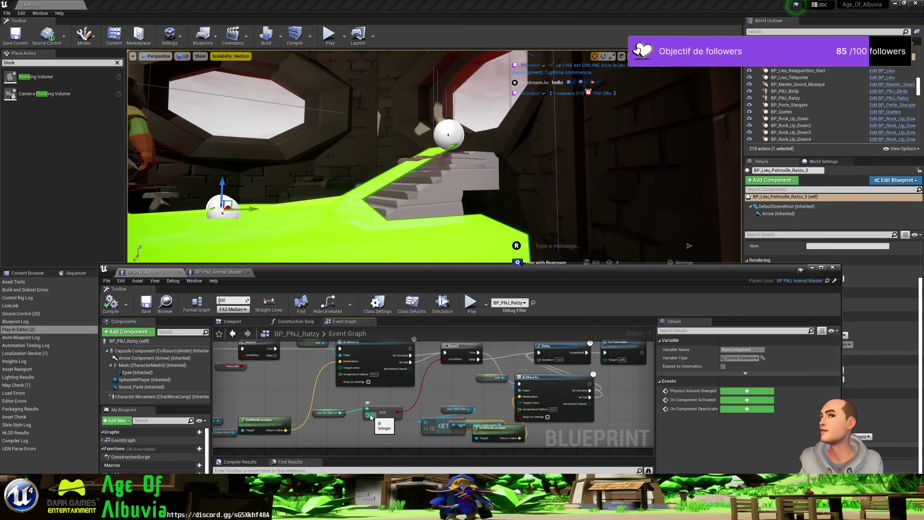
pyautogui.moveTo(512, 410); pyautogui.dragTo(543, 372, button='right')
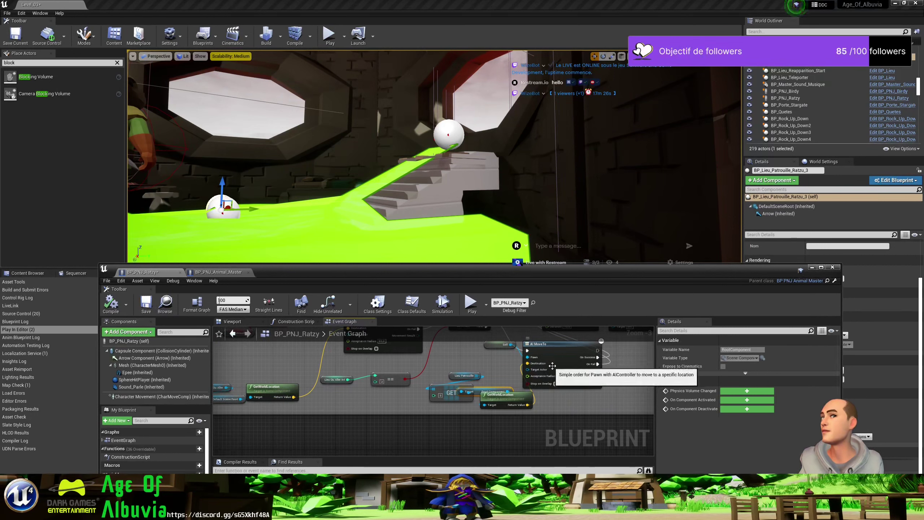
pyautogui.moveTo(578, 374)
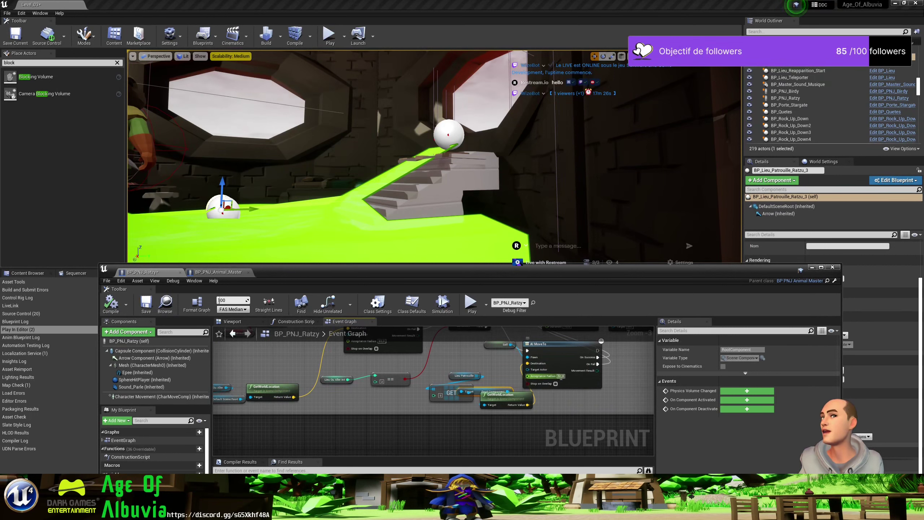
pyautogui.click(619, 357)
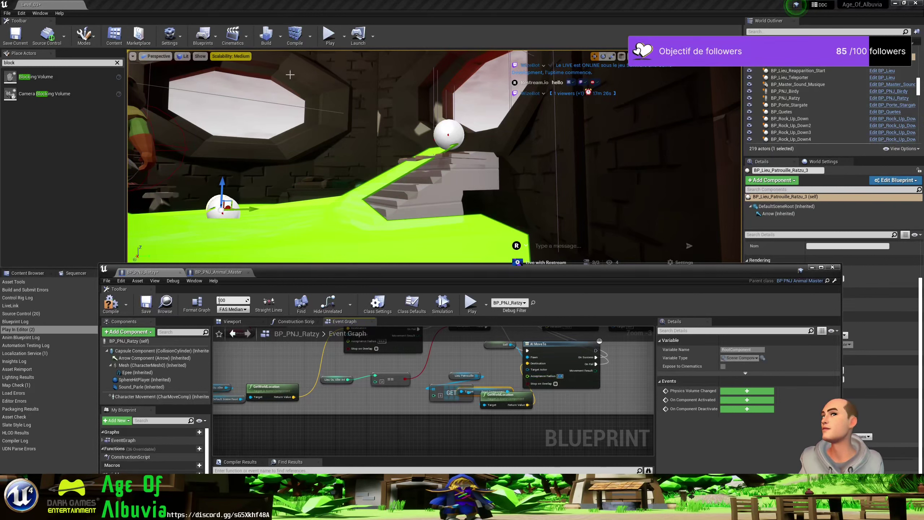
pyautogui.click(15, 36)
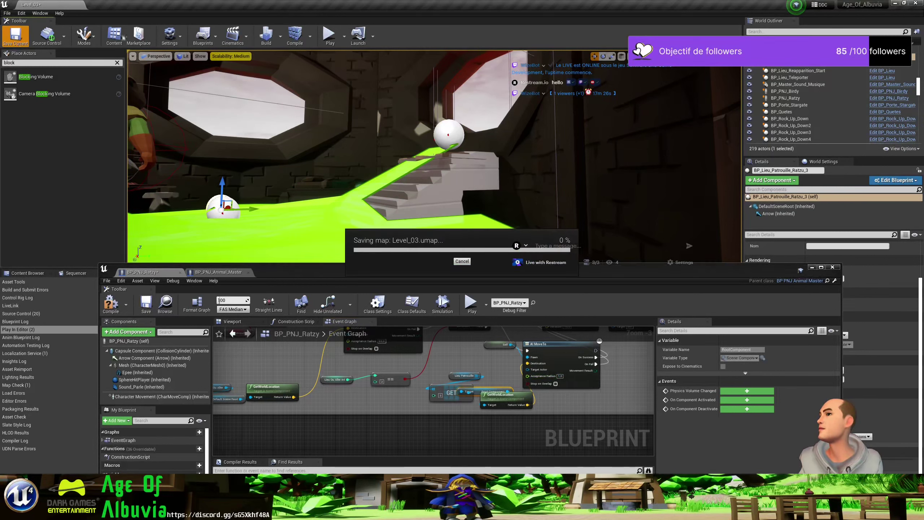
pyautogui.hotkey('alt', 'p')
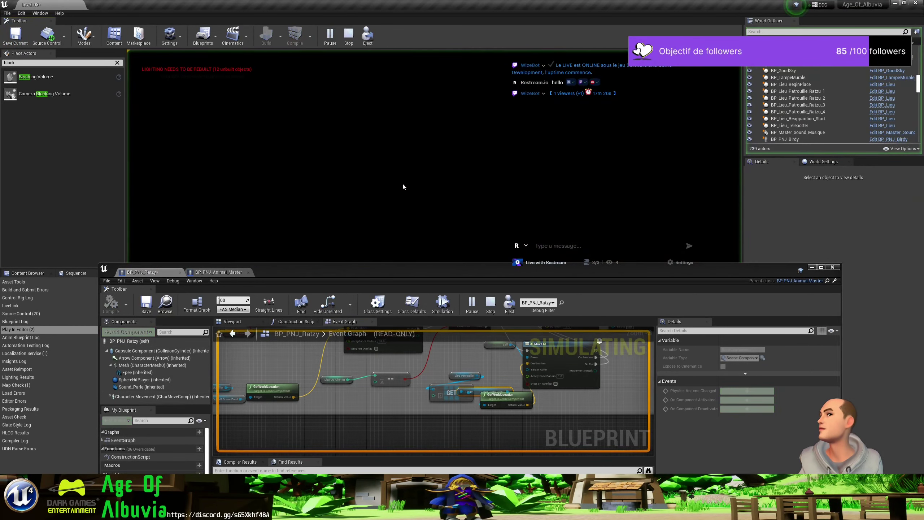
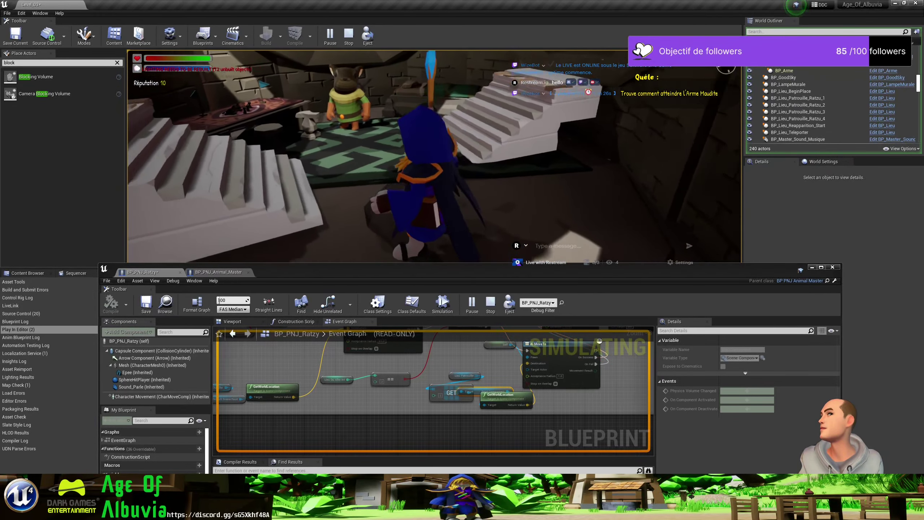
# Stop the playtest, save the level and enlarge the Blueprint editor window.
pyautogui.press('Escape')
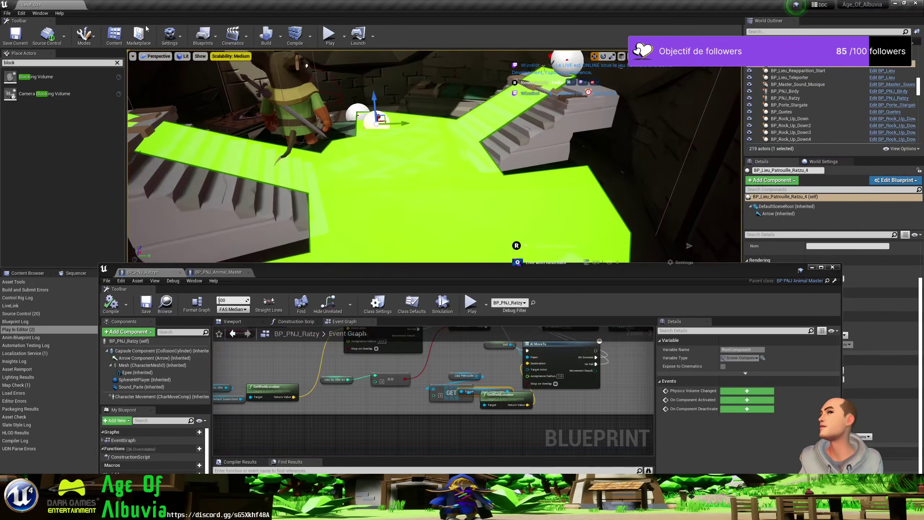
pyautogui.click(18, 36)
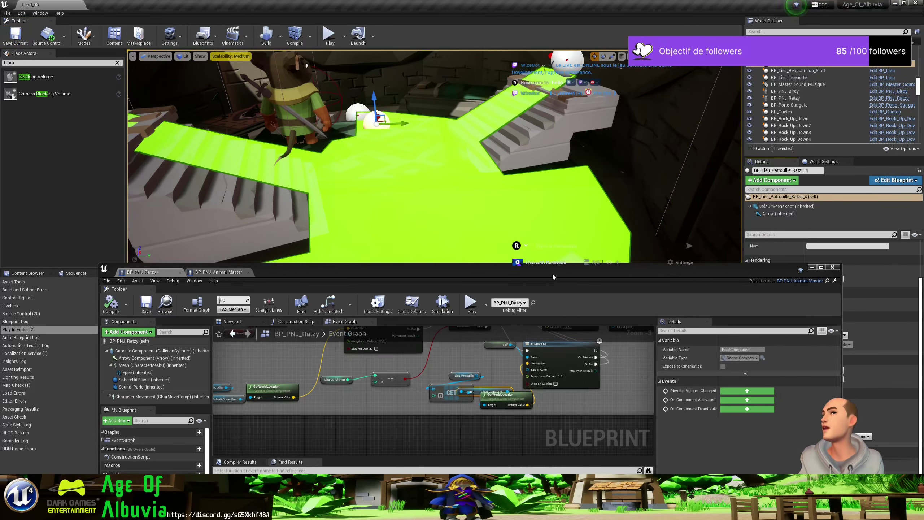
pyautogui.moveTo(575, 263); pyautogui.dragTo(581, 216)
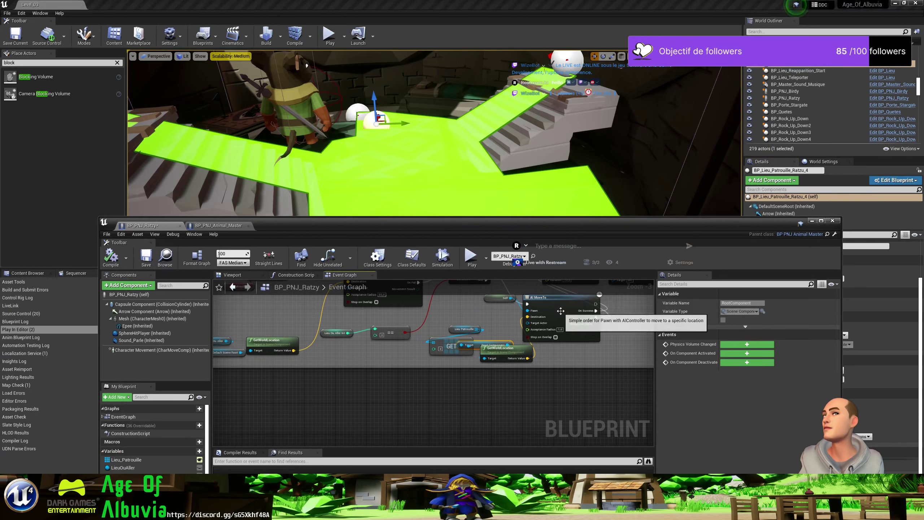
# Add a Delay node beside the second AI MoveTo and wire AI MoveTo's exec into it.
pyautogui.moveTo(546, 312); pyautogui.dragTo(522, 315)
pyautogui.rightClick(604, 330)
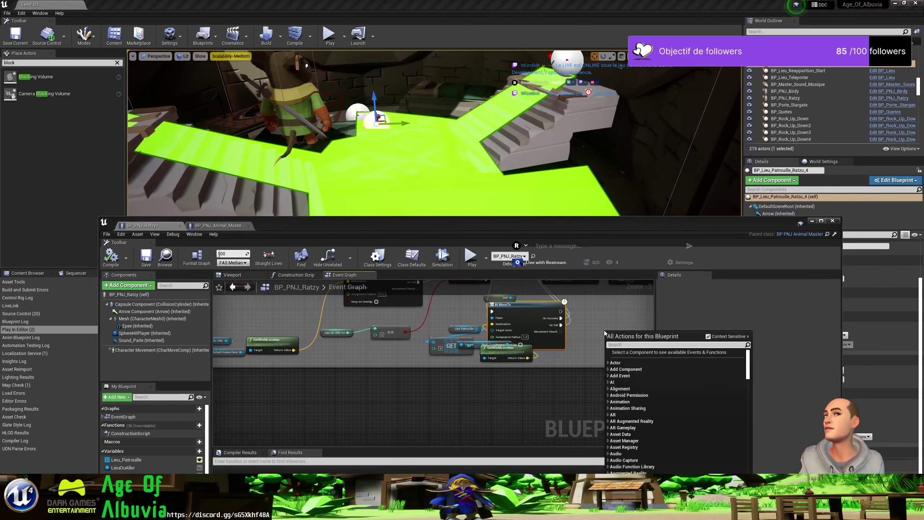
pyautogui.write('delay')
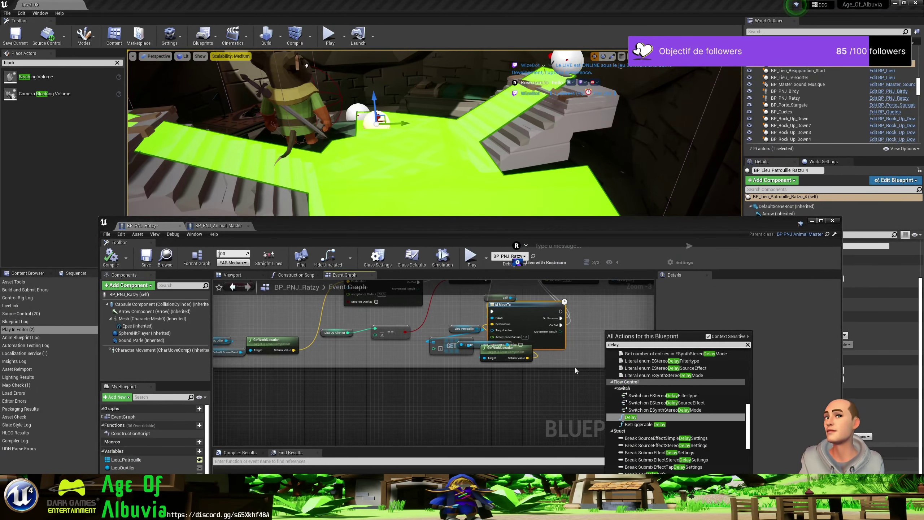
pyautogui.click(630, 417)
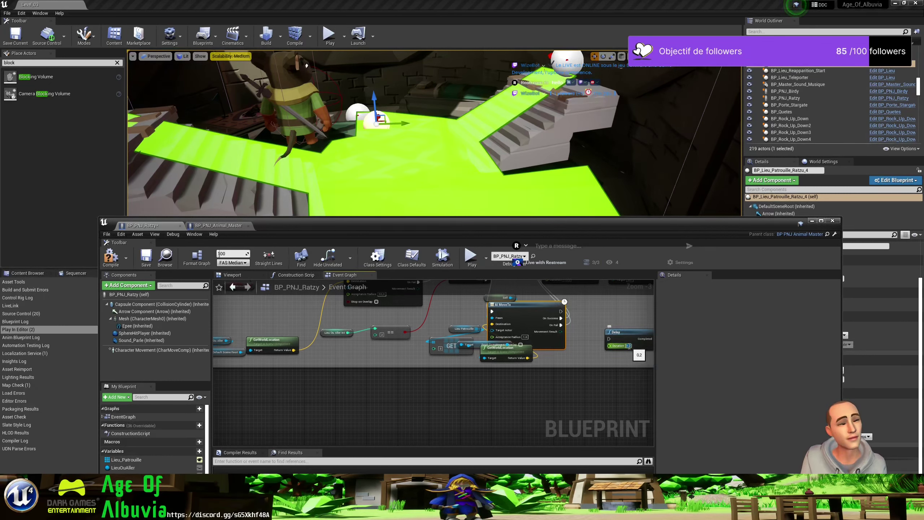
pyautogui.moveTo(627, 336); pyautogui.dragTo(589, 316)
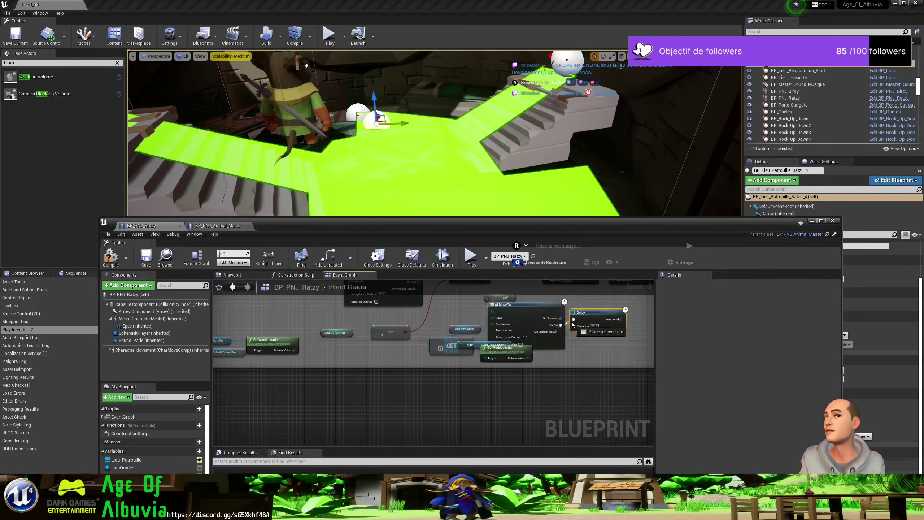
pyautogui.moveTo(573, 320); pyautogui.dragTo(553, 368)
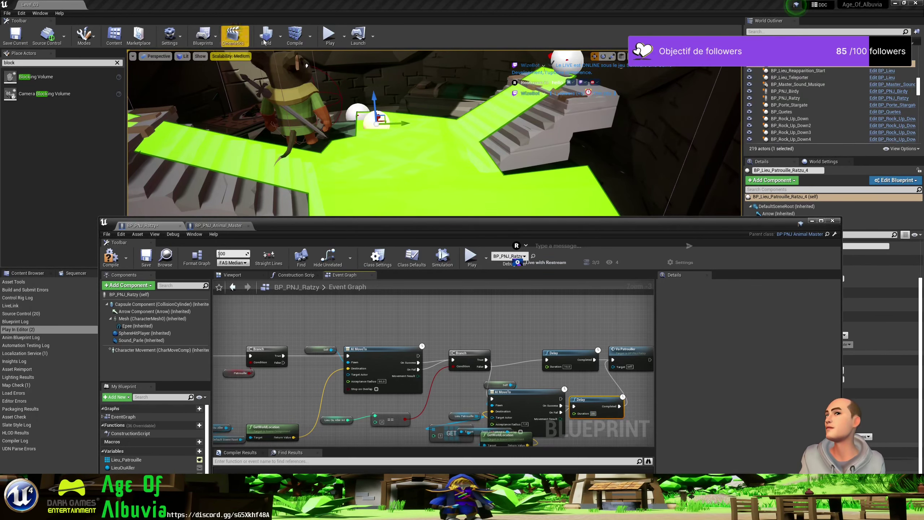
# Playtest the level and choose a reply in Ratzu's dialogue.
pyautogui.click(328, 42)
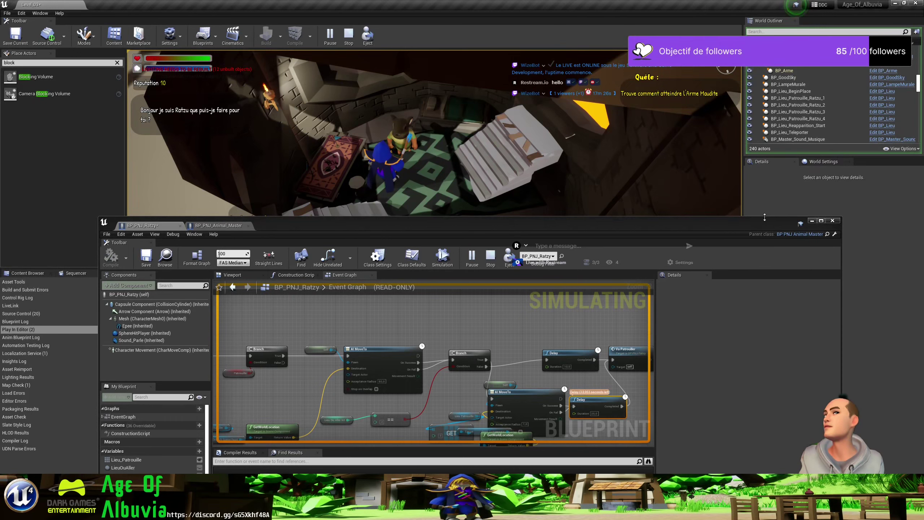
pyautogui.click(812, 221)
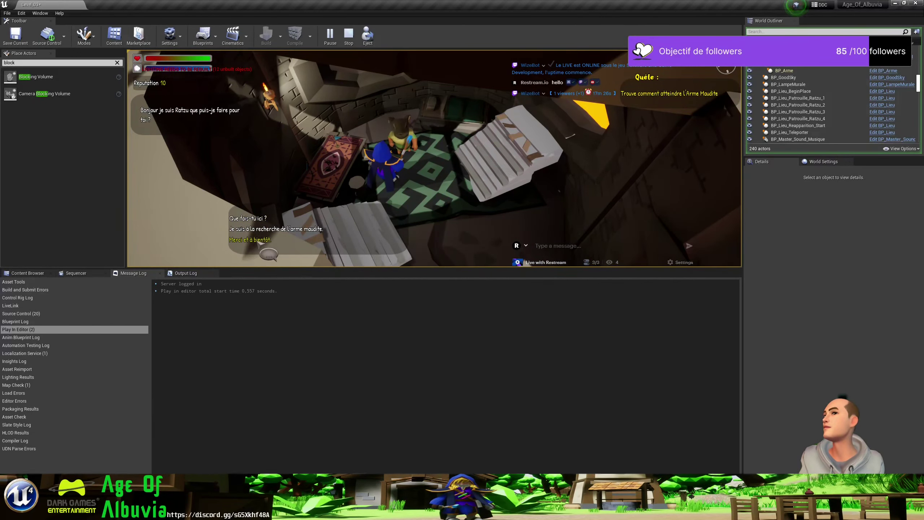
pyautogui.click(260, 245)
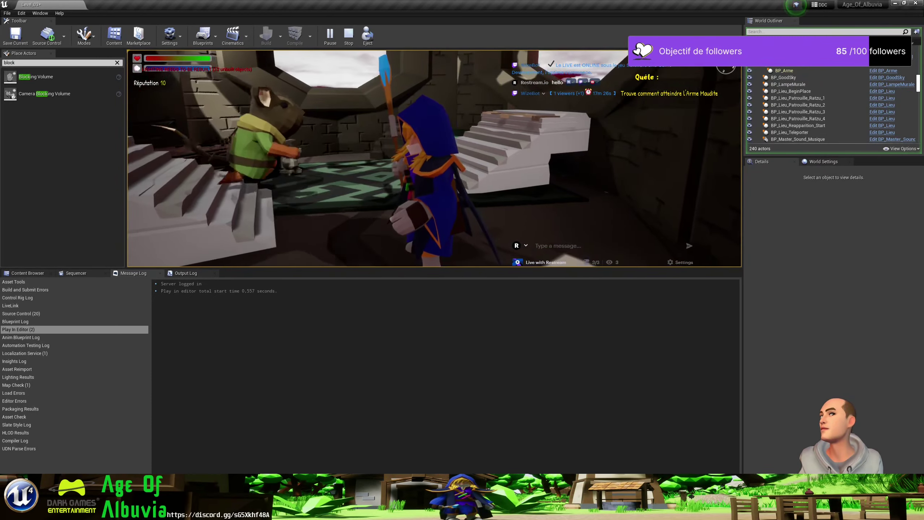
# Walk the hero around the room toward the stairs while watching Ratzu patrol.
pyautogui.hotkey('alt', 'Tab')
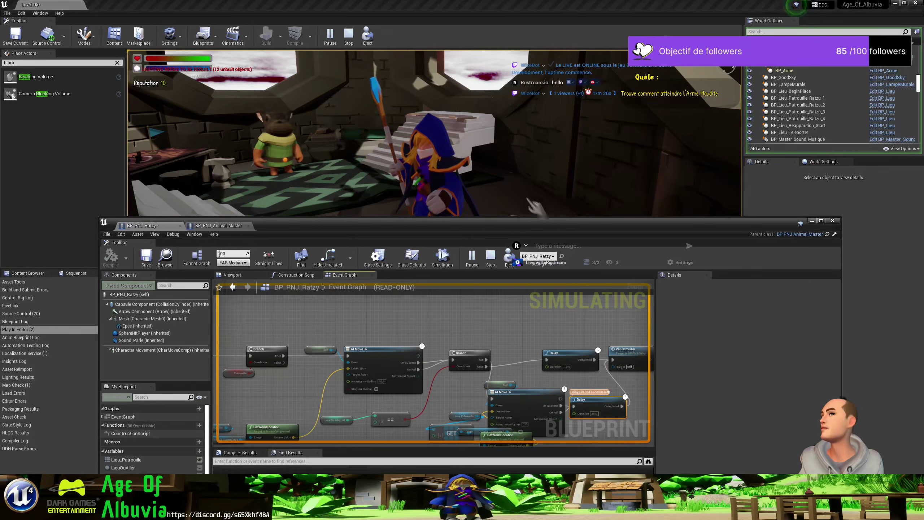
pyautogui.click(812, 222)
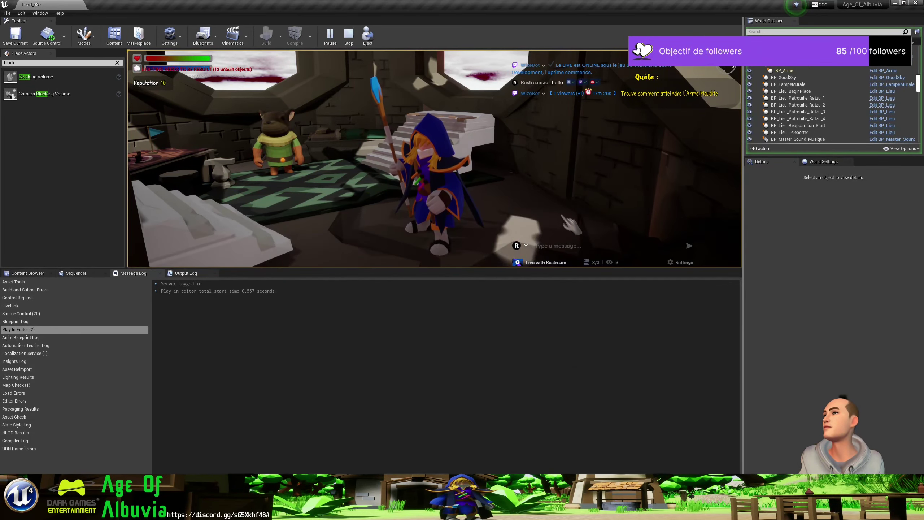
pyautogui.press('w')
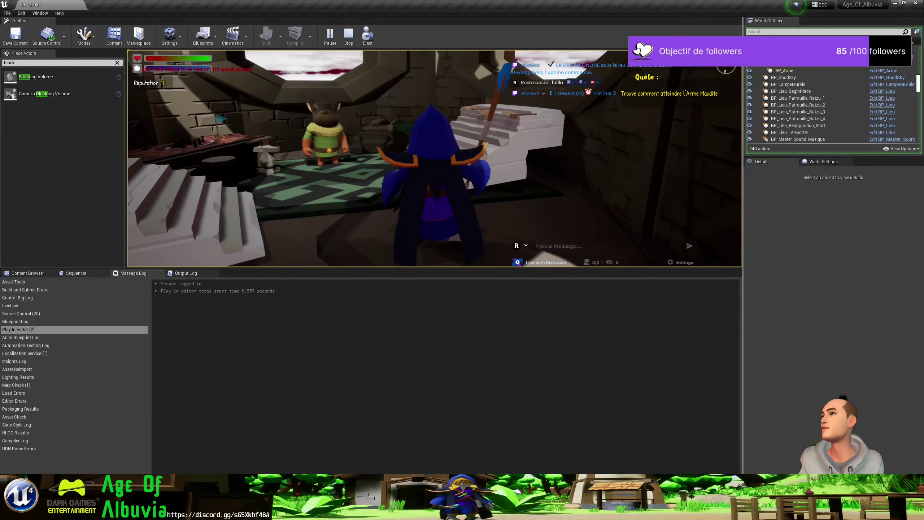
pyautogui.press('a')
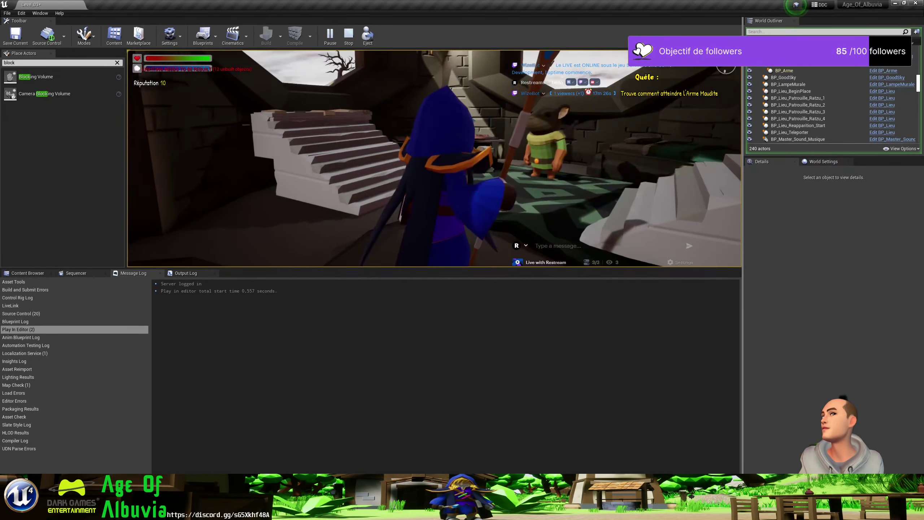
pyautogui.press('w')
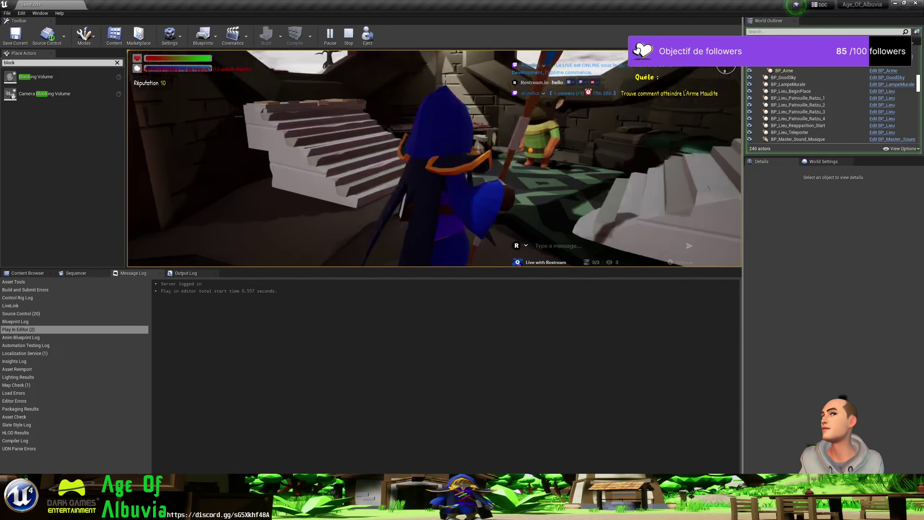
pyautogui.press('d')
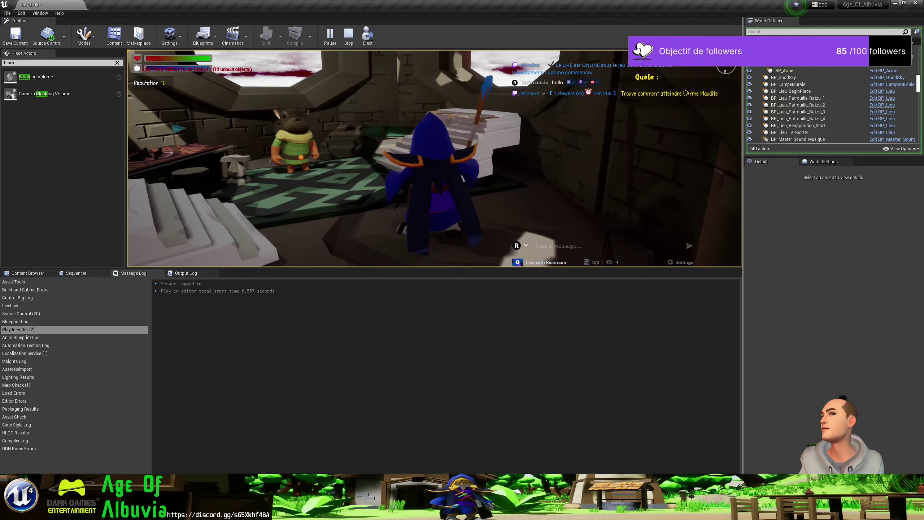
pyautogui.press('s')
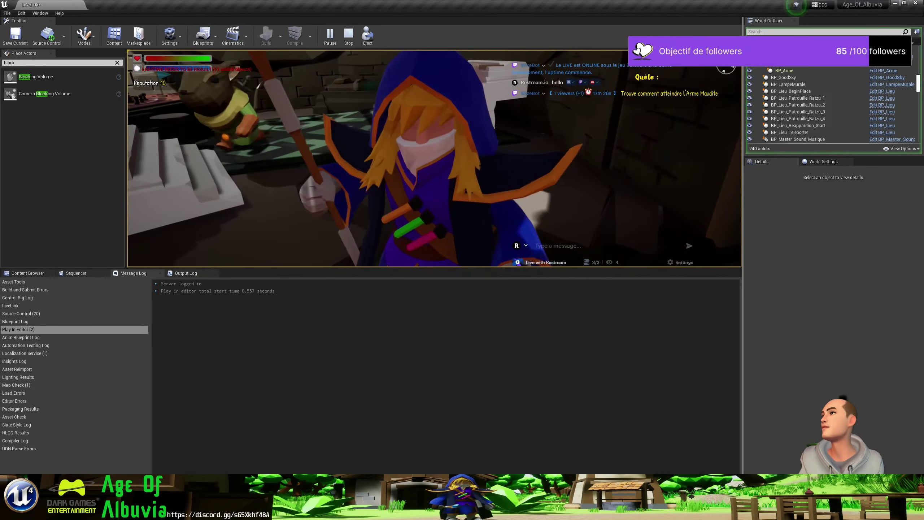
pyautogui.press('w')
pyautogui.press('w')
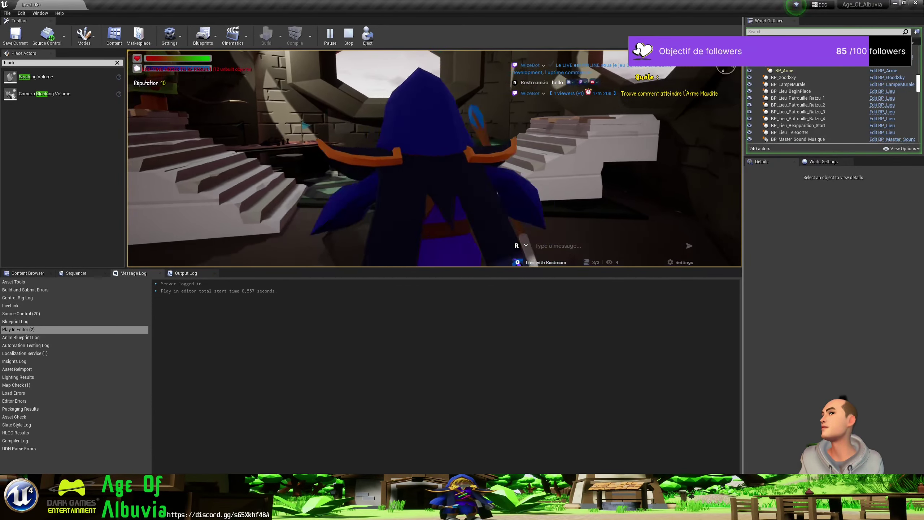
pyautogui.press('w')
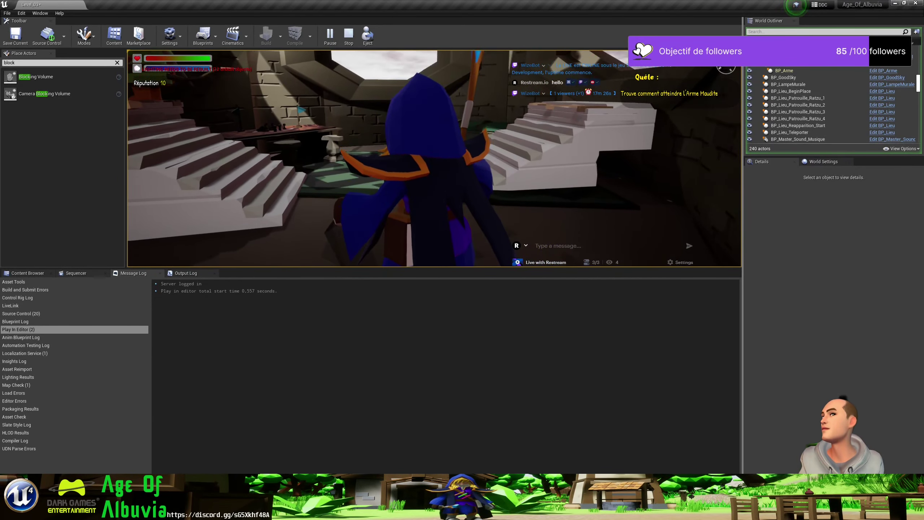
# Check the BP_PNJ_Ratzy graph, then end the playtest.
pyautogui.hotkey('alt', 'Tab')
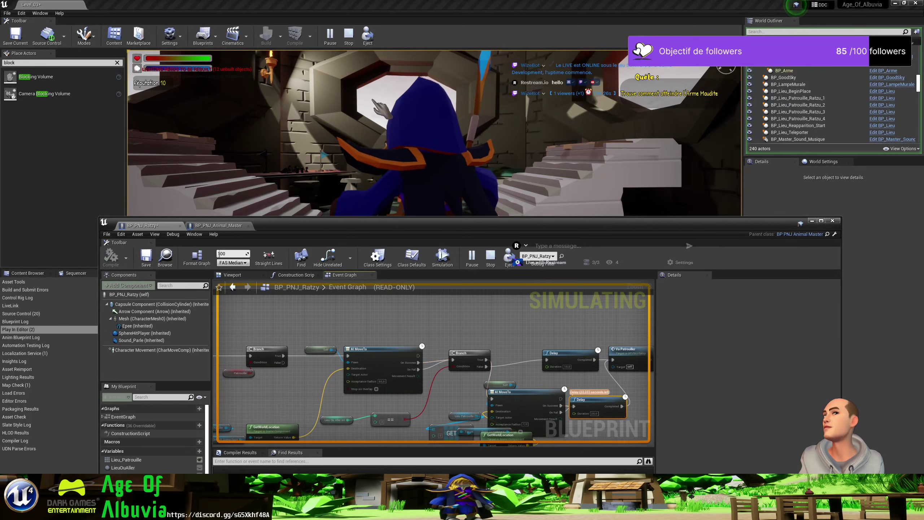
pyautogui.click(812, 221)
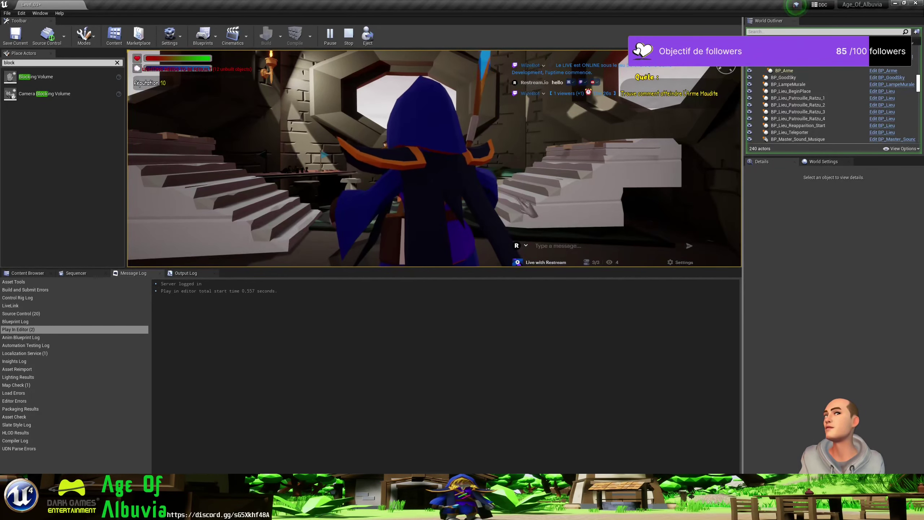
pyautogui.click(345, 43)
# Start a playtest, stop it, and relaunch Play In Editor.
pyautogui.click(326, 37)
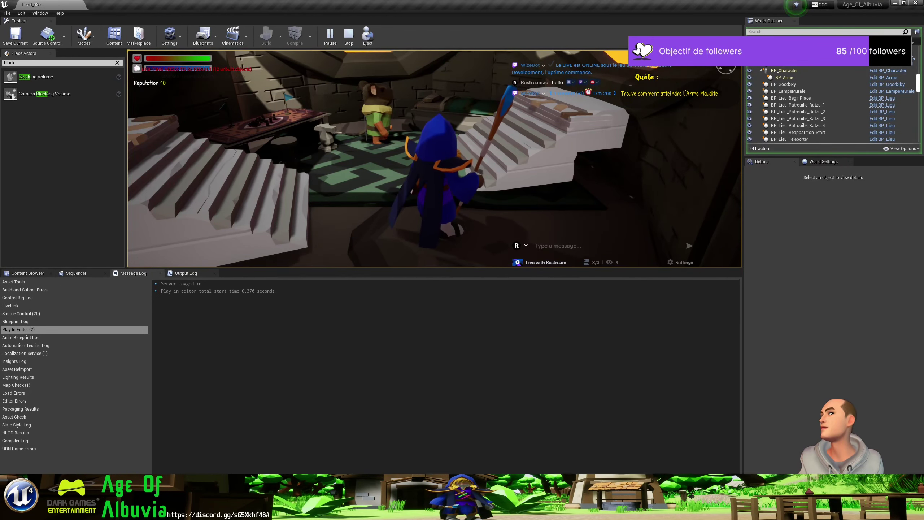
pyautogui.press('Escape')
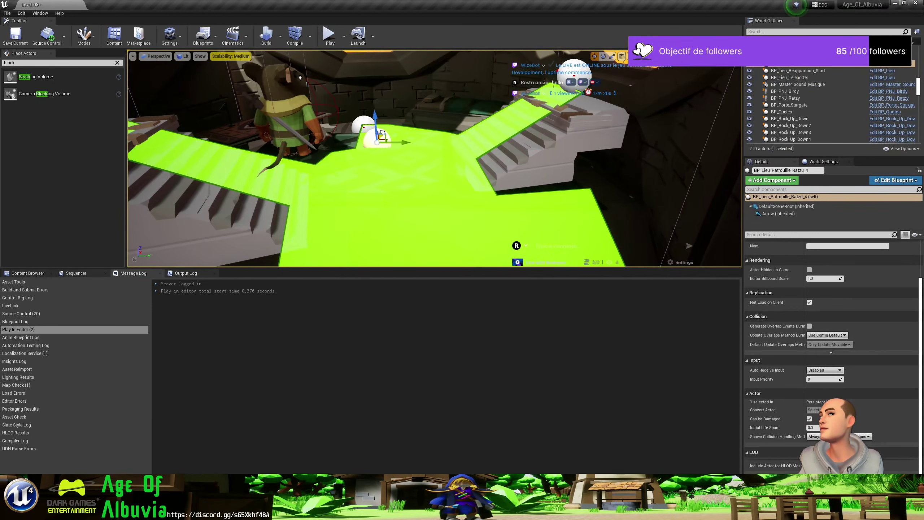
pyautogui.click(328, 36)
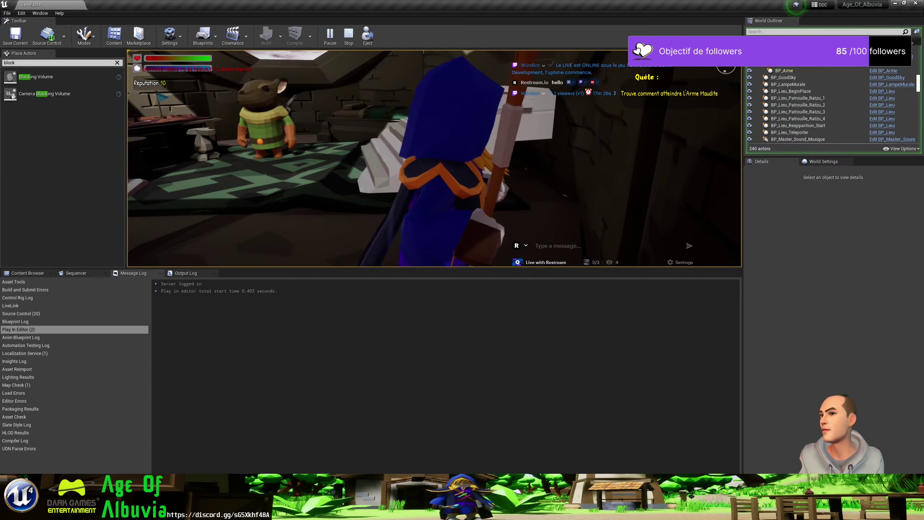
# Talk to Ratzu, watch the BP_PNJ_Ratzy graph run, then stop the playtest.
pyautogui.press('e')
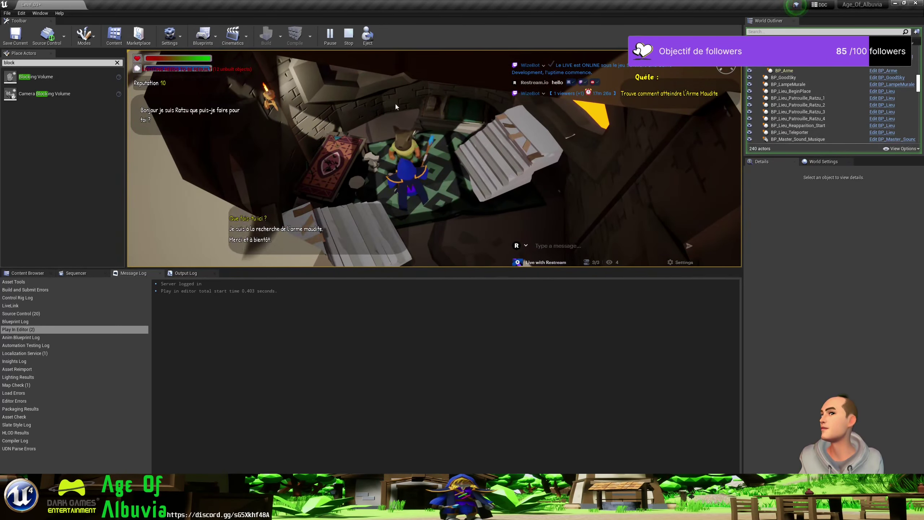
pyautogui.click(257, 243)
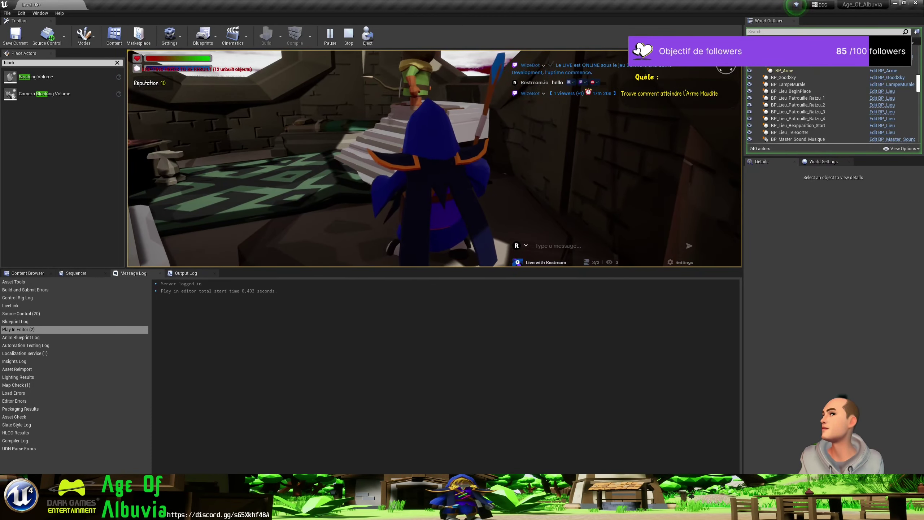
pyautogui.hotkey('shift', 'F1')
pyautogui.hotkey('alt', 'Tab')
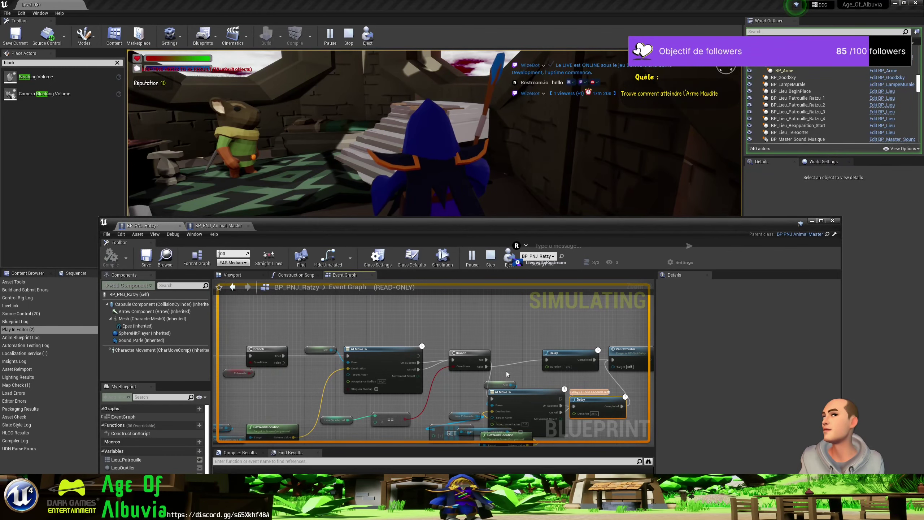
pyautogui.press('Escape')
# Add a Retriggerable Delay node next to the existing Delay in the patrol graph.
pyautogui.moveTo(583, 403); pyautogui.dragTo(583, 342)
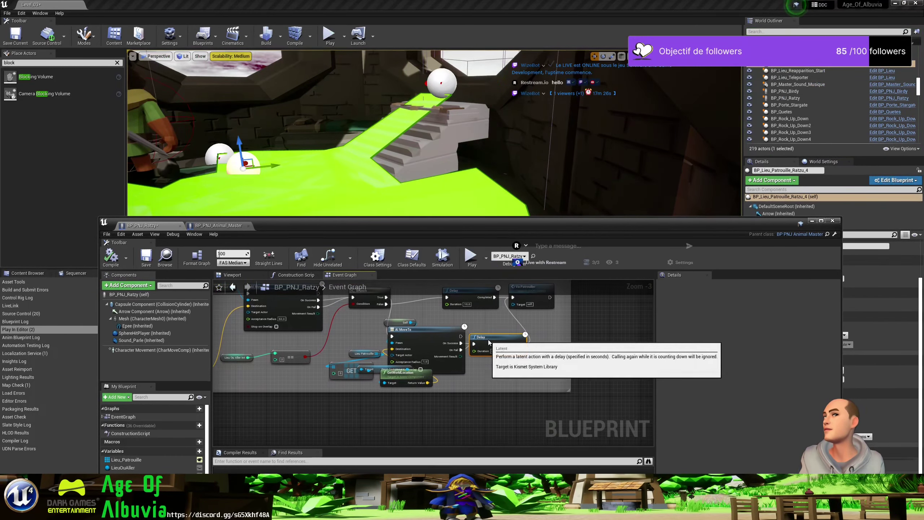
pyautogui.rightClick(508, 347)
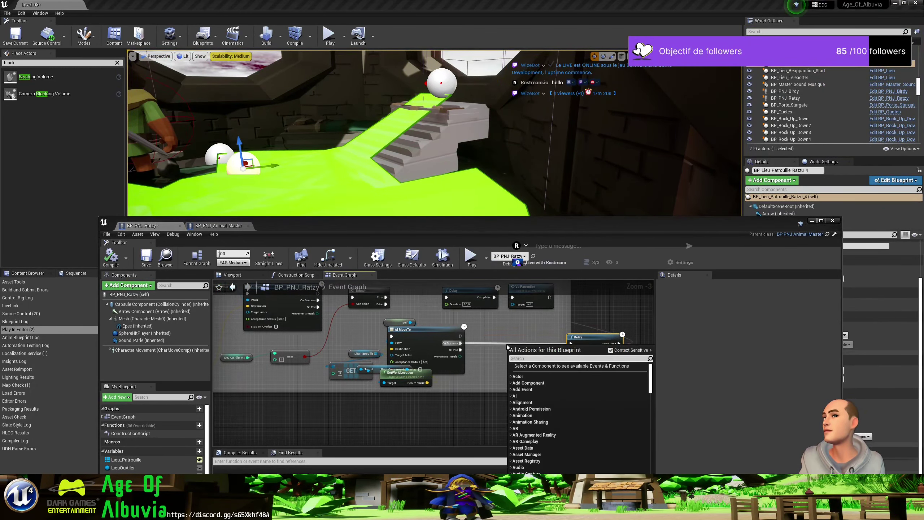
pyautogui.write('delay')
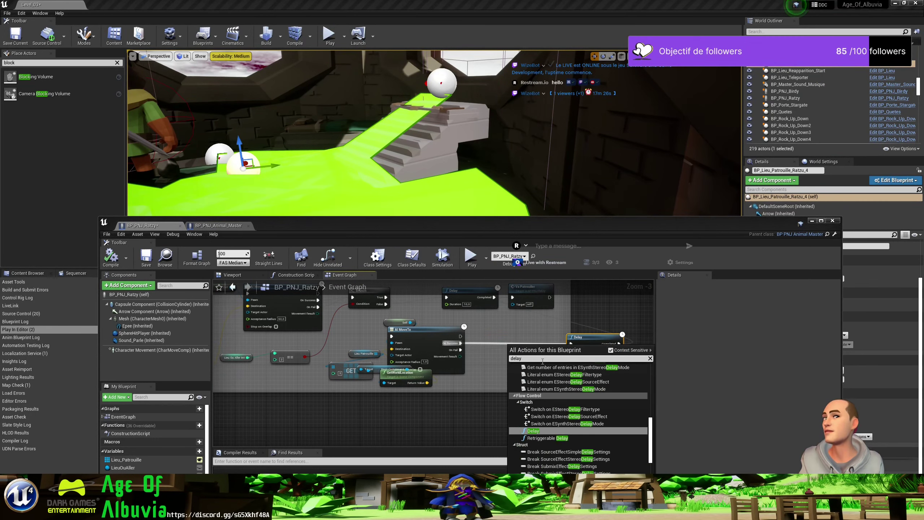
pyautogui.click(548, 438)
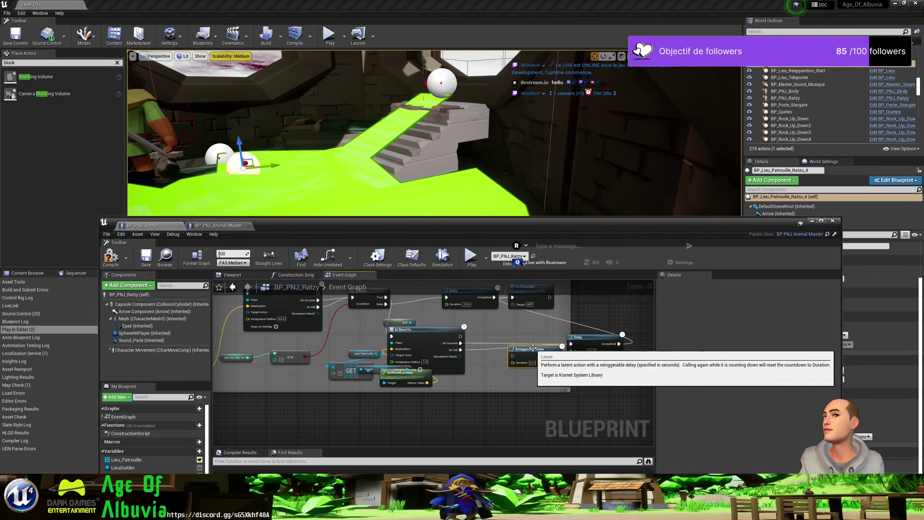
pyautogui.moveTo(532, 350)
pyautogui.mouseDown()
pyautogui.moveTo(492, 335)
pyautogui.moveTo(510, 335)
pyautogui.moveTo(462, 346)
pyautogui.mouseUp()
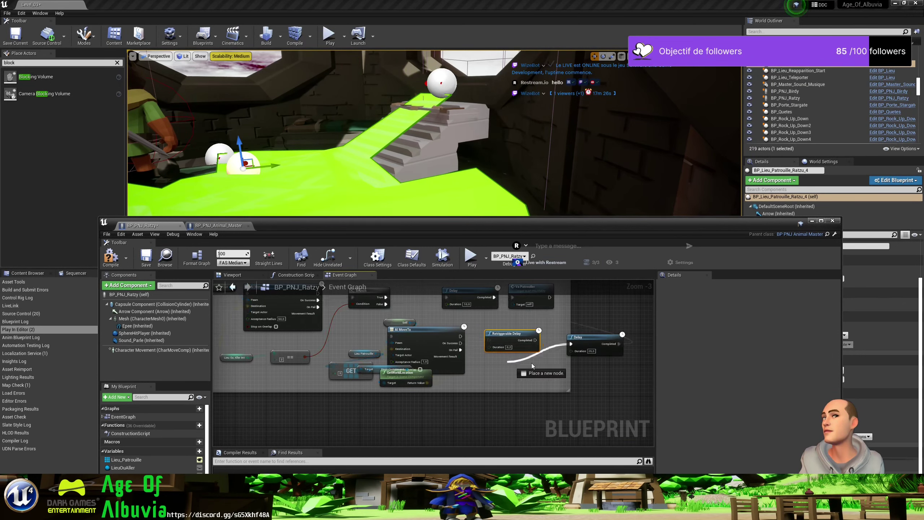
pyautogui.moveTo(553, 360); pyautogui.dragTo(553, 361)
pyautogui.press('Escape')
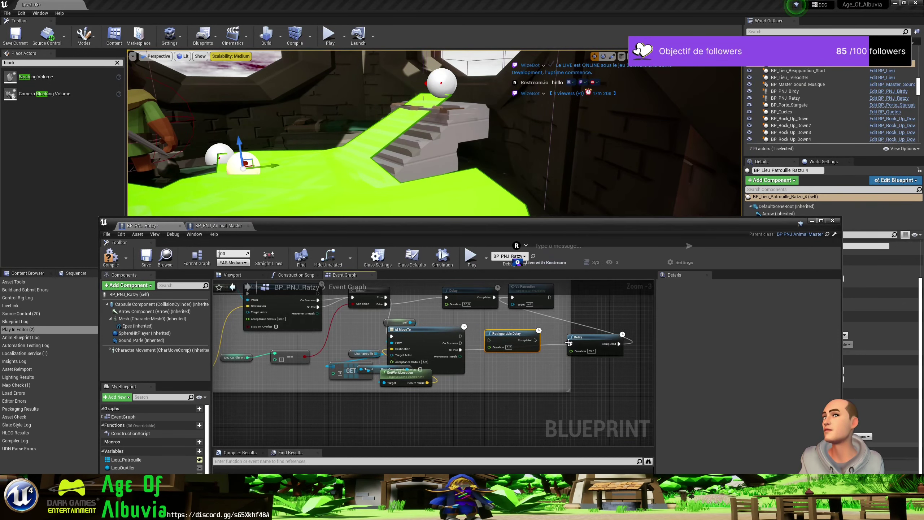
# Route the Delay and On Fail outputs into the Retriggerable Delay, delete the old Delay, and playtest.
pyautogui.keyDown('ctrl'); pyautogui.moveTo(622, 345); pyautogui.dragTo(529, 348); pyautogui.keyUp('ctrl')
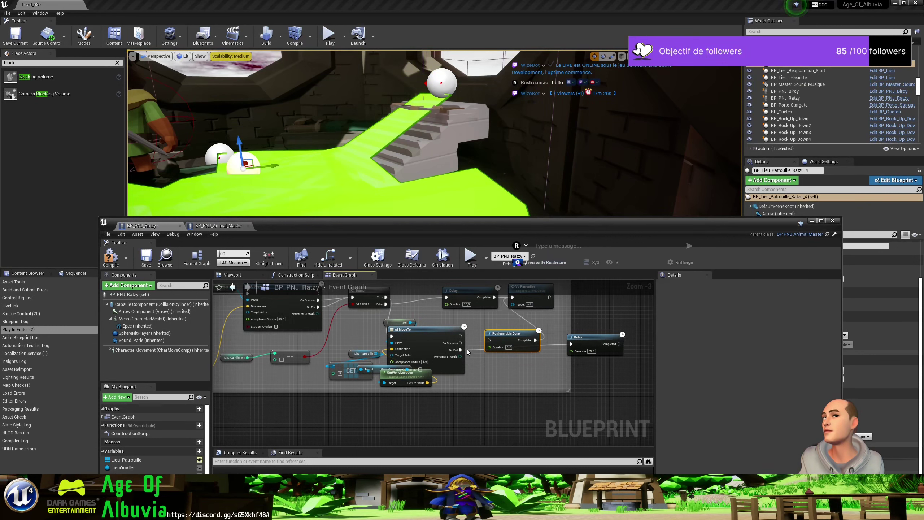
pyautogui.keyDown('ctrl'); pyautogui.moveTo(461, 348); pyautogui.dragTo(489, 343); pyautogui.keyUp('ctrl')
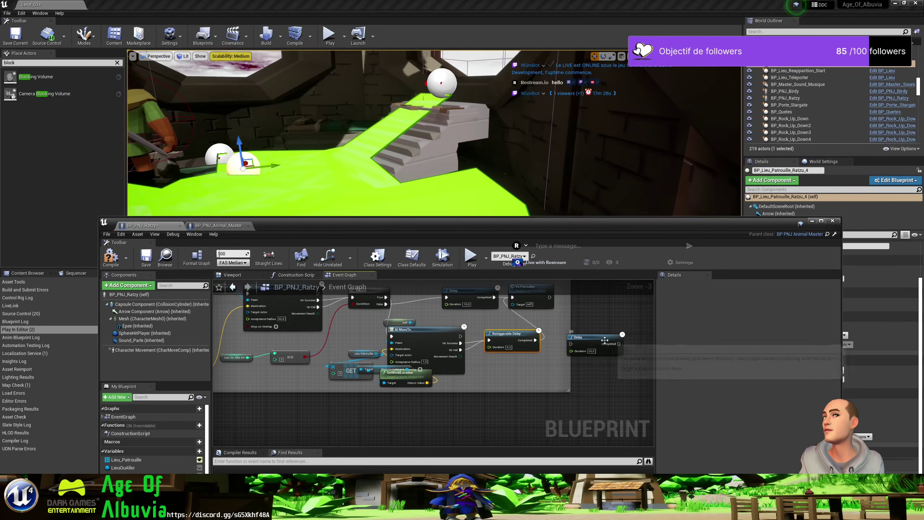
pyautogui.click(596, 342)
pyautogui.press('Delete')
pyautogui.click(328, 35)
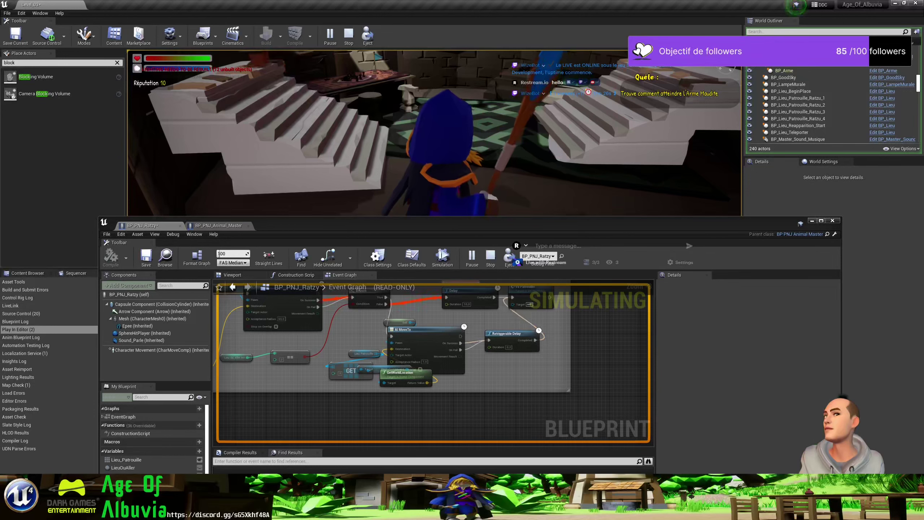
# Set the Retriggerable Delay duration to 25 seconds and run the level again.
pyautogui.press('Escape')
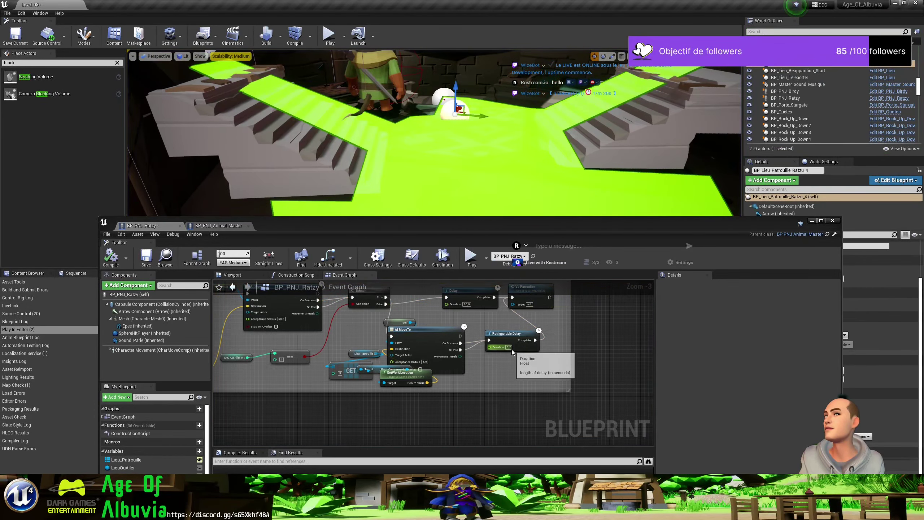
pyautogui.click(508, 347)
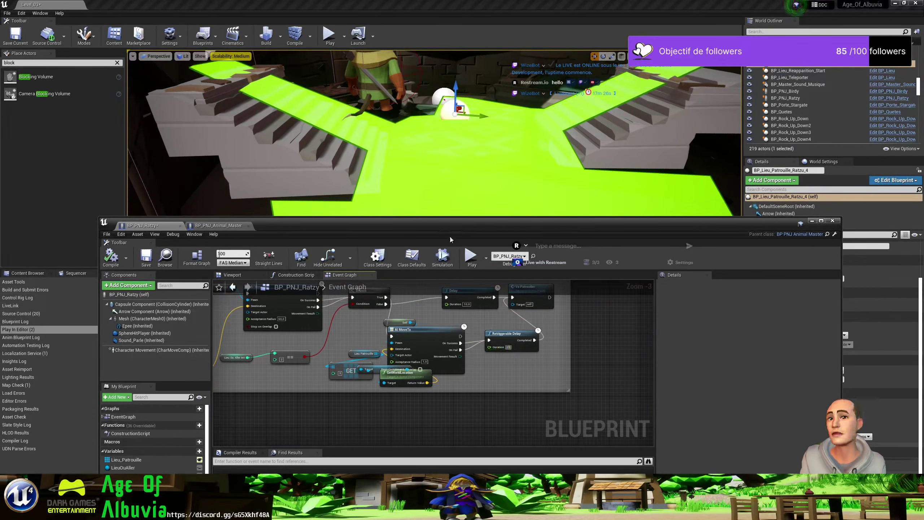
pyautogui.click(329, 37)
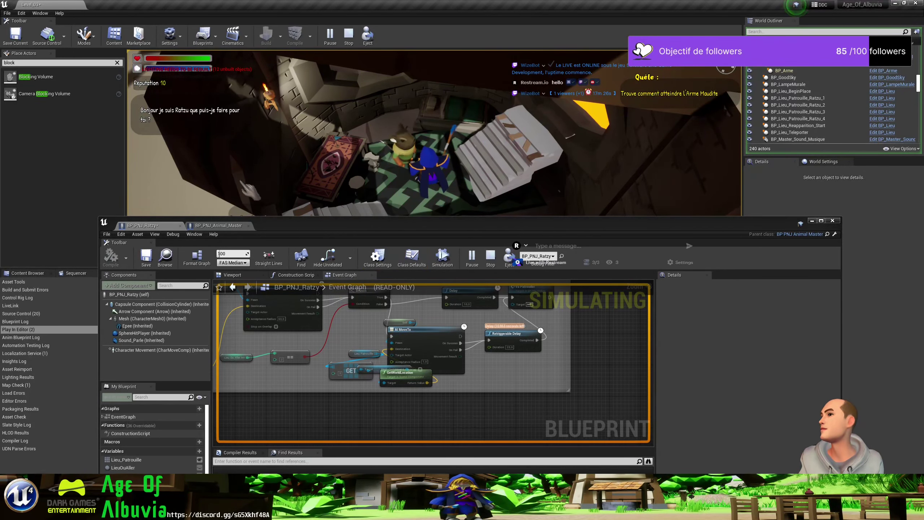
# Talk with the patrolling Ratzu in the game, then stop the playtest.
pyautogui.moveTo(319, 223); pyautogui.dragTo(303, 303)
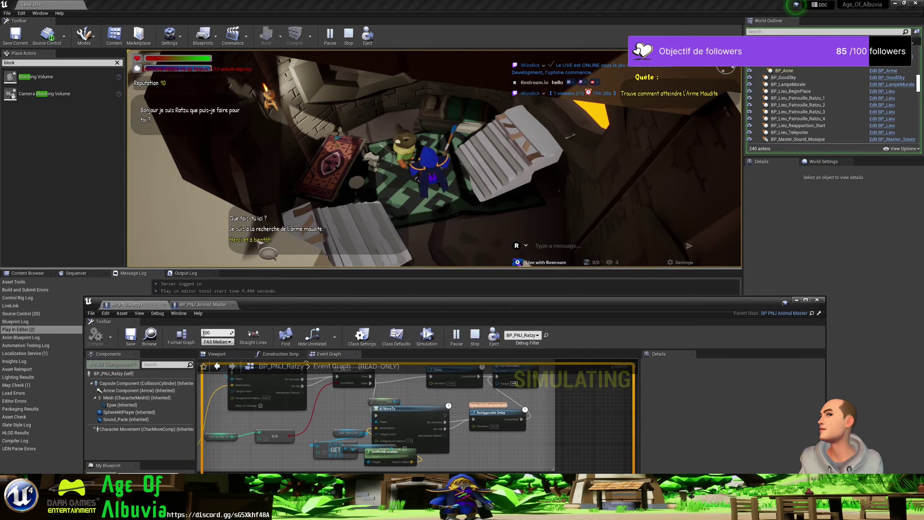
pyautogui.click(272, 247)
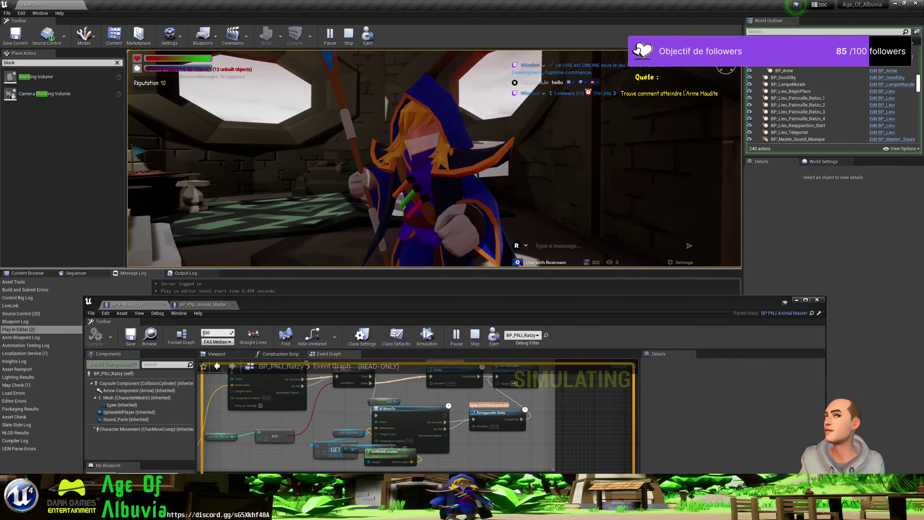
pyautogui.press('Escape')
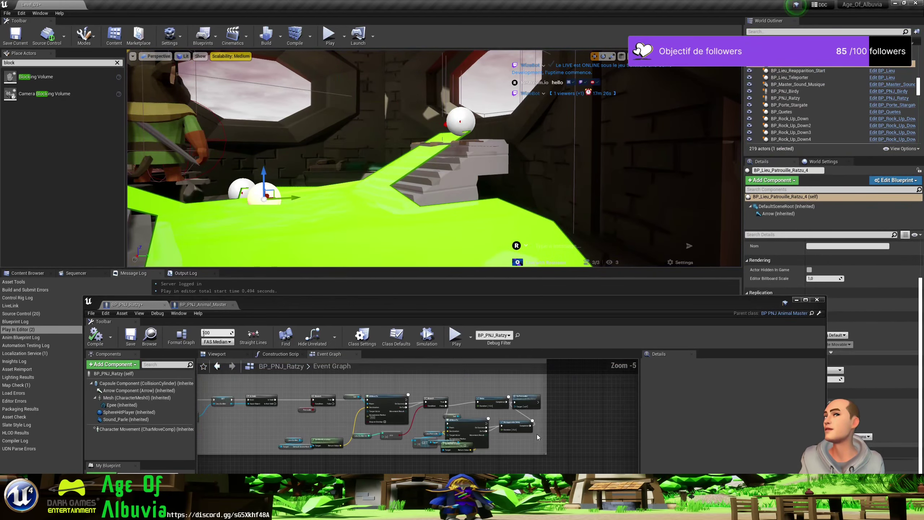
# Maximize the Blueprint editor and widen the comment box around the patrol nodes.
pyautogui.scroll(-2, 537, 434)
pyautogui.click(555, 307)
pyautogui.doubleClick(555, 308)
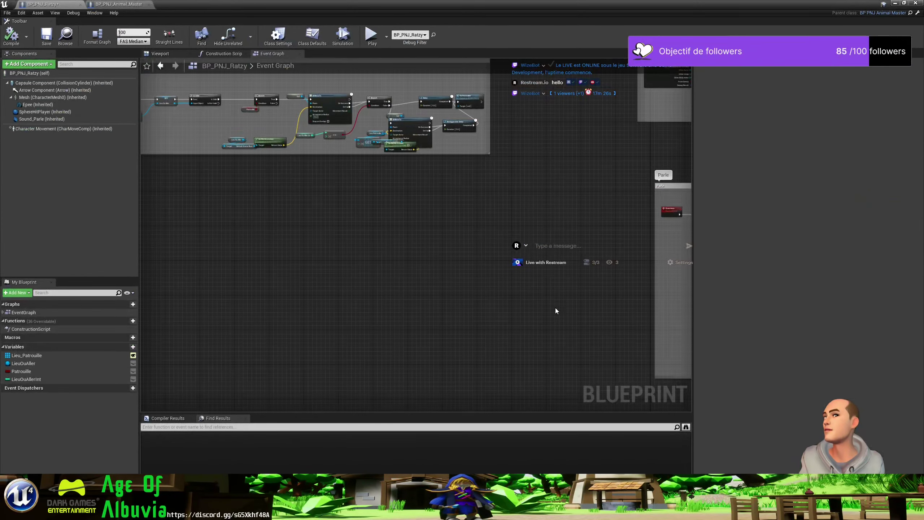
pyautogui.scroll(4, 454, 105)
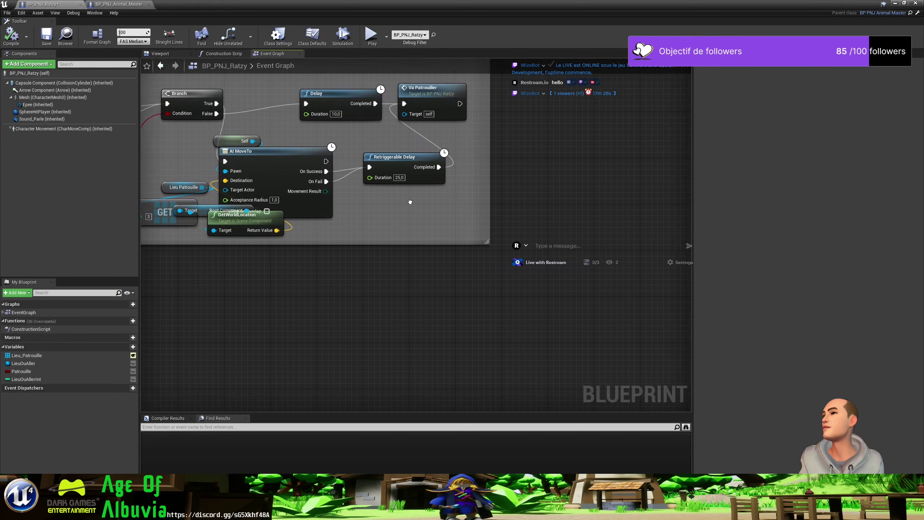
pyautogui.moveTo(488, 203); pyautogui.dragTo(720, 217)
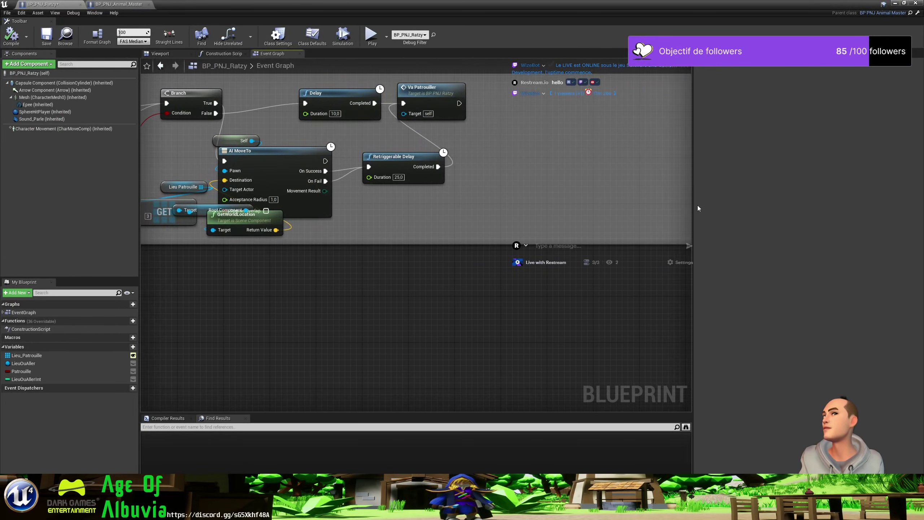
# Wire AI MoveTo's On Success and On Fail into the 10-second Delay and move the Retriggerable Delay after Va Patrouiller.
pyautogui.moveTo(403, 166); pyautogui.dragTo(554, 163)
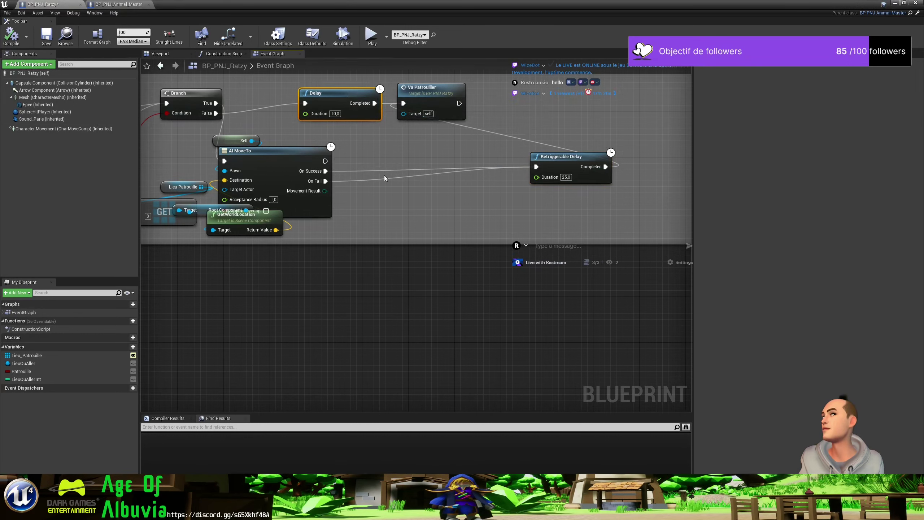
pyautogui.moveTo(346, 96)
pyautogui.mouseDown()
pyautogui.moveTo(433, 182)
pyautogui.moveTo(423, 159)
pyautogui.mouseUp()
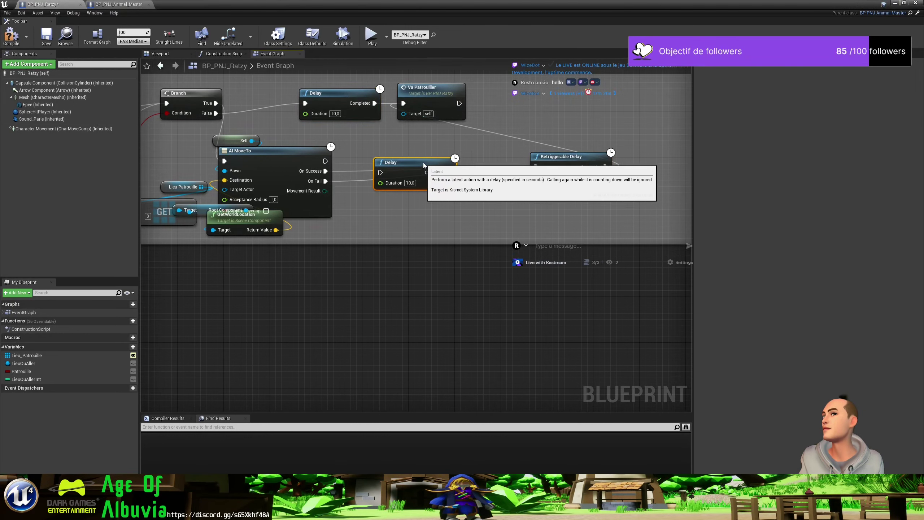
pyautogui.moveTo(325, 171); pyautogui.dragTo(381, 167)
pyautogui.moveTo(470, 178); pyautogui.dragTo(366, 182, button='right')
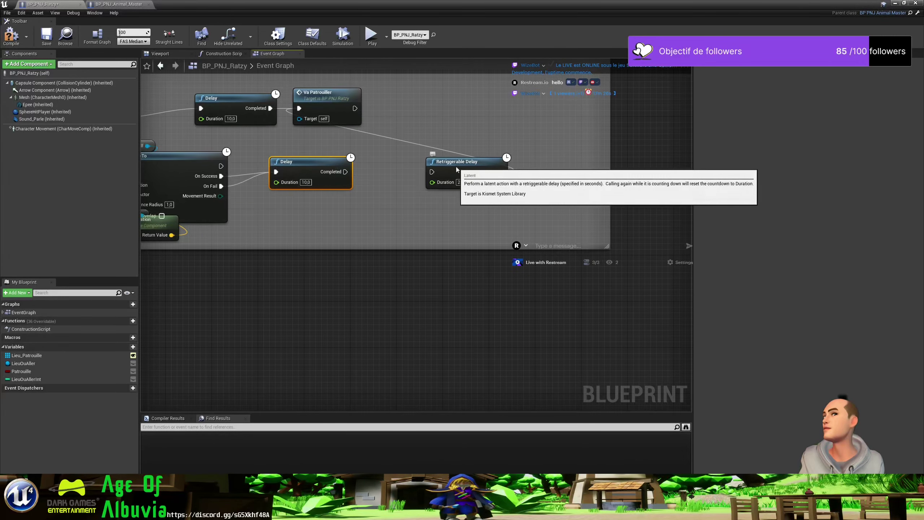
pyautogui.moveTo(457, 169); pyautogui.dragTo(462, 118)
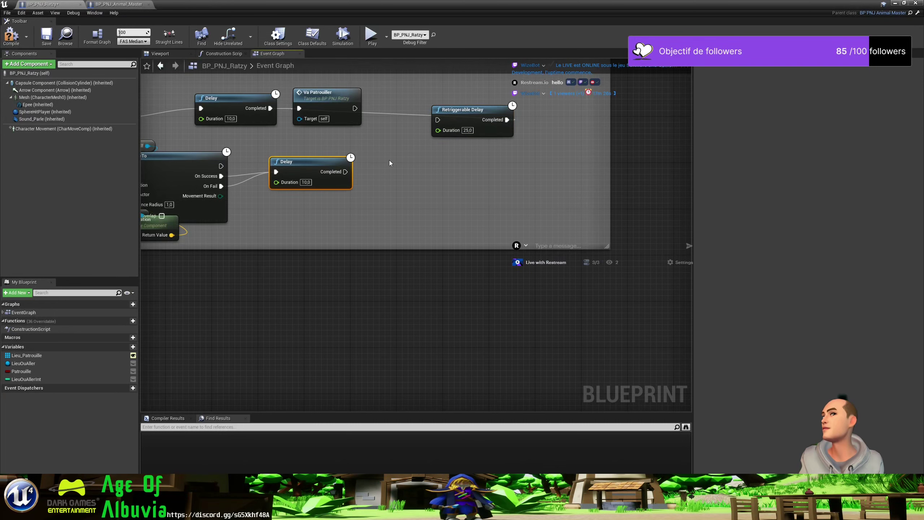
# Paste two copies of the Delay below it and line them up.
pyautogui.hotkey('ctrl', 'c')
pyautogui.hotkey('ctrl', 'v')
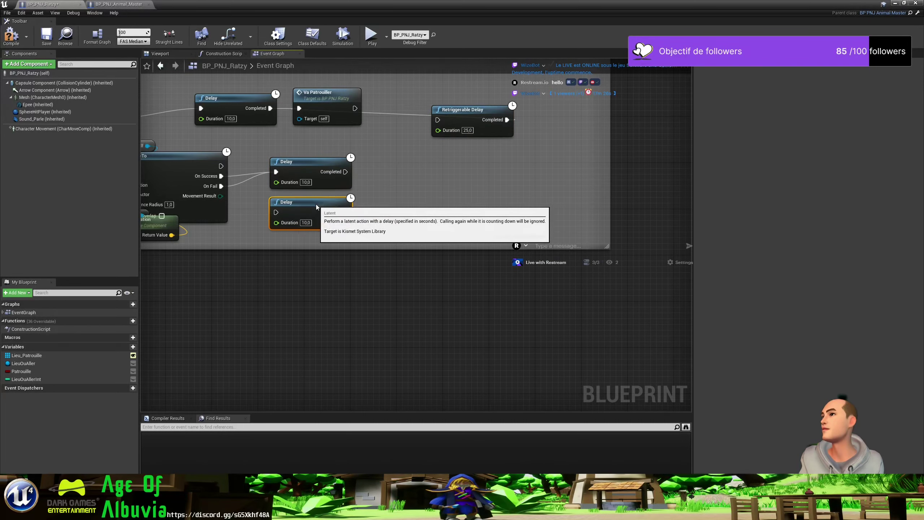
pyautogui.scroll(-6, 315, 258)
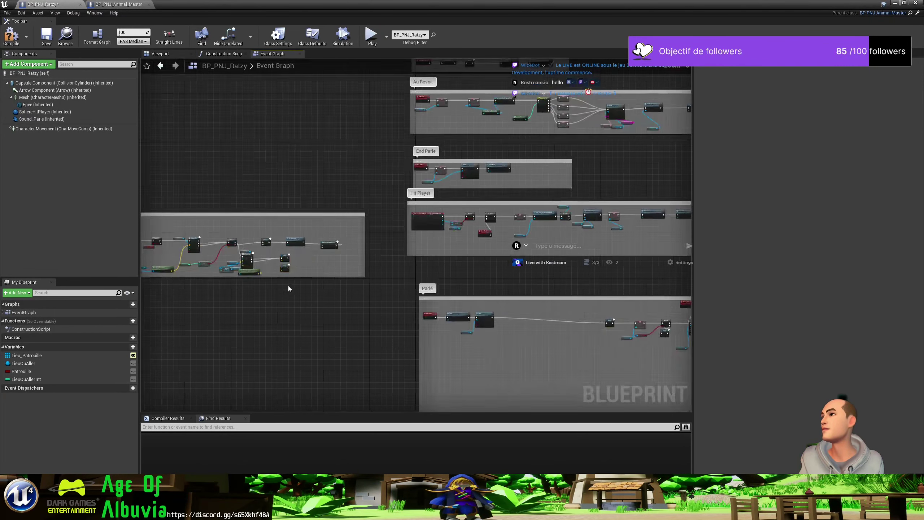
pyautogui.scroll(6, 399, 278)
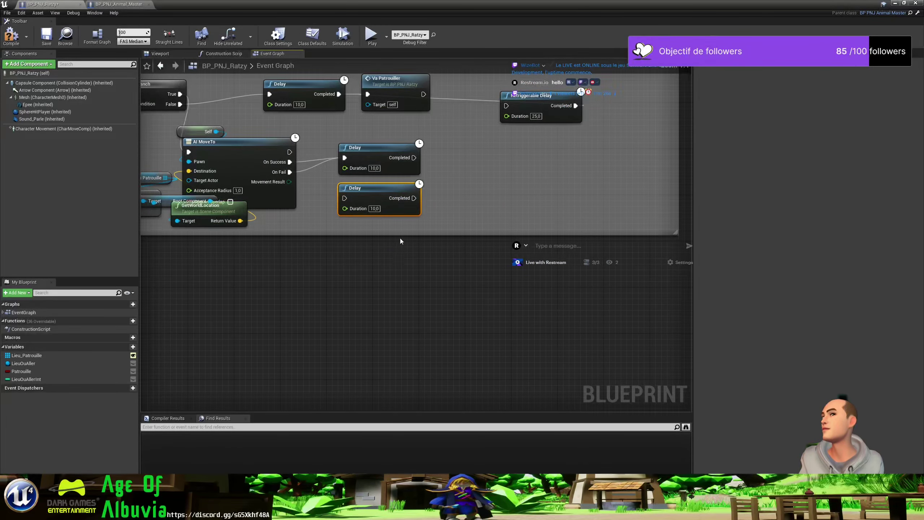
pyautogui.moveTo(399, 234); pyautogui.dragTo(396, 303)
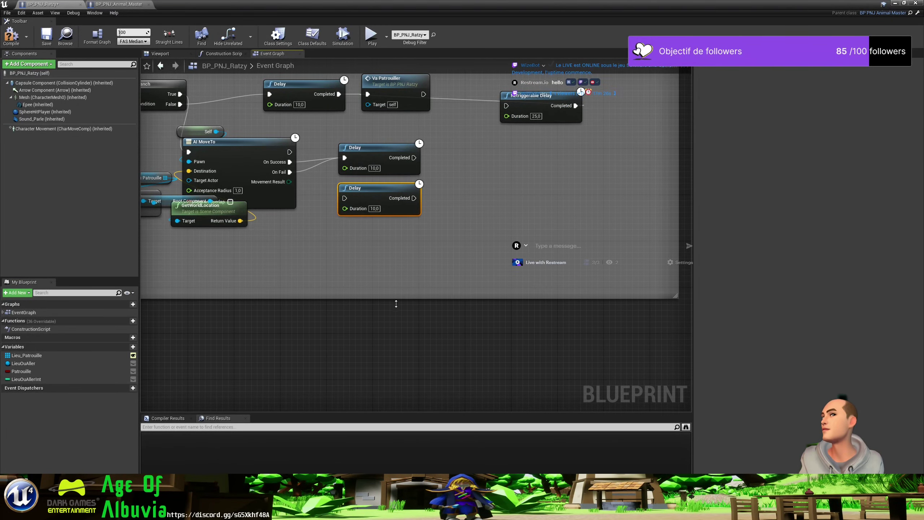
pyautogui.hotkey('ctrl', 'c')
pyautogui.hotkey('ctrl', 'v')
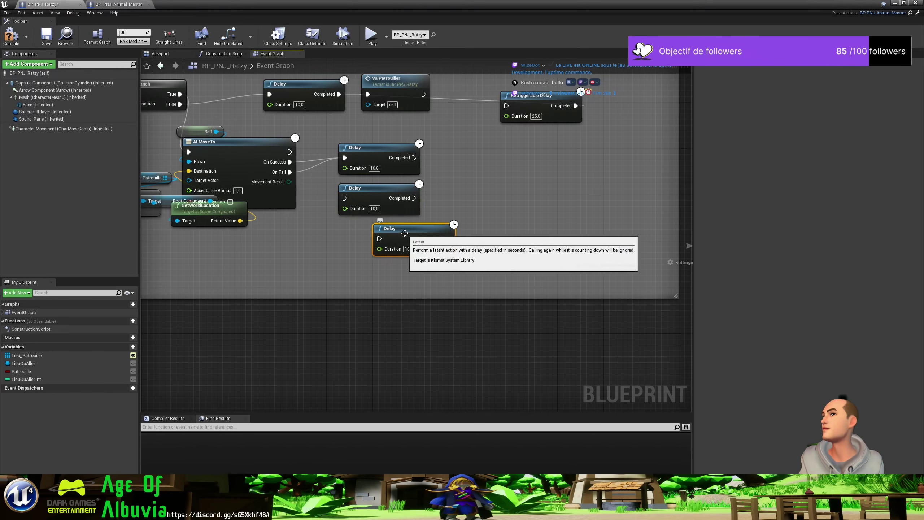
pyautogui.moveTo(382, 245); pyautogui.dragTo(366, 242)
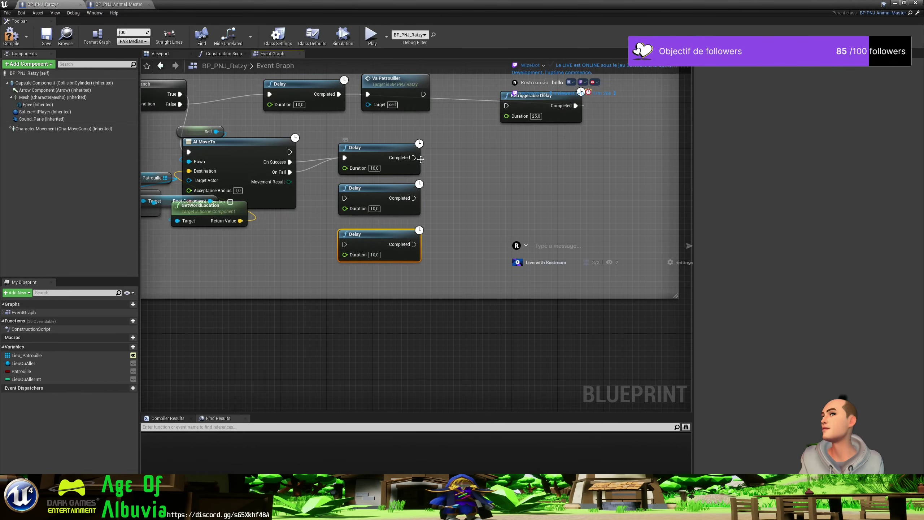
pyautogui.moveTo(420, 160); pyautogui.dragTo(462, 162)
# Add a Branch after the Delay with a Patrouille getter as its condition.
pyautogui.write('branch')
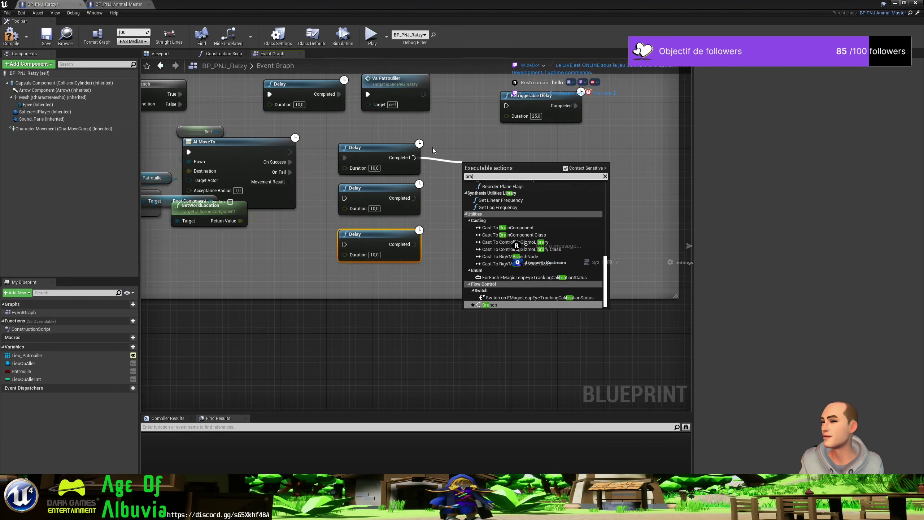
pyautogui.click(489, 218)
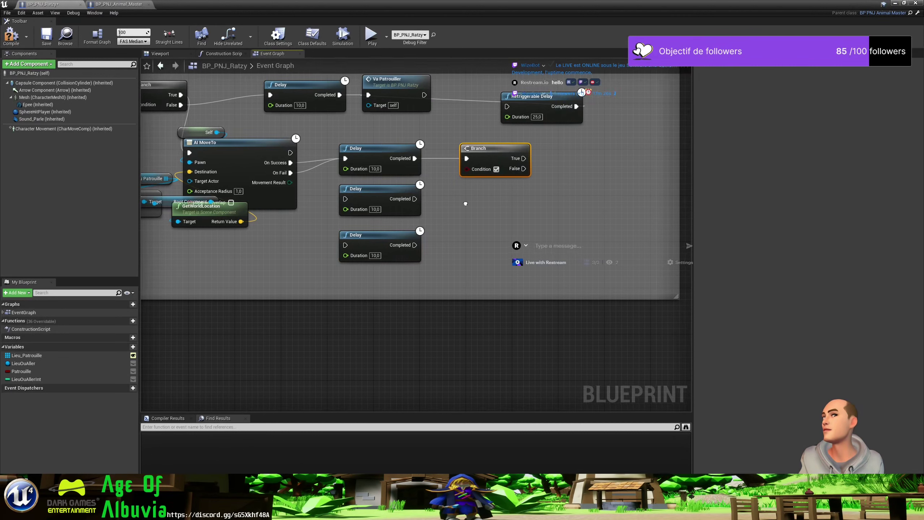
pyautogui.moveTo(25, 373); pyautogui.dragTo(317, 263)
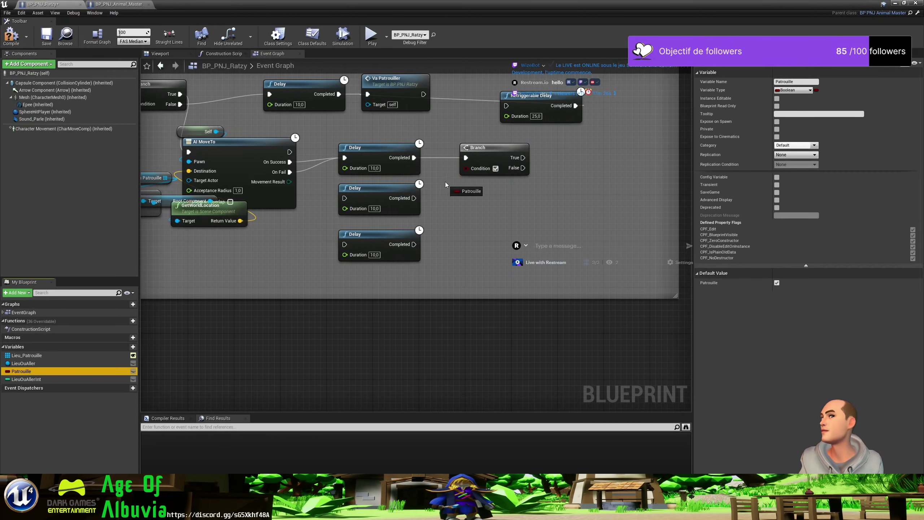
pyautogui.moveTo(446, 184)
pyautogui.mouseDown()
pyautogui.moveTo(467, 168)
pyautogui.moveTo(454, 183)
pyautogui.mouseUp()
pyautogui.click(469, 194)
pyautogui.moveTo(515, 157); pyautogui.dragTo(513, 165)
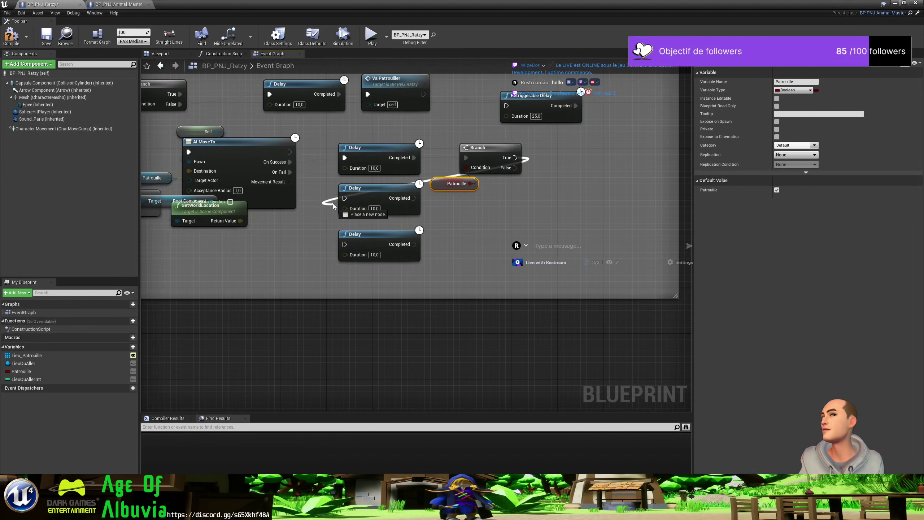
pyautogui.moveTo(333, 206); pyautogui.dragTo(346, 198)
# Duplicate the Branch and Patrouille pair twice and connect the middle and bottom Delays to them.
pyautogui.moveTo(478, 192); pyautogui.dragTo(472, 168)
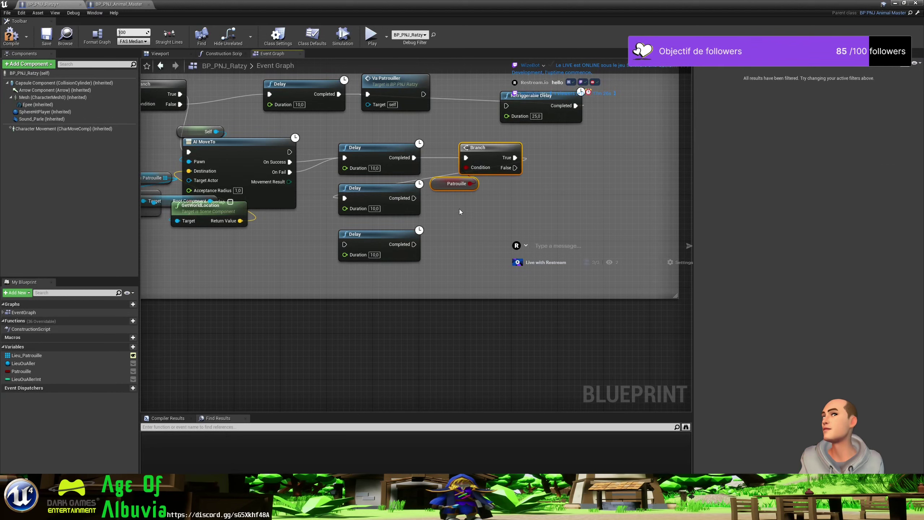
pyautogui.hotkey('ctrl', 'v')
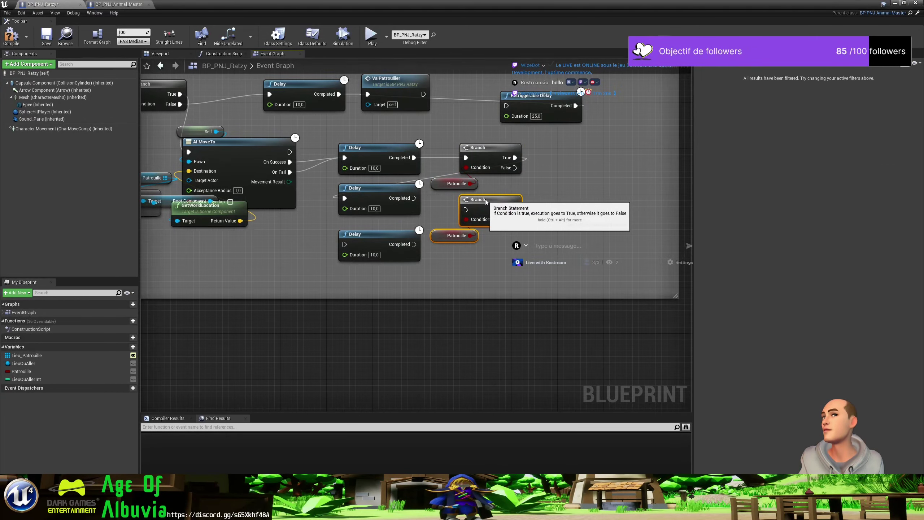
pyautogui.hotkey('ctrl', 'v')
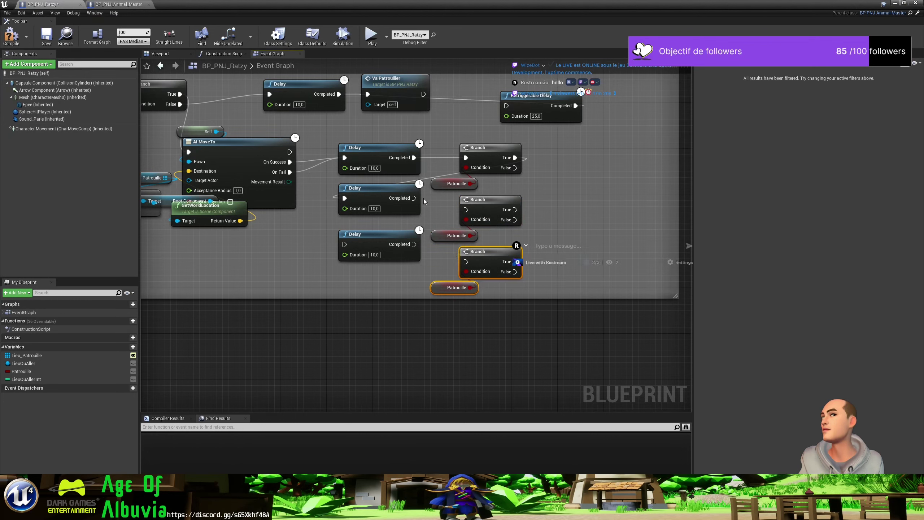
pyautogui.moveTo(414, 197)
pyautogui.mouseDown()
pyautogui.moveTo(496, 205)
pyautogui.moveTo(343, 248)
pyautogui.mouseUp()
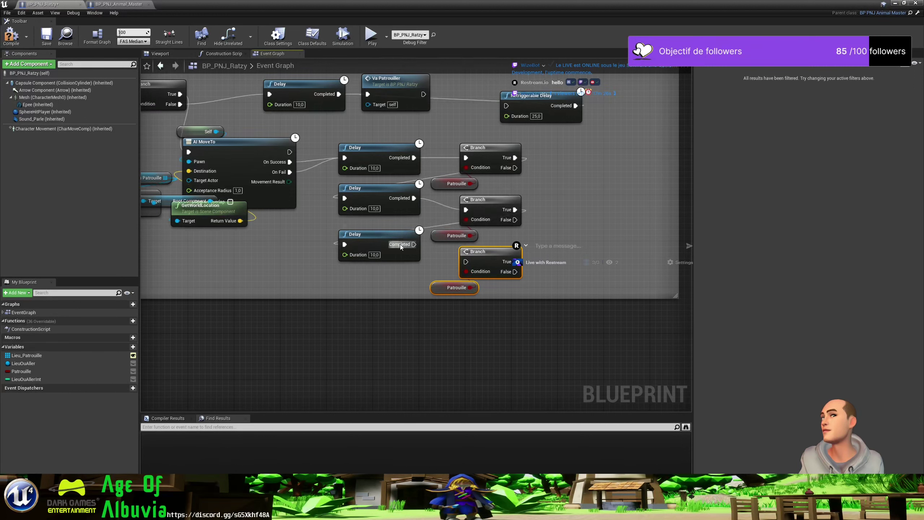
pyautogui.moveTo(413, 244)
pyautogui.mouseDown()
pyautogui.moveTo(472, 268)
pyautogui.moveTo(465, 261)
pyautogui.moveTo(509, 108)
pyautogui.mouseUp()
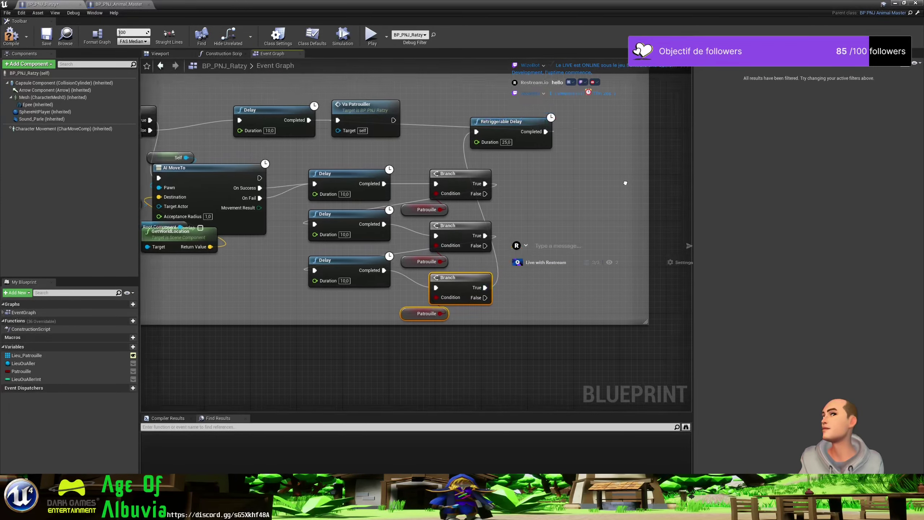
# Loop the last Branch back to Va Patrouiller, delete the Retriggerable Delay, then compile and save.
pyautogui.moveTo(569, 96); pyautogui.dragTo(465, 197, button='right')
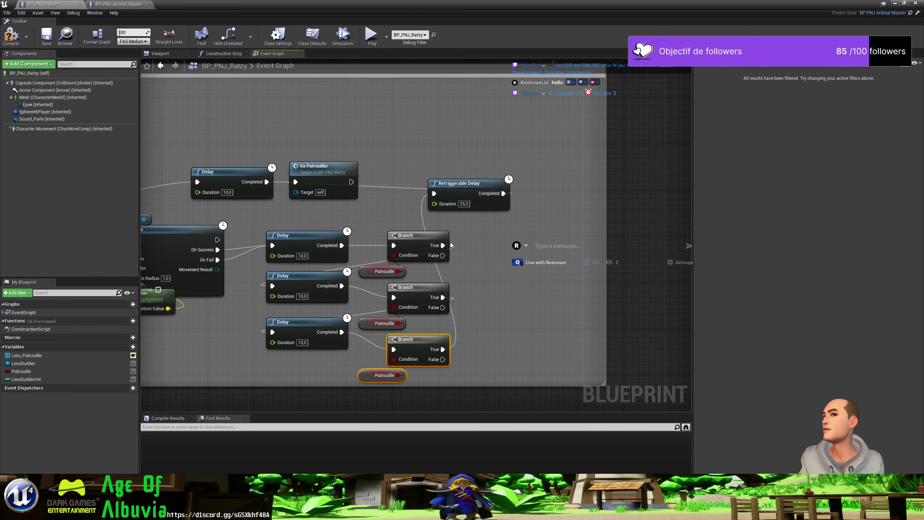
pyautogui.moveTo(443, 359); pyautogui.dragTo(295, 181)
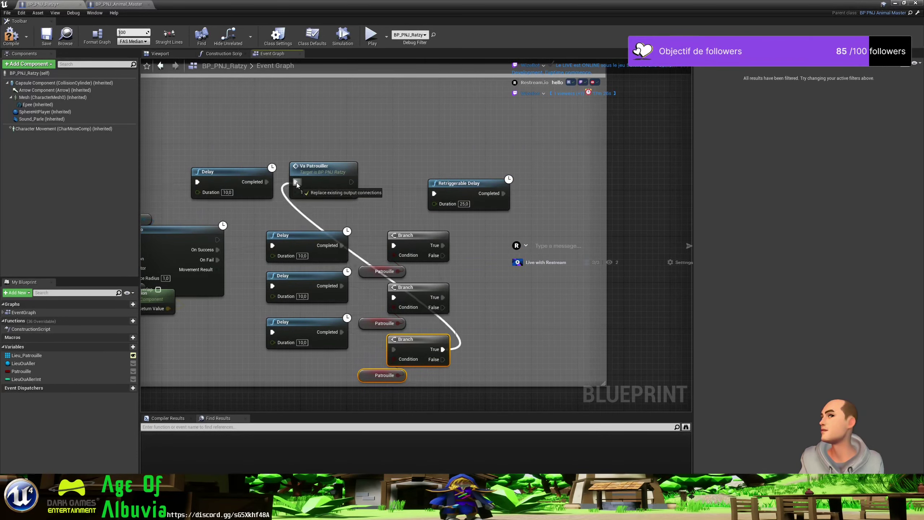
pyautogui.click(463, 184)
pyautogui.press('Delete')
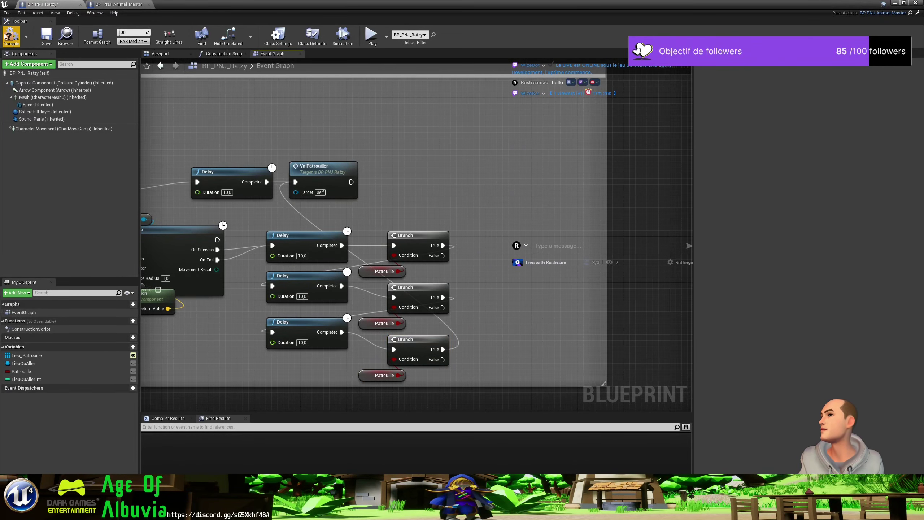
pyautogui.click(11, 35)
pyautogui.click(46, 34)
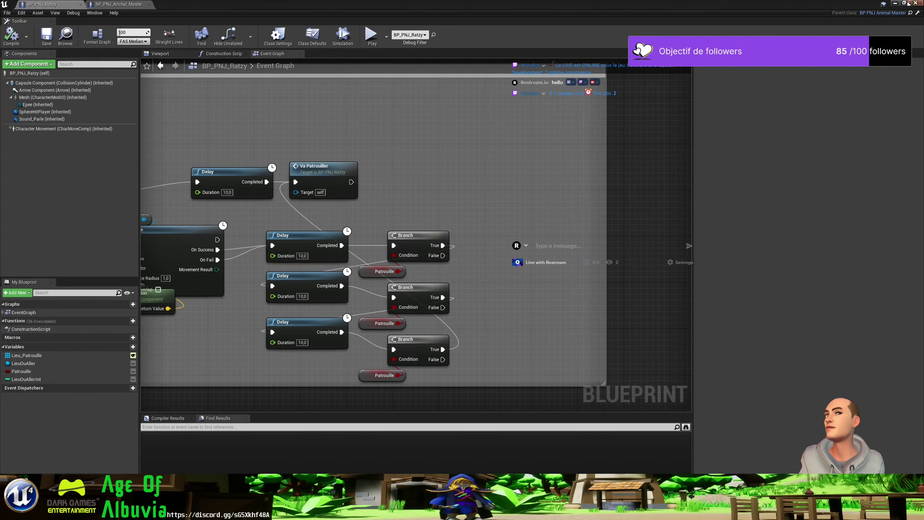
pyautogui.hotkey('alt', 'Tab')
# Start a playtest, answer the rat NPC, and bring the BP_PNJ_Ratzy window up beside the game.
pyautogui.click(330, 36)
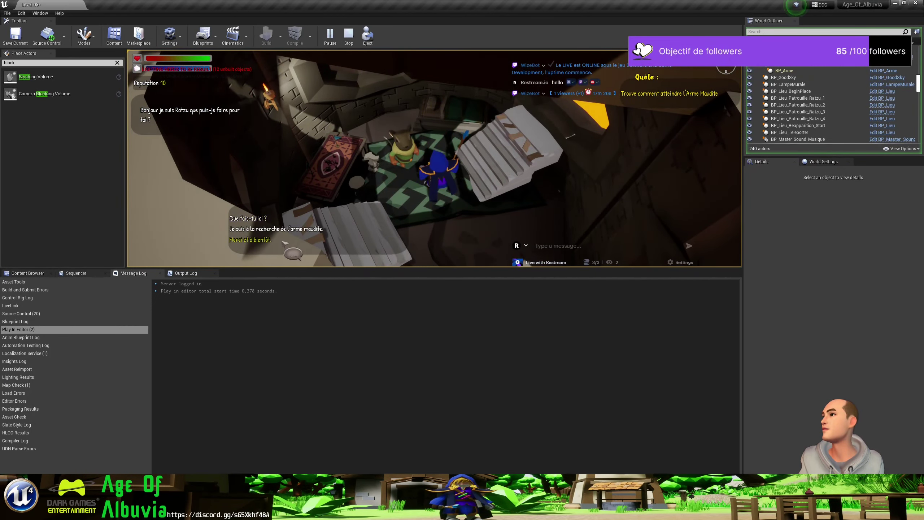
pyautogui.click(285, 241)
pyautogui.hotkey('alt', 'Tab')
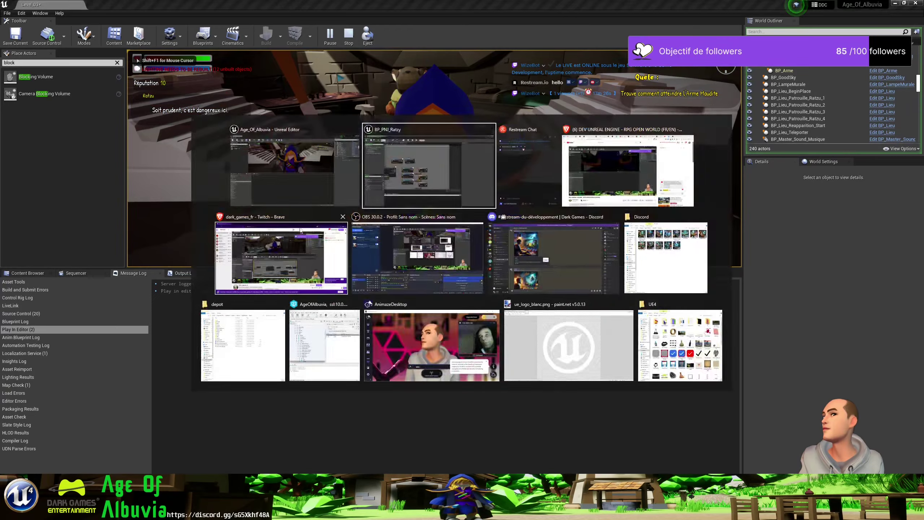
pyautogui.click(407, 189)
pyautogui.doubleClick(467, 10)
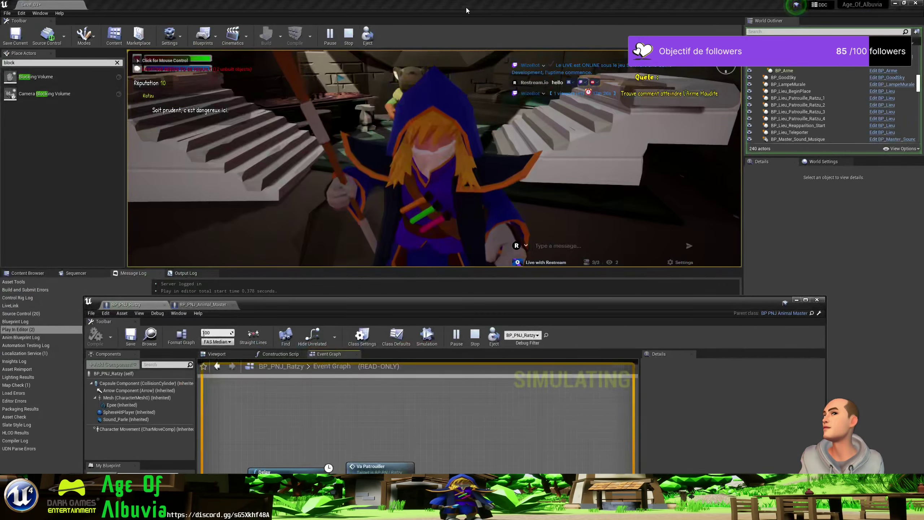
# Watch the BP_PNJ_Ratzy patrol nodes run in the event graph while the game plays.
pyautogui.click(551, 156)
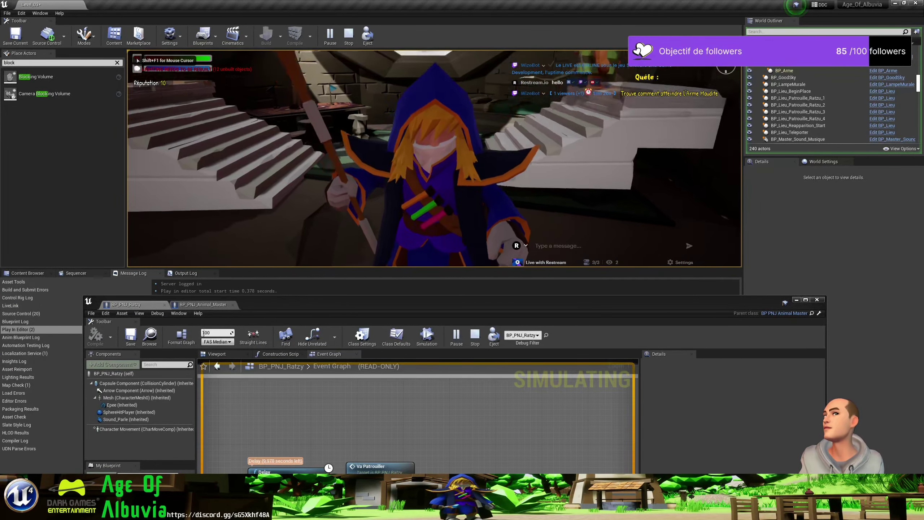
pyautogui.hotkey('shift', 'F1')
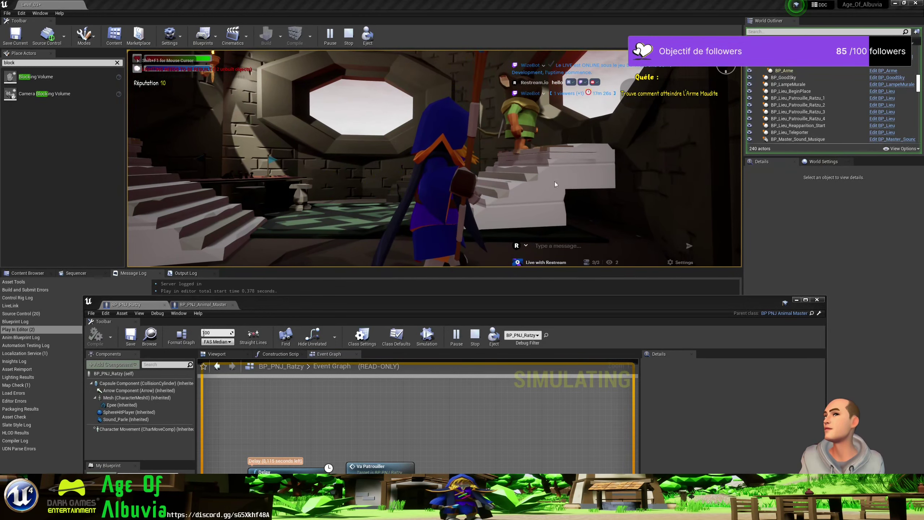
pyautogui.click(387, 454)
pyautogui.scroll(-2, 390, 450)
pyautogui.scroll(-2, 389, 450)
pyautogui.moveTo(430, 465); pyautogui.dragTo(423, 400, button='right')
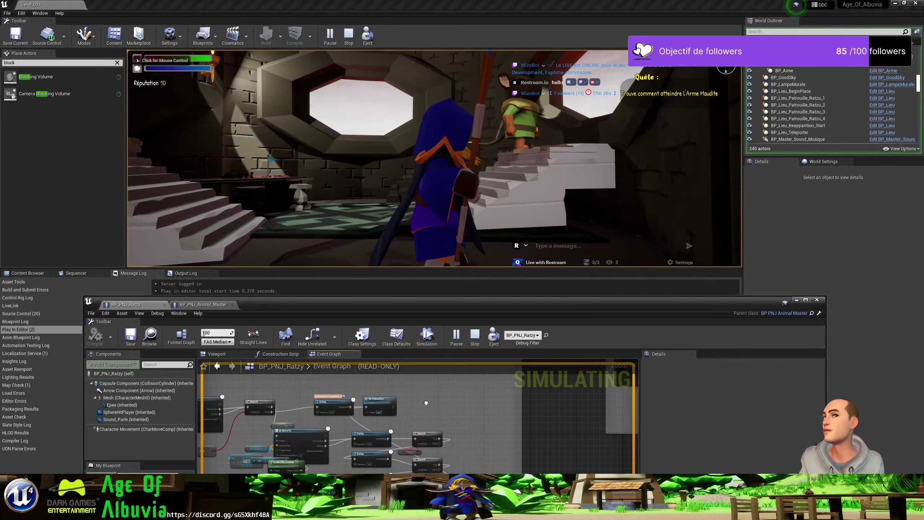
pyautogui.click(436, 182)
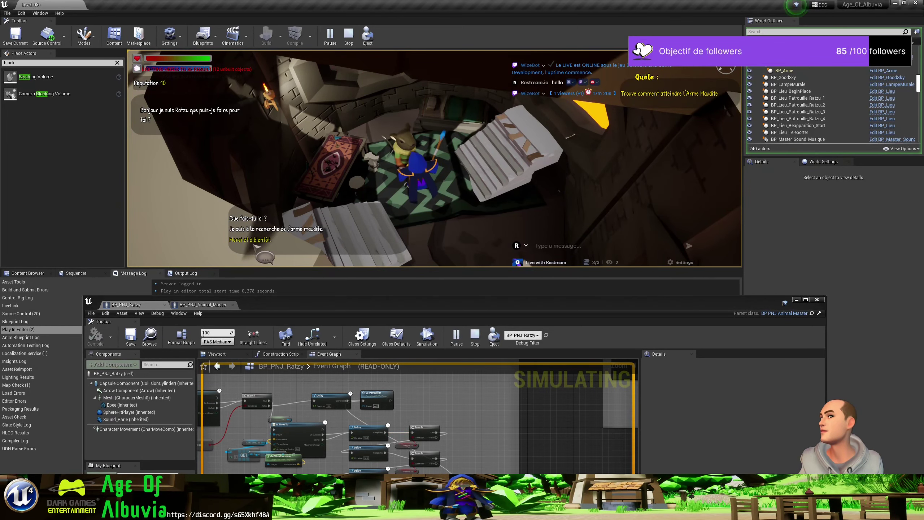
# End the rat conversation, walk the character along the stairs, and stop the playtest.
pyautogui.click(255, 243)
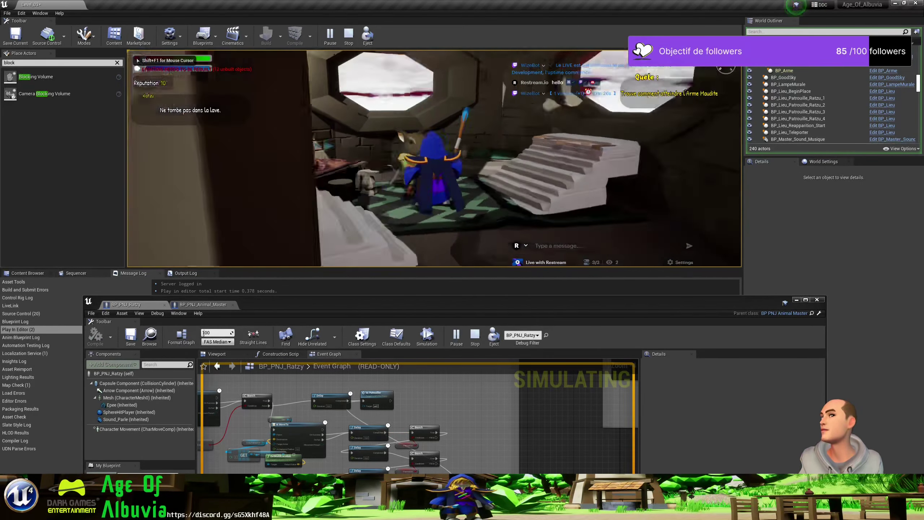
pyautogui.press('s')
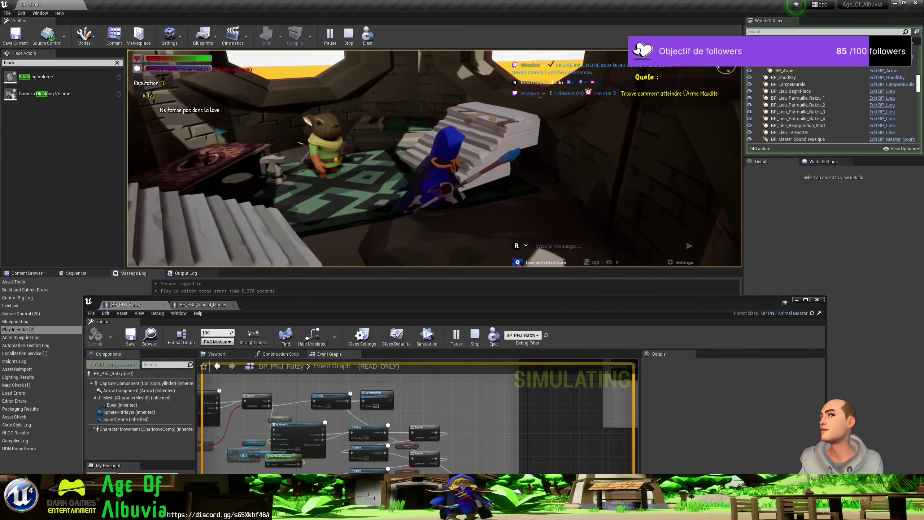
pyautogui.press('a')
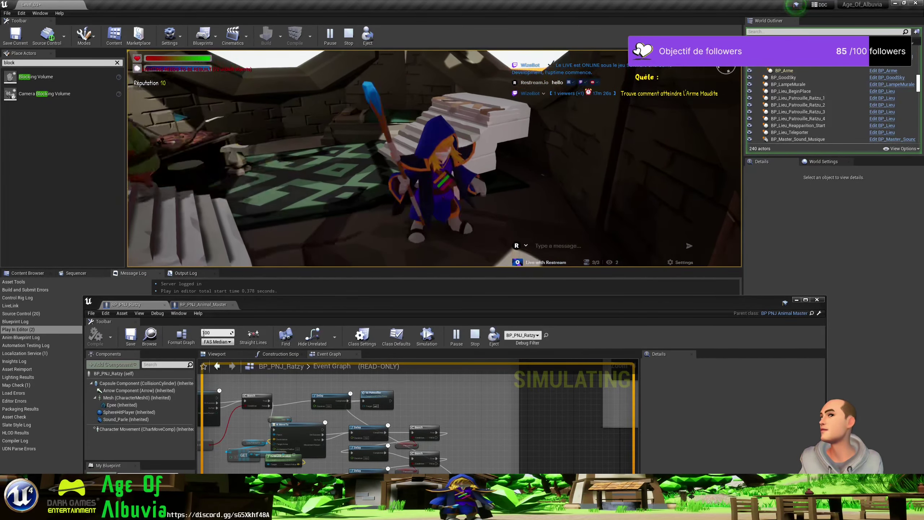
pyautogui.press('s')
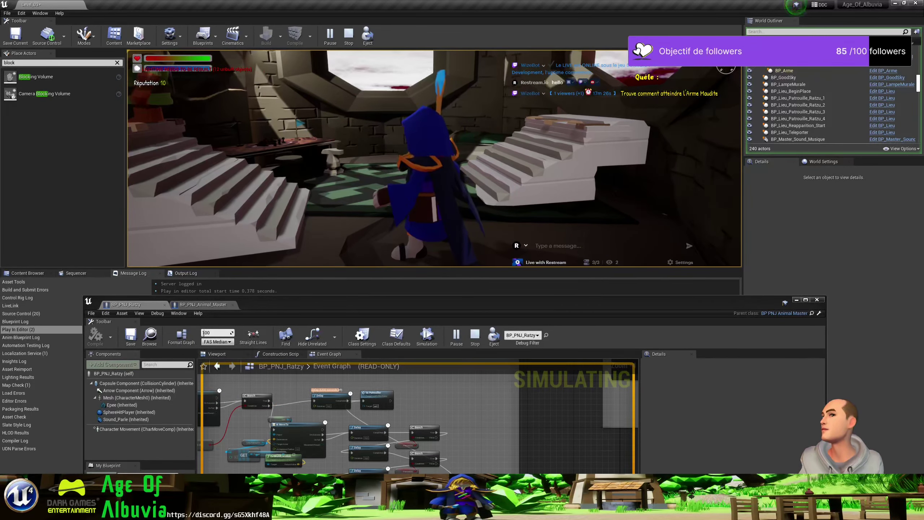
pyautogui.press('Escape')
# Maximize the blueprint editor and add a For Loop node near the patrol Delays.
pyautogui.doubleClick(413, 304)
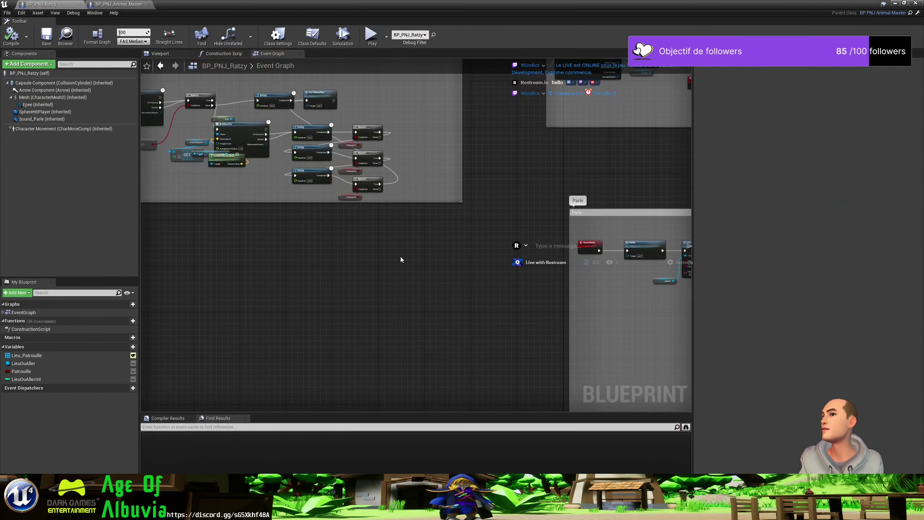
pyautogui.moveTo(400, 256); pyautogui.dragTo(382, 304, button='right')
pyautogui.scroll(3, 382, 323)
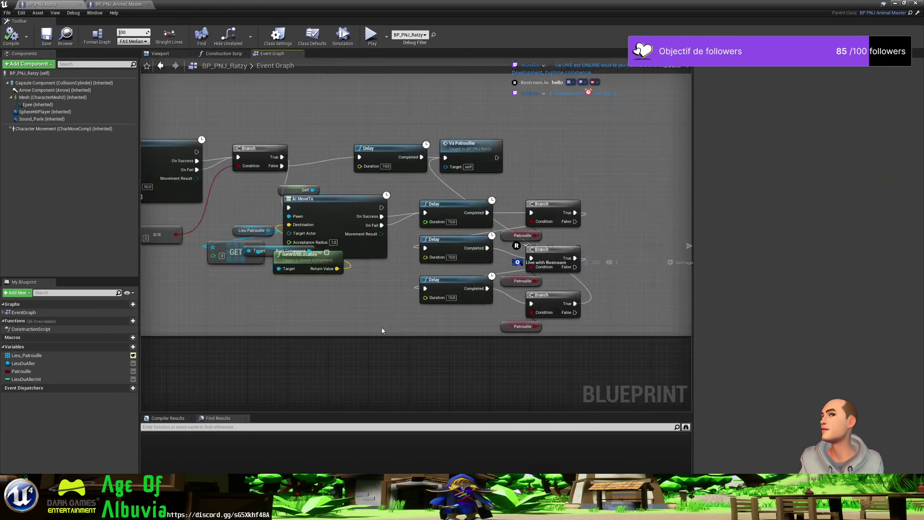
pyautogui.rightClick(356, 321)
pyautogui.write('loop')
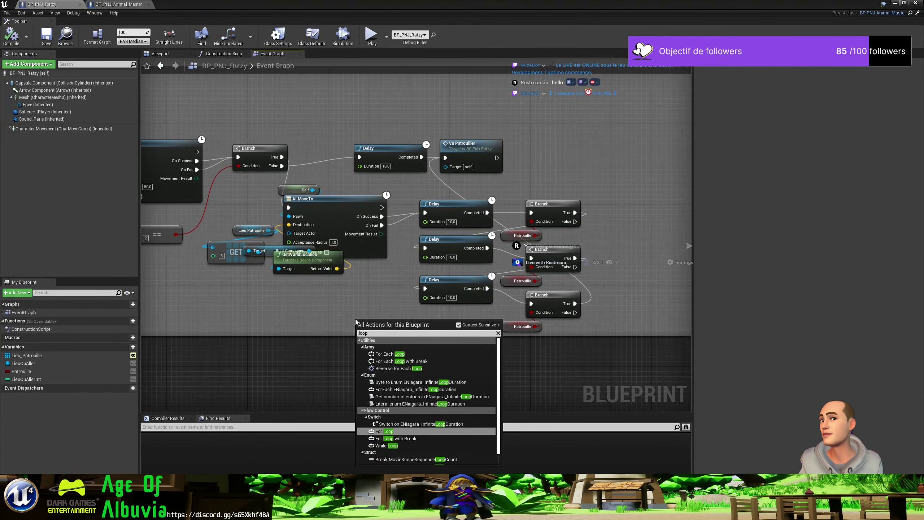
pyautogui.click(394, 431)
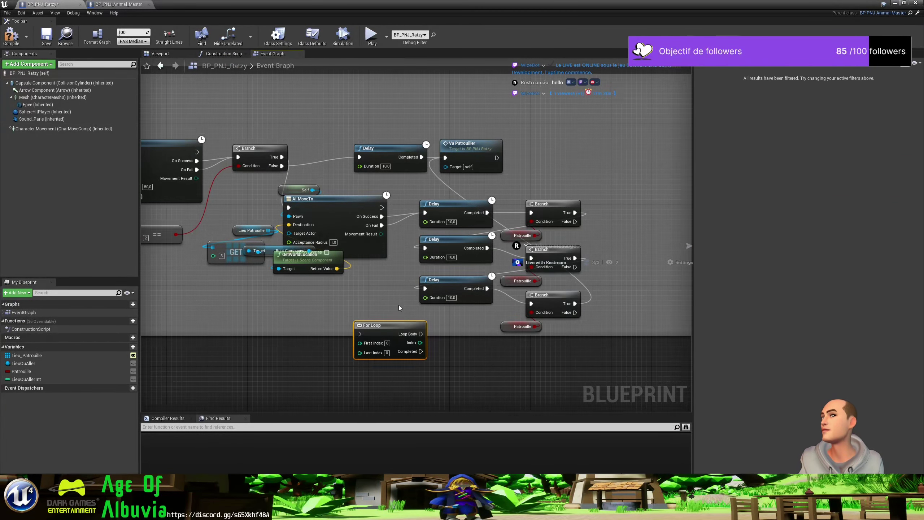
pyautogui.moveTo(394, 330); pyautogui.dragTo(368, 300)
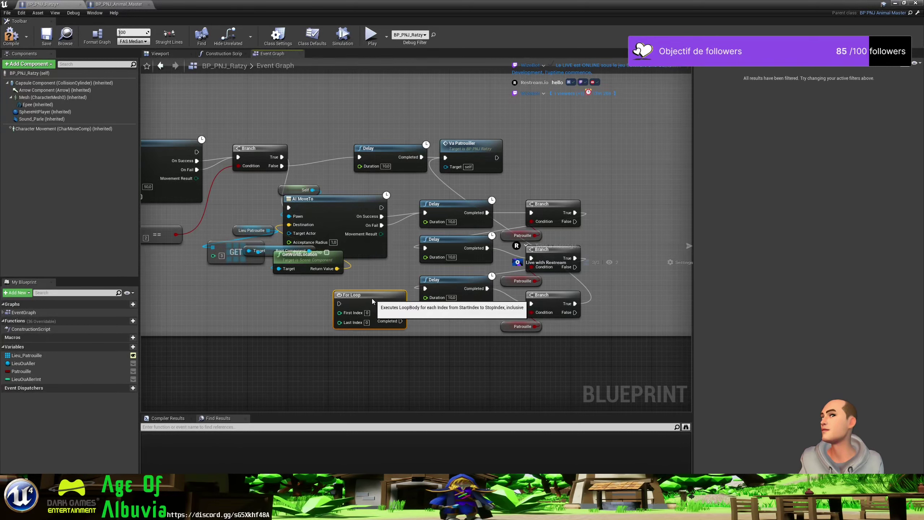
pyautogui.click(362, 313)
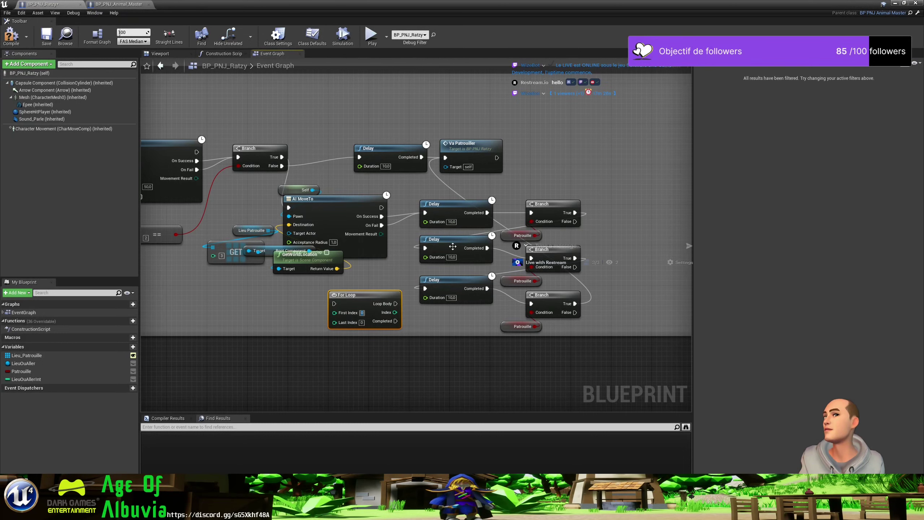
pyautogui.click(445, 241)
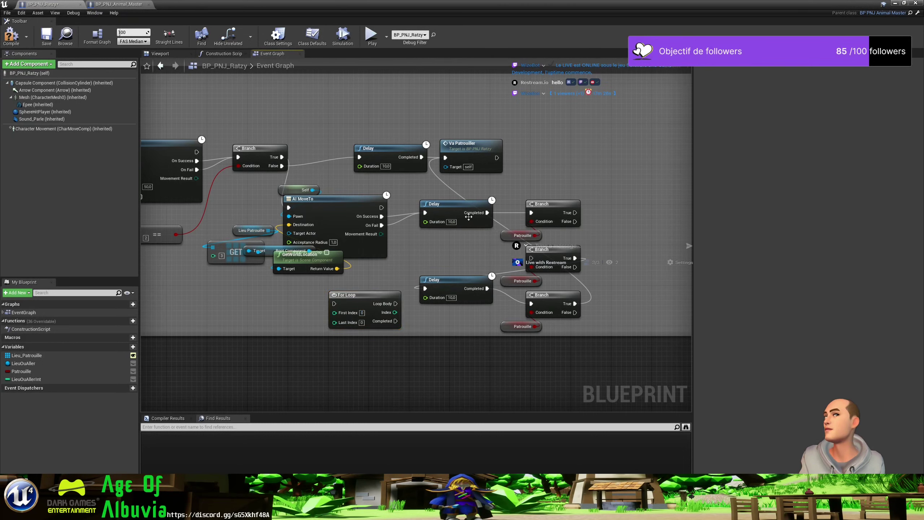
# Shift the lower Delay and Branch right, slot the For Loop before them, and wire AI MoveTo into it.
pyautogui.moveTo(454, 202); pyautogui.dragTo(469, 203)
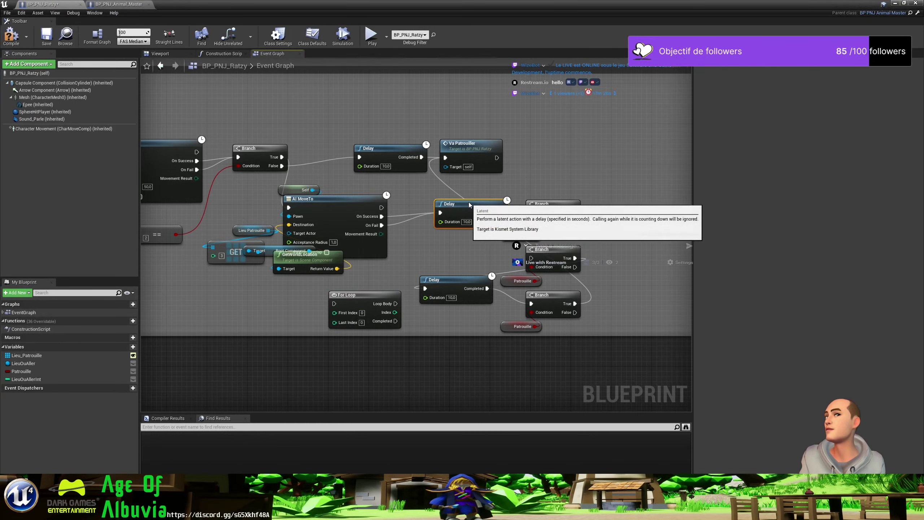
pyautogui.hotkey('ctrl', 'z')
pyautogui.hotkey('ctrl', 'z')
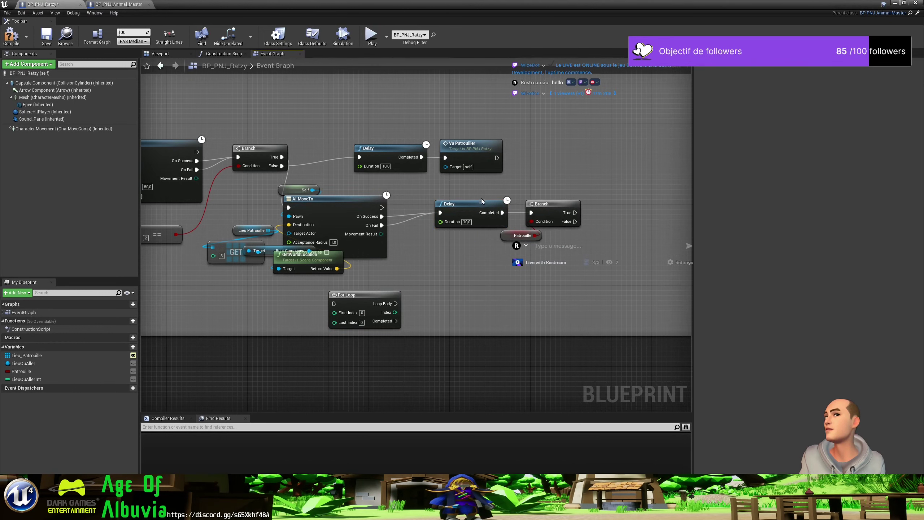
pyautogui.moveTo(559, 208); pyautogui.dragTo(640, 208)
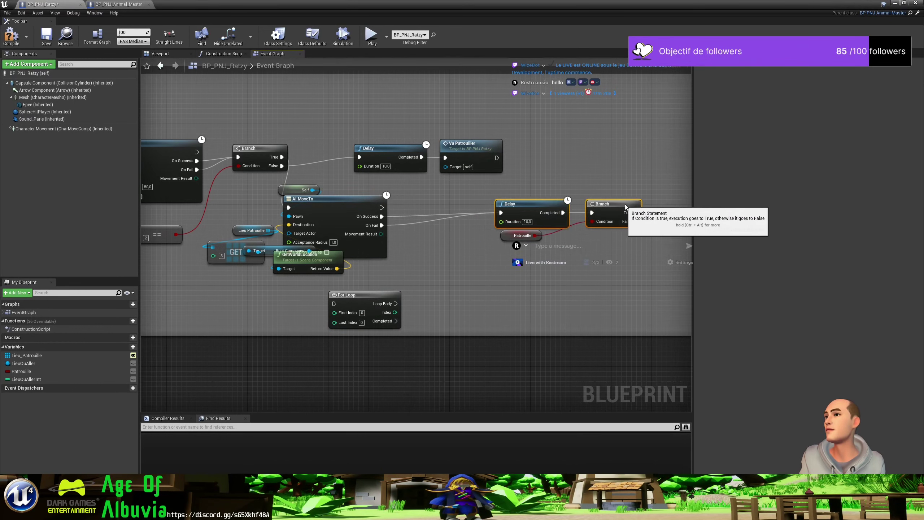
pyautogui.moveTo(370, 304); pyautogui.dragTo(456, 218)
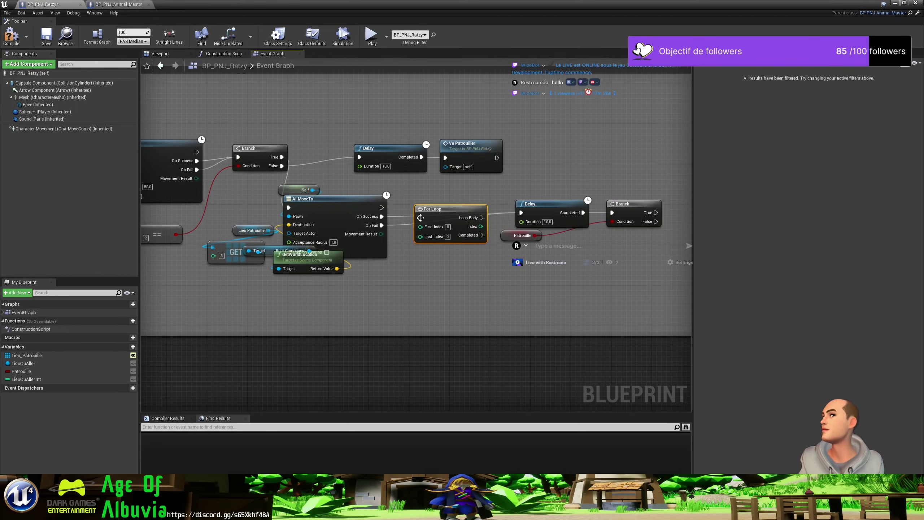
pyautogui.keyDown('ctrl'); pyautogui.moveTo(382, 217); pyautogui.dragTo(443, 225); pyautogui.keyUp('ctrl')
pyautogui.moveTo(381, 225); pyautogui.dragTo(420, 217)
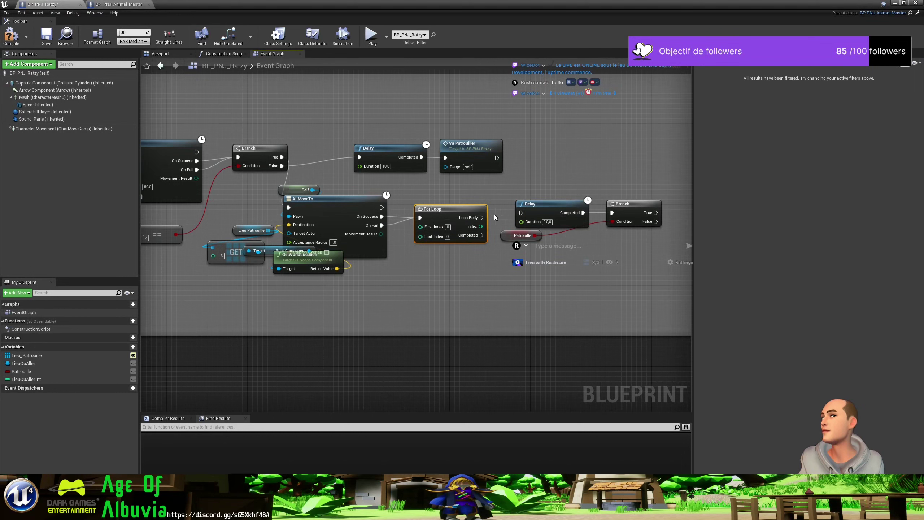
pyautogui.moveTo(461, 215); pyautogui.dragTo(461, 210)
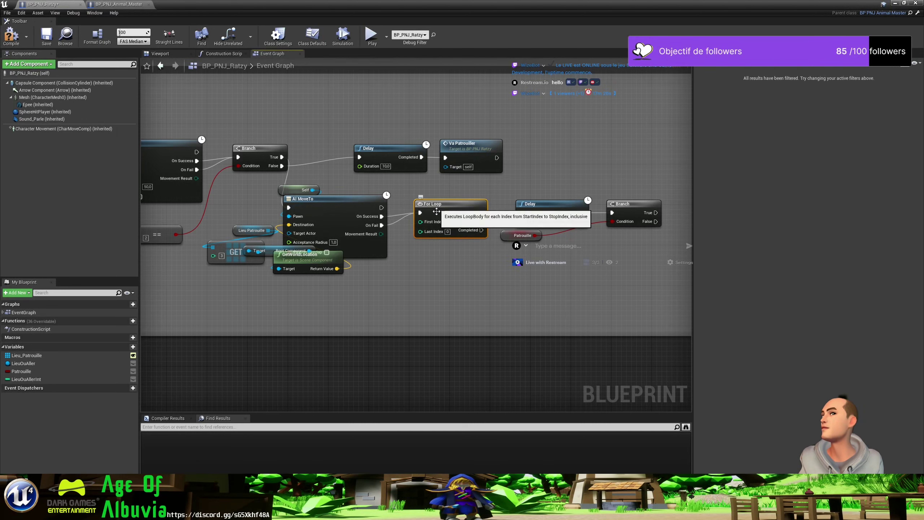
# Search the action menu for 'while' and place a While Loop node below the For Loop.
pyautogui.moveTo(412, 271); pyautogui.dragTo(412, 270, button='right')
pyautogui.write('exit')
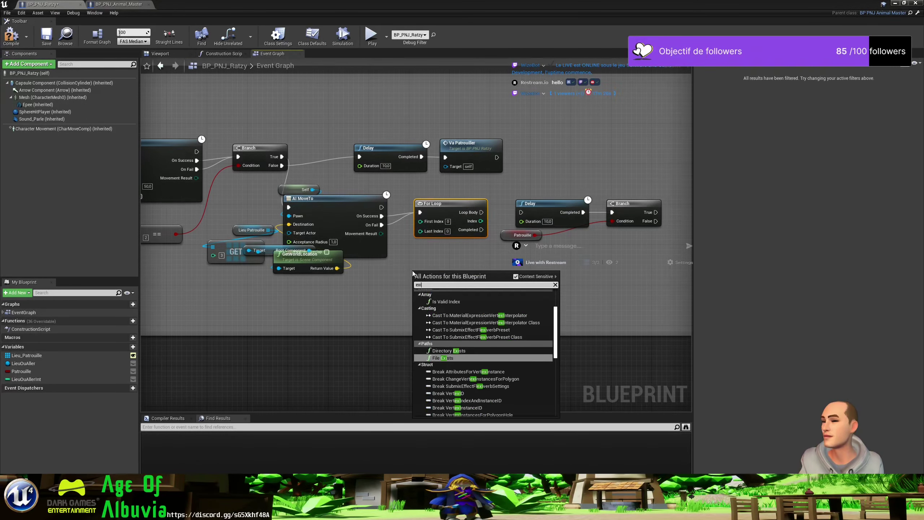
pyautogui.press('BackSpace')
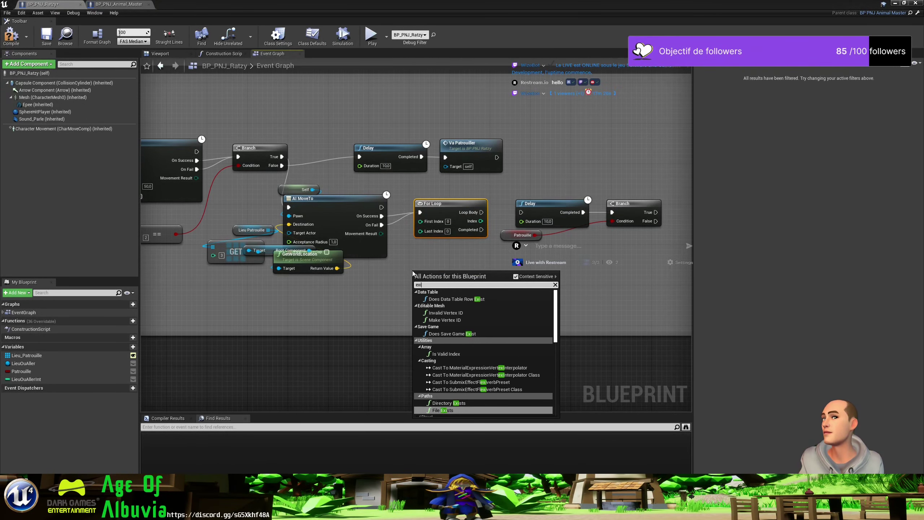
pyautogui.press('BackSpace')
pyautogui.press('BackSpace')
pyautogui.press('BackSpace')
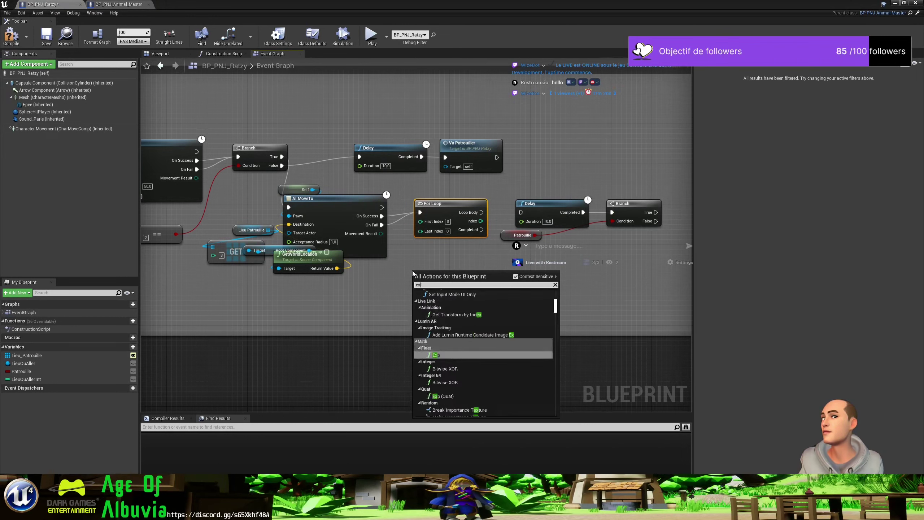
pyautogui.write('do')
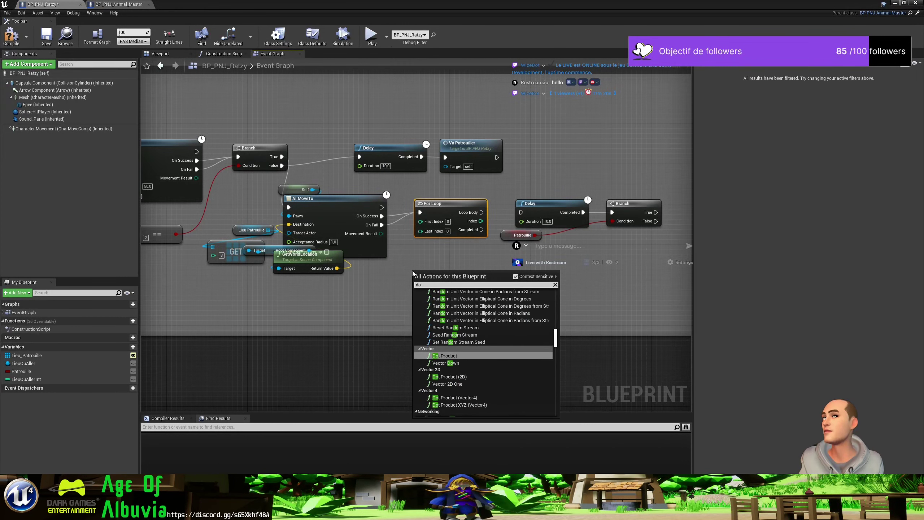
pyautogui.press('BackSpace')
pyautogui.press('BackSpace')
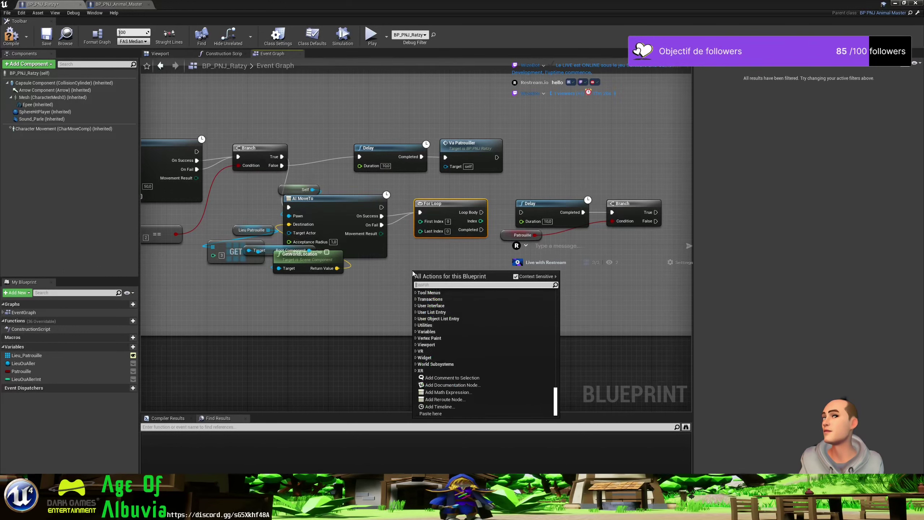
pyautogui.write('while')
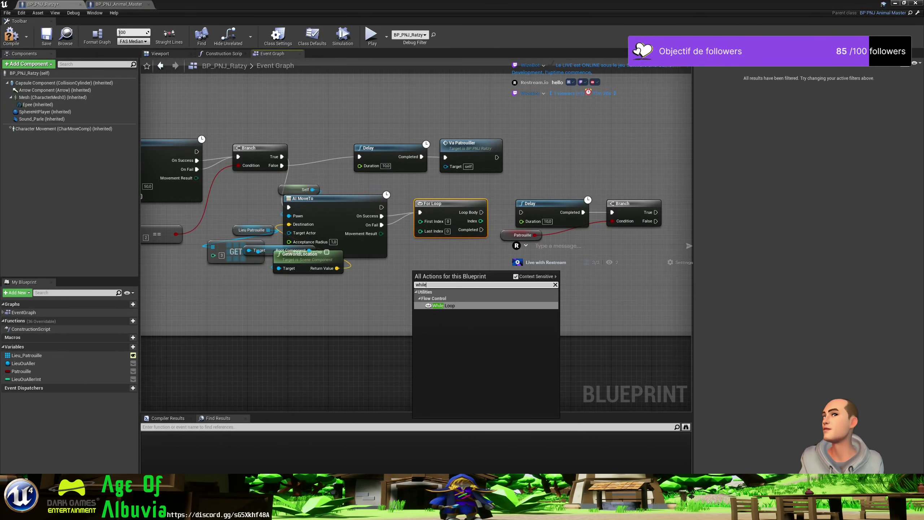
pyautogui.click(442, 304)
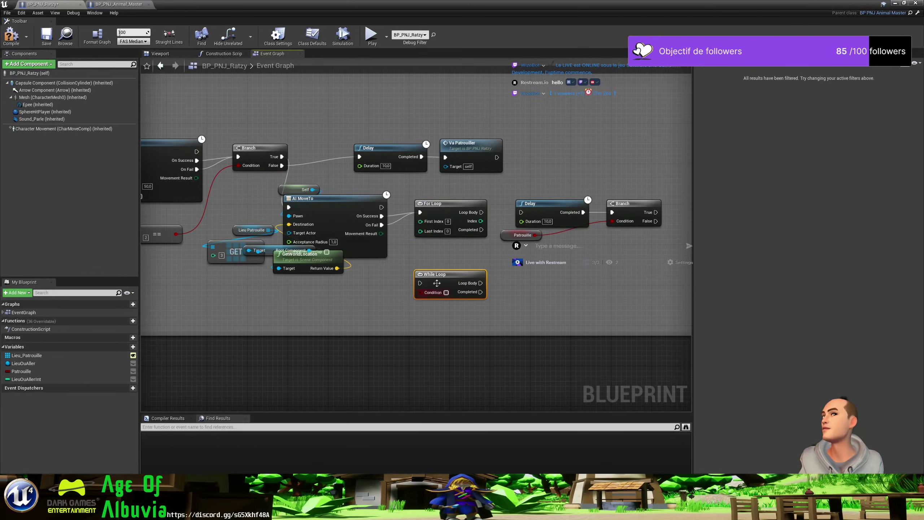
pyautogui.moveTo(450, 277); pyautogui.dragTo(465, 267)
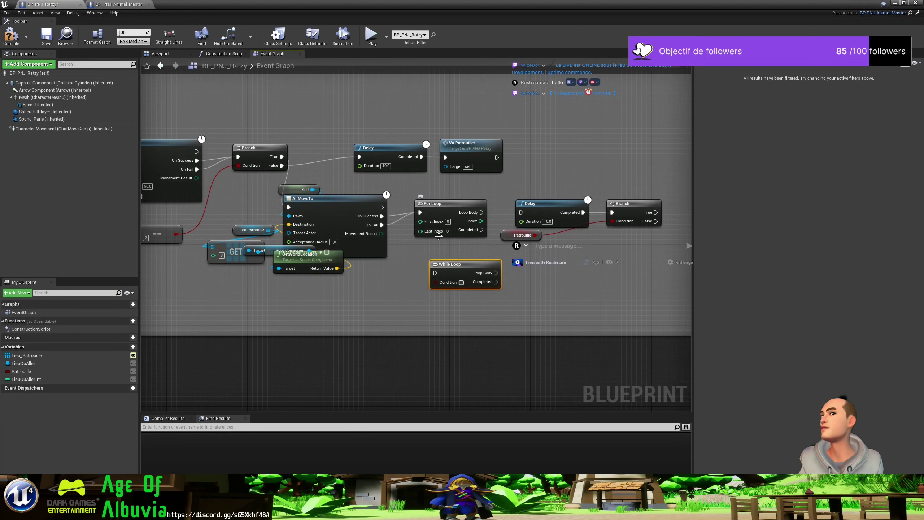
pyautogui.scroll(-1, 390, 280)
pyautogui.moveTo(390, 280); pyautogui.dragTo(426, 282, button='right')
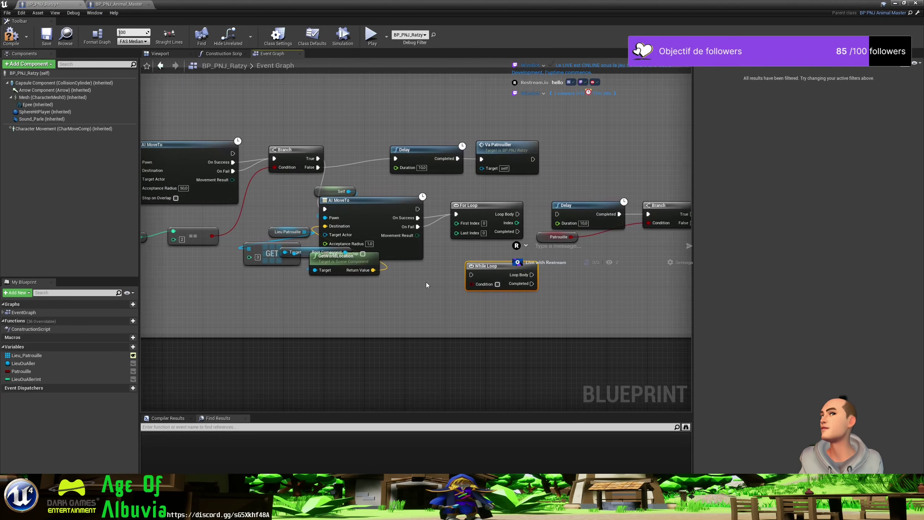
pyautogui.scroll(-1, 426, 283)
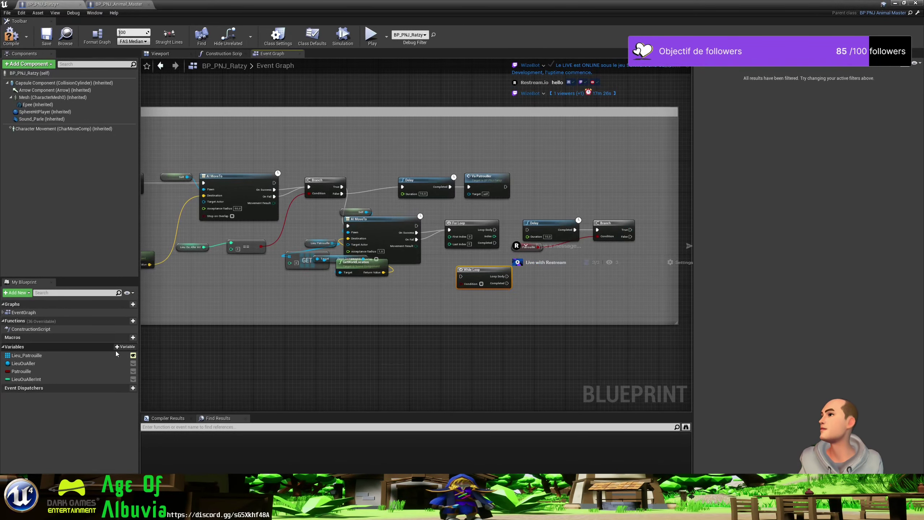
# Create a new blueprint variable named Counter of type Integer.
pyautogui.click(132, 346)
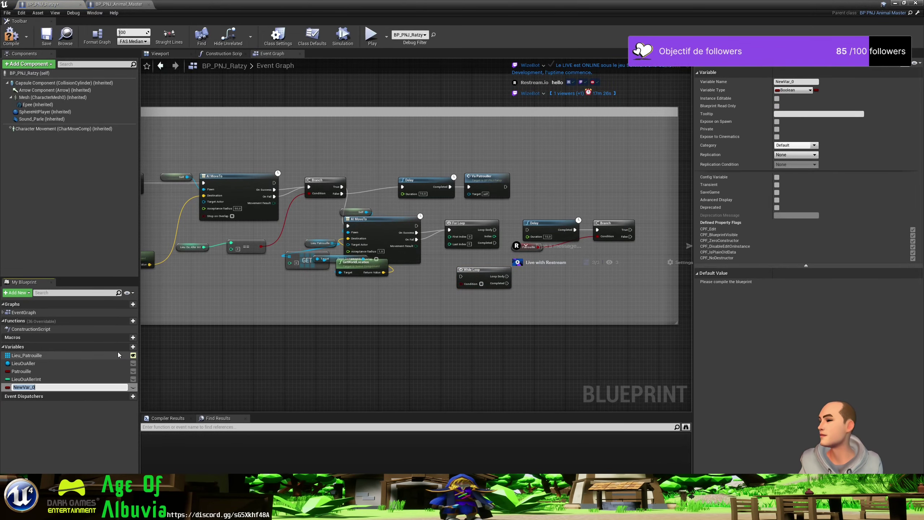
pyautogui.write('Counter')
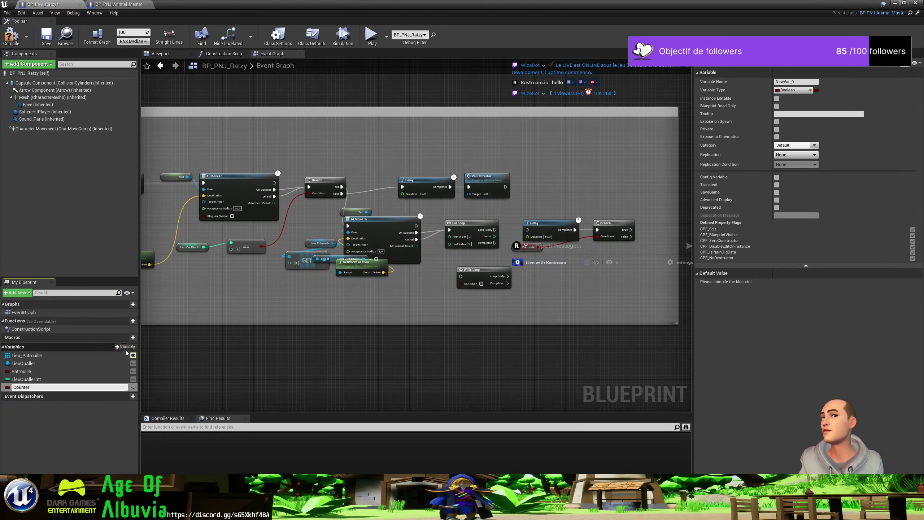
pyautogui.press('Return')
pyautogui.click(792, 90)
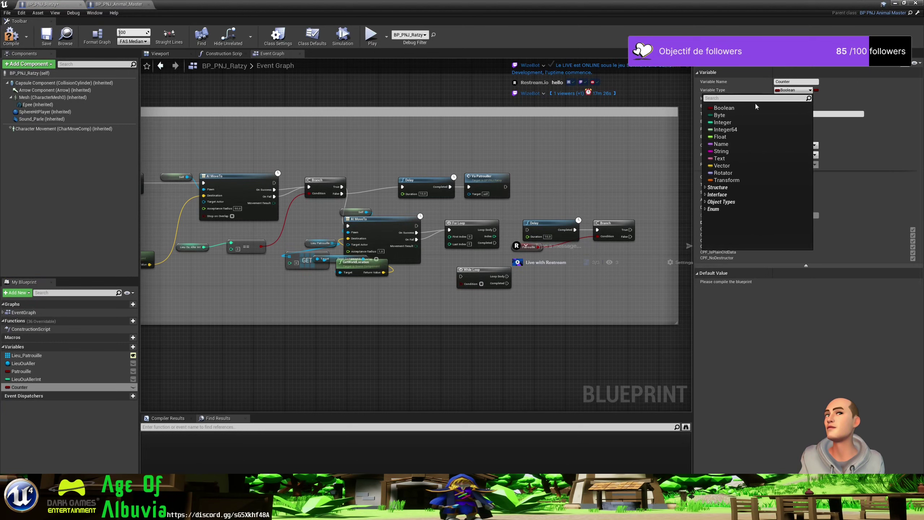
pyautogui.click(722, 122)
# Widen the Patrouille comment box and place a SET Counter node right after VaPatrouiller.
pyautogui.moveTo(334, 304)
pyautogui.mouseDown(button='right')
pyautogui.moveTo(579, 290)
pyautogui.moveTo(922, 311)
pyautogui.mouseUp(button='right')
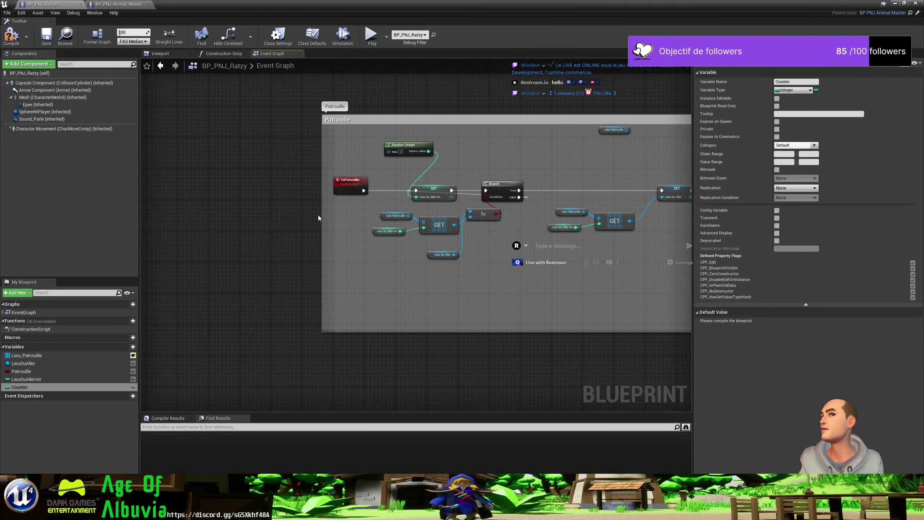
pyautogui.moveTo(323, 218); pyautogui.dragTo(222, 208)
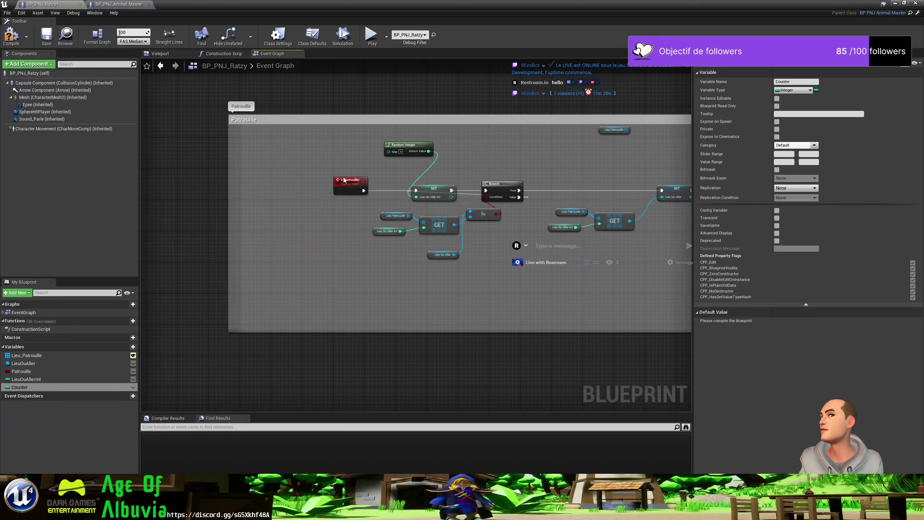
pyautogui.moveTo(344, 179); pyautogui.dragTo(301, 179)
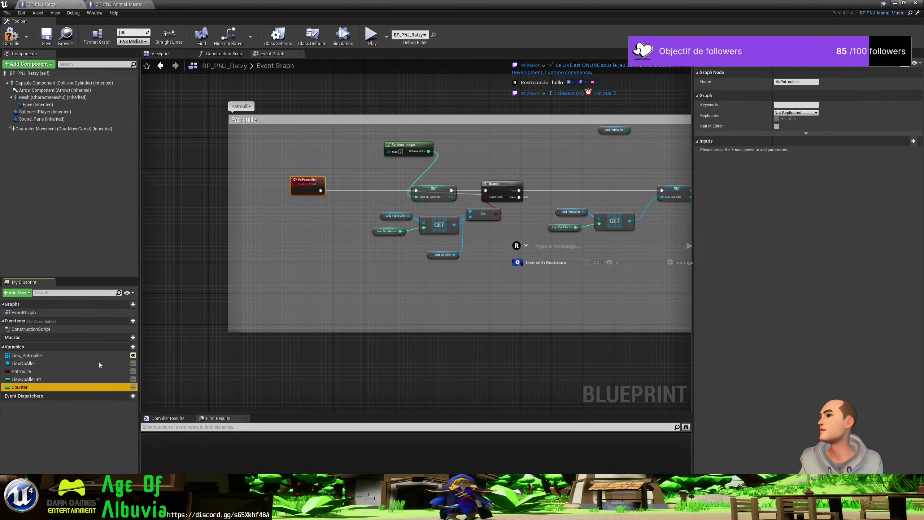
pyautogui.keyDown('alt'); pyautogui.moveTo(22, 387); pyautogui.dragTo(365, 185); pyautogui.keyUp('alt')
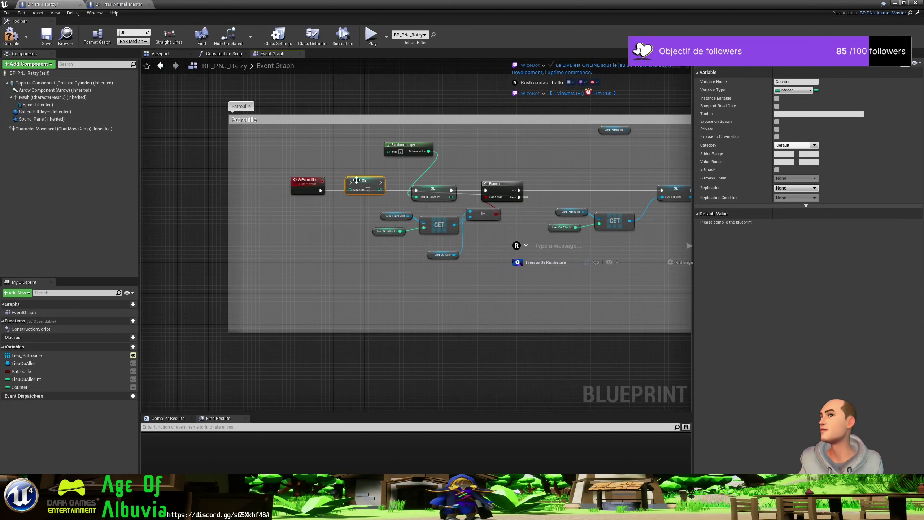
pyautogui.moveTo(365, 180)
pyautogui.mouseDown()
pyautogui.moveTo(345, 191)
pyautogui.moveTo(433, 199)
pyautogui.mouseUp()
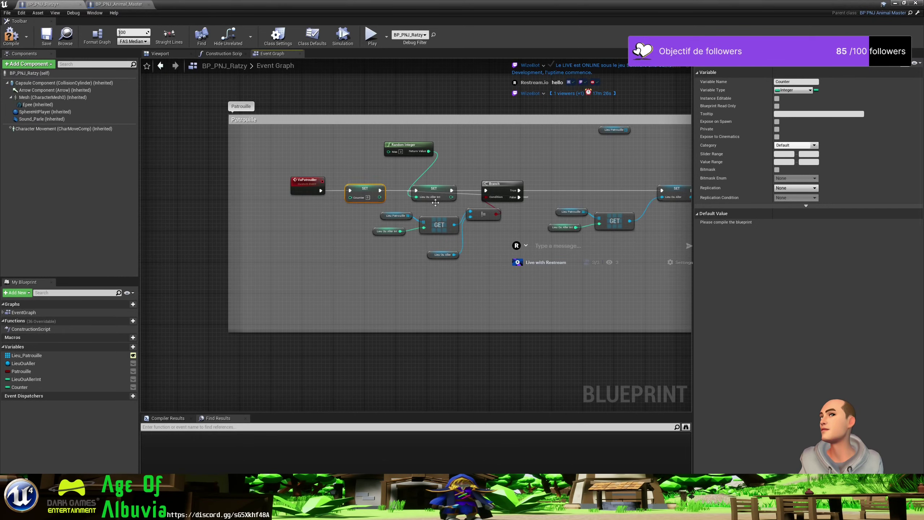
pyautogui.moveTo(436, 202); pyautogui.dragTo(417, 237, button='right')
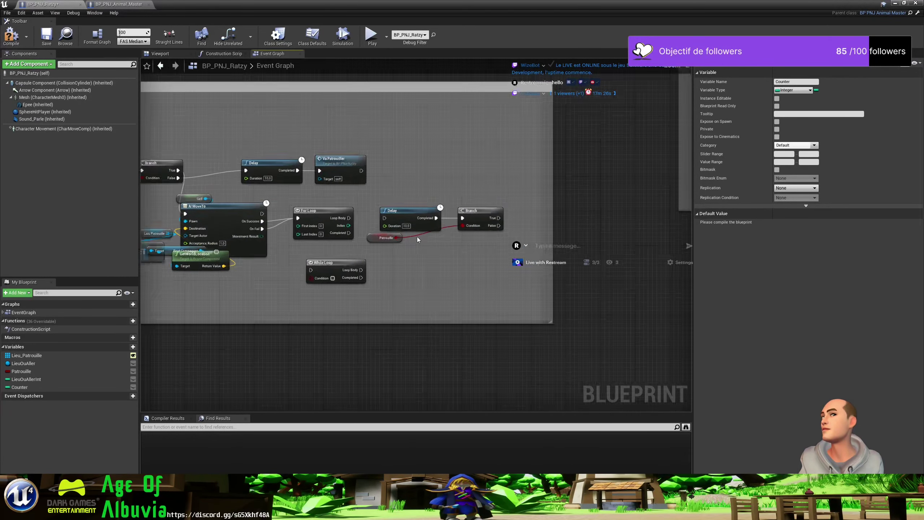
# Delete the For Loop, wire AI MoveTo's On Fail into the While Loop, and add an Equal (==) node.
pyautogui.scroll(2, 341, 254)
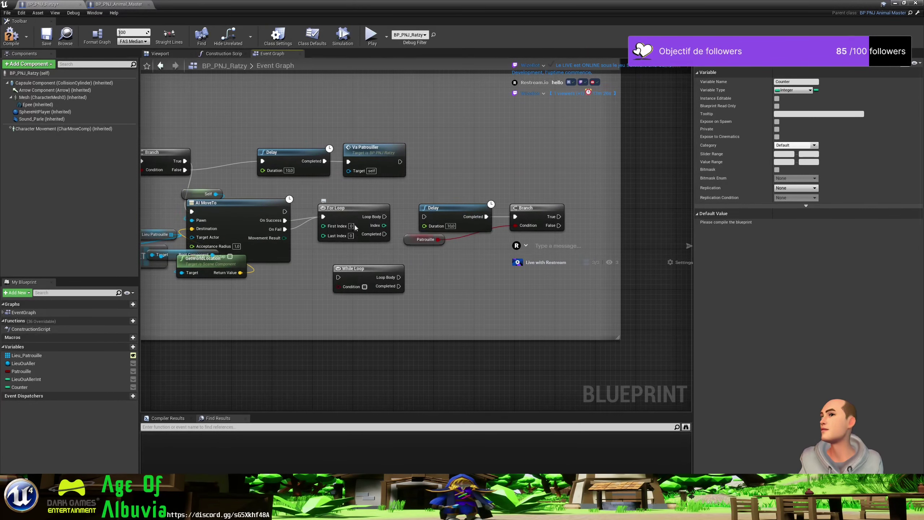
pyautogui.click(360, 212)
pyautogui.press('Delete')
pyautogui.moveTo(357, 273); pyautogui.dragTo(342, 218)
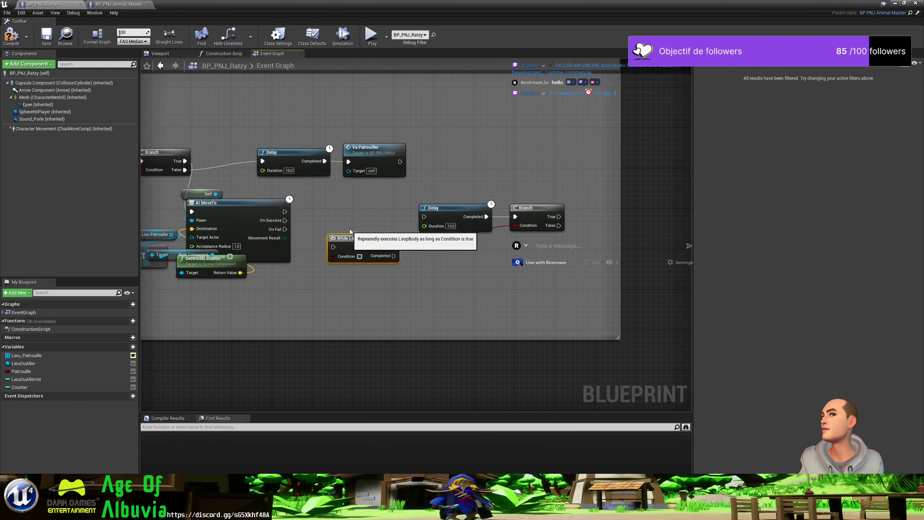
pyautogui.moveTo(285, 229)
pyautogui.mouseDown()
pyautogui.moveTo(325, 224)
pyautogui.moveTo(301, 289)
pyautogui.mouseUp()
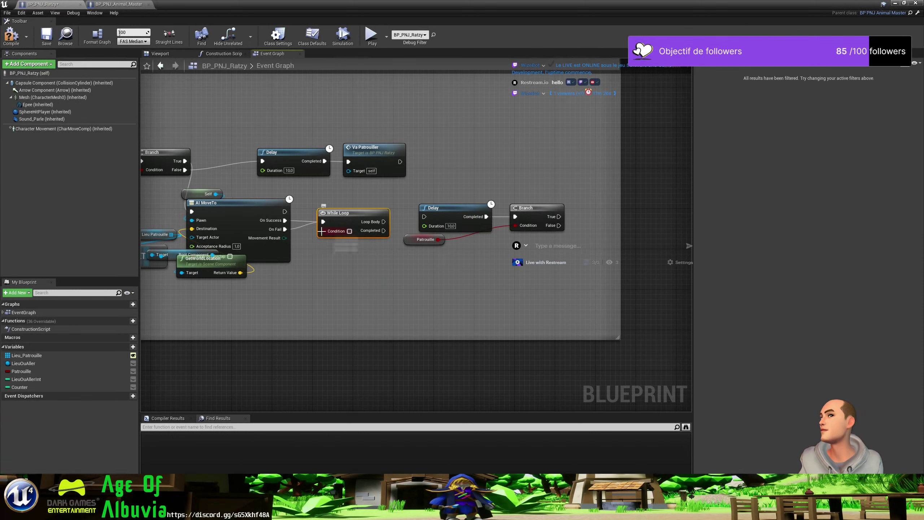
pyautogui.write('==')
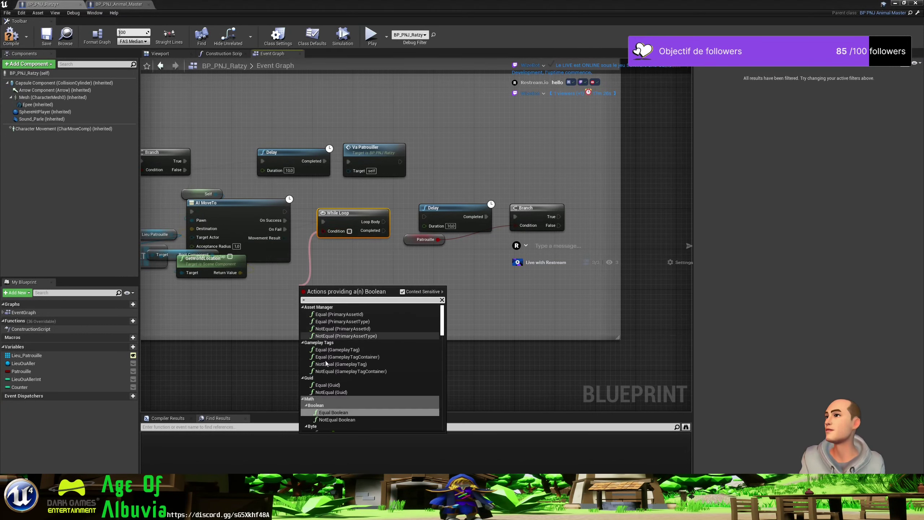
pyautogui.click(325, 413)
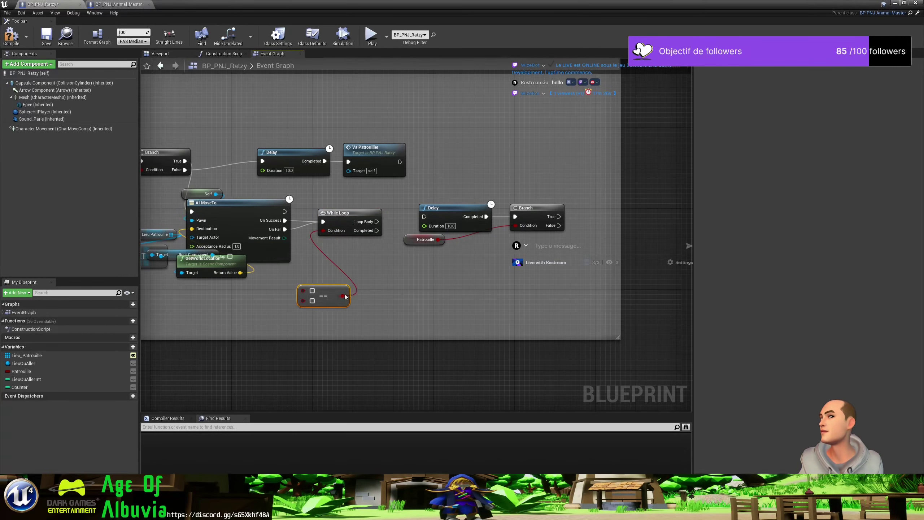
# Add an AND node for the While Loop's Condition and arrange the == node beside it.
pyautogui.moveTo(339, 294); pyautogui.dragTo(369, 258)
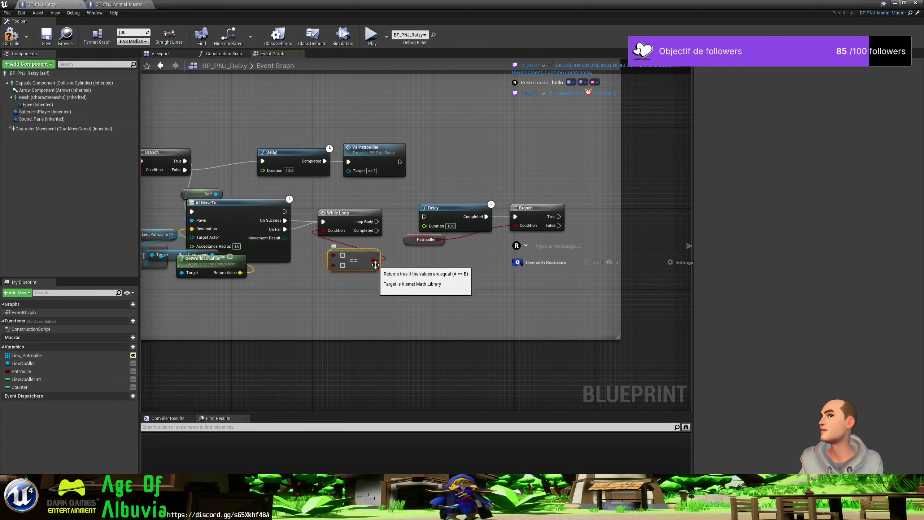
pyautogui.moveTo(364, 250)
pyautogui.mouseDown()
pyautogui.moveTo(314, 286)
pyautogui.moveTo(349, 287)
pyautogui.mouseUp()
pyautogui.write('and')
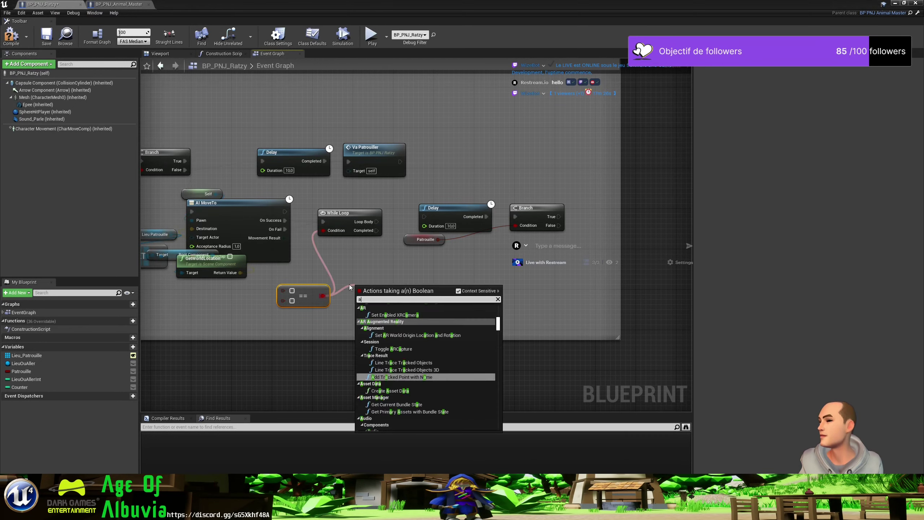
pyautogui.click(408, 372)
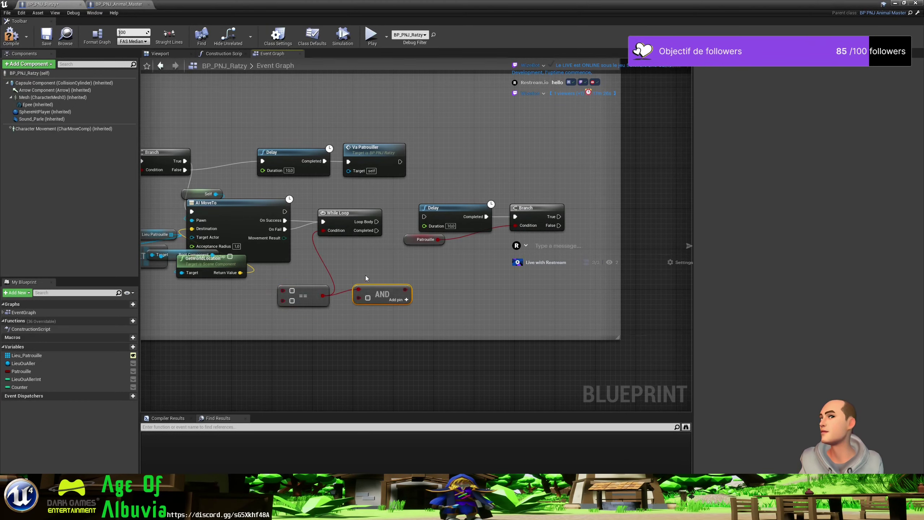
pyautogui.moveTo(312, 286); pyautogui.dragTo(331, 255)
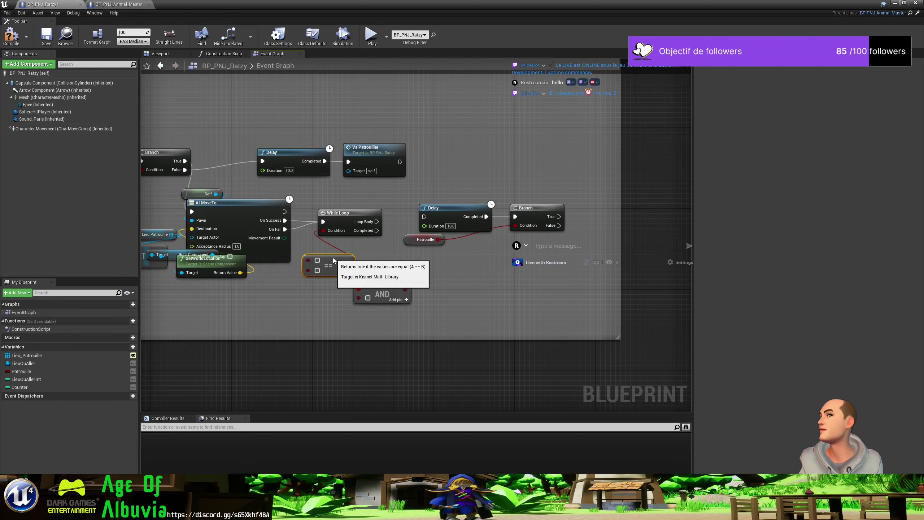
pyautogui.moveTo(424, 239); pyautogui.dragTo(484, 239)
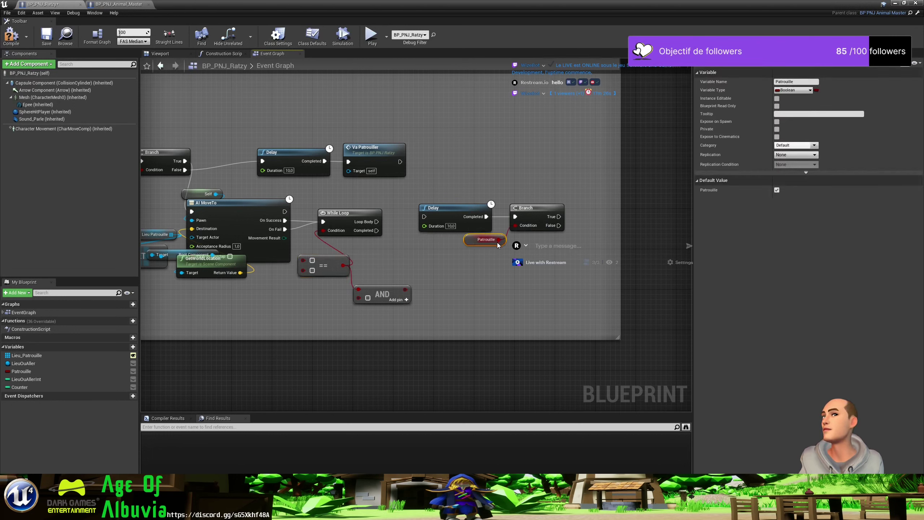
# Delete the leftover Branch and wire Completed to Va Patrouiller and Loop Body to the Delay.
pyautogui.click(527, 208)
pyautogui.press('Delete')
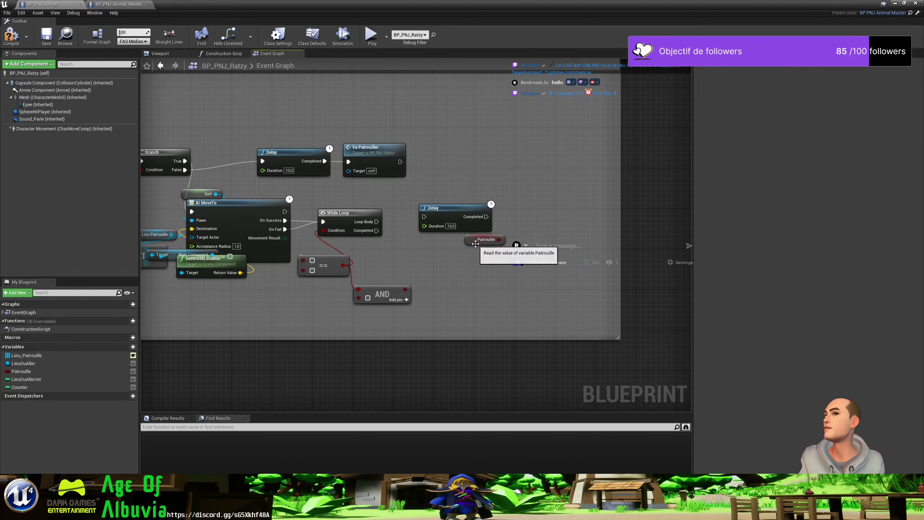
pyautogui.moveTo(469, 240); pyautogui.dragTo(293, 305)
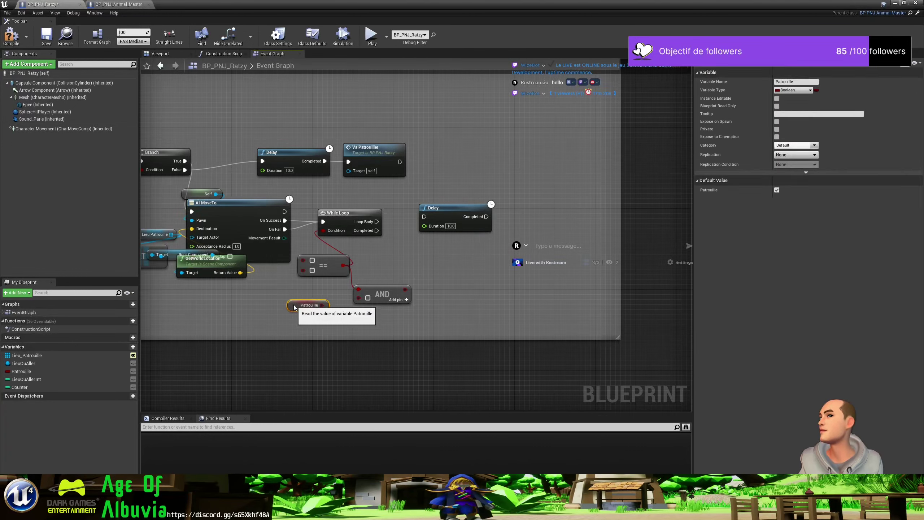
pyautogui.moveTo(376, 230); pyautogui.dragTo(348, 161)
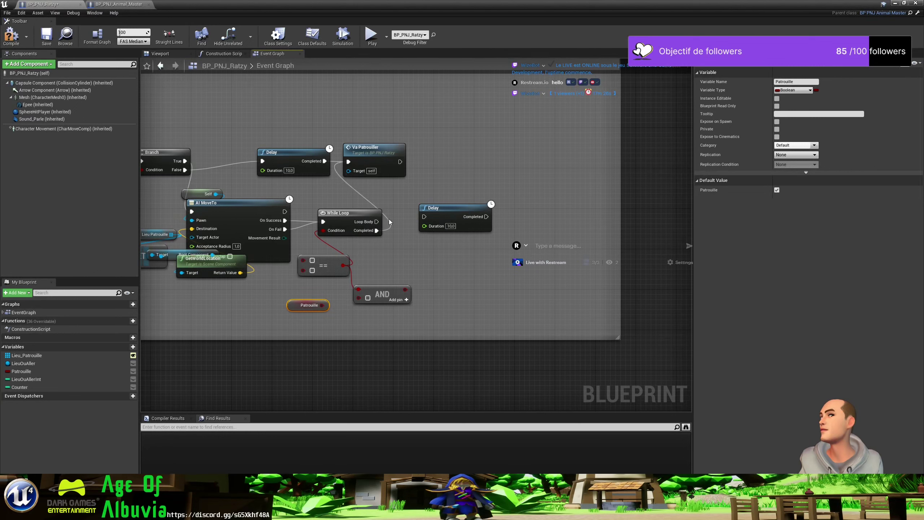
pyautogui.moveTo(376, 222); pyautogui.dragTo(437, 216)
pyautogui.click(445, 231)
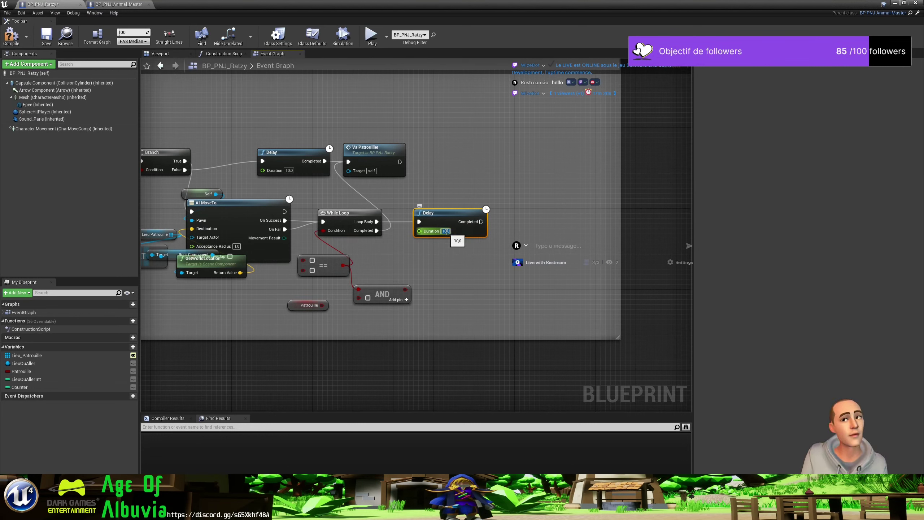
# Set the Delay duration to 2 seconds and add a SET Counter node from its Completed output.
pyautogui.write('2')
pyautogui.click(456, 271)
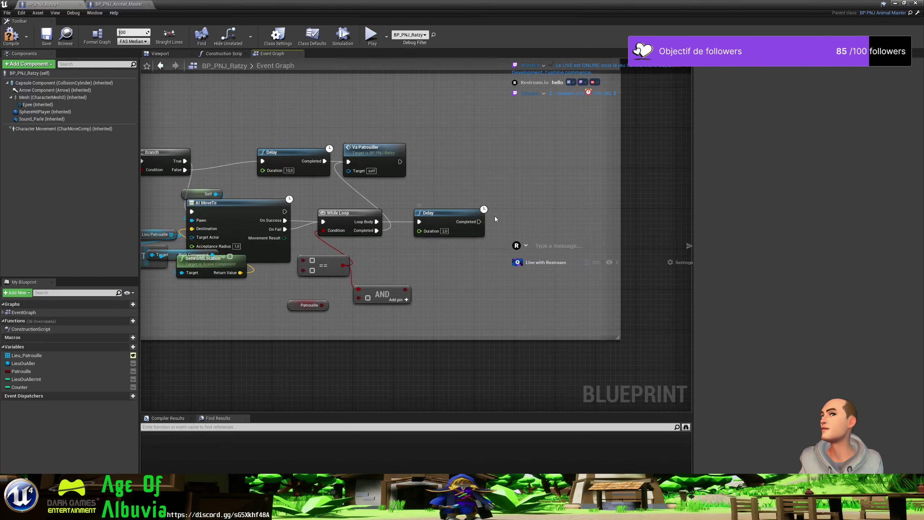
pyautogui.moveTo(479, 221); pyautogui.dragTo(504, 224)
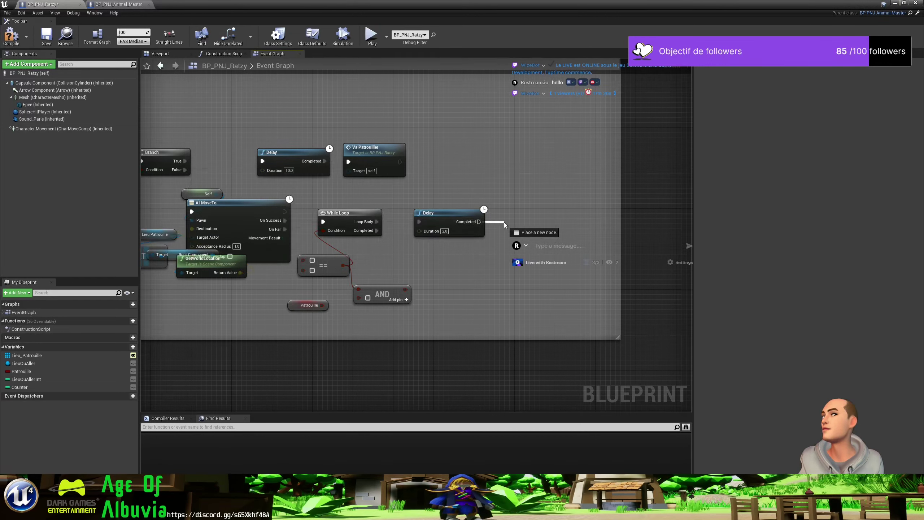
pyautogui.write('coui=')
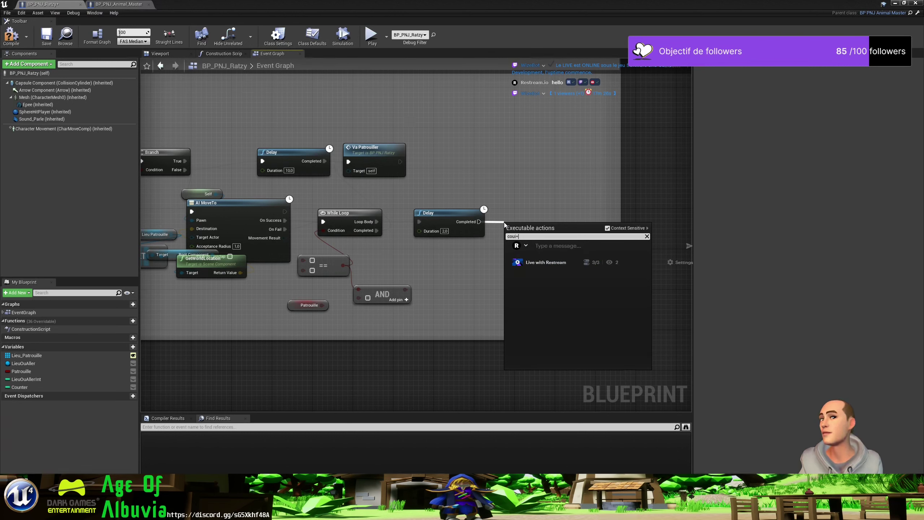
pyautogui.press('BackSpace')
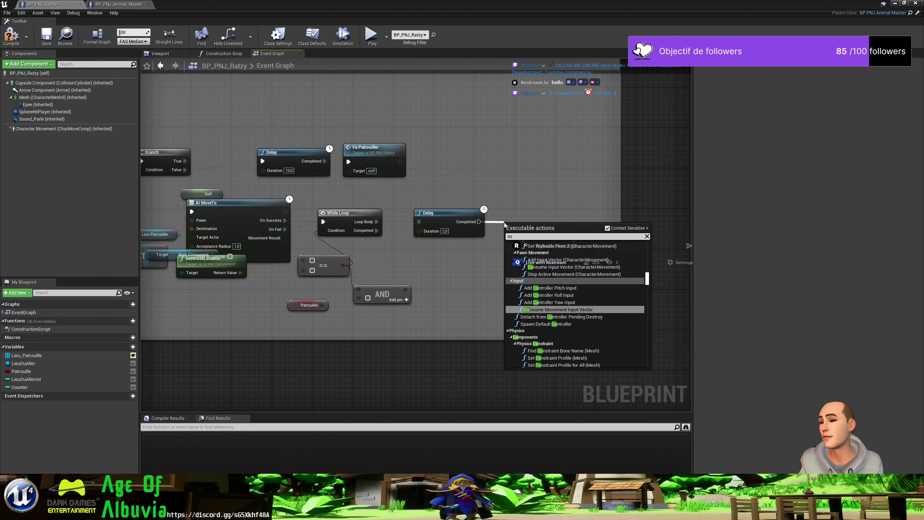
pyautogui.write('unter')
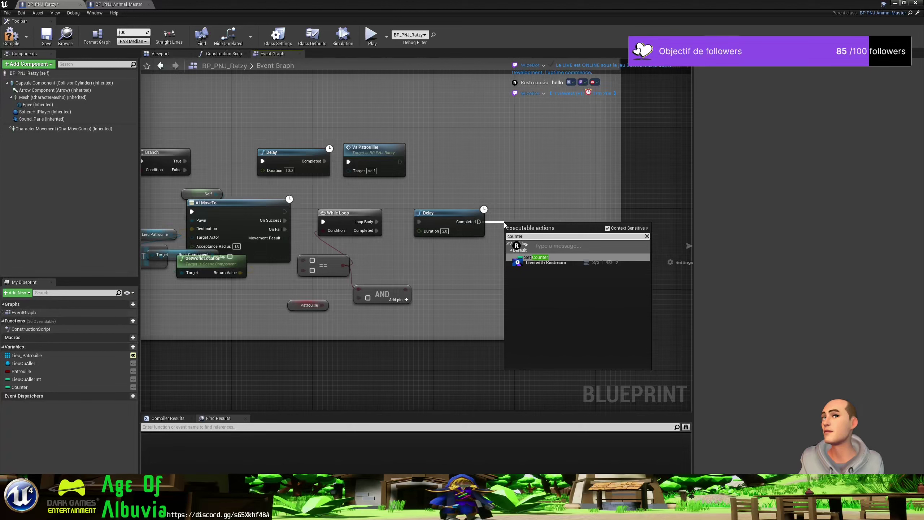
pyautogui.click(537, 257)
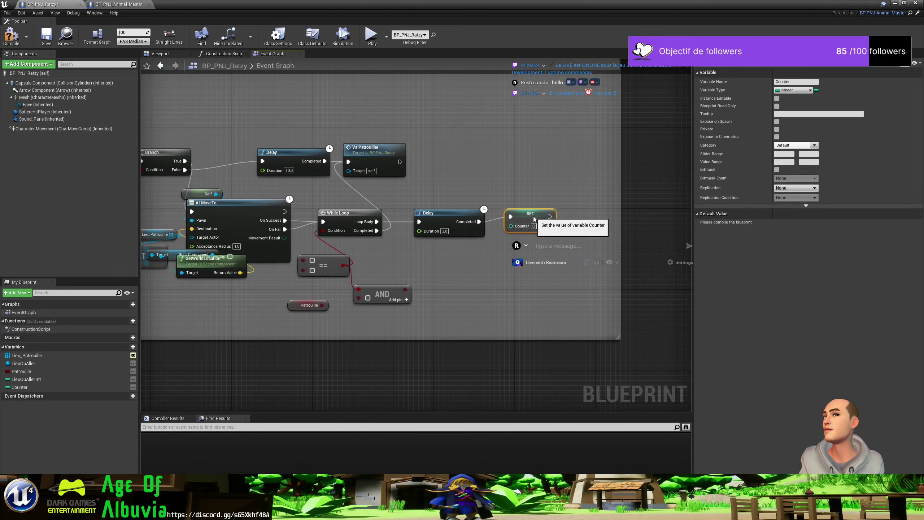
pyautogui.moveTo(534, 219); pyautogui.dragTo(492, 282)
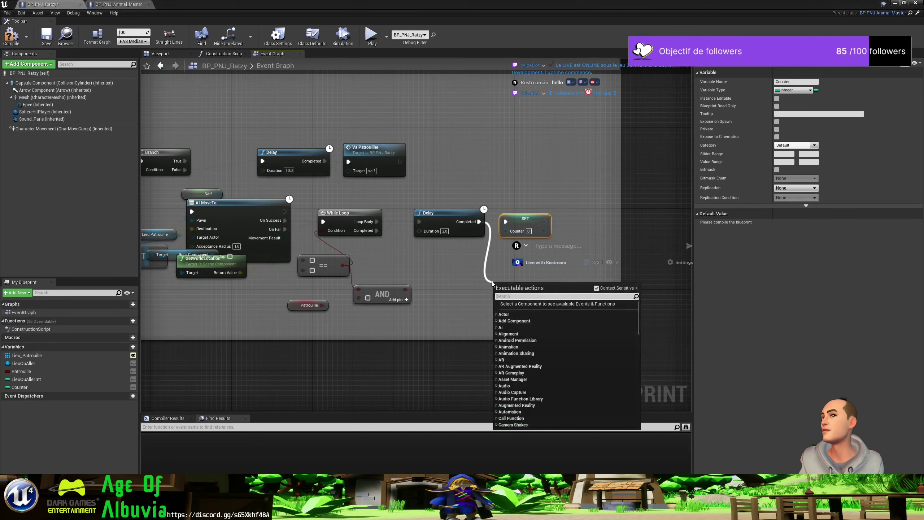
pyautogui.write('counter')
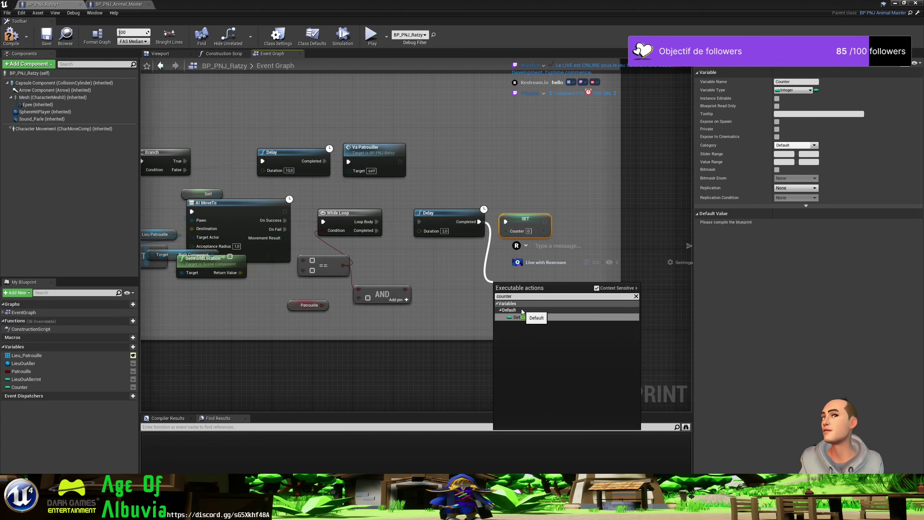
pyautogui.click(91, 387)
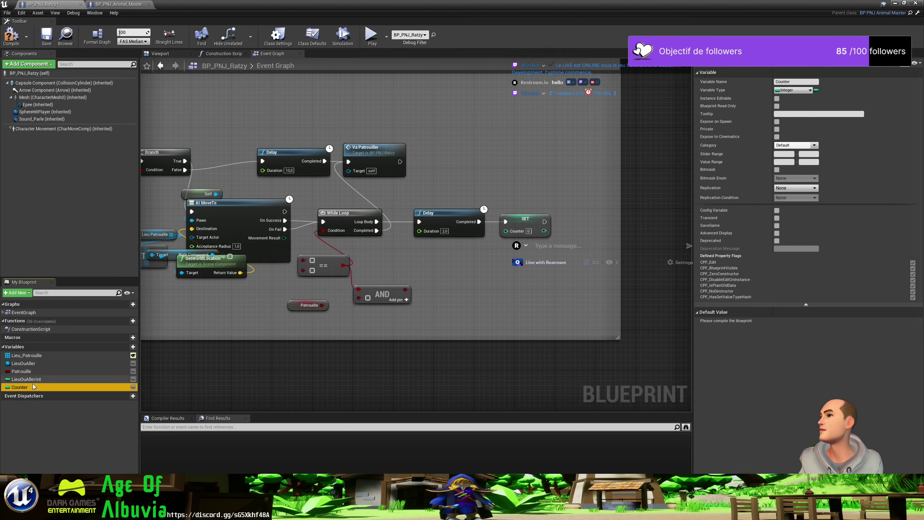
# Add a Counter getter feeding an increment (++) node and delete the SET Counter node it replaces.
pyautogui.moveTo(33, 389); pyautogui.dragTo(478, 306)
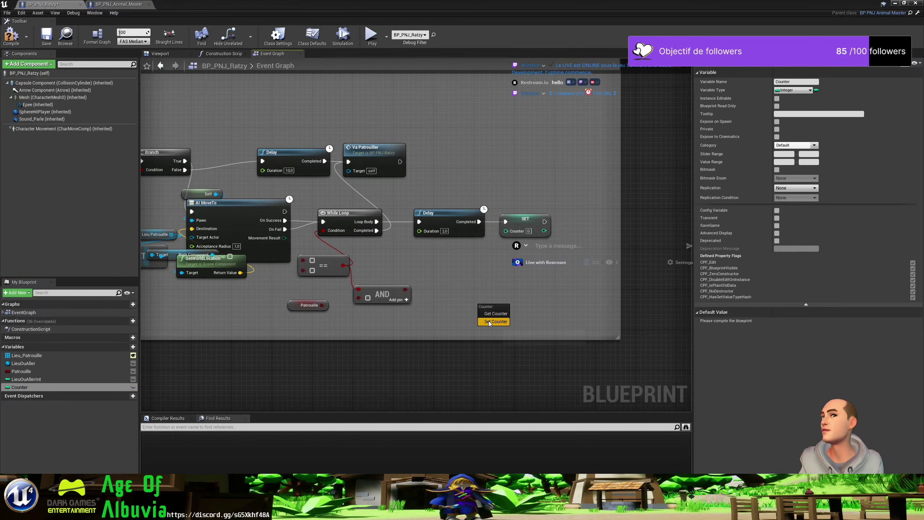
pyautogui.click(496, 313)
pyautogui.moveTo(513, 310); pyautogui.dragTo(539, 306)
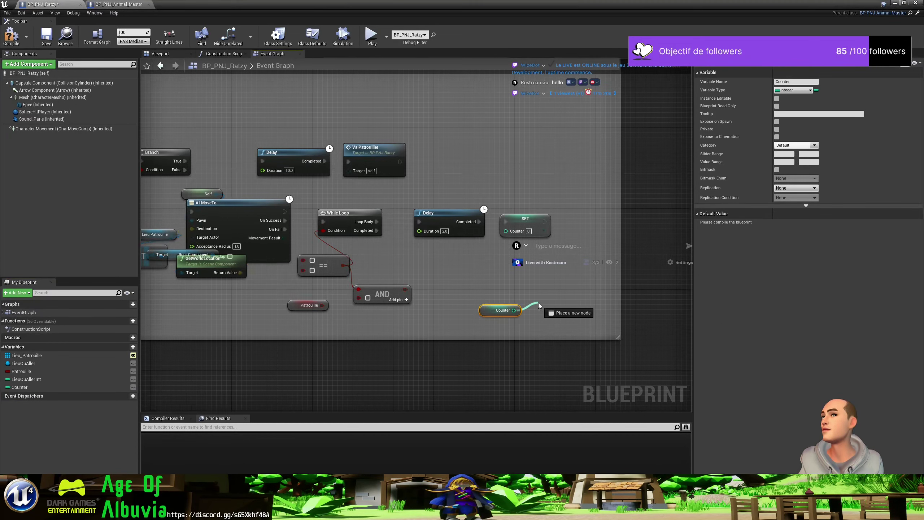
pyautogui.write('+')
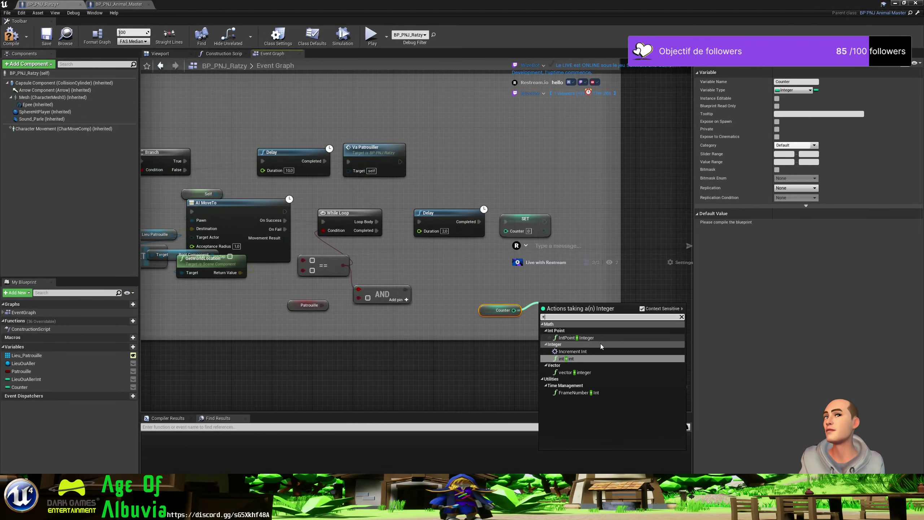
pyautogui.click(582, 350)
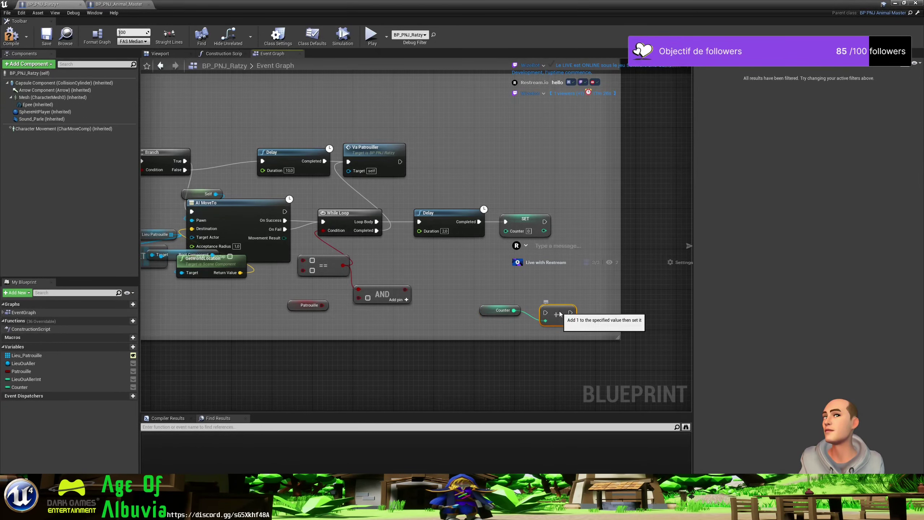
pyautogui.moveTo(558, 316); pyautogui.dragTo(527, 223)
pyautogui.click(520, 219)
pyautogui.press('Delete')
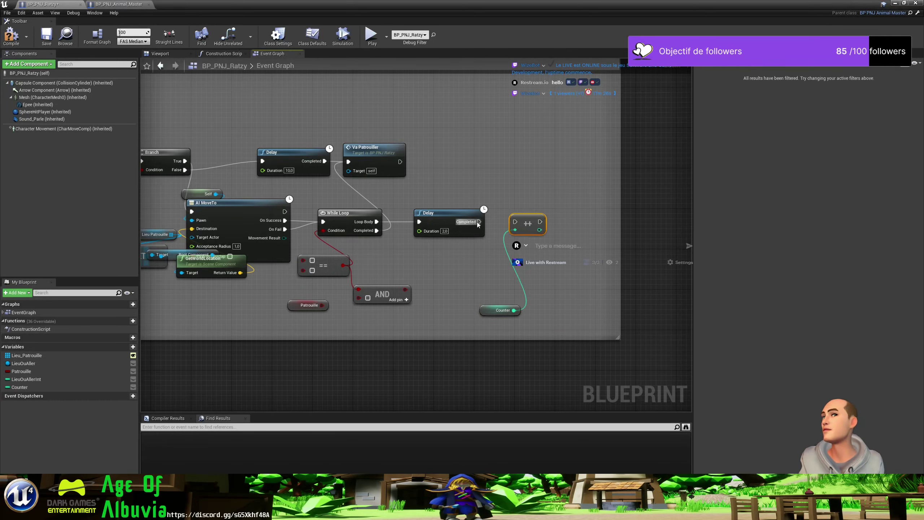
pyautogui.moveTo(480, 308); pyautogui.dragTo(461, 244)
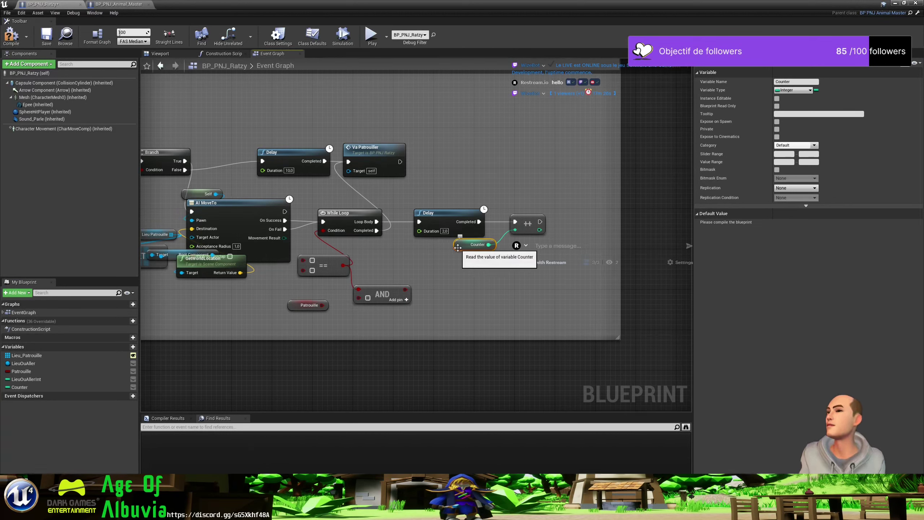
# Build the loop condition Patrouille == true AND Counter < 13, then save the blueprint.
pyautogui.moveTo(326, 307)
pyautogui.mouseDown()
pyautogui.moveTo(285, 292)
pyautogui.moveTo(304, 269)
pyautogui.mouseUp()
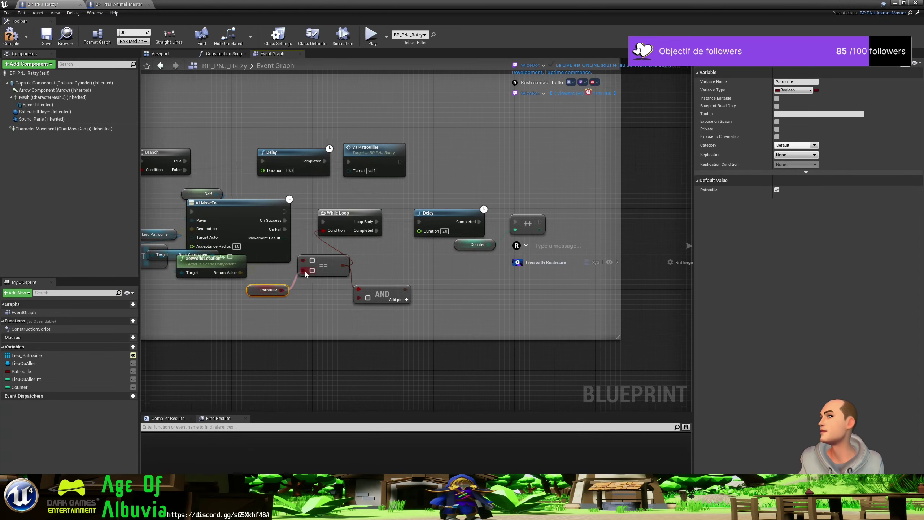
pyautogui.click(311, 260)
pyautogui.hotkey('ctrl', 'v')
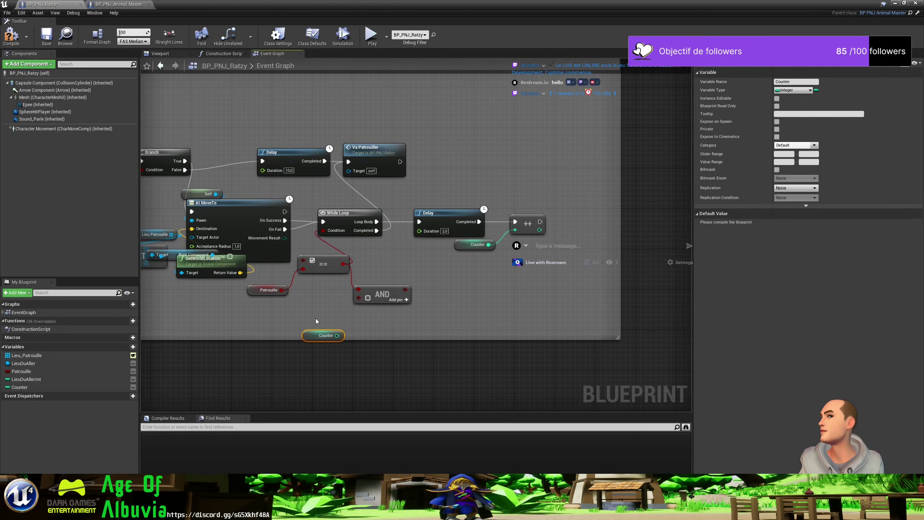
pyautogui.moveTo(314, 326)
pyautogui.mouseDown()
pyautogui.moveTo(306, 301)
pyautogui.moveTo(322, 327)
pyautogui.mouseUp()
pyautogui.write('<')
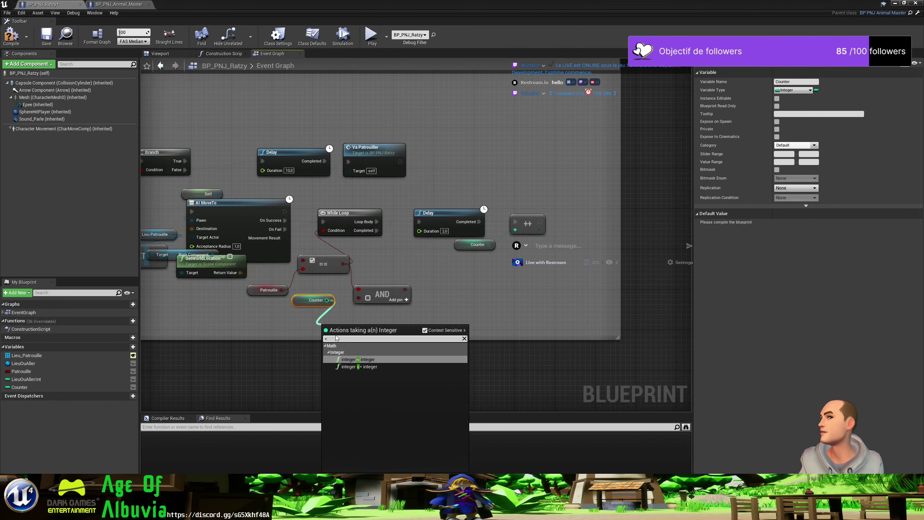
pyautogui.click(346, 358)
pyautogui.moveTo(350, 333); pyautogui.dragTo(334, 318)
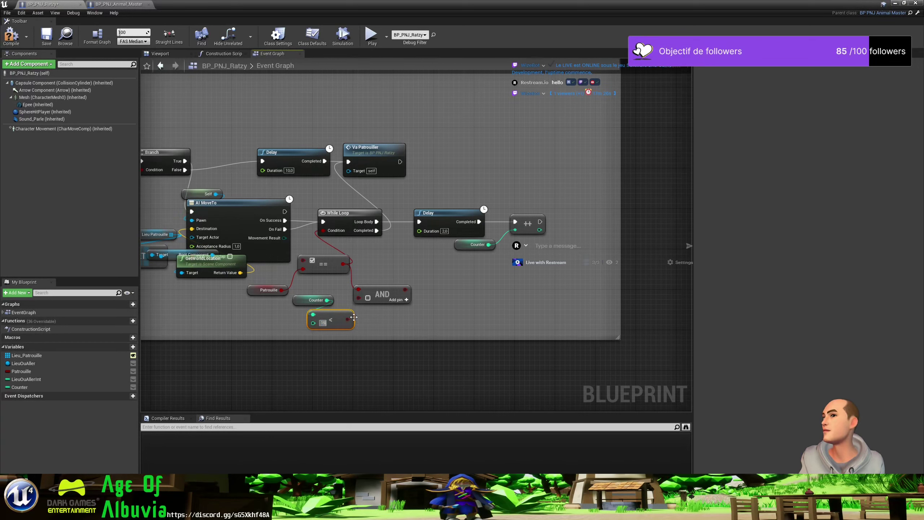
pyautogui.moveTo(354, 317)
pyautogui.mouseDown()
pyautogui.moveTo(358, 298)
pyautogui.moveTo(323, 230)
pyautogui.mouseUp()
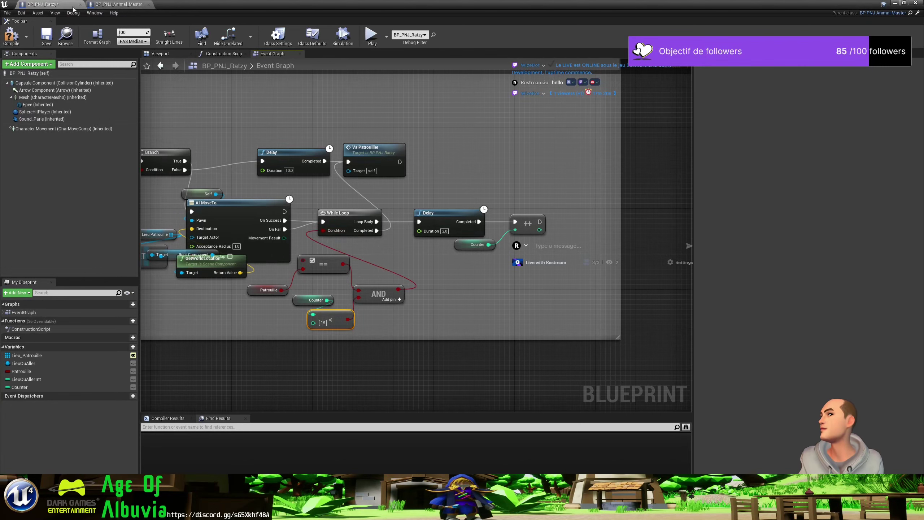
pyautogui.click(47, 36)
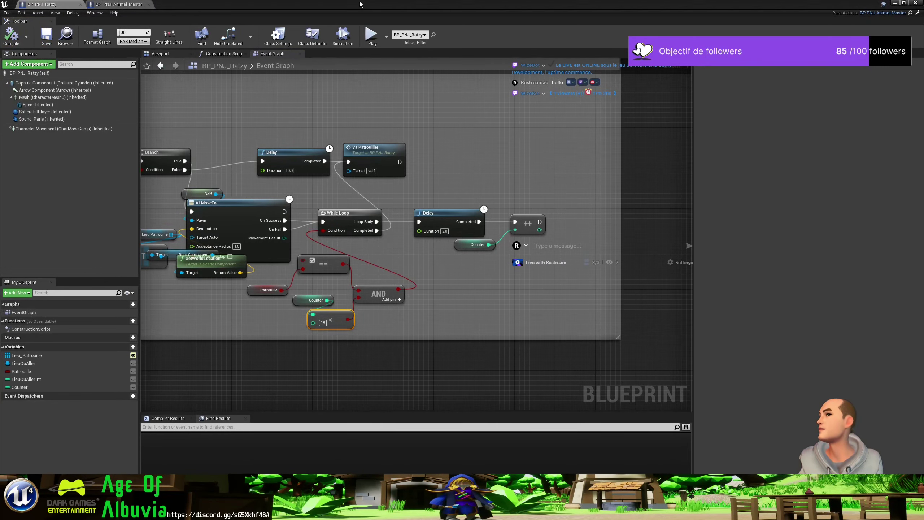
pyautogui.doubleClick(369, 8)
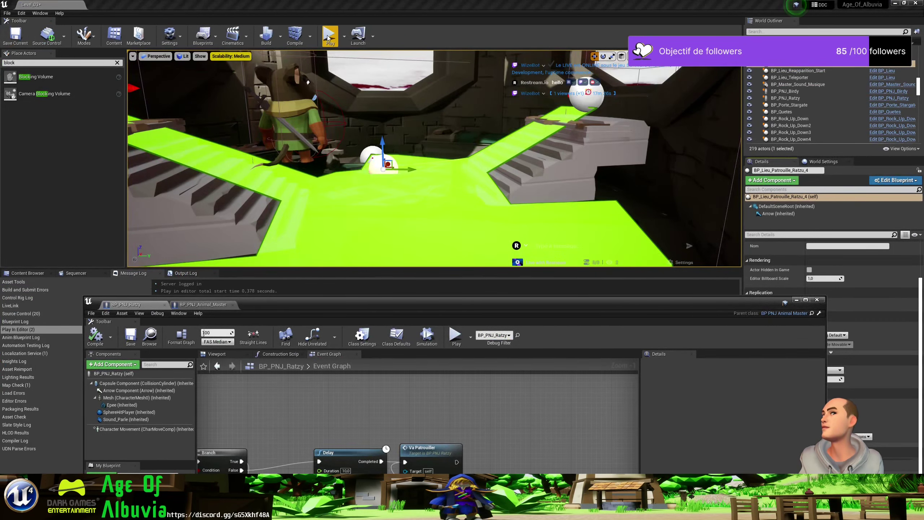
# Run two short playtests of the level, then maximize the BP_PNJ_Ratzy blueprint editor.
pyautogui.click(327, 39)
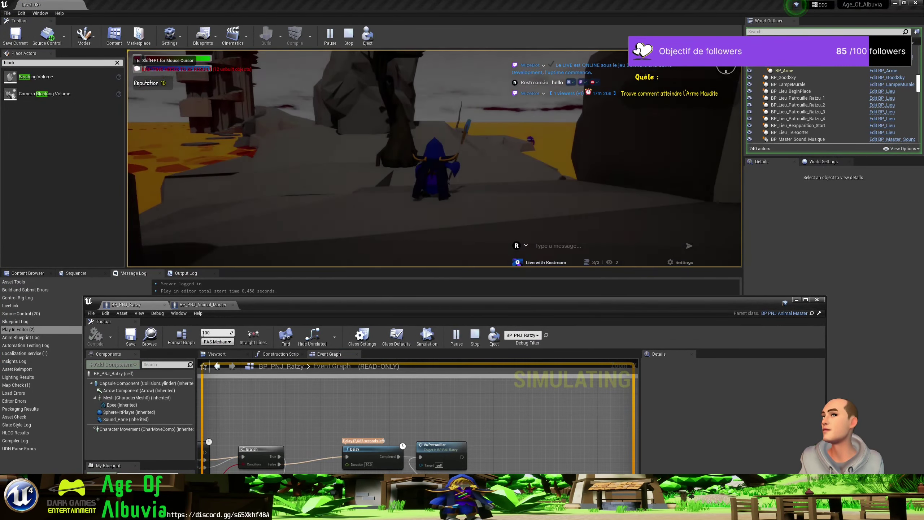
pyautogui.press('Escape')
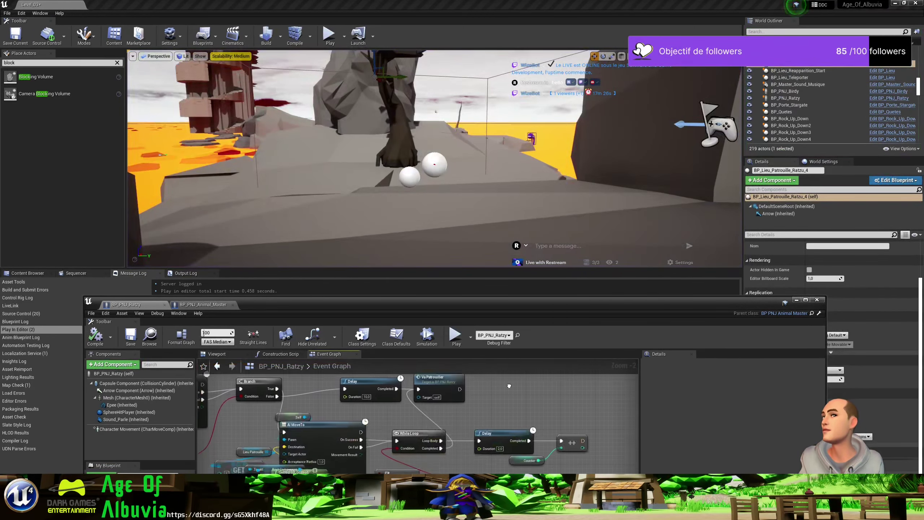
pyautogui.moveTo(510, 451); pyautogui.dragTo(508, 370, button='right')
pyautogui.scroll(-1, 499, 417)
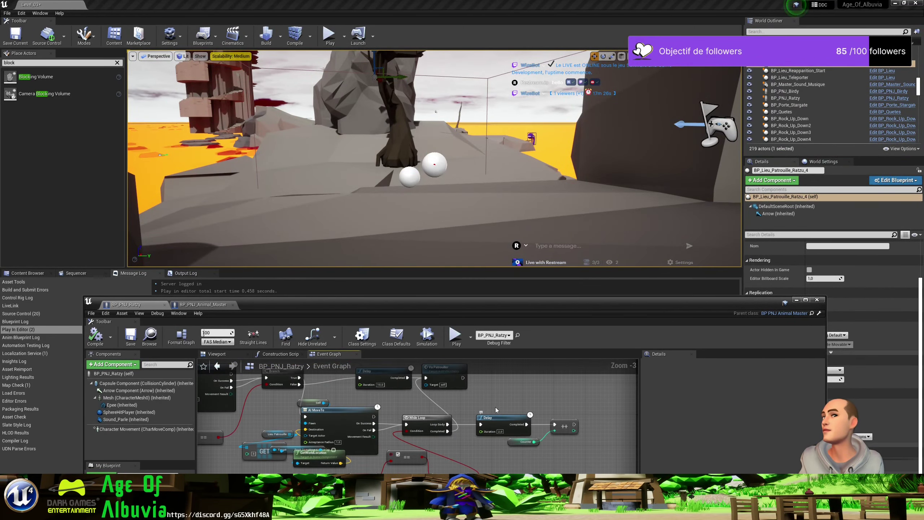
pyautogui.click(329, 35)
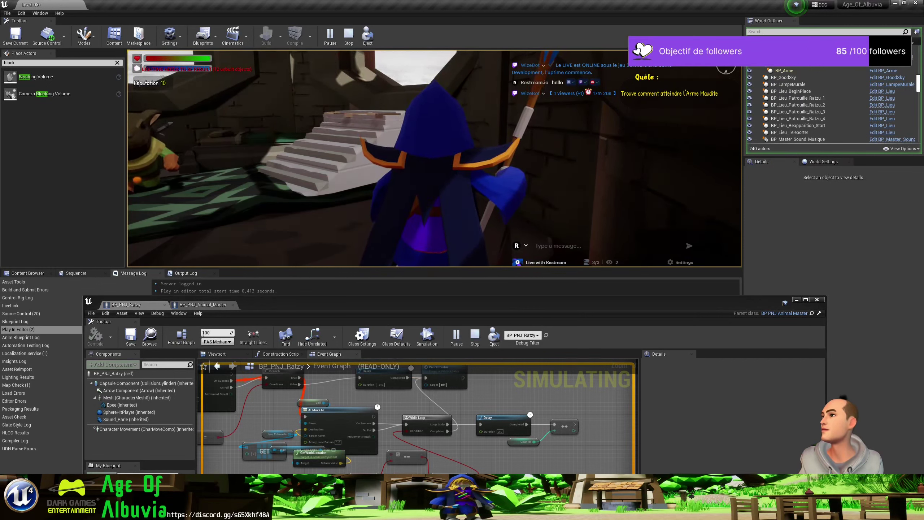
pyautogui.press('Escape')
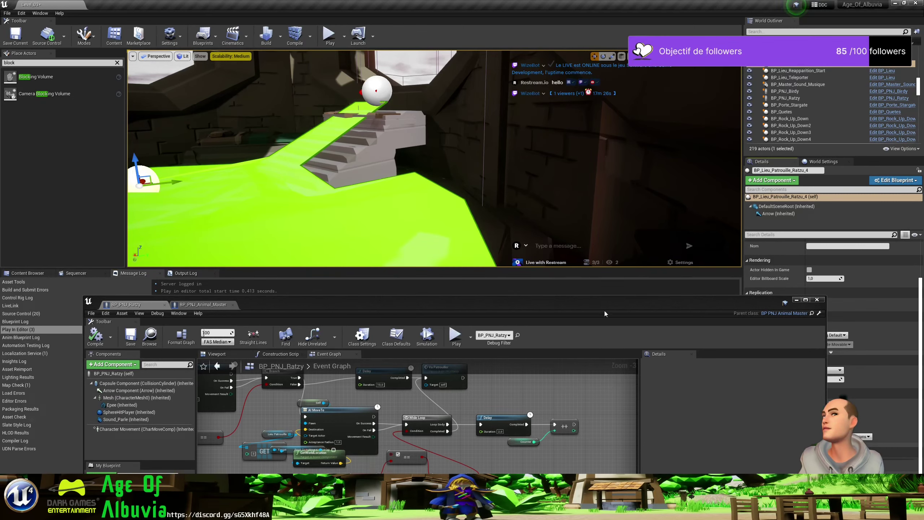
pyautogui.doubleClick(399, 303)
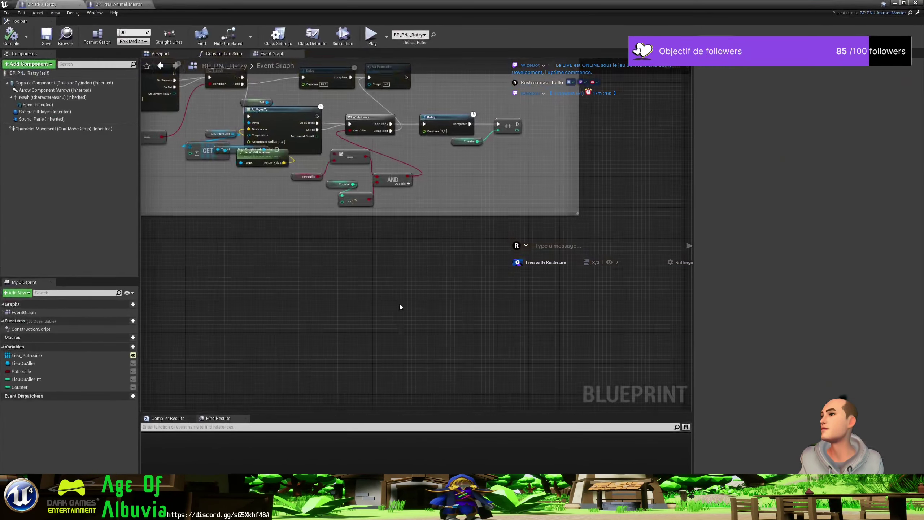
pyautogui.click(895, 3)
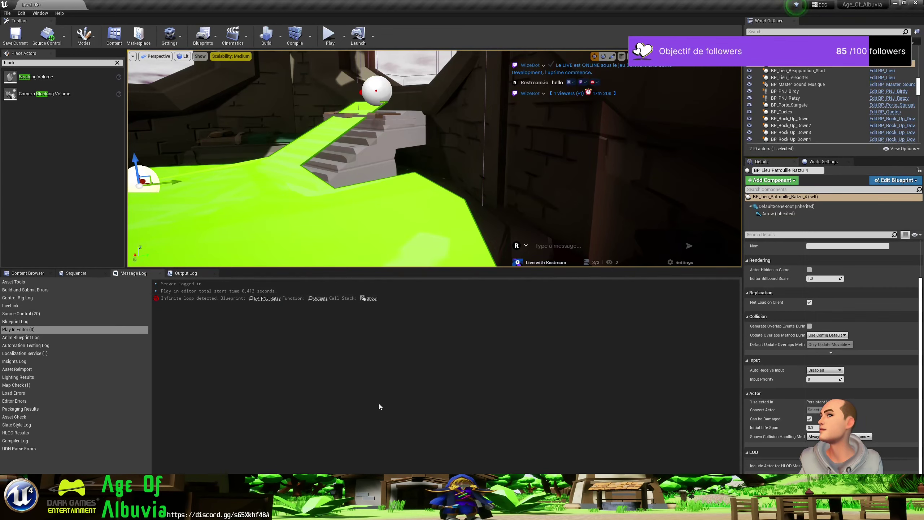
pyautogui.click(417, 461)
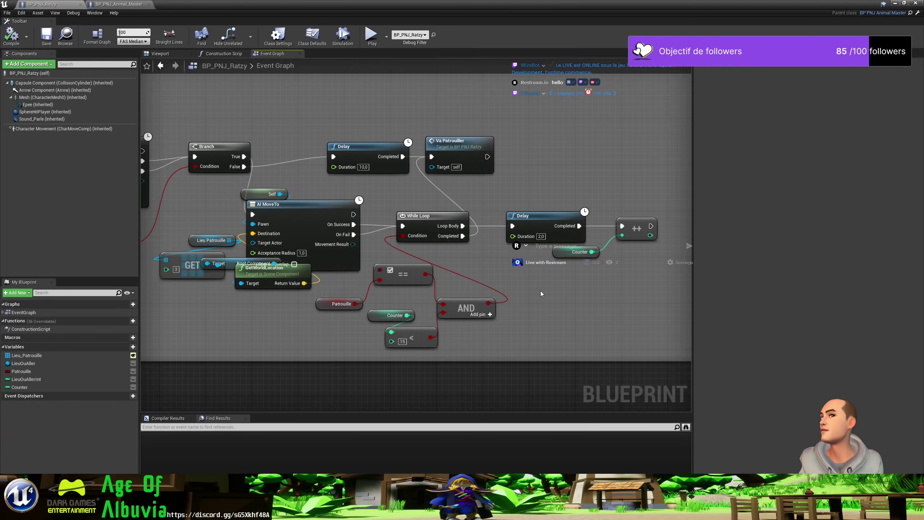
# Move the 2-second Delay node up and right, then select the Counter increment node.
pyautogui.moveTo(540, 294); pyautogui.dragTo(497, 319, button='right')
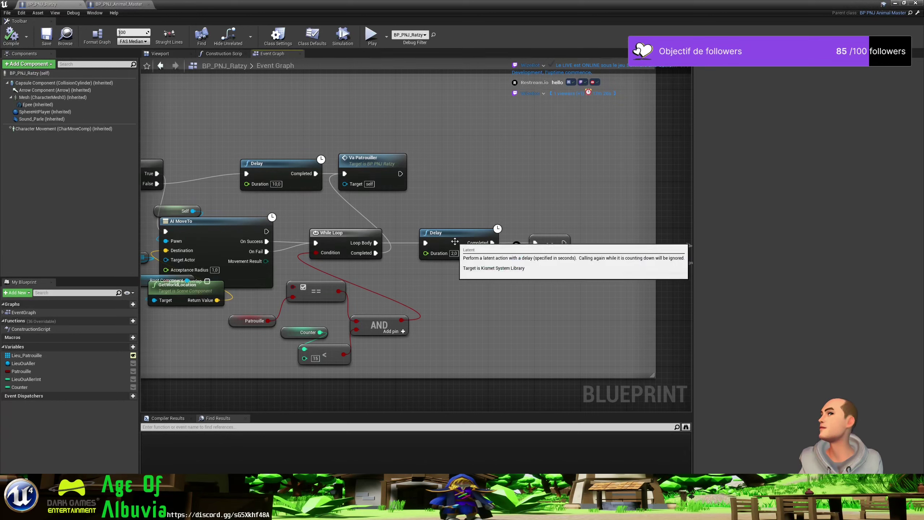
pyautogui.moveTo(457, 238); pyautogui.dragTo(514, 192)
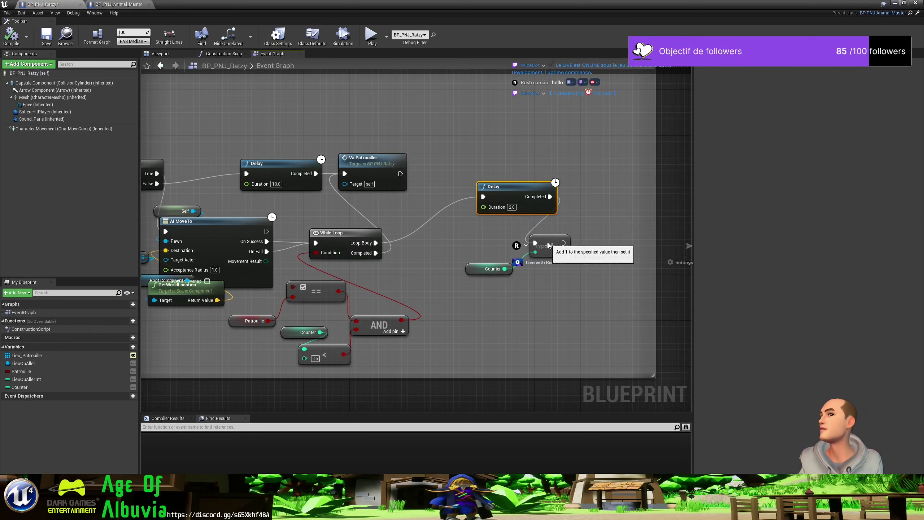
pyautogui.click(549, 246)
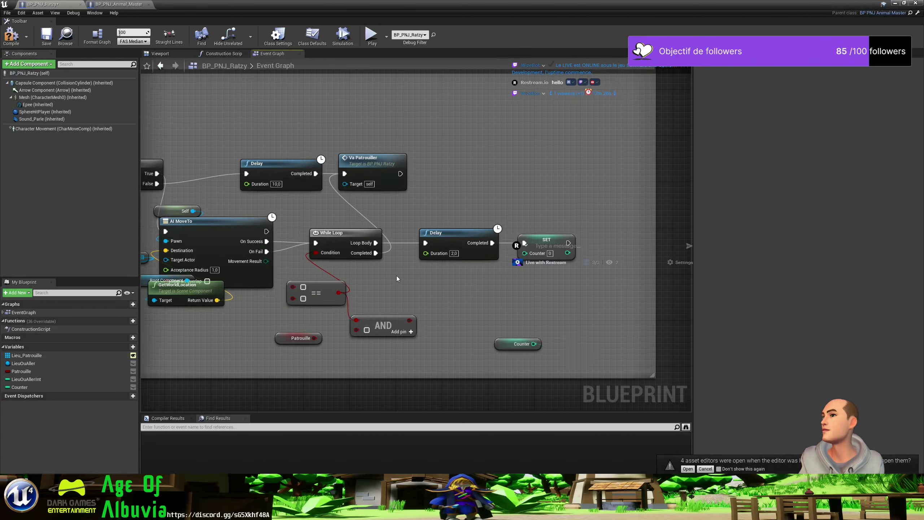
# Undo the While Loop and For Loop edits, restoring three 10-second Delays, then compile and save.
pyautogui.hotkey('ctrl', 'z')
pyautogui.hotkey('ctrl', 'z')
pyautogui.hotkey('ctrl', 'z')
pyautogui.hotkey('ctrl', 'z')
pyautogui.hotkey('ctrl', 'z')
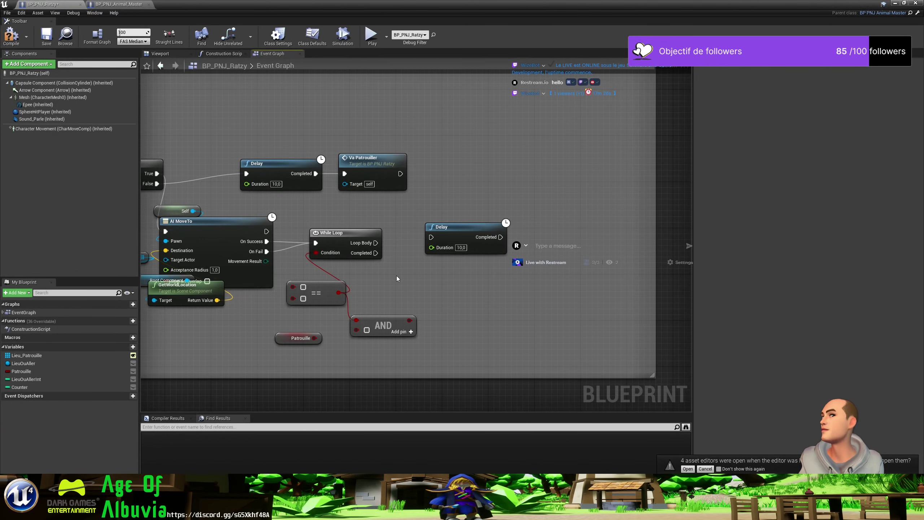
pyautogui.hotkey('ctrl', 'z')
pyautogui.hotkey('ctrl', 'z')
pyautogui.hotkey('ctrl', 'z')
pyautogui.hotkey('ctrl', 'z')
pyautogui.hotkey('ctrl', 'z')
pyautogui.hotkey('ctrl', 'z')
pyautogui.hotkey('ctrl', 'z')
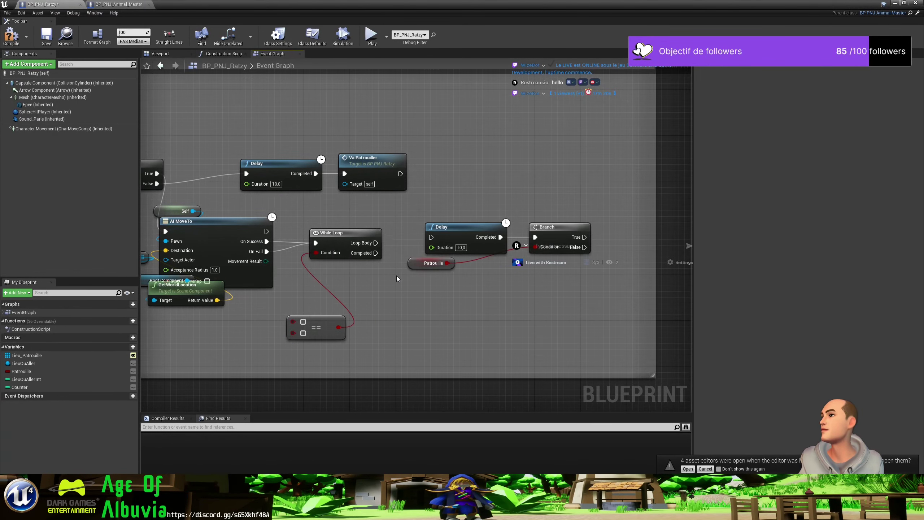
pyautogui.hotkey('ctrl', 'z')
pyautogui.hotkey('ctrl', 'z')
pyautogui.hotkey('ctrl', 'z')
pyautogui.hotkey('ctrl', 'z')
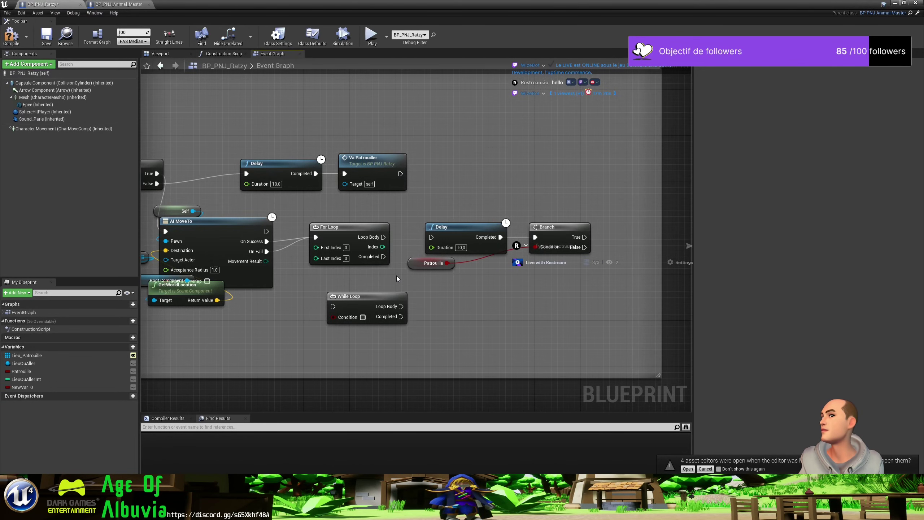
pyautogui.hotkey('ctrl', 'z')
pyautogui.hotkey('ctrl', 'z')
pyautogui.hotkey('ctrl', 'z')
pyautogui.hotkey('ctrl', 'z')
pyautogui.hotkey('ctrl', 'z')
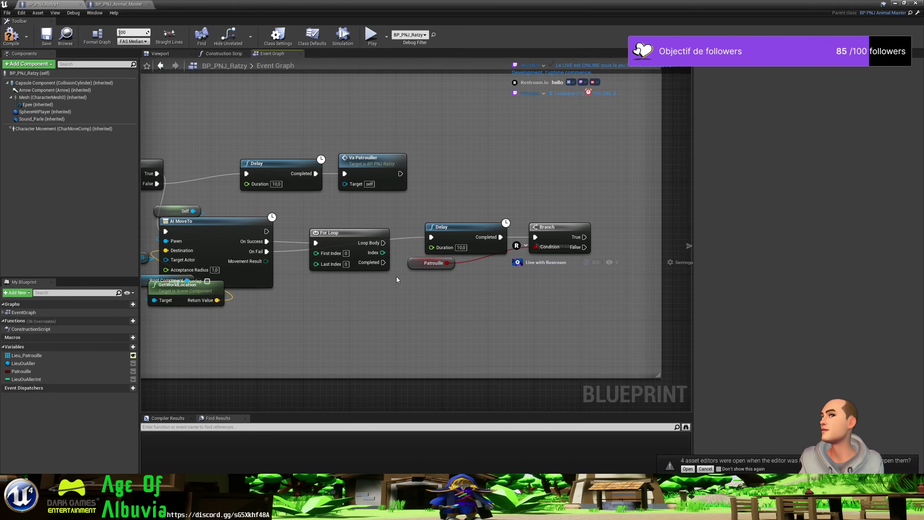
pyautogui.hotkey('ctrl', 'z')
pyautogui.hotkey('ctrl', 'z')
pyautogui.hotkey('ctrl', 'z')
pyautogui.hotkey('ctrl', 'z')
pyautogui.hotkey('ctrl', 'z')
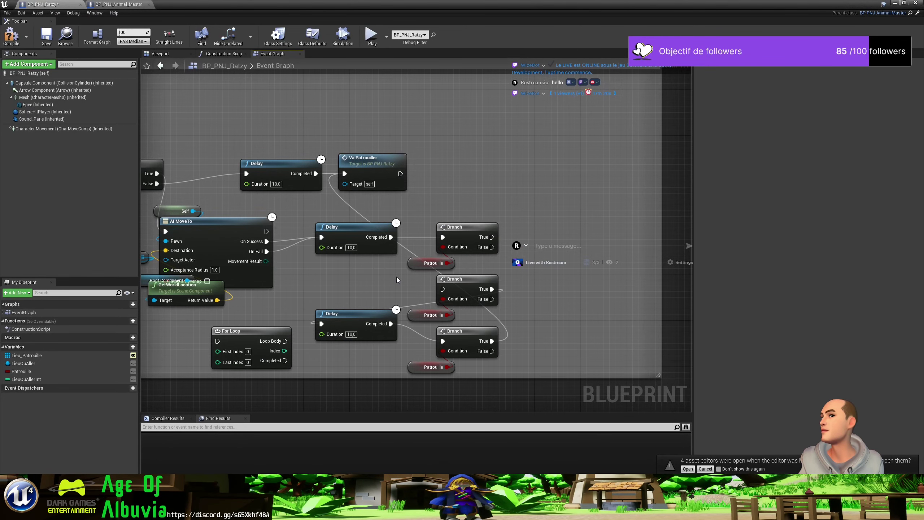
pyautogui.hotkey('ctrl', 'z')
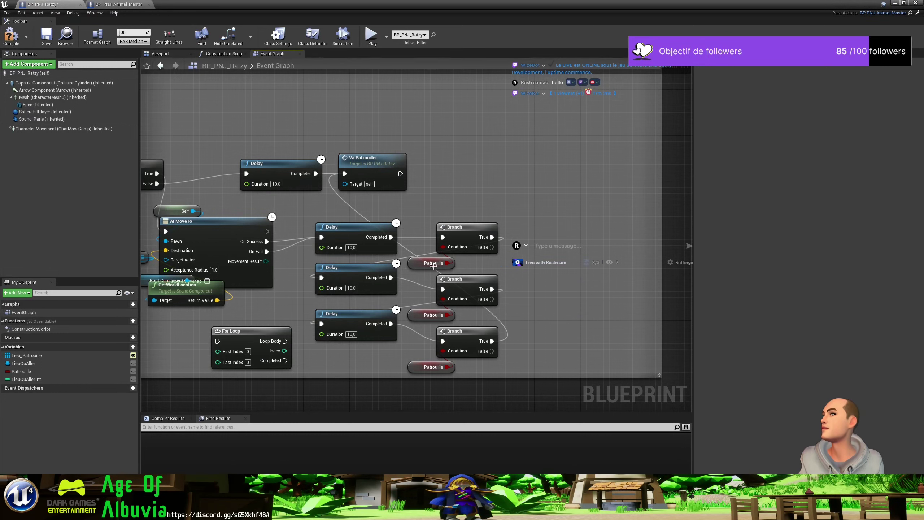
pyautogui.hotkey('ctrl', 'z')
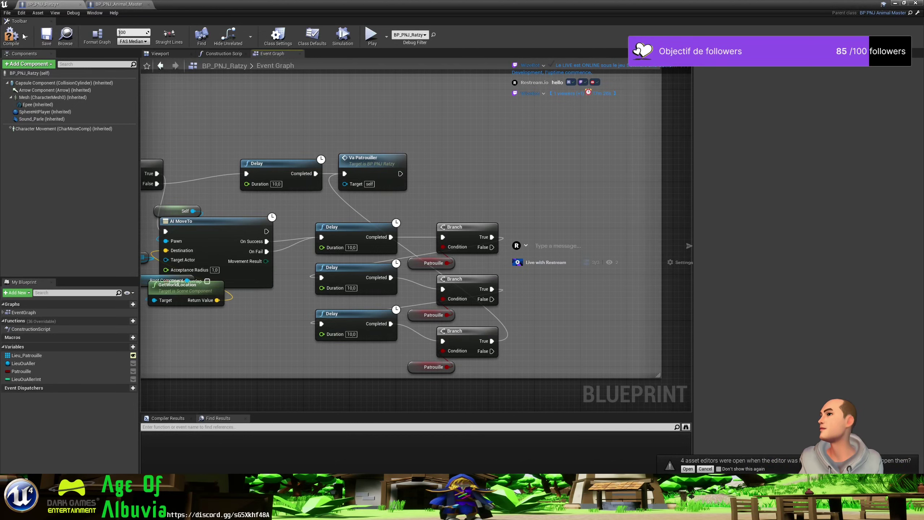
pyautogui.click(12, 36)
pyautogui.click(46, 35)
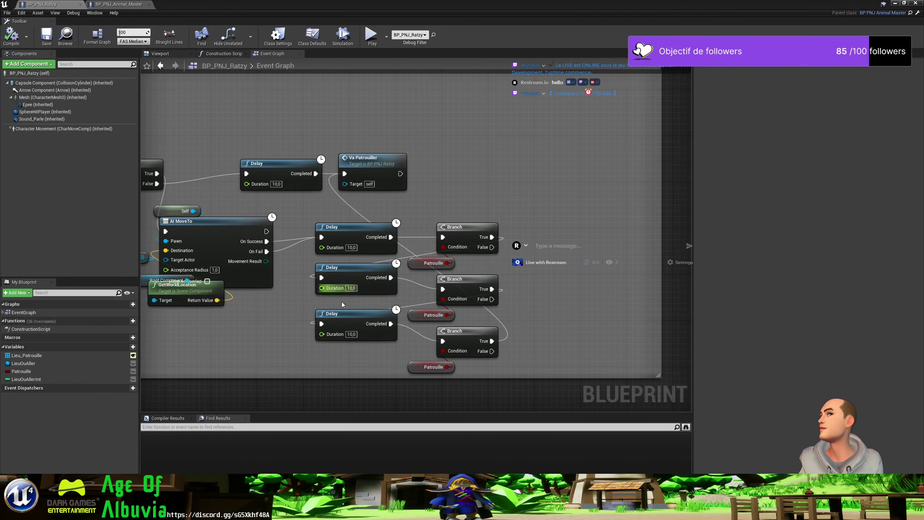
# Shift the top, middle and bottom Branch nodes and the Patrouille getter to the right.
pyautogui.scroll(-1, 242, 332)
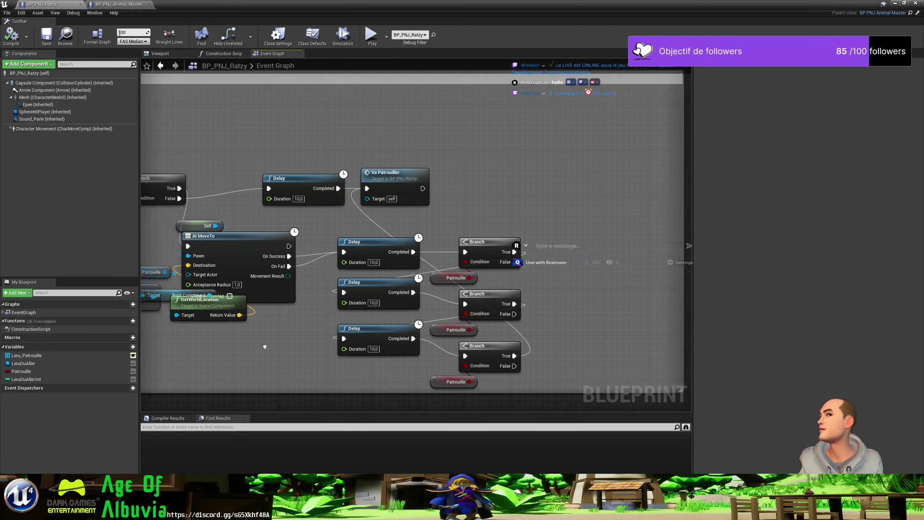
pyautogui.moveTo(243, 332); pyautogui.dragTo(324, 347, button='right')
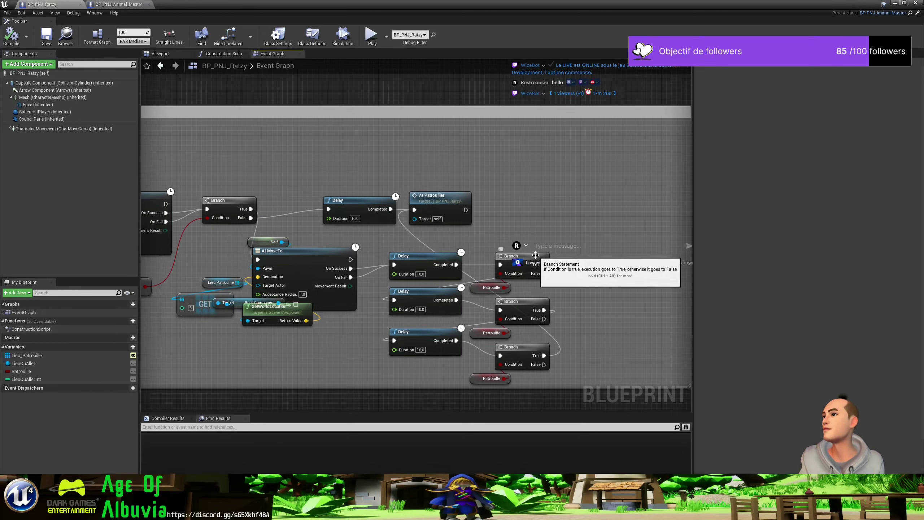
pyautogui.moveTo(533, 258)
pyautogui.mouseDown()
pyautogui.moveTo(649, 253)
pyautogui.moveTo(658, 264)
pyautogui.mouseUp()
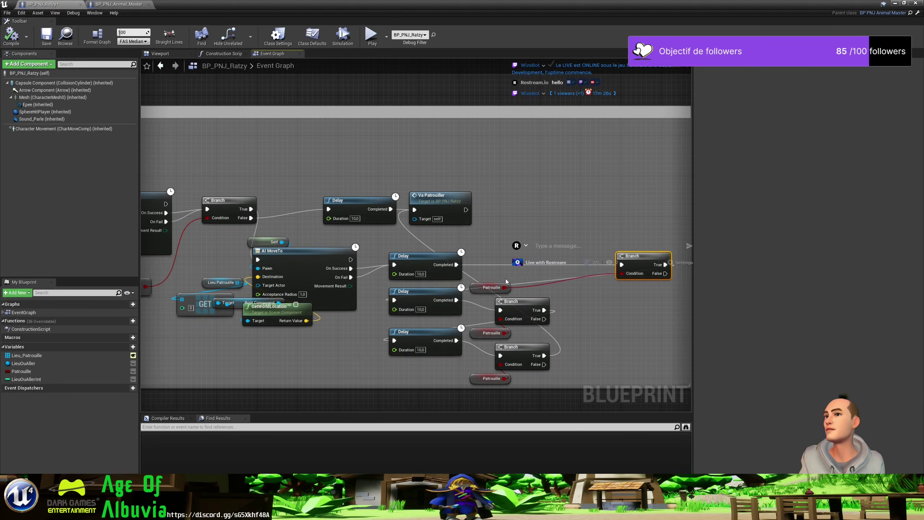
pyautogui.moveTo(492, 285)
pyautogui.mouseDown()
pyautogui.moveTo(584, 281)
pyautogui.moveTo(559, 276)
pyautogui.mouseUp()
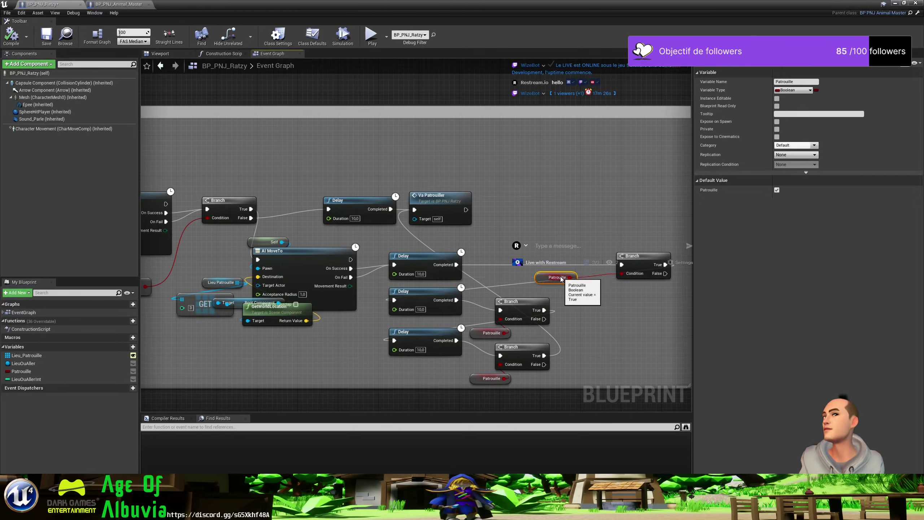
pyautogui.moveTo(512, 305); pyautogui.dragTo(619, 295)
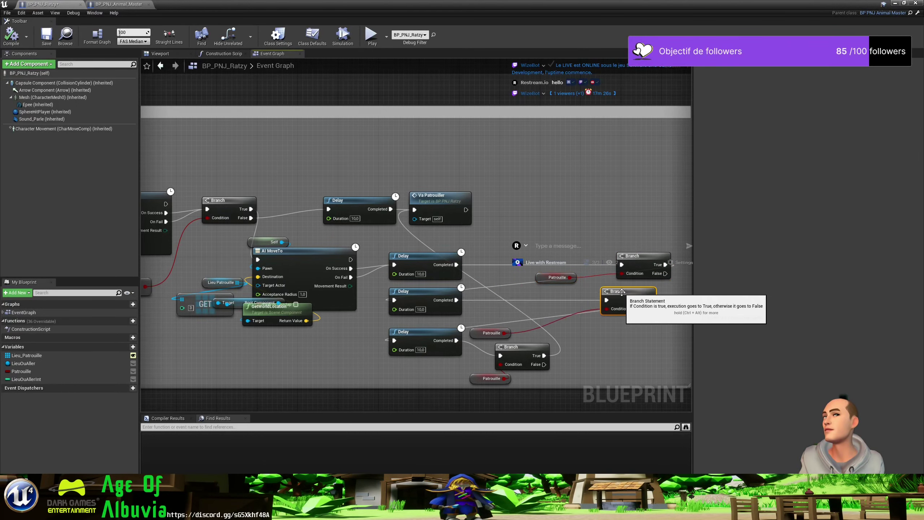
pyautogui.moveTo(519, 348); pyautogui.dragTo(628, 338)
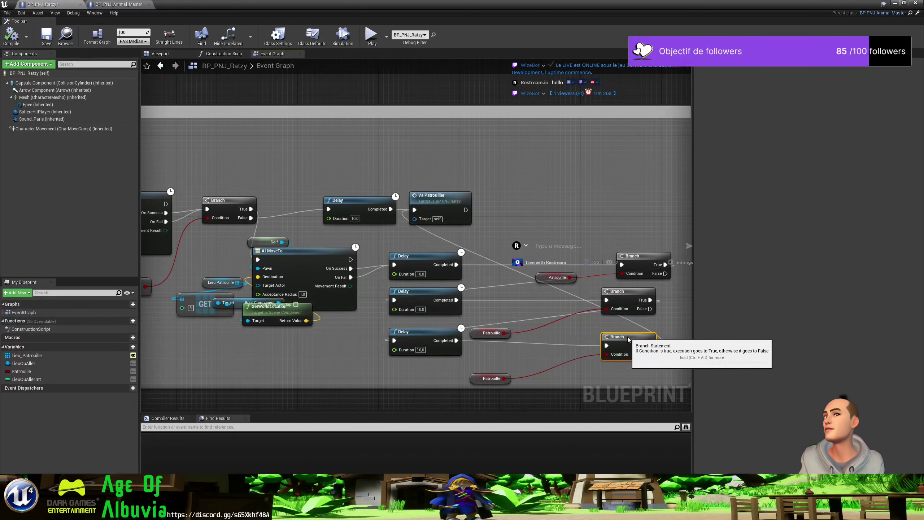
# Move the Lieu Ou Aller Int and == comparison nodes beside the middle Branch.
pyautogui.moveTo(269, 353); pyautogui.dragTo(467, 340, button='right')
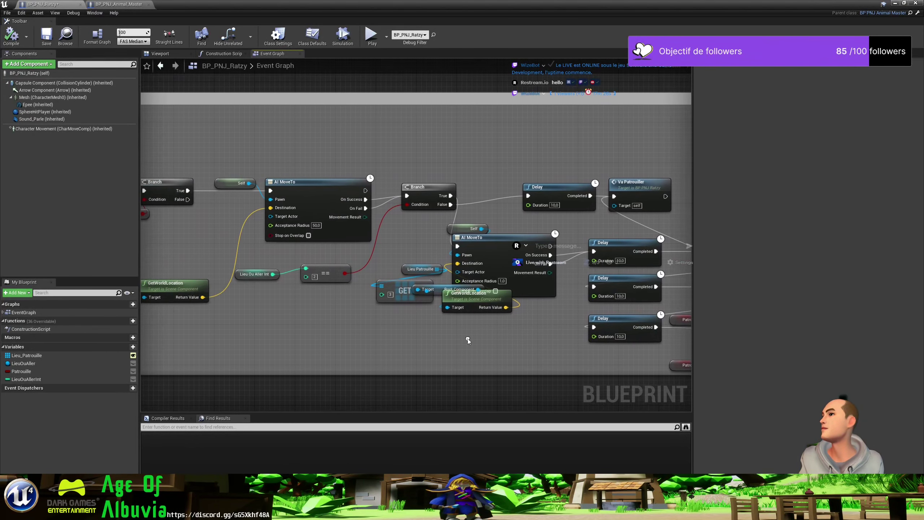
pyautogui.moveTo(245, 257); pyautogui.dragTo(329, 289)
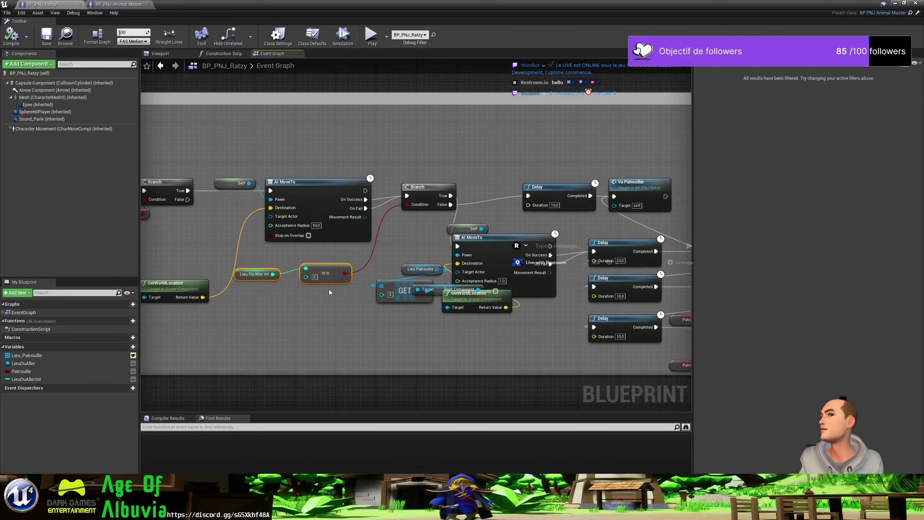
pyautogui.scroll(-3, 485, 330)
pyautogui.scroll(3, 486, 212)
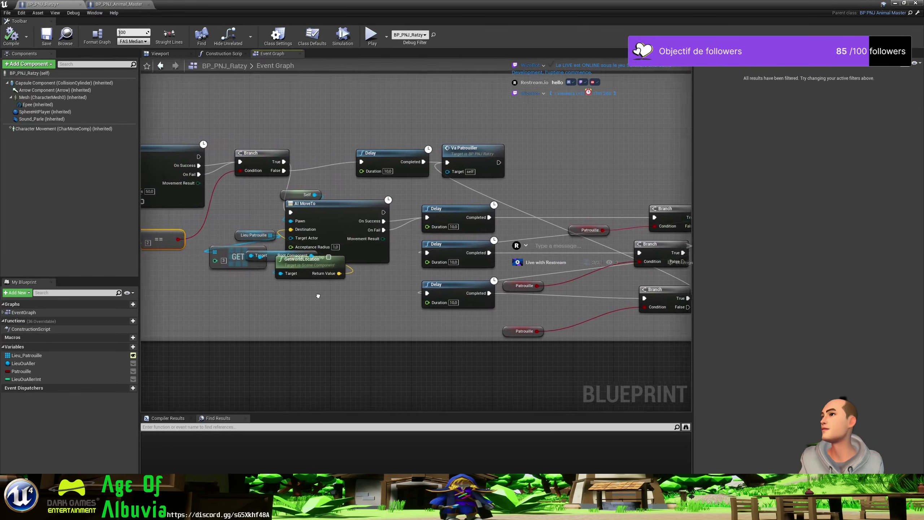
pyautogui.moveTo(272, 296); pyautogui.dragTo(447, 253)
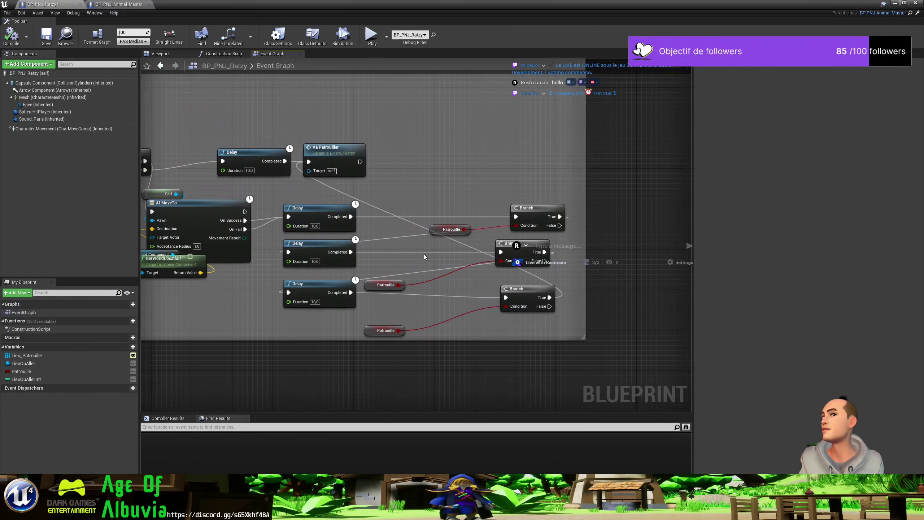
# Add an AND node combining the == comparison and Patrouille into the top Branch condition.
pyautogui.click(447, 253)
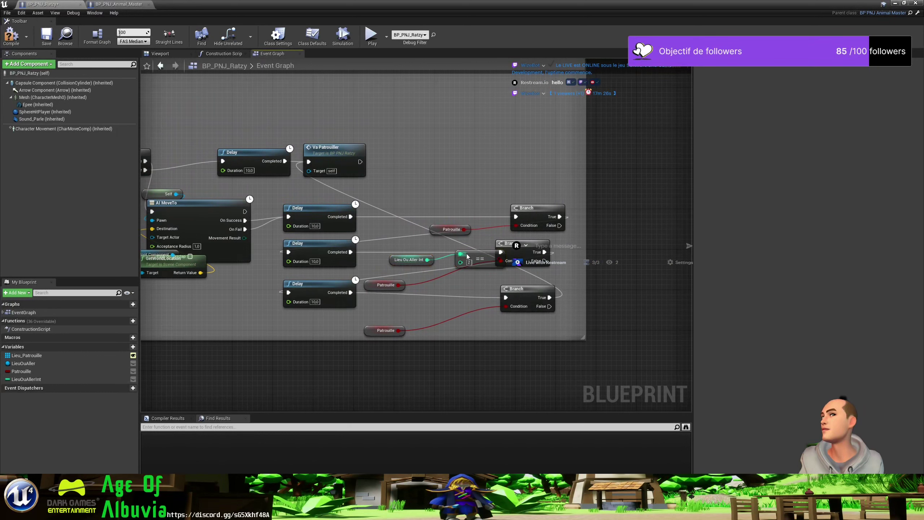
pyautogui.moveTo(473, 256)
pyautogui.mouseDown()
pyautogui.moveTo(469, 208)
pyautogui.moveTo(468, 226)
pyautogui.mouseUp()
pyautogui.write('and')
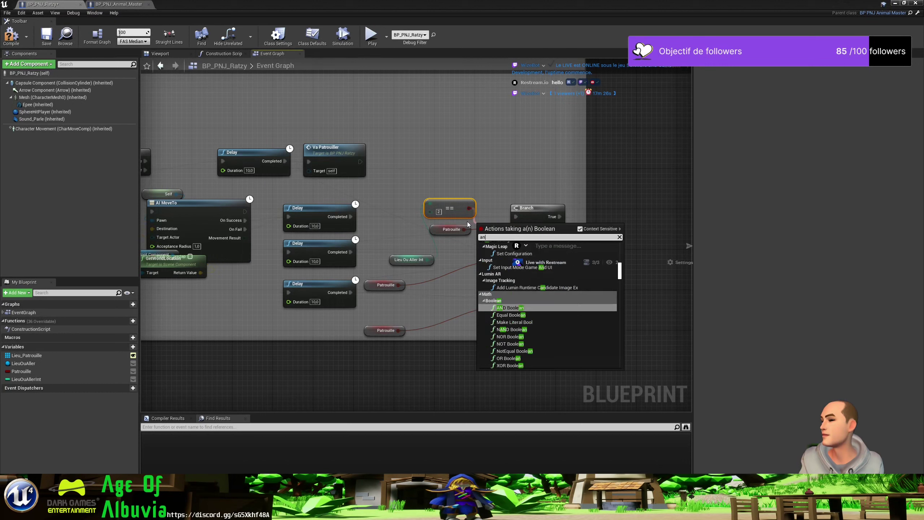
pyautogui.press('Return')
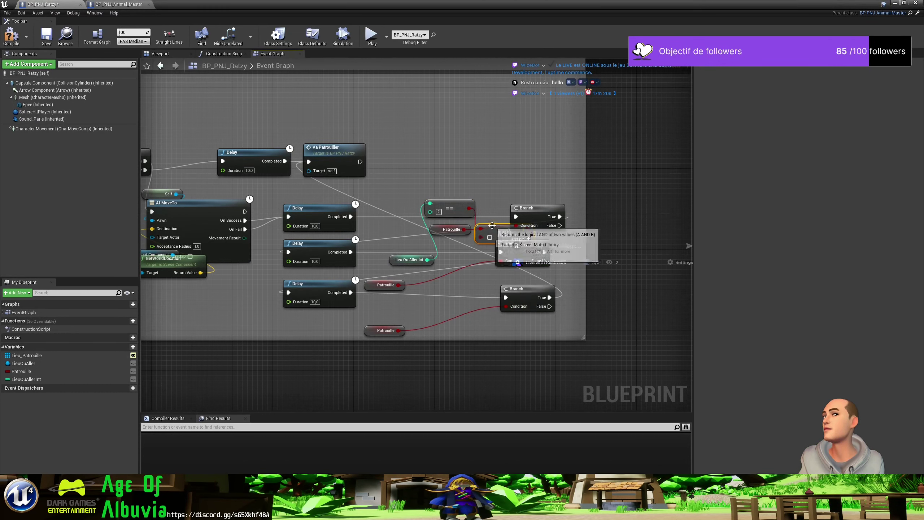
pyautogui.moveTo(499, 229)
pyautogui.mouseDown()
pyautogui.moveTo(493, 218)
pyautogui.moveTo(424, 203)
pyautogui.moveTo(413, 225)
pyautogui.mouseUp()
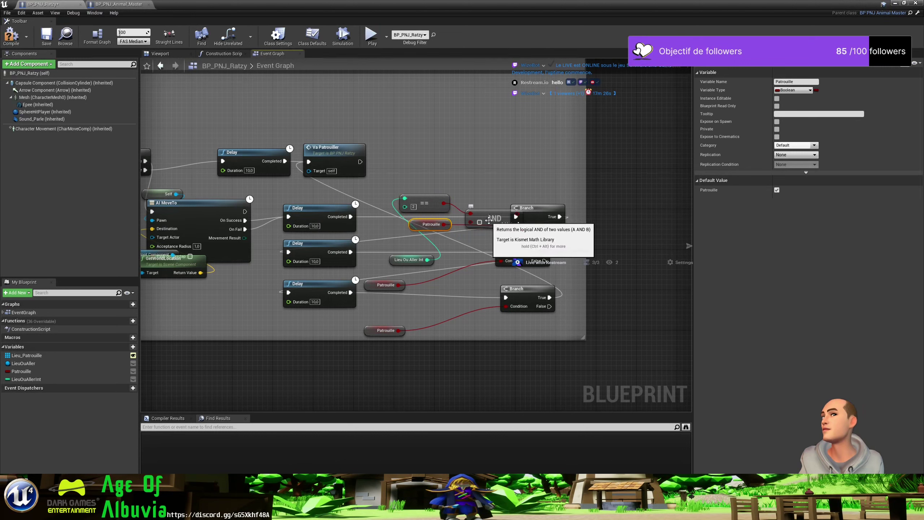
pyautogui.moveTo(490, 218); pyautogui.dragTo(472, 217)
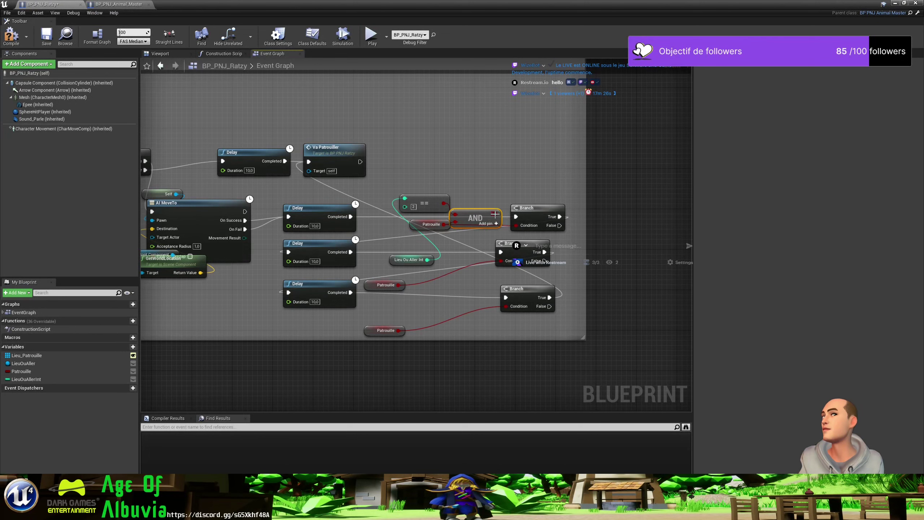
pyautogui.moveTo(495, 213); pyautogui.dragTo(515, 225)
pyautogui.moveTo(412, 225); pyautogui.dragTo(407, 225)
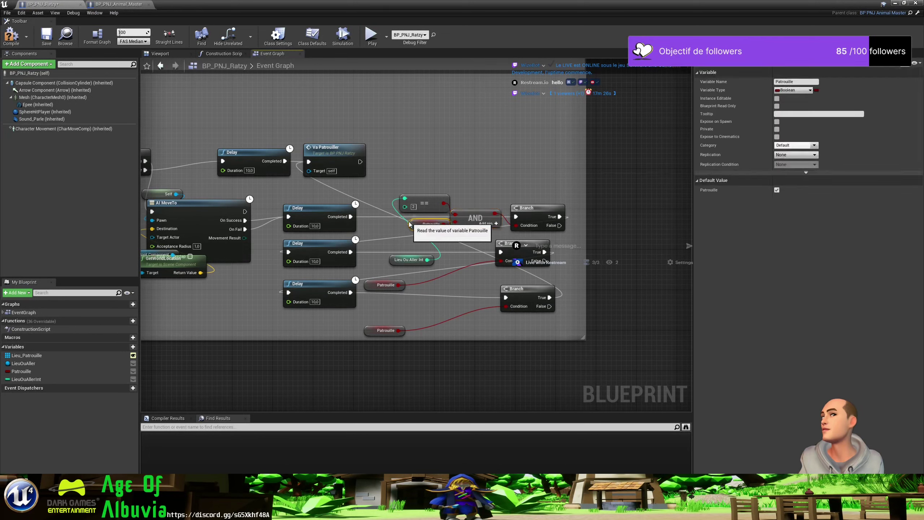
pyautogui.moveTo(400, 259); pyautogui.dragTo(400, 188)
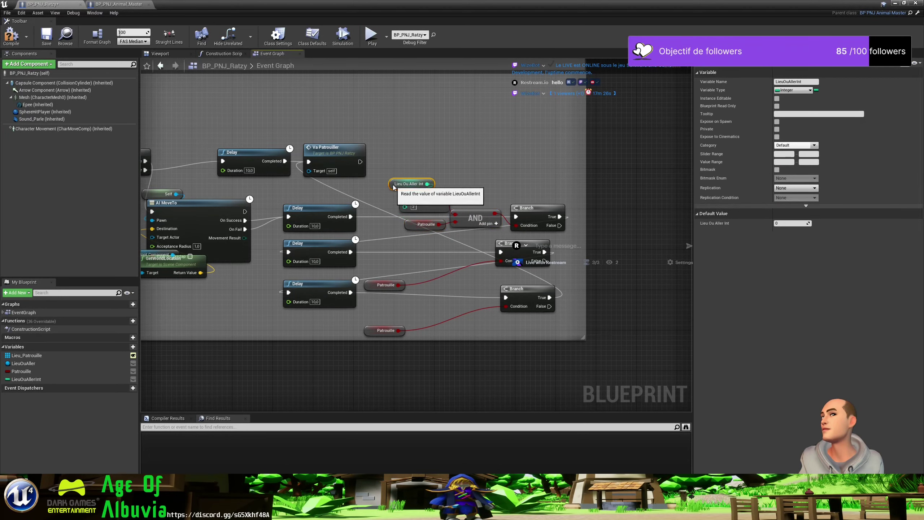
# Delete the two leftover Patrouille getter nodes.
pyautogui.click(385, 284)
pyautogui.press('Delete')
pyautogui.click(385, 330)
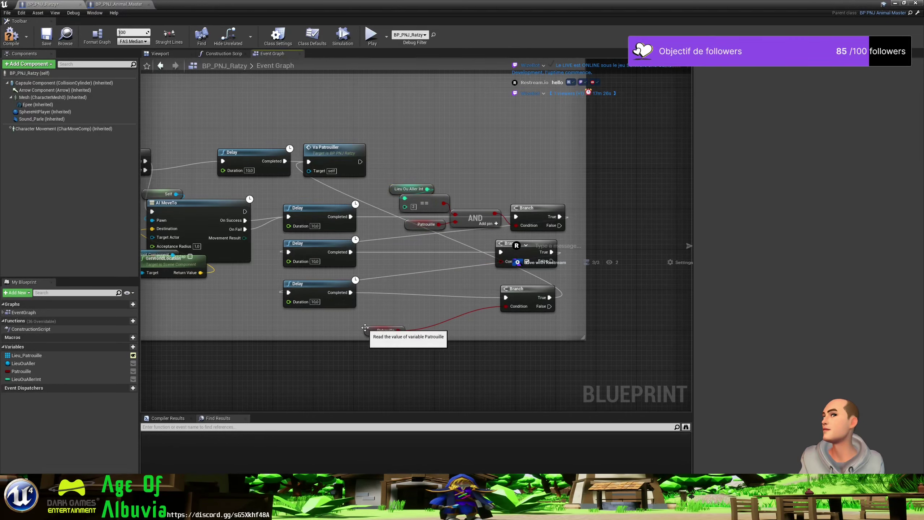
pyautogui.press('Delete')
# Duplicate the comparison and AND nodes and wire them into the middle Branch condition.
pyautogui.moveTo(386, 177); pyautogui.dragTo(455, 256)
pyautogui.click(424, 277)
pyautogui.hotkey('ctrl', 'v')
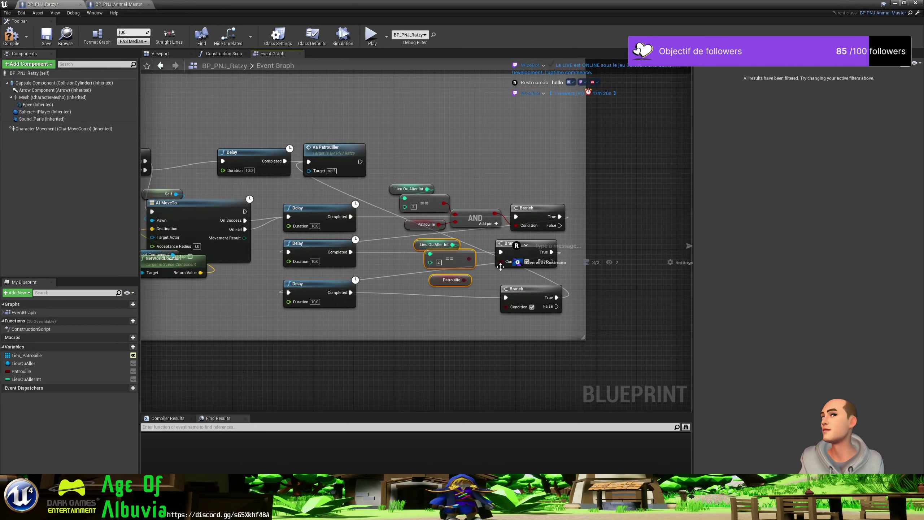
pyautogui.moveTo(470, 259); pyautogui.dragTo(506, 261)
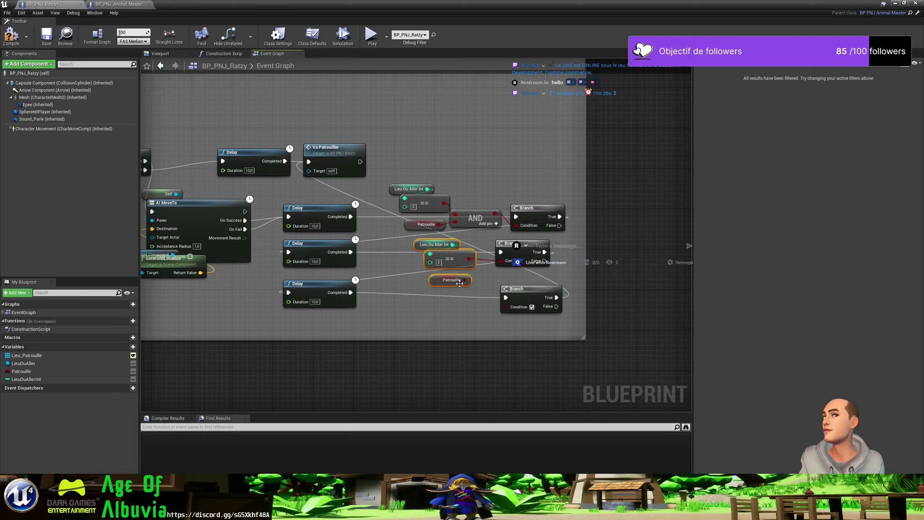
pyautogui.moveTo(459, 283); pyautogui.dragTo(393, 281)
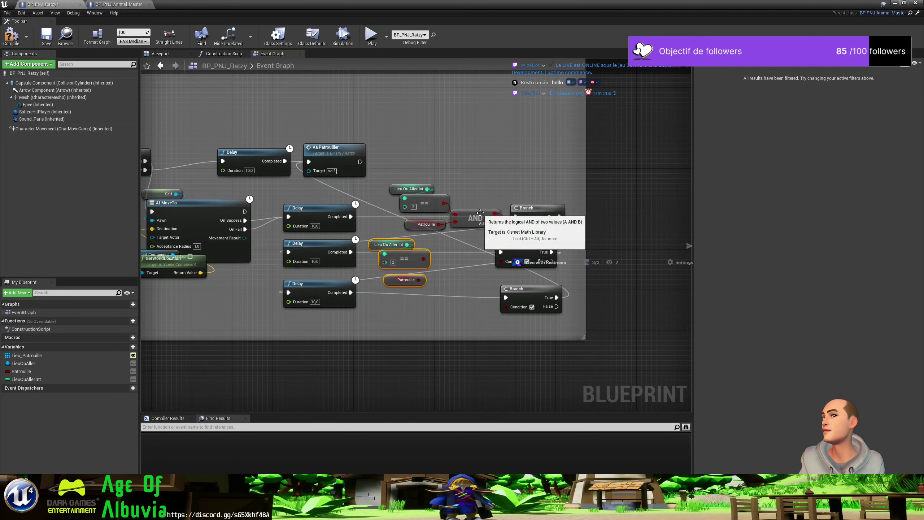
pyautogui.click(480, 212)
pyautogui.hotkey('ctrl', 'c')
pyautogui.hotkey('ctrl', 'v')
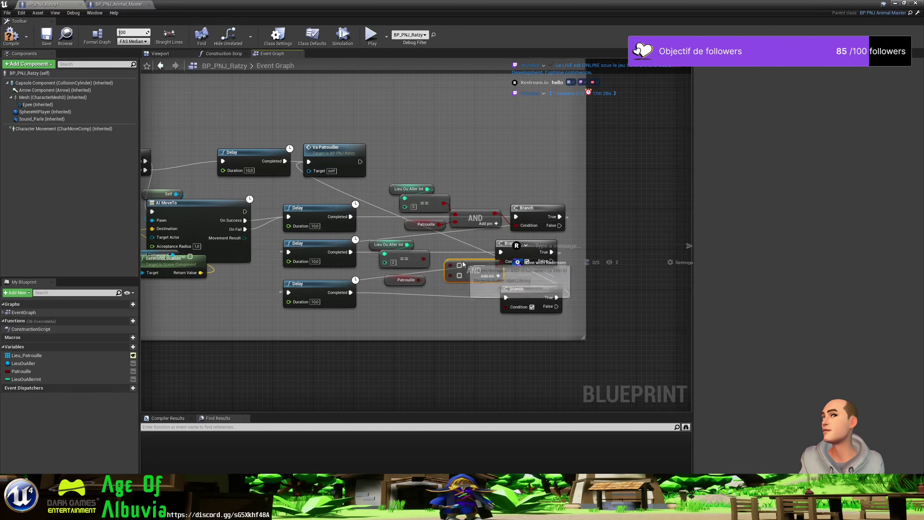
pyautogui.moveTo(462, 264)
pyautogui.mouseDown()
pyautogui.moveTo(452, 254)
pyautogui.moveTo(503, 262)
pyautogui.mouseUp()
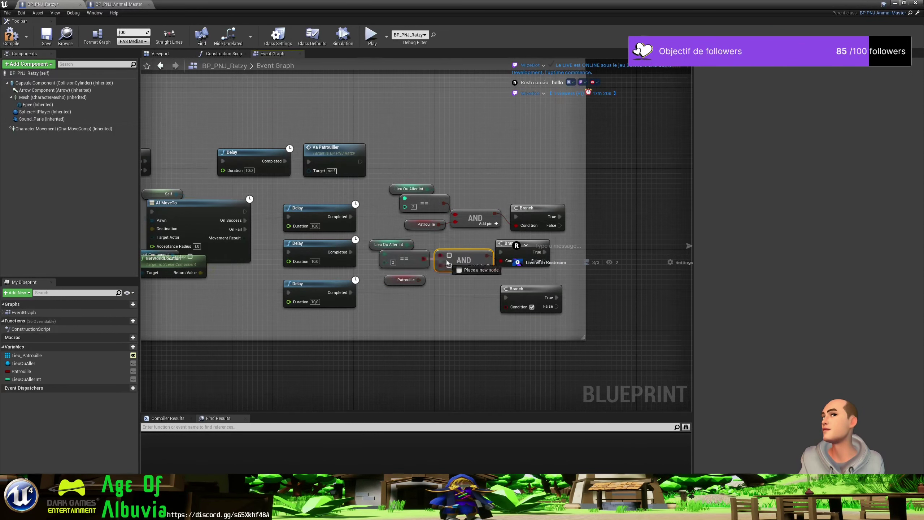
pyautogui.moveTo(440, 255)
pyautogui.mouseDown()
pyautogui.moveTo(424, 259)
pyautogui.moveTo(418, 279)
pyautogui.moveTo(391, 274)
pyautogui.mouseUp()
# Copy the comparison-and-AND group to the bottom Branch, then compile and save.
pyautogui.moveTo(380, 234); pyautogui.dragTo(444, 282)
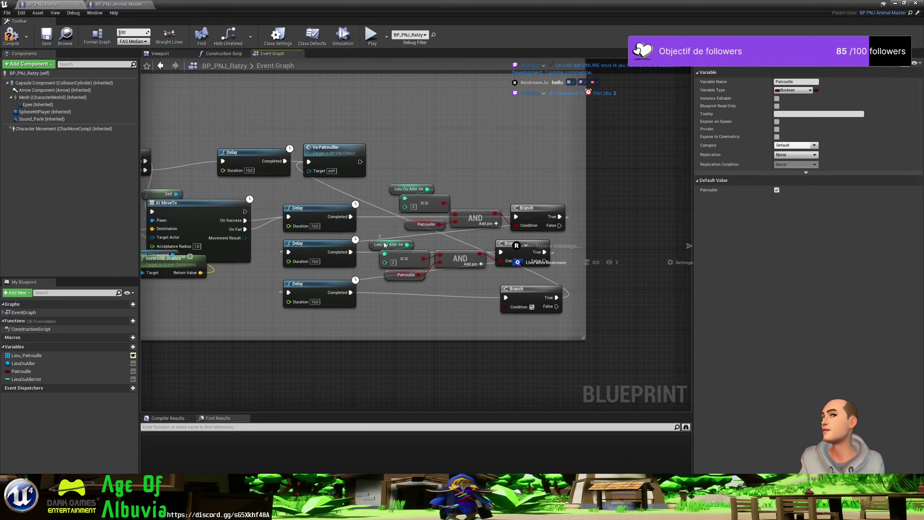
pyautogui.hotkey('ctrl', 'c')
pyautogui.hotkey('ctrl', 'v')
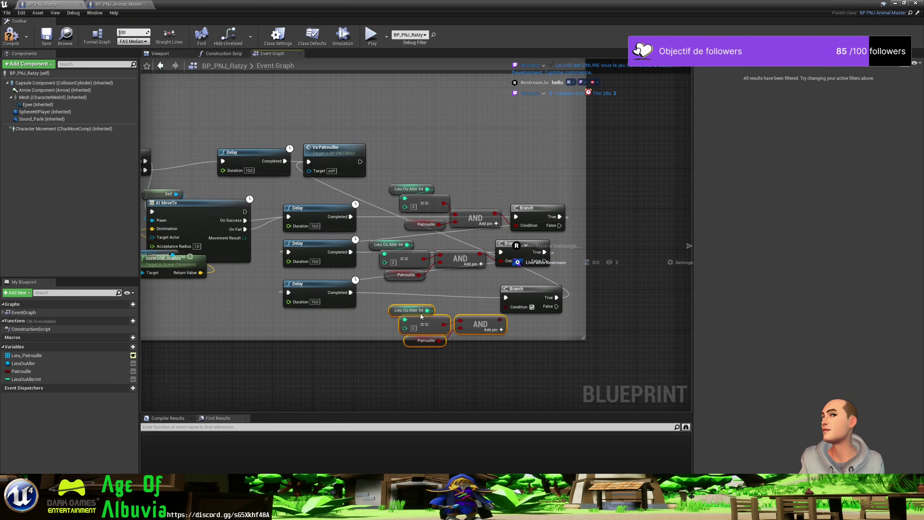
pyautogui.moveTo(472, 316)
pyautogui.mouseDown()
pyautogui.moveTo(457, 301)
pyautogui.moveTo(506, 307)
pyautogui.mouseUp()
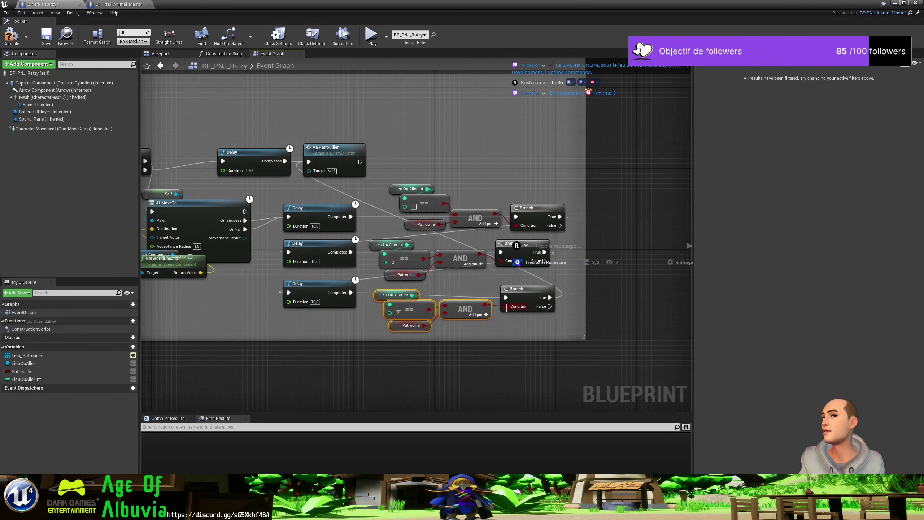
pyautogui.click(11, 35)
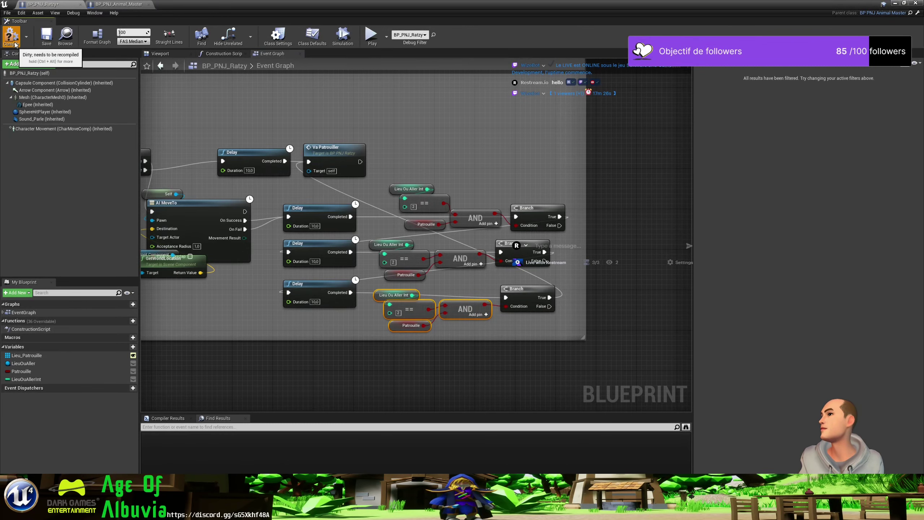
pyautogui.click(46, 36)
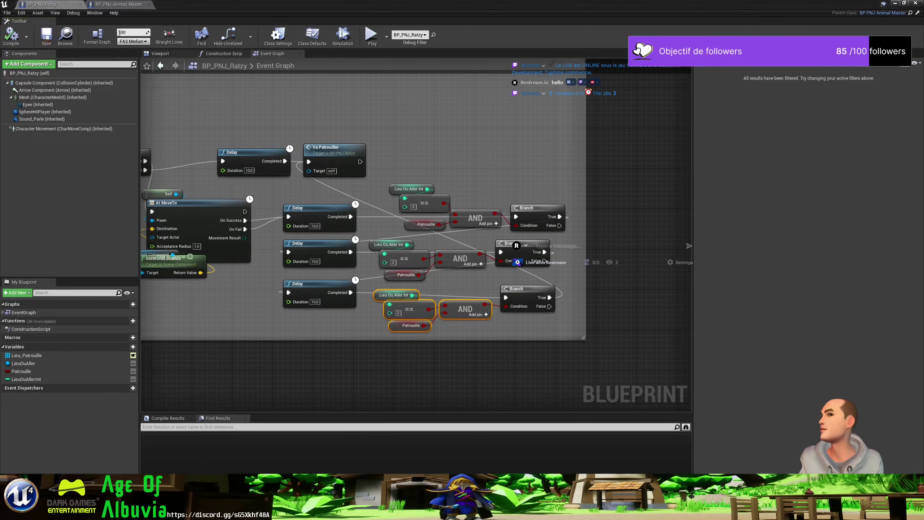
# Start Play-In-Editor with the shrunken BP_PNJ_Ratzy window showing its AND and Branch nodes.
pyautogui.click(895, 4)
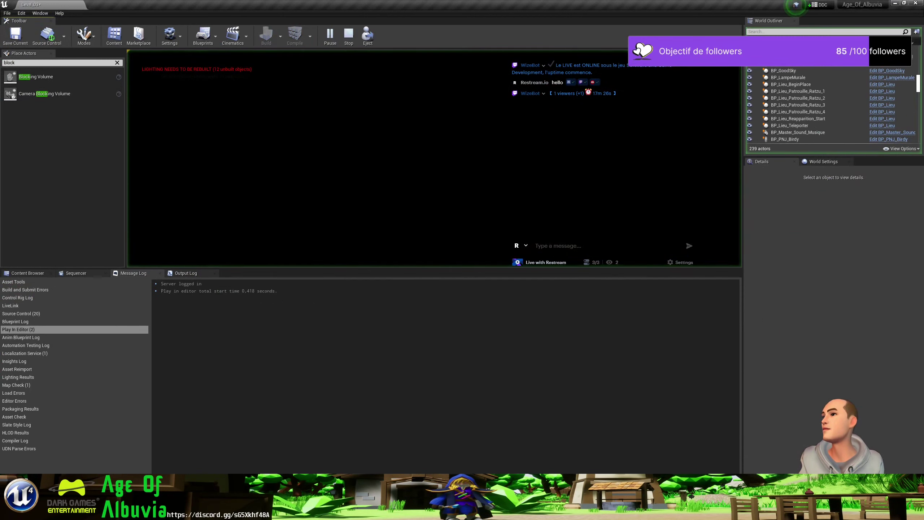
pyautogui.click(417, 462)
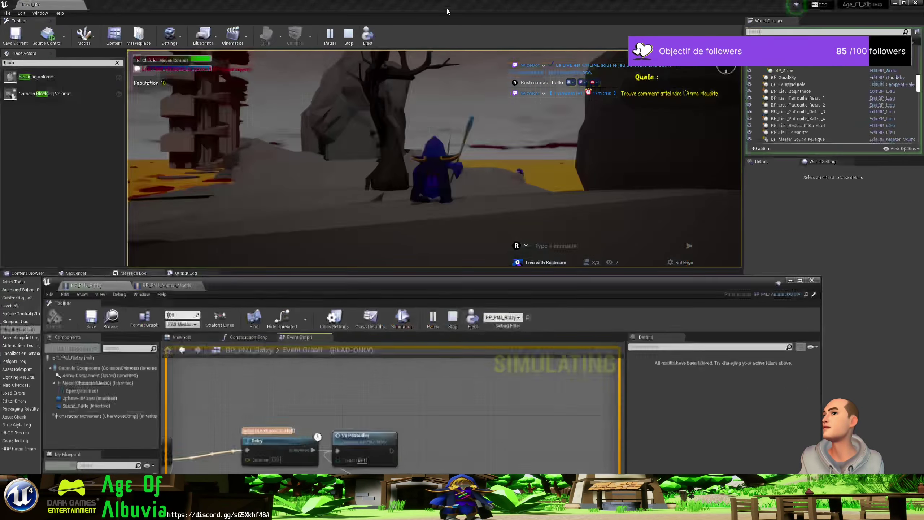
pyautogui.moveTo(447, 5); pyautogui.dragTo(440, 300)
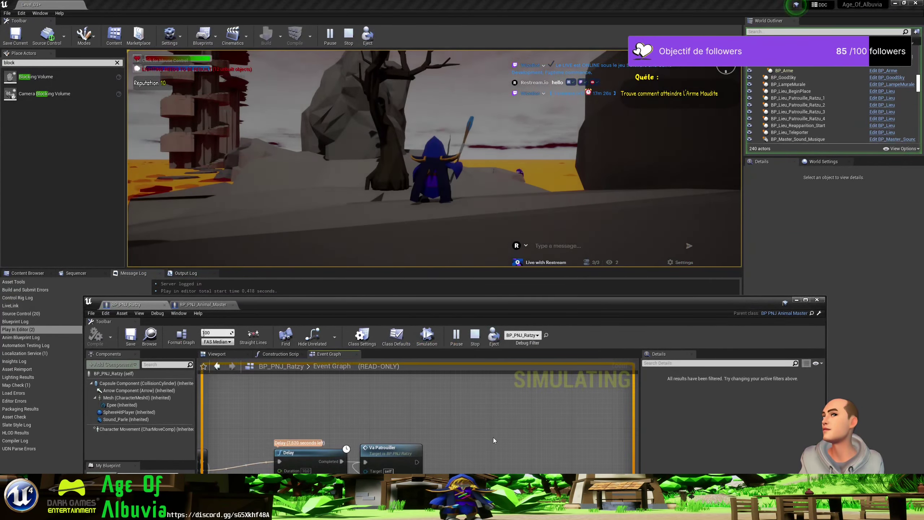
pyautogui.press('Home')
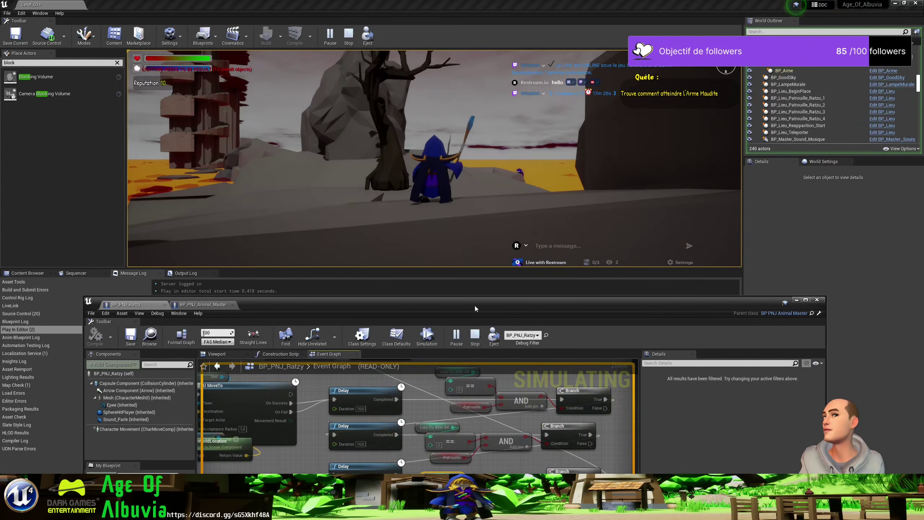
pyautogui.click(495, 205)
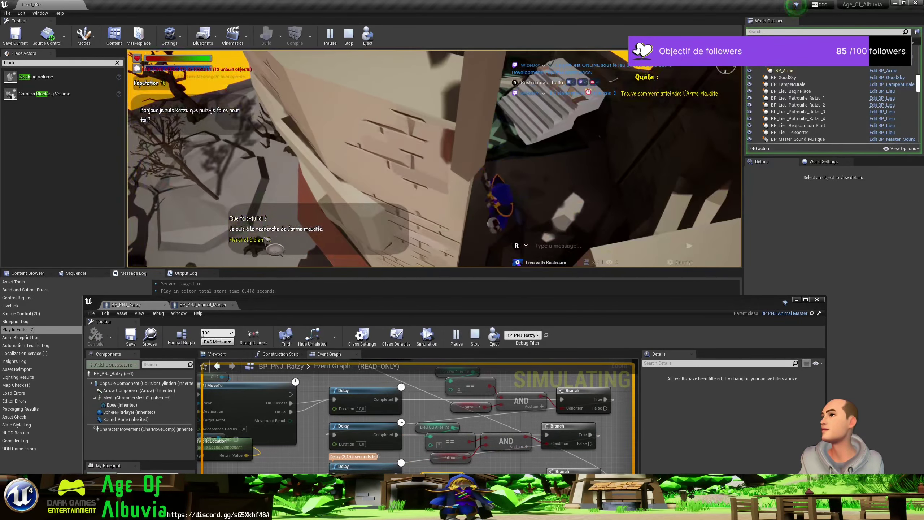
# Dismiss Ratzu's greeting dialogue to continue walking the hero around.
pyautogui.click(269, 239)
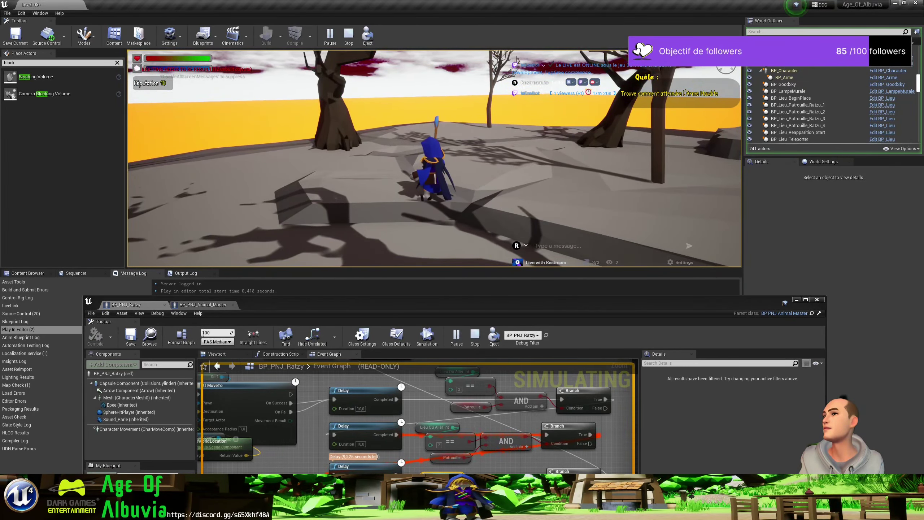
# Stop and restart the playtest, then move the blueprint window higher up.
pyautogui.press('Escape')
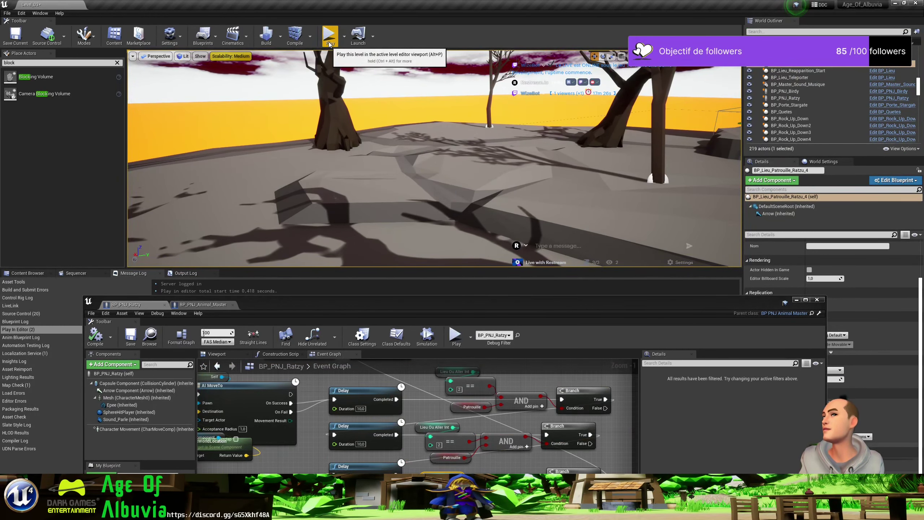
pyautogui.click(330, 43)
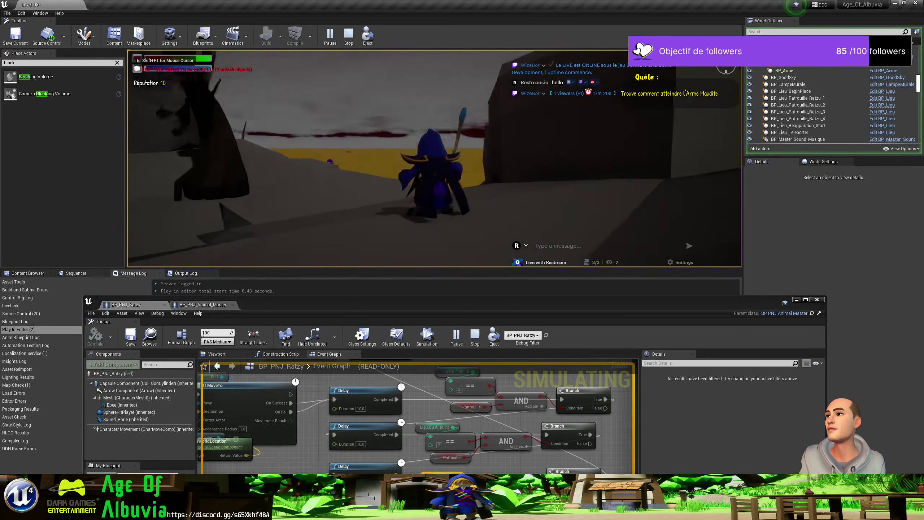
pyautogui.hotkey('alt', 'Tab')
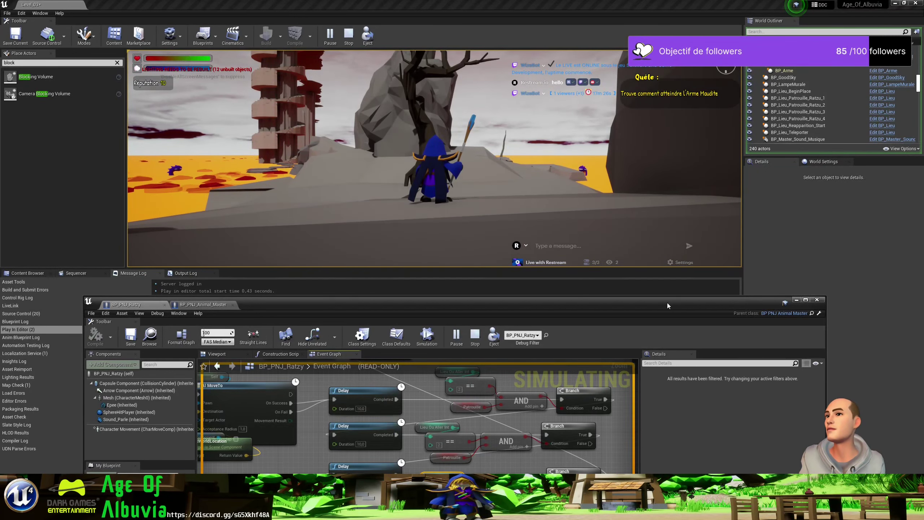
pyautogui.moveTo(667, 306); pyautogui.dragTo(672, 223)
pyautogui.write('musi')
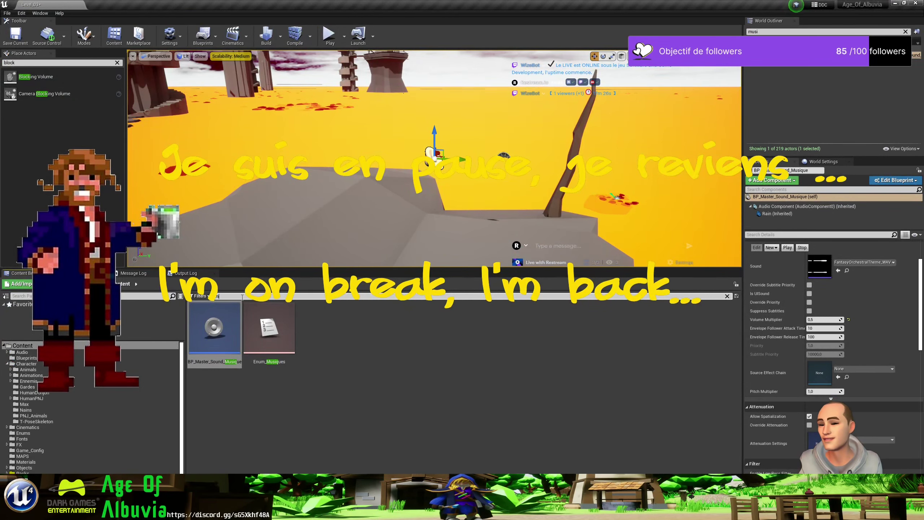
# Search 'mission', enable Looping on WAV_09_Time_Mission_loop and save the sound asset.
pyautogui.press('BackSpace')
pyautogui.press('BackSpace')
pyautogui.press('BackSpace')
pyautogui.write('ission')
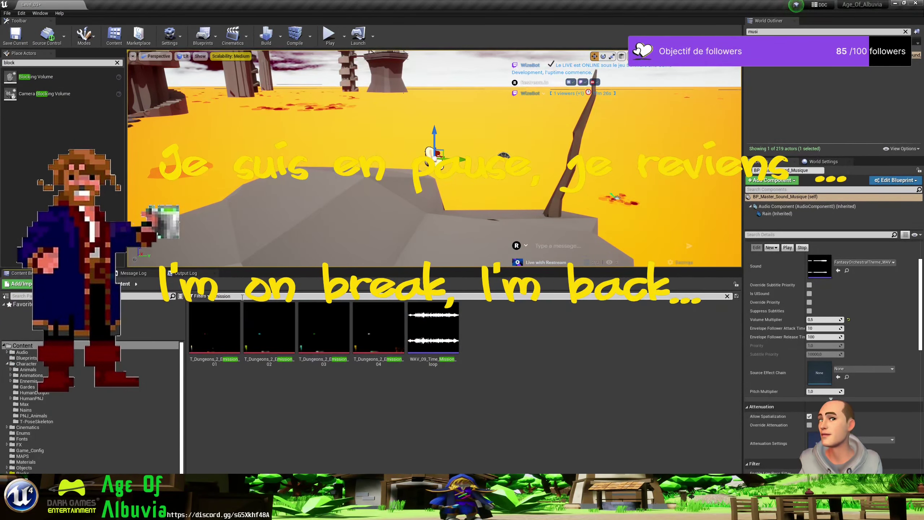
pyautogui.doubleClick(433, 328)
pyautogui.click(325, 196)
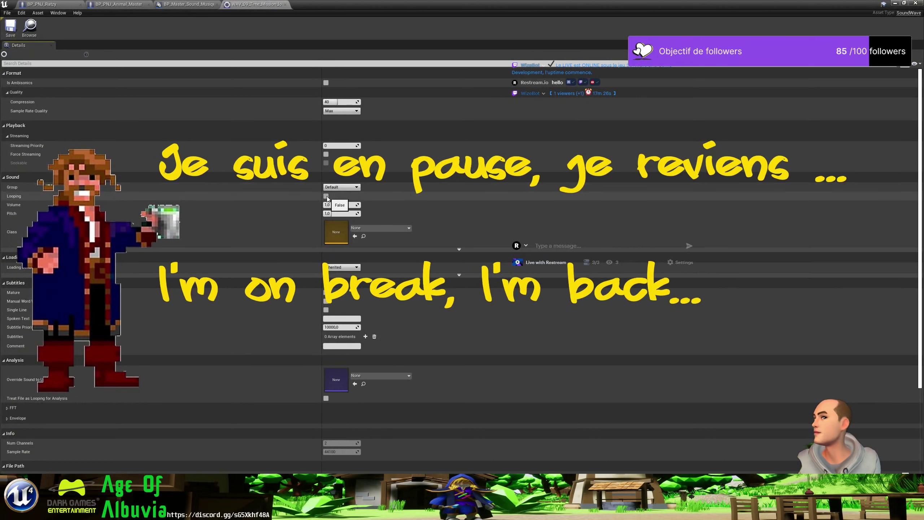
pyautogui.click(12, 36)
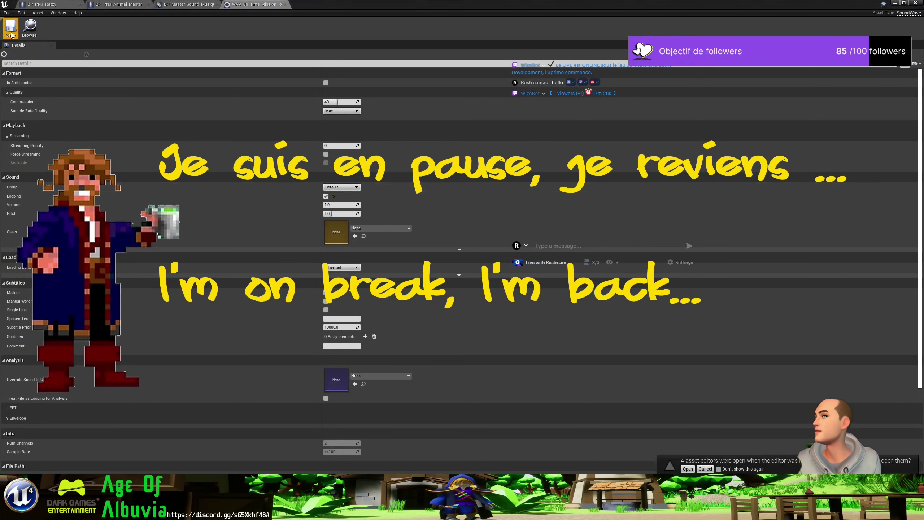
pyautogui.click(286, 4)
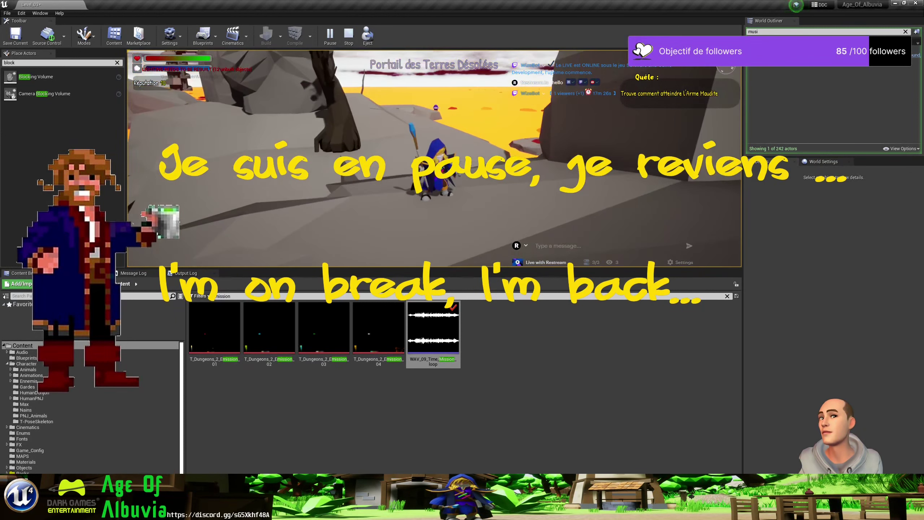
# Stop the playtest, search 'panne' and drop a BP_PanneauDirection onto the rocky ground.
pyautogui.press('Escape')
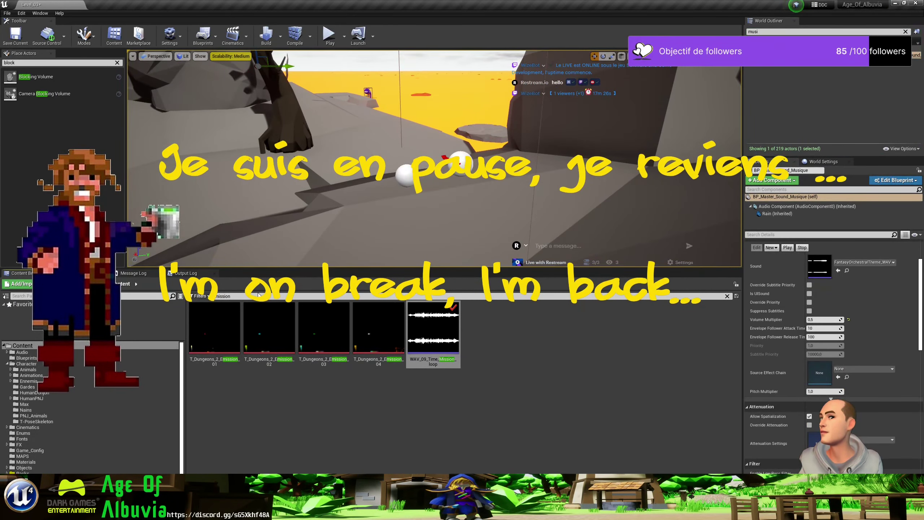
pyautogui.click(256, 295)
pyautogui.press('BackSpace')
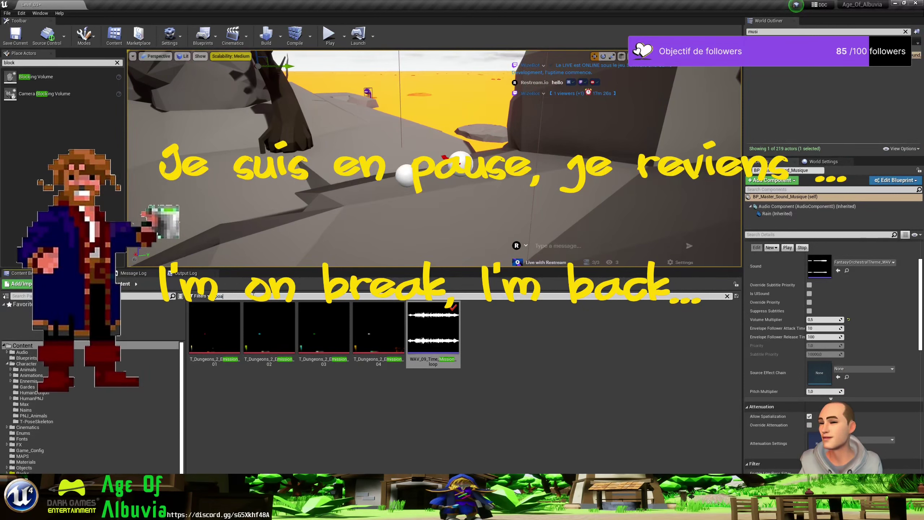
pyautogui.write('anc')
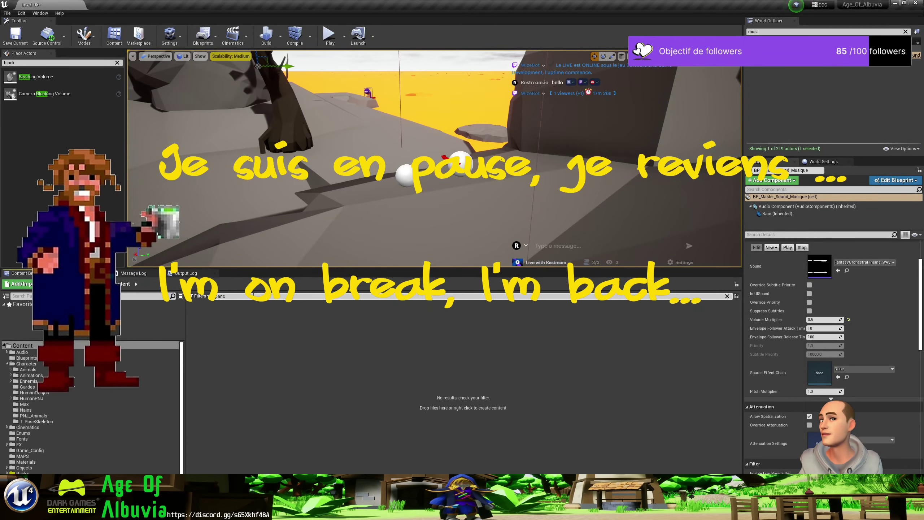
pyautogui.press('BackSpace')
pyautogui.write('n')
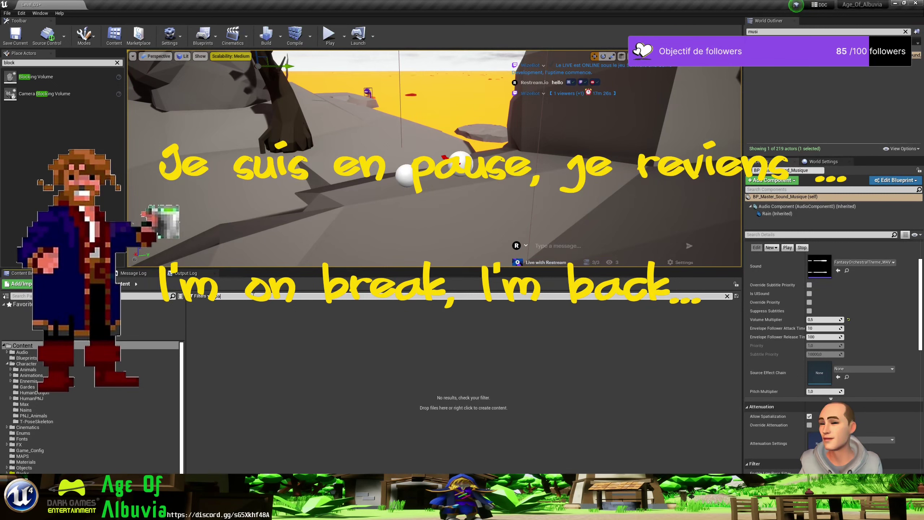
pyautogui.write('e')
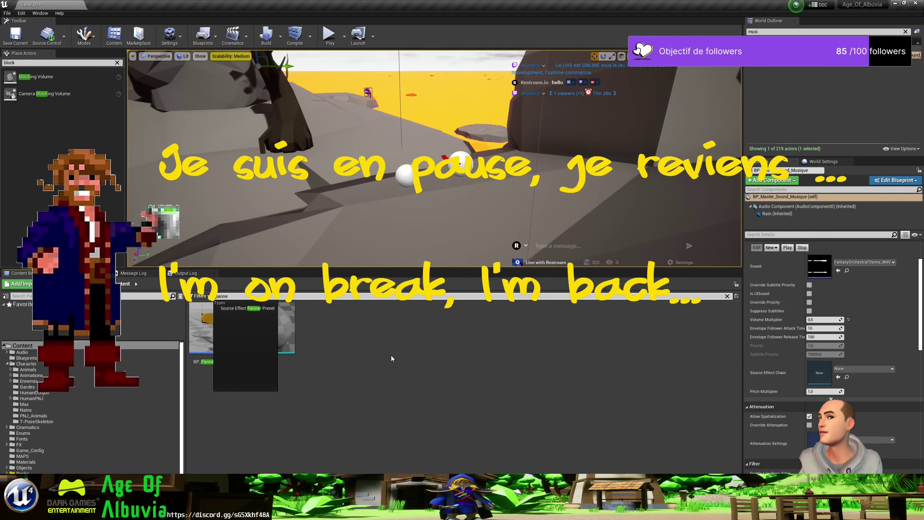
pyautogui.moveTo(214, 328)
pyautogui.mouseDown()
pyautogui.moveTo(614, 165)
pyautogui.moveTo(655, 178)
pyautogui.moveTo(613, 130)
pyautogui.mouseUp()
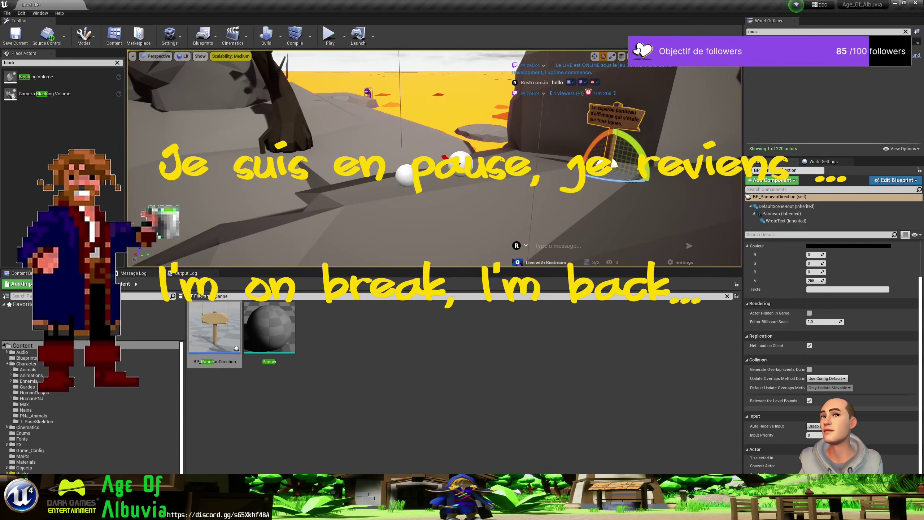
# Enter 'Continue plus loin, et tu mourras' as the BP_PanneauDirection's Texte property.
pyautogui.press('w')
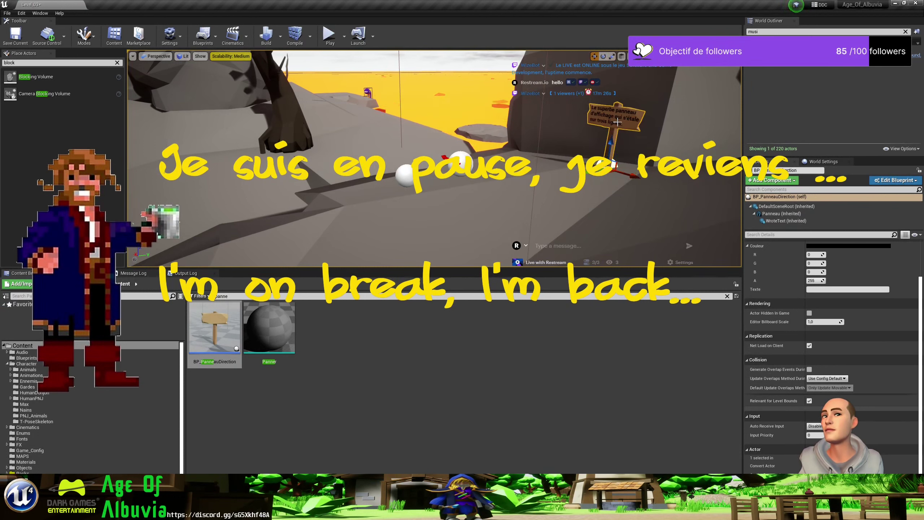
pyautogui.click(905, 32)
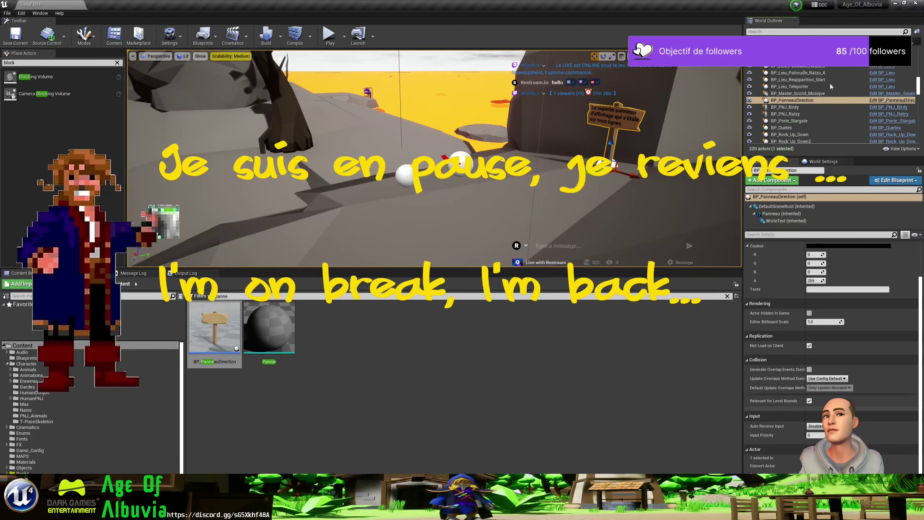
pyautogui.click(808, 101)
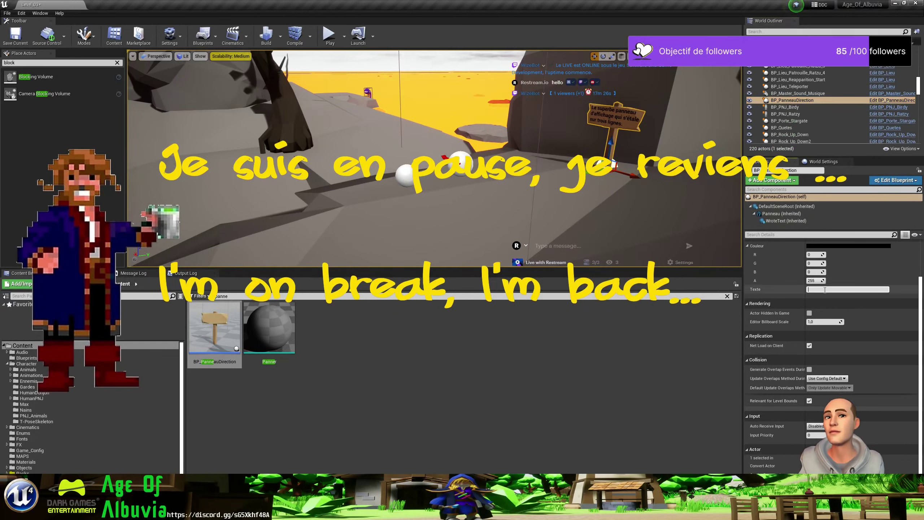
pyautogui.write('Cont')
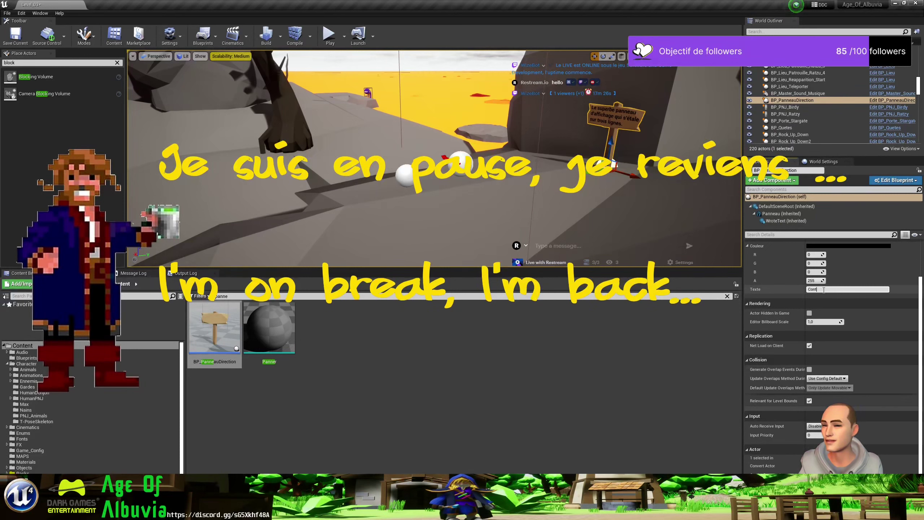
pyautogui.write('inue')
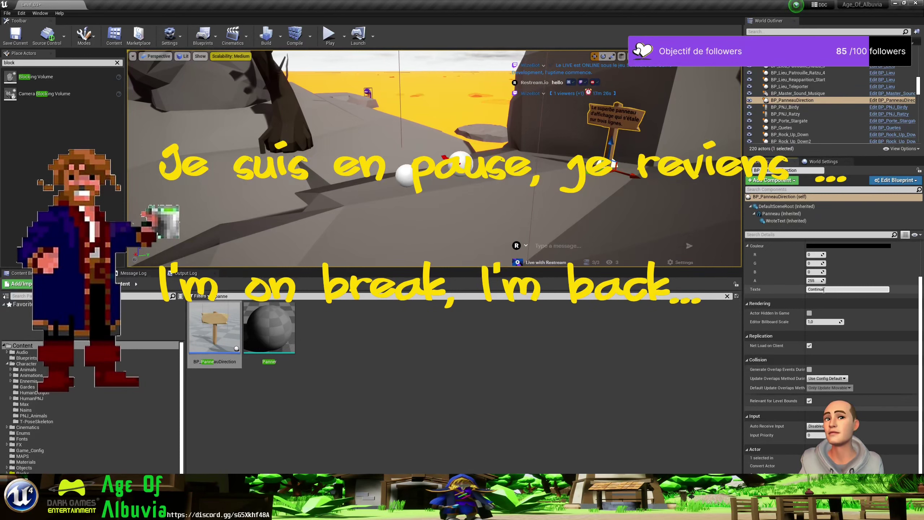
pyautogui.write(' plus ')
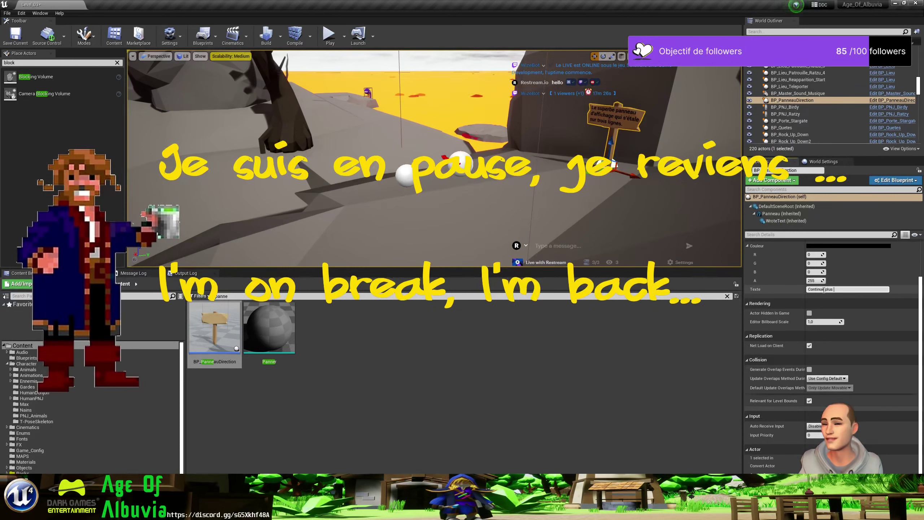
pyautogui.write('loin, et ')
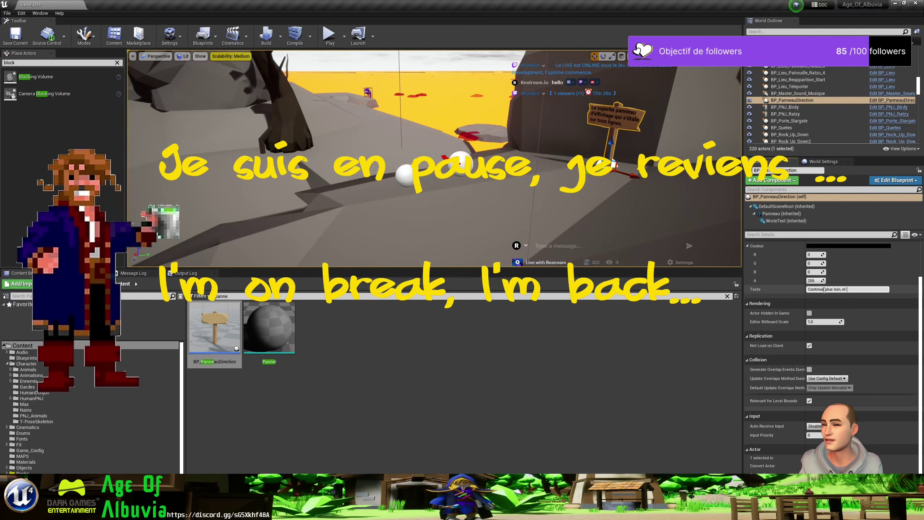
pyautogui.write('tu mourras')
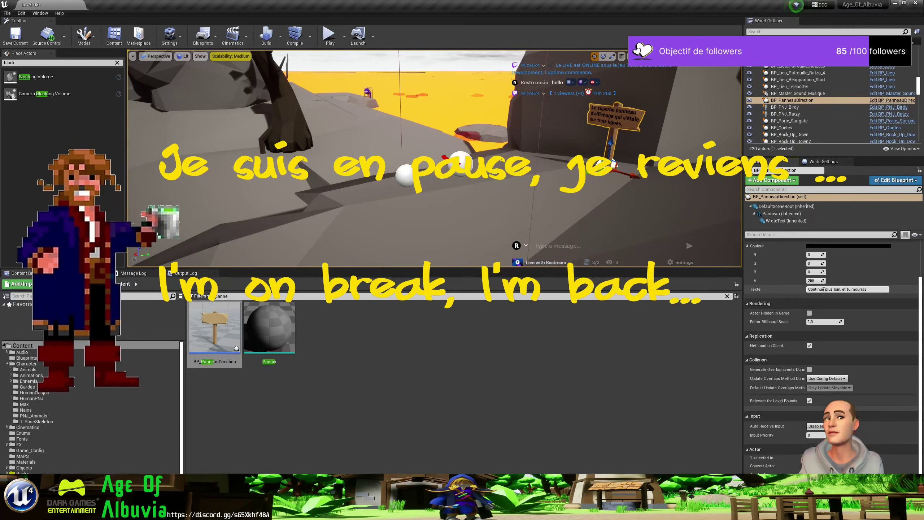
pyautogui.press('Return')
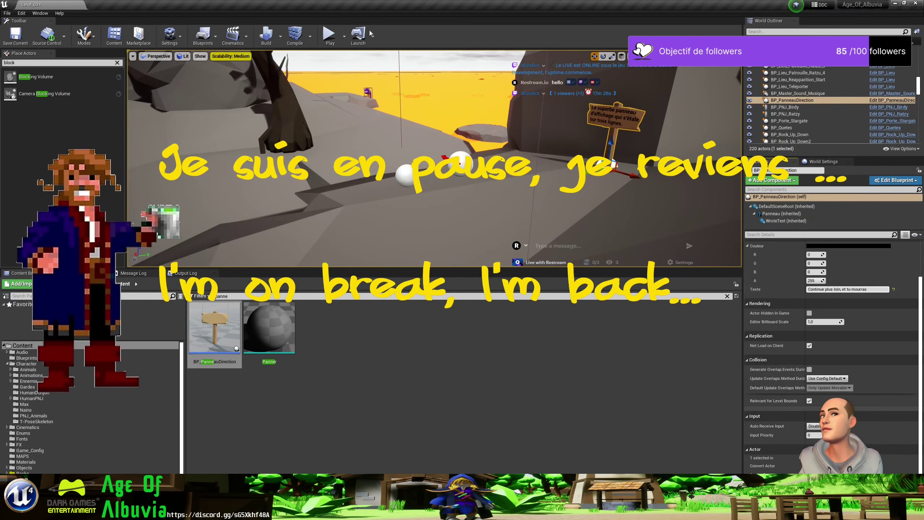
# Run two quick playtests, then bring the stone courtyard by the castle walls into view.
pyautogui.click(338, 39)
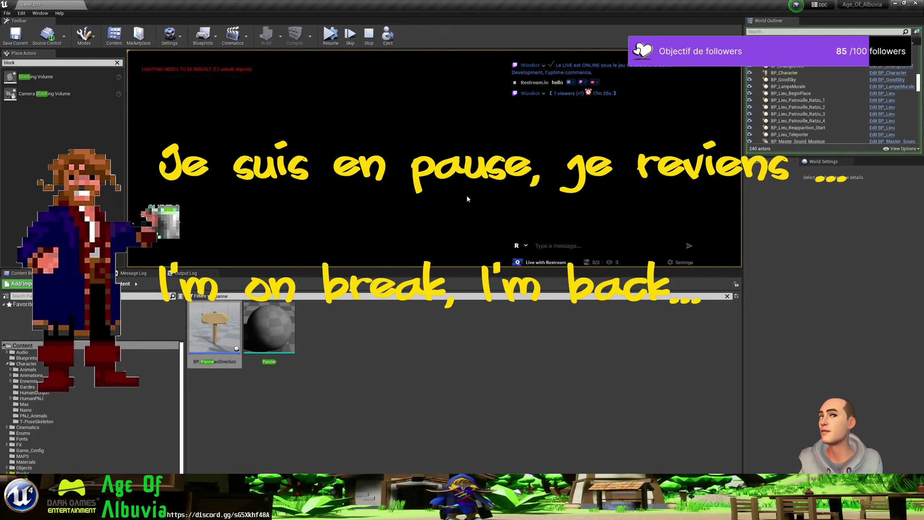
pyautogui.press('Escape')
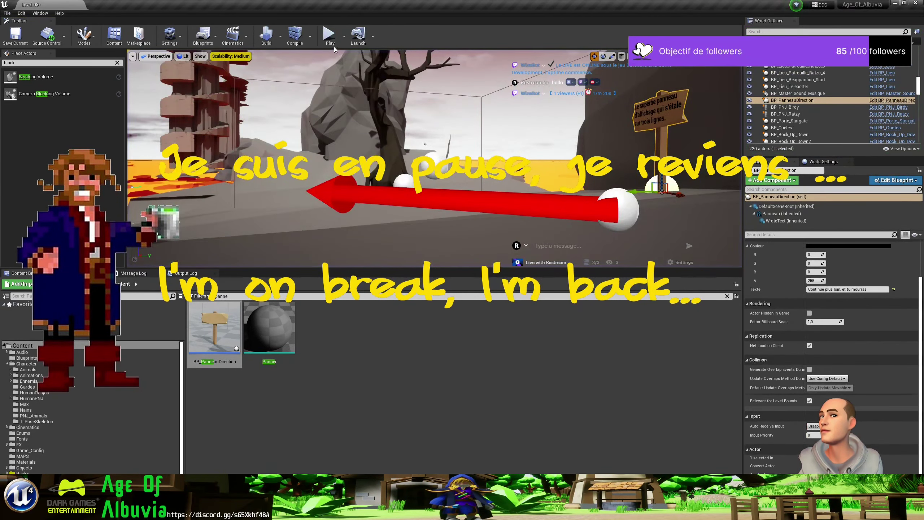
pyautogui.click(329, 39)
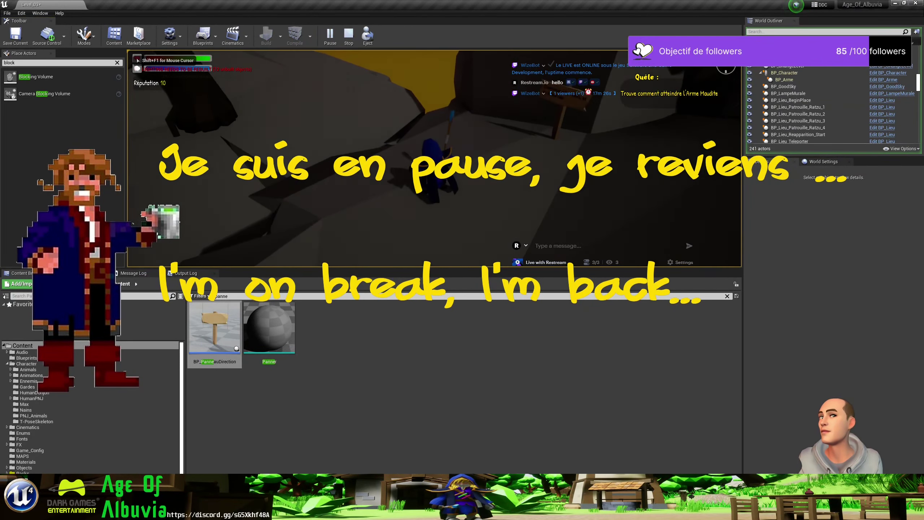
pyautogui.press('Escape')
pyautogui.moveTo(502, 181)
pyautogui.mouseDown(button='right')
pyautogui.moveTo(513, 193)
pyautogui.moveTo(494, 208)
pyautogui.mouseUp(button='right')
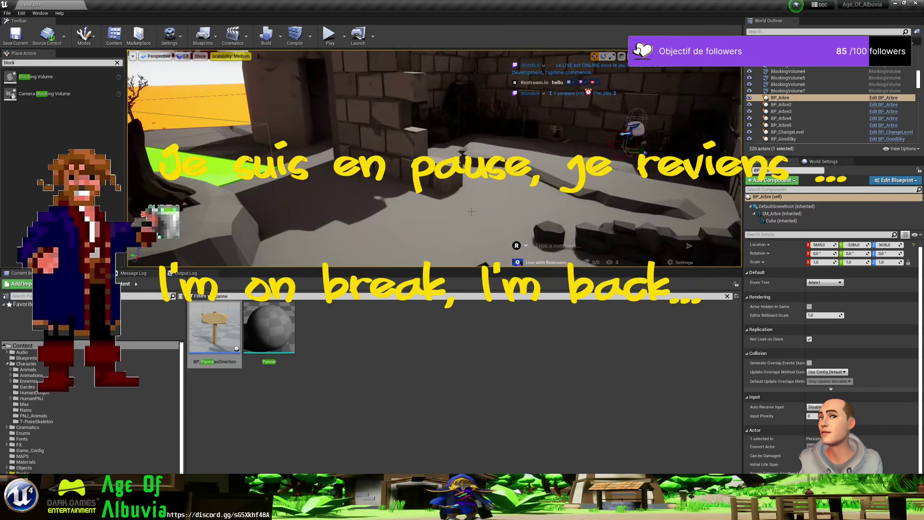
# Drag BP_PanneauDirection from the Content Browser into the stone courtyard and position it.
pyautogui.moveTo(214, 328)
pyautogui.mouseDown()
pyautogui.moveTo(393, 193)
pyautogui.moveTo(420, 227)
pyautogui.mouseUp()
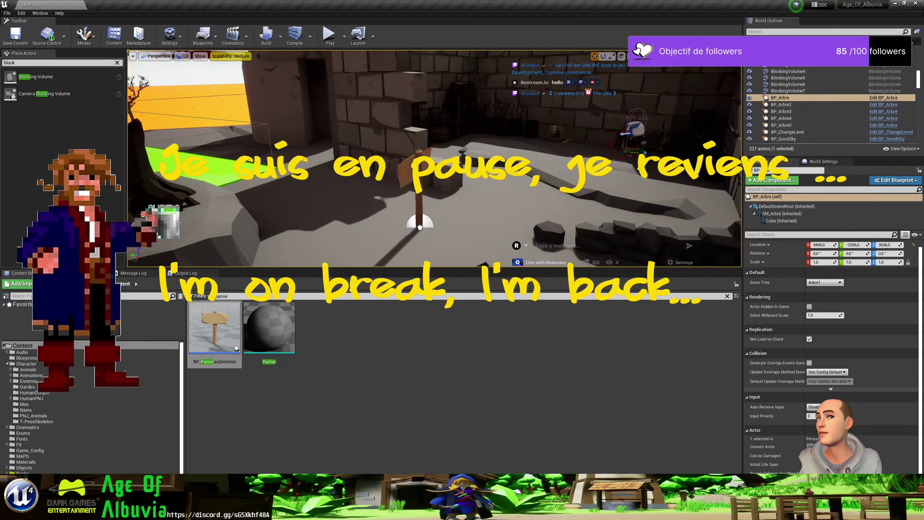
pyautogui.moveTo(419, 226)
pyautogui.mouseDown()
pyautogui.moveTo(431, 203)
pyautogui.moveTo(473, 212)
pyautogui.moveTo(473, 204)
pyautogui.mouseUp()
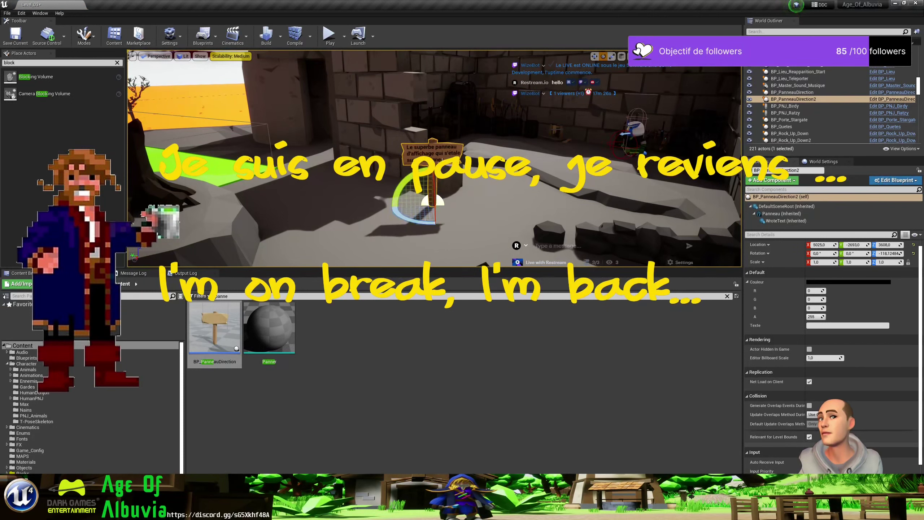
# Set BP_PanneauDirection2's Texte field to 'Village rebelle'.
pyautogui.click(831, 324)
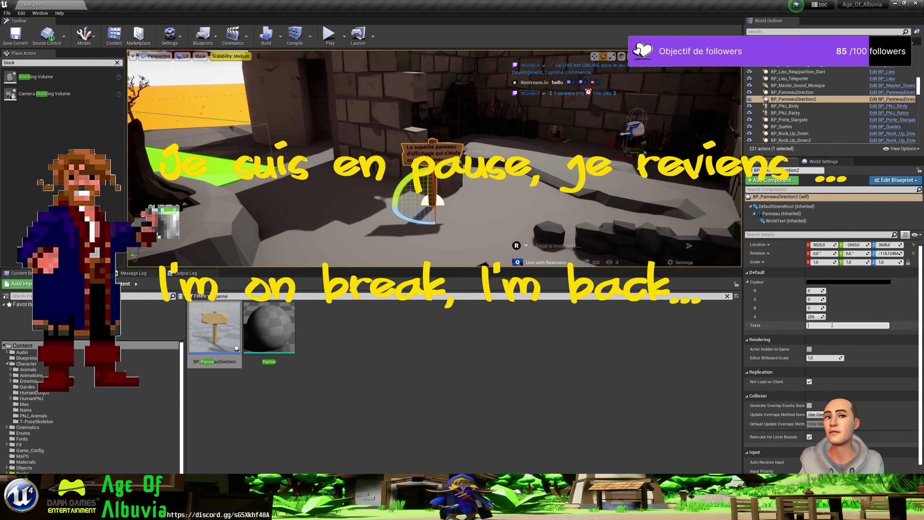
pyautogui.write('Villa')
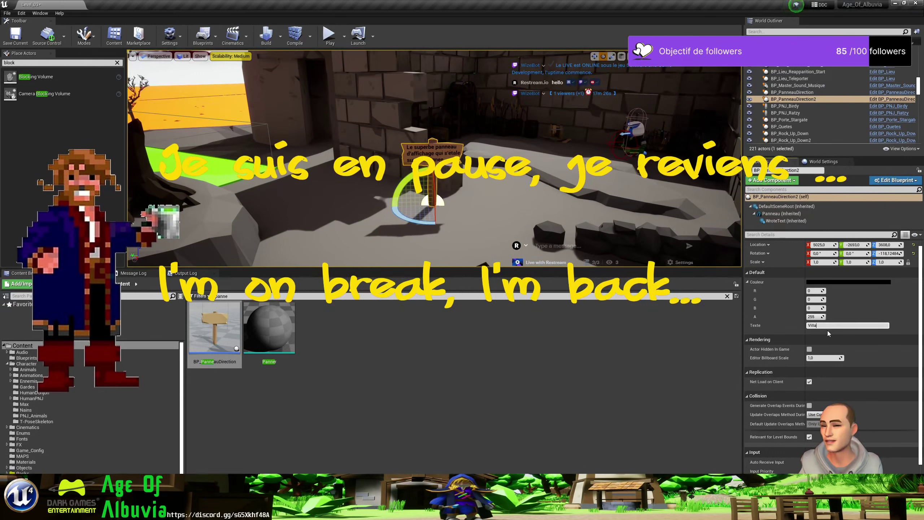
pyautogui.write('ge rebell')
pyautogui.write('e')
pyautogui.press('Return')
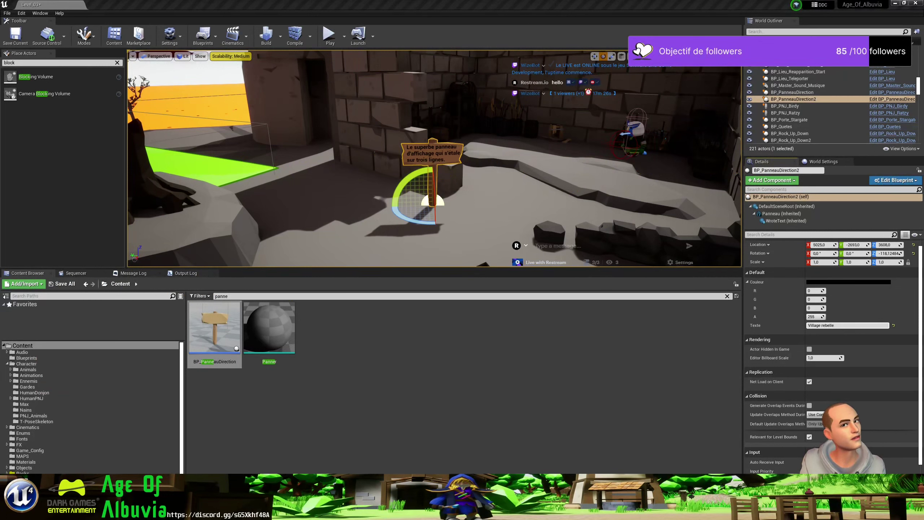
pyautogui.click(834, 325)
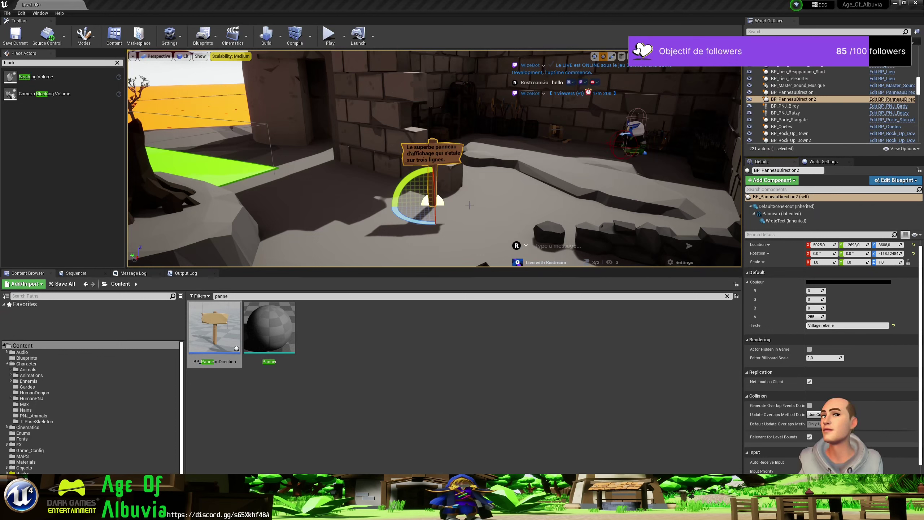
pyautogui.moveTo(472, 208)
pyautogui.mouseDown(button='right')
pyautogui.moveTo(408, 171)
pyautogui.moveTo(393, 207)
pyautogui.mouseUp(button='right')
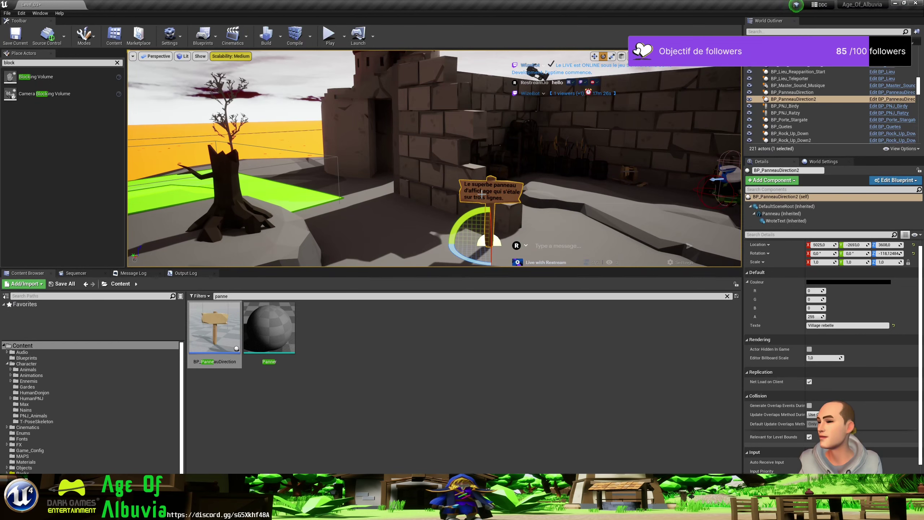
# Duplicate the second signpost, move and tilt the copy, and frame it in view.
pyautogui.hotkey('ctrl', 'w')
pyautogui.press('r')
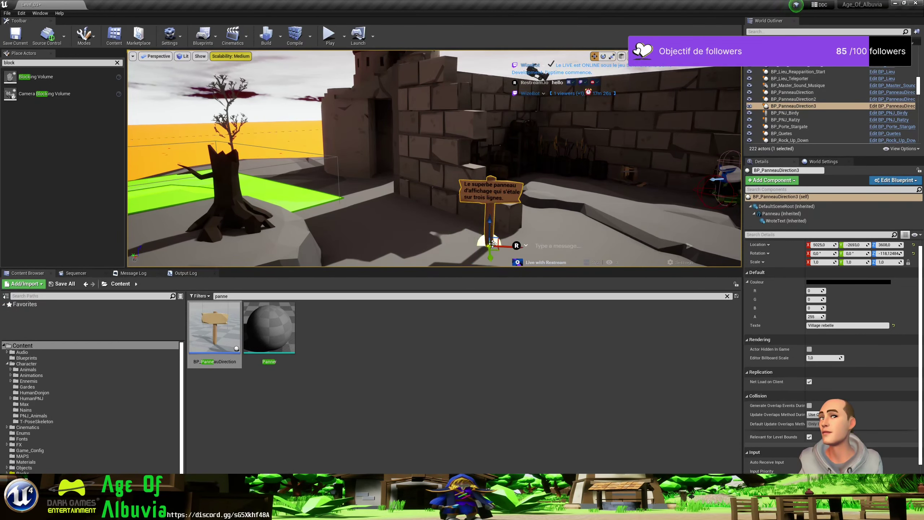
pyautogui.press('w')
pyautogui.moveTo(496, 246)
pyautogui.keyDown('shift'); pyautogui.mouseDown()
pyautogui.moveTo(508, 246)
pyautogui.moveTo(491, 247)
pyautogui.mouseUp(); pyautogui.keyUp('shift')
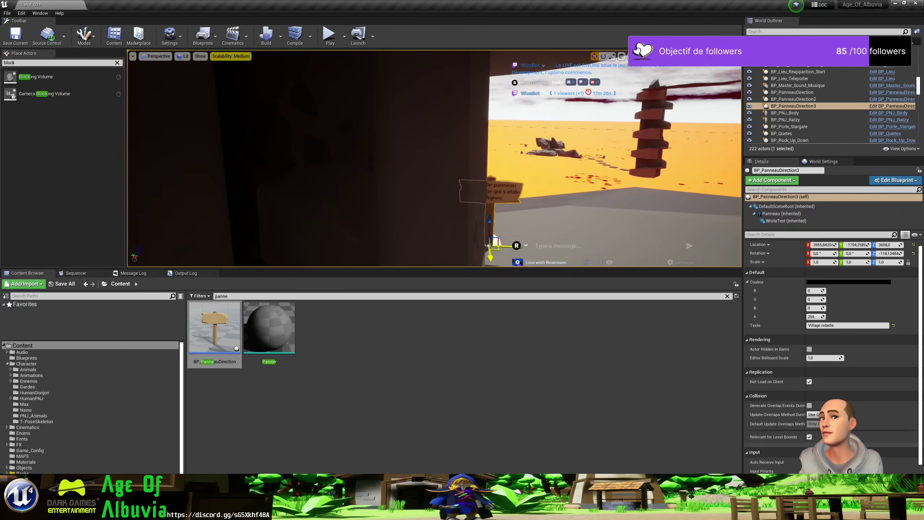
pyautogui.moveTo(540, 184); pyautogui.dragTo(540, 183, button='right')
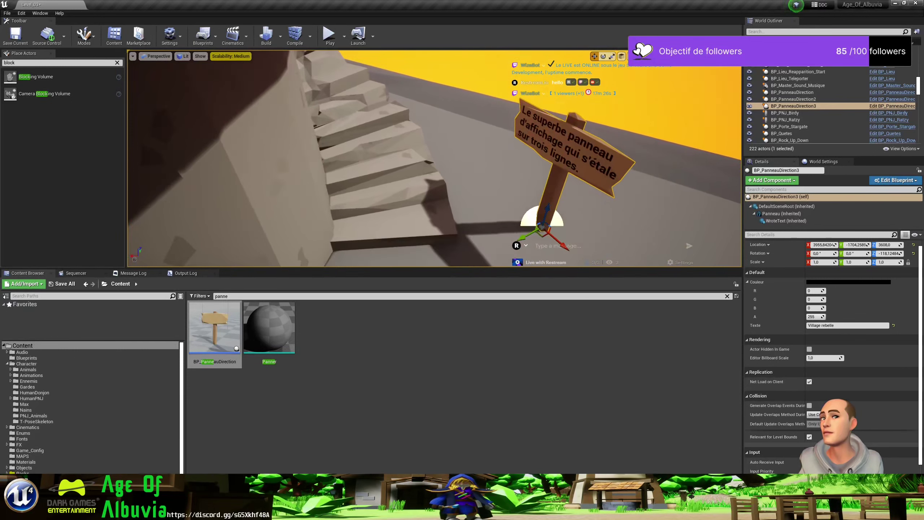
pyautogui.moveTo(542, 173); pyautogui.dragTo(543, 174, button='right')
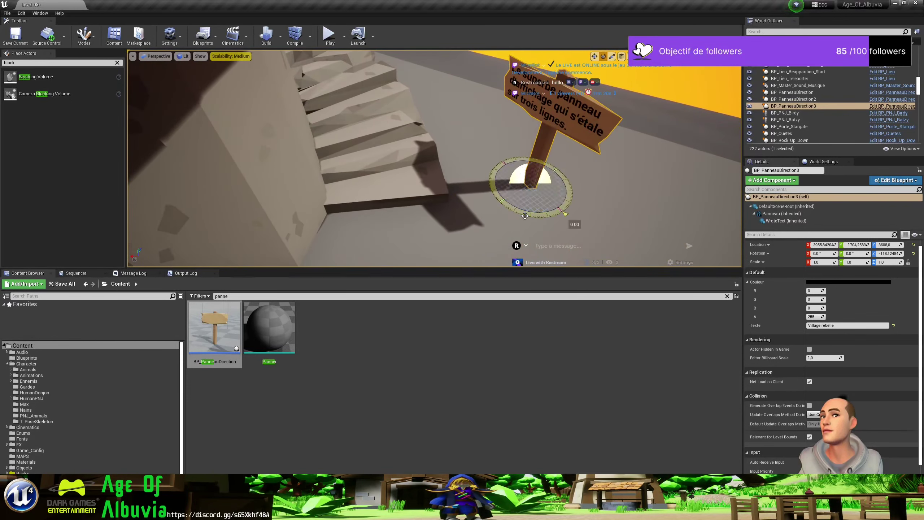
pyautogui.moveTo(526, 221)
pyautogui.mouseDown()
pyautogui.moveTo(497, 158)
pyautogui.moveTo(519, 127)
pyautogui.mouseUp()
pyautogui.press('r')
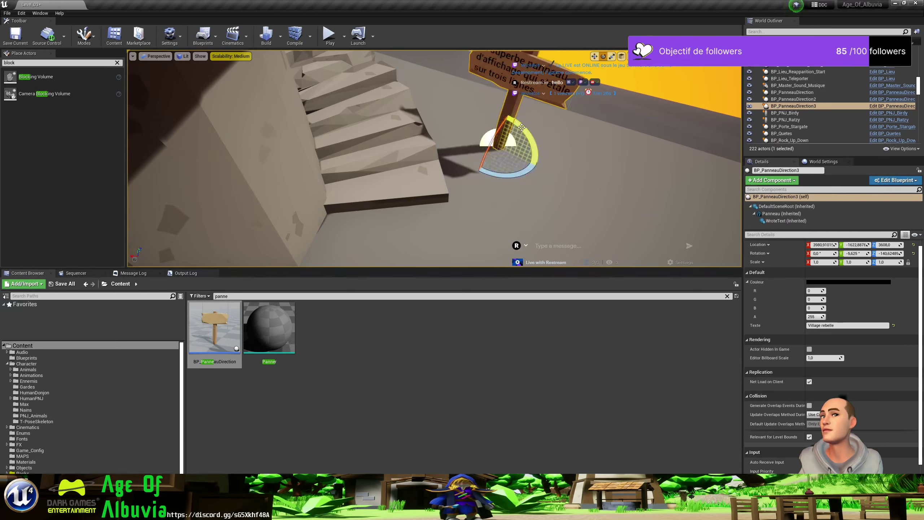
pyautogui.press('w')
pyautogui.press('f')
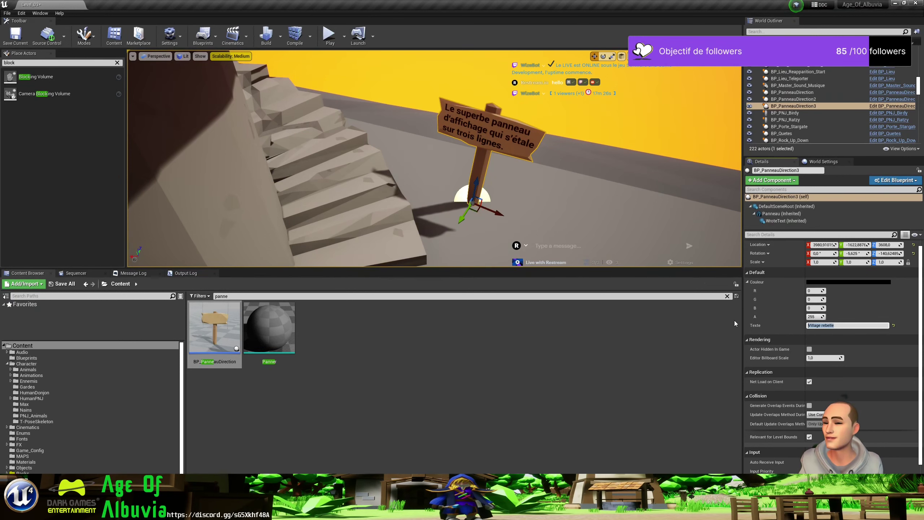
# Relabel BP_PanneauDirection3 as 'Tour de guet' instead of 'Village rebelle'.
pyautogui.write('Tour de guet')
pyautogui.press('Return')
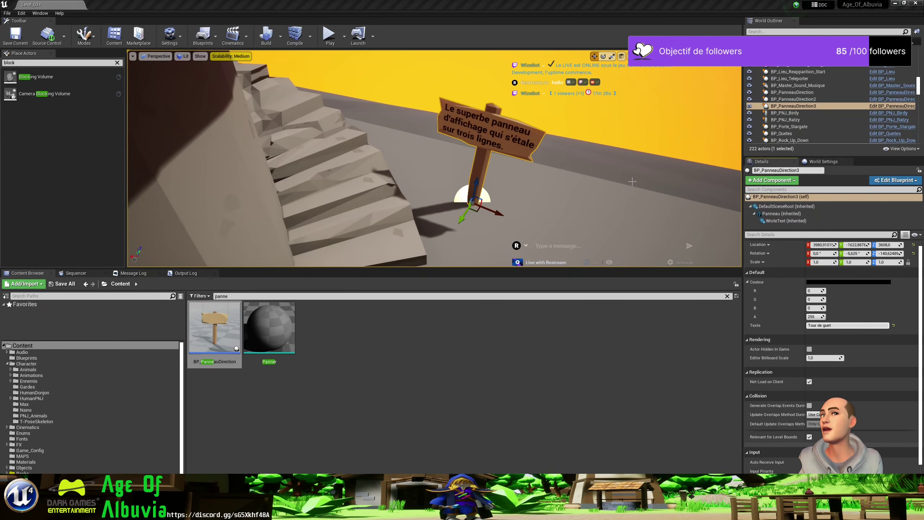
pyautogui.moveTo(632, 181); pyautogui.dragTo(632, 182, button='right')
# Delete the SM_Env_Rock_Flat_Platform_01 rock platform from the level.
pyautogui.click(514, 198)
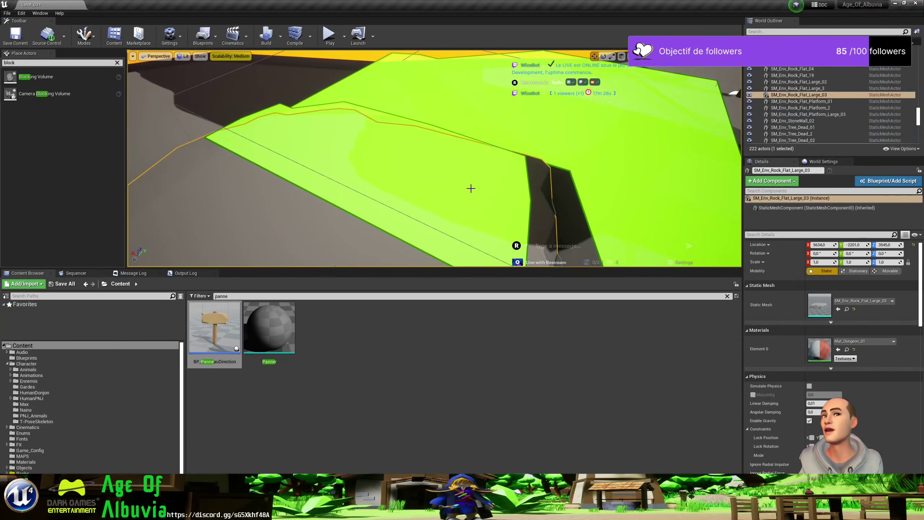
pyautogui.click(583, 125)
pyautogui.scroll(-3, 571, 127)
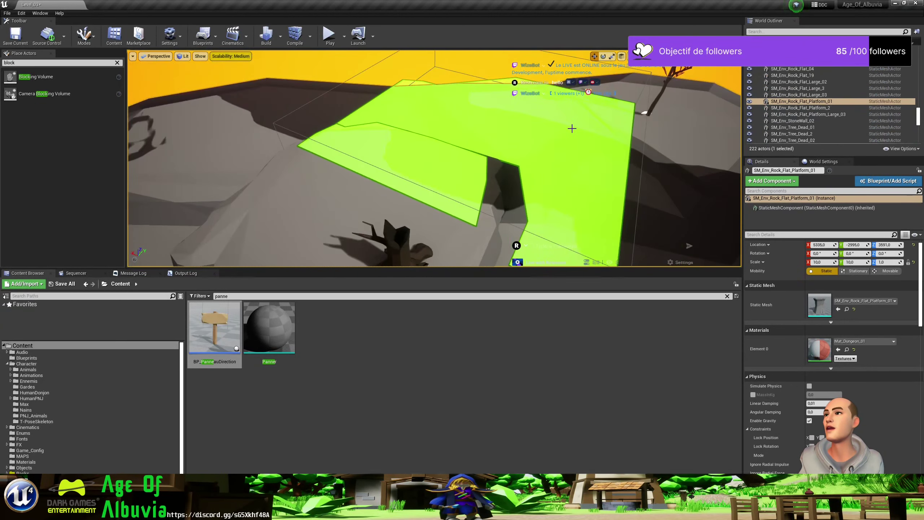
pyautogui.scroll(-2, 571, 130)
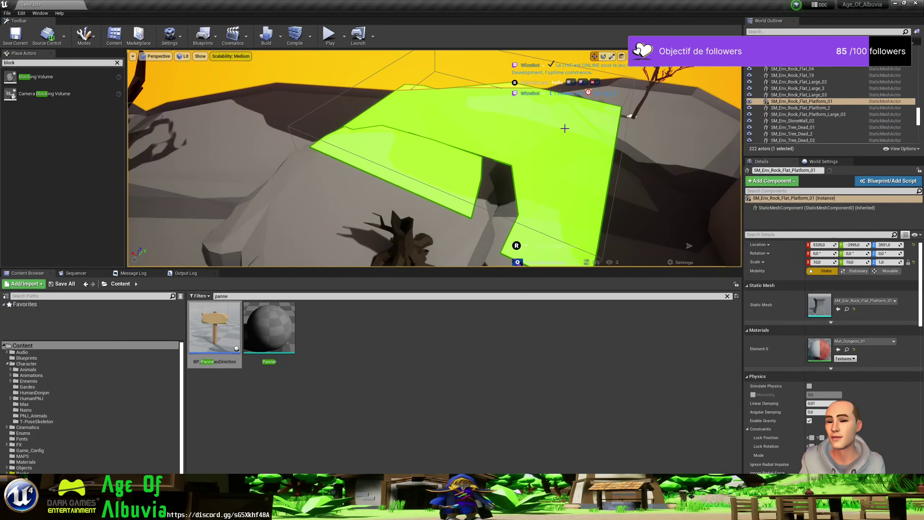
pyautogui.press('Delete')
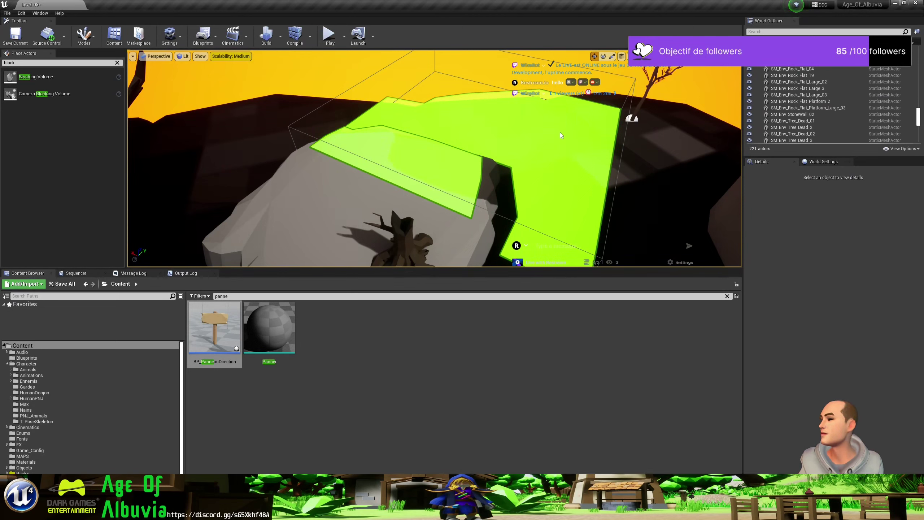
pyautogui.hotkey('ctrl', 'z')
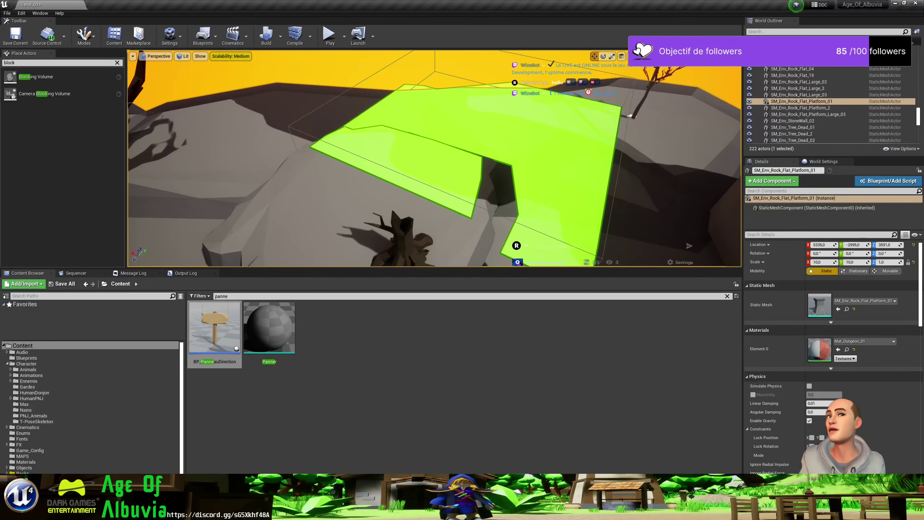
pyautogui.click(612, 207)
pyautogui.press('Delete')
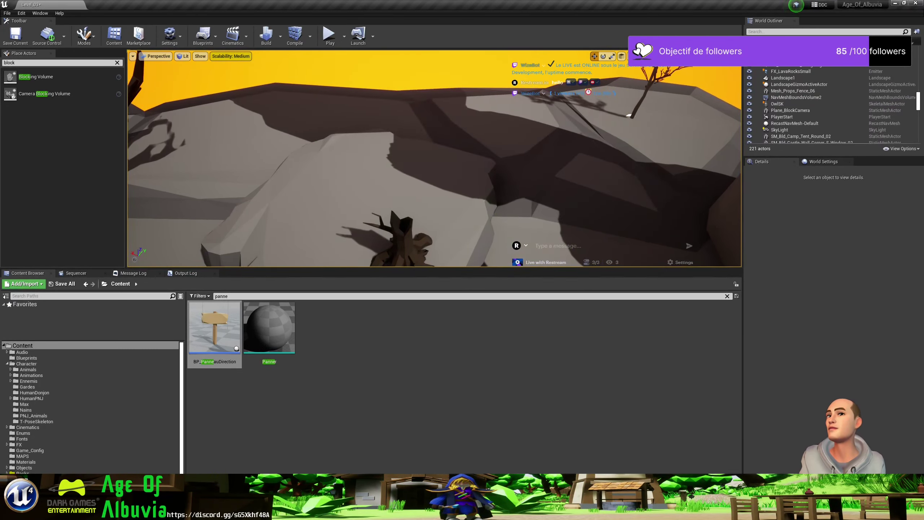
pyautogui.moveTo(644, 181)
pyautogui.mouseDown(button='right')
pyautogui.moveTo(217, 253)
pyautogui.moveTo(604, 197)
pyautogui.mouseUp(button='right')
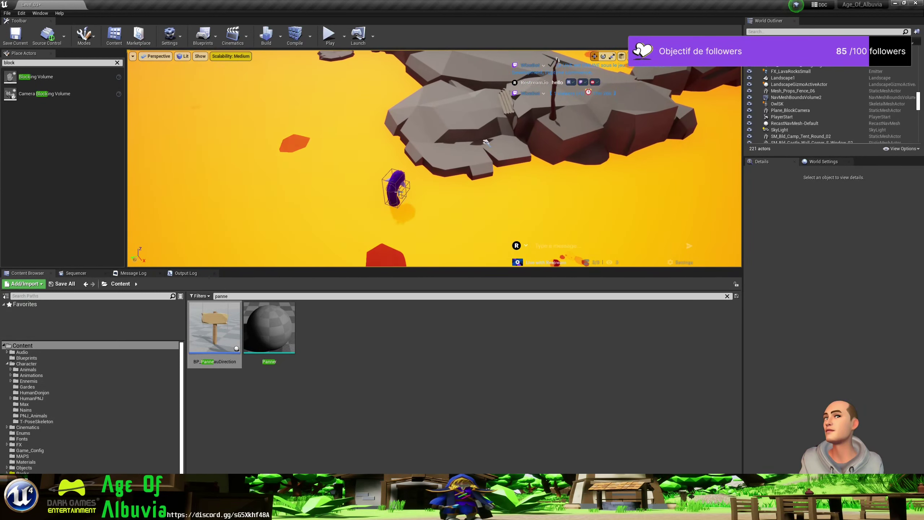
# Duplicate the BP_Vers2 worm and place the copy beside the spiral staircase.
pyautogui.click(391, 189)
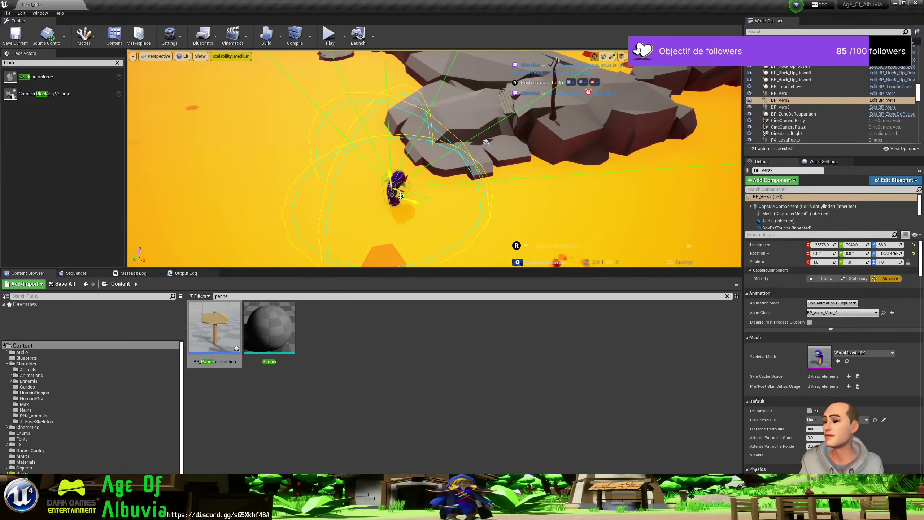
pyautogui.hotkey('ctrl', 'w')
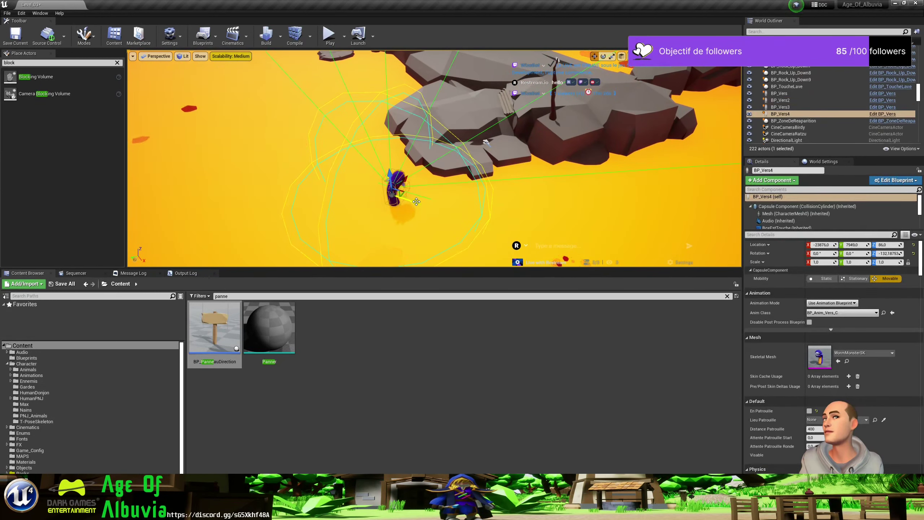
pyautogui.scroll(-2, 409, 195)
pyautogui.scroll(-2, 410, 196)
pyautogui.scroll(-2, 411, 196)
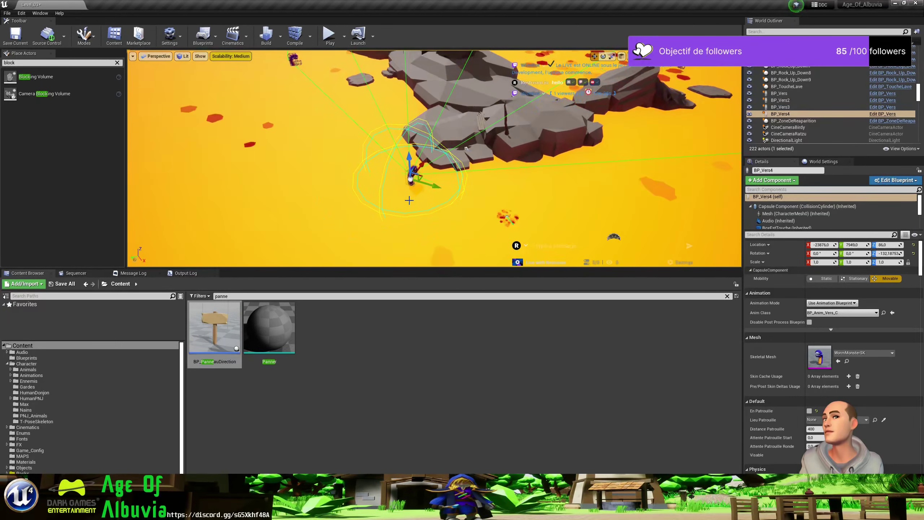
pyautogui.scroll(-2, 413, 197)
pyautogui.scroll(-2, 413, 196)
pyautogui.scroll(-1, 418, 195)
pyautogui.scroll(-2, 423, 193)
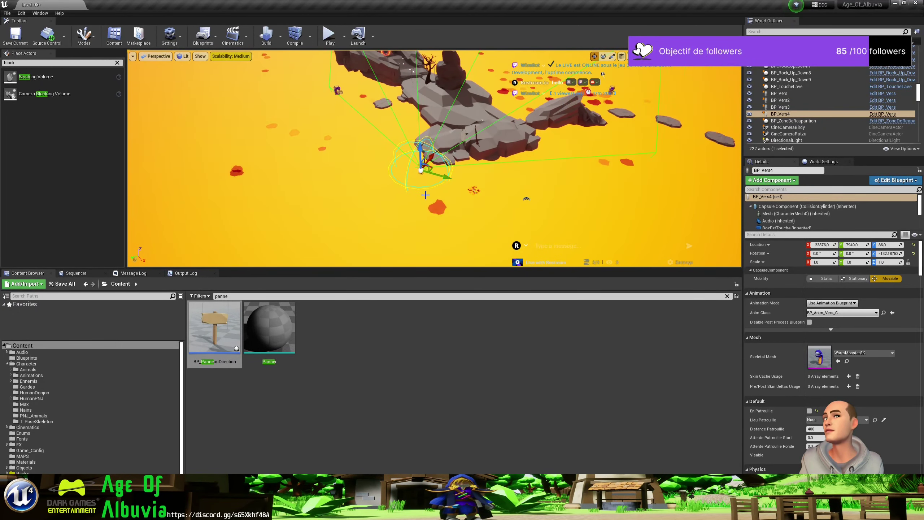
pyautogui.scroll(-1, 426, 192)
pyautogui.scroll(-2, 430, 192)
pyautogui.scroll(-1, 433, 190)
pyautogui.scroll(-2, 436, 190)
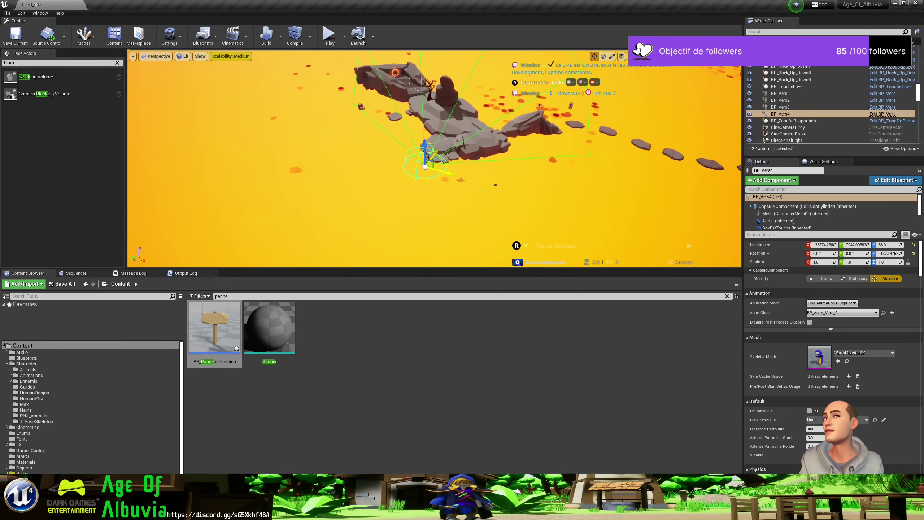
pyautogui.keyDown('shift'); pyautogui.moveTo(425, 166); pyautogui.dragTo(425, 166); pyautogui.keyUp('shift')
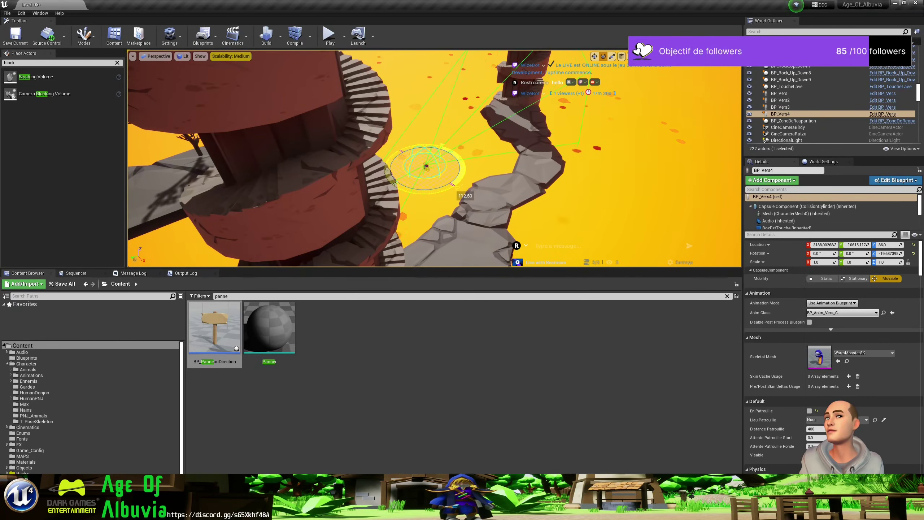
pyautogui.keyDown('shift'); pyautogui.moveTo(425, 166); pyautogui.dragTo(425, 166); pyautogui.keyUp('shift')
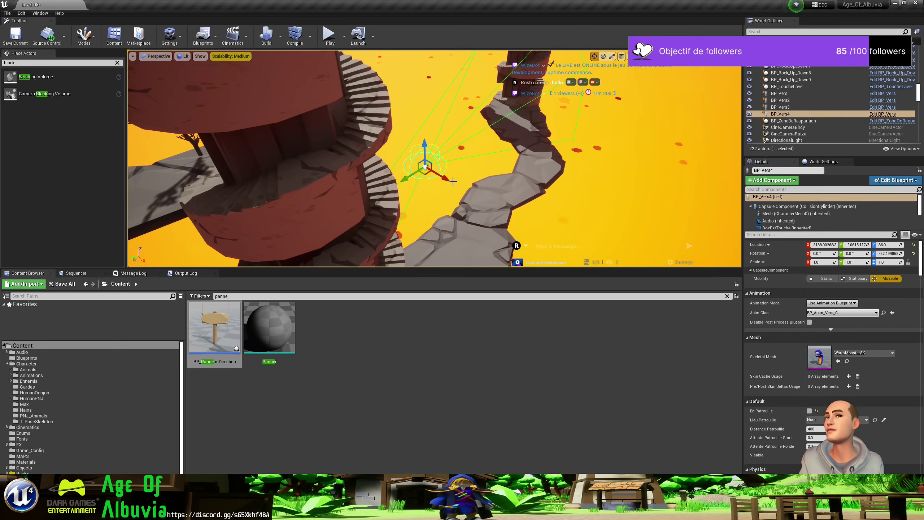
# Duplicate that worm again and turn the new BP_Vers5 to about 145°.
pyautogui.hotkey('ctrl', 'w')
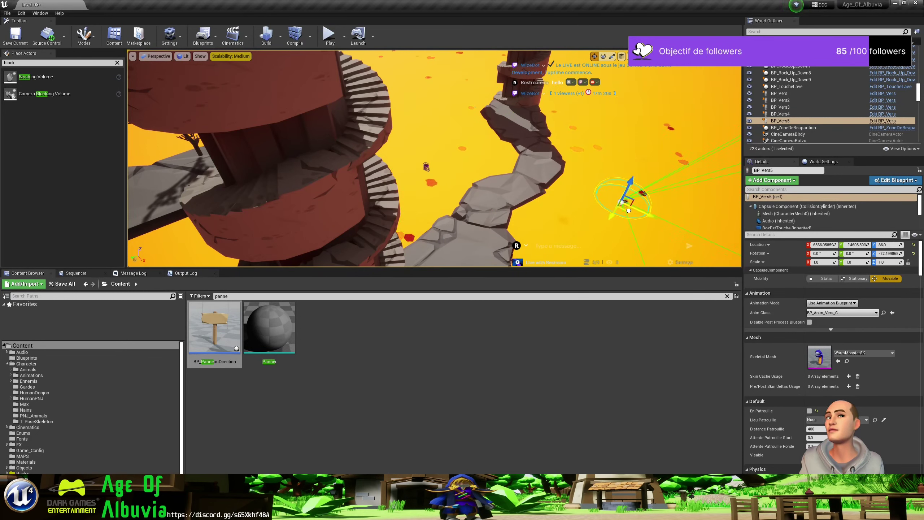
pyautogui.moveTo(658, 230); pyautogui.dragTo(600, 230)
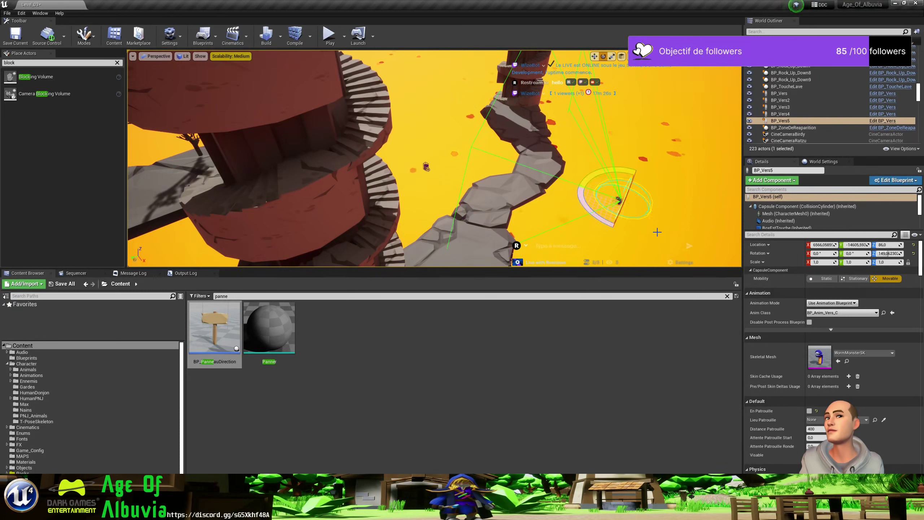
pyautogui.press('w')
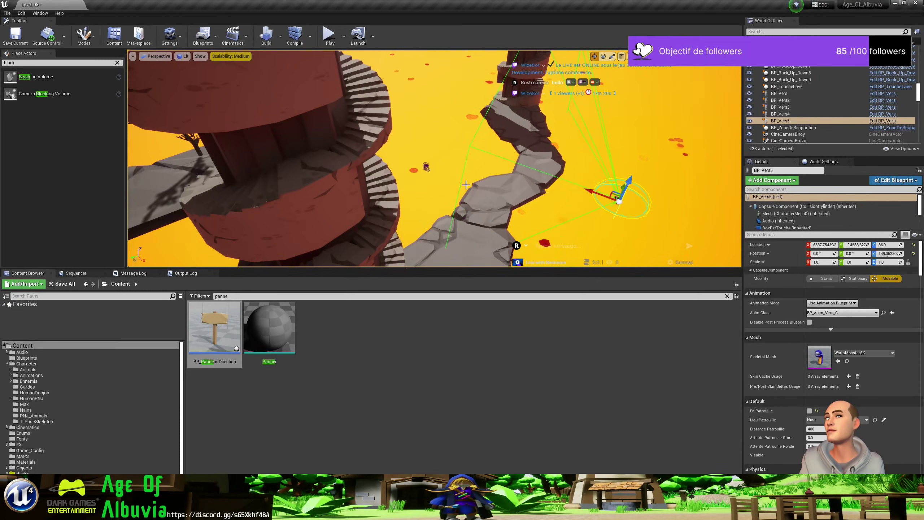
# Playtest the level, walking the hero past the wooden signpost and up the rocky path.
pyautogui.click(333, 40)
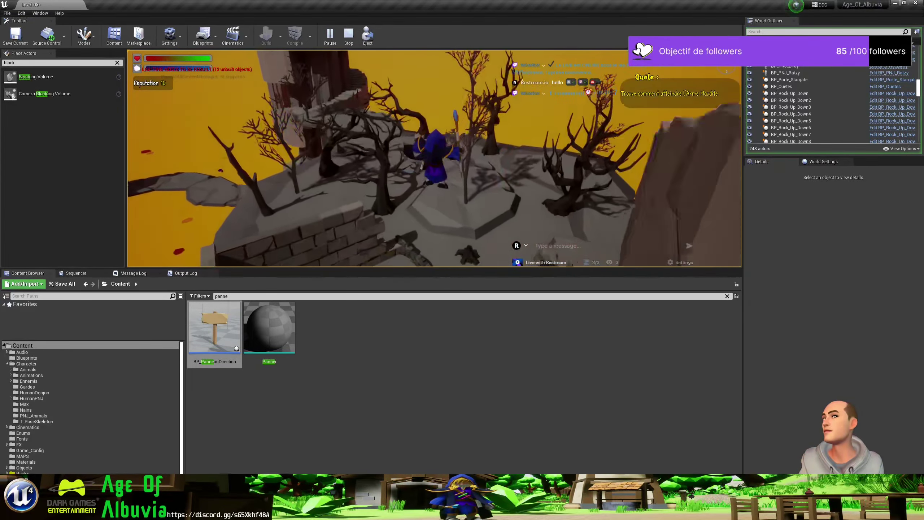
pyautogui.press('w')
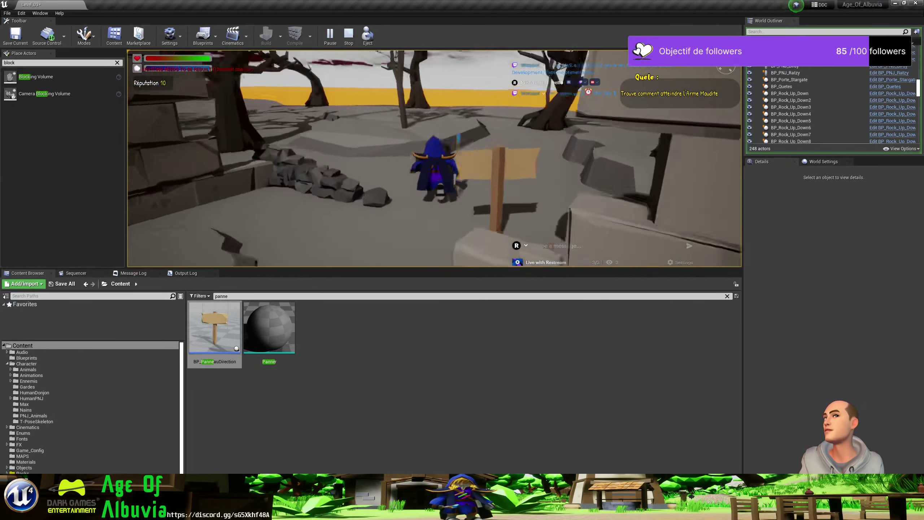
pyautogui.press('w')
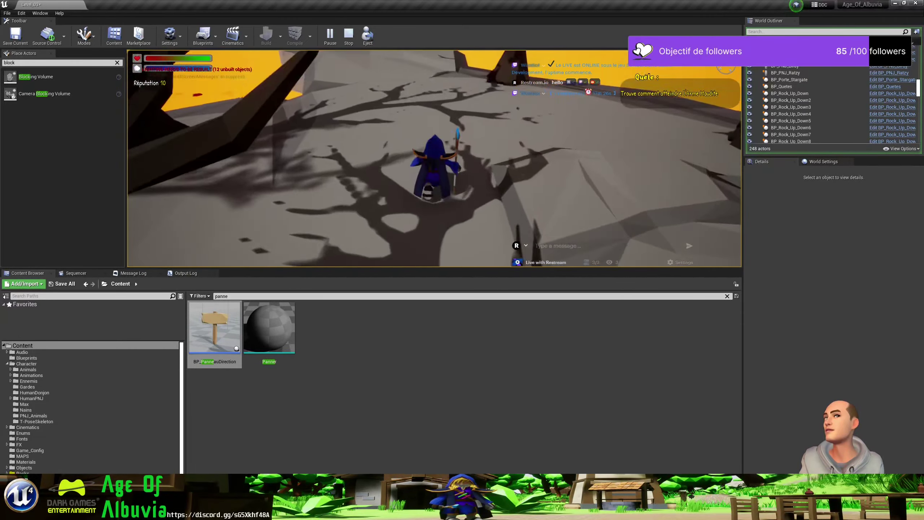
pyautogui.press('w')
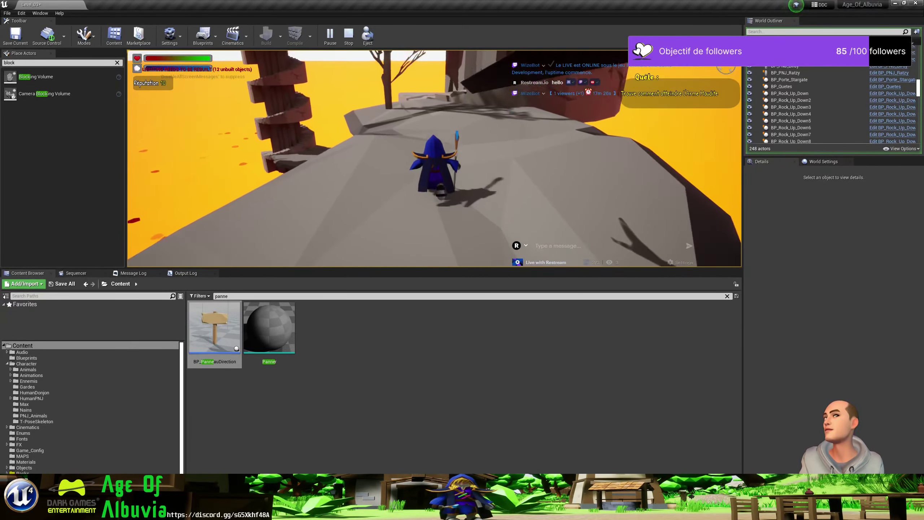
pyautogui.press('w')
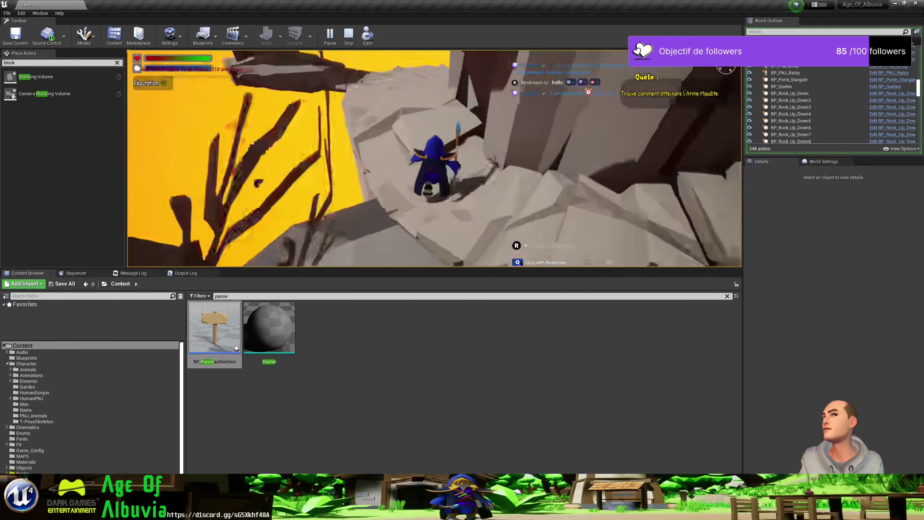
pyautogui.press('w')
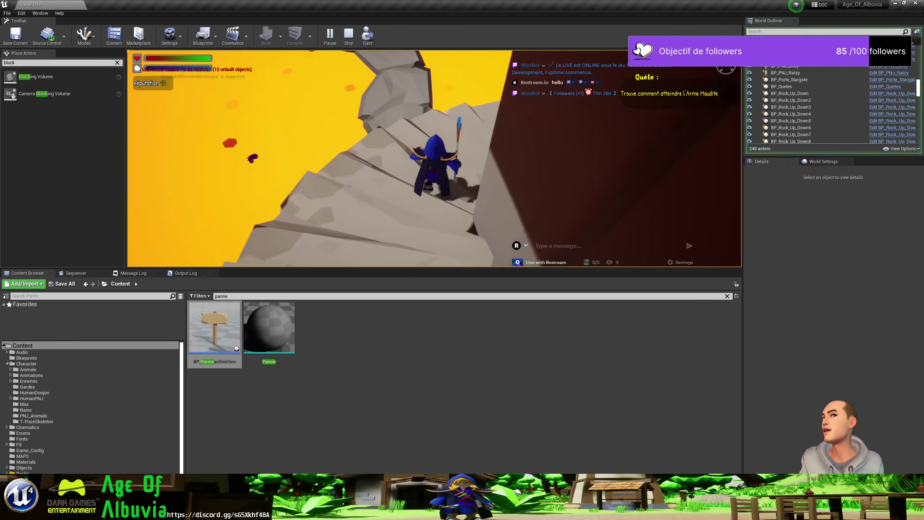
pyautogui.press('w')
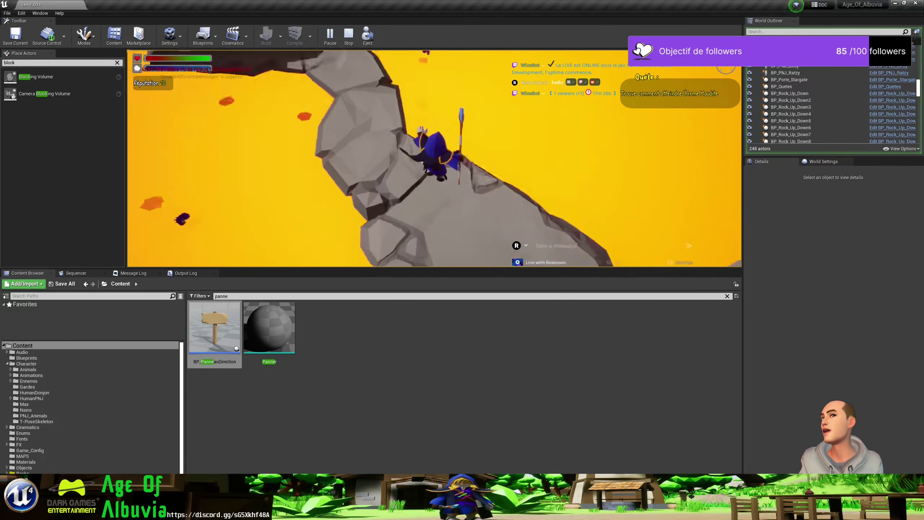
pyautogui.press('w')
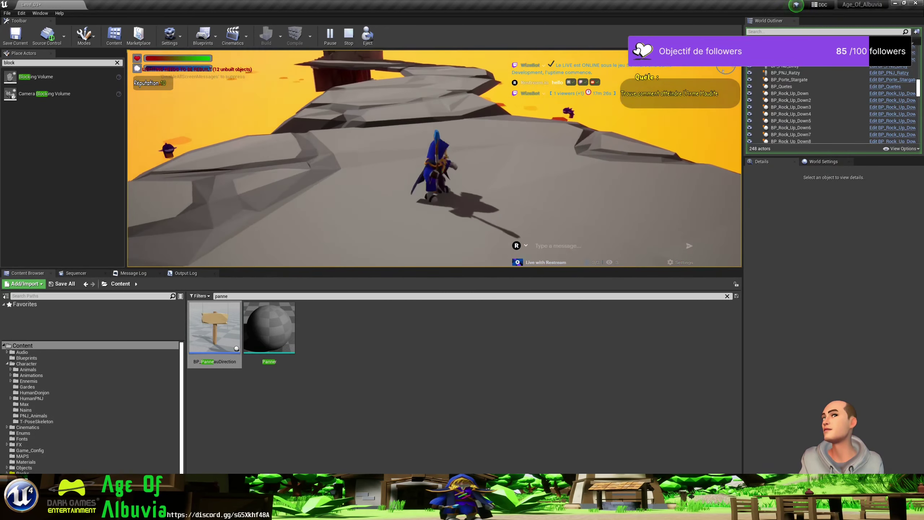
pyautogui.press('w')
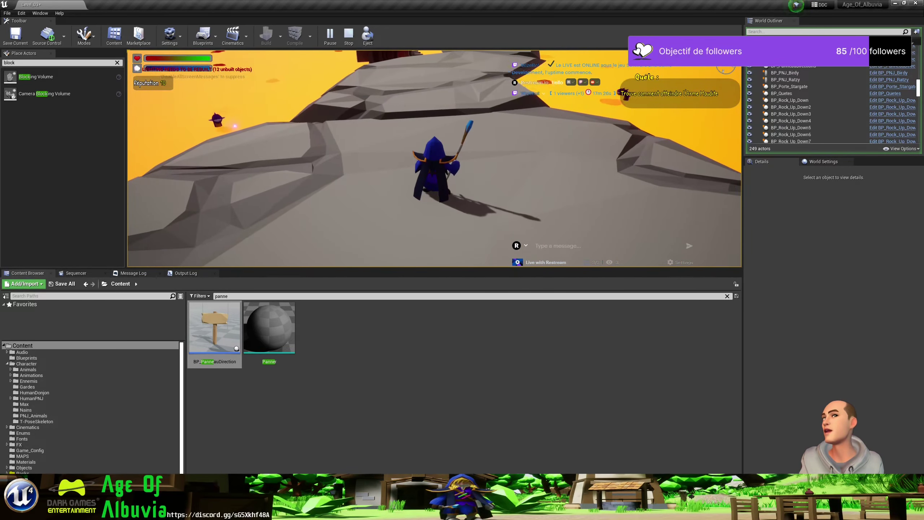
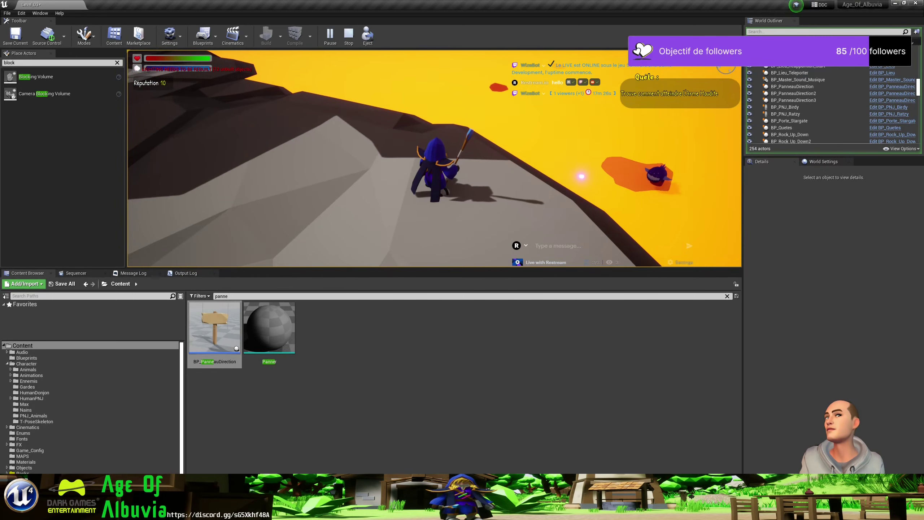
# Walk the character further along the rocky path, then stop the test and pull the view back over the path.
pyautogui.press('w')
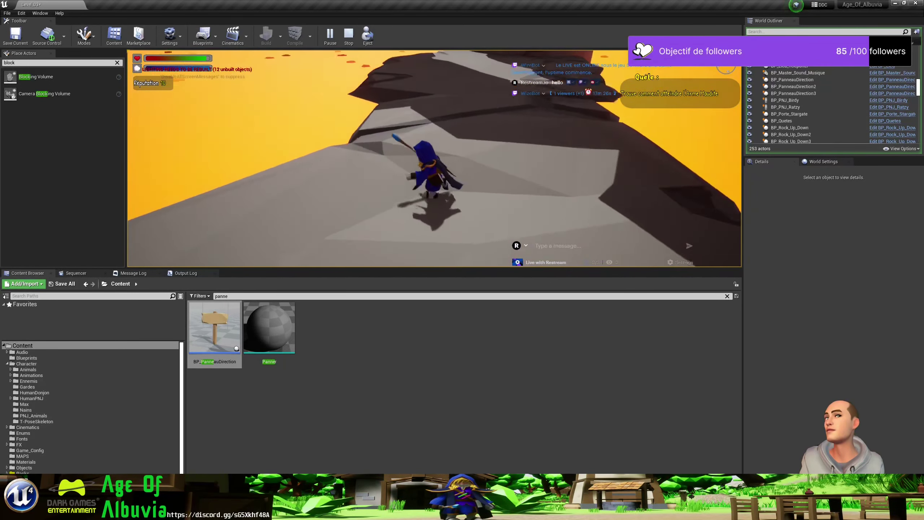
pyautogui.press('w')
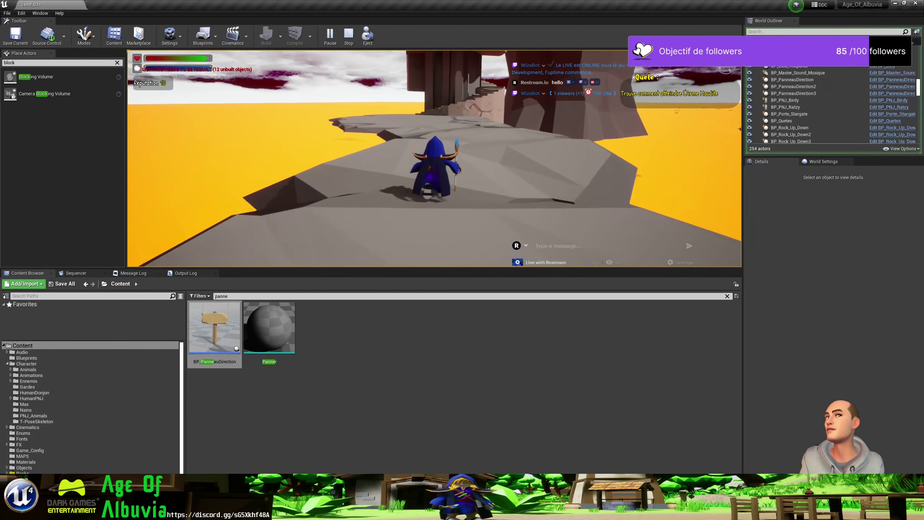
pyautogui.press('w')
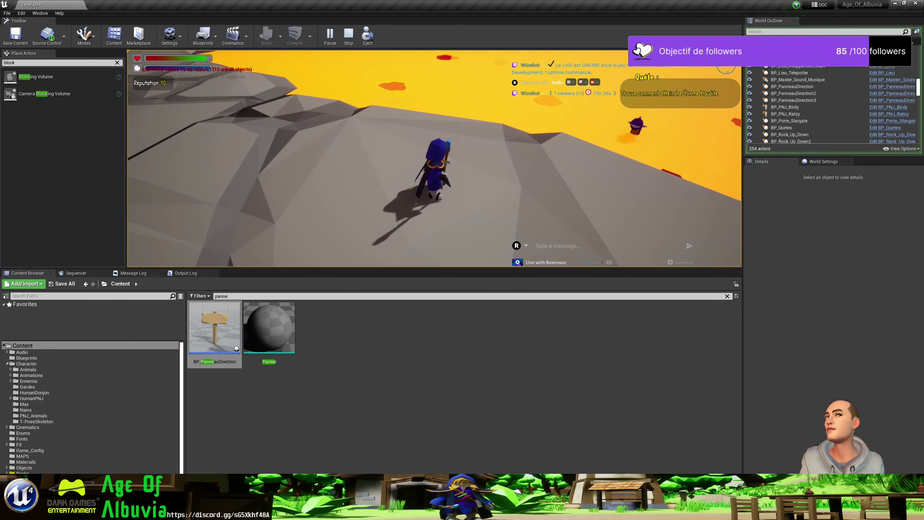
pyautogui.press('Escape')
pyautogui.moveTo(410, 129)
pyautogui.mouseDown(button='right')
pyautogui.moveTo(348, 133)
pyautogui.moveTo(393, 121)
pyautogui.moveTo(388, 94)
pyautogui.mouseUp(button='right')
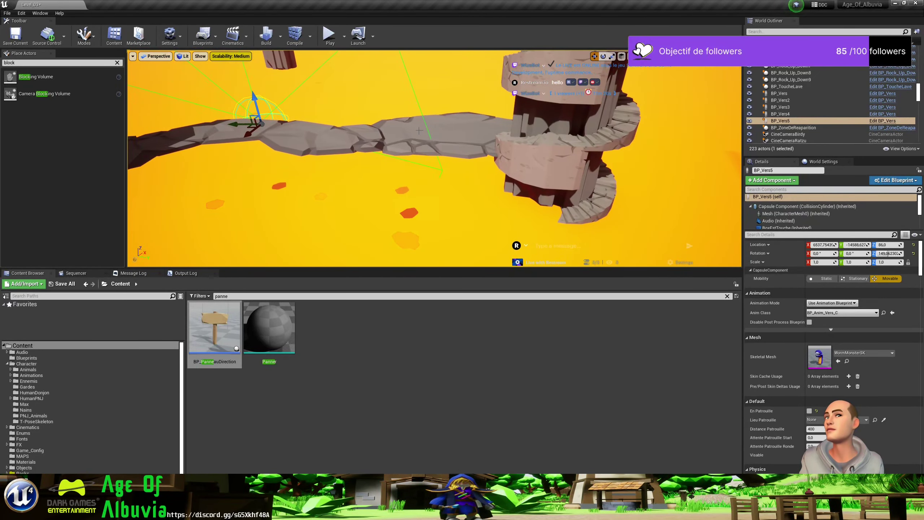
# Select the SM_Env_Rock_Flat slabs near the tower and drag them down together on Z.
pyautogui.click(431, 141)
pyautogui.keyDown('ctrl'); pyautogui.click(330, 138); pyautogui.keyUp('ctrl')
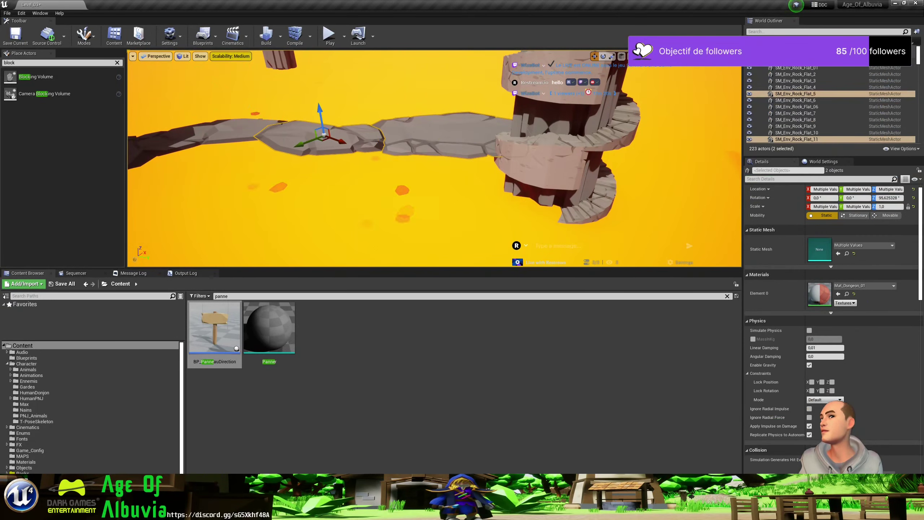
pyautogui.moveTo(423, 132); pyautogui.dragTo(423, 132, button='right')
pyautogui.moveTo(402, 164); pyautogui.dragTo(396, 182, button='right')
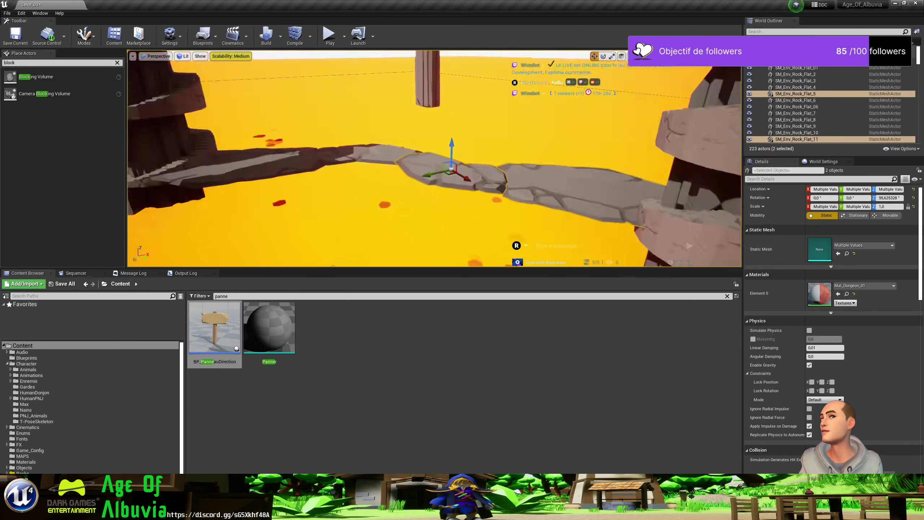
pyautogui.keyDown('ctrl'); pyautogui.click(329, 163); pyautogui.keyUp('ctrl')
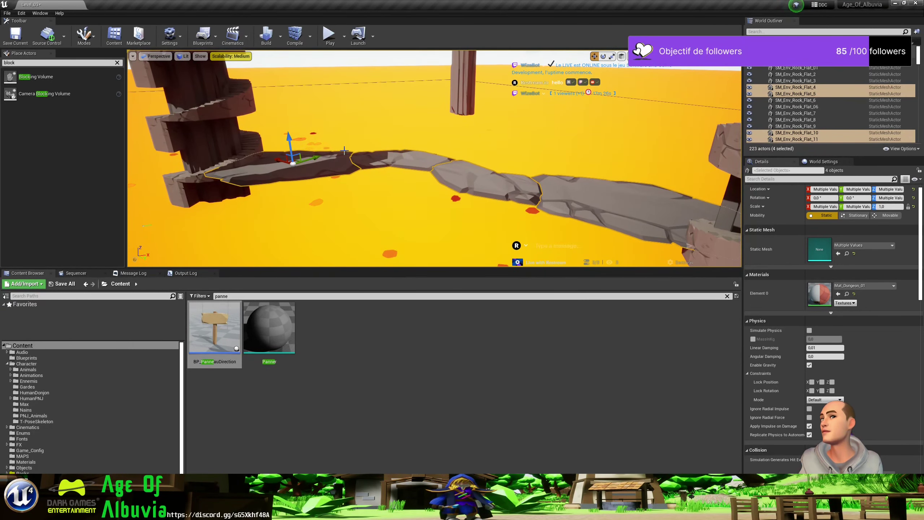
pyautogui.moveTo(290, 135); pyautogui.dragTo(295, 168)
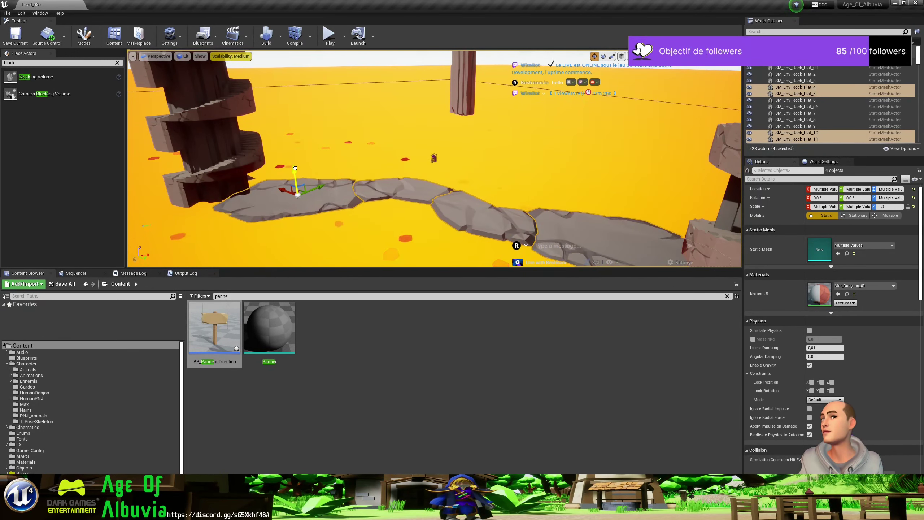
pyautogui.moveTo(304, 176)
pyautogui.mouseDown(button='right')
pyautogui.moveTo(313, 171)
pyautogui.moveTo(284, 172)
pyautogui.mouseUp(button='right')
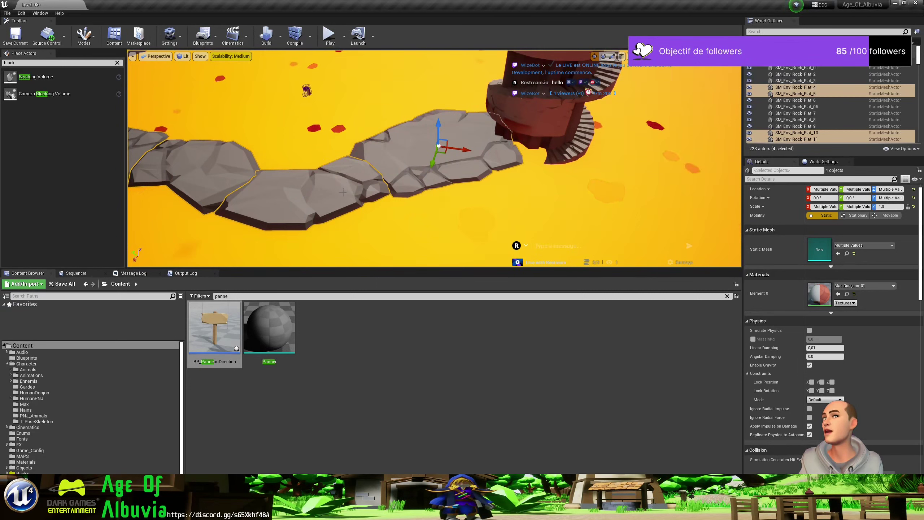
# Alt-drag SM_Env_Rock_Flat_10 twice to make two copies along the path toward the tower.
pyautogui.click(331, 193)
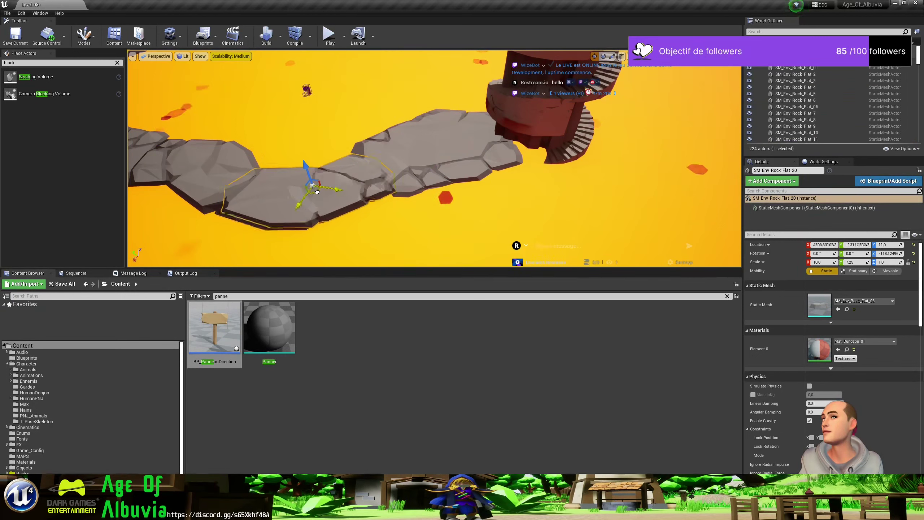
pyautogui.moveTo(317, 192); pyautogui.dragTo(518, 172)
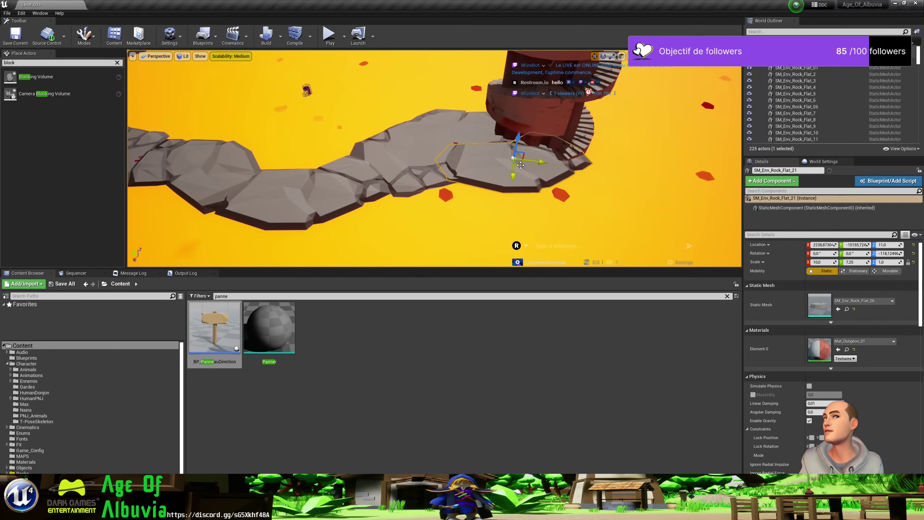
pyautogui.keyDown('shift'); pyautogui.moveTo(520, 165); pyautogui.dragTo(513, 158); pyautogui.keyUp('shift')
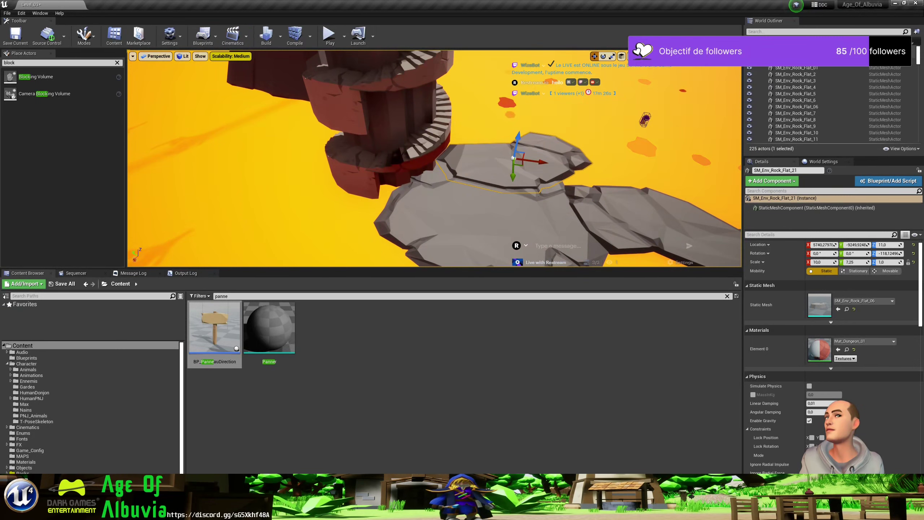
# Position the new rock slab against the tower base so the walkway meets the stair.
pyautogui.moveTo(513, 158)
pyautogui.mouseDown(button='right')
pyautogui.moveTo(552, 158)
pyautogui.moveTo(573, 133)
pyautogui.moveTo(584, 208)
pyautogui.moveTo(573, 207)
pyautogui.mouseUp(button='right')
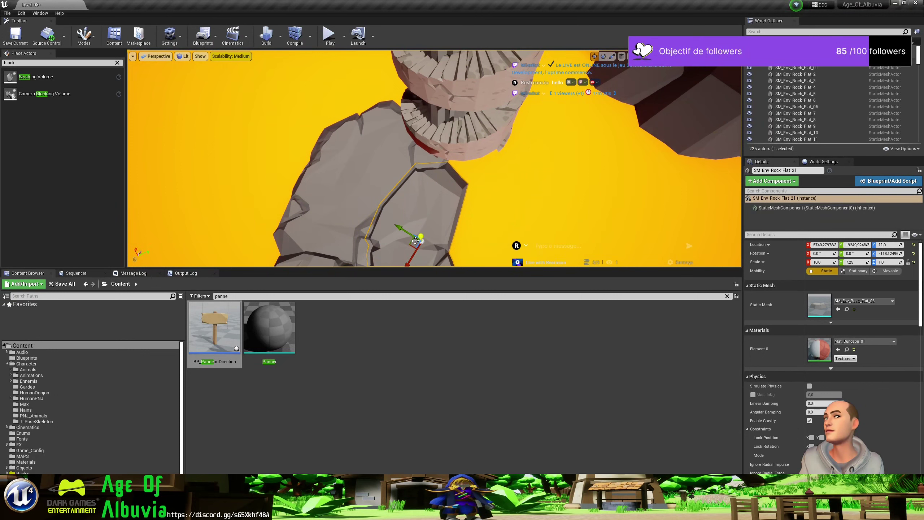
pyautogui.moveTo(441, 232)
pyautogui.mouseDown()
pyautogui.moveTo(440, 250)
pyautogui.moveTo(483, 230)
pyautogui.mouseUp()
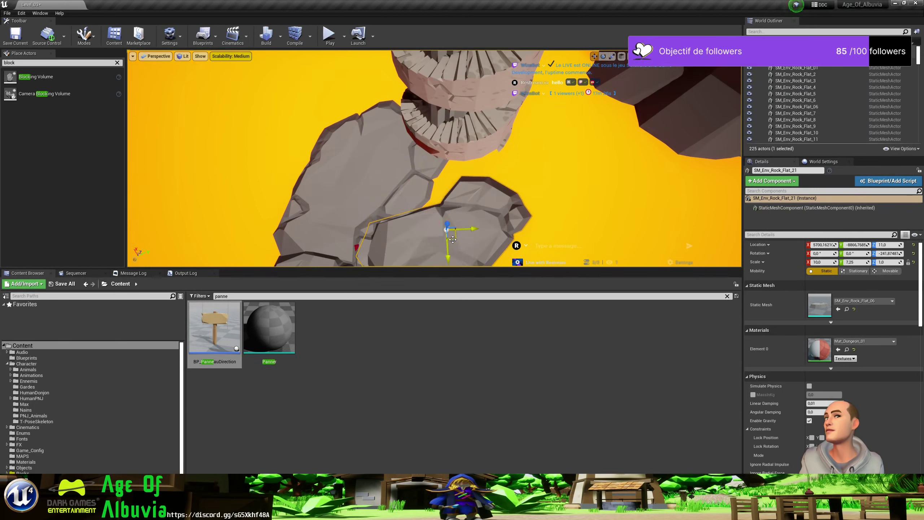
pyautogui.moveTo(452, 239); pyautogui.dragTo(452, 186)
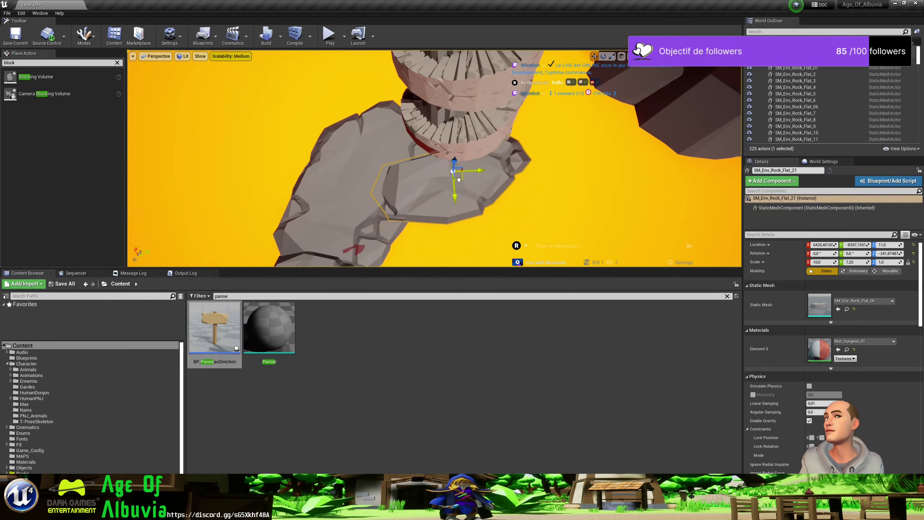
pyautogui.moveTo(493, 207)
pyautogui.mouseDown(button='right')
pyautogui.moveTo(495, 191)
pyautogui.moveTo(477, 180)
pyautogui.mouseUp(button='right')
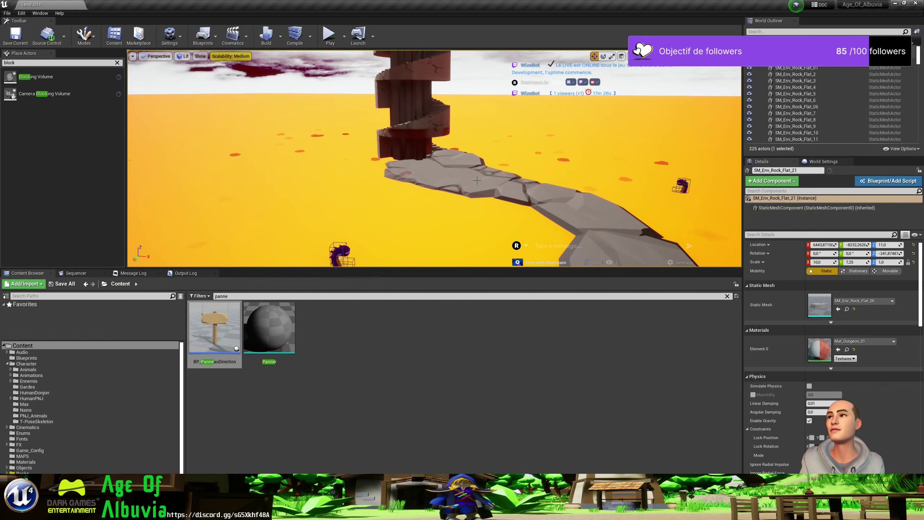
# Start a test play and walk the hooded character up the tower's spiral stone stairs.
pyautogui.click(330, 40)
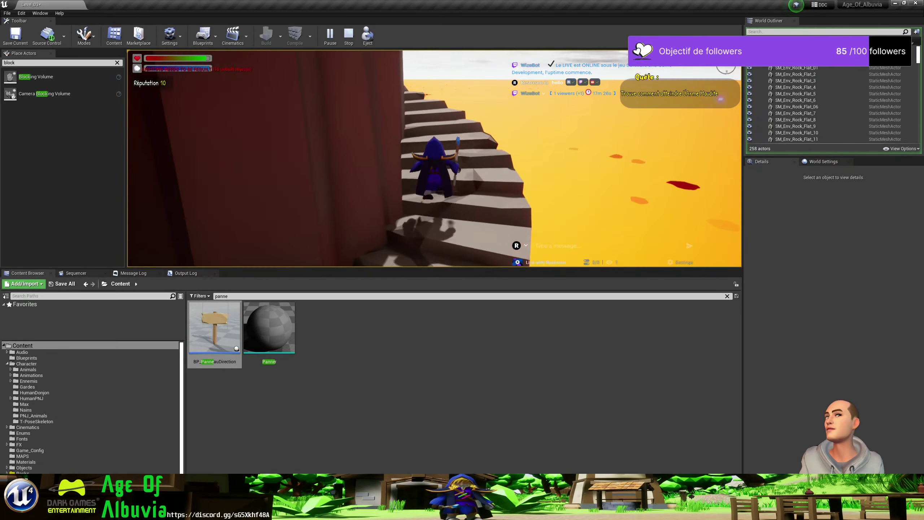
pyautogui.press('w')
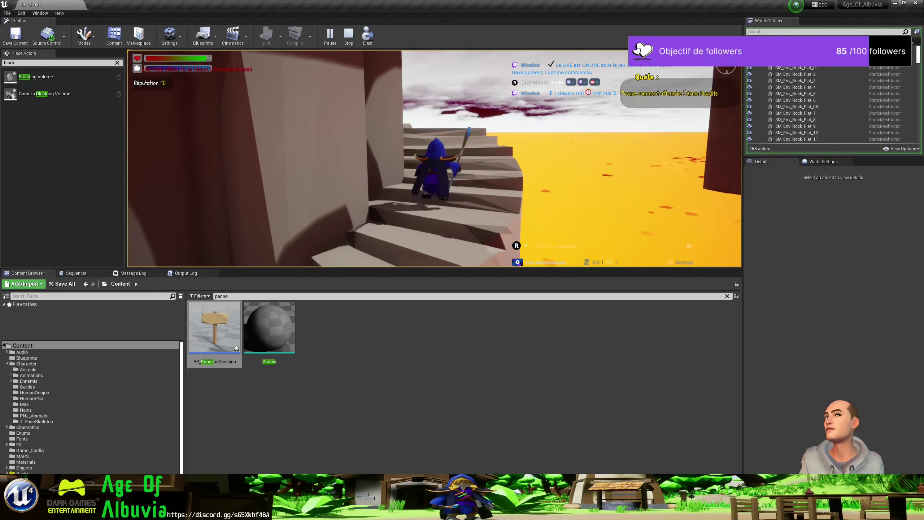
pyautogui.press('w')
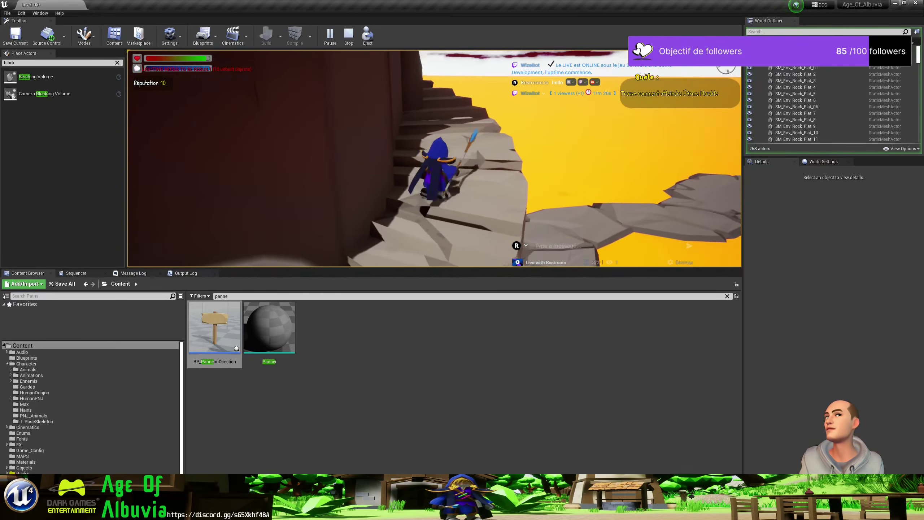
pyautogui.press('w')
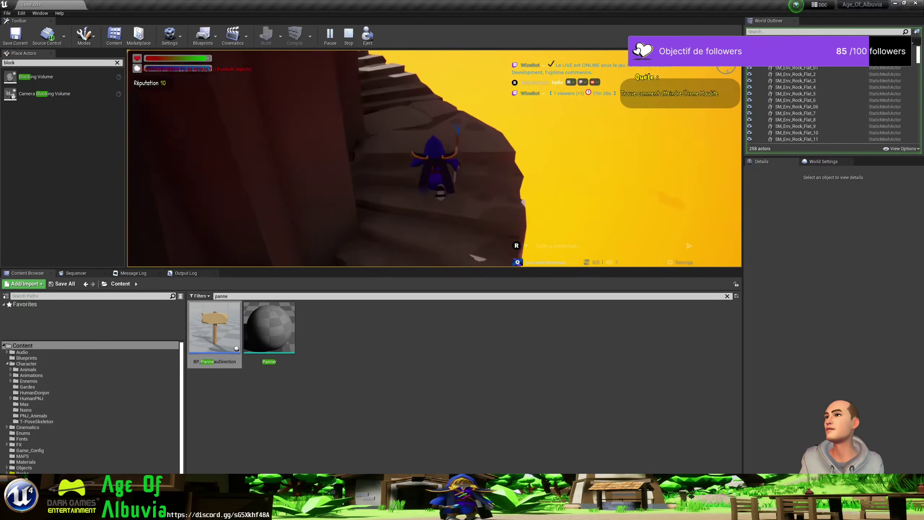
pyautogui.press('w')
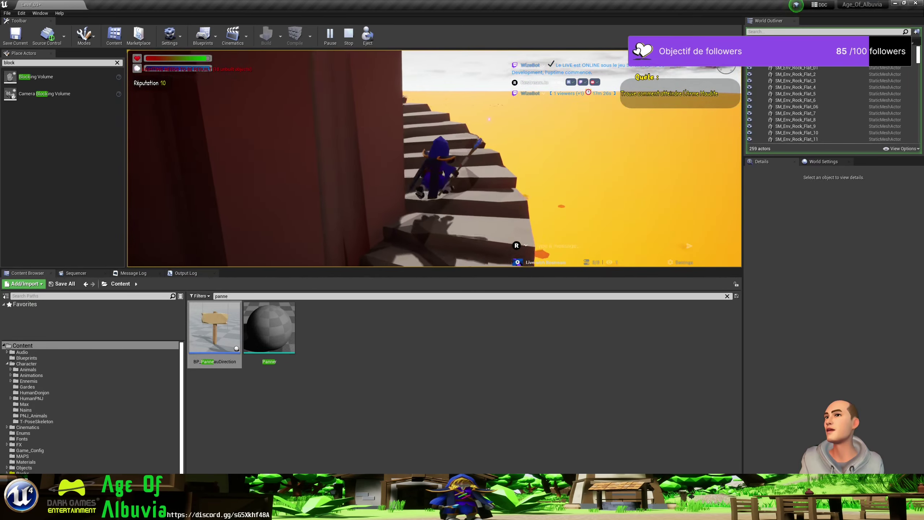
pyautogui.press('w')
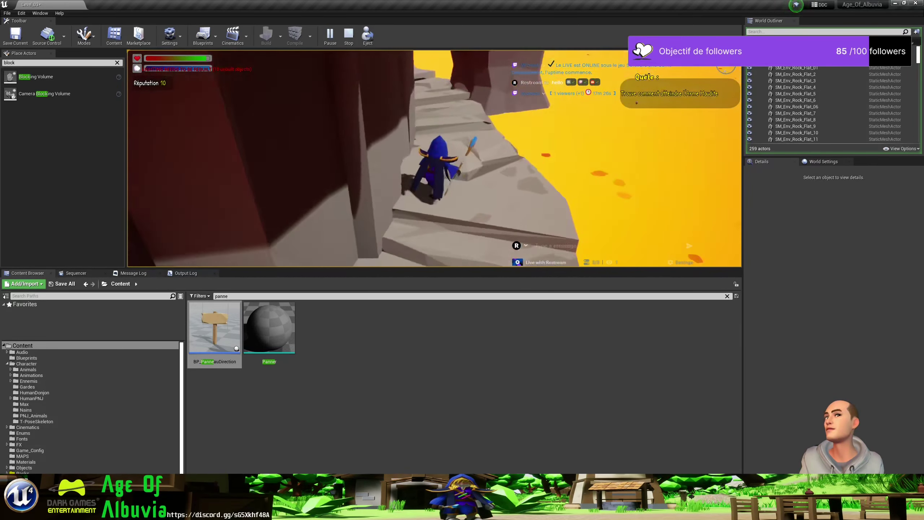
pyautogui.press('w')
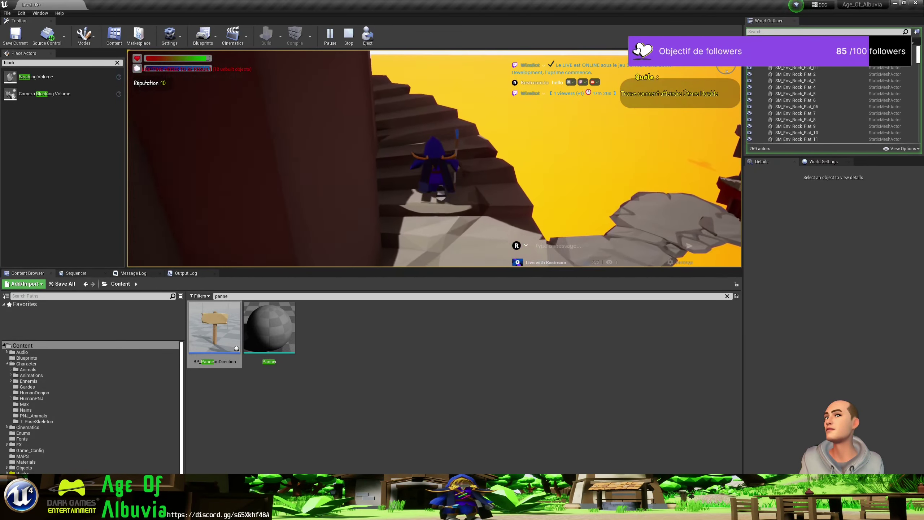
# Keep climbing the spiral stairs until the character reaches the top.
pyautogui.press('w')
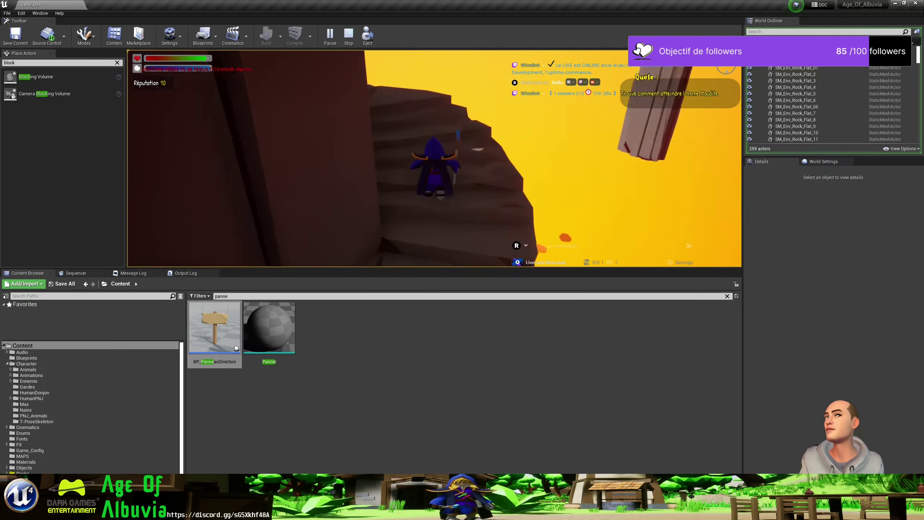
pyautogui.press('w')
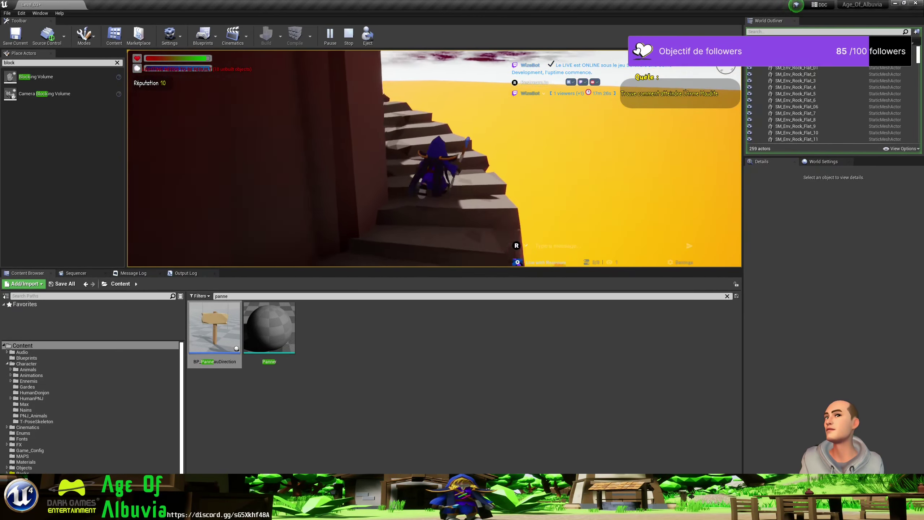
pyautogui.press('w')
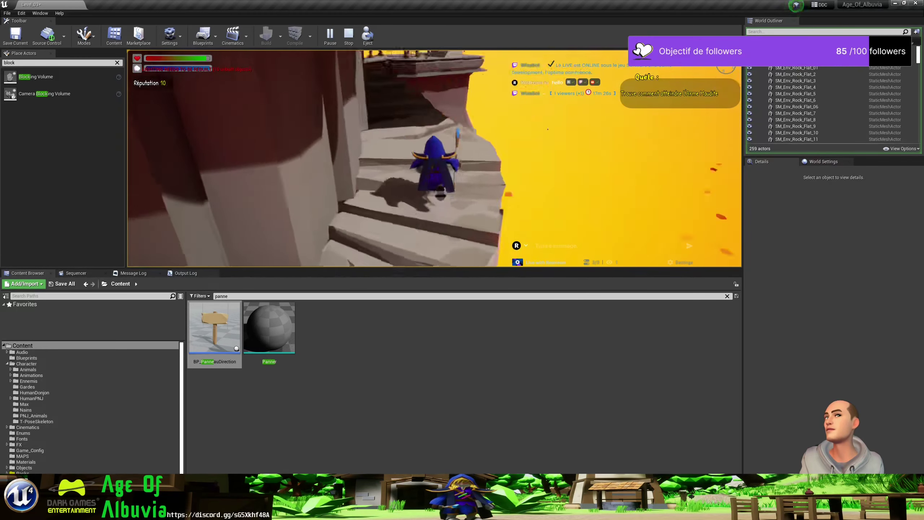
pyautogui.press('w')
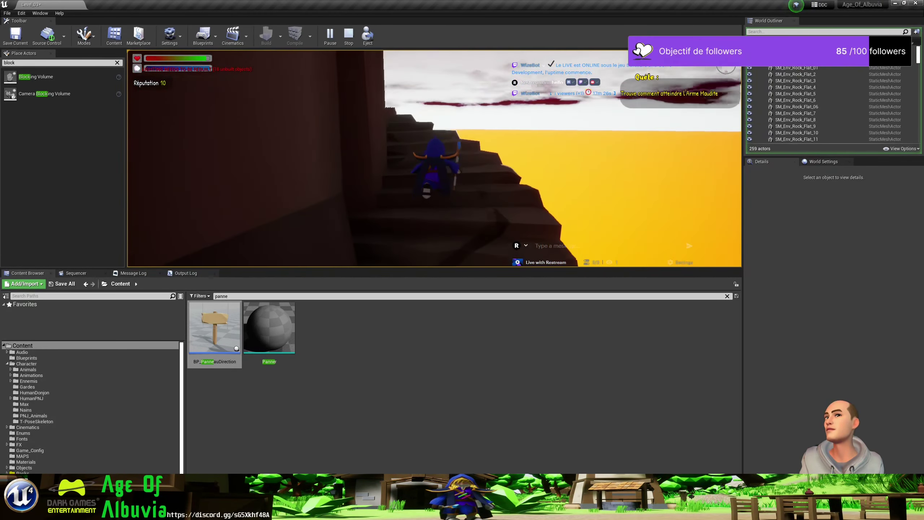
pyautogui.press('w')
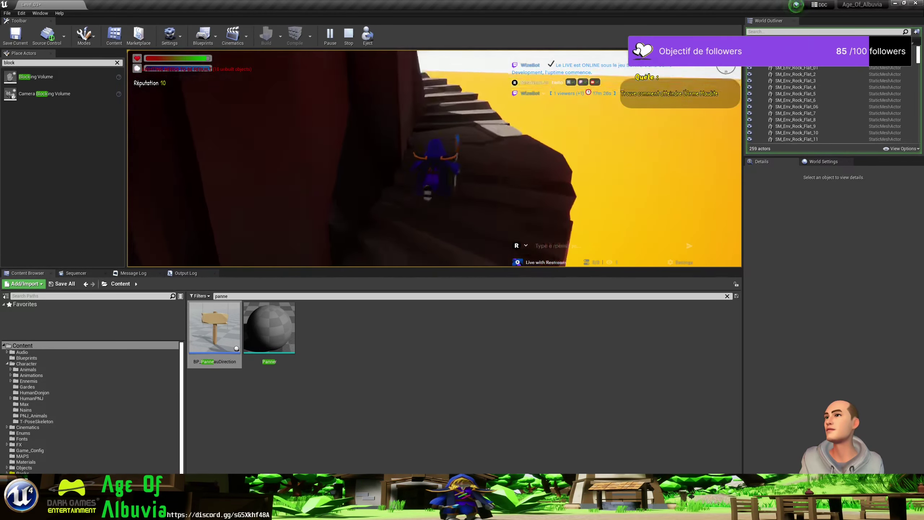
pyautogui.press('w')
pyautogui.press('w')
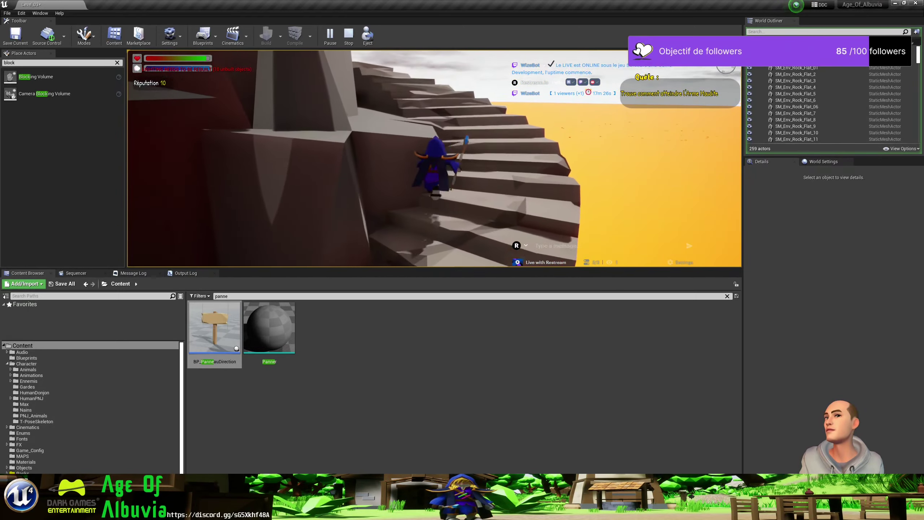
# Walk across the plateau and ridge, up the wooden stairs, over the bridge onto the grey rocks.
pyautogui.press('w')
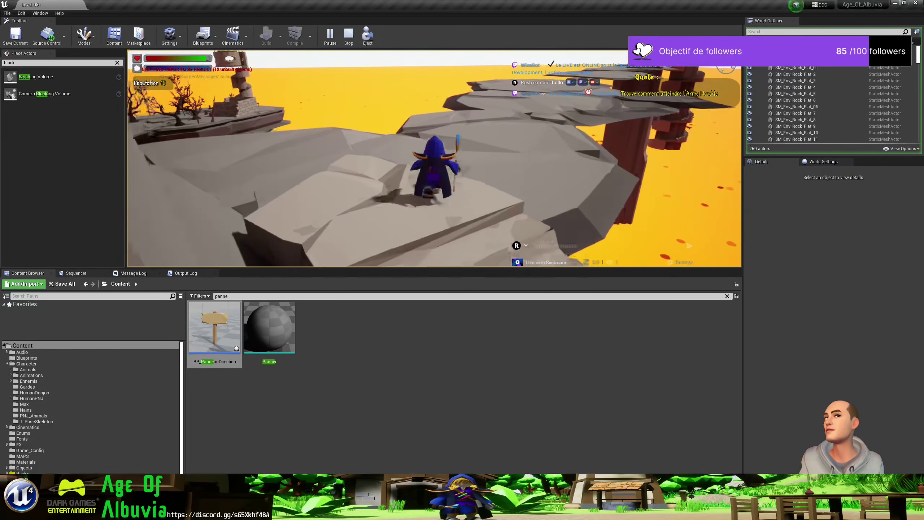
pyautogui.press('w')
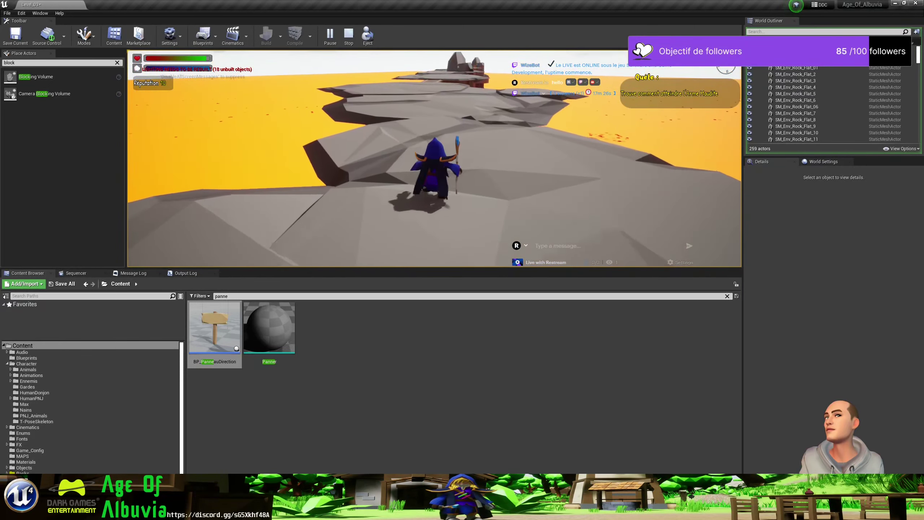
pyautogui.press('w')
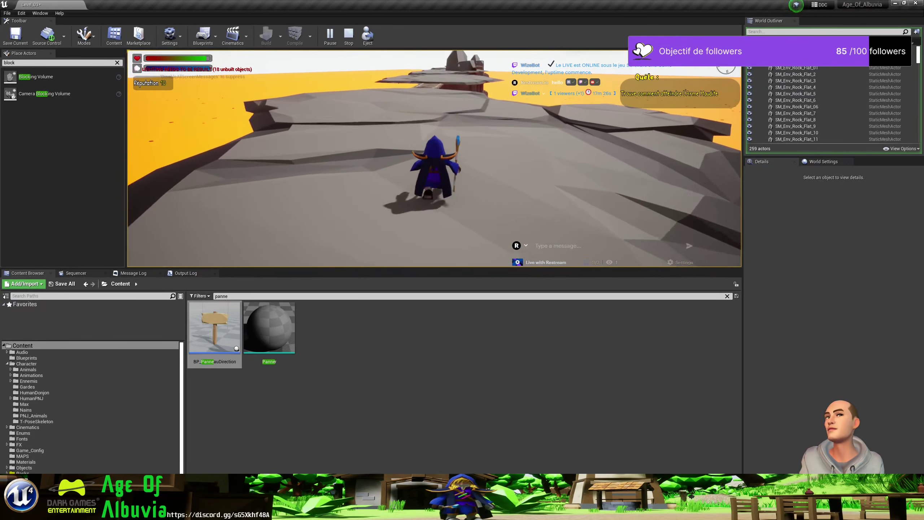
pyautogui.press('w')
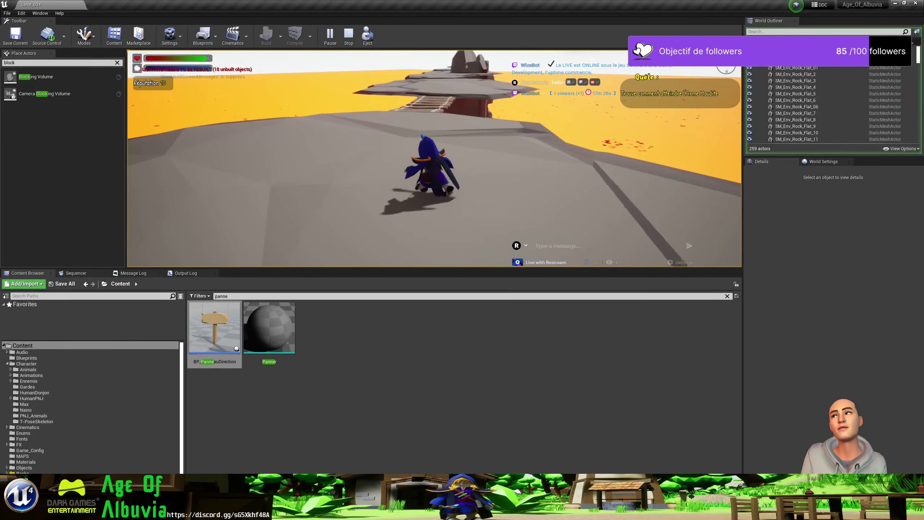
pyautogui.press('w')
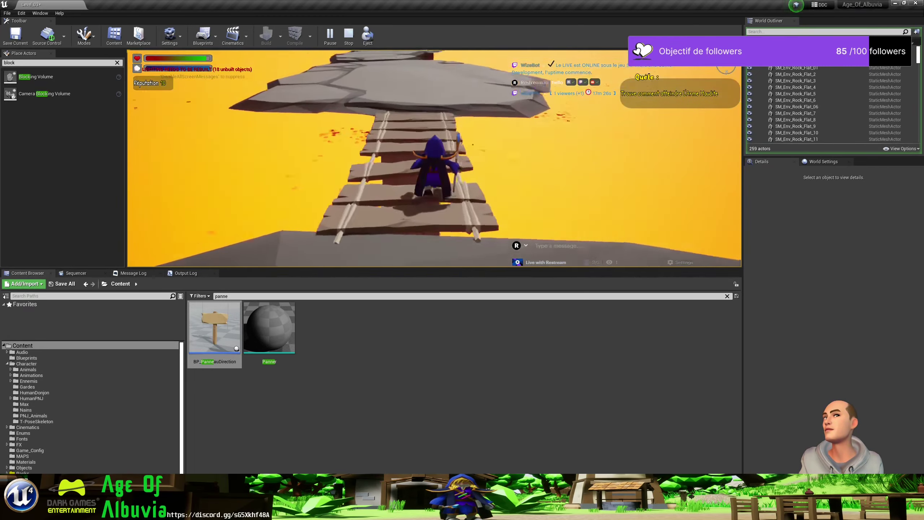
pyautogui.press('w')
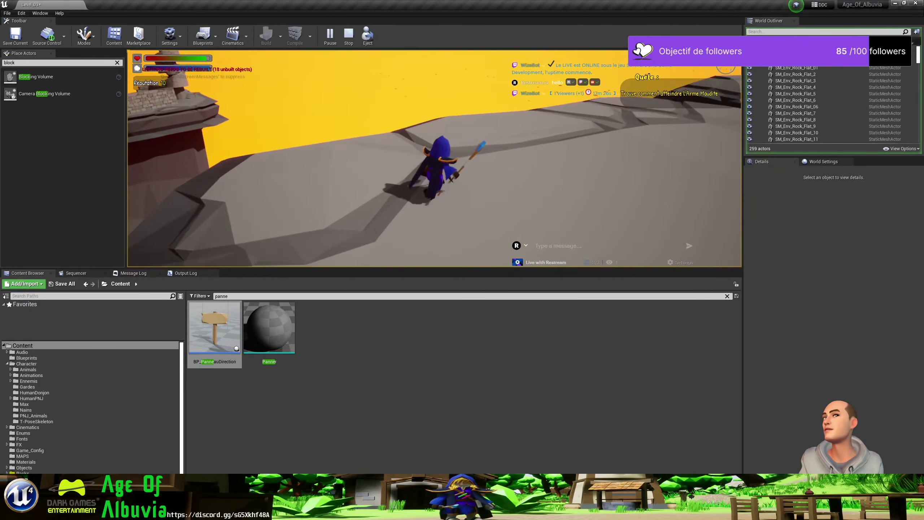
pyautogui.press('w')
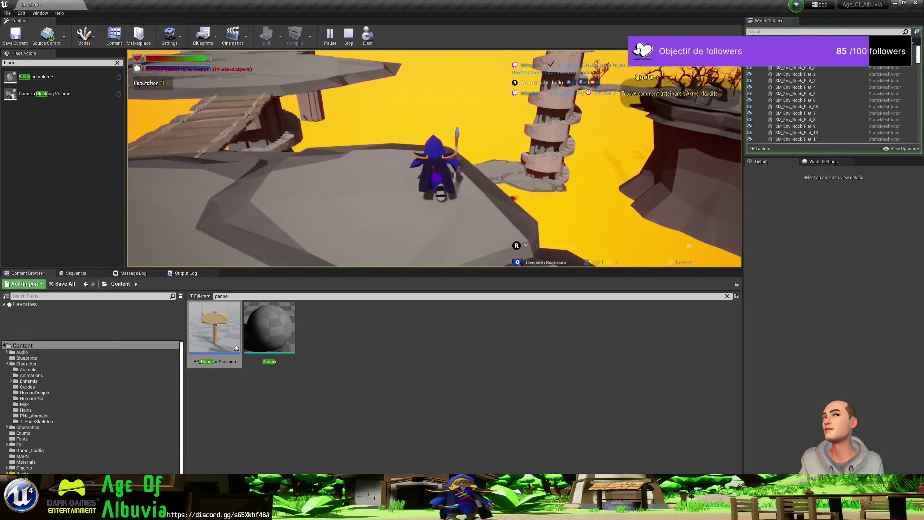
pyautogui.press('w')
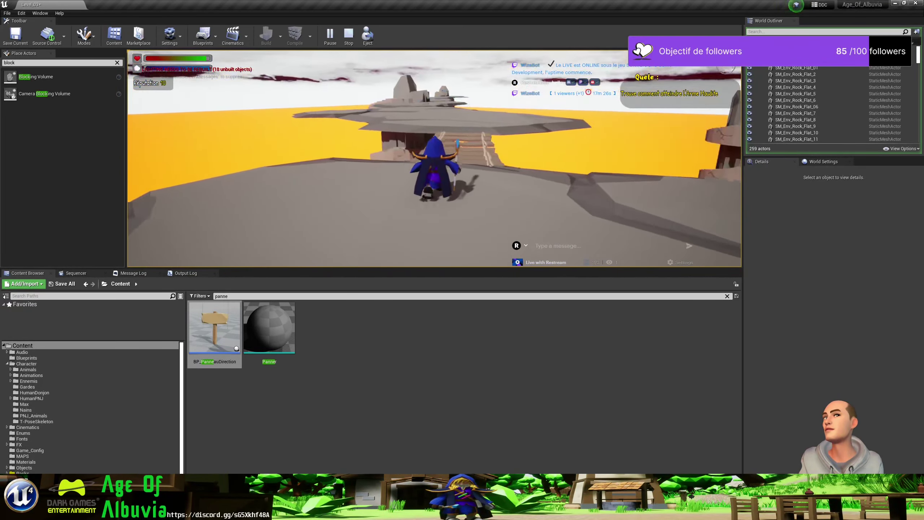
pyautogui.press('w')
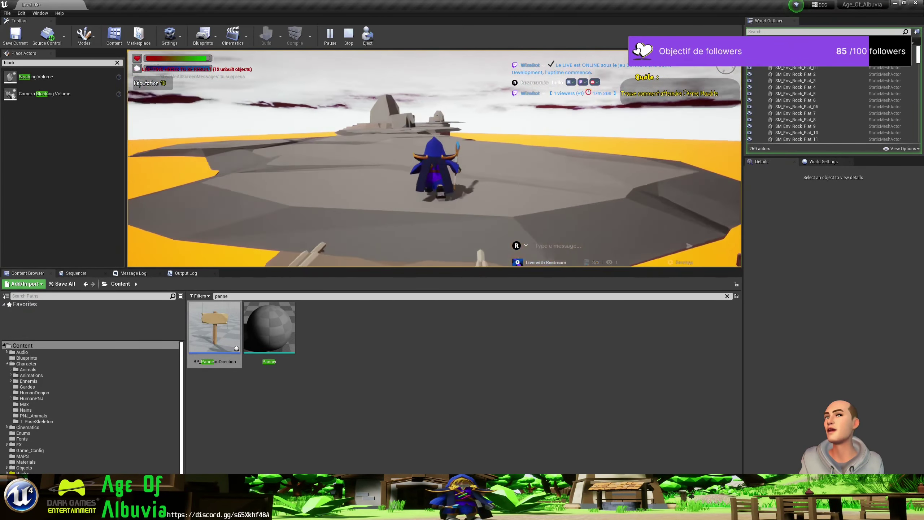
pyautogui.press('w')
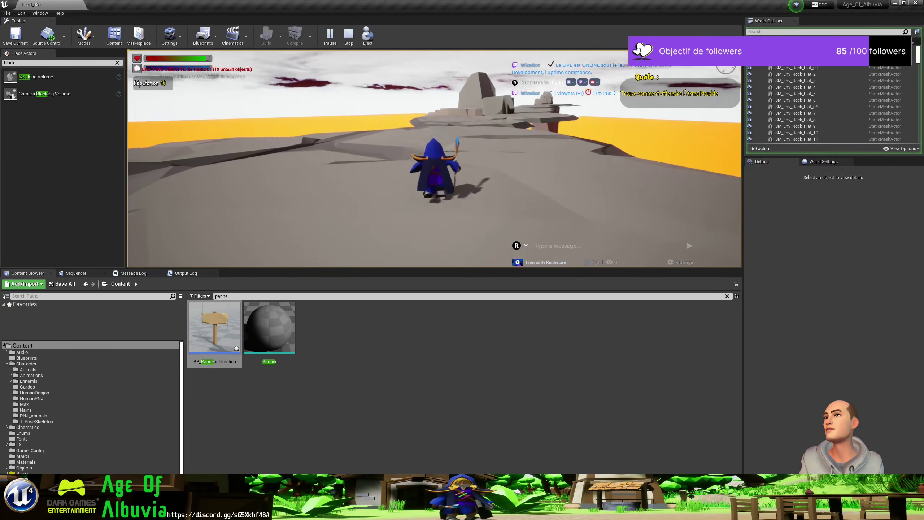
pyautogui.press('w')
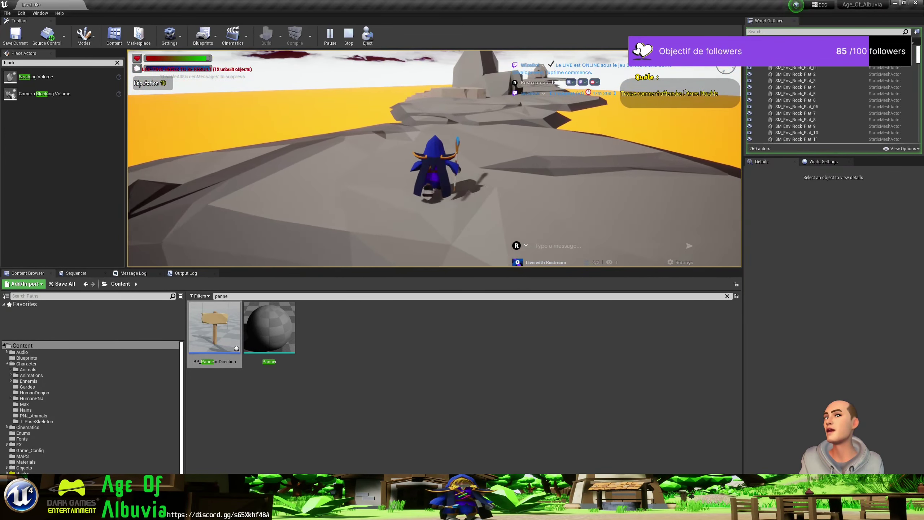
pyautogui.press('w')
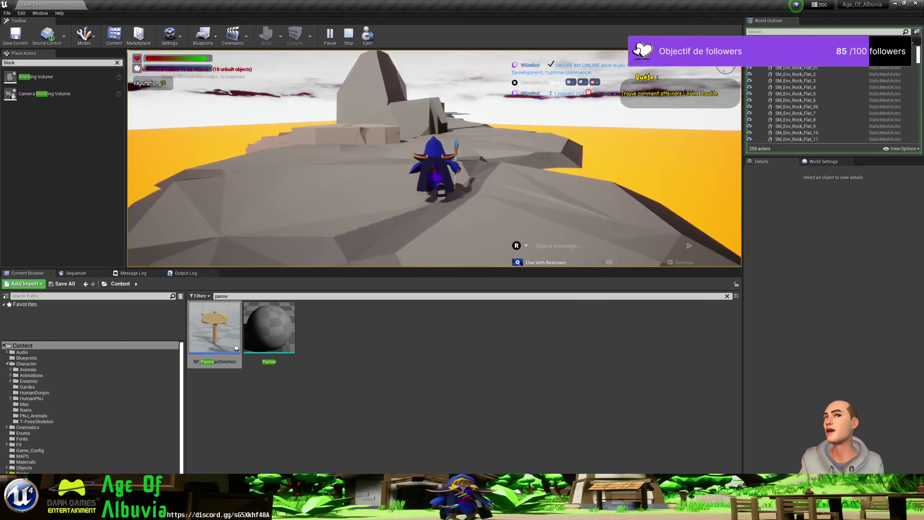
# Stop the test play, fly the view around the spiral-stair tower, and clear the 'panne' asset search.
pyautogui.press('Escape')
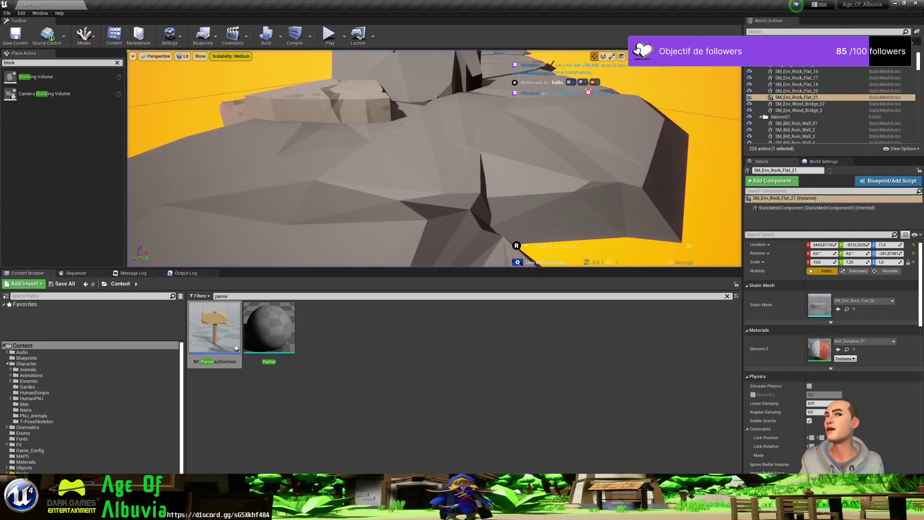
pyautogui.moveTo(432, 157); pyautogui.dragTo(433, 157, button='right')
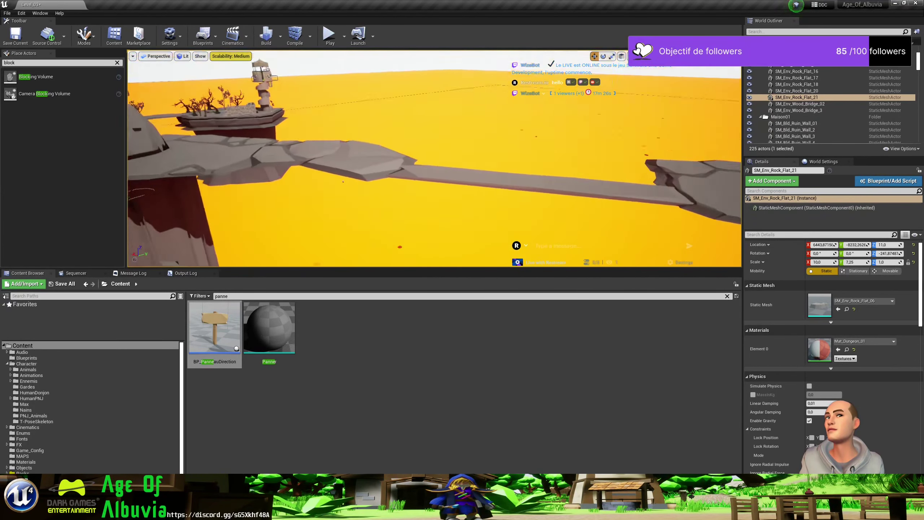
pyautogui.moveTo(357, 134); pyautogui.dragTo(357, 134, button='right')
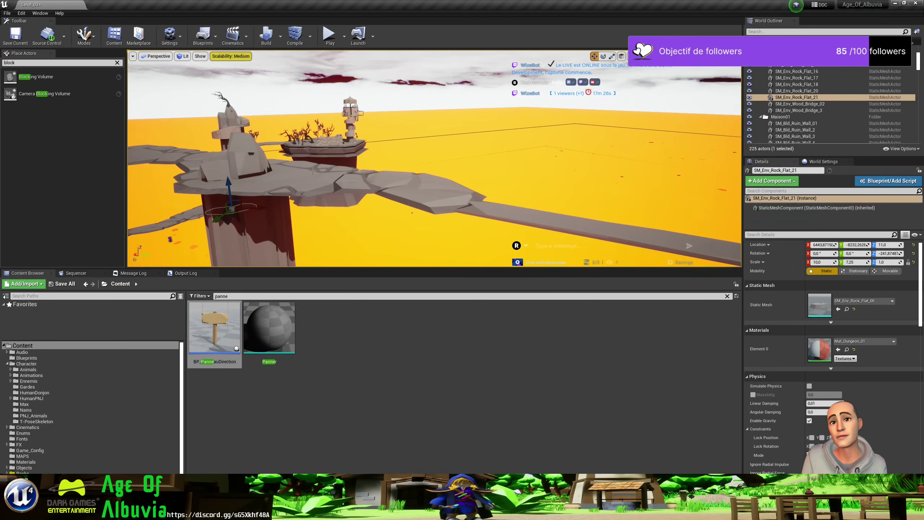
pyautogui.moveTo(411, 212); pyautogui.dragTo(411, 212, button='right')
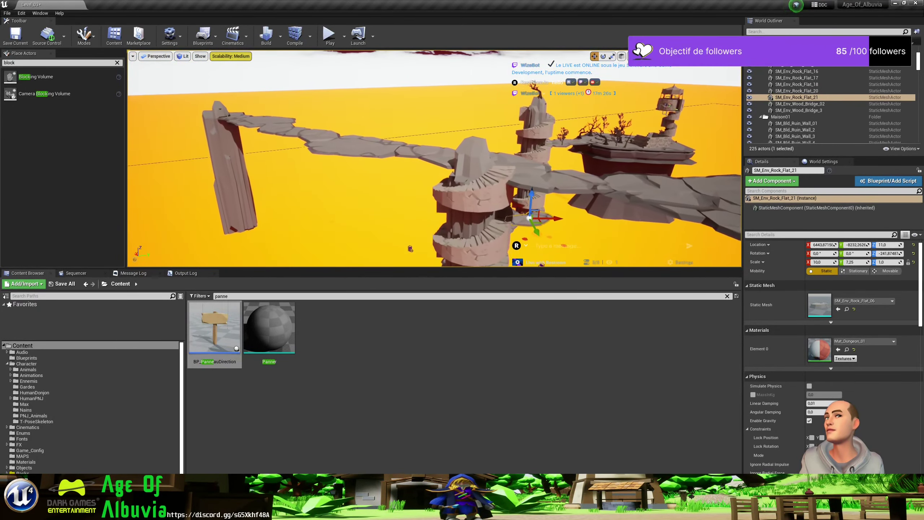
pyautogui.moveTo(410, 248); pyautogui.dragTo(495, 189, button='right')
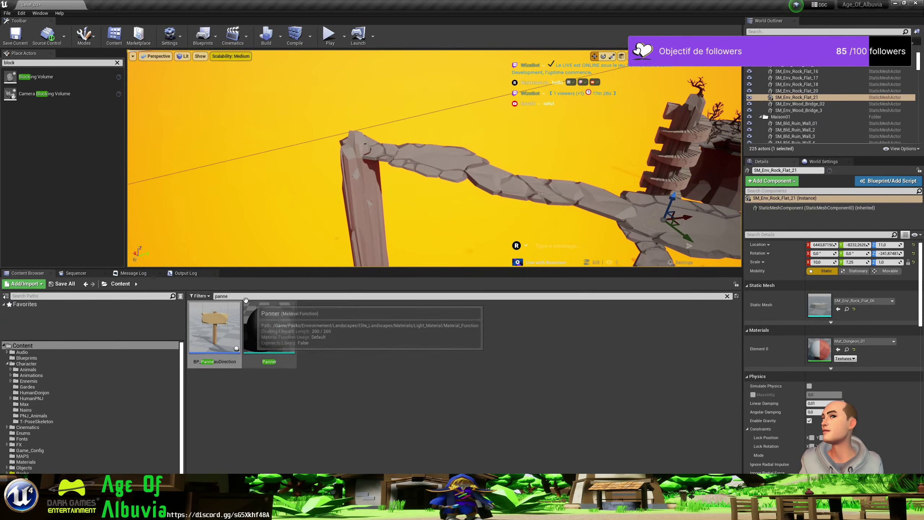
pyautogui.press('BackSpace')
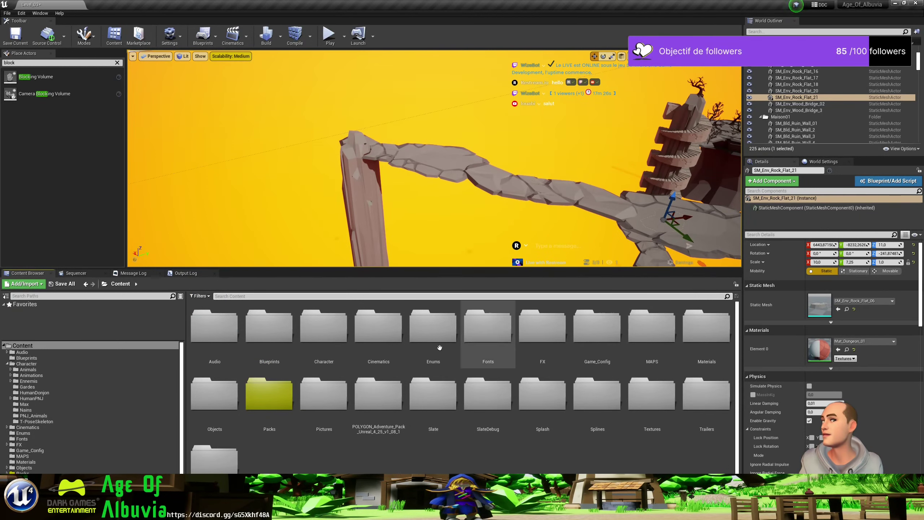
# Browse to Packs > Characters > ModularAnimalKnightsPolyart > Meshes > OneMeshCharacter to see the animal meshes.
pyautogui.doubleClick(336, 337)
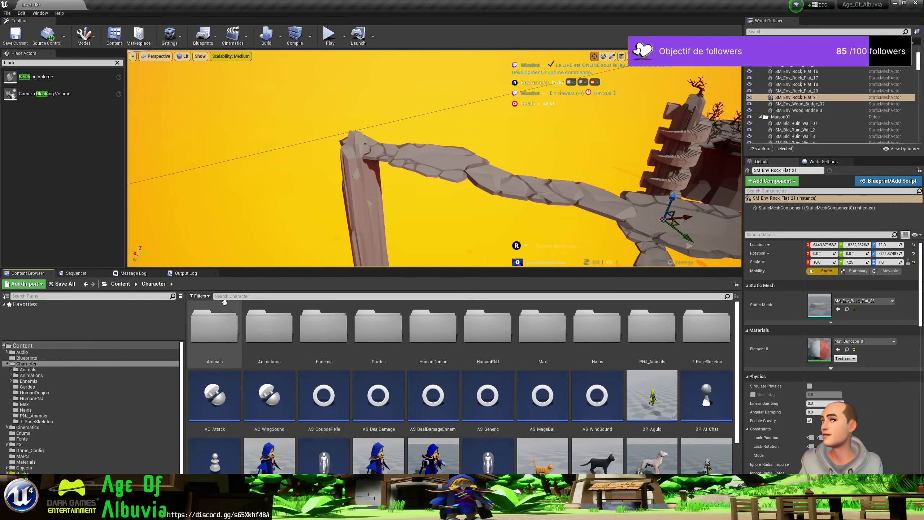
pyautogui.doubleClick(639, 329)
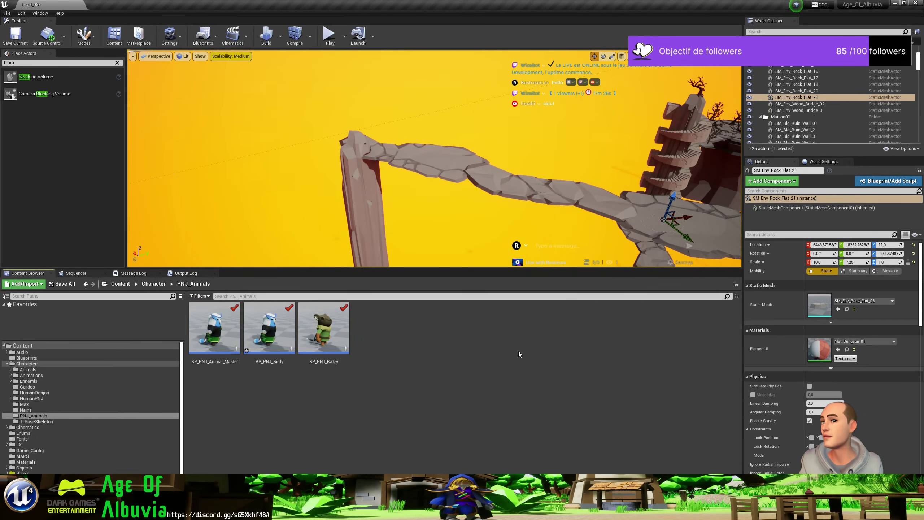
pyautogui.click(124, 284)
pyautogui.doubleClick(276, 393)
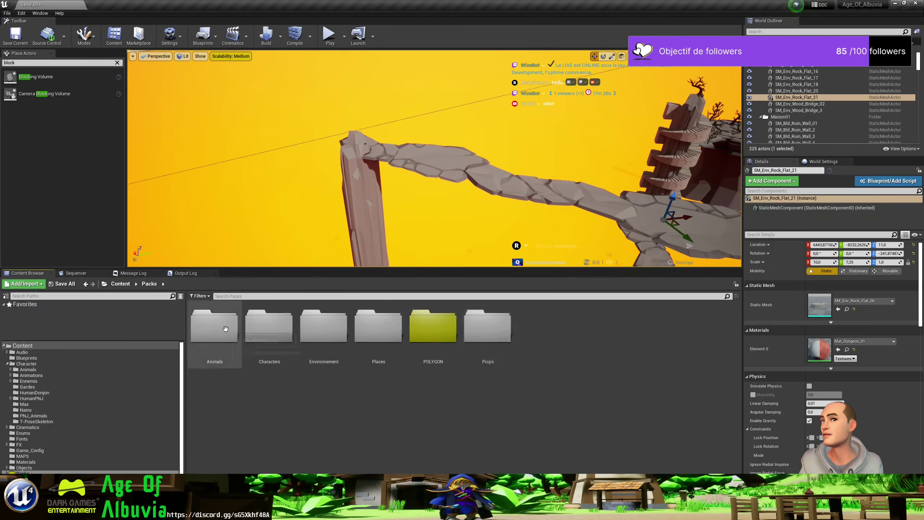
pyautogui.doubleClick(201, 335)
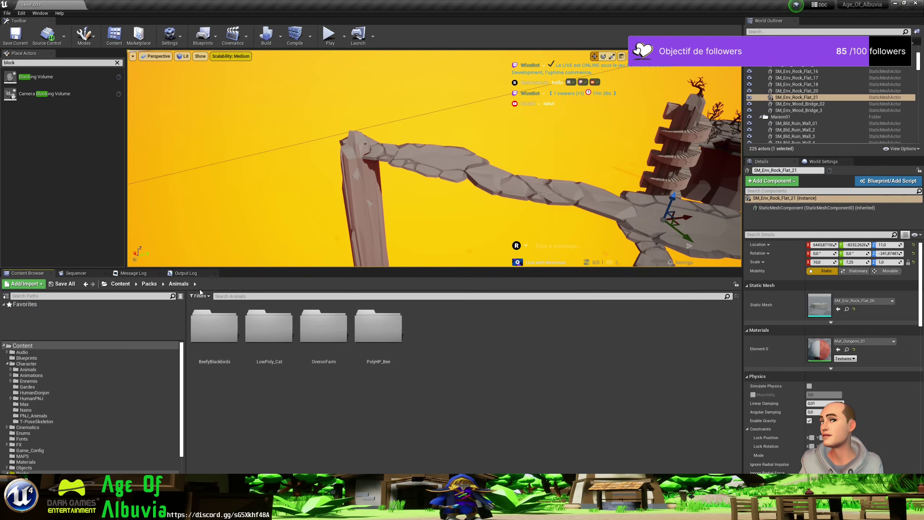
pyautogui.click(149, 284)
pyautogui.doubleClick(280, 332)
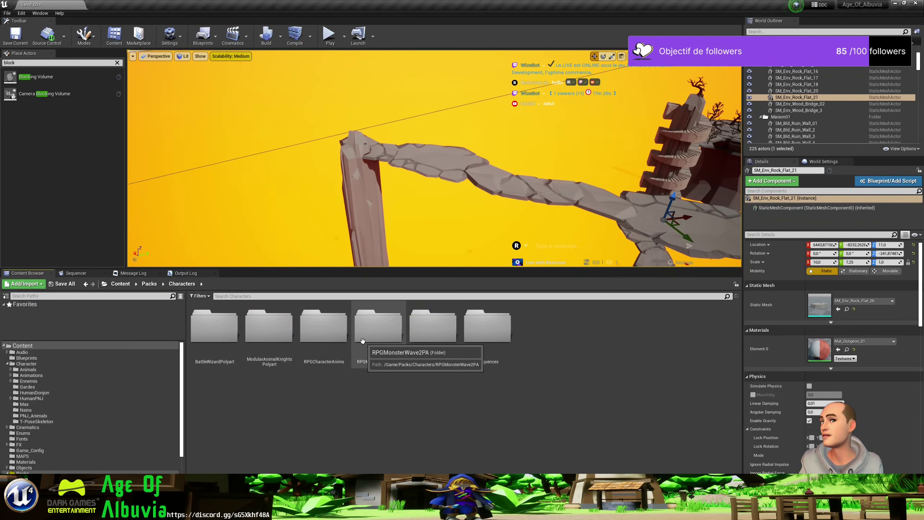
pyautogui.doubleClick(276, 337)
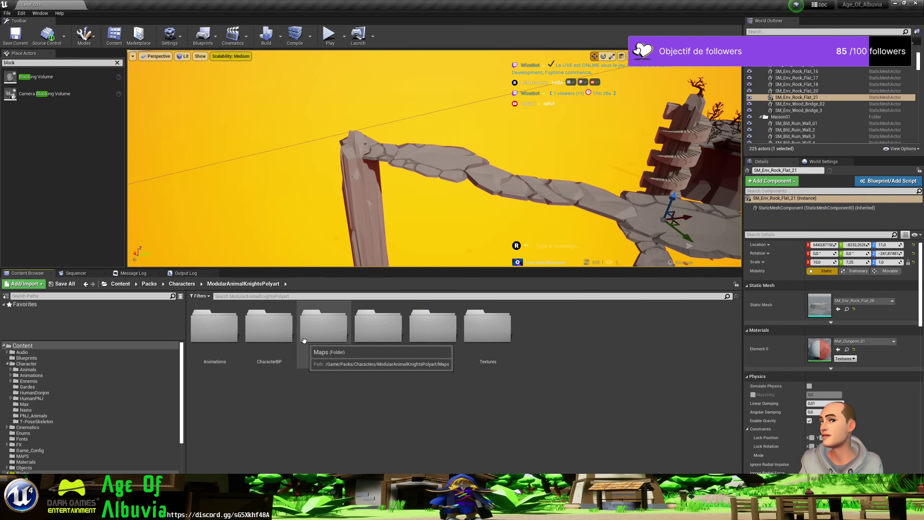
pyautogui.doubleClick(442, 321)
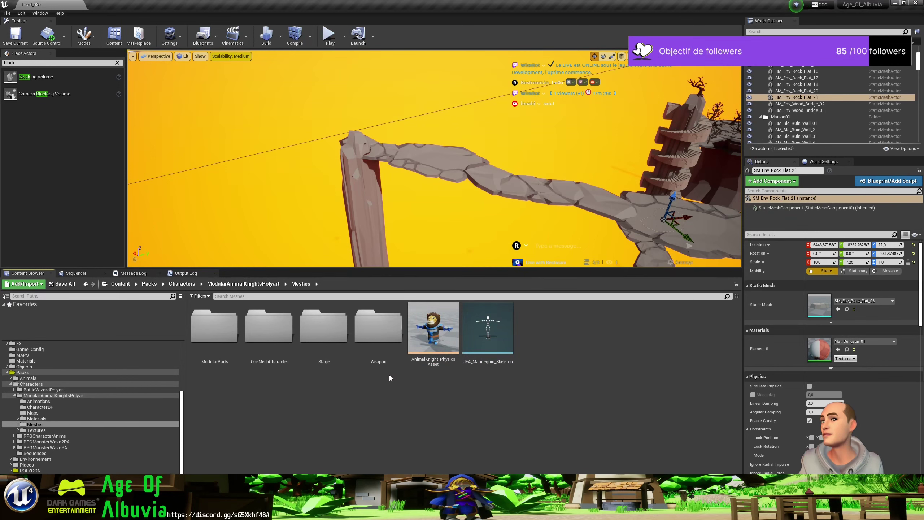
pyautogui.doubleClick(266, 334)
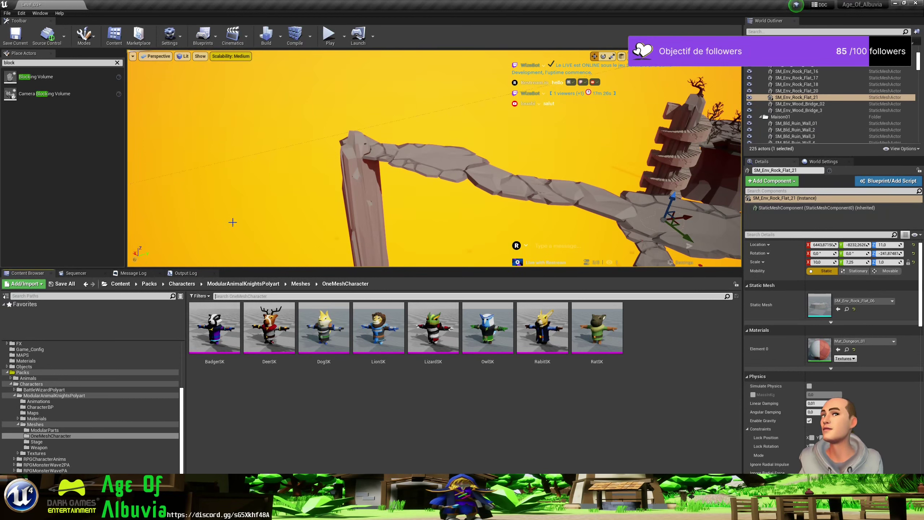
# Go back to the top-level Content and open Character > PNJ_Animals to list its three blueprints.
pyautogui.moveTo(382, 207); pyautogui.dragTo(387, 237, button='right')
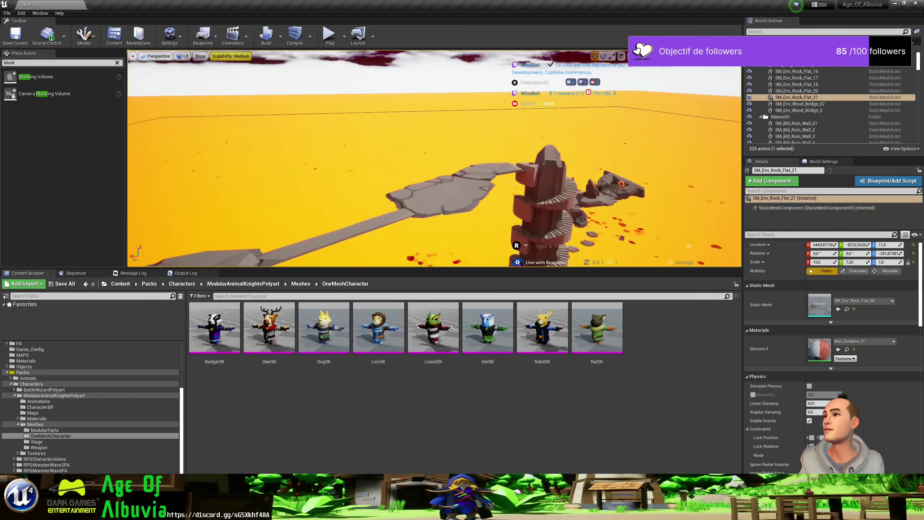
pyautogui.moveTo(394, 235); pyautogui.dragTo(394, 236, button='right')
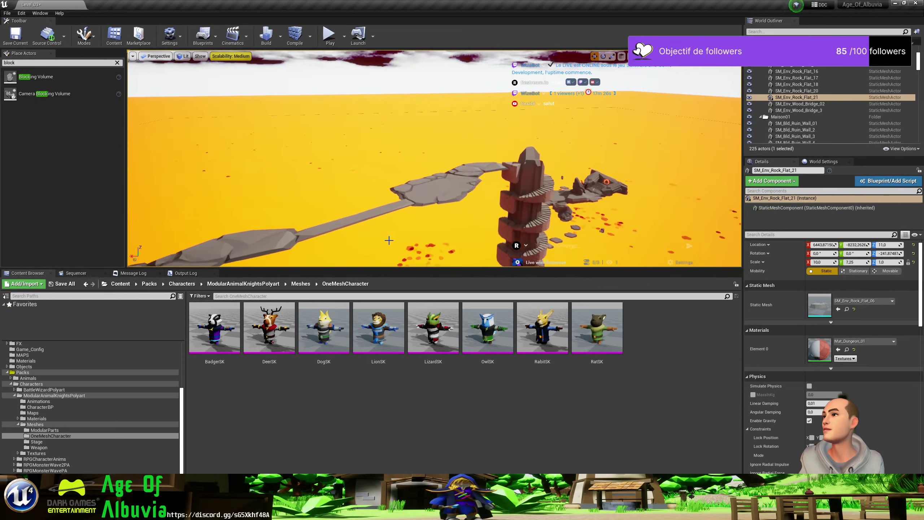
pyautogui.click(191, 288)
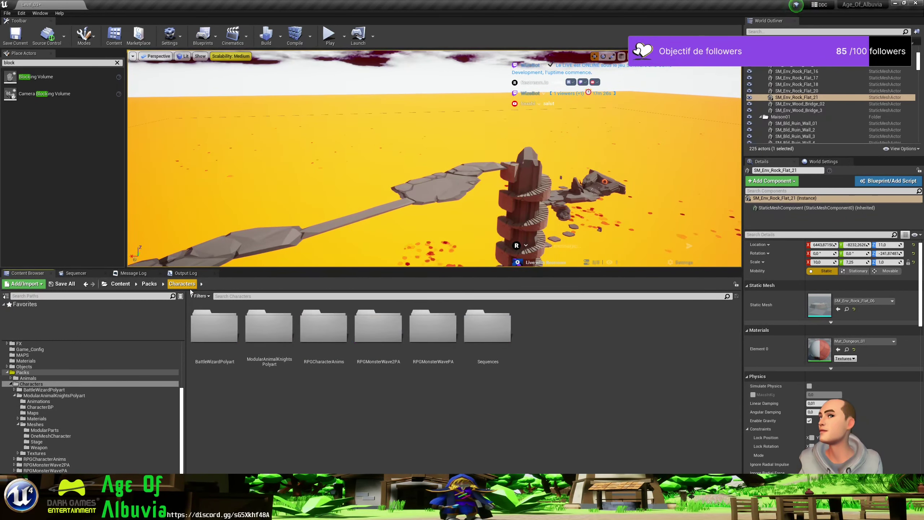
pyautogui.click(121, 284)
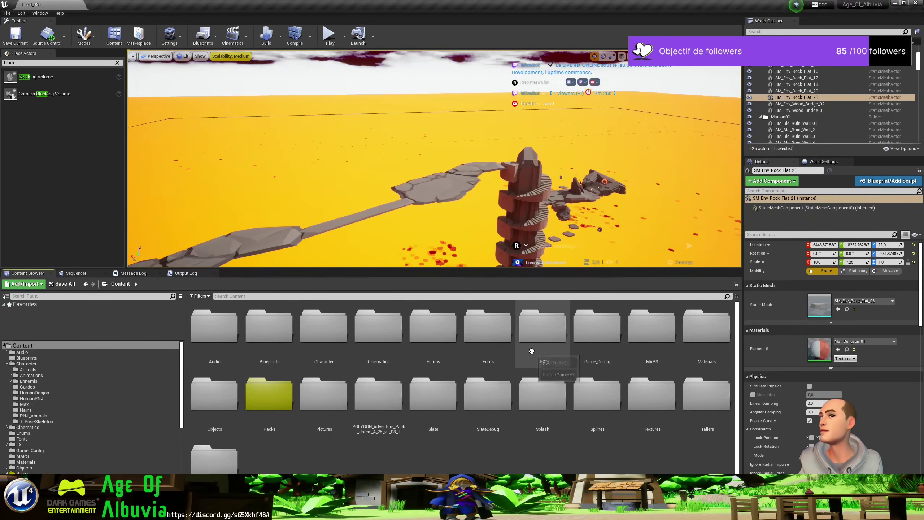
pyautogui.doubleClick(331, 338)
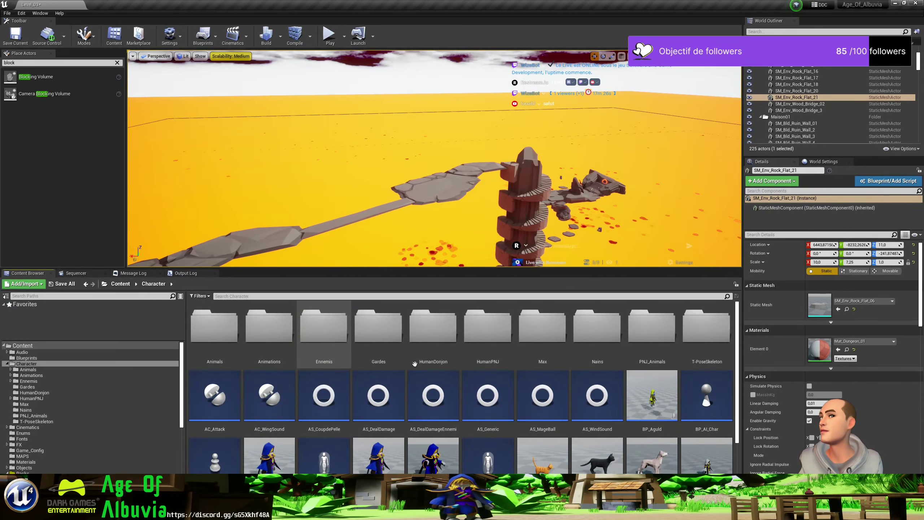
pyautogui.scroll(-2, 315, 400)
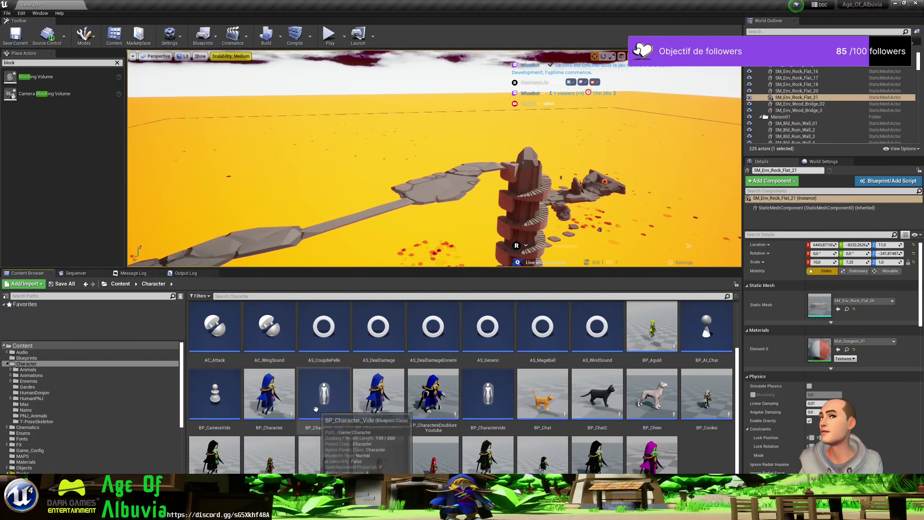
pyautogui.scroll(2, 319, 407)
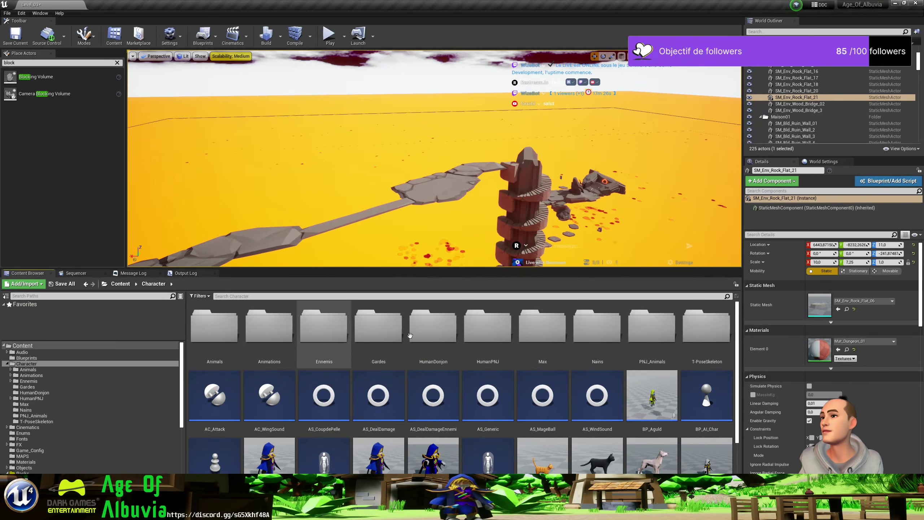
pyautogui.doubleClick(651, 327)
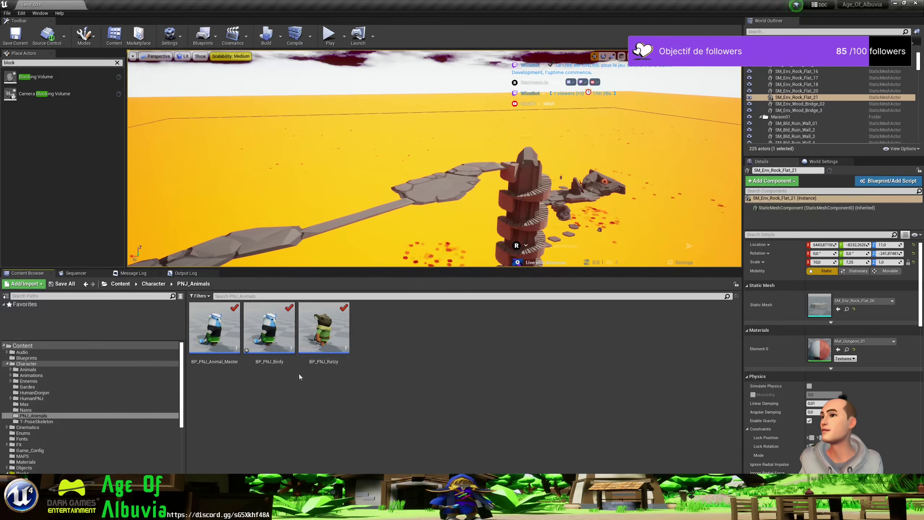
# Duplicate BP_PNJ_Birdy, rename the copy BP_PNJ_Lizardo, and open it in the Blueprint editor.
pyautogui.click(319, 336)
pyautogui.click(290, 331)
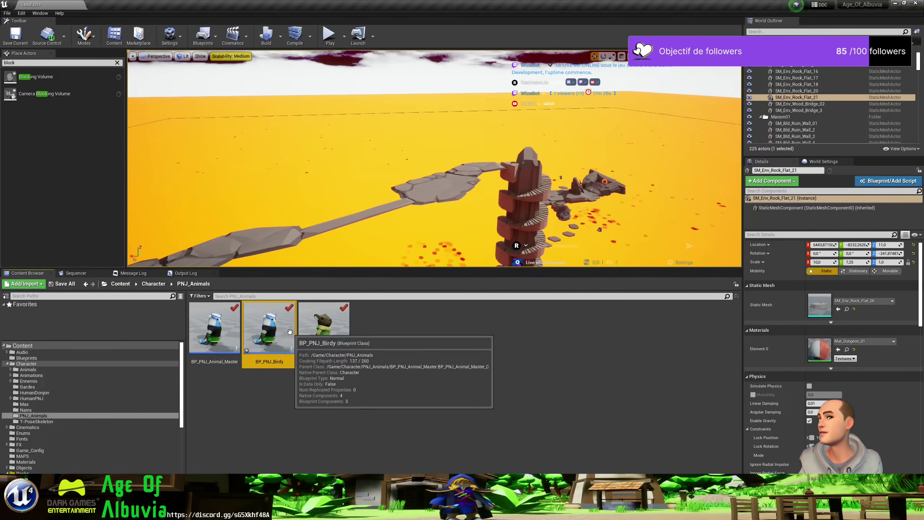
pyautogui.hotkey('ctrl', 'w')
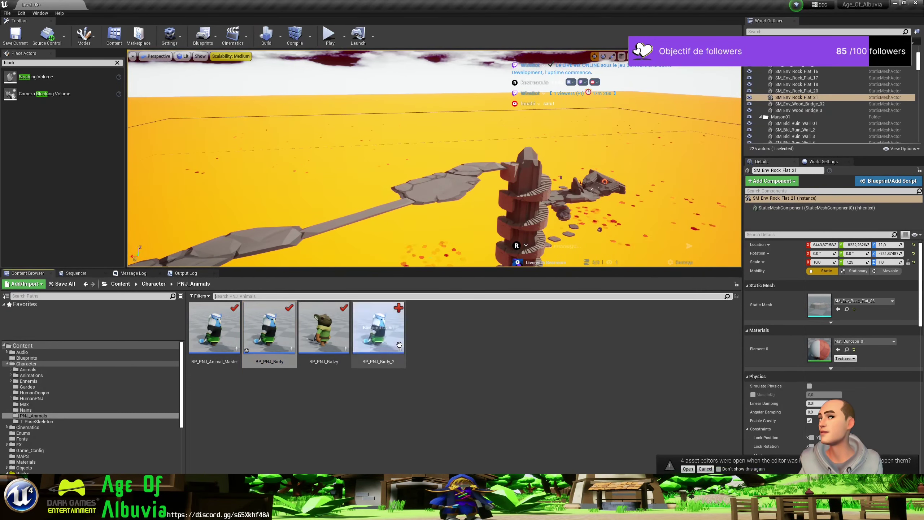
pyautogui.press('Return')
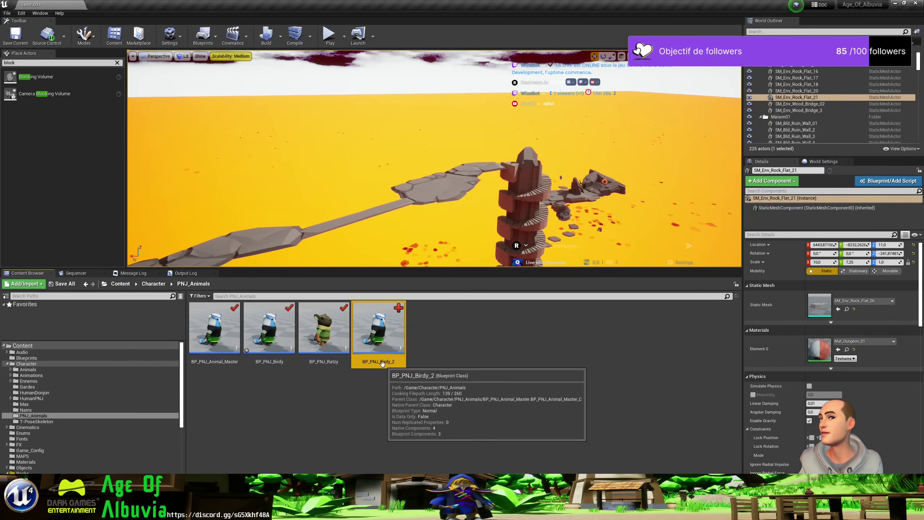
pyautogui.click(380, 361)
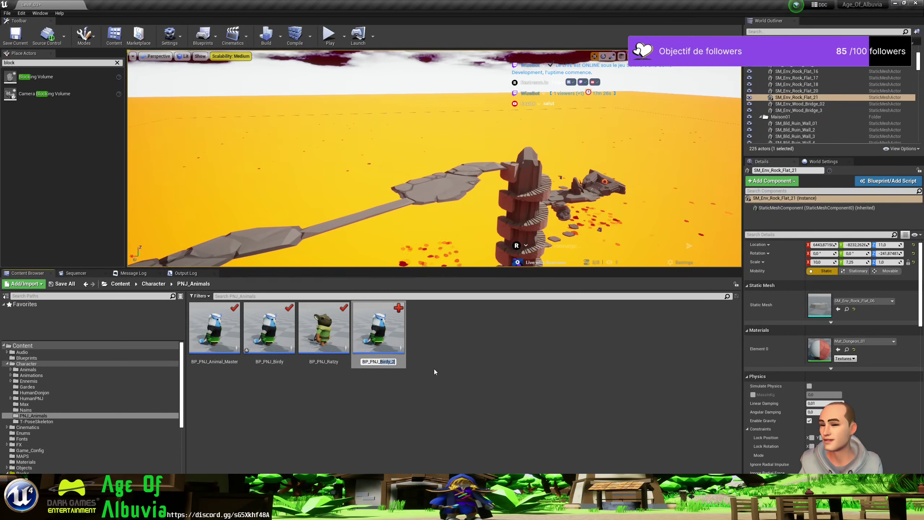
pyautogui.write('BP_PNJ_Lizardo')
pyautogui.press('Return')
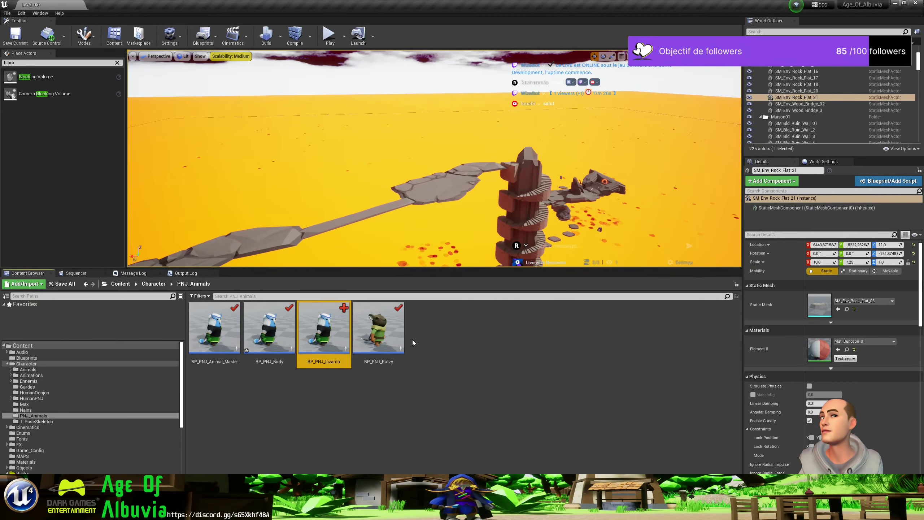
pyautogui.doubleClick(324, 338)
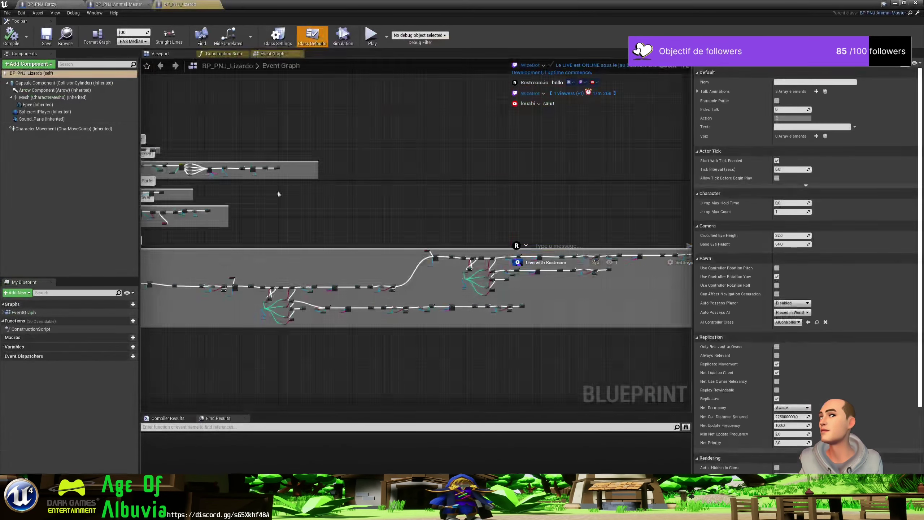
# Set the Mesh component's Skeletal Mesh to LizardSK, found by searching 'liza'.
pyautogui.click(35, 98)
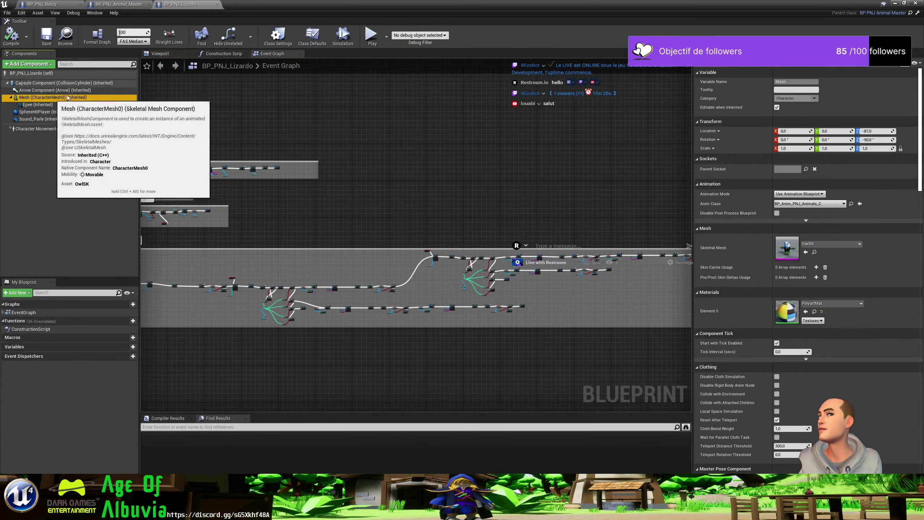
pyautogui.click(817, 244)
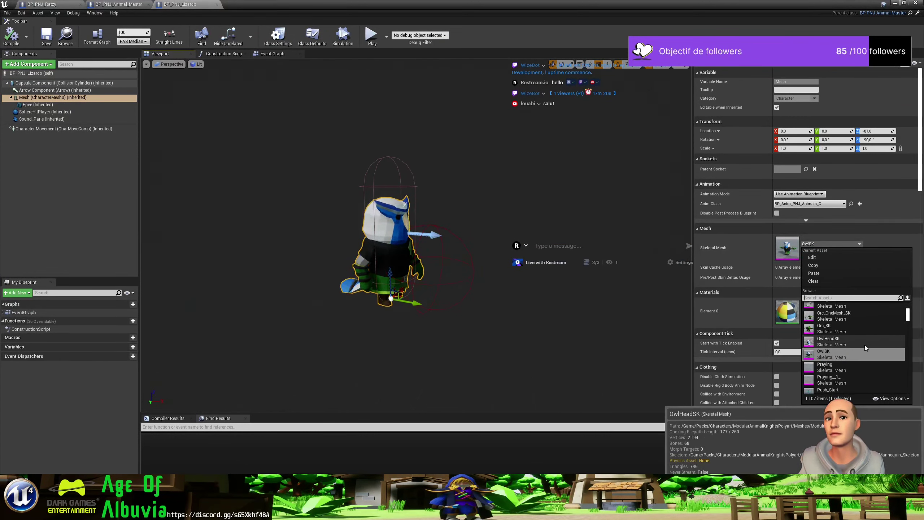
pyautogui.scroll(1, 865, 345)
pyautogui.scroll(1, 865, 348)
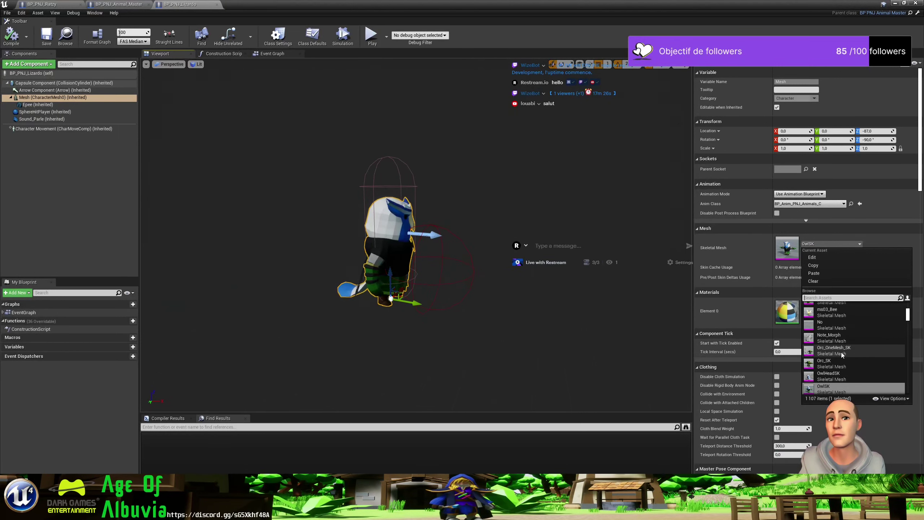
pyautogui.scroll(1, 820, 308)
pyautogui.write('liza')
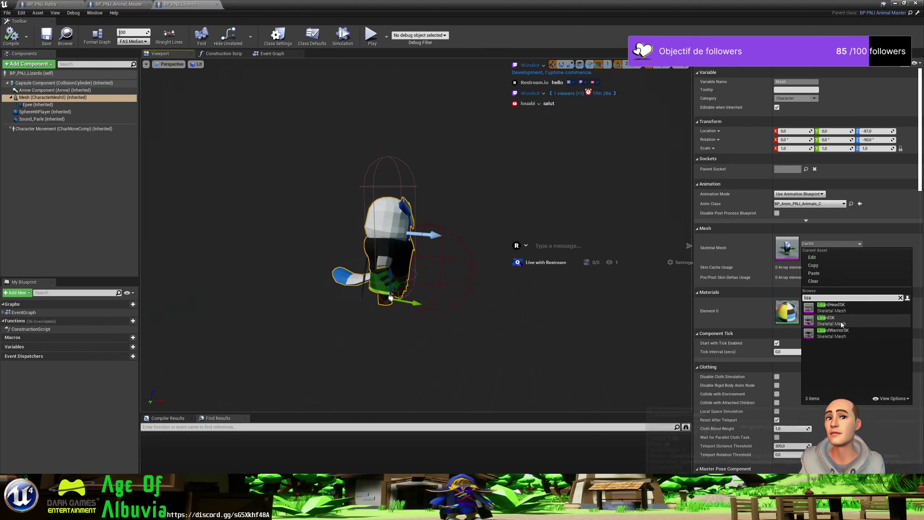
pyautogui.click(840, 322)
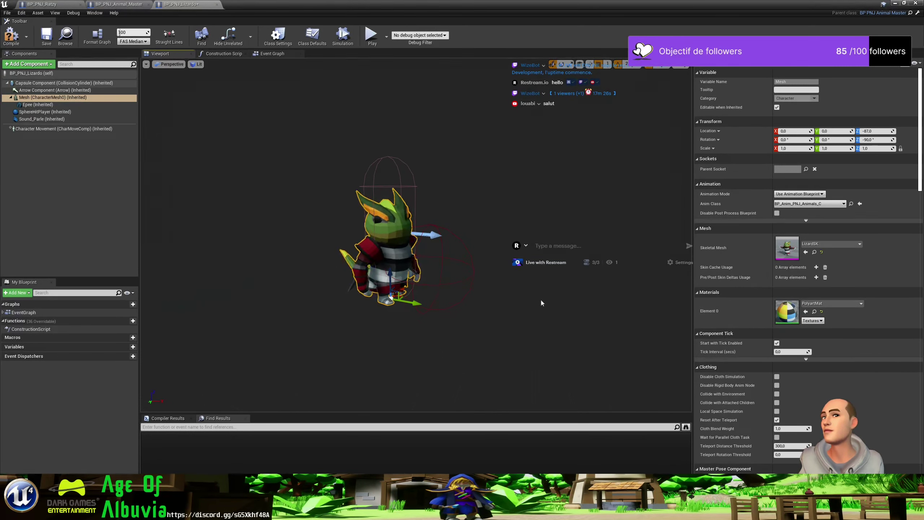
# Compile and save BP_PNJ_Lizardo, then minimize the Blueprint editor.
pyautogui.click(9, 36)
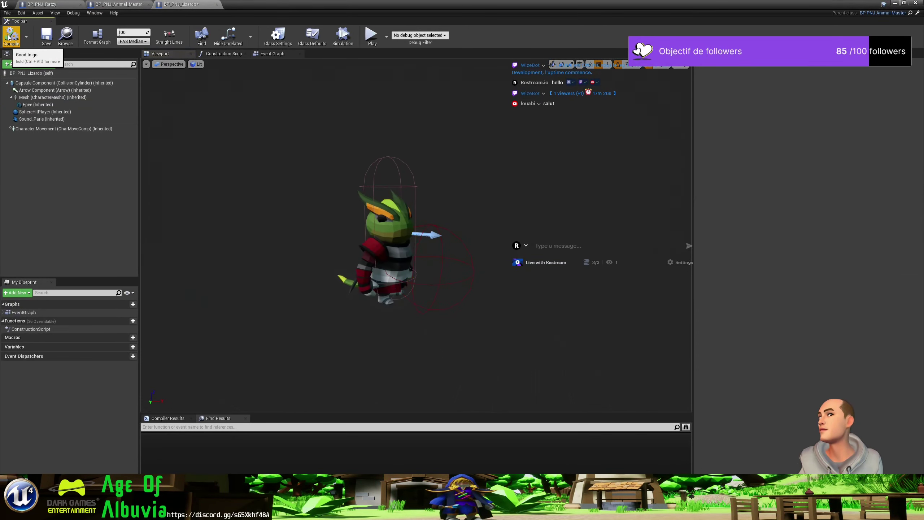
pyautogui.click(46, 35)
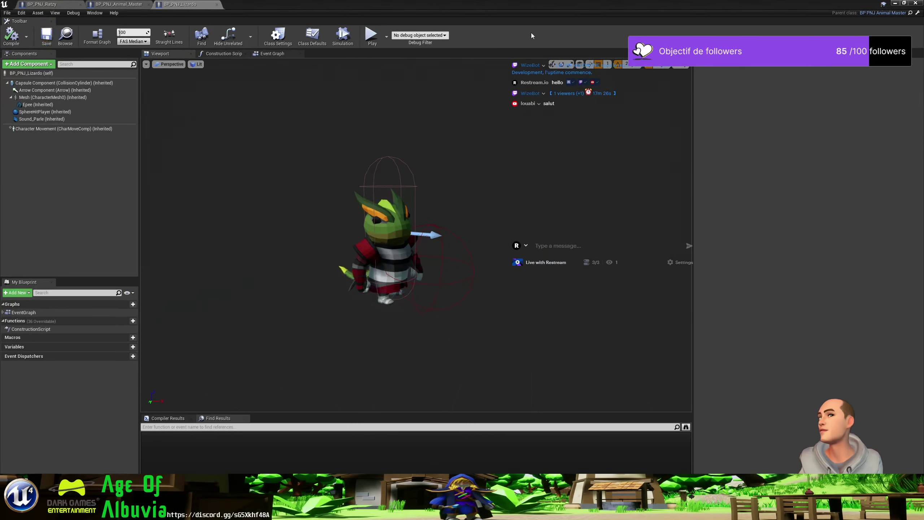
pyautogui.click(893, 4)
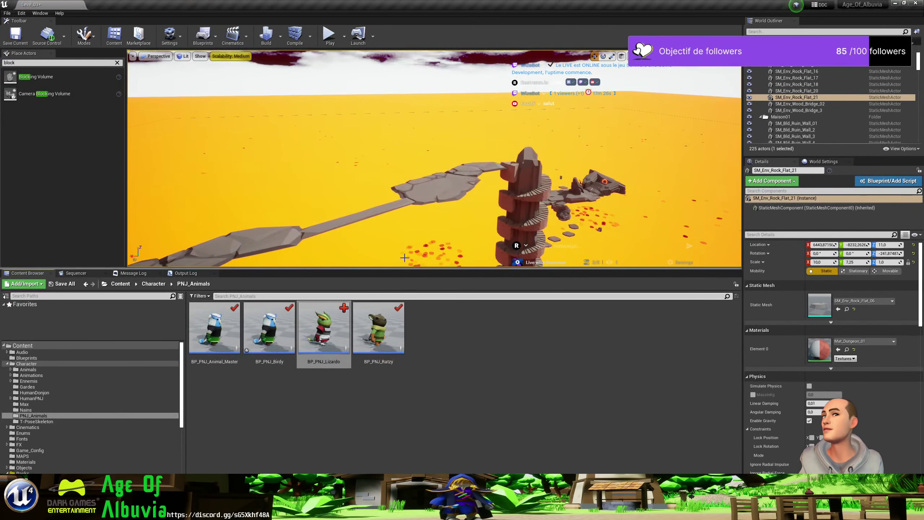
# Place BP_PNJ_Lizardo on the rock path and turn it to about -152°.
pyautogui.moveTo(323, 328); pyautogui.dragTo(430, 185)
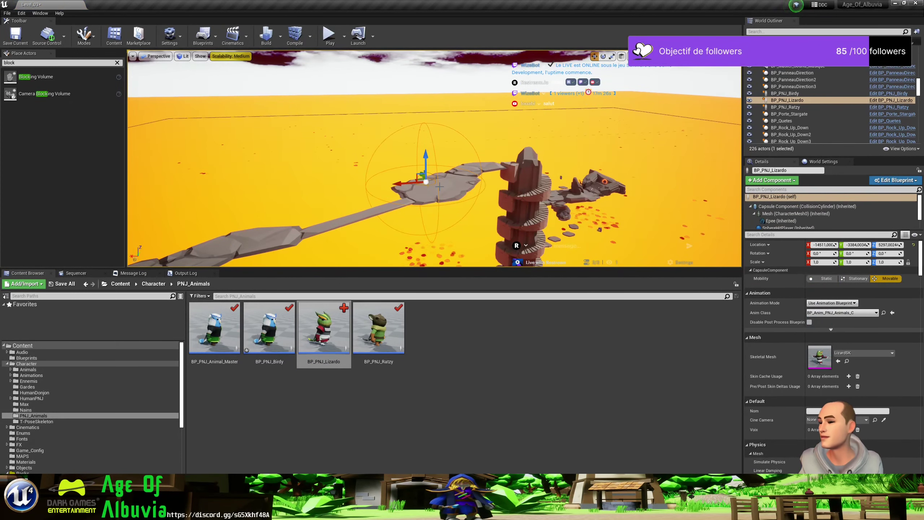
pyautogui.press('f')
pyautogui.press('e')
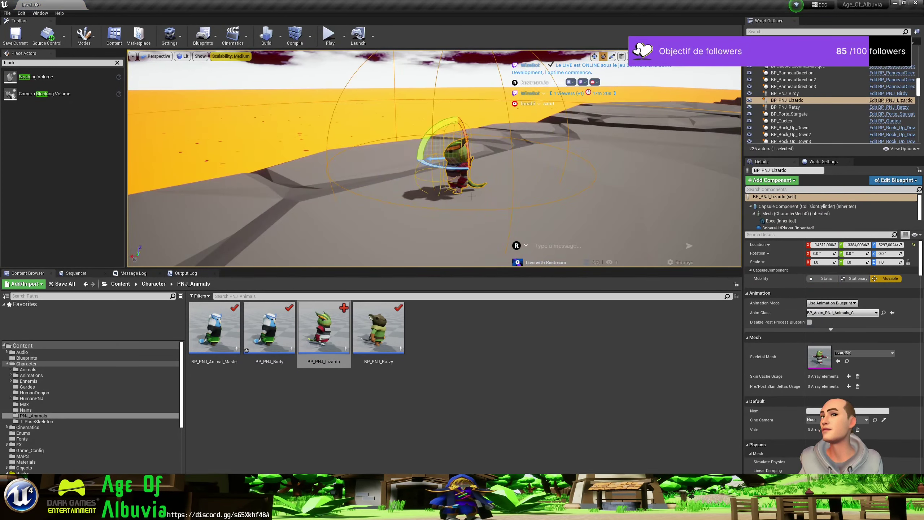
pyautogui.moveTo(441, 169); pyautogui.dragTo(503, 164)
pyautogui.press('w')
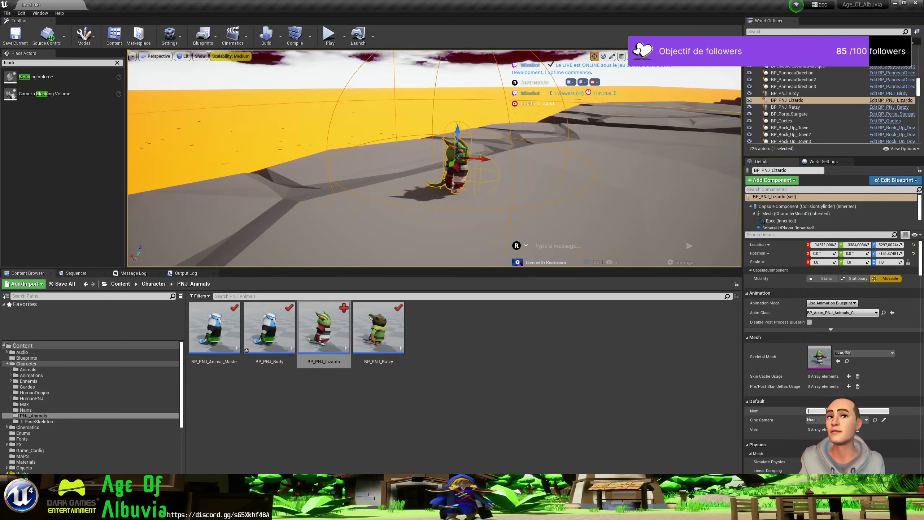
# Set the NPC's Nom to Lizardo and save the level.
pyautogui.write('Li')
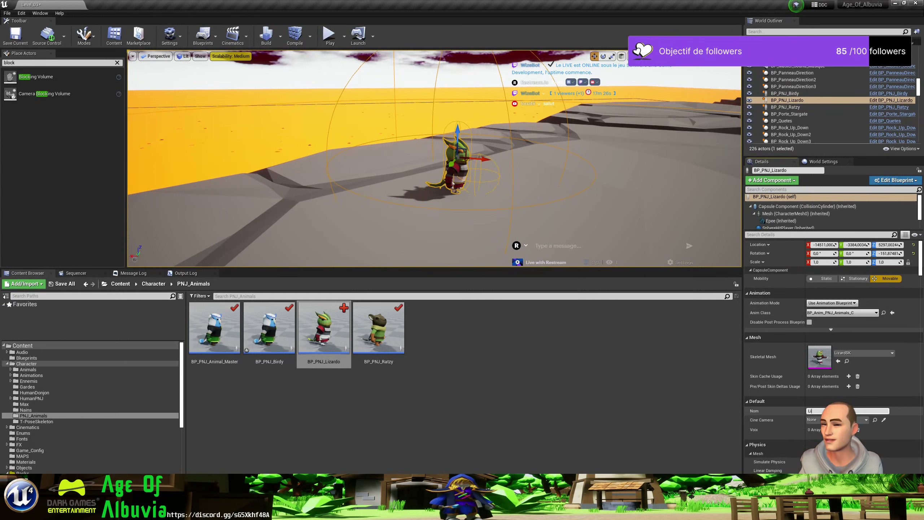
pyautogui.write('zardo')
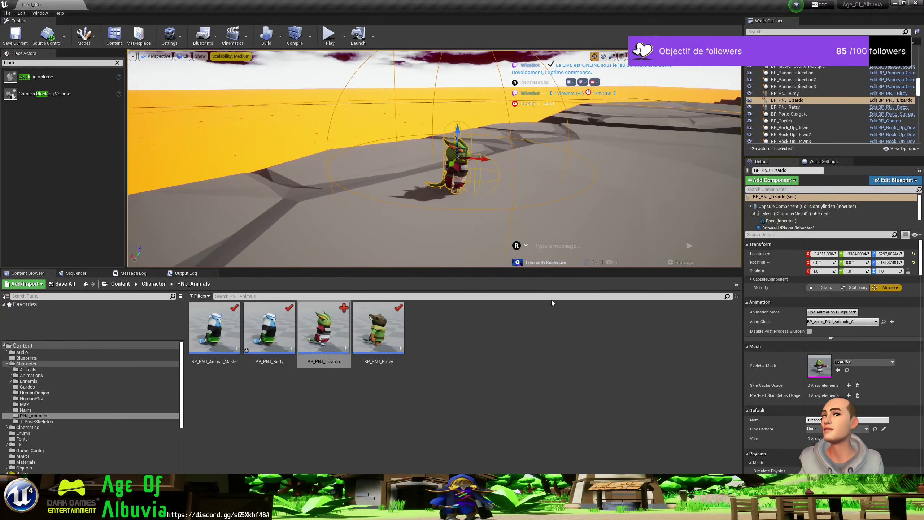
pyautogui.click(24, 44)
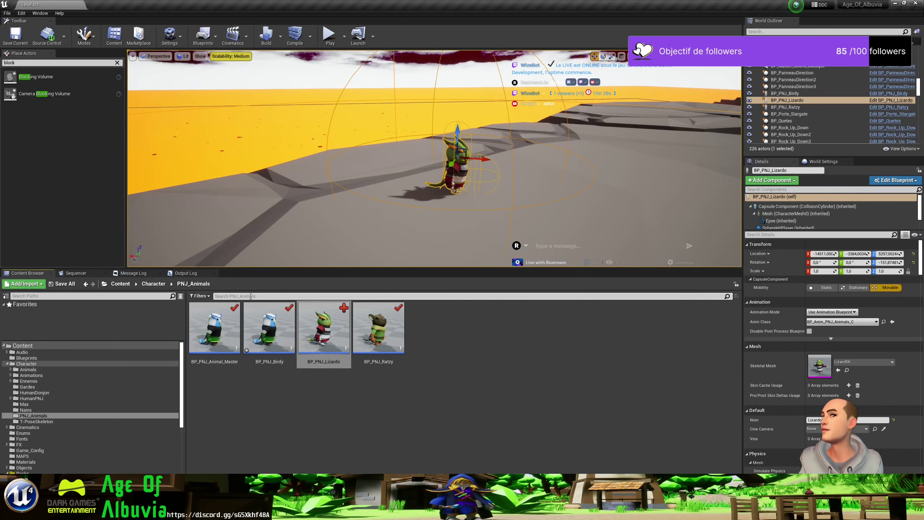
pyautogui.click(118, 284)
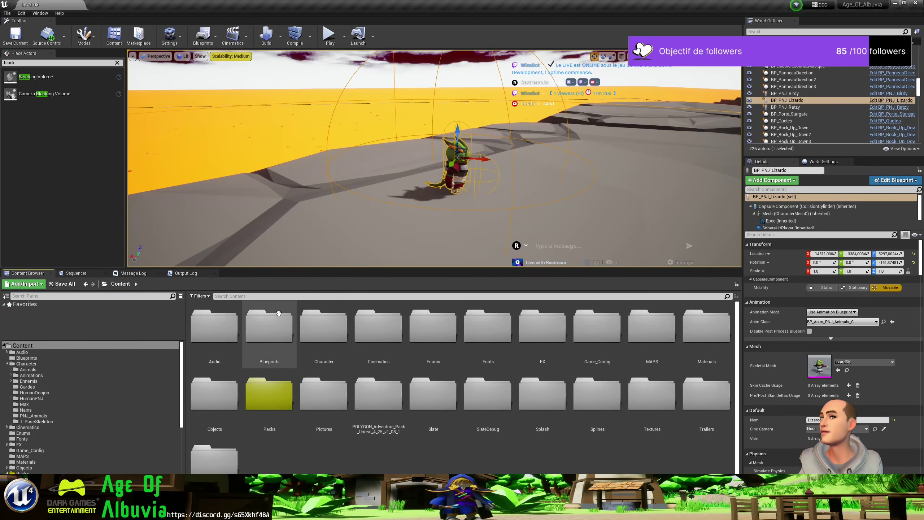
# Search for 'table' and place one wooden camp table beside the lizard.
pyautogui.write('table')
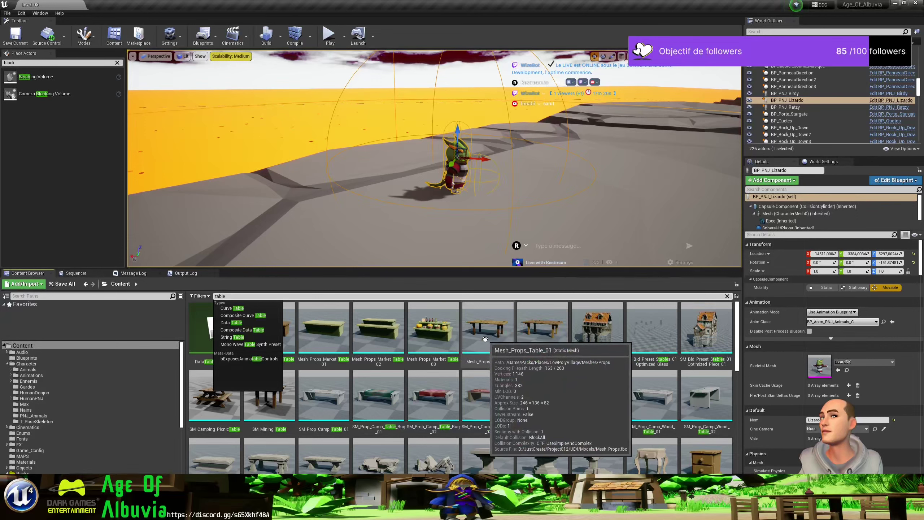
pyautogui.click(294, 288)
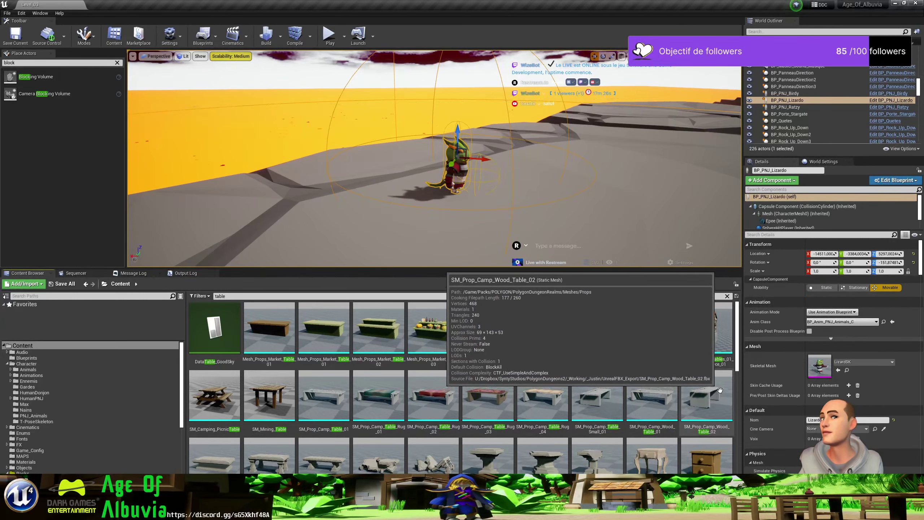
pyautogui.moveTo(720, 390); pyautogui.dragTo(514, 192)
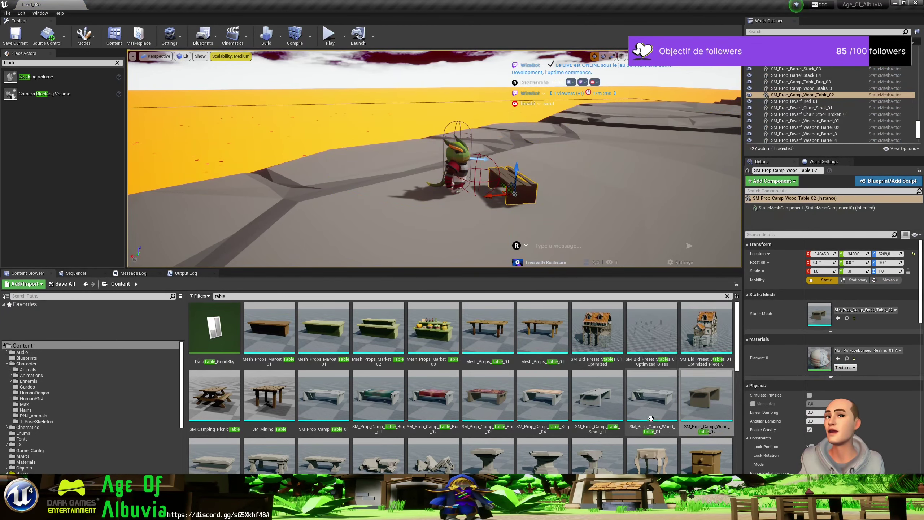
pyautogui.moveTo(651, 395); pyautogui.dragTo(612, 220)
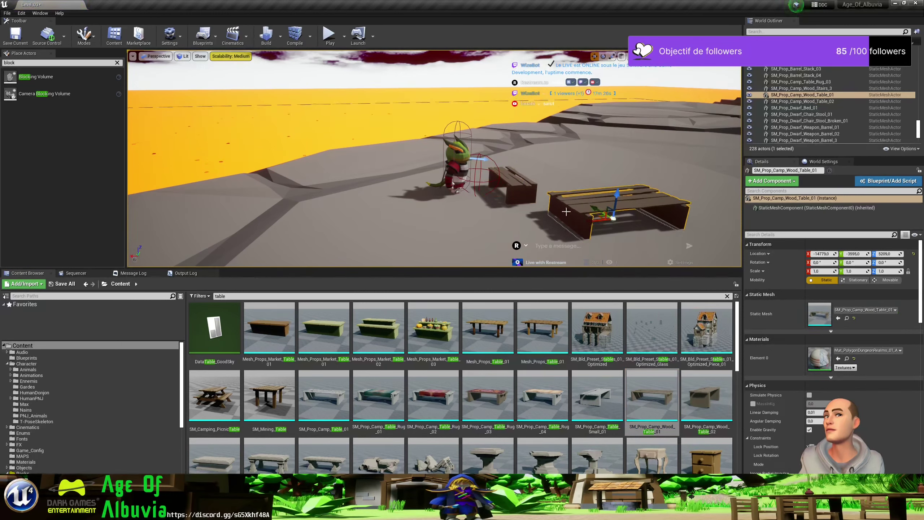
pyautogui.press('Delete')
pyautogui.moveTo(566, 212); pyautogui.dragTo(574, 246, button='right')
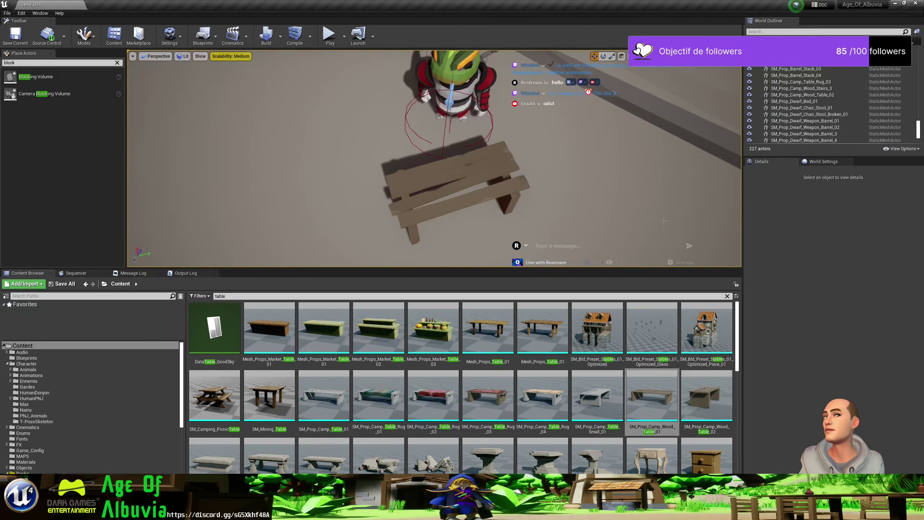
# Turn the camp table about 20° and move it up in front of the lizard.
pyautogui.click(488, 178)
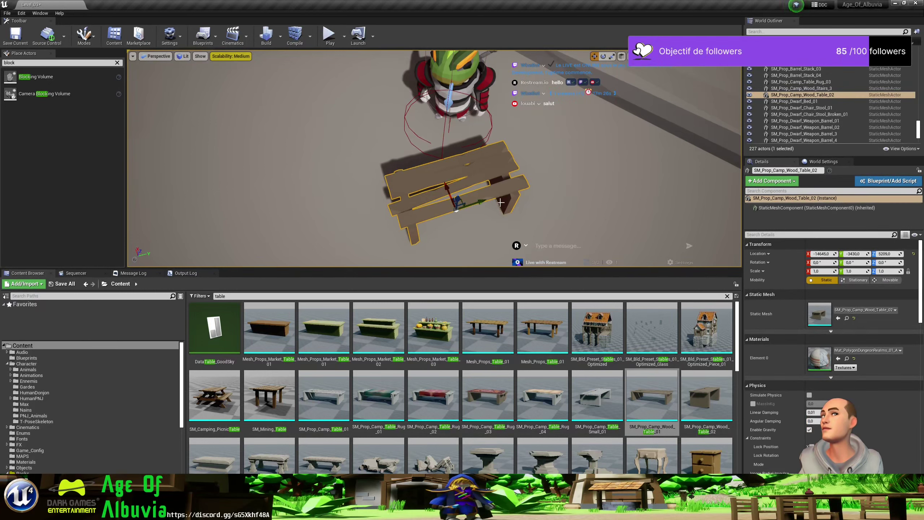
pyautogui.press('e')
pyautogui.moveTo(494, 205)
pyautogui.mouseDown()
pyautogui.moveTo(487, 233)
pyautogui.moveTo(456, 228)
pyautogui.mouseUp()
pyautogui.press('w')
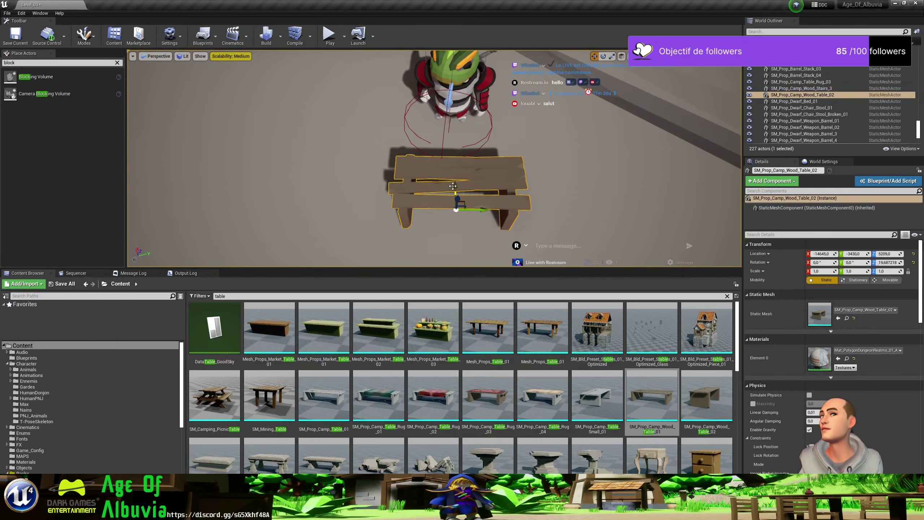
pyautogui.moveTo(452, 186)
pyautogui.mouseDown()
pyautogui.moveTo(465, 126)
pyautogui.moveTo(456, 168)
pyautogui.mouseUp()
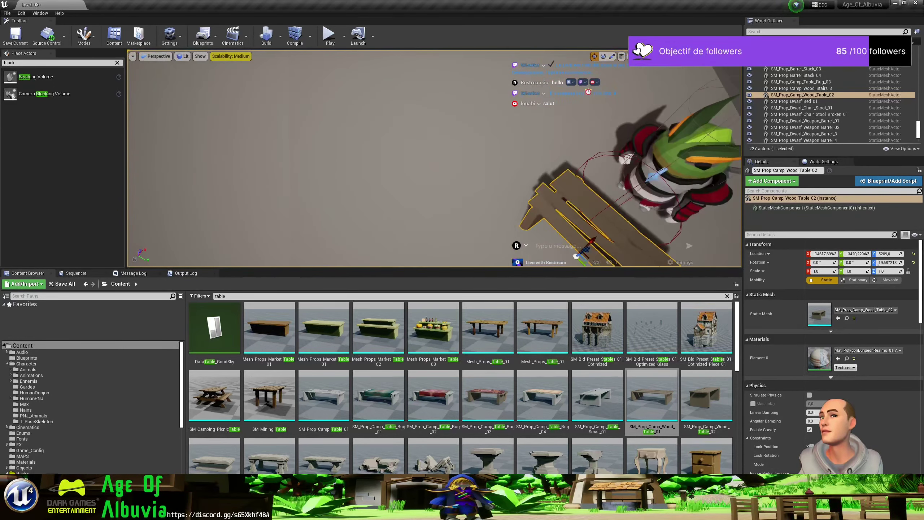
pyautogui.press('f')
pyautogui.keyDown('alt'); pyautogui.moveTo(437, 173); pyautogui.dragTo(438, 173); pyautogui.keyUp('alt')
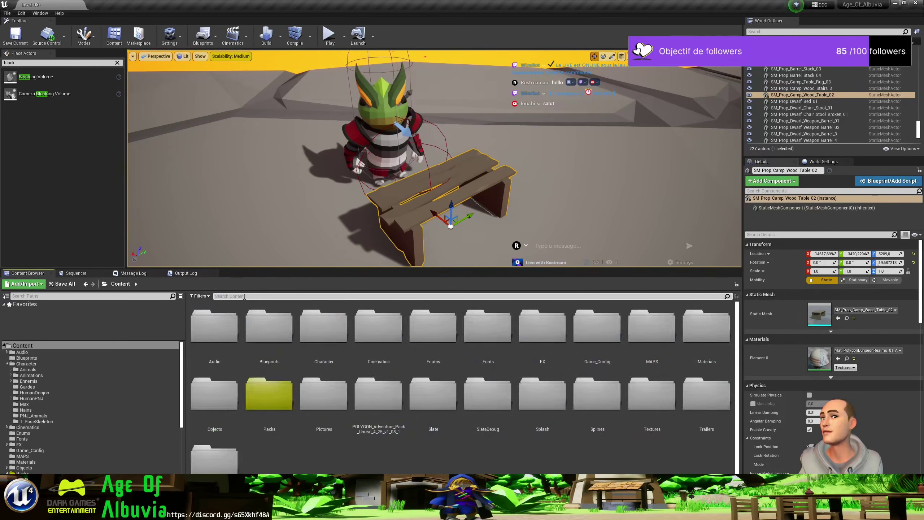
# Browse to Packs > POLYGON > PolygonFarm > Meshes > Props in the Content Browser.
pyautogui.doubleClick(274, 401)
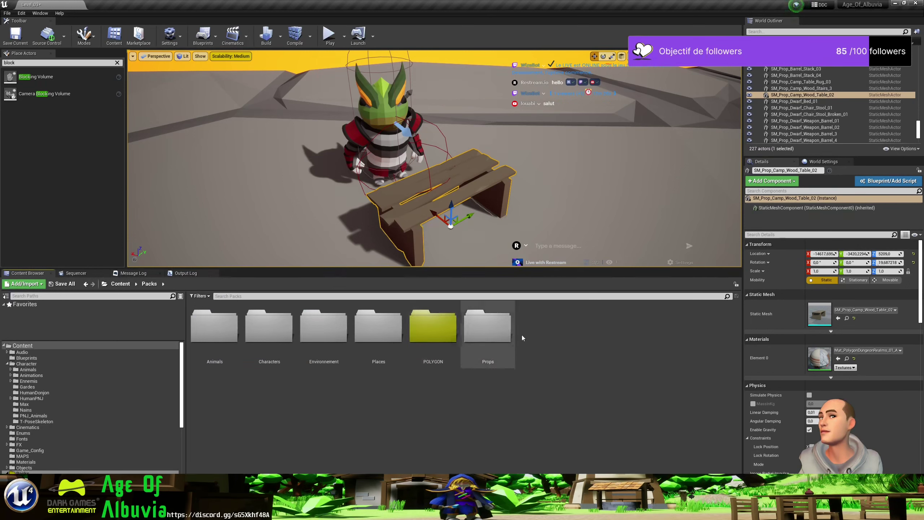
pyautogui.doubleClick(444, 335)
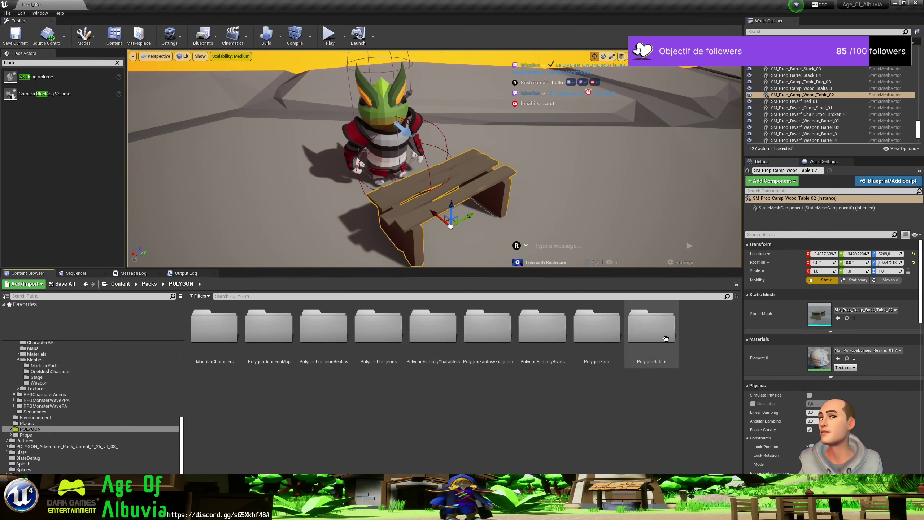
pyautogui.doubleClick(596, 335)
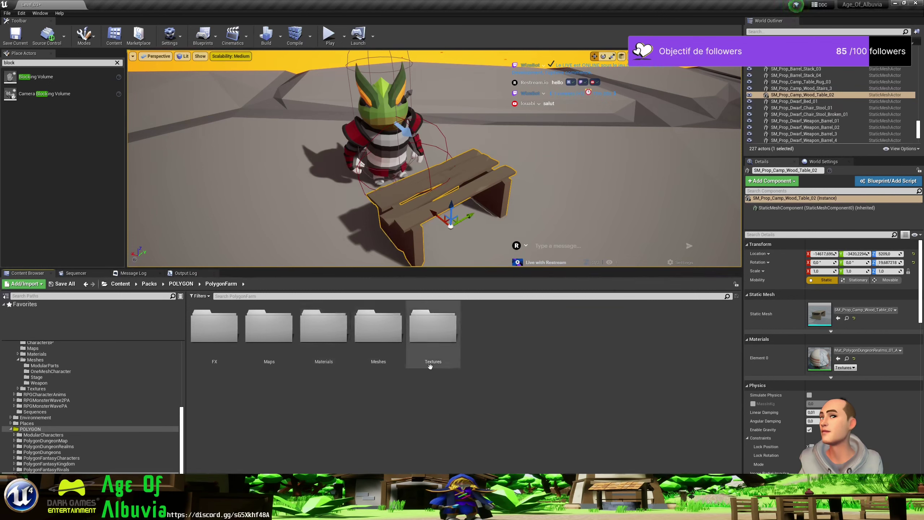
pyautogui.doubleClick(396, 338)
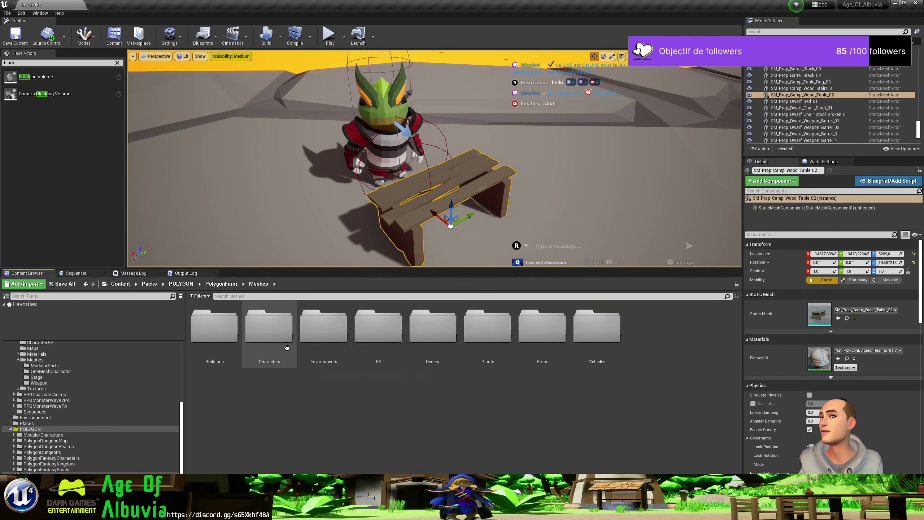
pyautogui.doubleClick(542, 326)
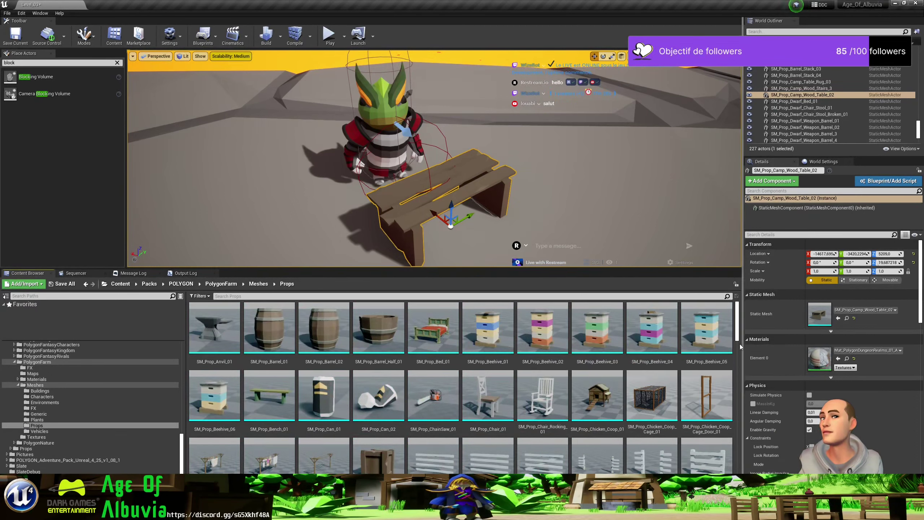
# Look through the farm props, then switch to the Meshes/Plants folder.
pyautogui.moveTo(736, 327); pyautogui.dragTo(731, 410)
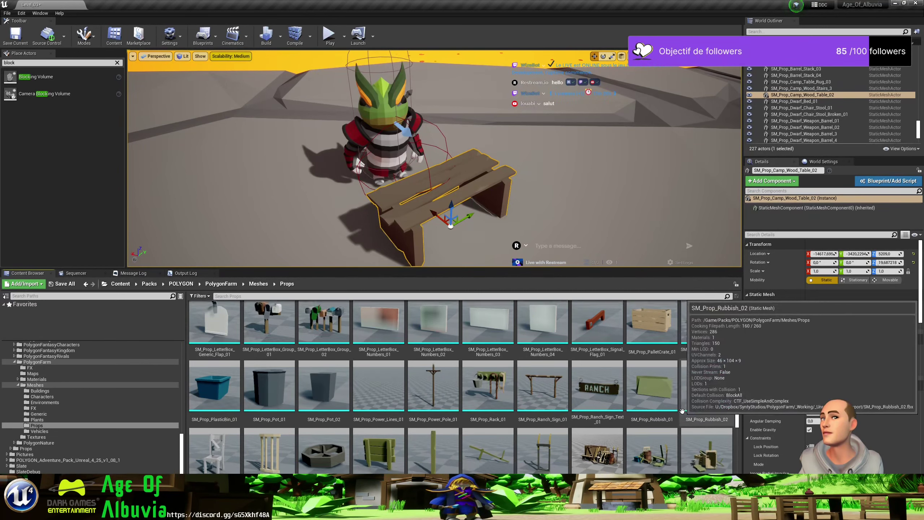
pyautogui.scroll(-1, 683, 411)
pyautogui.scroll(-2, 682, 412)
pyautogui.scroll(-2, 680, 415)
pyautogui.scroll(-2, 680, 415)
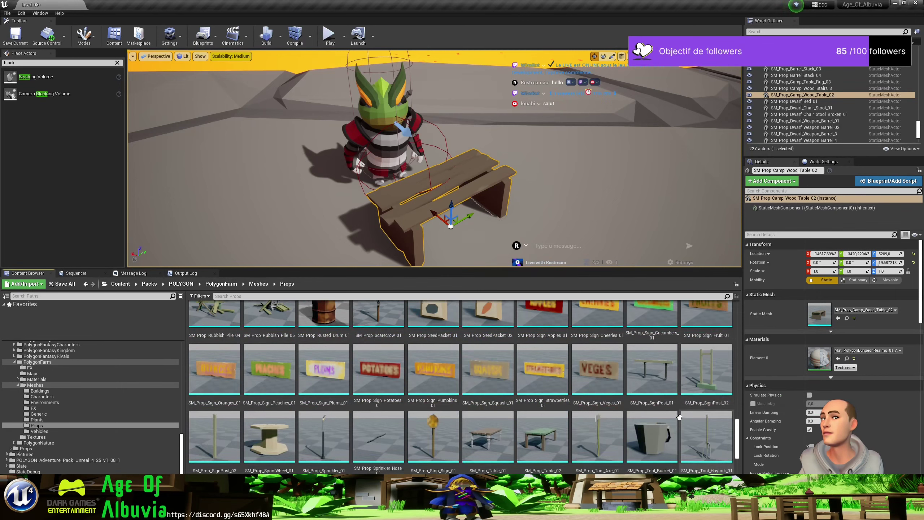
pyautogui.scroll(-2, 680, 415)
pyautogui.scroll(-2, 679, 415)
pyautogui.scroll(-2, 679, 415)
pyautogui.scroll(-1, 679, 415)
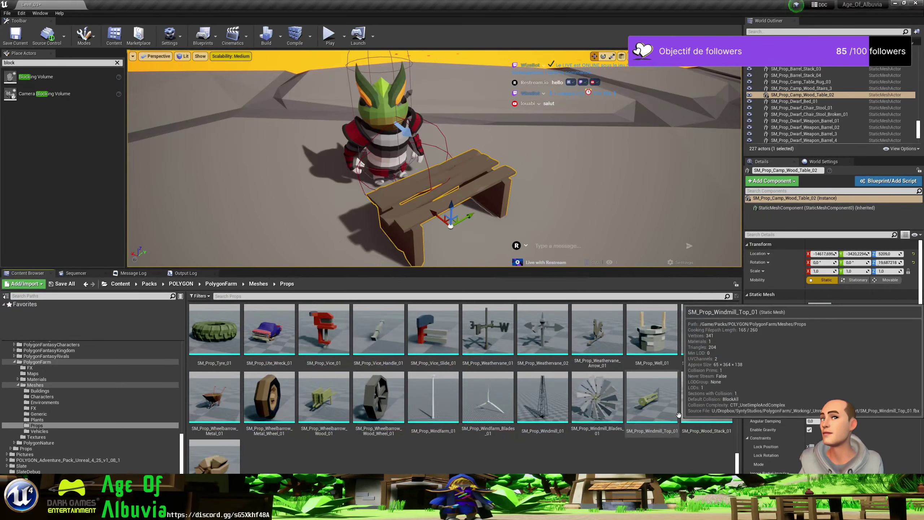
pyautogui.click(261, 285)
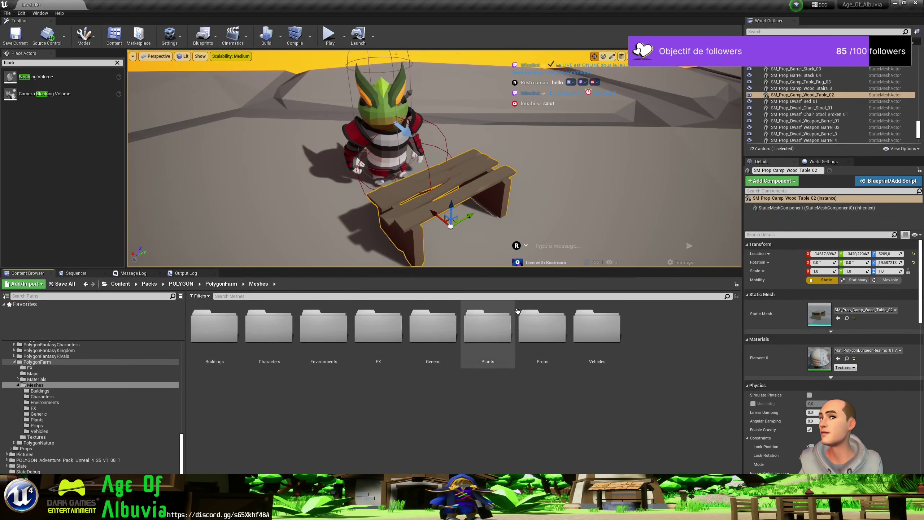
pyautogui.doubleClick(502, 332)
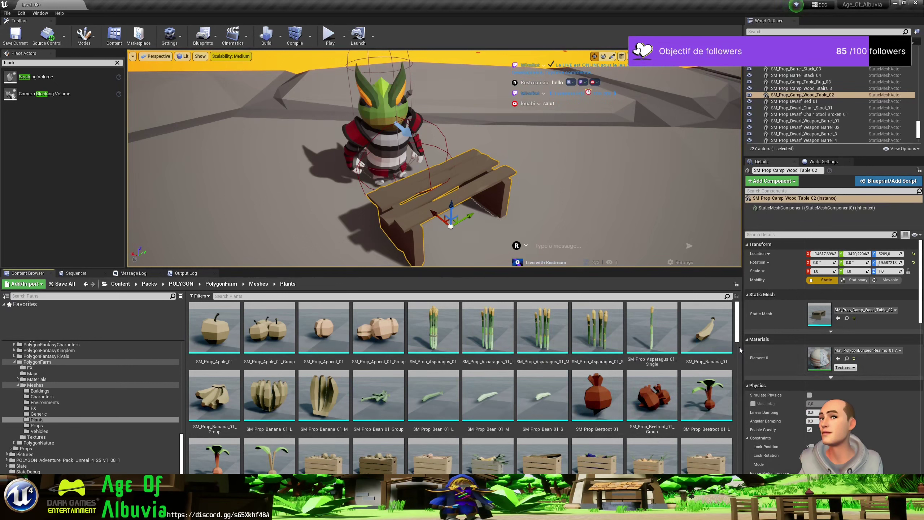
pyautogui.moveTo(736, 329); pyautogui.dragTo(736, 333)
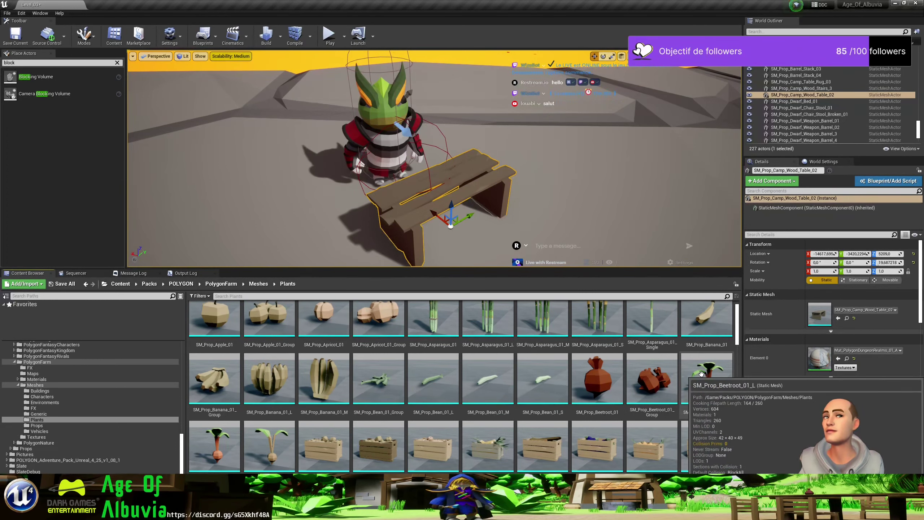
pyautogui.scroll(-1, 498, 400)
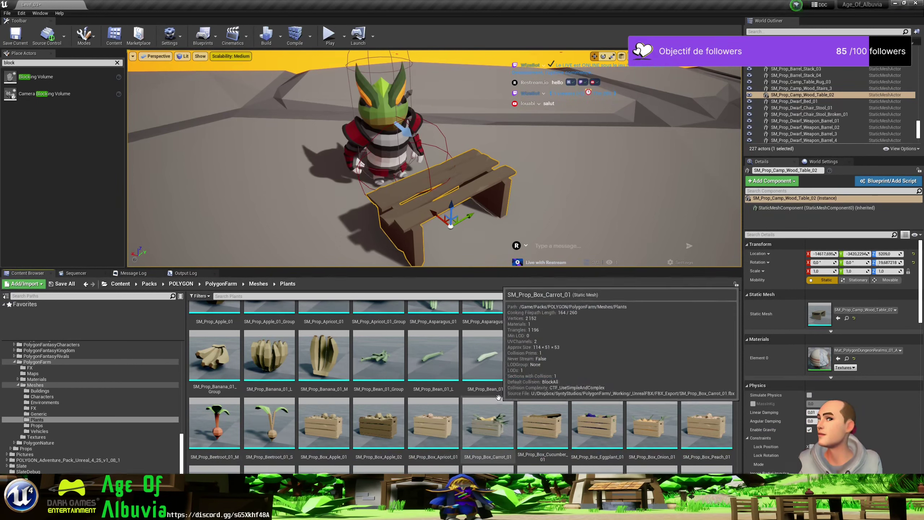
pyautogui.scroll(-1, 498, 399)
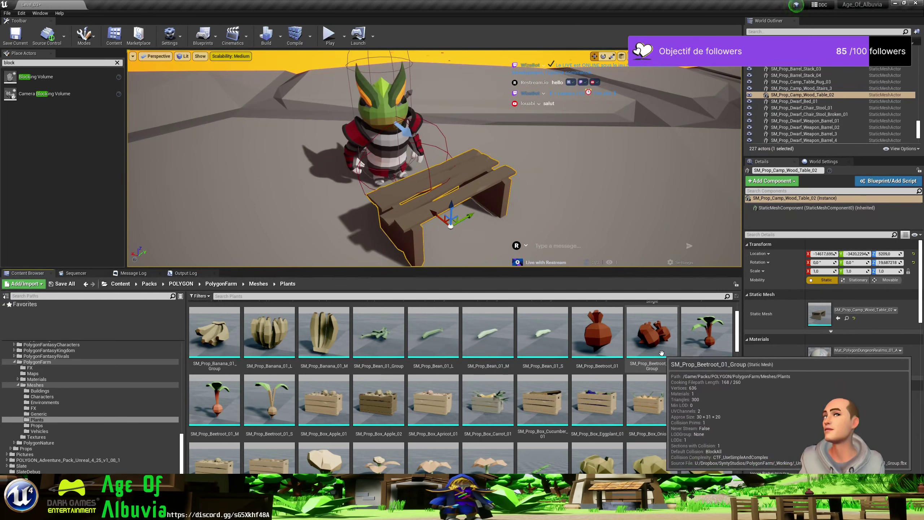
pyautogui.scroll(-1, 538, 382)
pyautogui.scroll(-1, 539, 383)
pyautogui.scroll(-1, 582, 400)
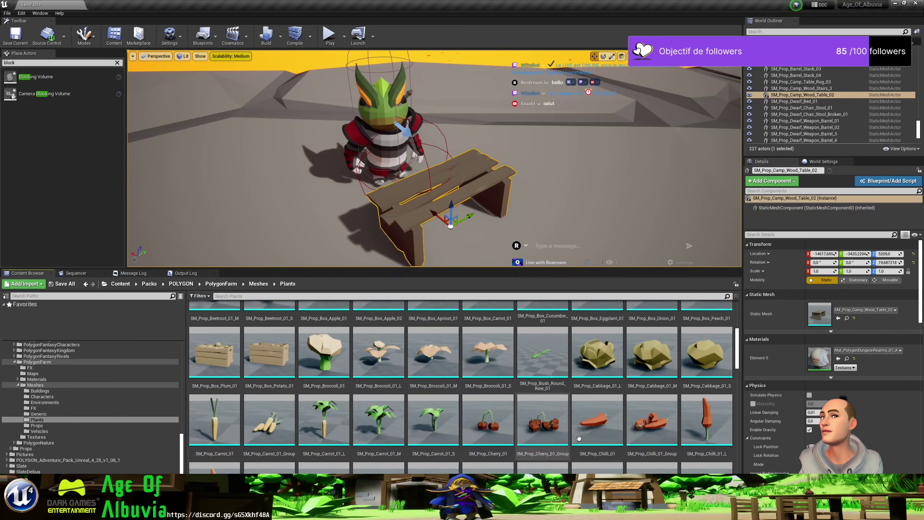
pyautogui.scroll(-1, 651, 431)
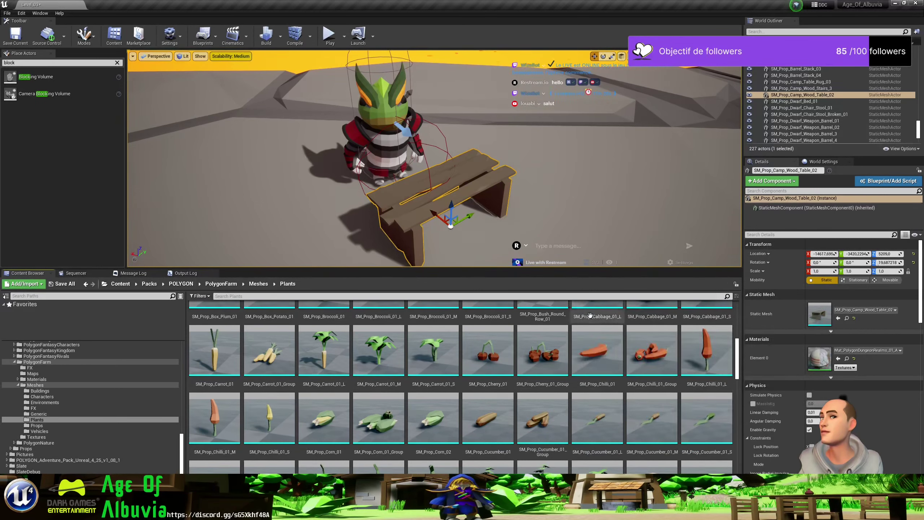
pyautogui.scroll(-3, 654, 393)
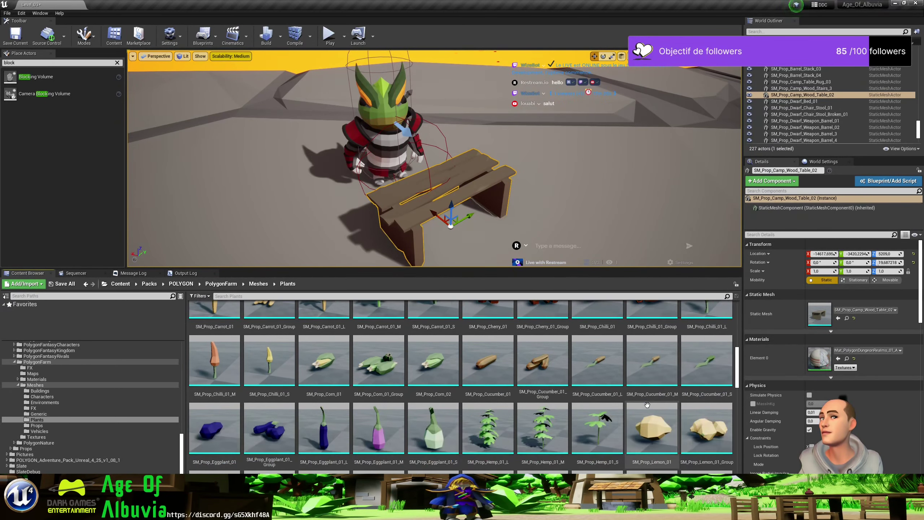
pyautogui.scroll(-2, 646, 404)
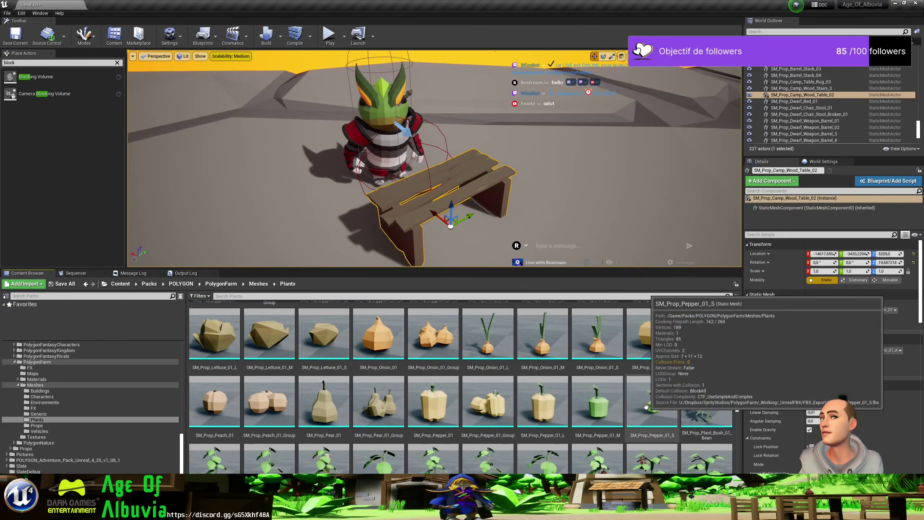
pyautogui.scroll(-3, 646, 405)
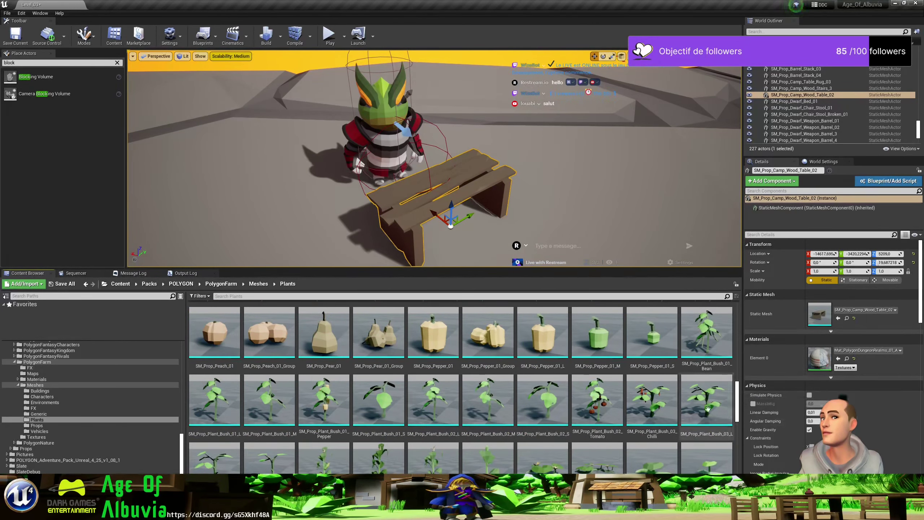
pyautogui.scroll(-1, 684, 411)
pyautogui.scroll(-1, 685, 413)
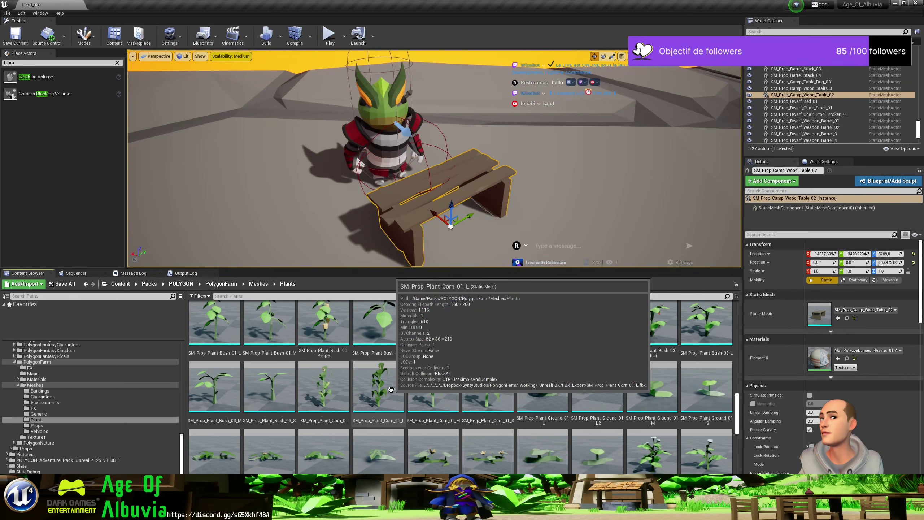
pyautogui.scroll(-2, 659, 389)
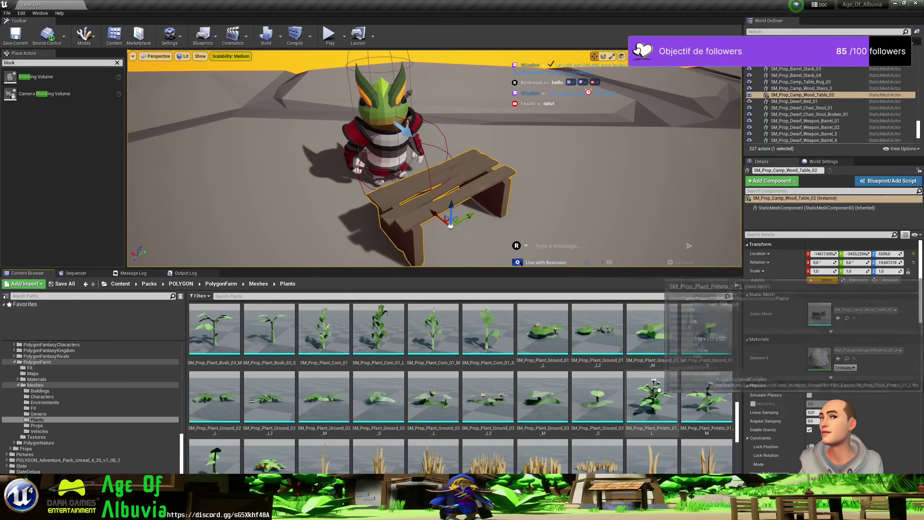
pyautogui.scroll(-2, 659, 389)
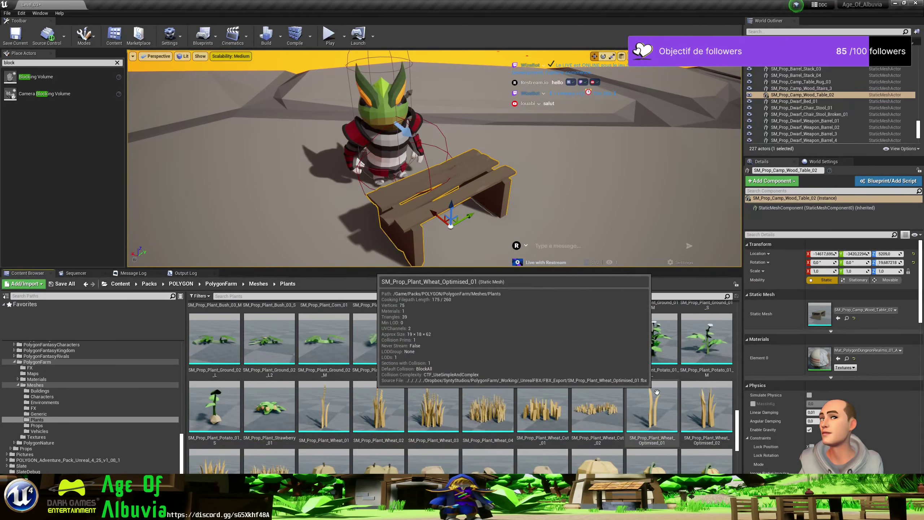
pyautogui.scroll(-3, 657, 391)
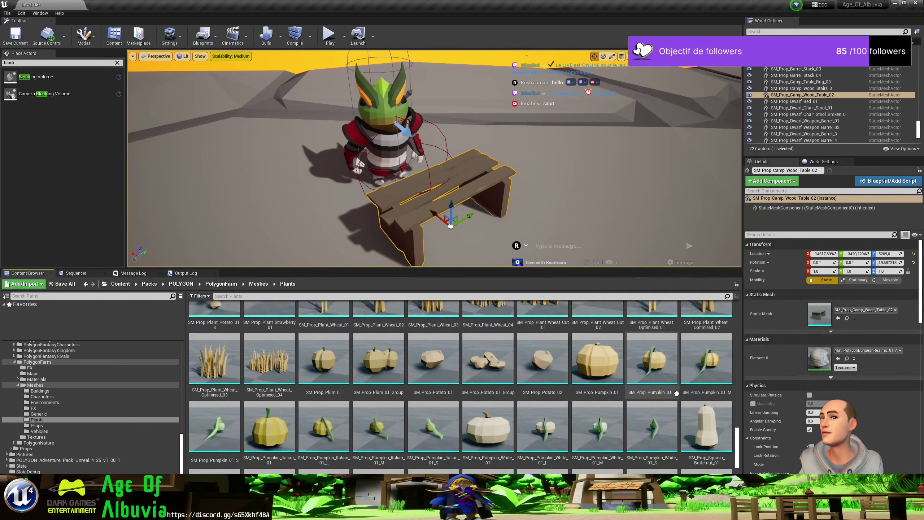
pyautogui.scroll(-1, 676, 392)
pyautogui.scroll(-1, 654, 364)
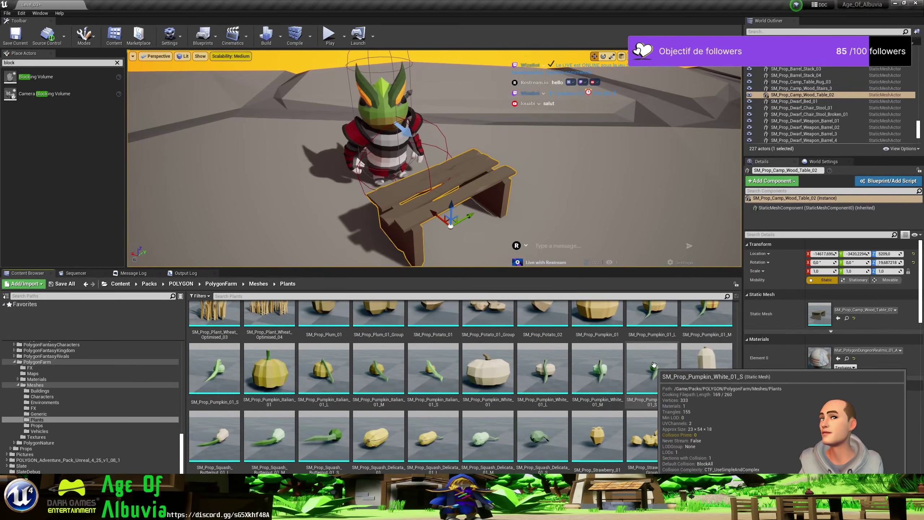
pyautogui.scroll(-2, 662, 403)
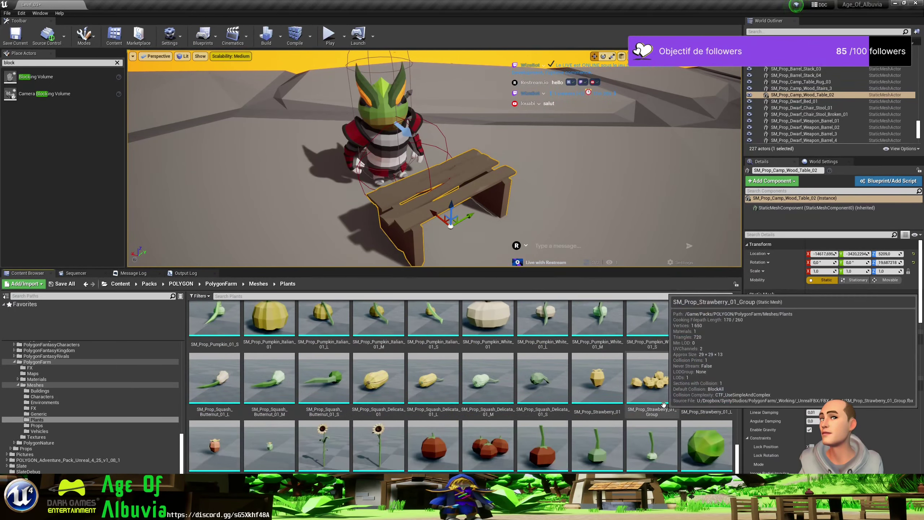
pyautogui.scroll(-2, 663, 404)
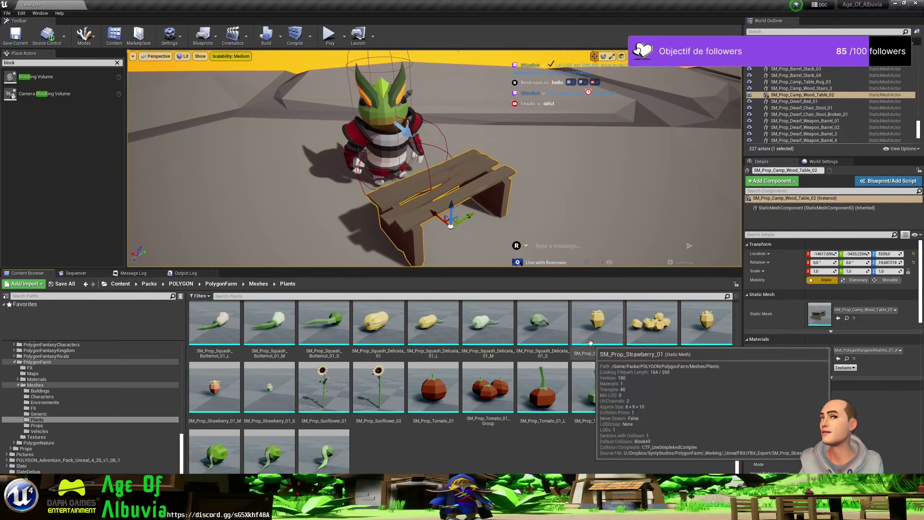
pyautogui.scroll(1, 555, 433)
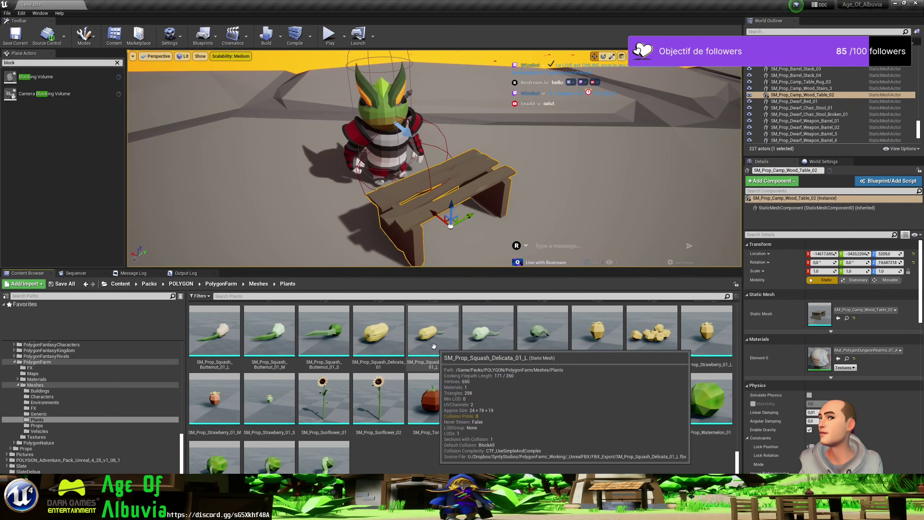
pyautogui.scroll(2, 497, 448)
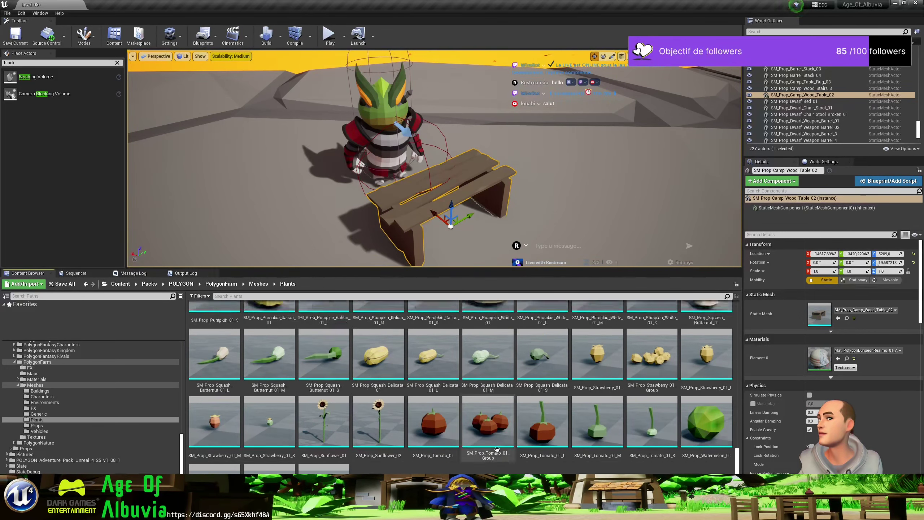
pyautogui.scroll(3, 496, 449)
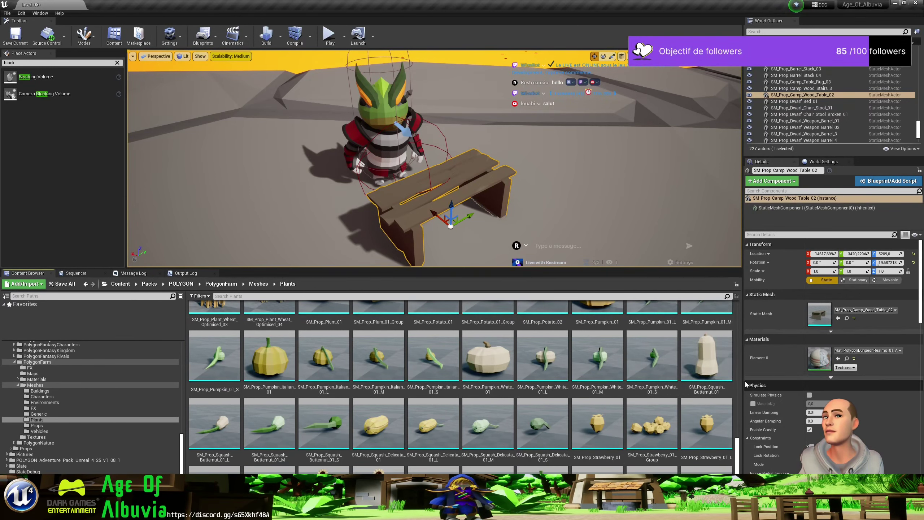
pyautogui.scroll(1, 652, 400)
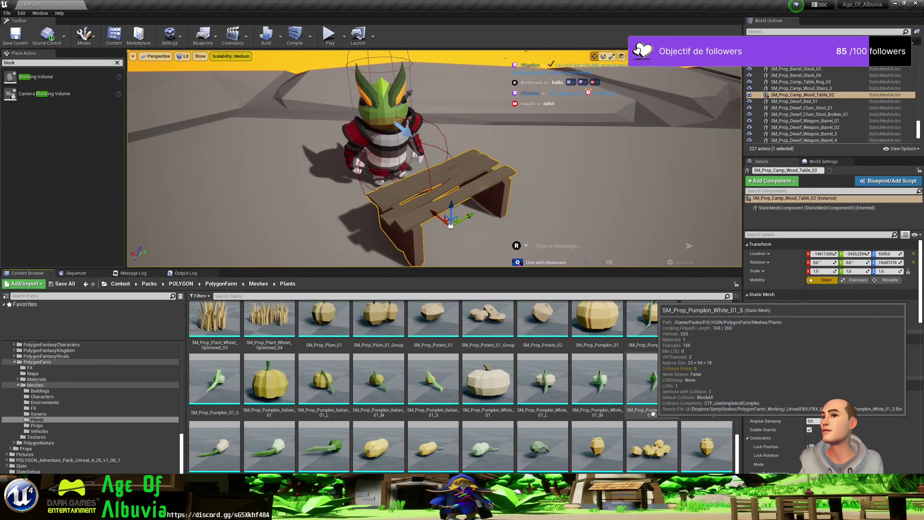
pyautogui.scroll(2, 653, 413)
pyautogui.scroll(1, 654, 414)
pyautogui.scroll(2, 654, 415)
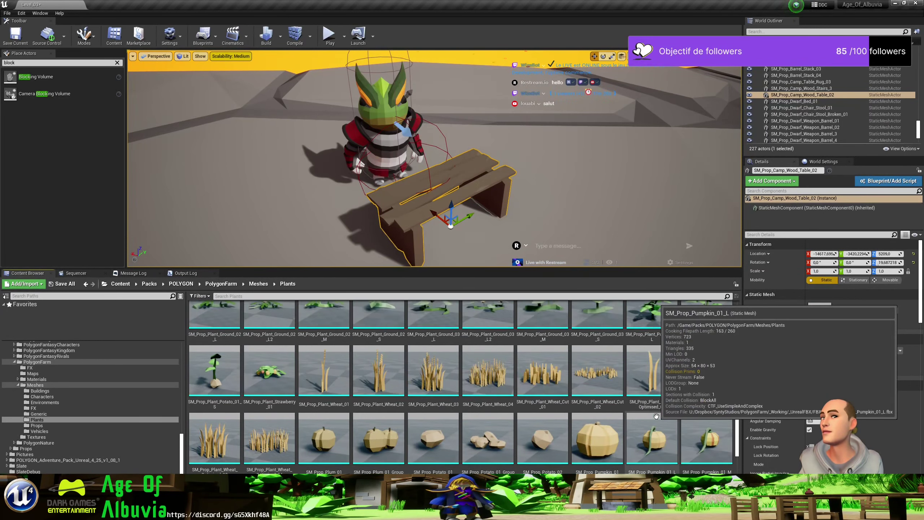
pyautogui.scroll(1, 654, 416)
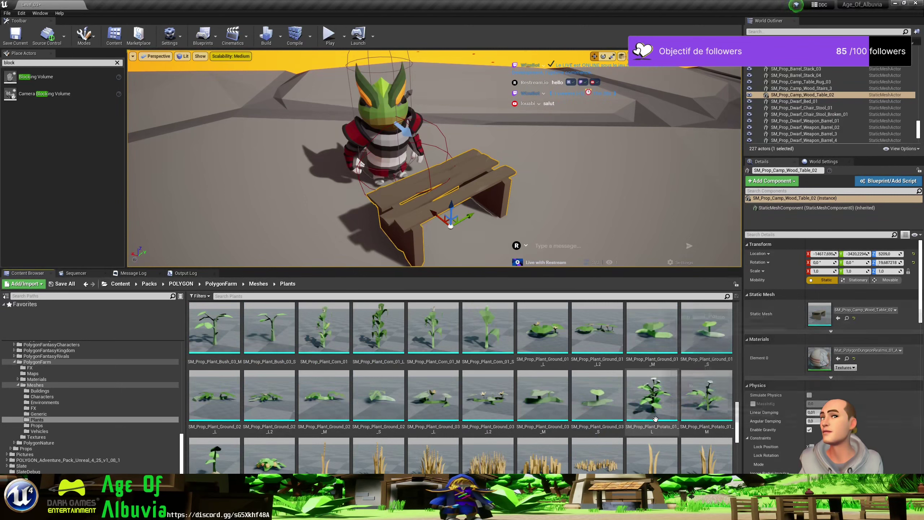
pyautogui.scroll(1, 654, 418)
pyautogui.scroll(1, 656, 419)
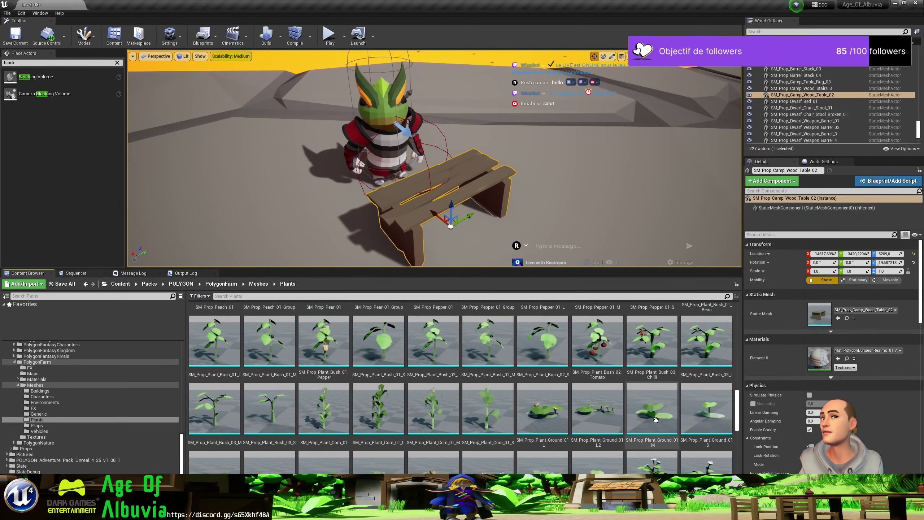
# Search 'seed' across the whole Content folder to list the seed packet meshes.
pyautogui.write('seed')
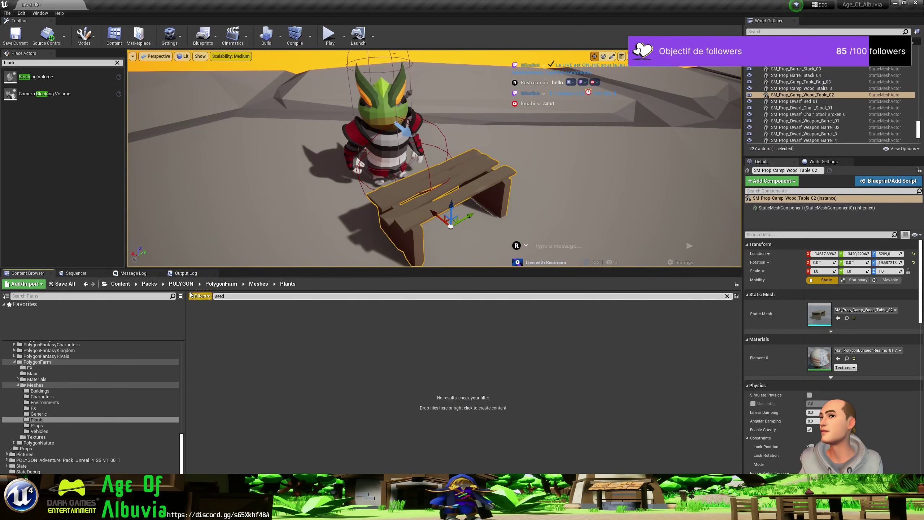
pyautogui.click(121, 284)
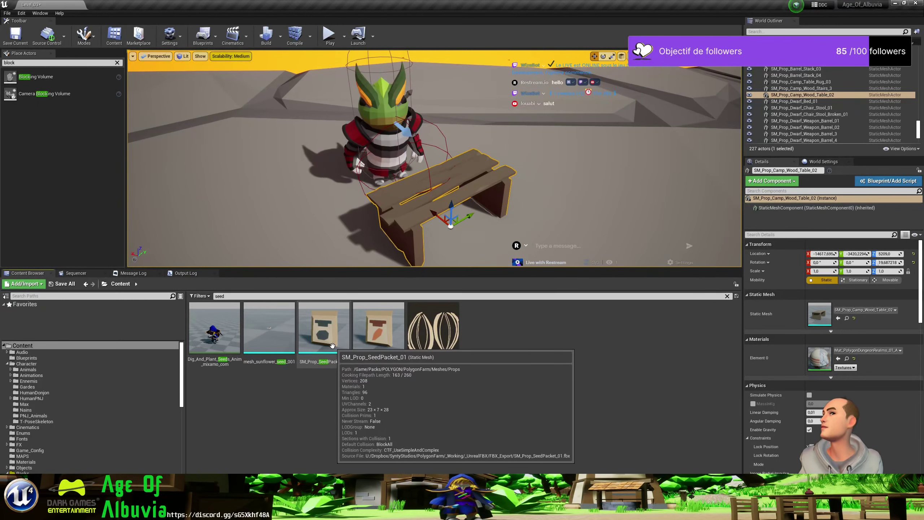
# Drop SM_Prop_SeedPacket_01 onto the wooden table, comparing it with the carrot seed packet.
pyautogui.moveTo(332, 346); pyautogui.dragTo(412, 219)
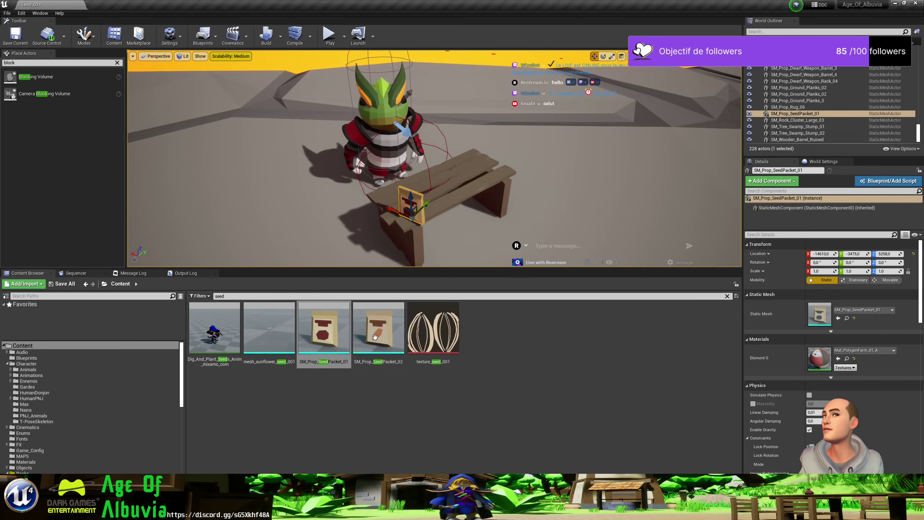
pyautogui.moveTo(415, 335)
pyautogui.moveTo(389, 351)
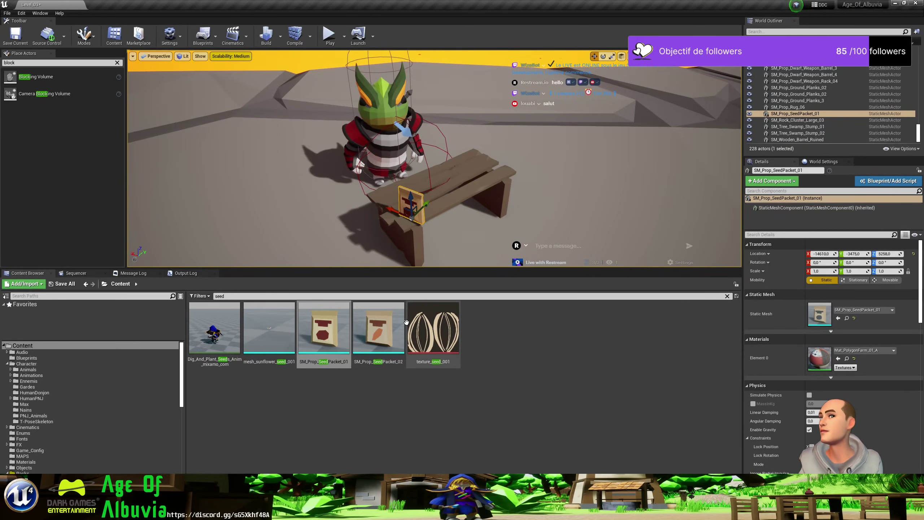
pyautogui.click(375, 334)
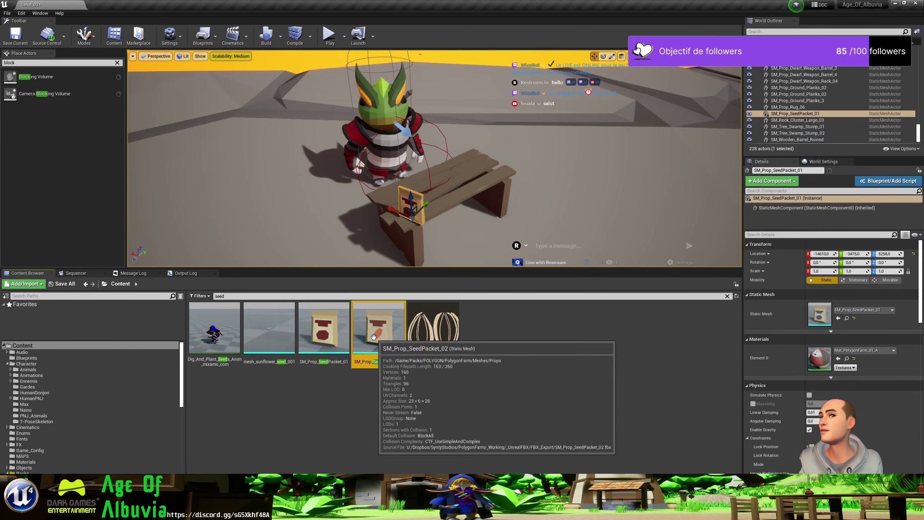
pyautogui.click(334, 341)
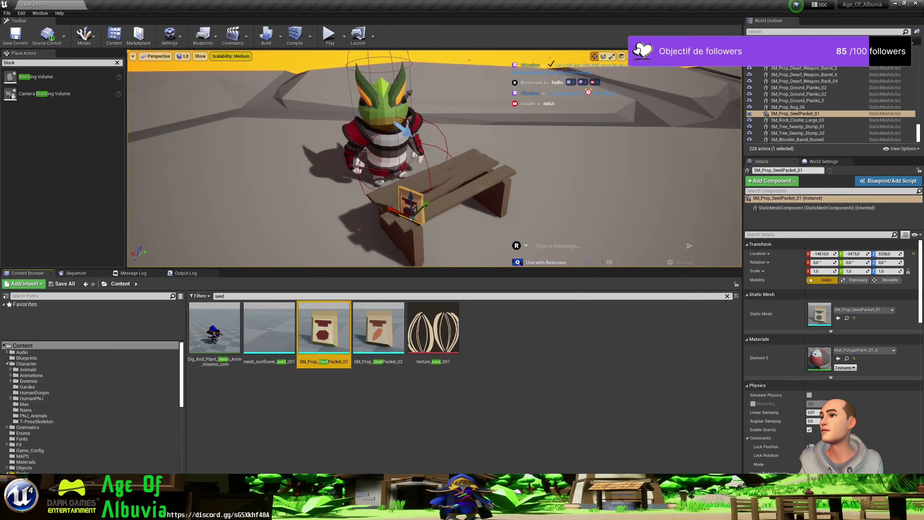
pyautogui.moveTo(147, 513)
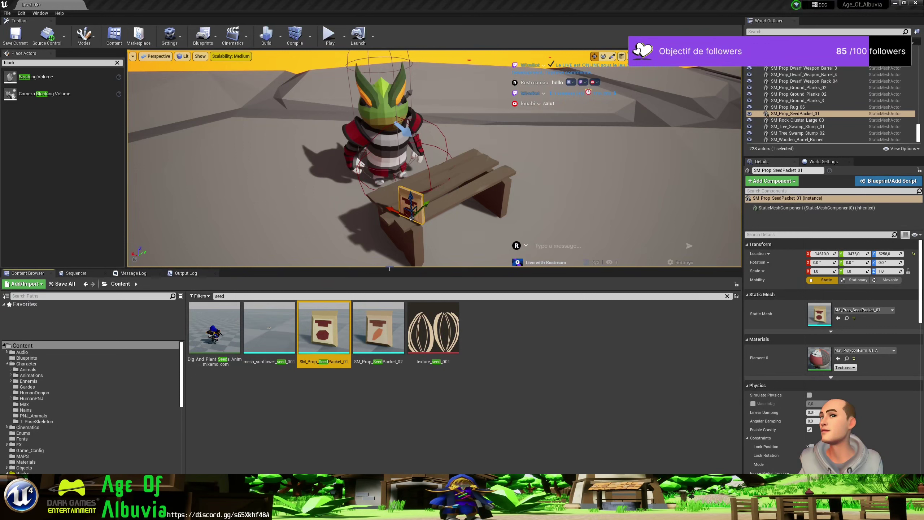
# Rotate the seed packet to -45° around Z and clear the 'seed' search text.
pyautogui.click(410, 214)
pyautogui.press('e')
pyautogui.moveTo(411, 233)
pyautogui.mouseDown()
pyautogui.moveTo(368, 222)
pyautogui.moveTo(404, 270)
pyautogui.mouseUp()
pyautogui.press('w')
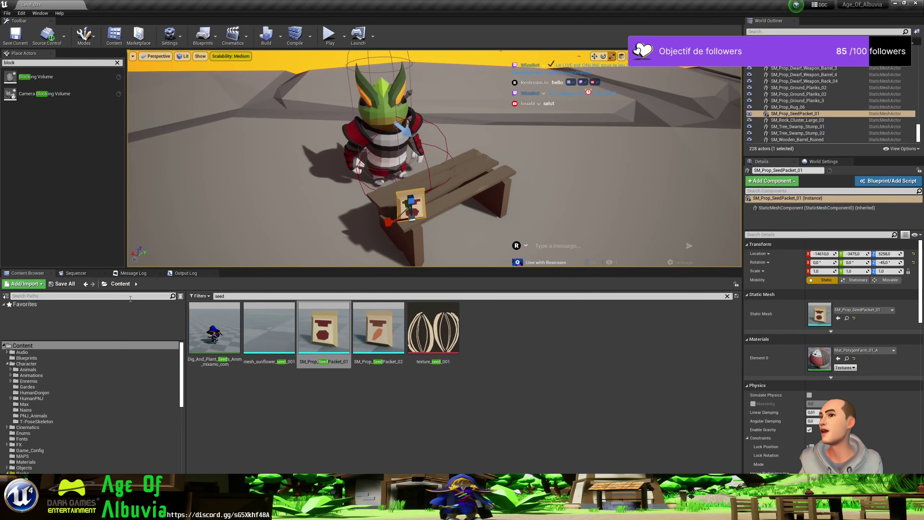
pyautogui.click(244, 296)
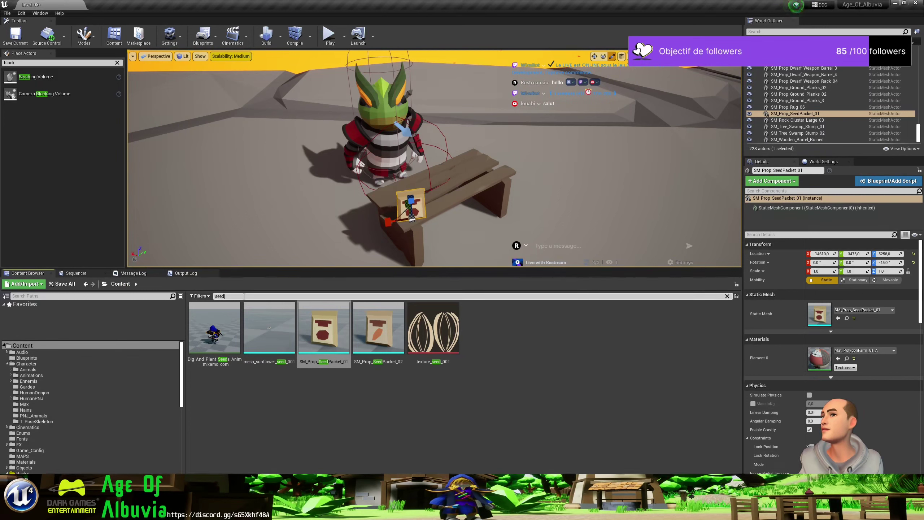
pyautogui.press('BackSpace')
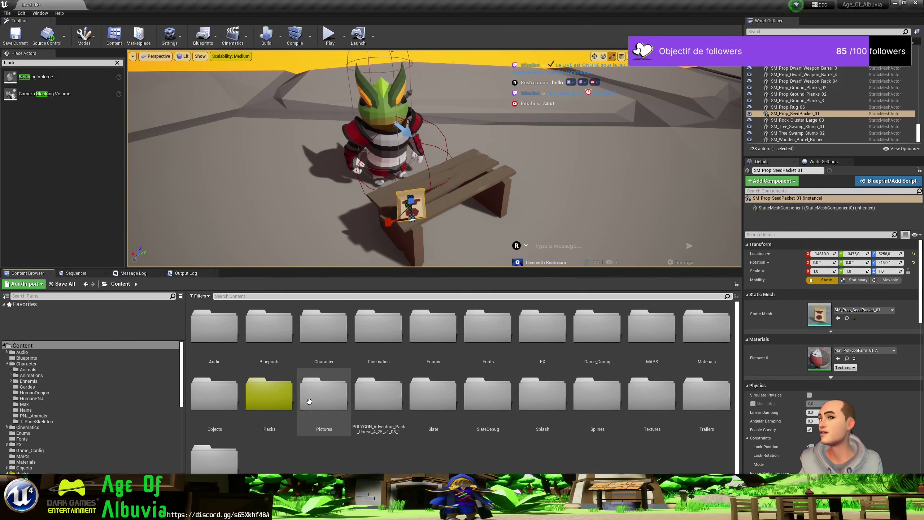
# Open Packs > Props > LowPolyFruitsVegetables > Meshes > Vegetables.
pyautogui.click(266, 406)
pyautogui.doubleClick(265, 406)
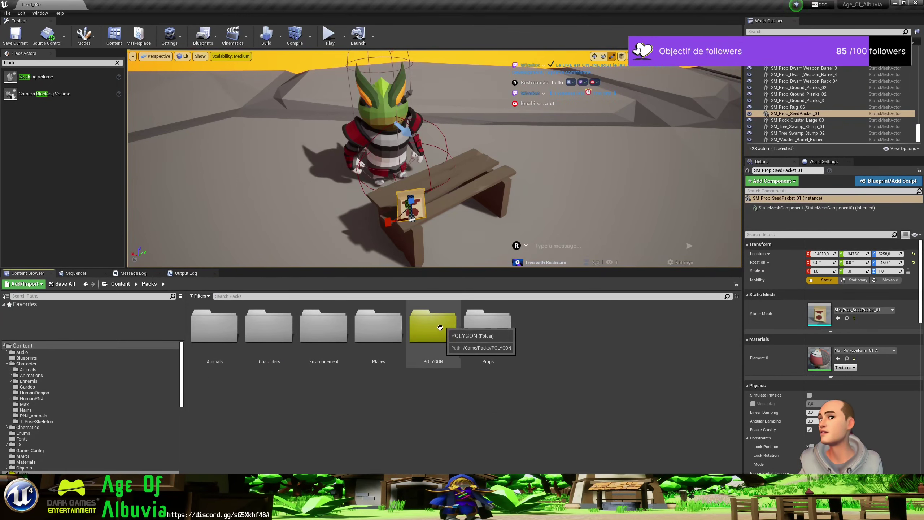
pyautogui.doubleClick(488, 334)
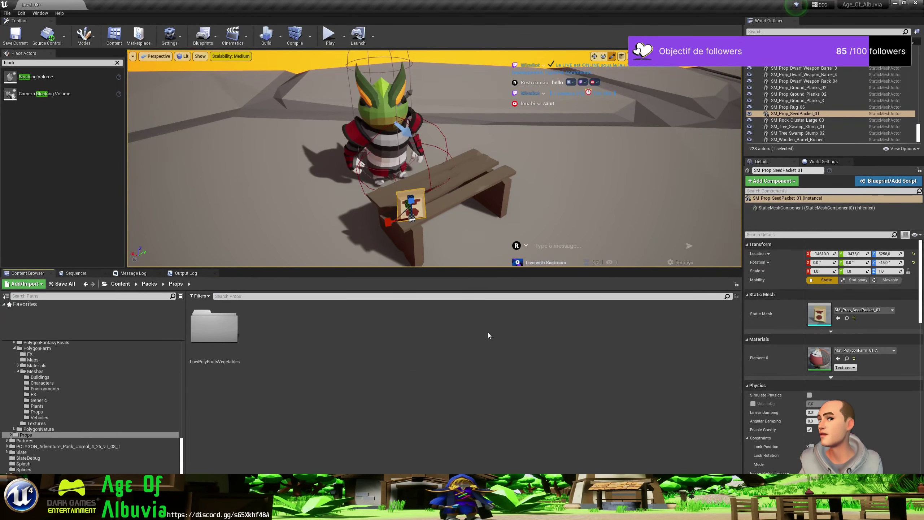
pyautogui.doubleClick(226, 328)
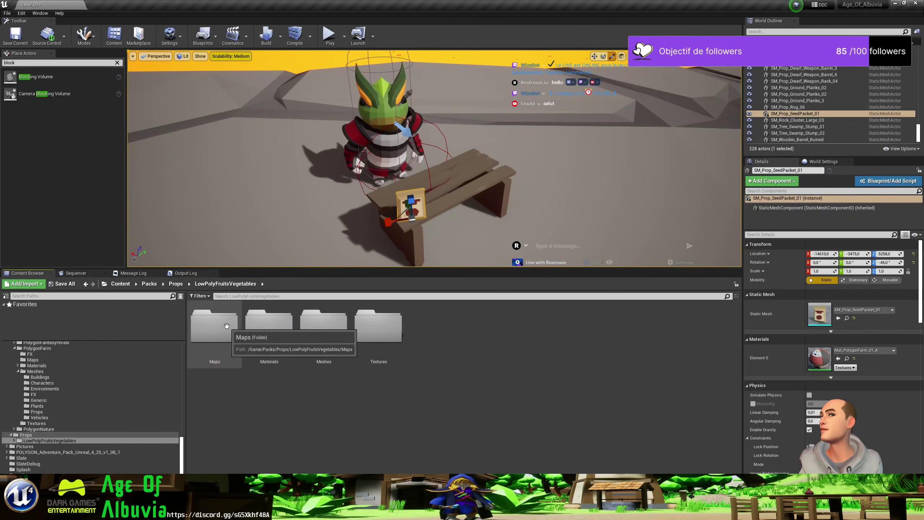
pyautogui.doubleClick(336, 335)
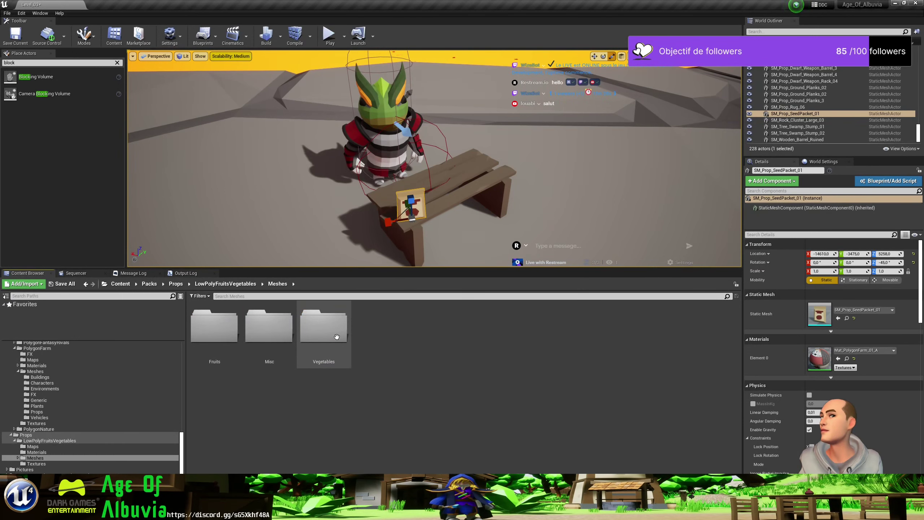
pyautogui.doubleClick(337, 336)
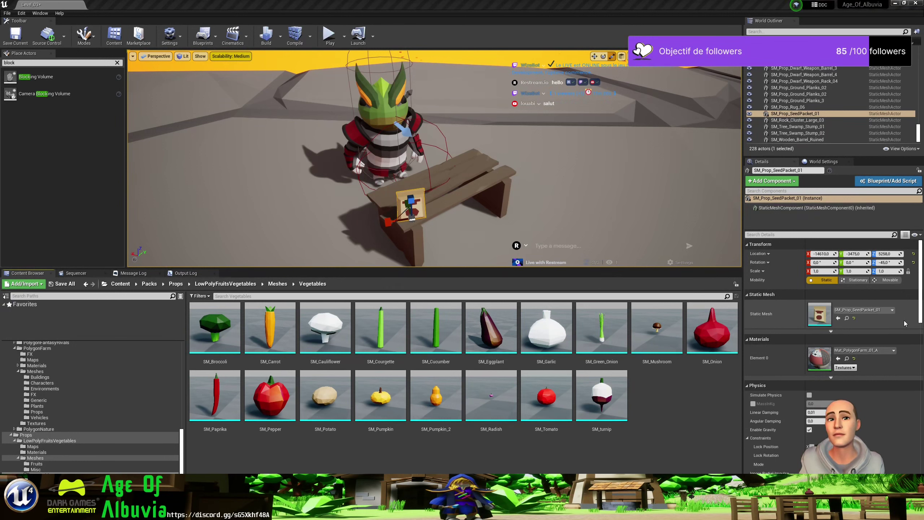
# Compare SM_Pumpkin and SM_Pumpkin_2 and start renaming SM_Pumpkin_2.
pyautogui.click(380, 401)
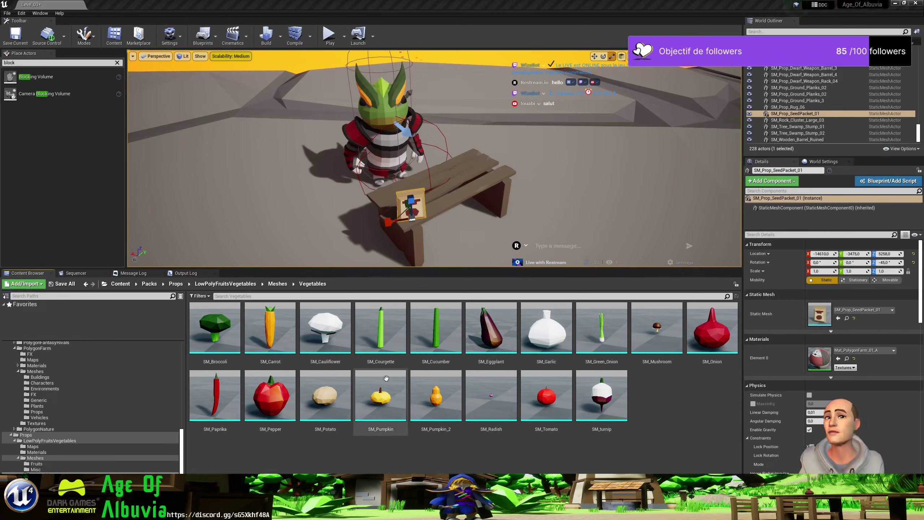
pyautogui.moveTo(455, 394)
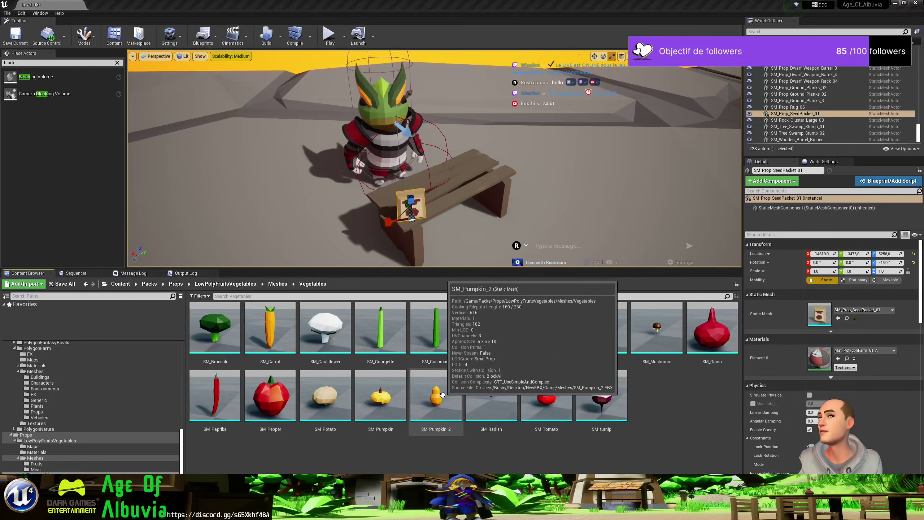
pyautogui.click(433, 430)
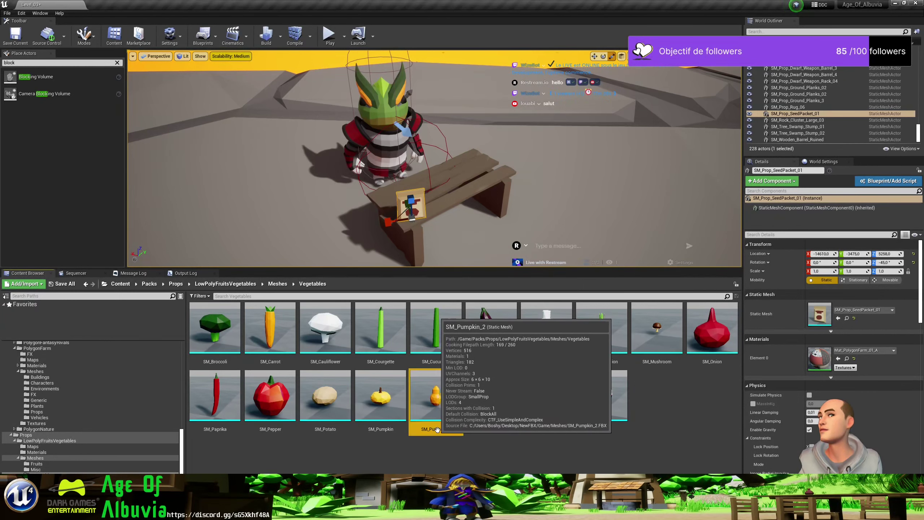
pyautogui.click(439, 430)
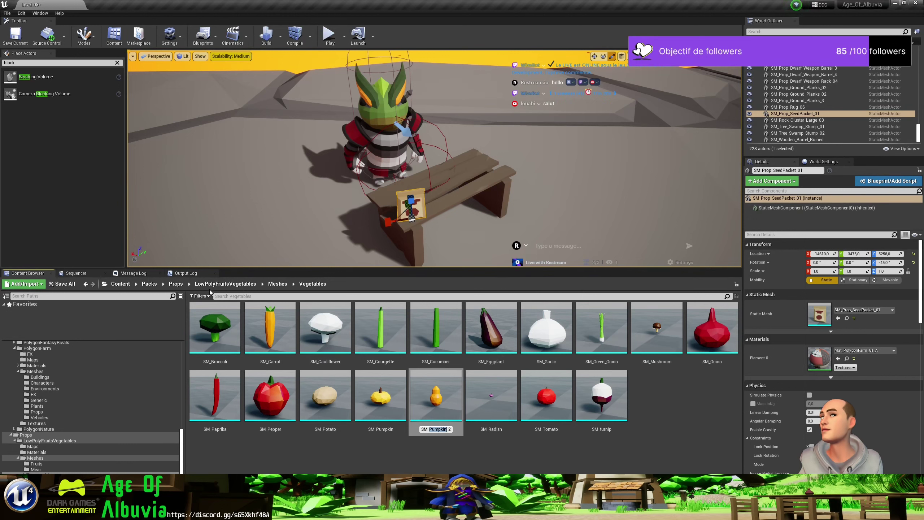
# Keep the name SM_Pumpkin_2, then search 'Pumpkin' within Packs and select a small pumpkin.
pyautogui.press('Return')
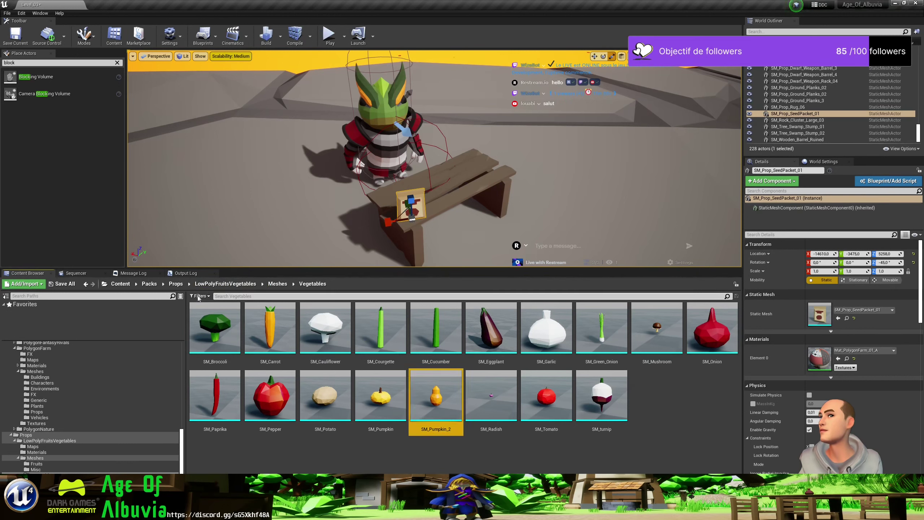
pyautogui.click(149, 284)
pyautogui.click(225, 295)
pyautogui.write('Pumpkin')
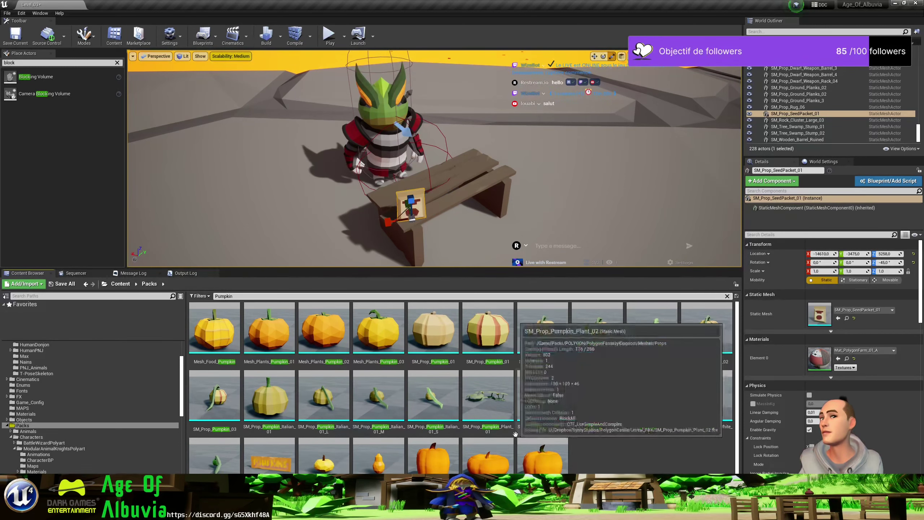
pyautogui.click(378, 451)
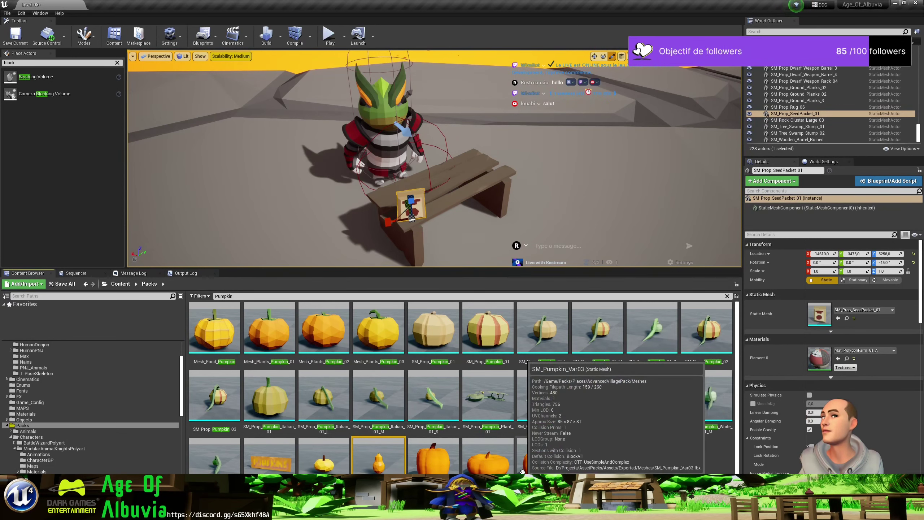
pyautogui.scroll(-1, 400, 458)
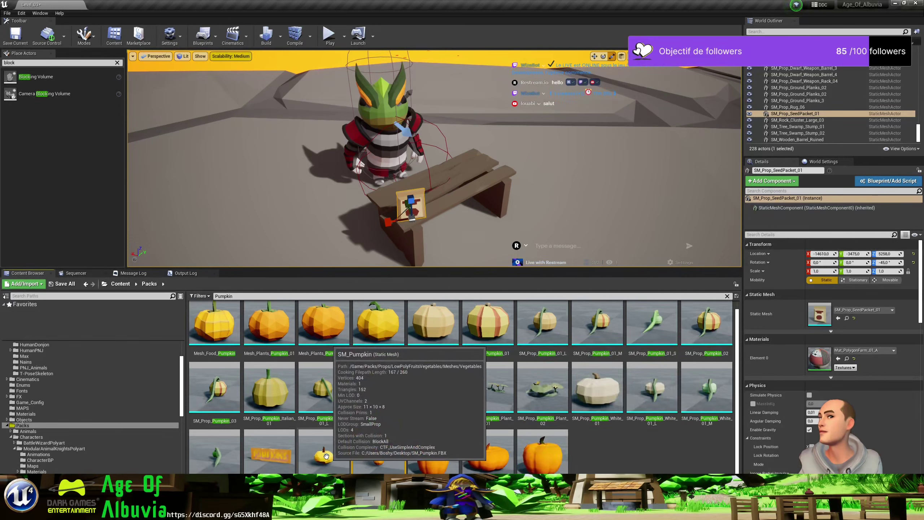
# Place the PUMPKINS sign beside the table, rotating it about 132° then back 20°, slightly raised.
pyautogui.moveTo(286, 457); pyautogui.dragTo(567, 193)
pyautogui.press('e')
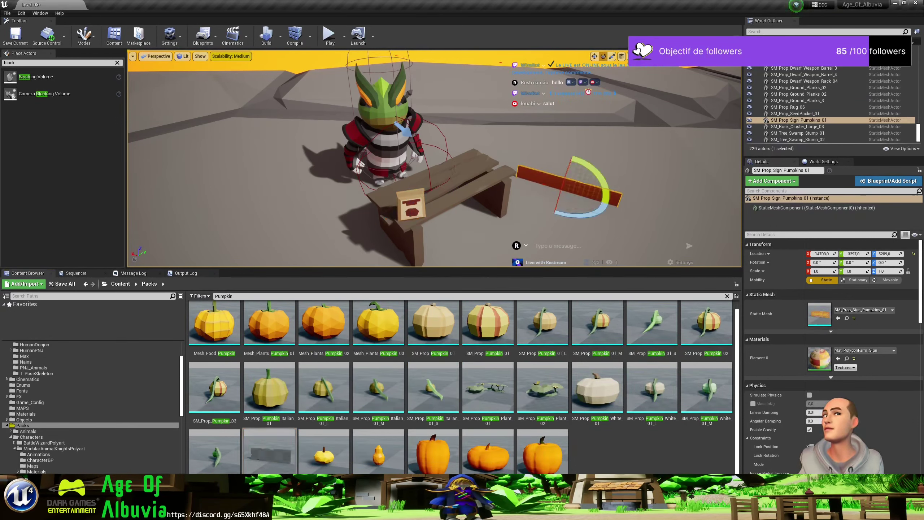
pyautogui.moveTo(582, 215); pyautogui.dragTo(535, 204)
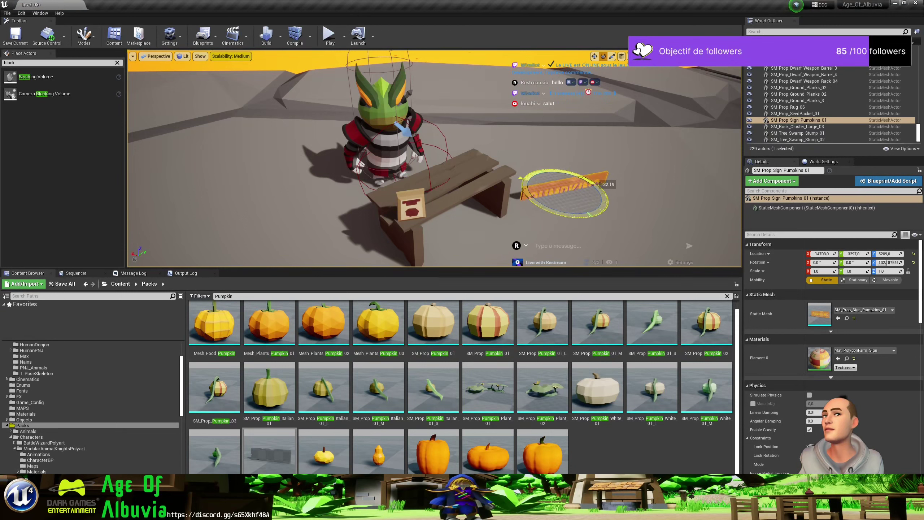
pyautogui.press('w')
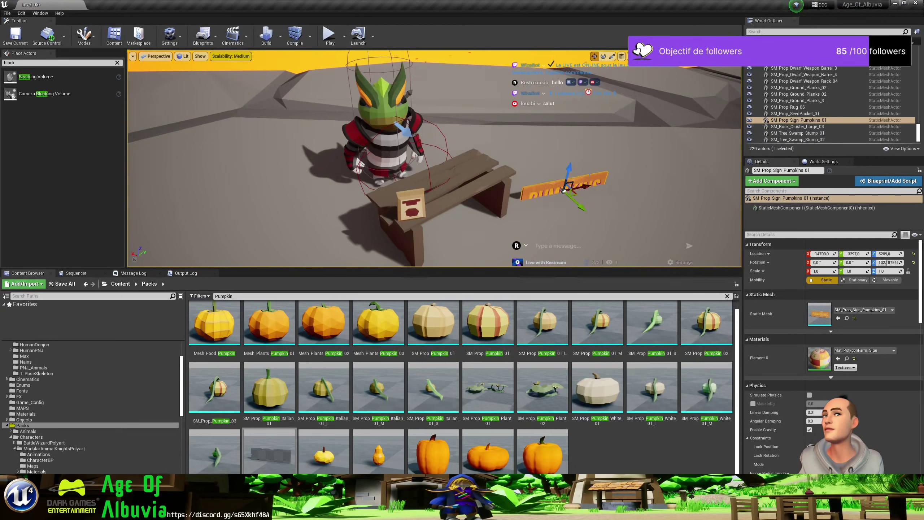
pyautogui.moveTo(571, 171); pyautogui.dragTo(573, 156)
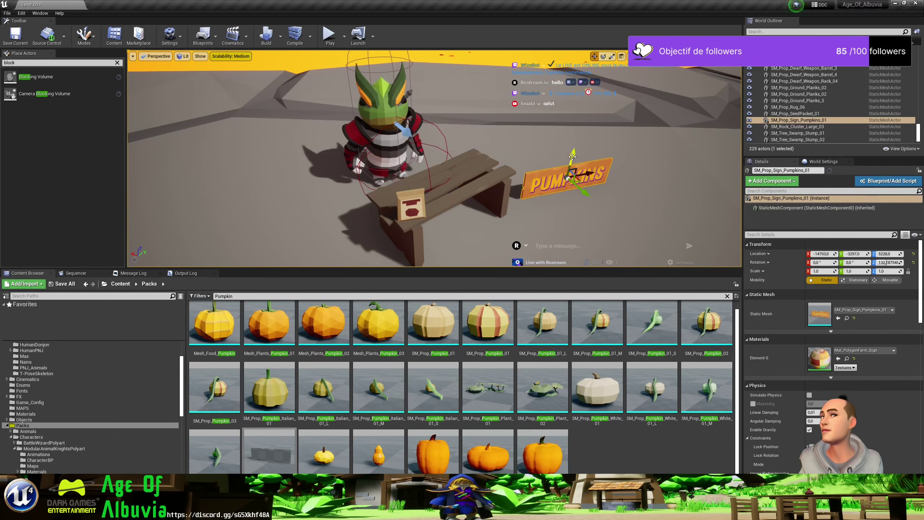
pyautogui.press('e')
pyautogui.moveTo(566, 199); pyautogui.dragTo(545, 200)
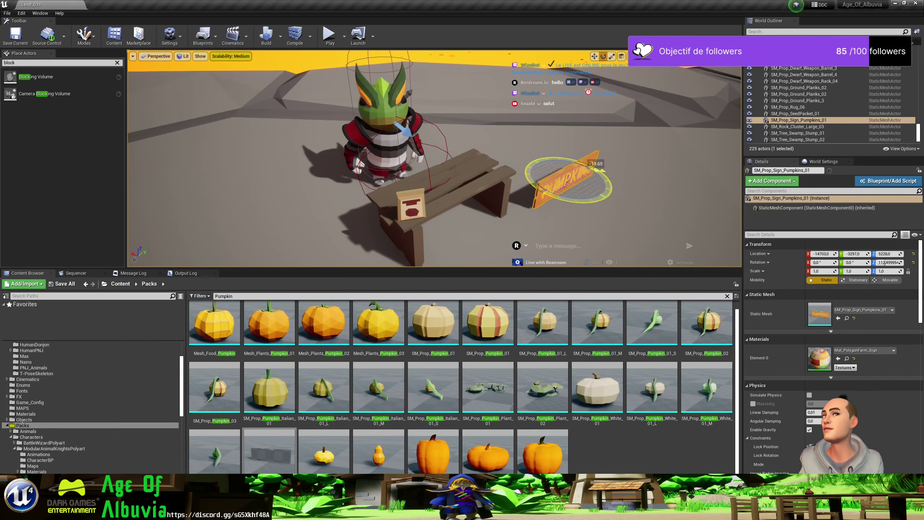
pyautogui.press('w')
# Seat the sign against the bench front, lifting it slightly and shifting it left.
pyautogui.moveTo(580, 169); pyautogui.dragTo(501, 202)
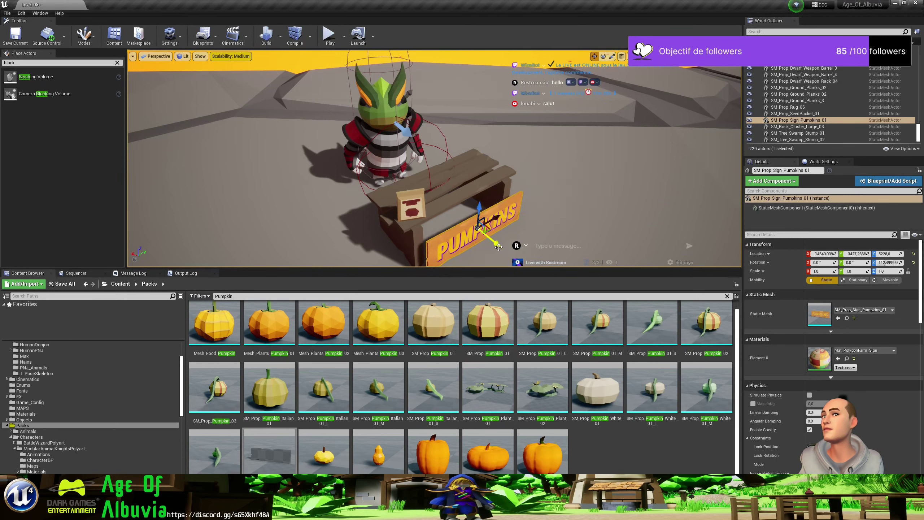
pyautogui.moveTo(498, 247); pyautogui.dragTo(488, 239)
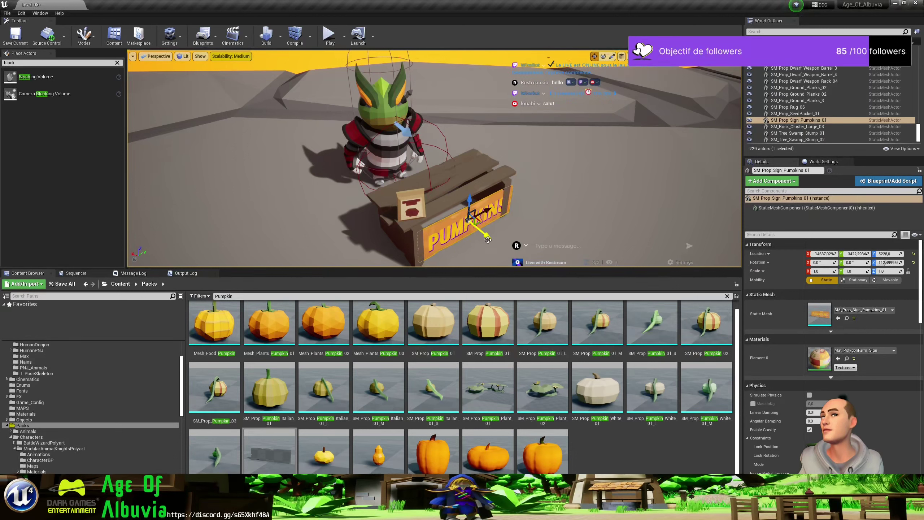
pyautogui.moveTo(469, 201); pyautogui.dragTo(468, 194)
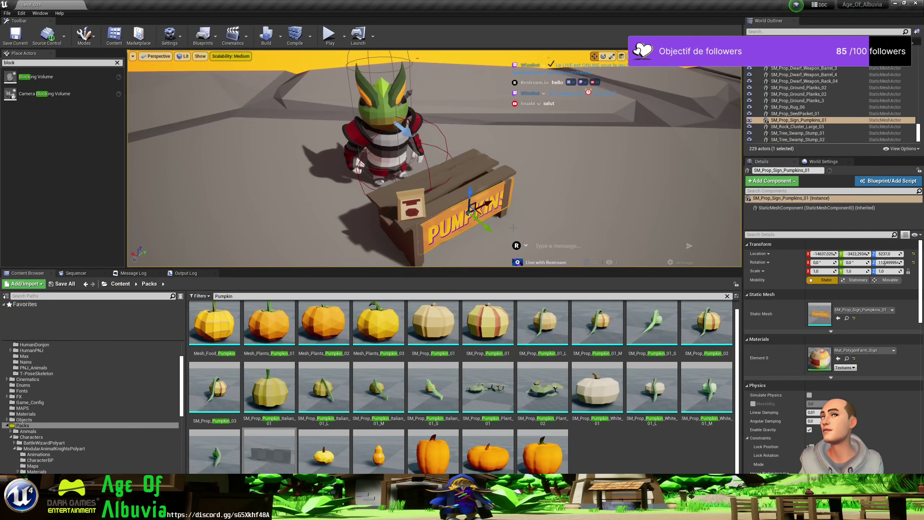
pyautogui.moveTo(513, 228); pyautogui.dragTo(535, 229, button='right')
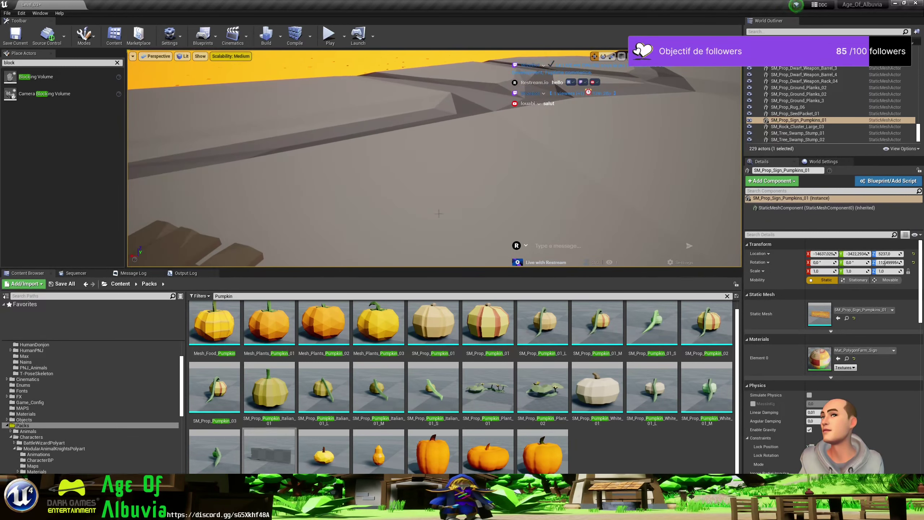
pyautogui.press('f')
pyautogui.moveTo(412, 177); pyautogui.dragTo(399, 178)
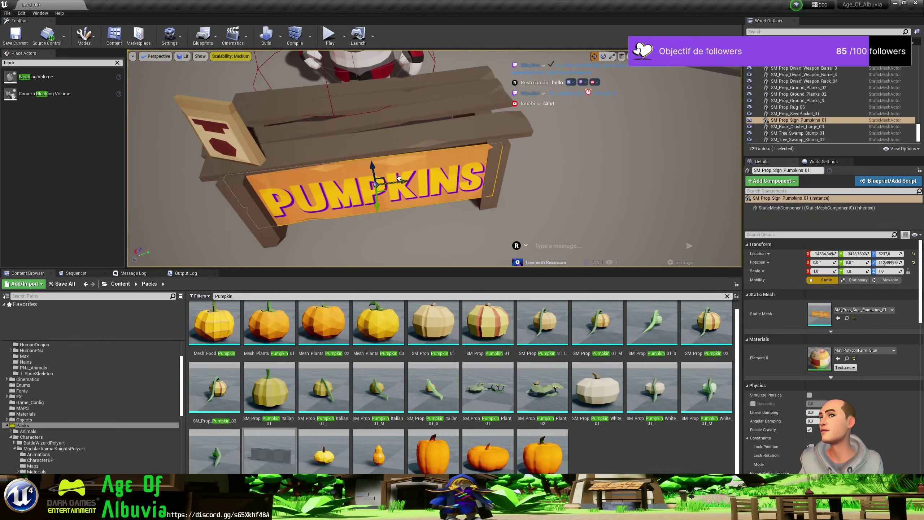
pyautogui.moveTo(457, 218); pyautogui.dragTo(458, 218, button='right')
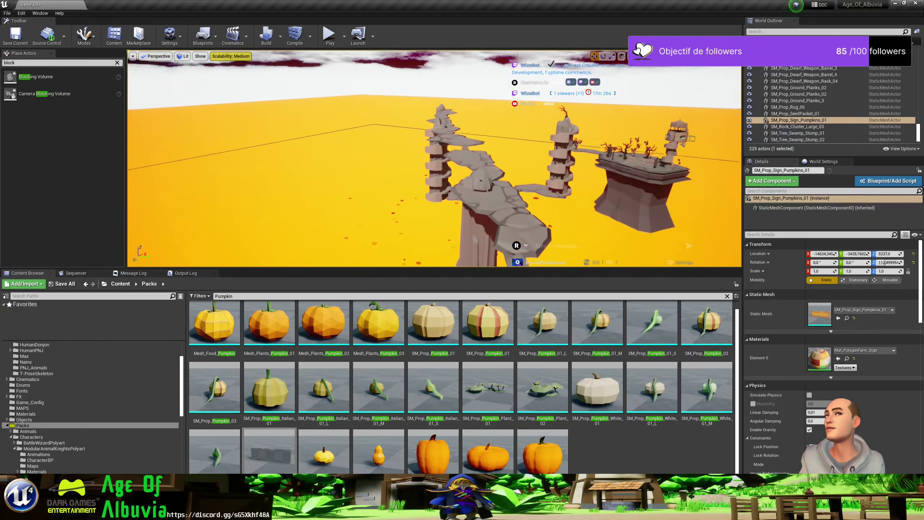
pyautogui.moveTo(351, 116); pyautogui.dragTo(350, 115, button='right')
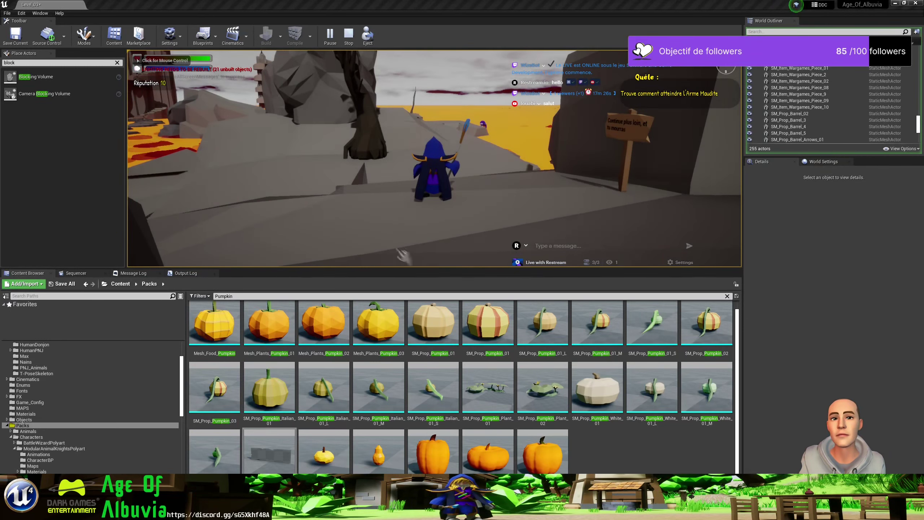
pyautogui.click(495, 194)
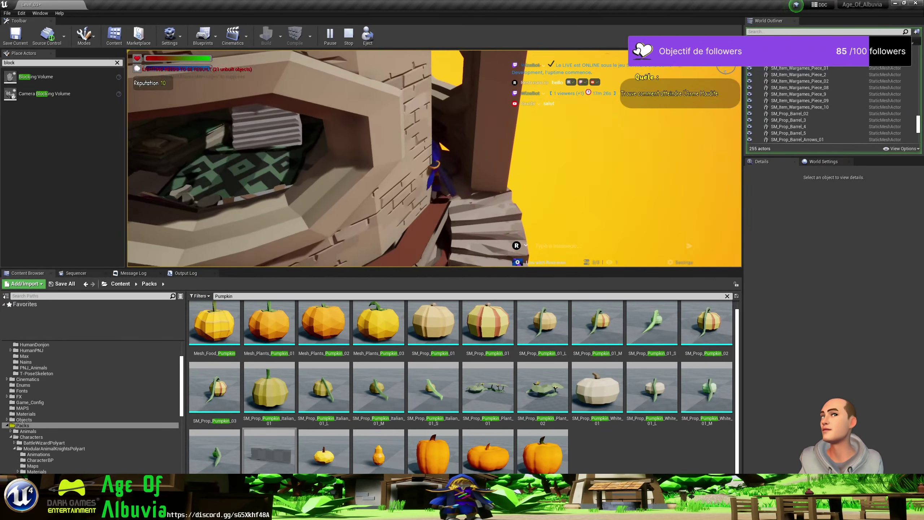
pyautogui.press('Escape')
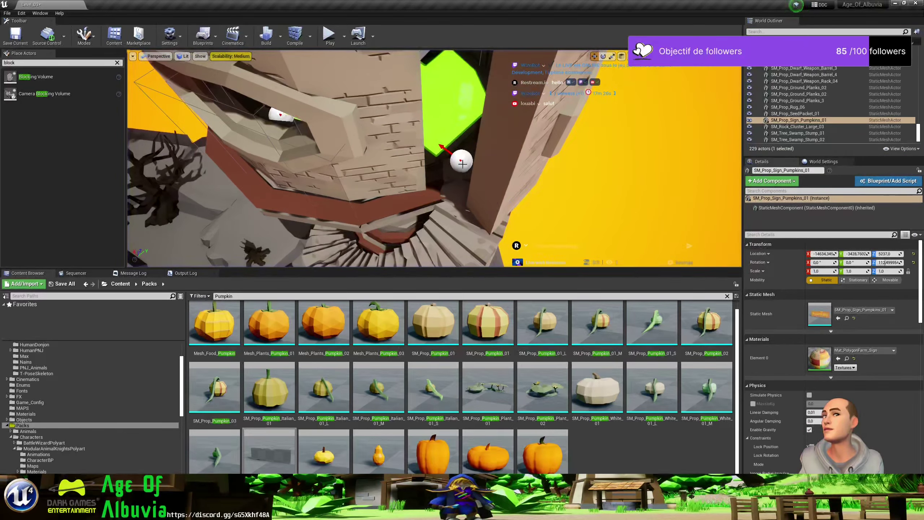
# Select the BP_Lieu_Teleporter sphere and pull the view back over the tower.
pyautogui.click(461, 162)
pyautogui.scroll(-3, 469, 186)
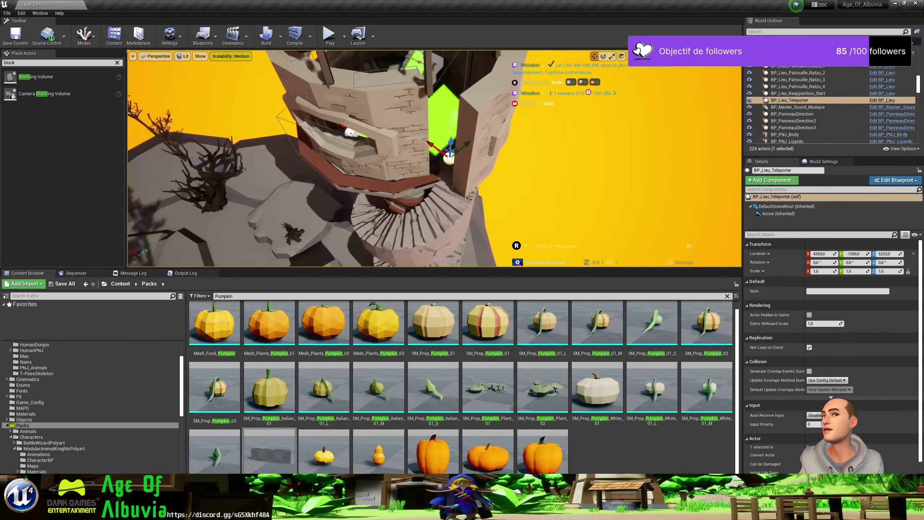
pyautogui.scroll(-3, 466, 189)
pyautogui.scroll(-3, 460, 192)
pyautogui.scroll(-3, 453, 198)
pyautogui.scroll(-3, 452, 199)
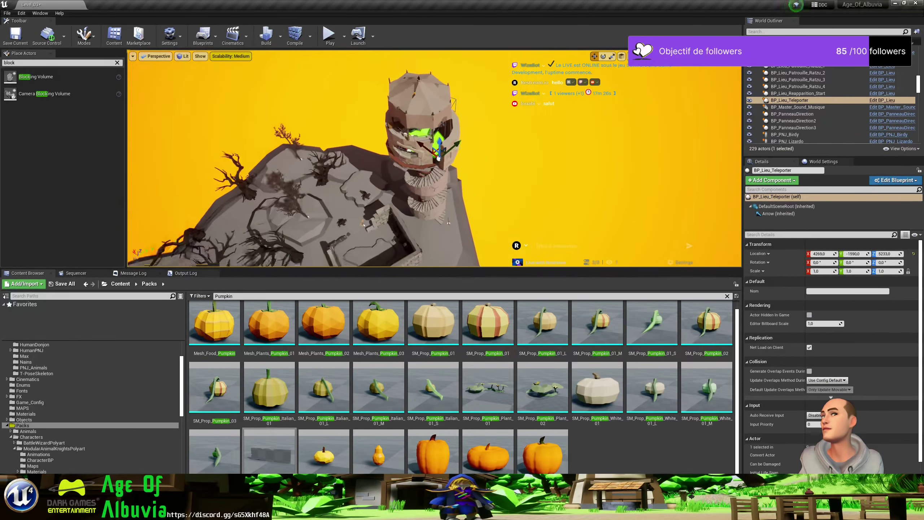
pyautogui.scroll(-3, 450, 201)
pyautogui.scroll(-3, 449, 202)
pyautogui.scroll(-3, 447, 204)
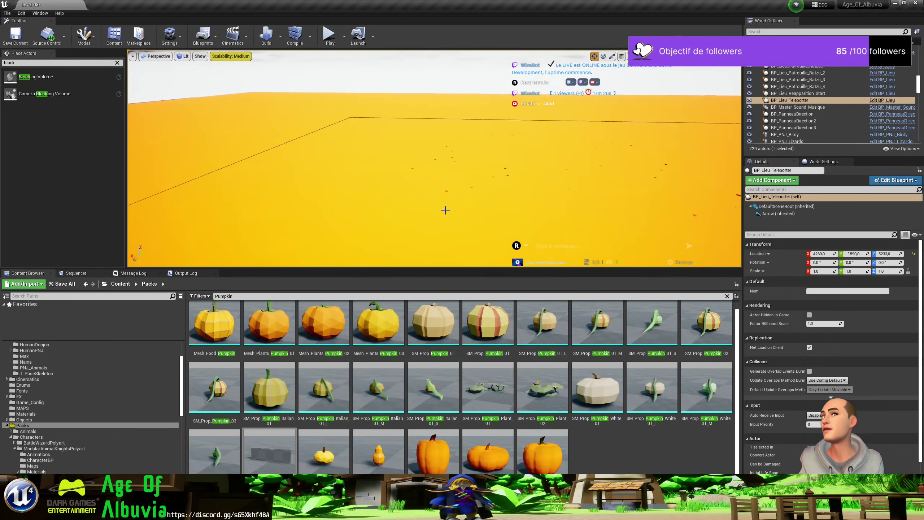
pyautogui.moveTo(484, 199); pyautogui.dragTo(510, 171, button='right')
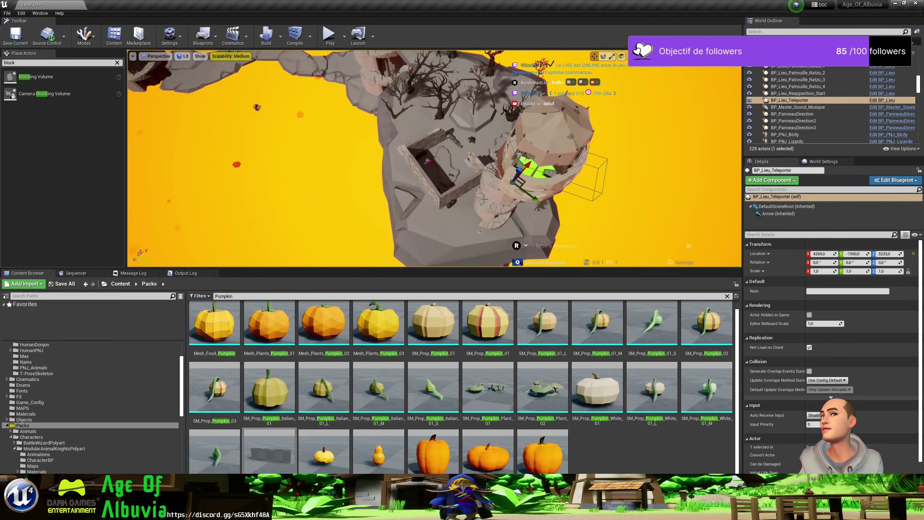
# Move the teleporter next to the PUMPKINS stall and start a test play.
pyautogui.keyDown('shift'); pyautogui.moveTo(526, 182); pyautogui.dragTo(518, 179); pyautogui.keyUp('shift')
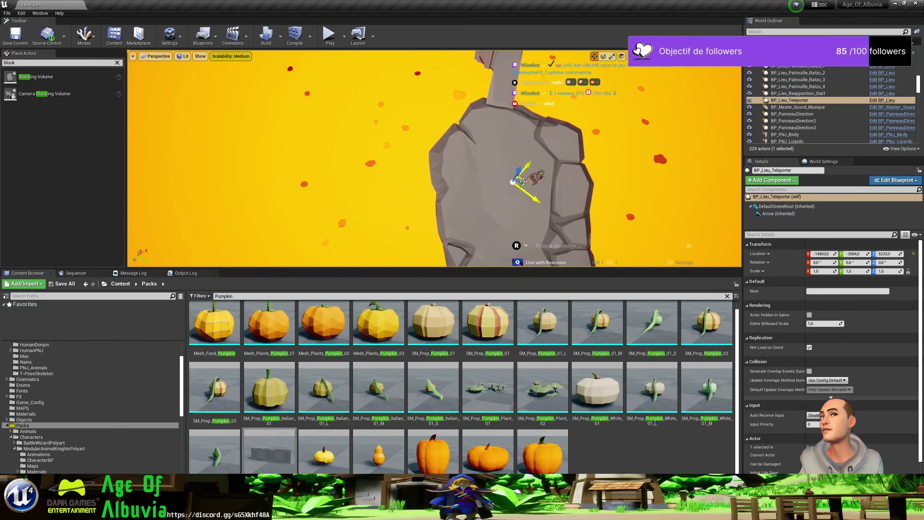
pyautogui.press('f')
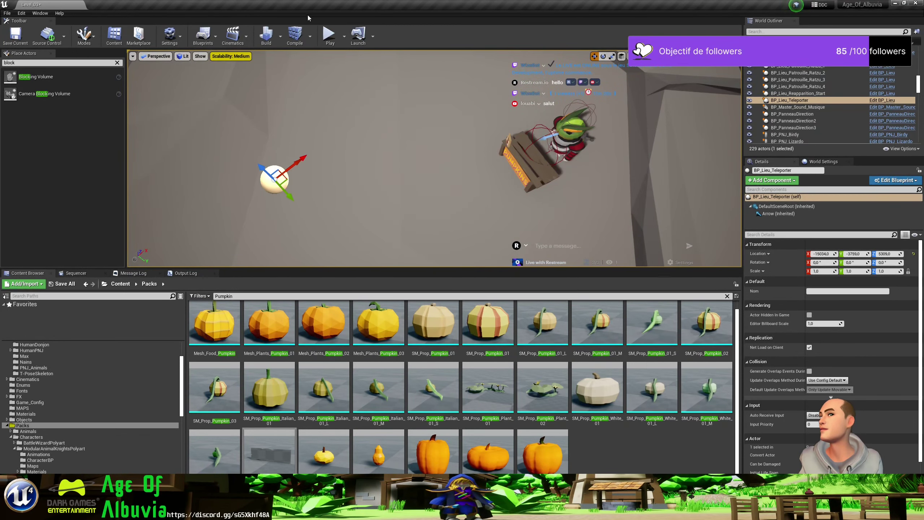
pyautogui.click(332, 32)
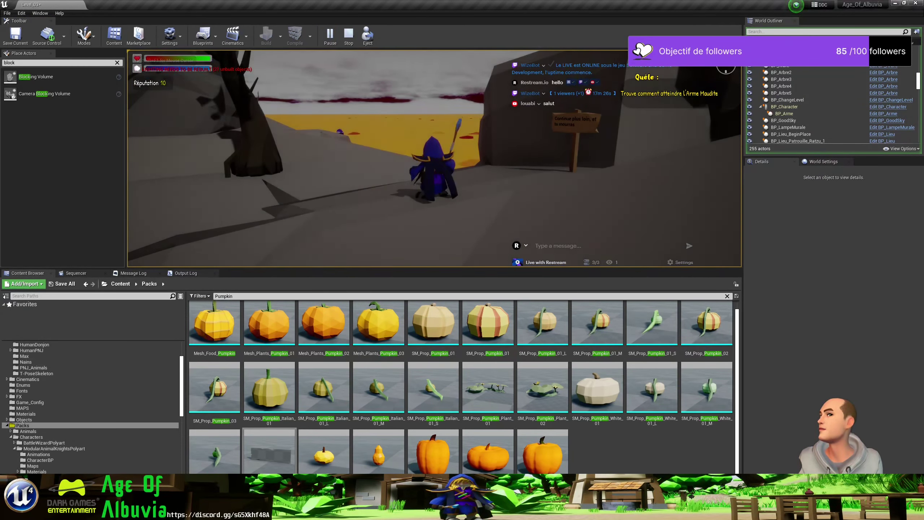
# Walk the wizard past the tree up to Lizardo's PUMPKINS stall, then stop the test play.
pyautogui.press('w')
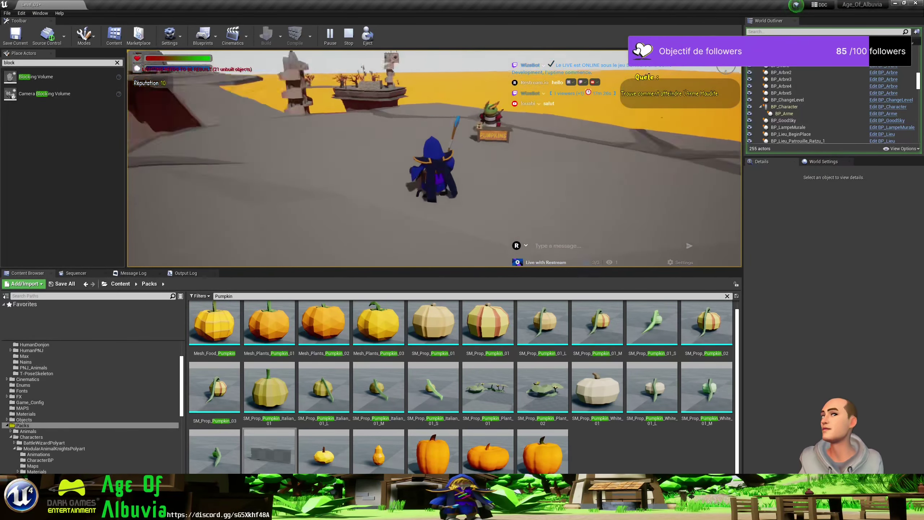
pyautogui.press('w')
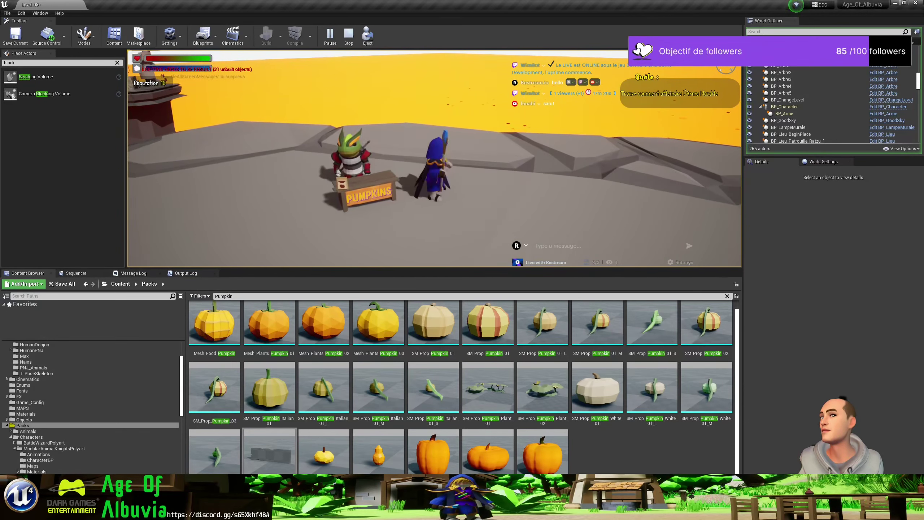
pyautogui.press('Escape')
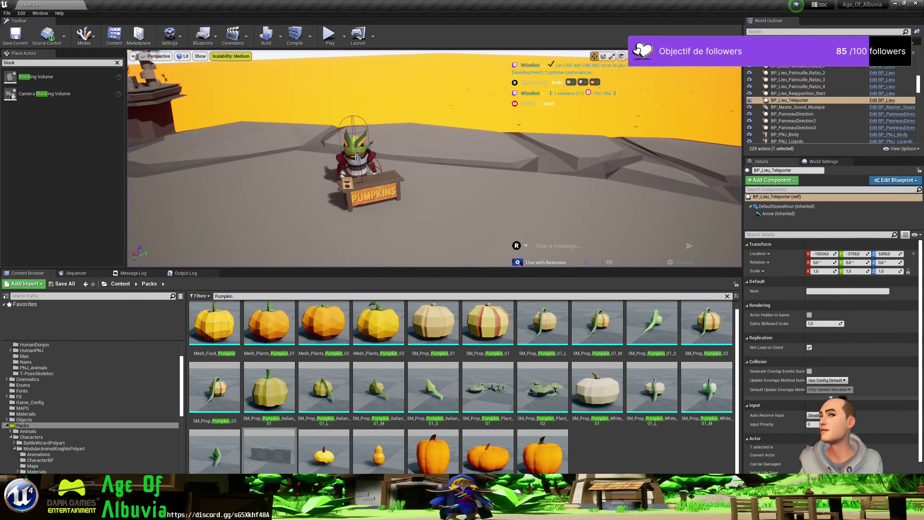
# Select the lizard NPC and move it down and toward the camera near the PUMPKINS sign.
pyautogui.click(355, 157)
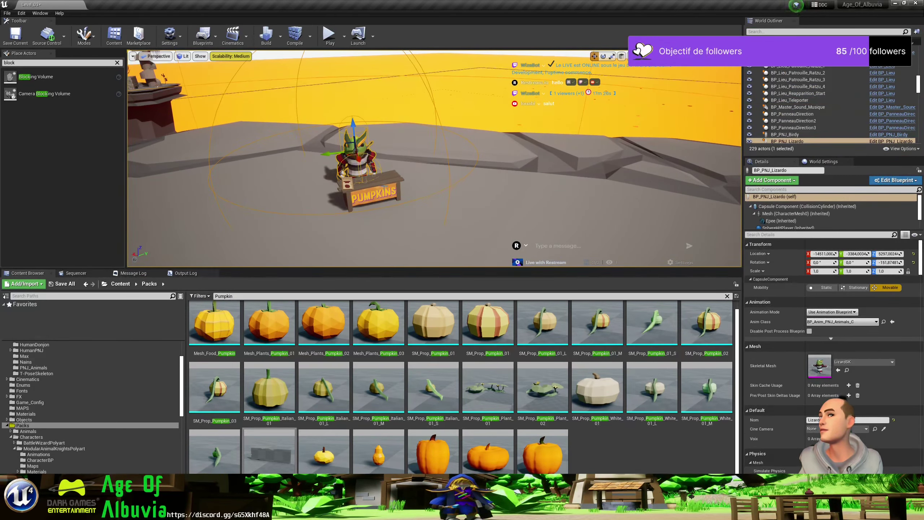
pyautogui.moveTo(356, 157); pyautogui.dragTo(355, 157, button='right')
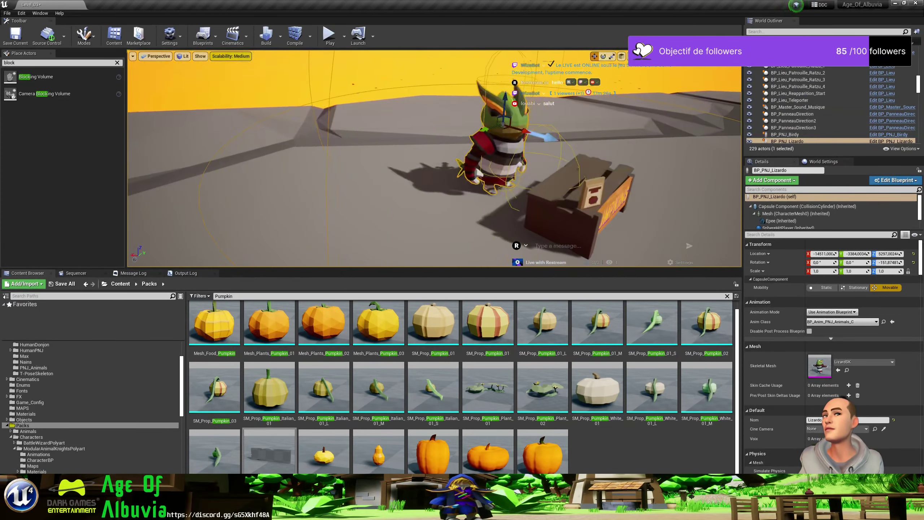
pyautogui.moveTo(420, 168); pyautogui.dragTo(420, 168, button='right')
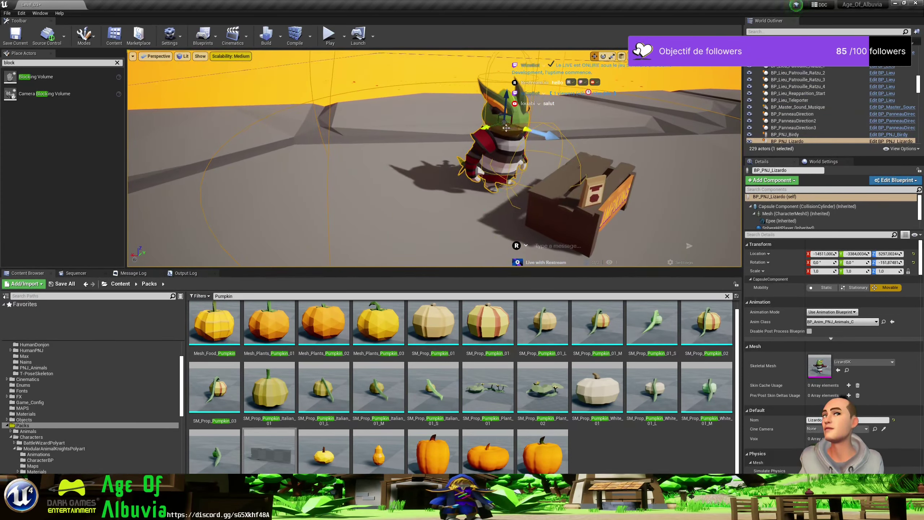
pyautogui.moveTo(504, 127)
pyautogui.mouseDown()
pyautogui.moveTo(494, 180)
pyautogui.moveTo(516, 153)
pyautogui.mouseUp()
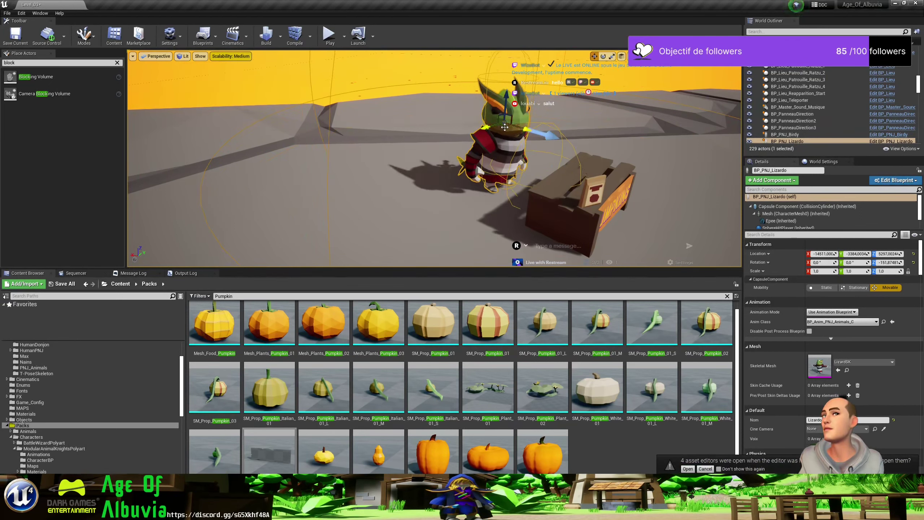
pyautogui.moveTo(504, 127); pyautogui.dragTo(498, 201)
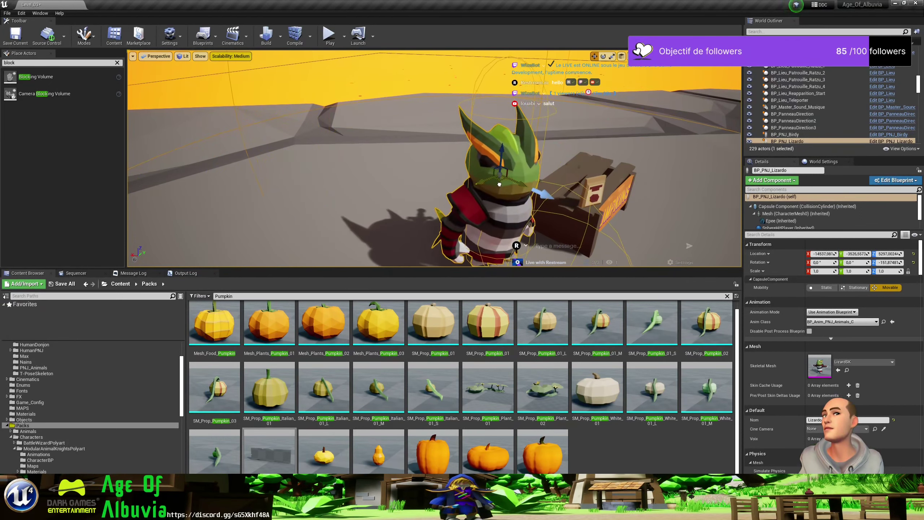
pyautogui.moveTo(602, 205); pyautogui.dragTo(546, 203, button='right')
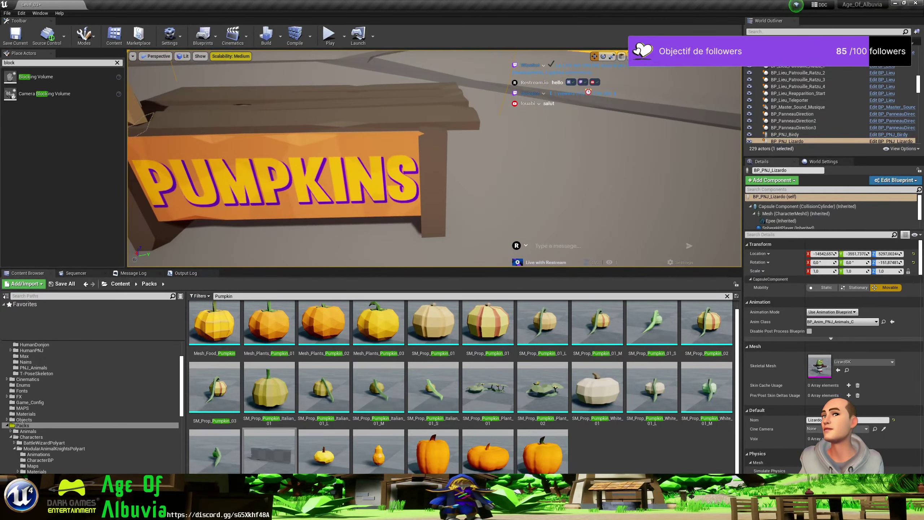
pyautogui.press('f')
# Turn the lizard to about -160° and nudge it sideways beside the stall.
pyautogui.press('e')
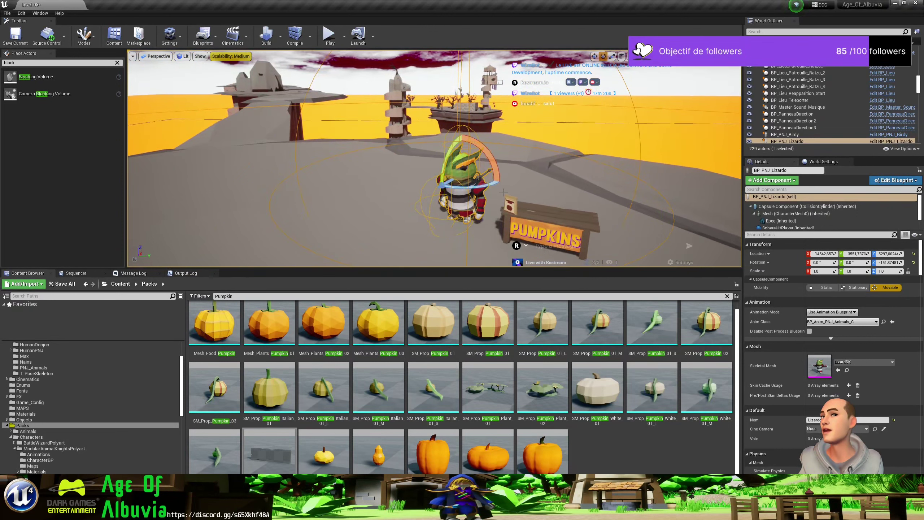
pyautogui.moveTo(474, 188)
pyautogui.mouseDown()
pyautogui.moveTo(463, 185)
pyautogui.moveTo(480, 218)
pyautogui.mouseUp()
pyautogui.press('w')
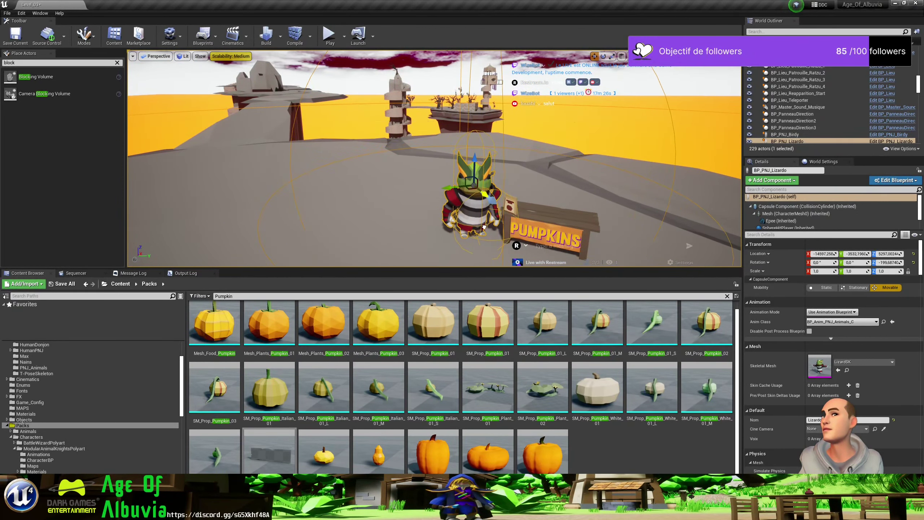
pyautogui.moveTo(450, 191); pyautogui.dragTo(434, 192)
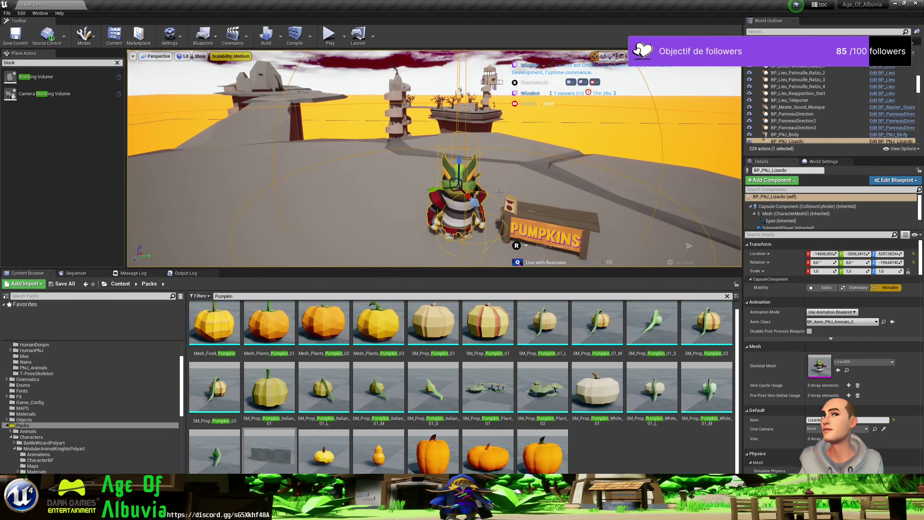
# Scale the PUMPKINS wood table up to 1.125.
pyautogui.click(558, 214)
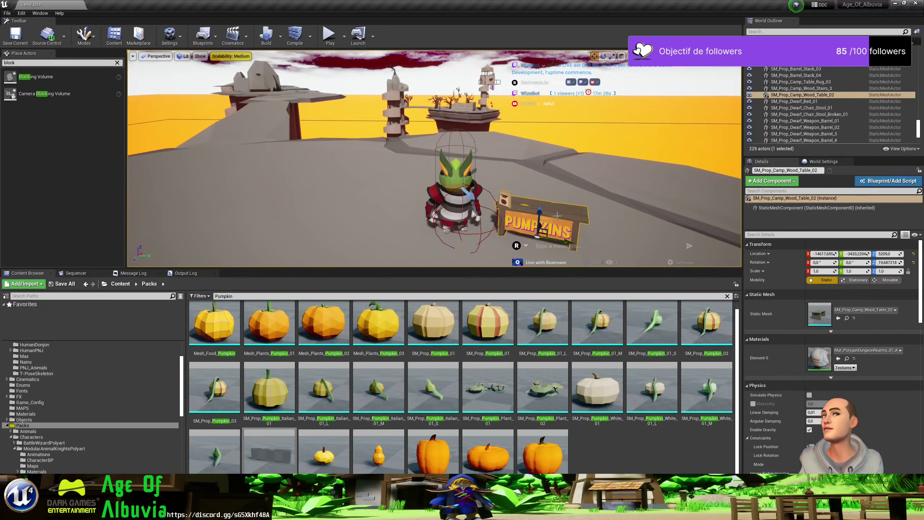
pyautogui.click(508, 198)
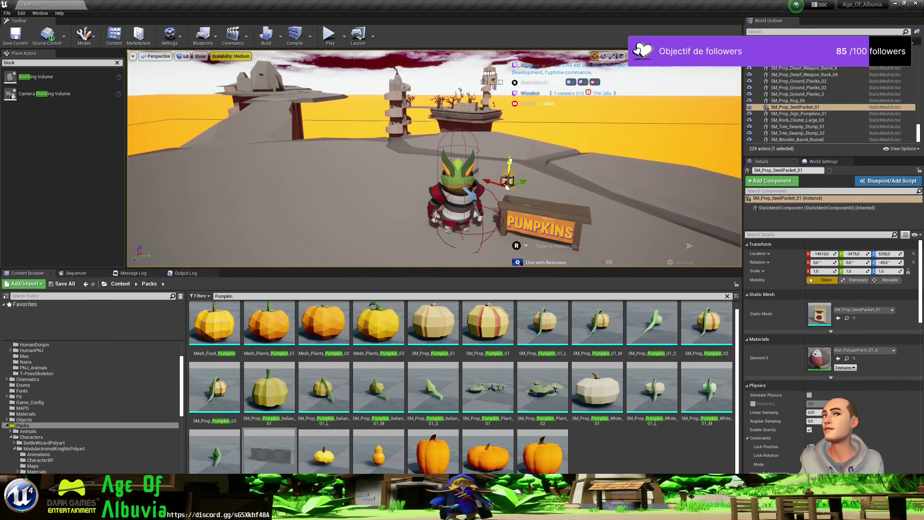
pyautogui.click(549, 209)
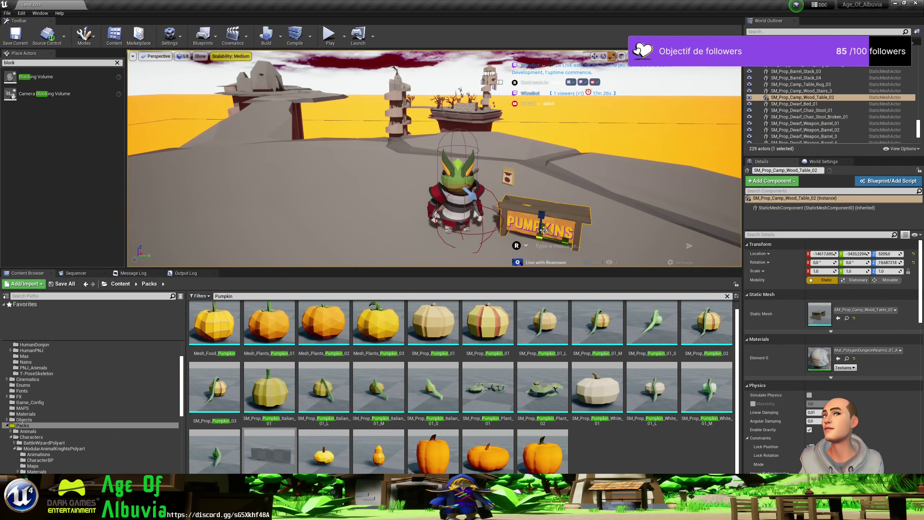
pyautogui.moveTo(542, 226)
pyautogui.mouseDown()
pyautogui.moveTo(549, 218)
pyautogui.moveTo(541, 224)
pyautogui.mouseUp()
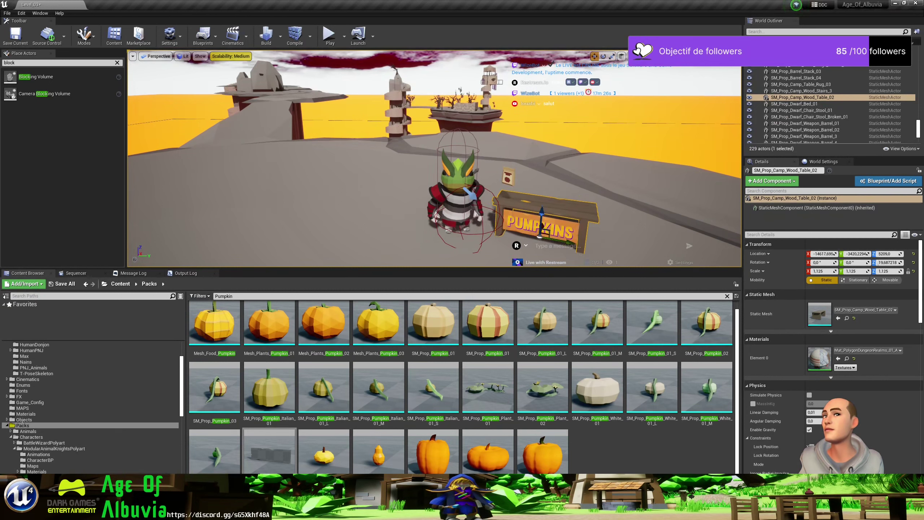
# Lower the seed packet onto the table and start a test play.
pyautogui.click(539, 226)
pyautogui.click(509, 179)
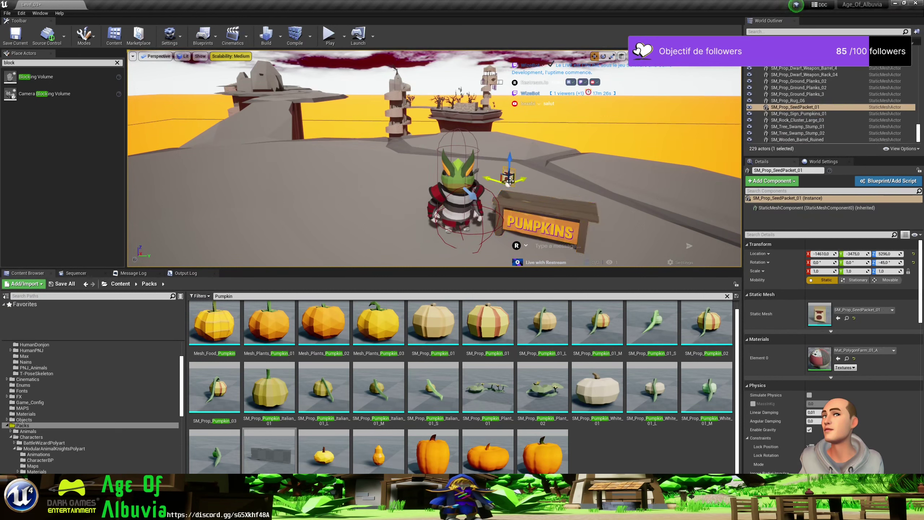
pyautogui.moveTo(509, 177); pyautogui.dragTo(509, 196)
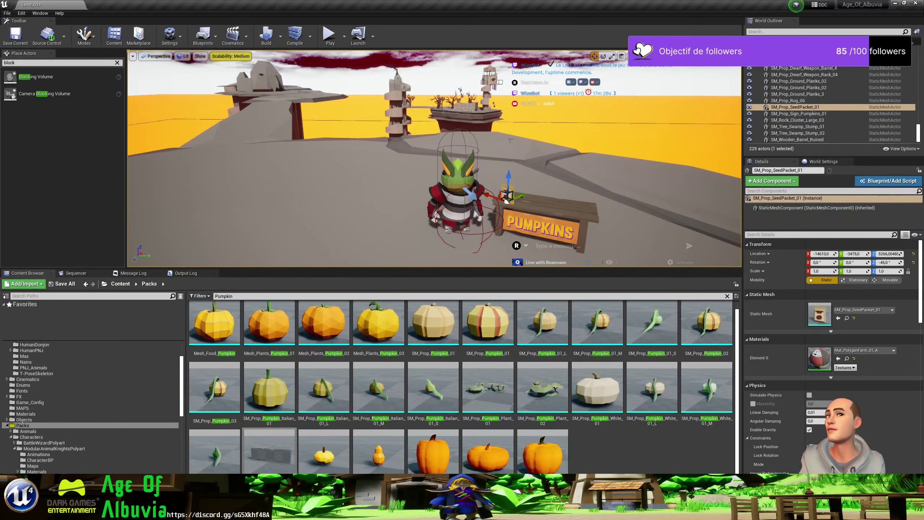
pyautogui.click(329, 35)
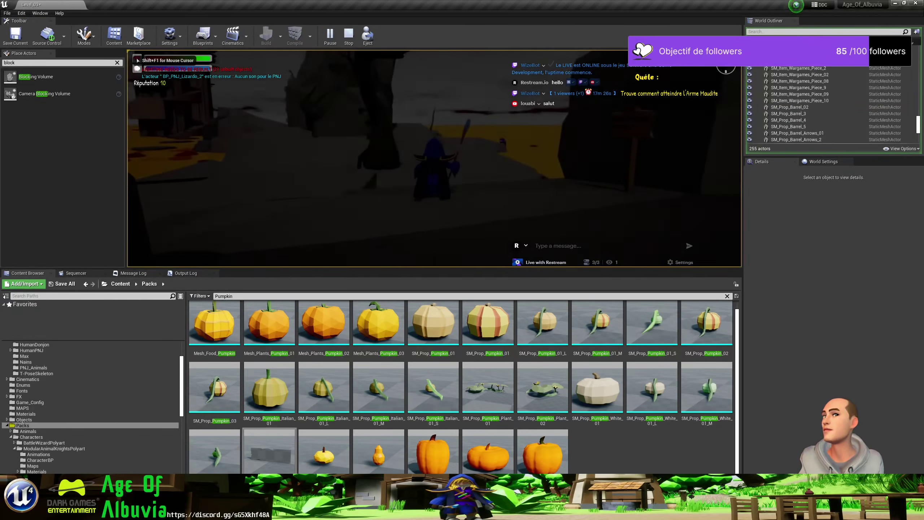
# Walk the character to the PUMPKINS stall and circle around it in the game.
pyautogui.press('w')
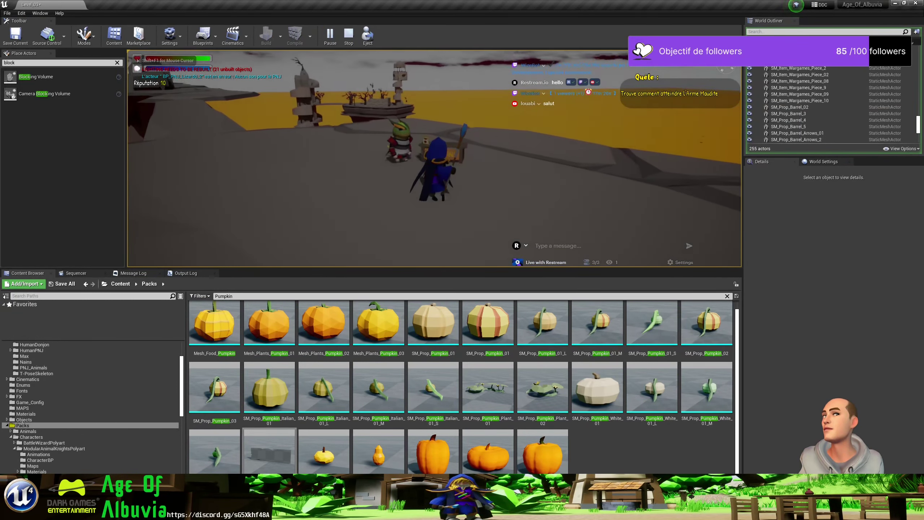
pyautogui.press('w')
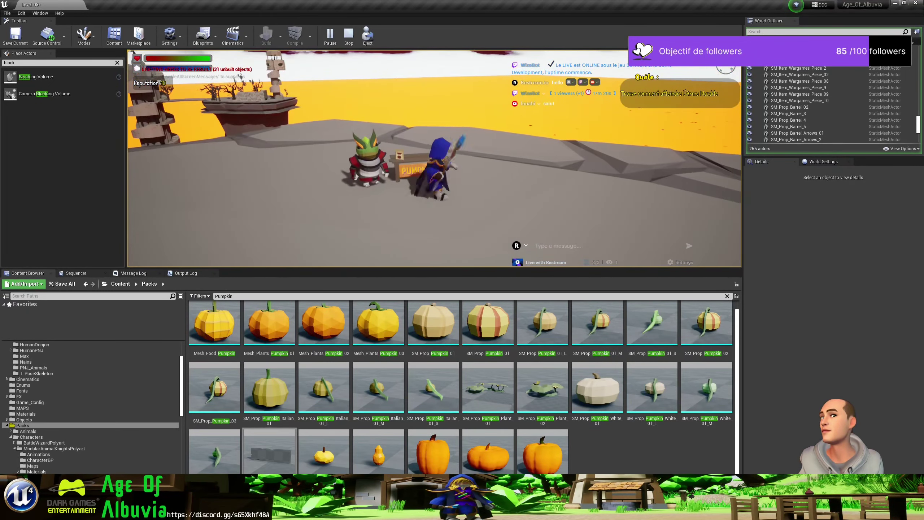
# Stop the playtest, drop the seed packet a little lower on the wood table, and play again.
pyautogui.press('Escape')
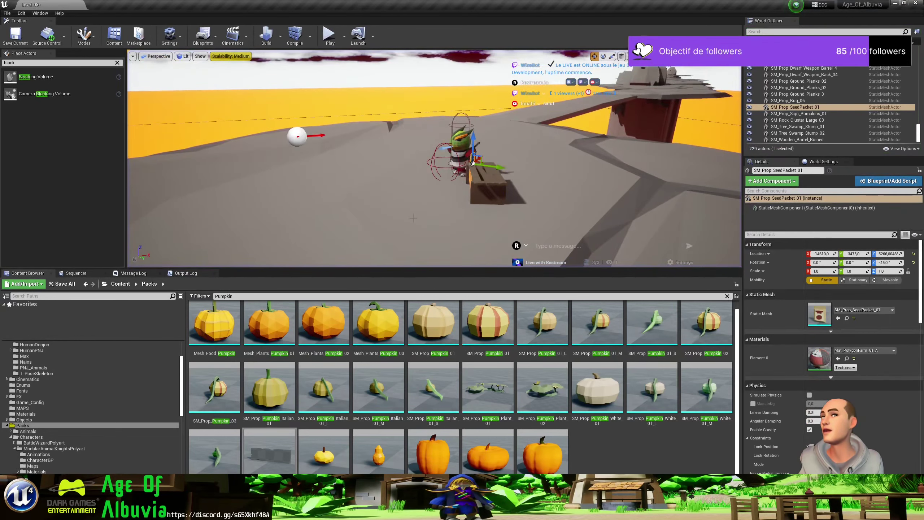
pyautogui.moveTo(474, 143); pyautogui.dragTo(474, 140)
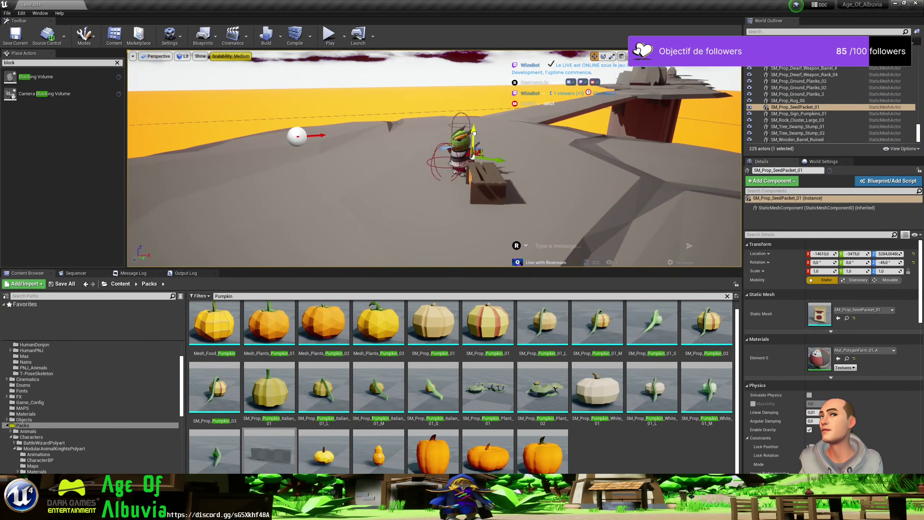
pyautogui.click(481, 187)
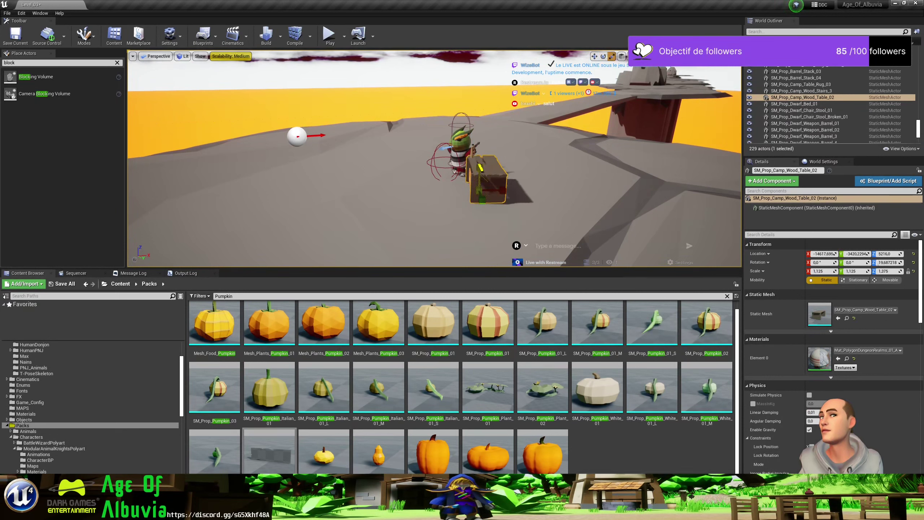
pyautogui.moveTo(424, 202); pyautogui.dragTo(404, 191, button='right')
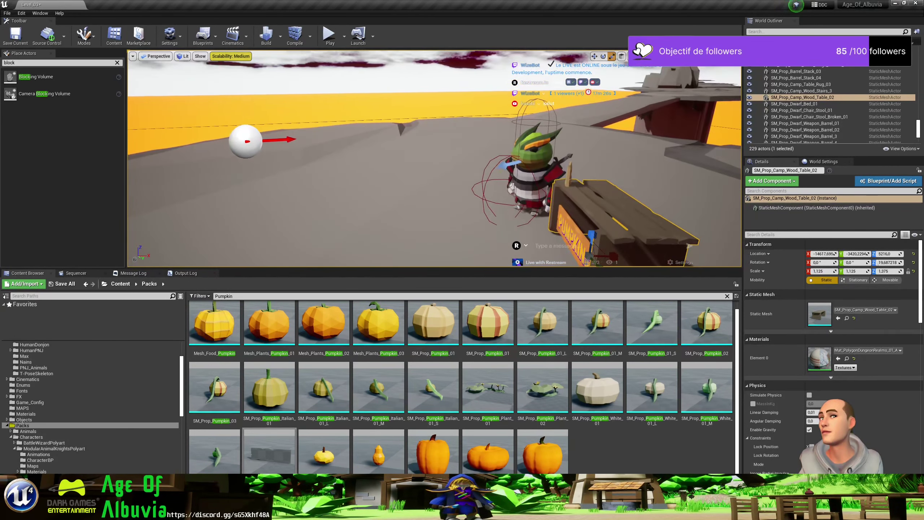
pyautogui.click(569, 170)
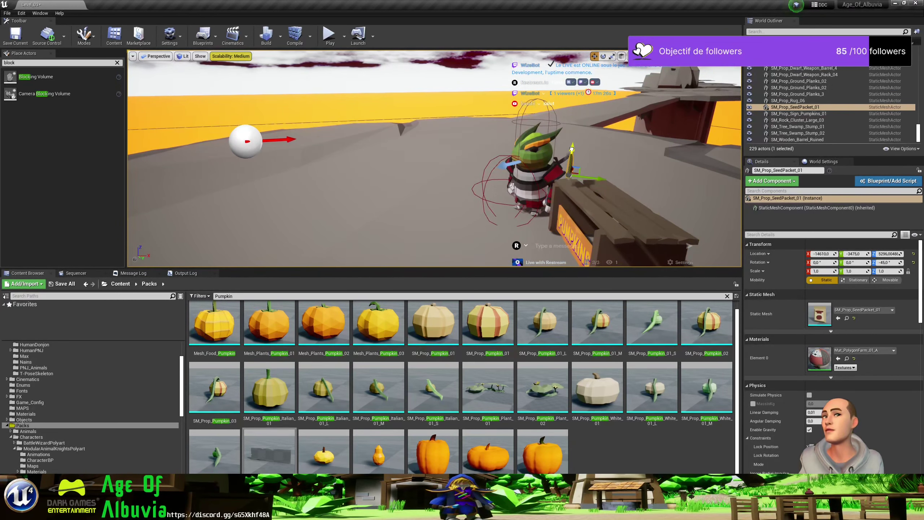
pyautogui.moveTo(571, 149); pyautogui.dragTo(571, 154)
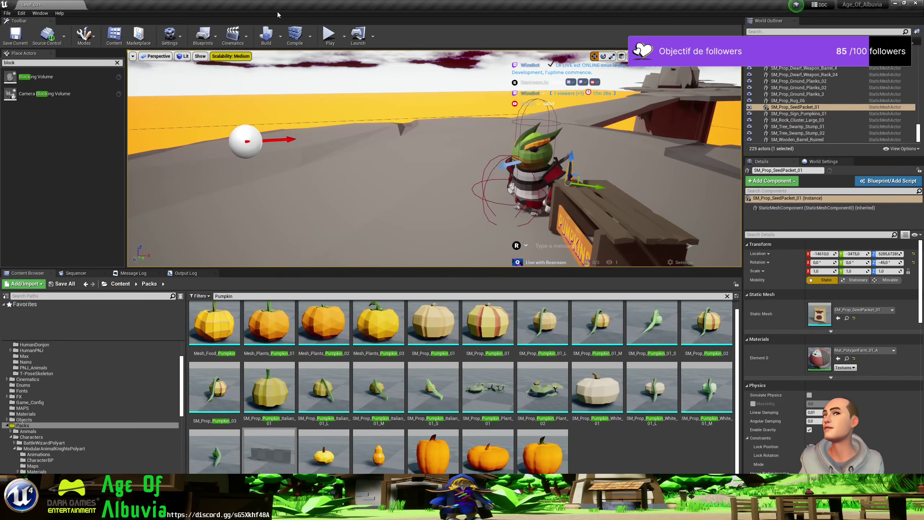
pyautogui.click(328, 35)
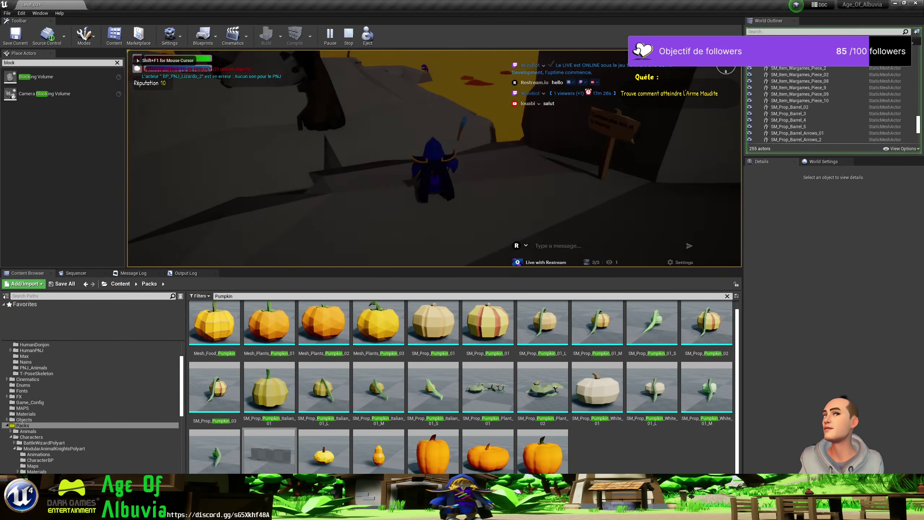
# Walk the character up beside Lizardo's PUMPKINS stall, then stop the playtest.
pyautogui.press('w')
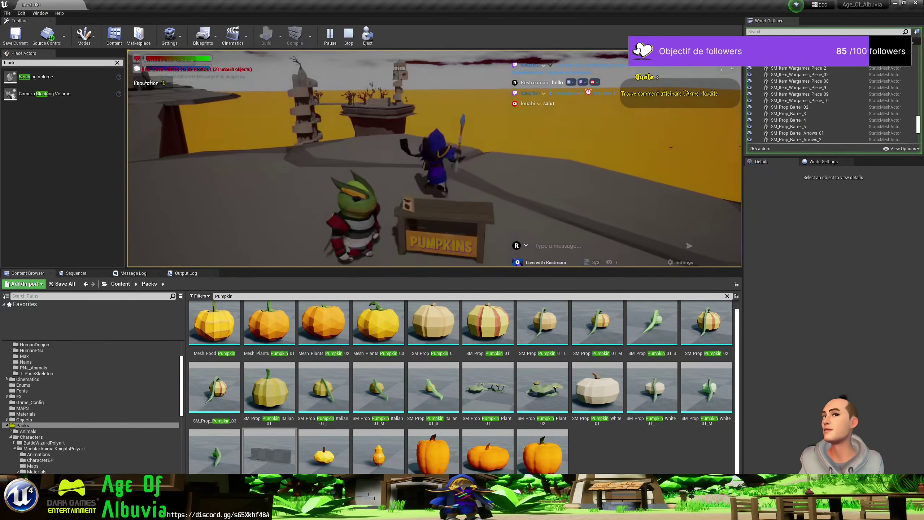
pyautogui.press('w')
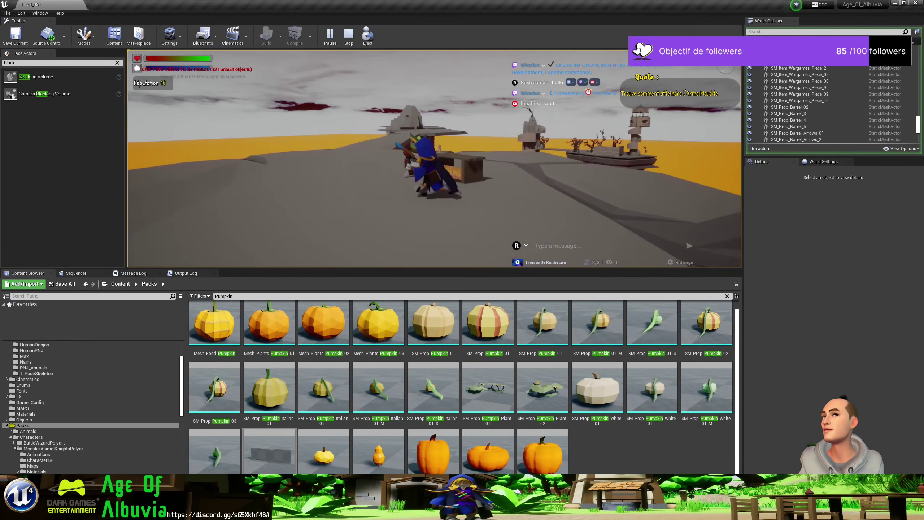
pyautogui.press('w')
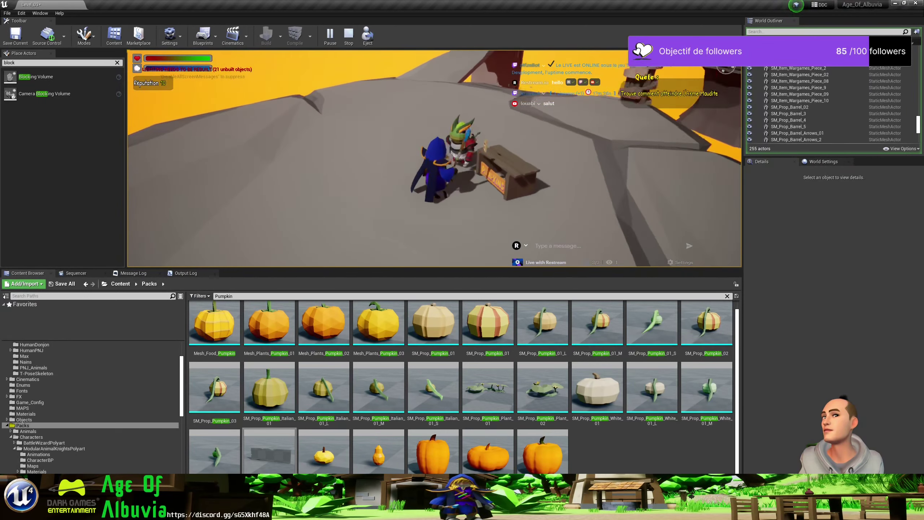
pyautogui.press('Escape')
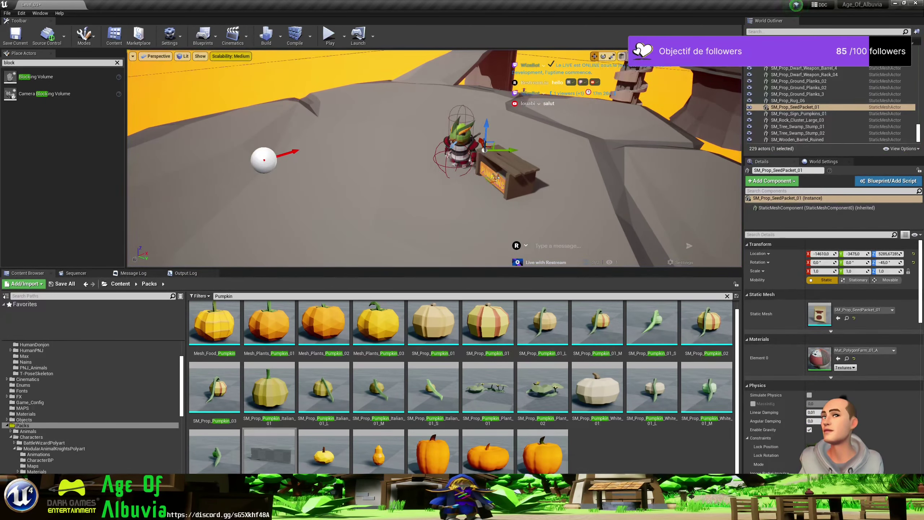
# Select the PUMPKINS sign and launch another Play-in-Editor session.
pyautogui.click(496, 177)
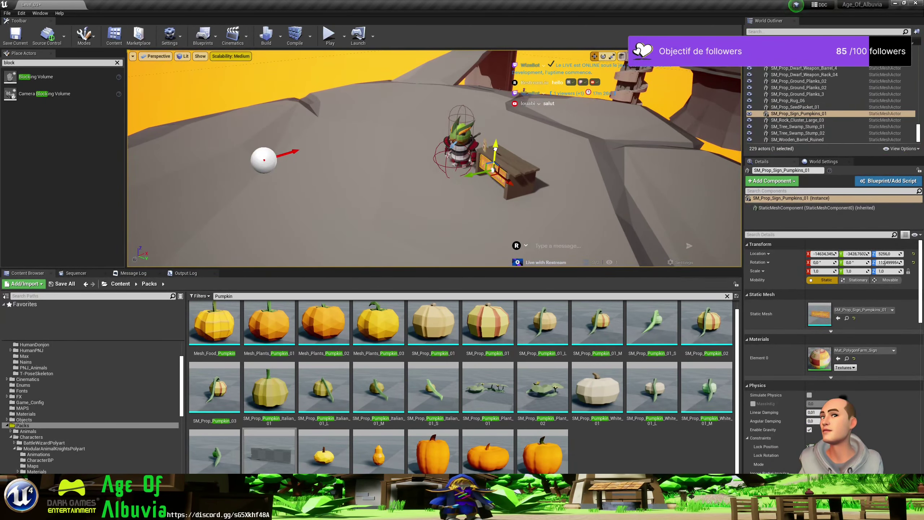
pyautogui.click(330, 34)
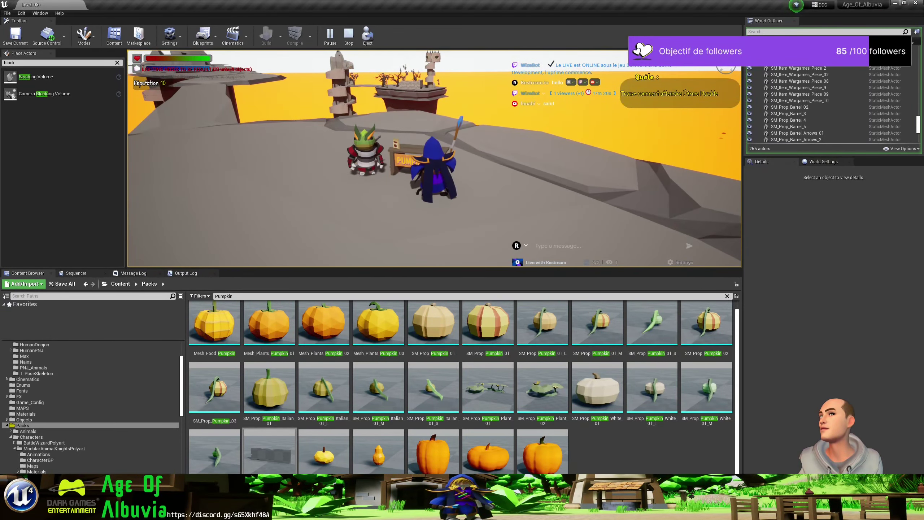
# End the playtest and switch to the browser to save Gecko Sound in Bali.mp4.
pyautogui.press('Escape')
pyautogui.click(147, 515)
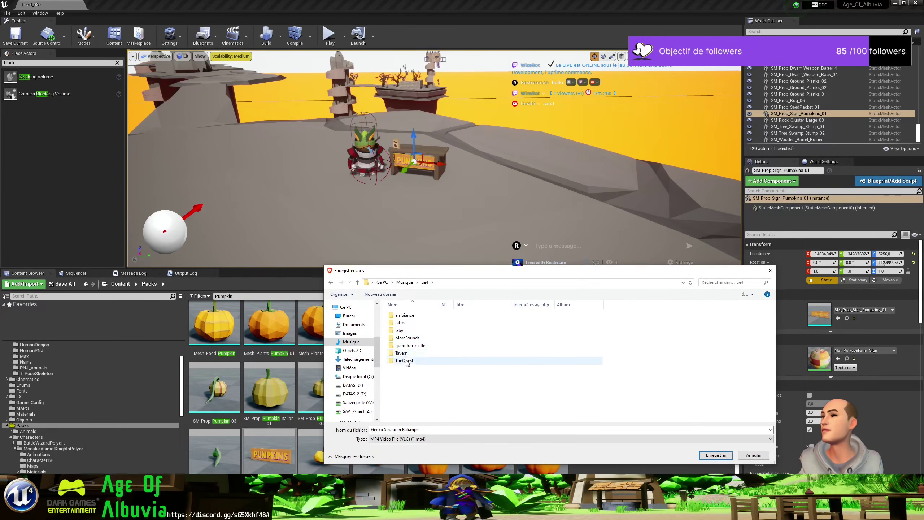
# Save the clip as Lizard.mp4 in the Musique/ue4/TheQuest folder.
pyautogui.doubleClick(407, 361)
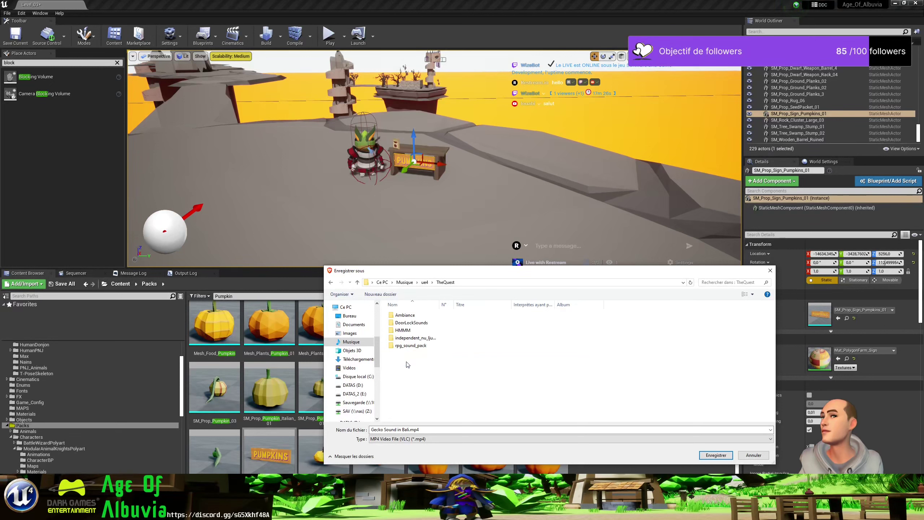
pyautogui.click(413, 430)
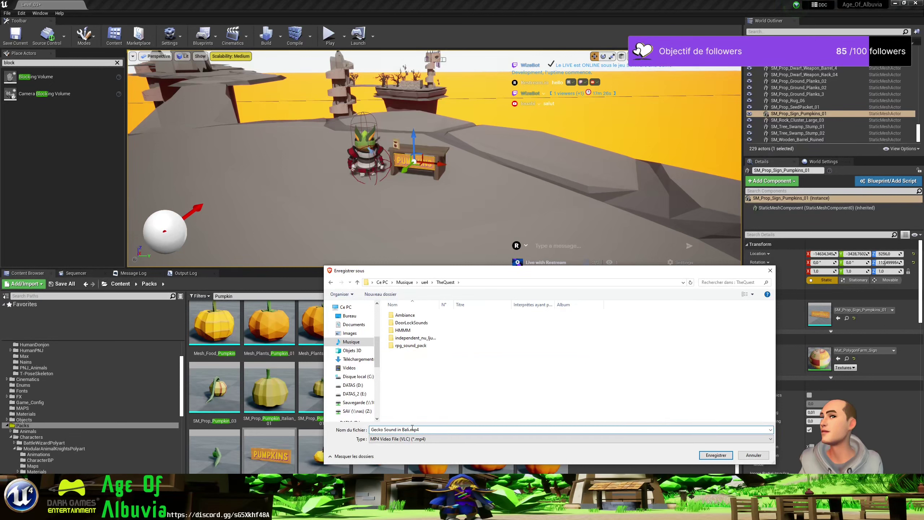
pyautogui.moveTo(409, 429); pyautogui.dragTo(370, 430)
pyautogui.write('Liza')
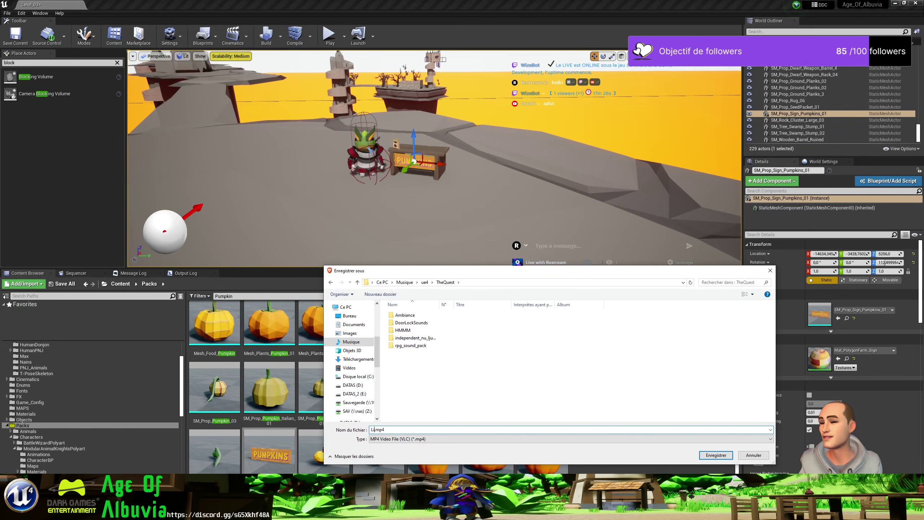
pyautogui.write('rd')
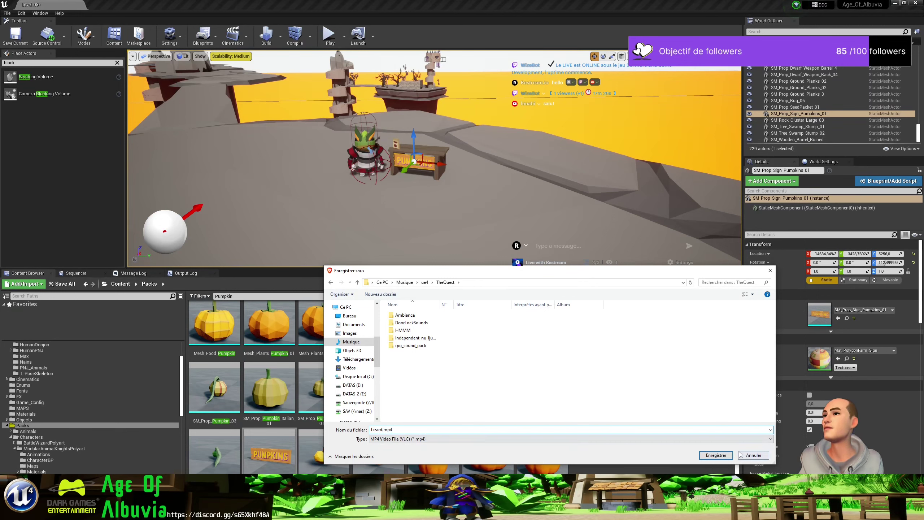
pyautogui.click(707, 458)
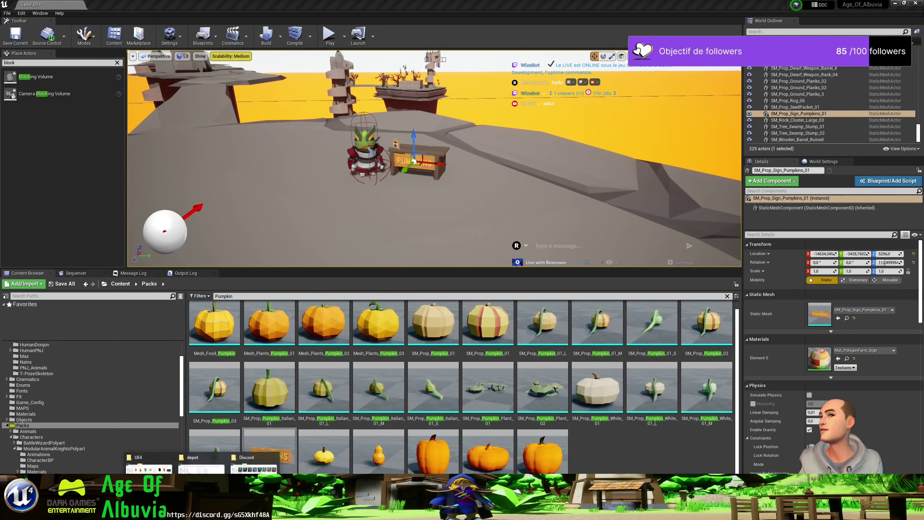
# Launch Audacity from the Windows search.
pyautogui.press('super')
pyautogui.write('audacity')
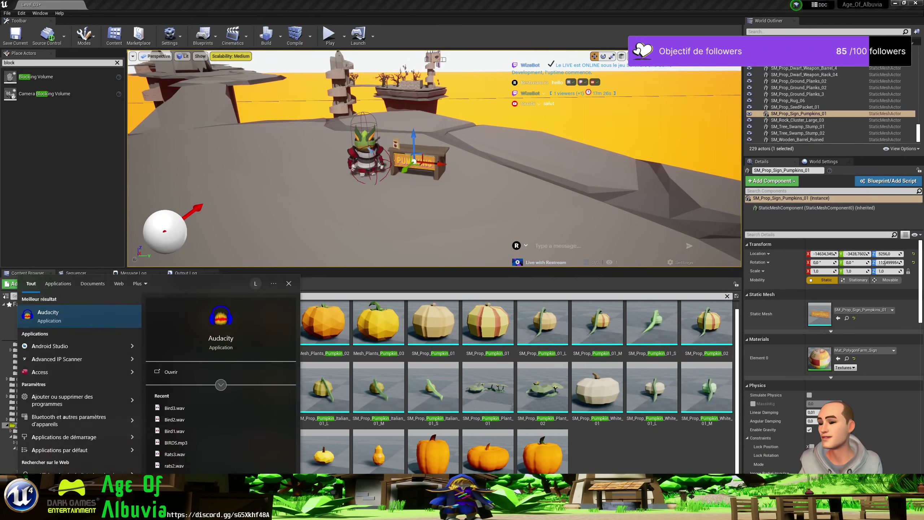
pyautogui.press('Return')
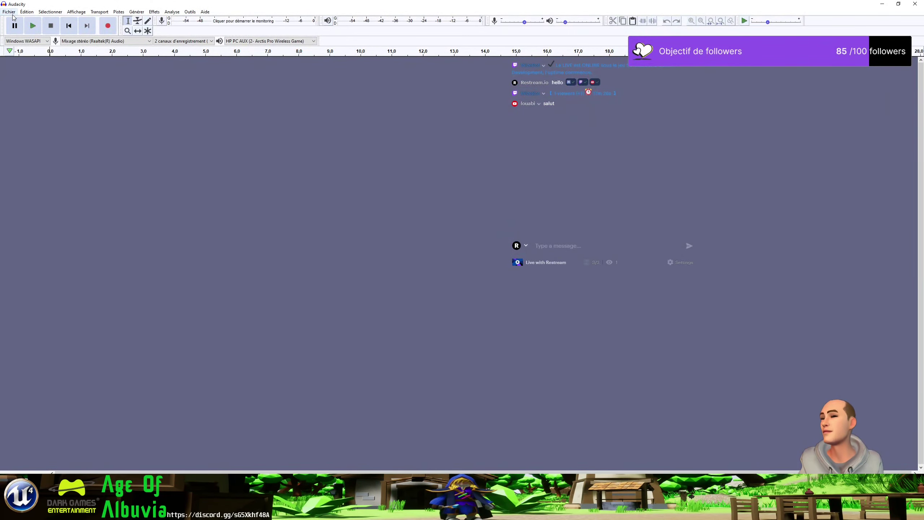
# Open Lizard.mp4 from the TheQuest folder as a stereo track.
pyautogui.hotkey('ctrl', 'o')
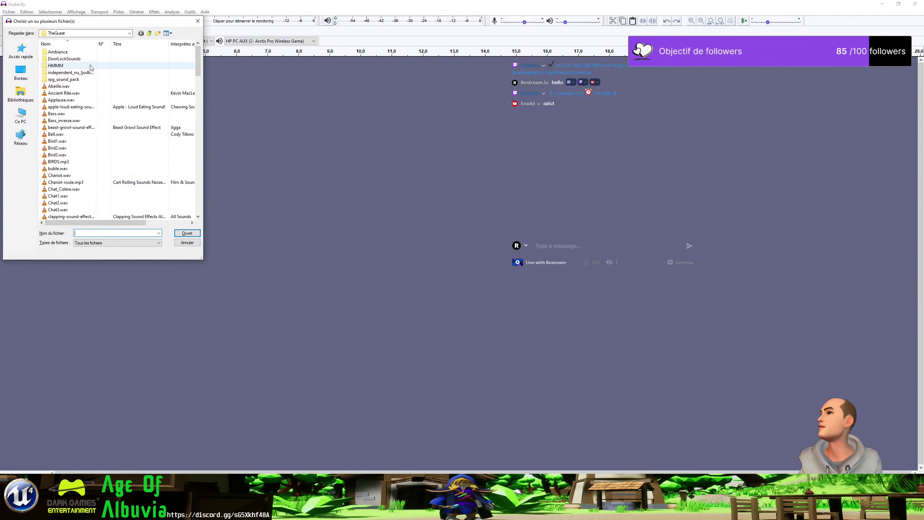
pyautogui.click(73, 155)
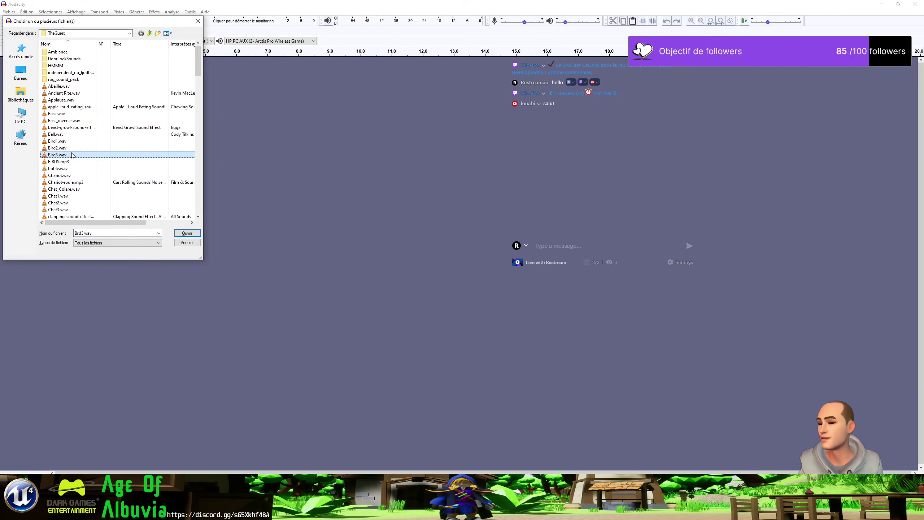
pyautogui.scroll(-10, 74, 155)
pyautogui.scroll(-10, 69, 110)
pyautogui.scroll(-7, 65, 73)
pyautogui.click(63, 52)
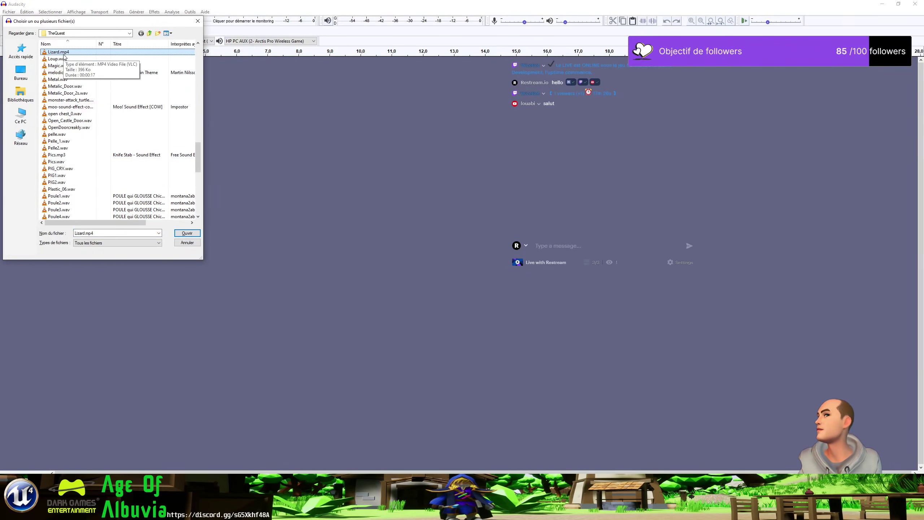
pyautogui.doubleClick(63, 54)
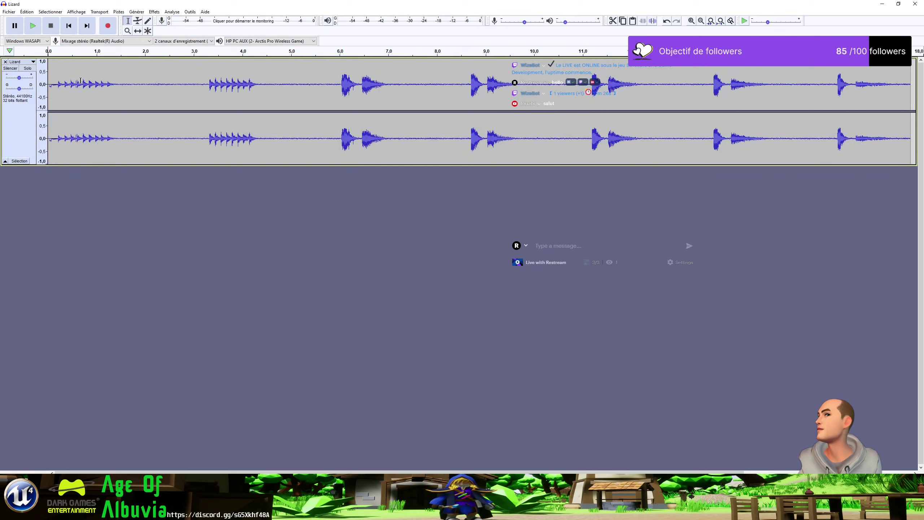
# Select and preview the first lizard sound from 0 to 1.45 s, then cancel a first WAV export attempt.
pyautogui.moveTo(117, 82); pyautogui.dragTo(48, 82)
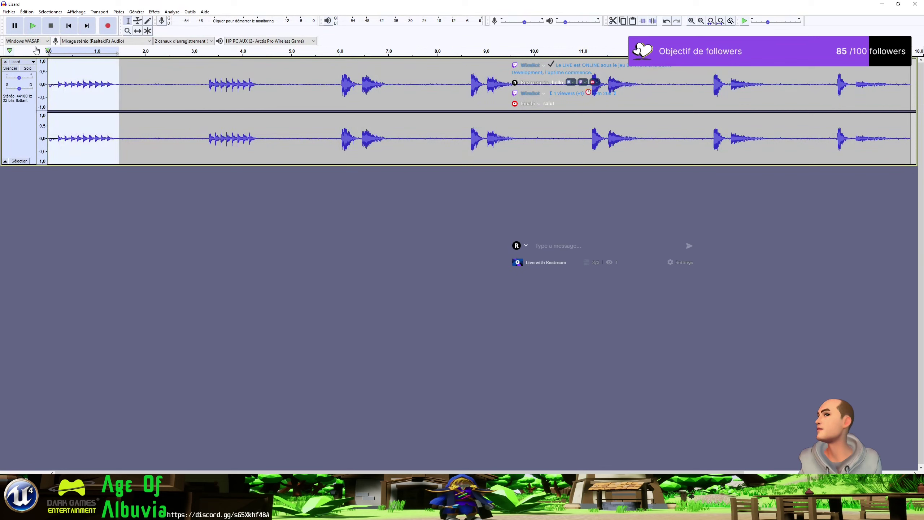
pyautogui.click(34, 29)
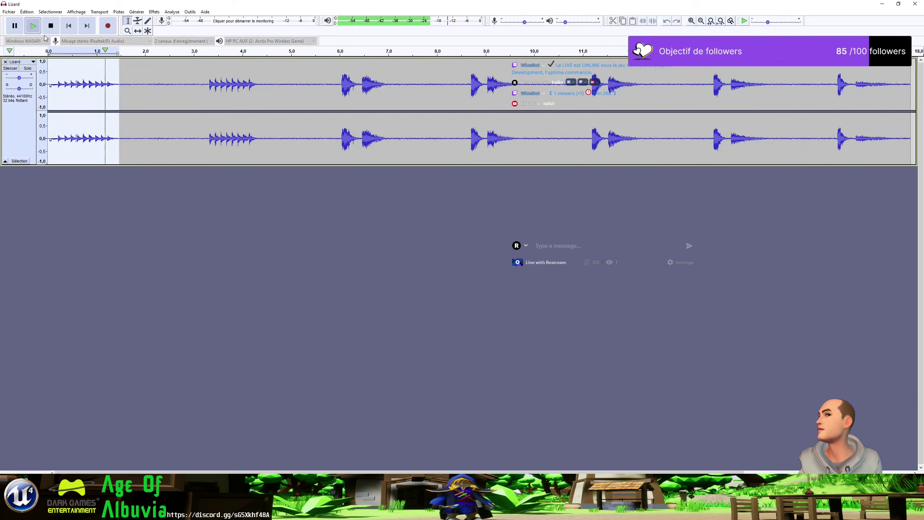
pyautogui.click(9, 12)
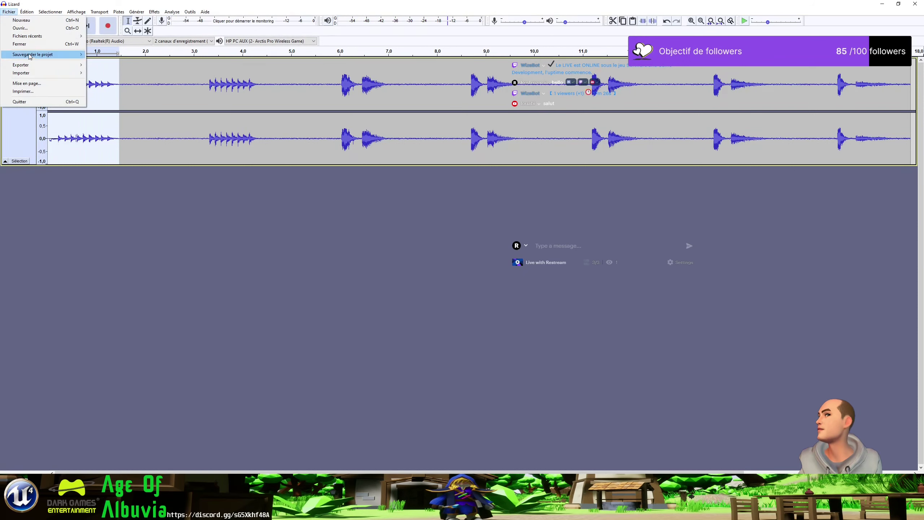
pyautogui.moveTo(33, 69)
pyautogui.click(133, 74)
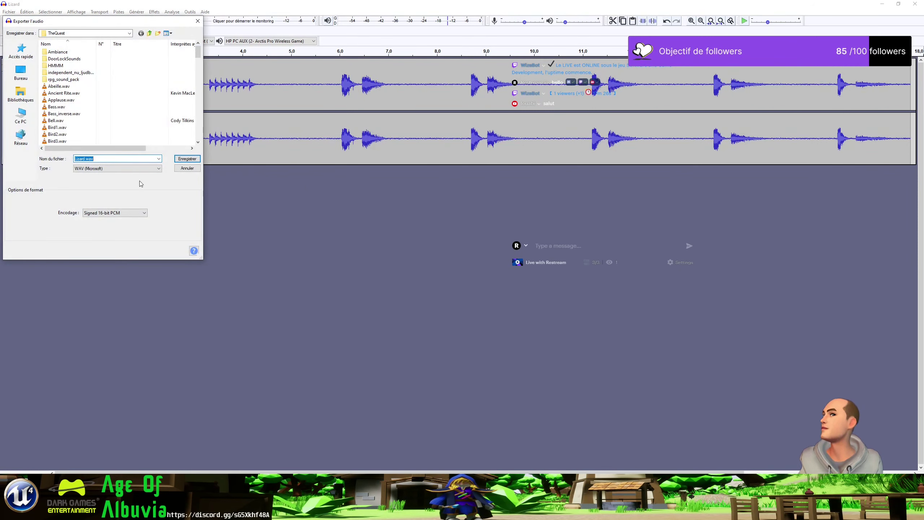
pyautogui.click(86, 159)
pyautogui.write('1')
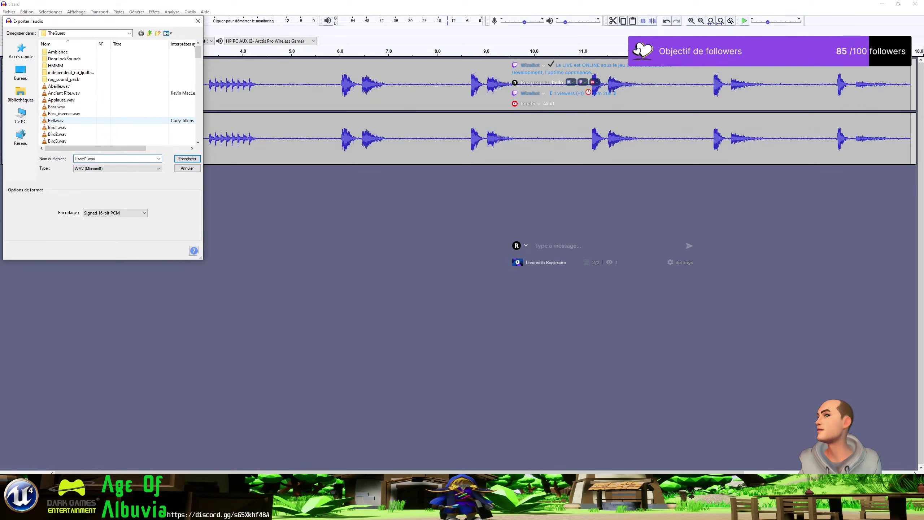
pyautogui.click(186, 168)
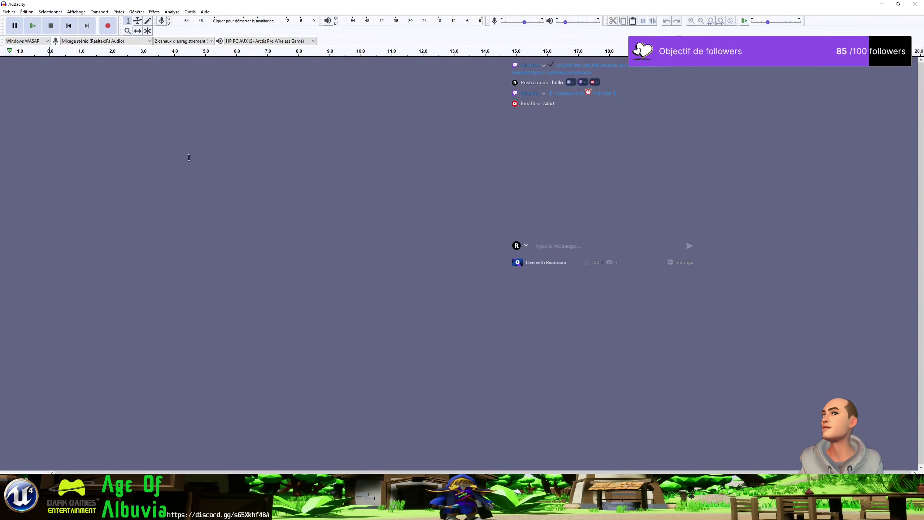
# Export the selection as Lizard1.wav with empty metadata, and close the extra Audacity window.
pyautogui.click(9, 13)
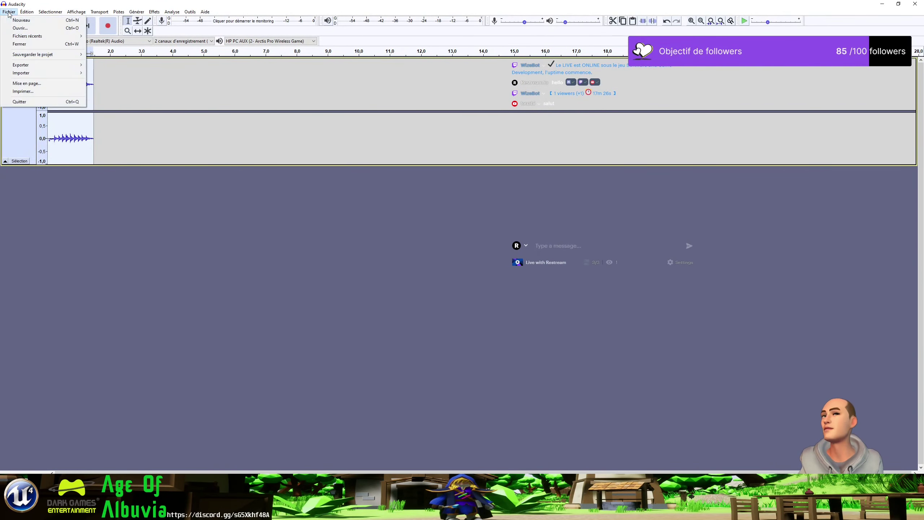
pyautogui.moveTo(43, 67)
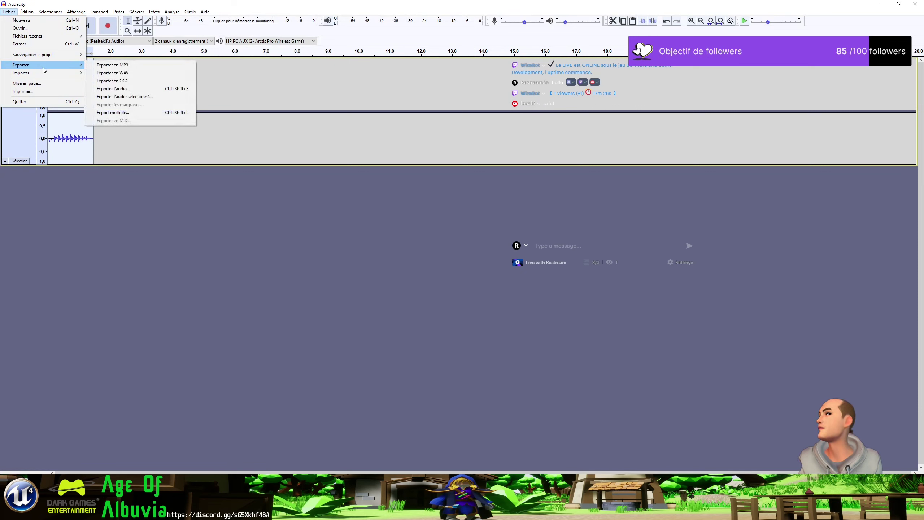
pyautogui.click(135, 73)
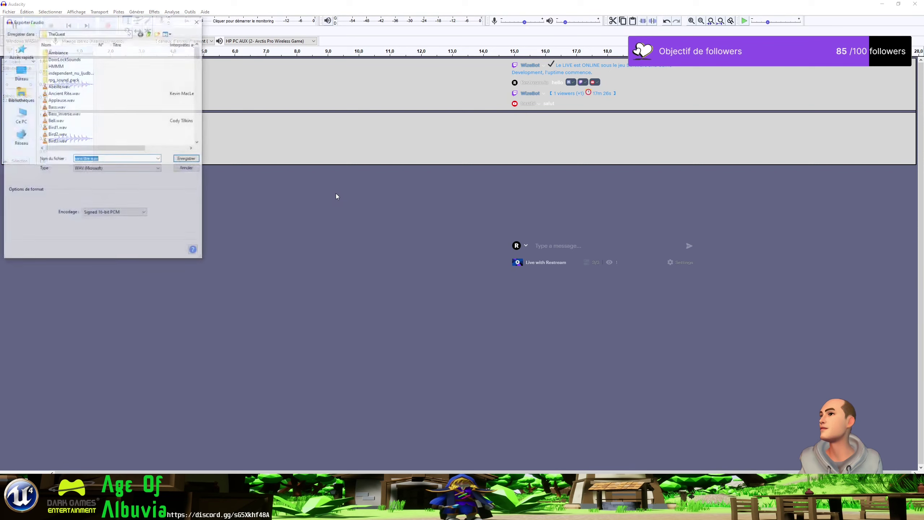
pyautogui.click(107, 160)
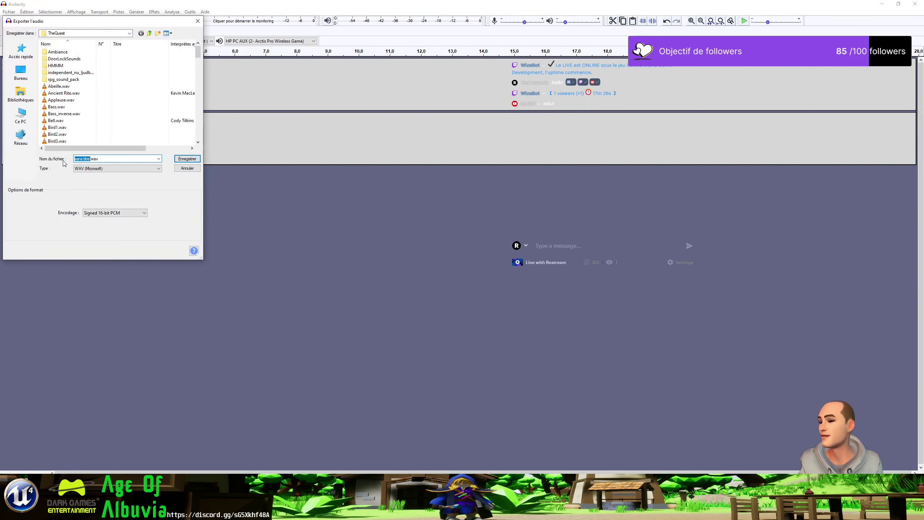
pyautogui.write('Lizar')
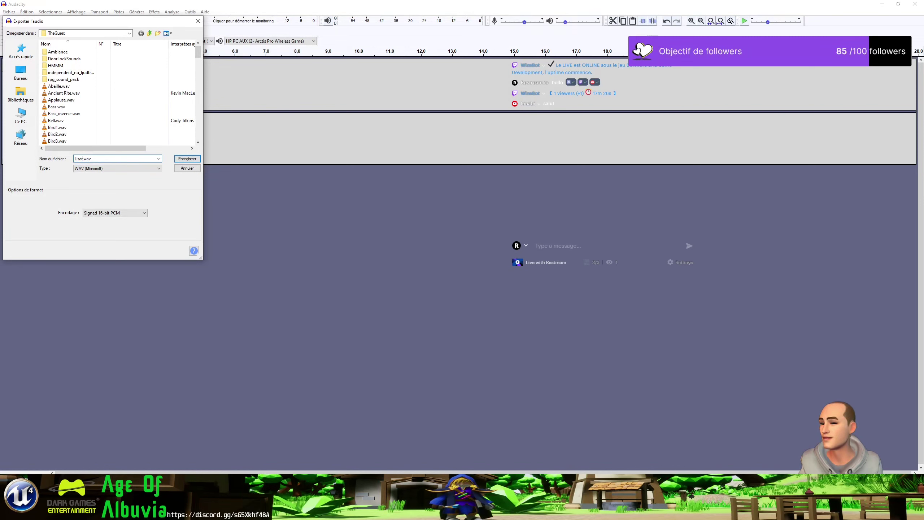
pyautogui.write('d')
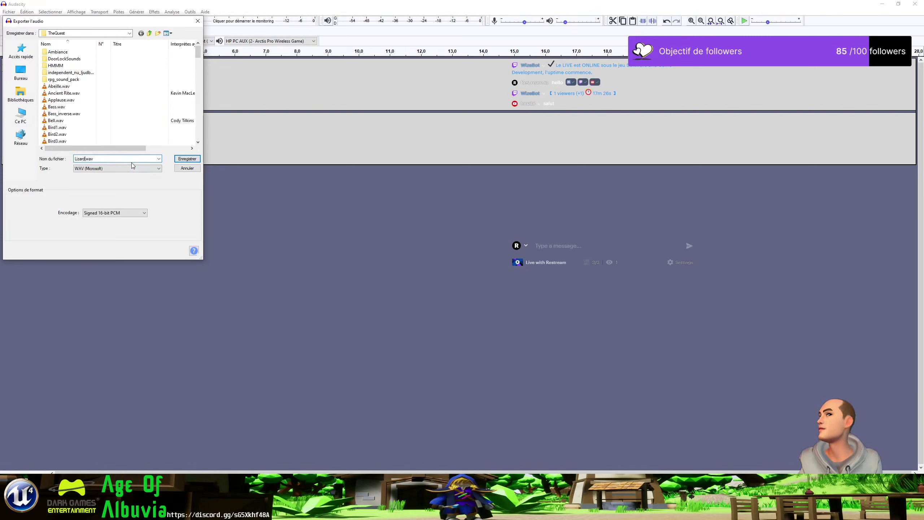
pyautogui.write('1')
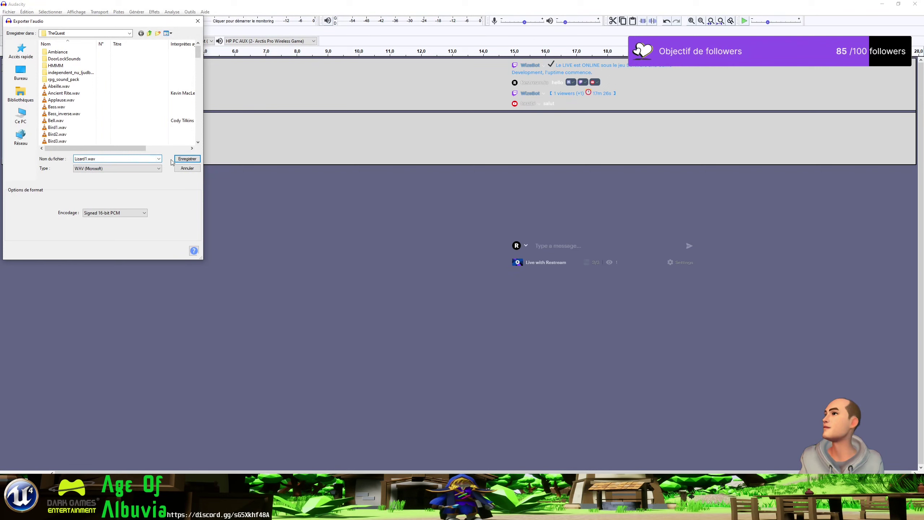
pyautogui.click(193, 160)
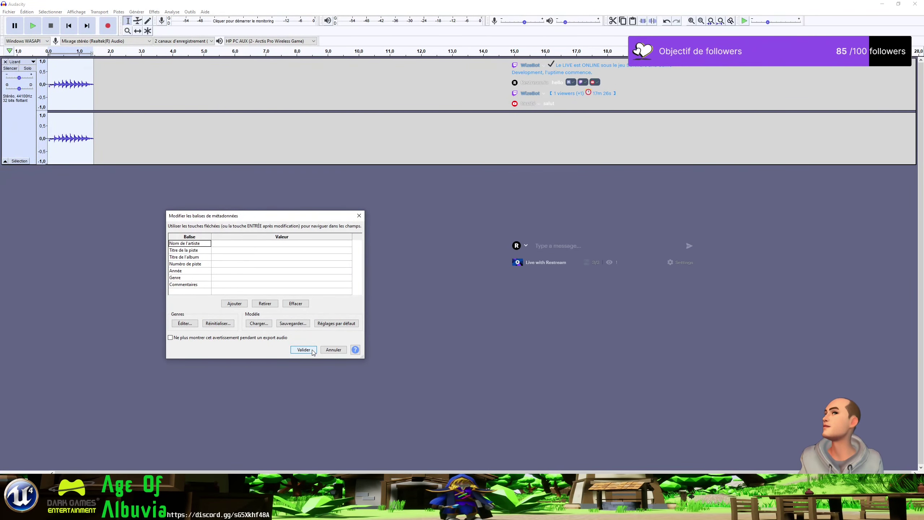
pyautogui.click(312, 351)
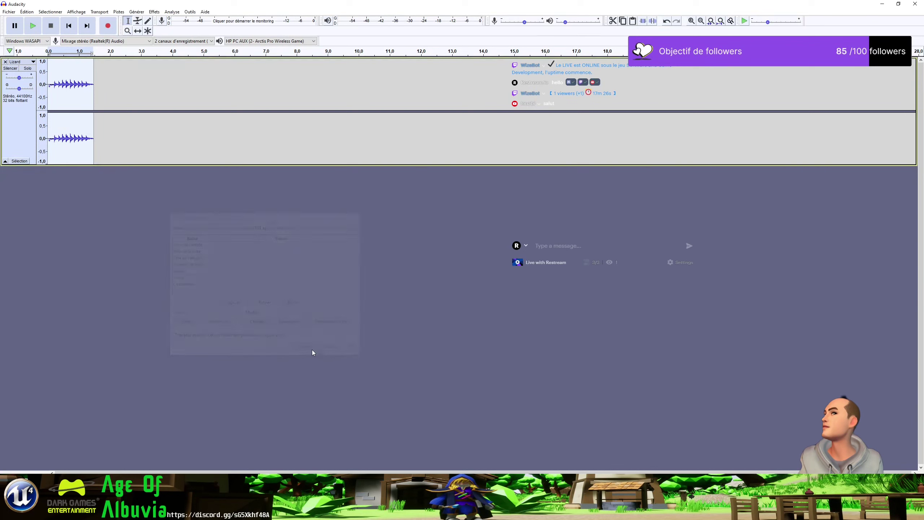
pyautogui.click(920, 9)
# Dismiss the save prompt, then select and preview the second lizard sound, settling on 6.0–7.0 s.
pyautogui.click(474, 255)
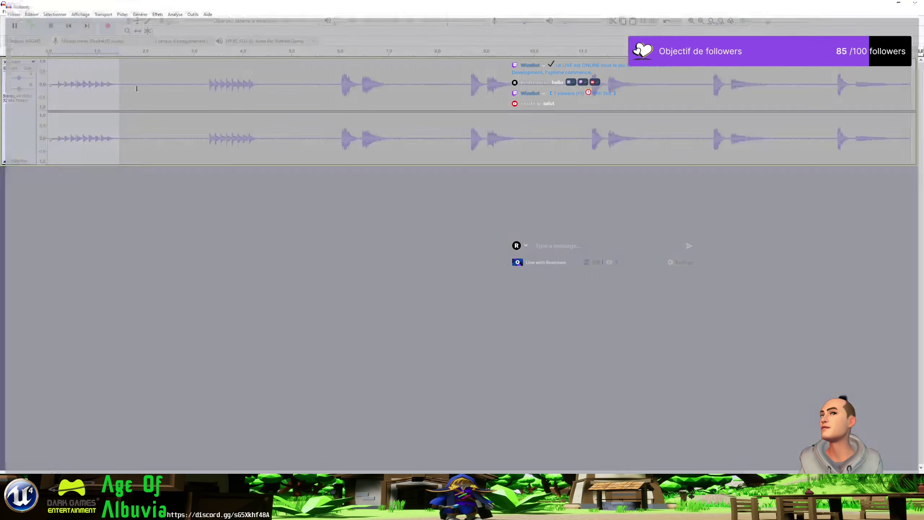
pyautogui.moveTo(207, 79); pyautogui.dragTo(257, 88)
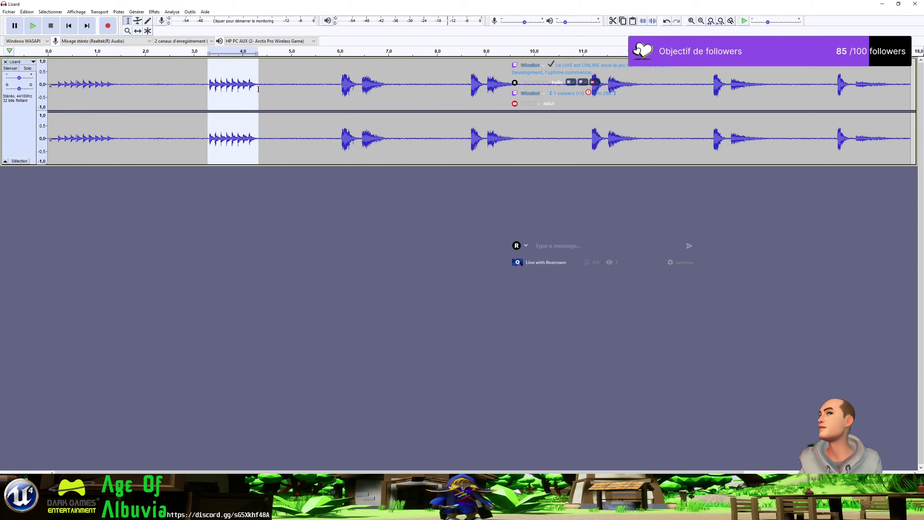
pyautogui.click(31, 26)
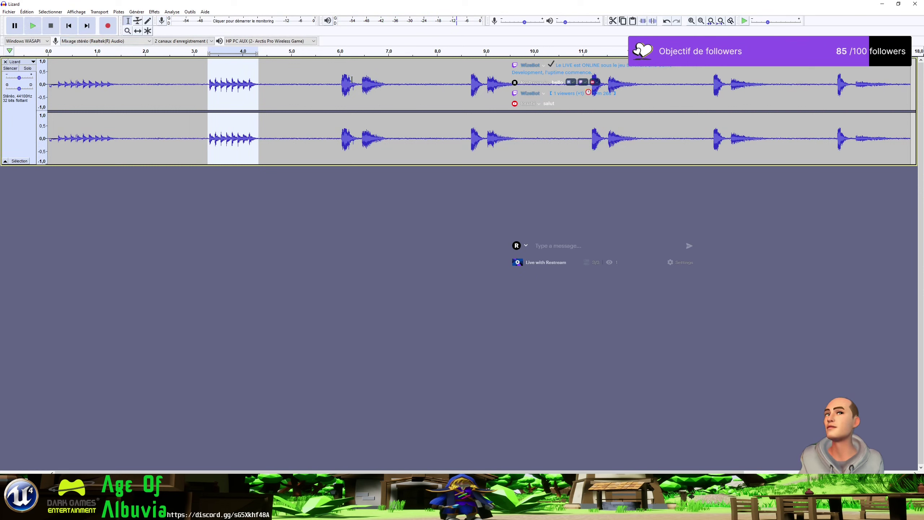
pyautogui.click(338, 76)
pyautogui.moveTo(338, 76); pyautogui.dragTo(386, 84)
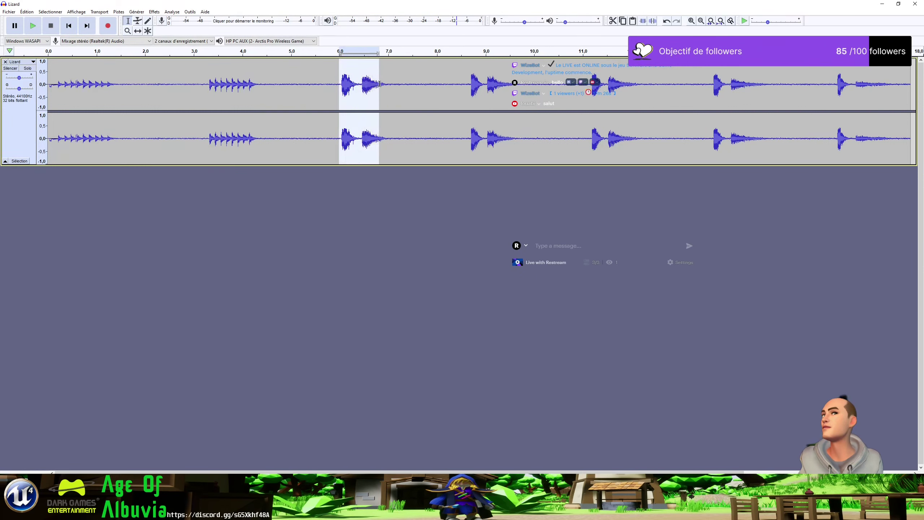
pyautogui.click(33, 26)
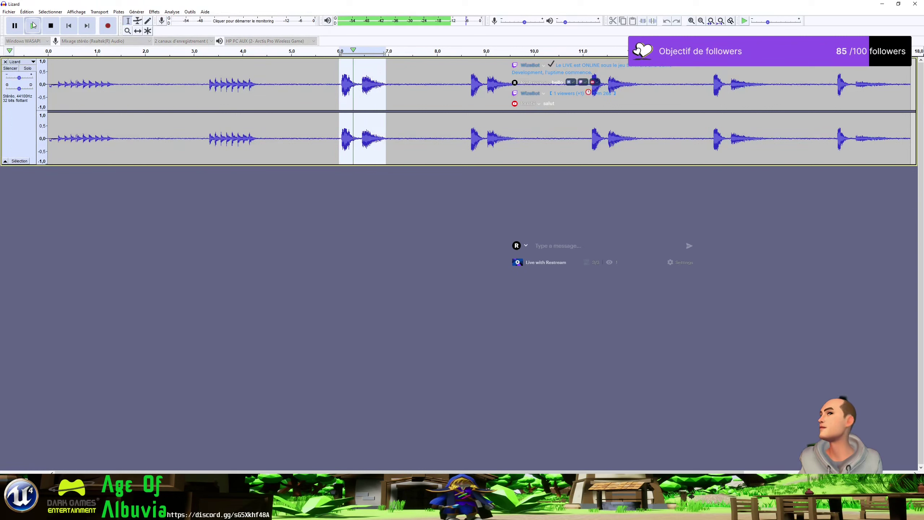
# Export the 6.0–7.0 s selection as a WAV file named with suffix 2, skipping metadata.
pyautogui.click(7, 11)
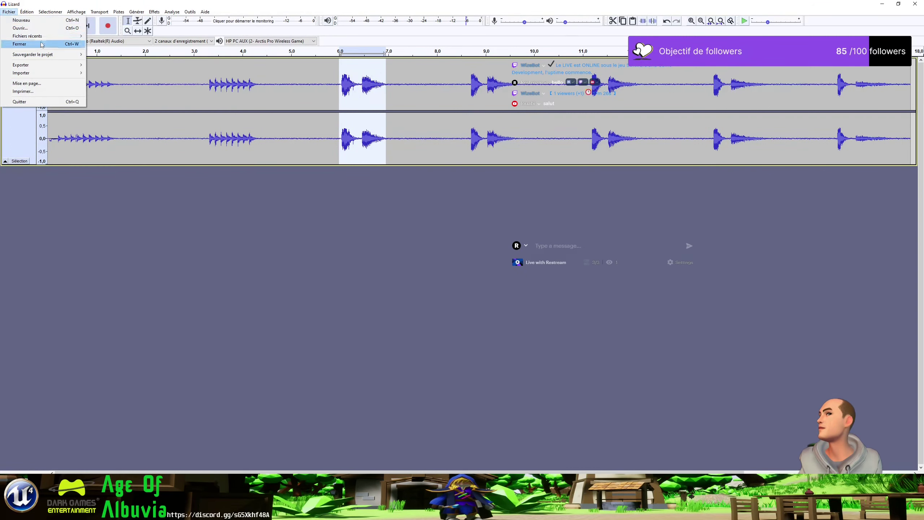
pyautogui.moveTo(50, 69)
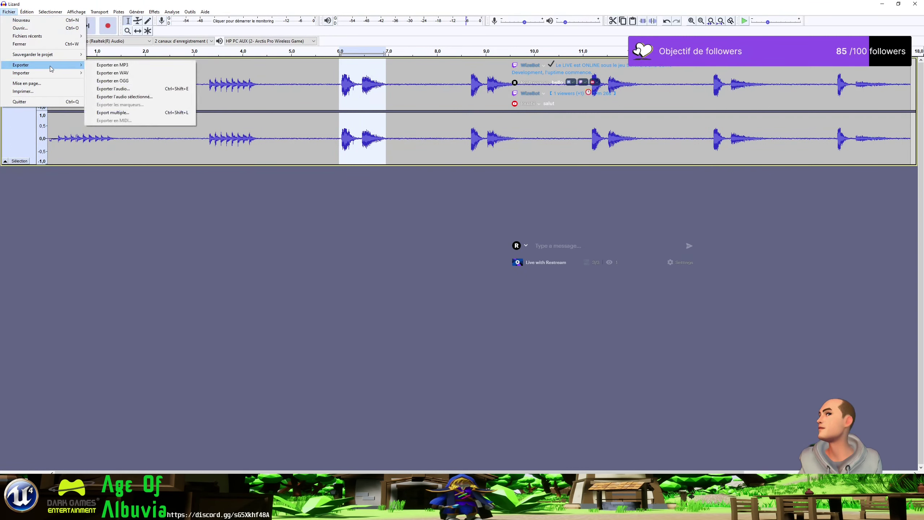
pyautogui.click(127, 74)
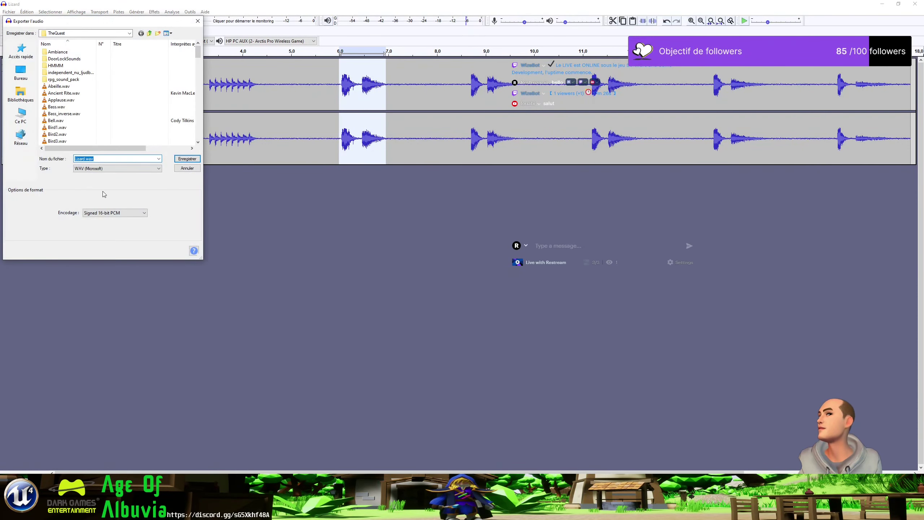
pyautogui.write('2')
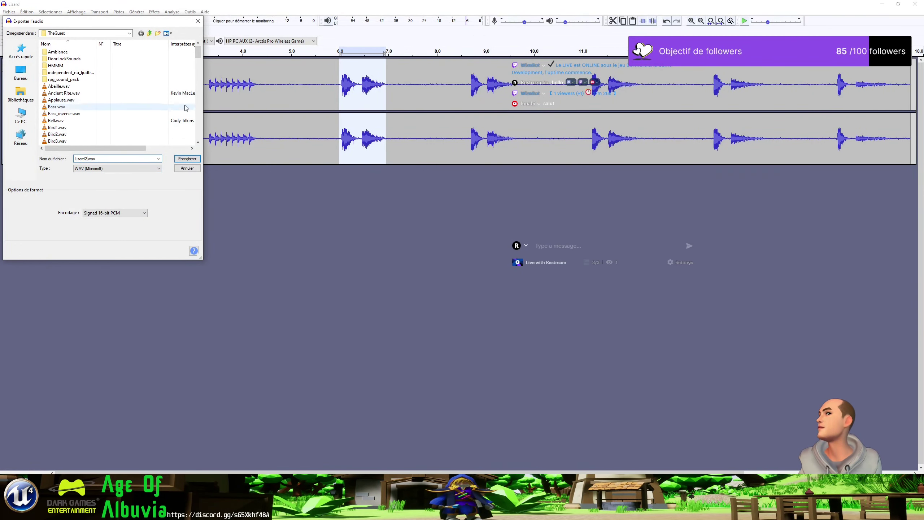
pyautogui.click(187, 159)
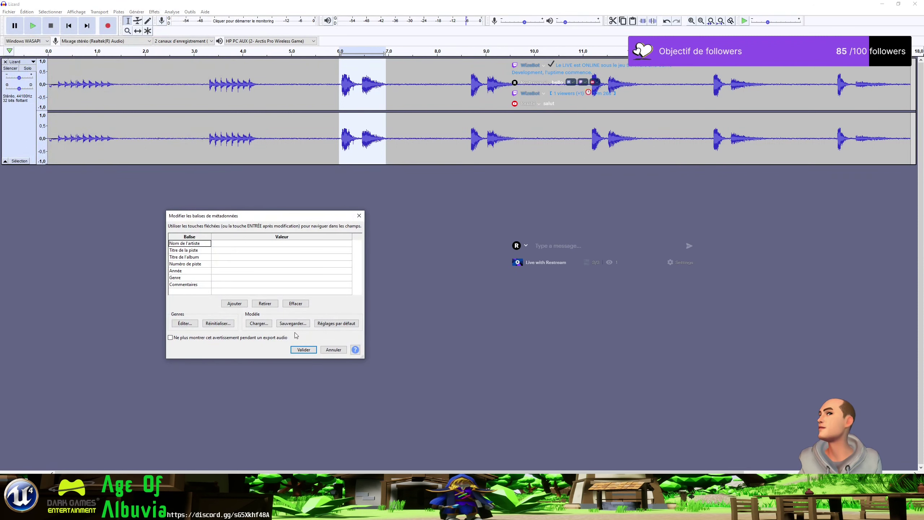
pyautogui.click(332, 350)
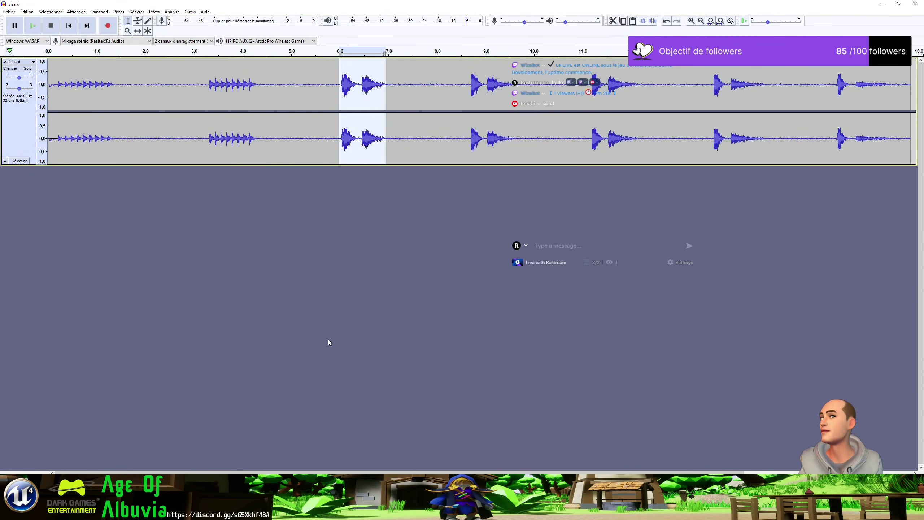
# Paste the clip into a new blank project, export it as Lizard2.wav, and close that window.
pyautogui.hotkey('ctrl', 'w')
pyautogui.hotkey('ctrl', 'z')
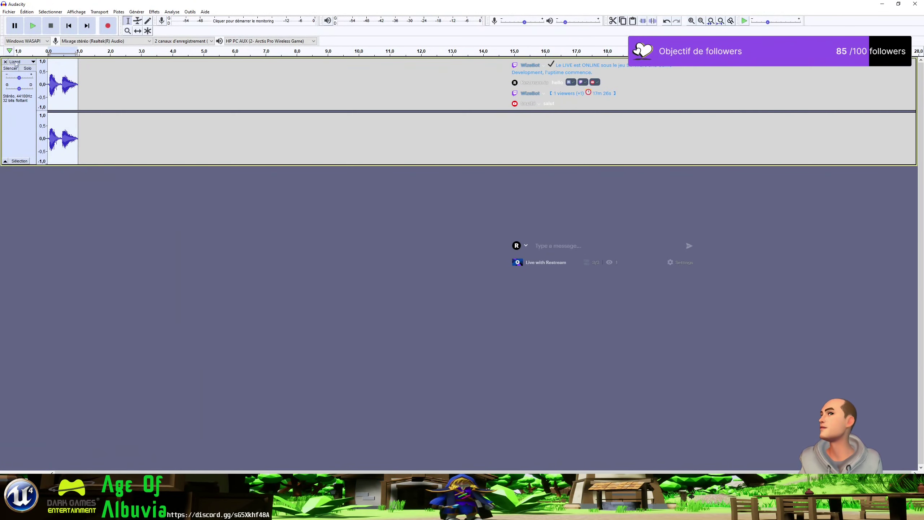
pyautogui.click(14, 13)
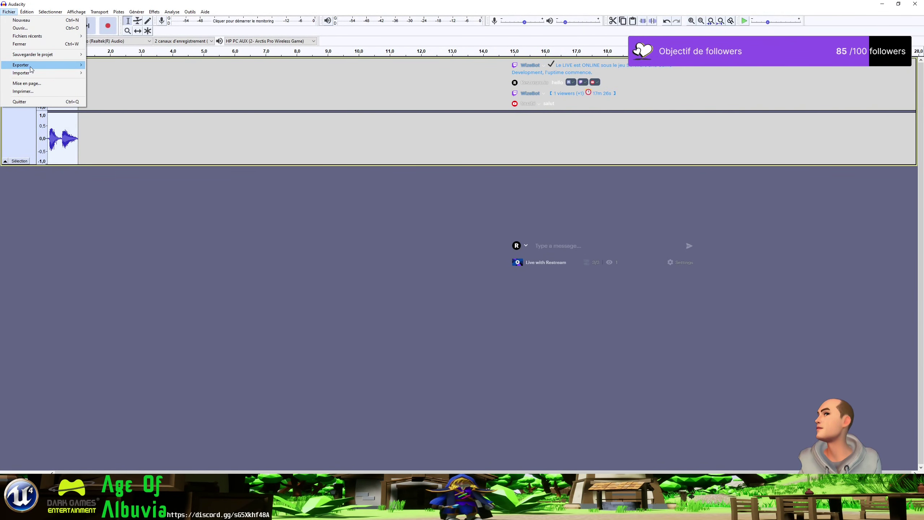
pyautogui.moveTo(54, 66)
pyautogui.click(145, 75)
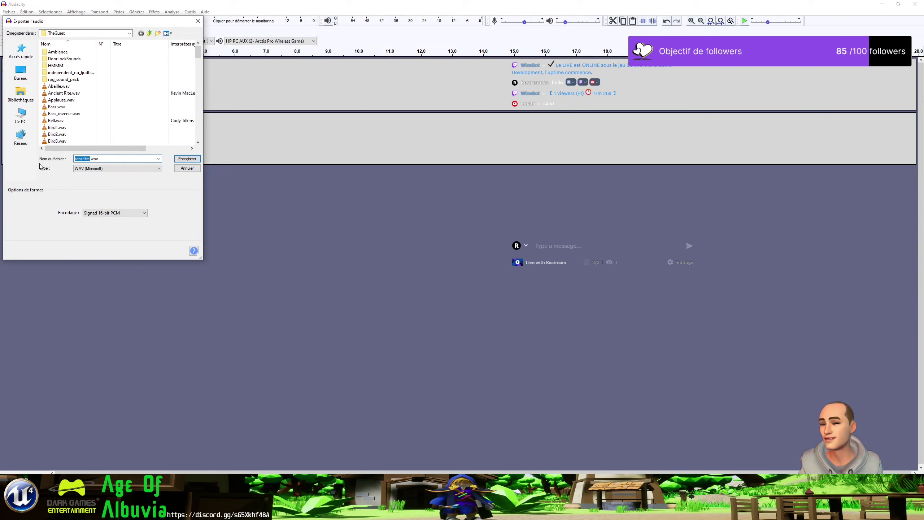
pyautogui.write('2')
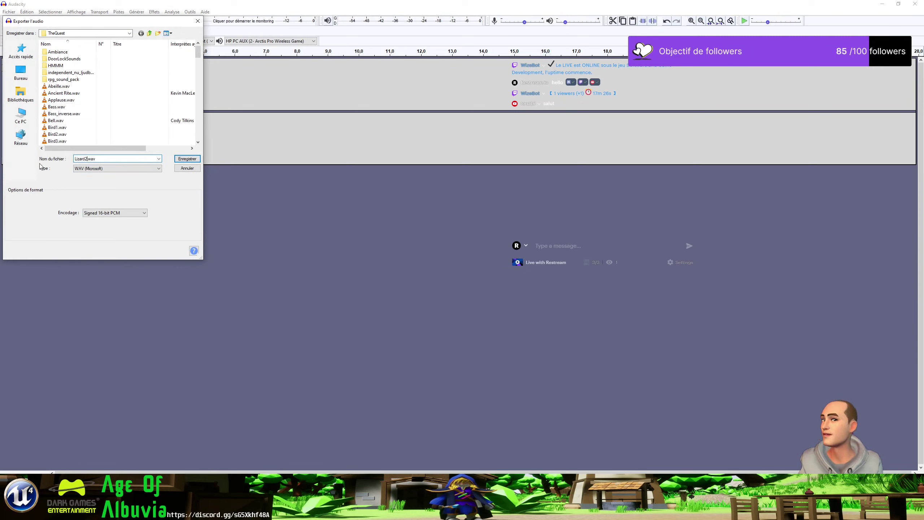
pyautogui.click(188, 159)
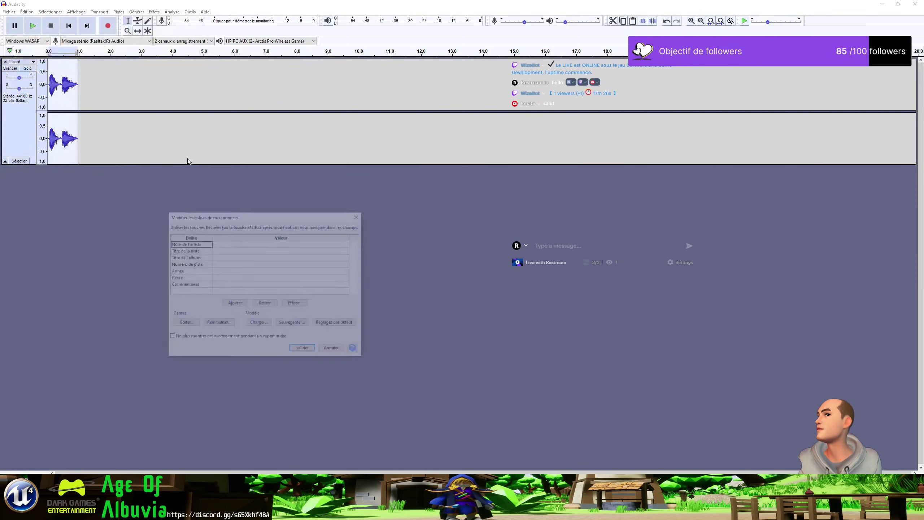
pyautogui.click(302, 351)
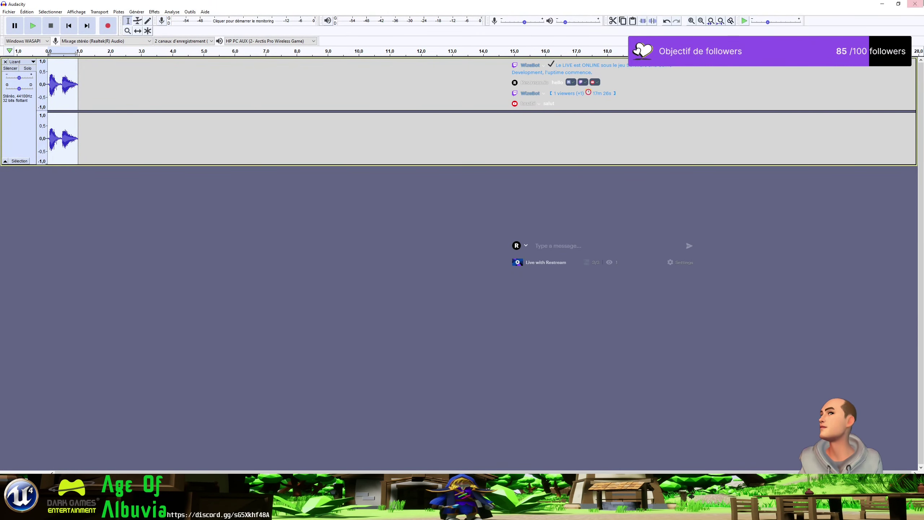
pyautogui.click(914, 3)
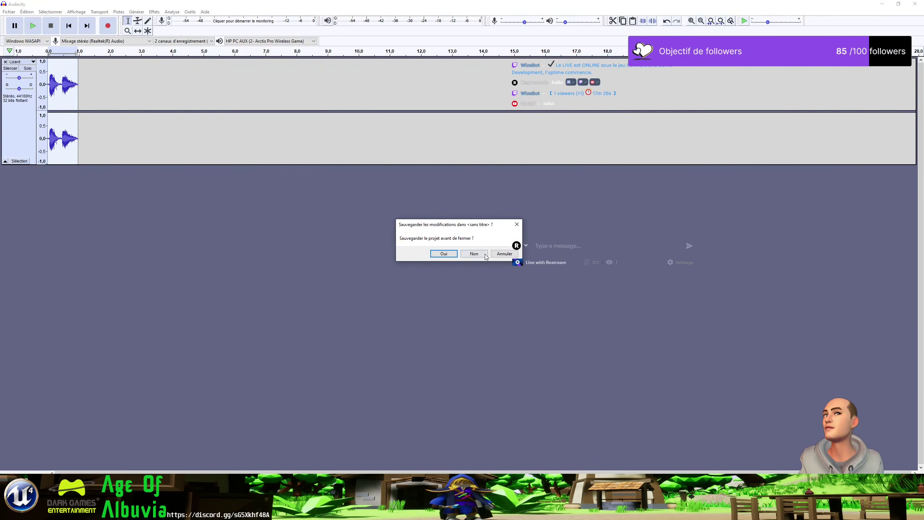
# Discard the untitled project, then select and preview the final lizard sound near the end.
pyautogui.click(484, 255)
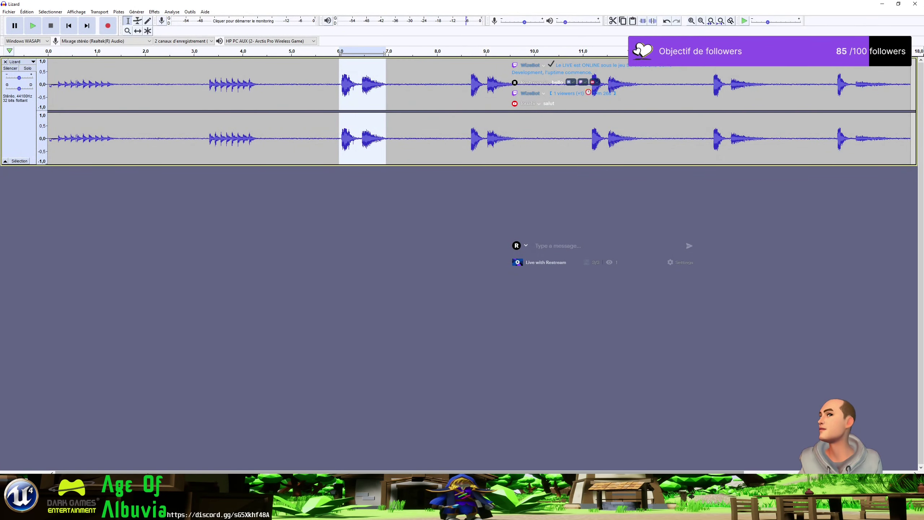
pyautogui.moveTo(179, 472); pyautogui.dragTo(254, 448)
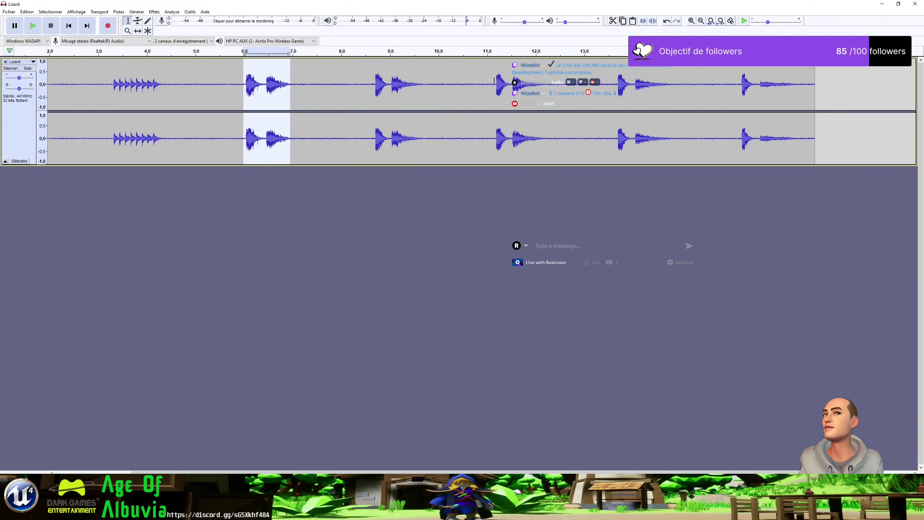
pyautogui.moveTo(493, 80); pyautogui.dragTo(549, 85)
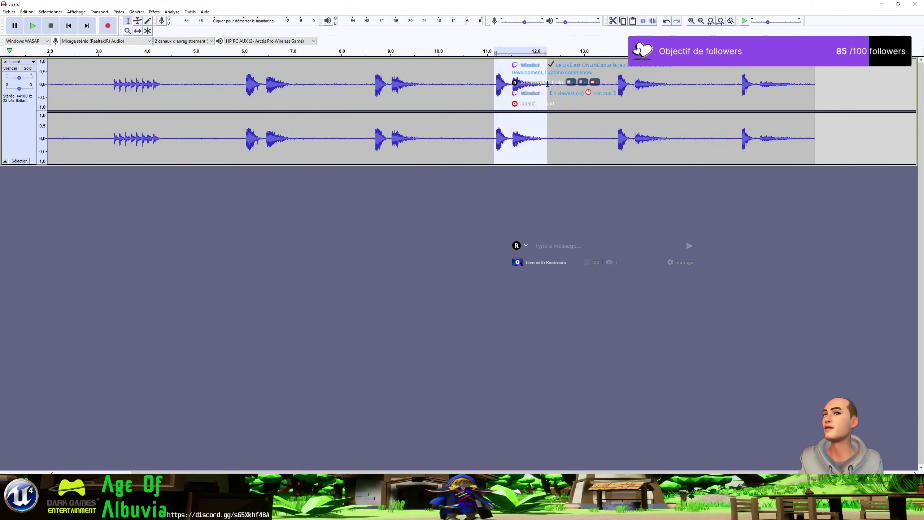
pyautogui.click(36, 26)
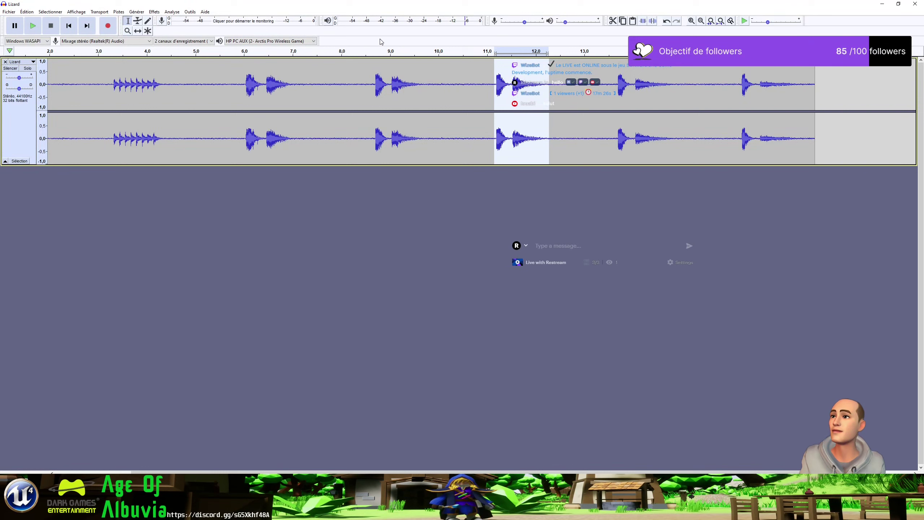
pyautogui.moveTo(741, 72); pyautogui.dragTo(812, 79)
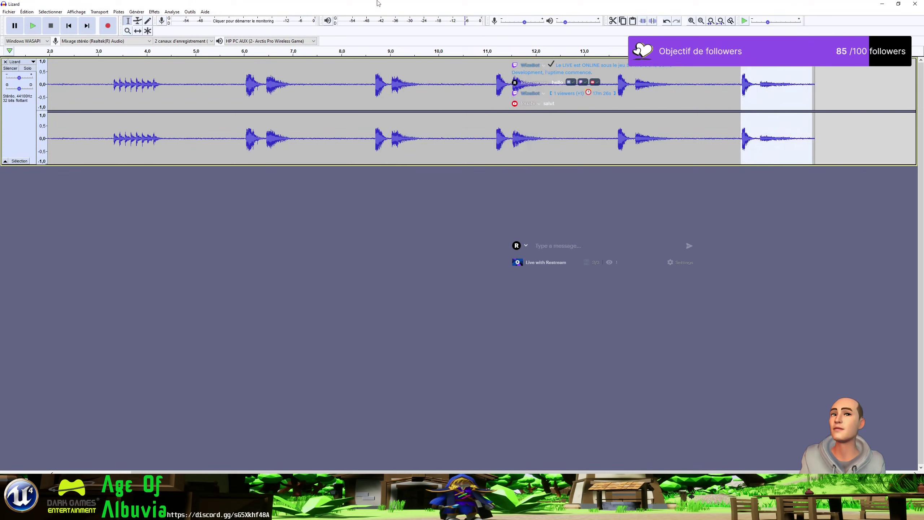
pyautogui.click(33, 26)
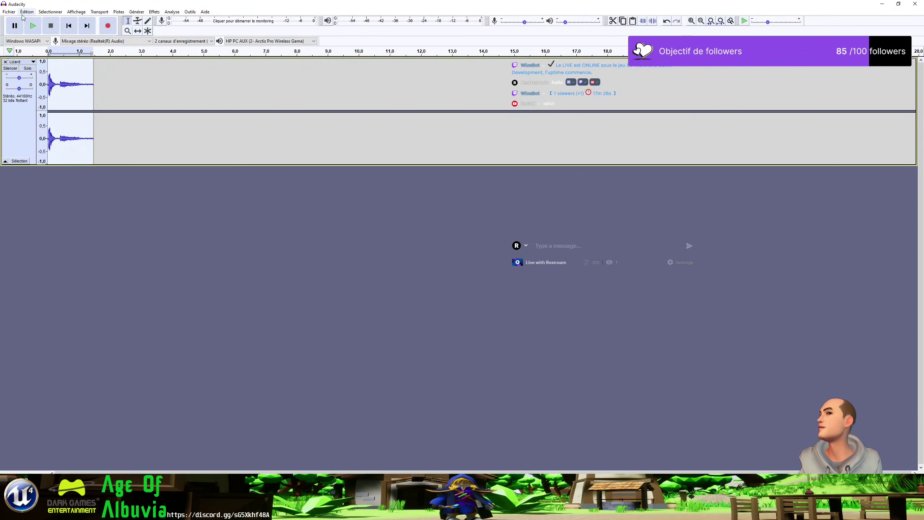
# Export the selected clip as Lizard3.wav with the metadata tags unchanged.
pyautogui.click(8, 11)
pyautogui.moveTo(34, 67)
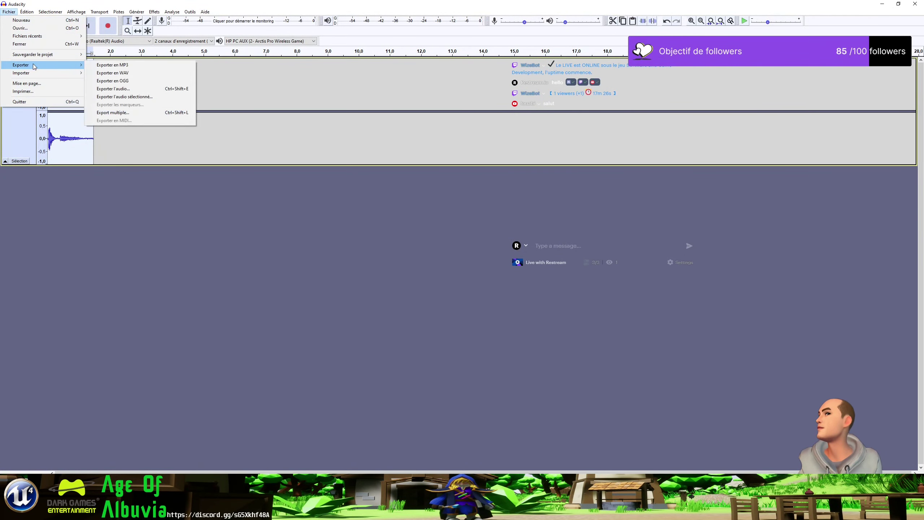
pyautogui.click(112, 73)
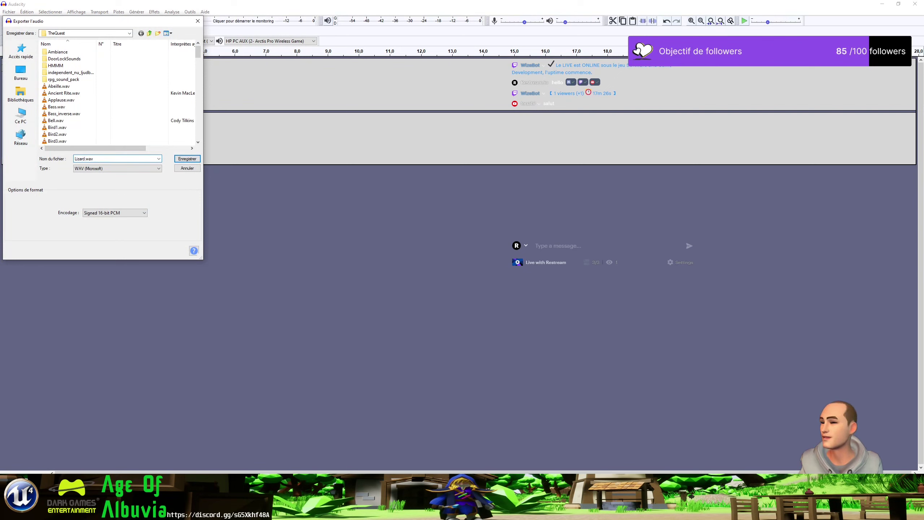
pyautogui.write('3')
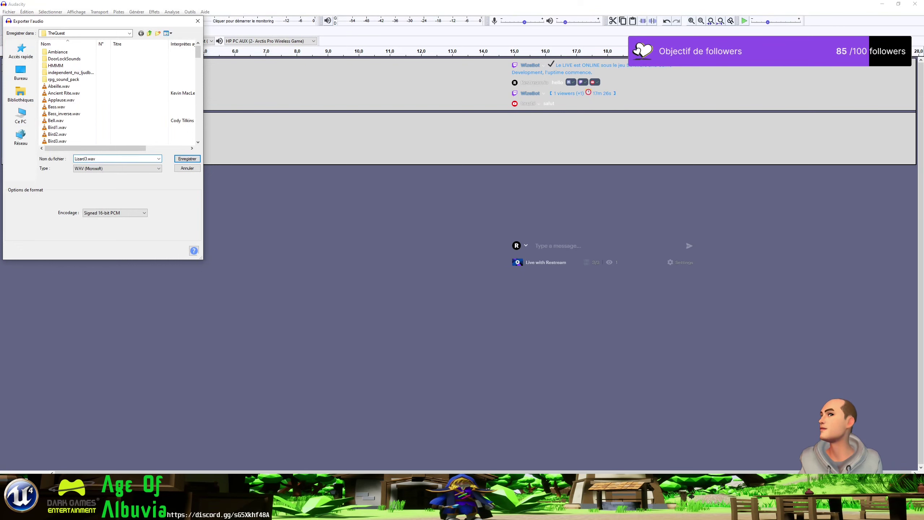
pyautogui.press('Return')
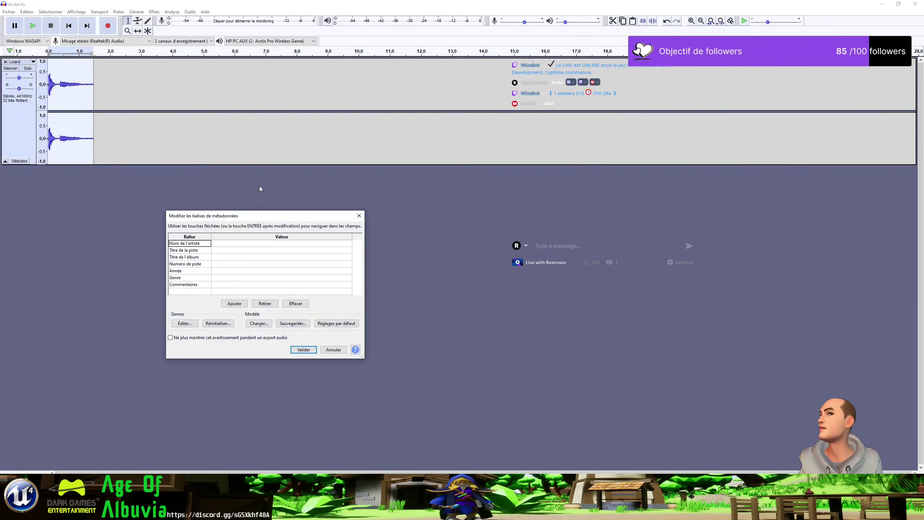
pyautogui.click(309, 350)
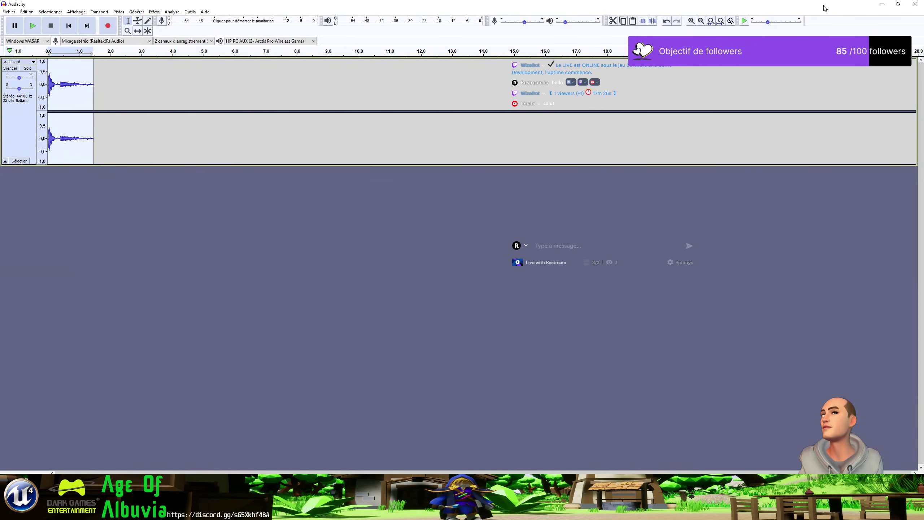
# Close the untitled and Lizard projects without saving to return to Unreal Engine.
pyautogui.click(915, 3)
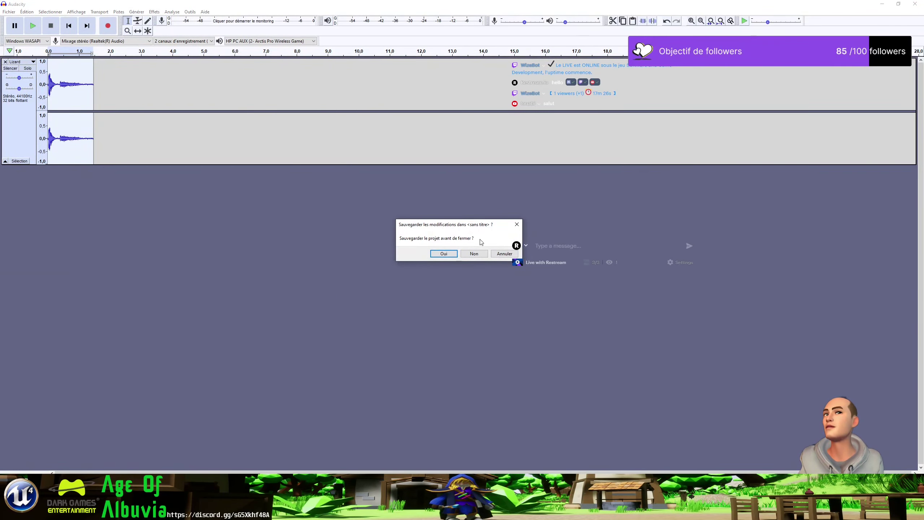
pyautogui.click(466, 254)
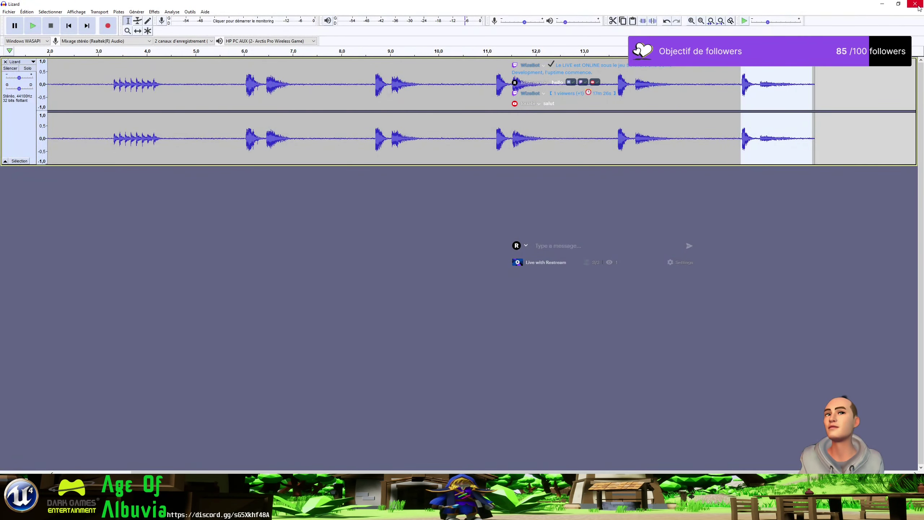
pyautogui.click(915, 3)
pyautogui.click(473, 254)
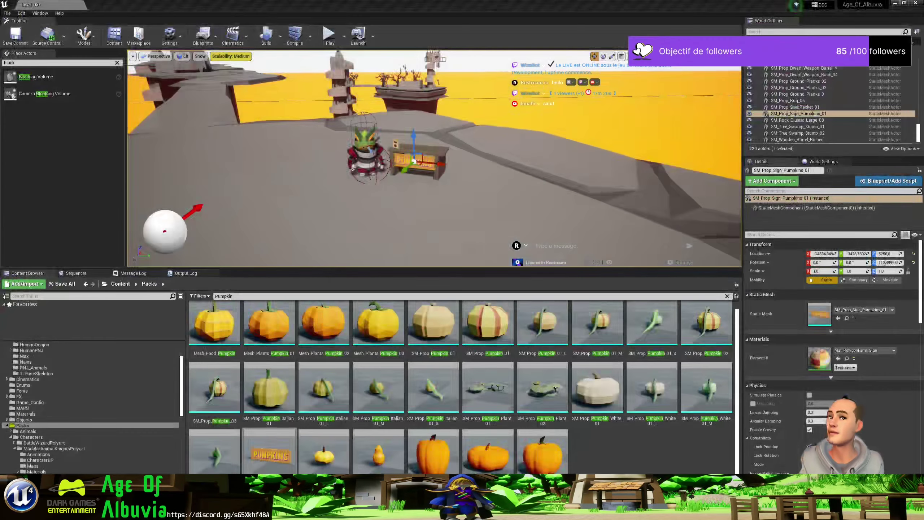
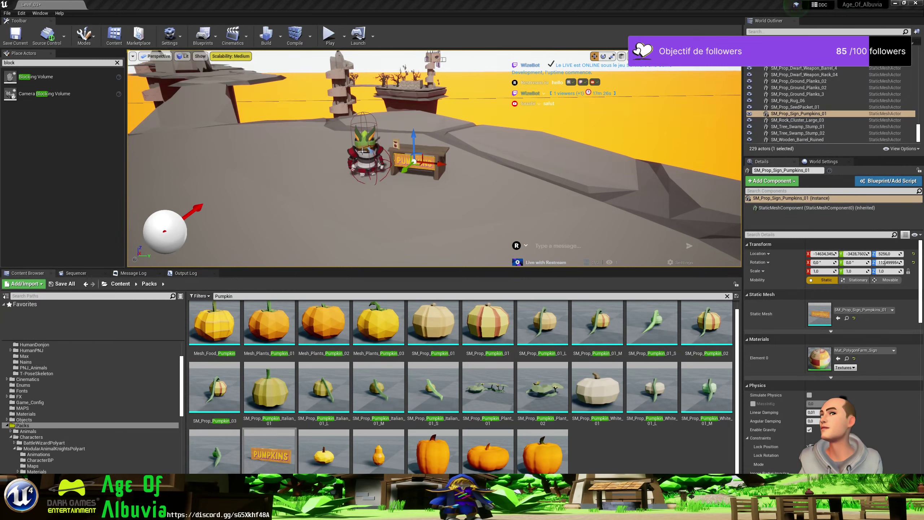
# Clear the Pumpkin search filter and return to the root Content folder.
pyautogui.click(120, 284)
pyautogui.click(276, 295)
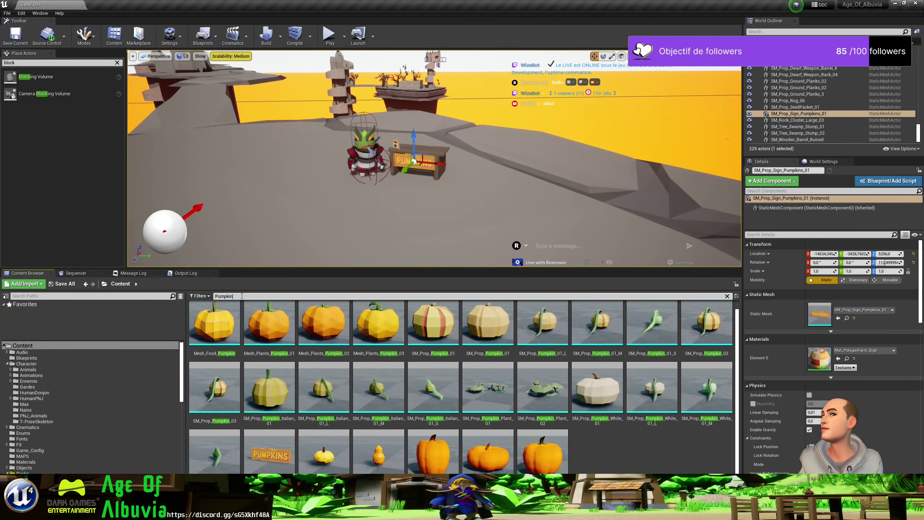
pyautogui.press('BackSpace')
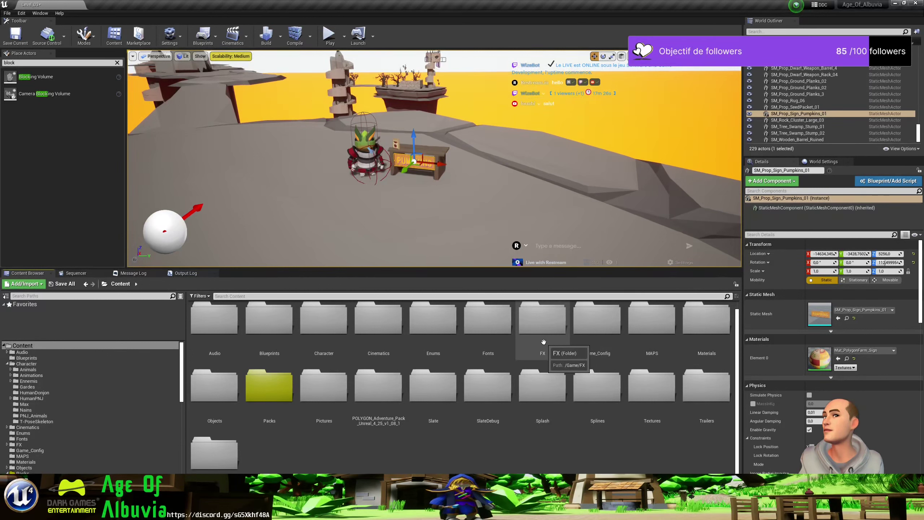
# Open the Audio > Sound_Effects > Animals folder in the content browser.
pyautogui.click(215, 329)
pyautogui.doubleClick(215, 328)
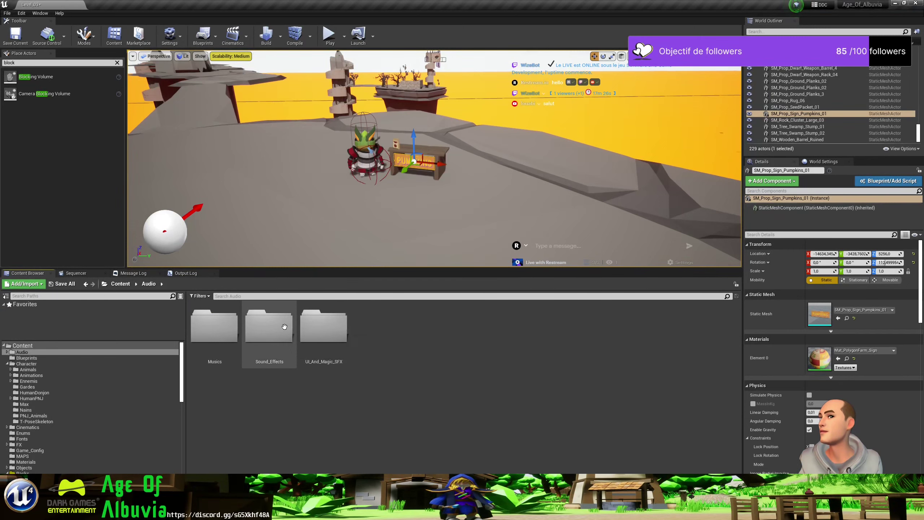
pyautogui.doubleClick(268, 326)
pyautogui.doubleClick(232, 329)
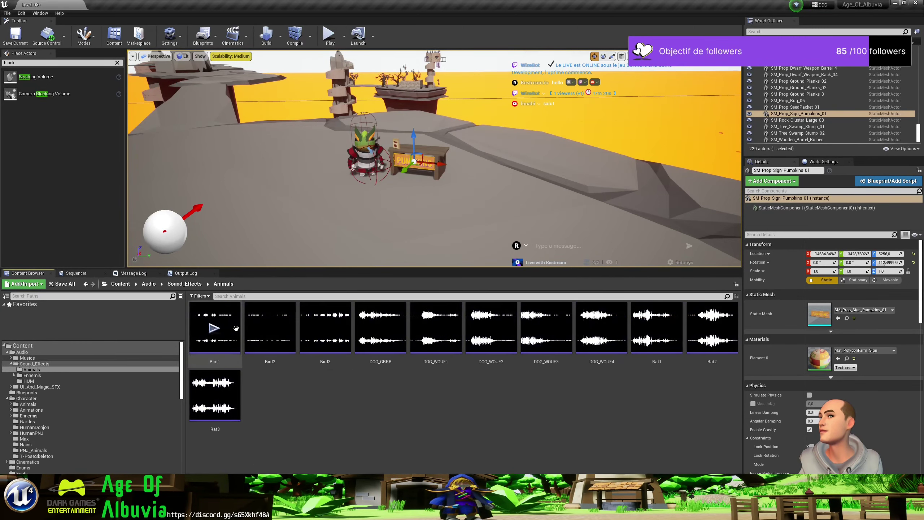
# Switch windows and minimise the depot Explorer window.
pyautogui.hotkey('alt', 'Tab')
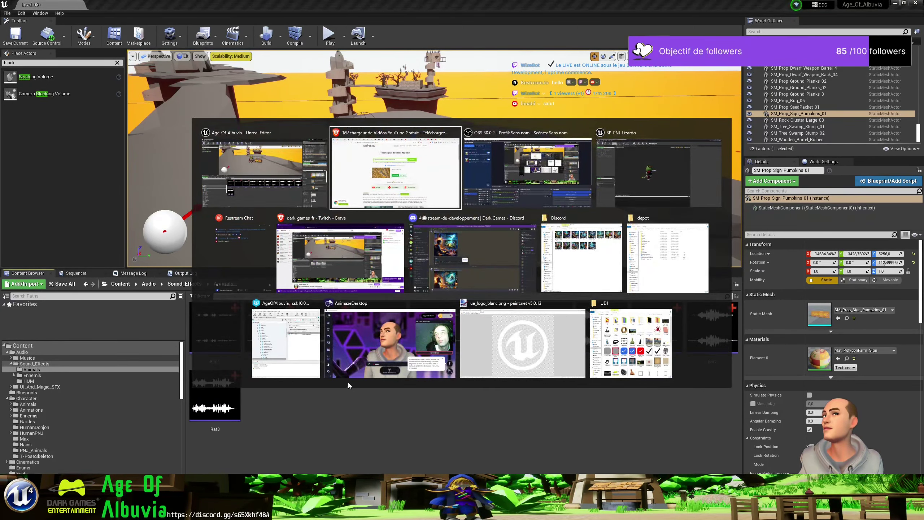
pyautogui.press('Tab')
pyautogui.press('Tab')
pyautogui.press('Tab')
pyautogui.press('Tab')
pyautogui.press('Tab')
pyautogui.press('Tab')
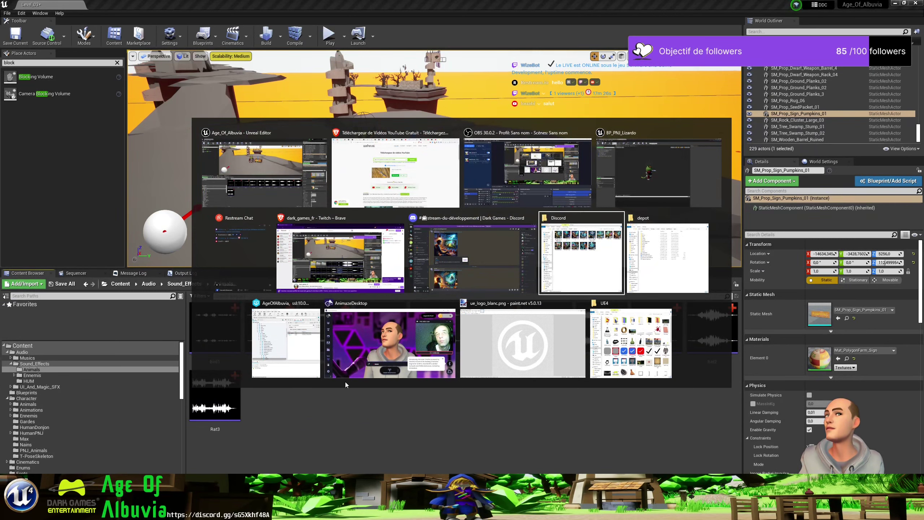
pyautogui.press('Tab')
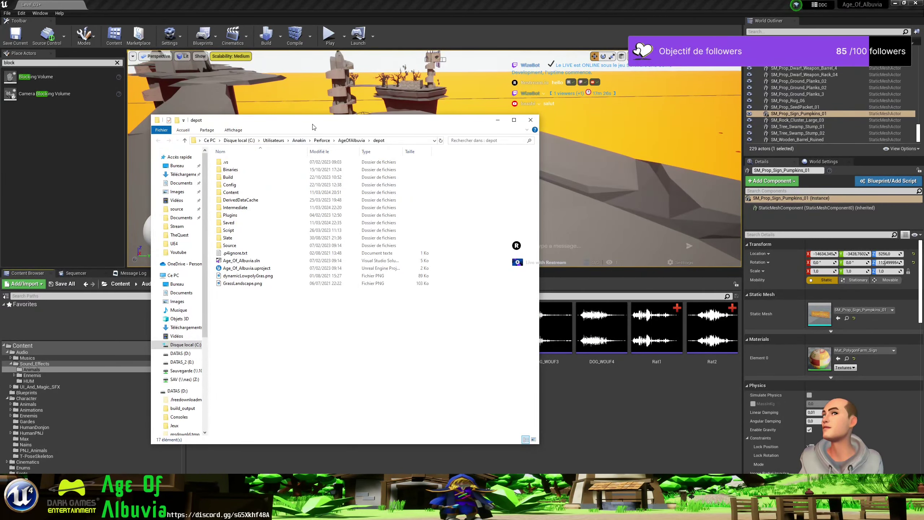
pyautogui.click(497, 119)
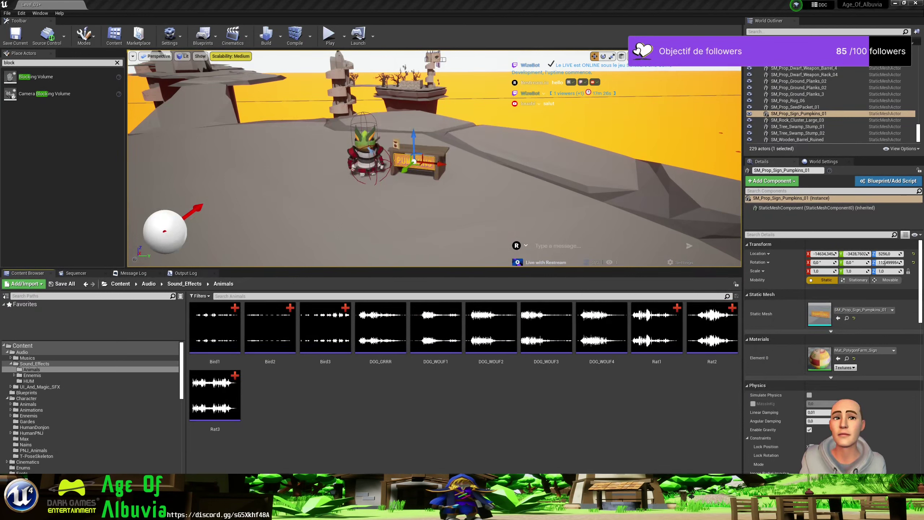
pyautogui.moveTo(201, 513)
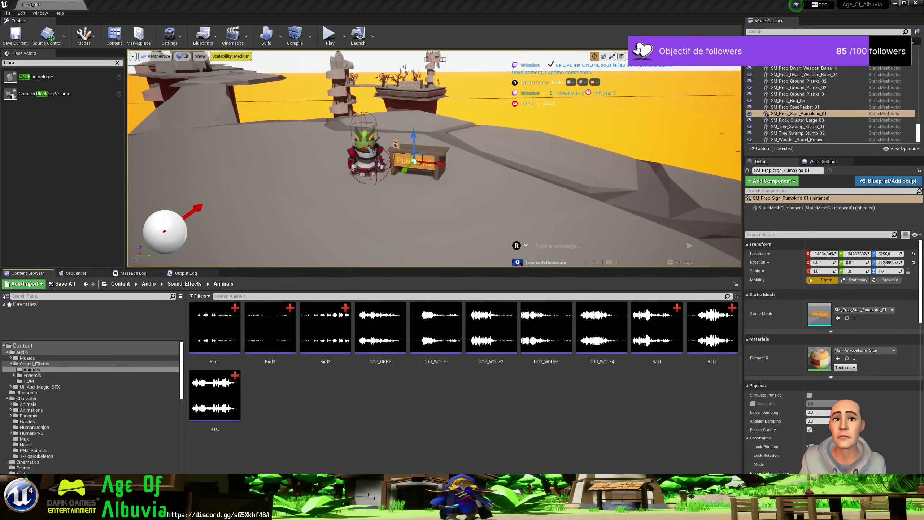
# Drag Lizard1.wav through Lizard3.wav from Musique > ue4 > TheQuest into the Animals folder, then minimise Explorer.
pyautogui.click(201, 514)
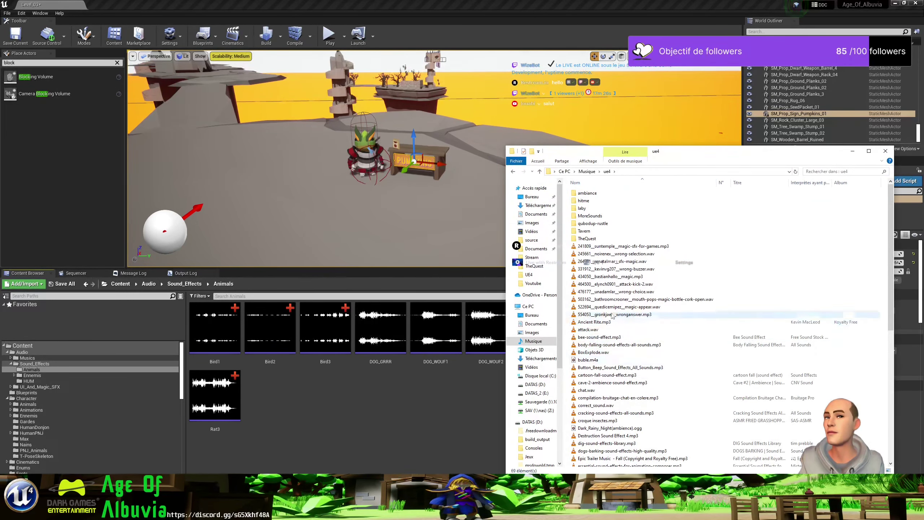
pyautogui.doubleClick(589, 239)
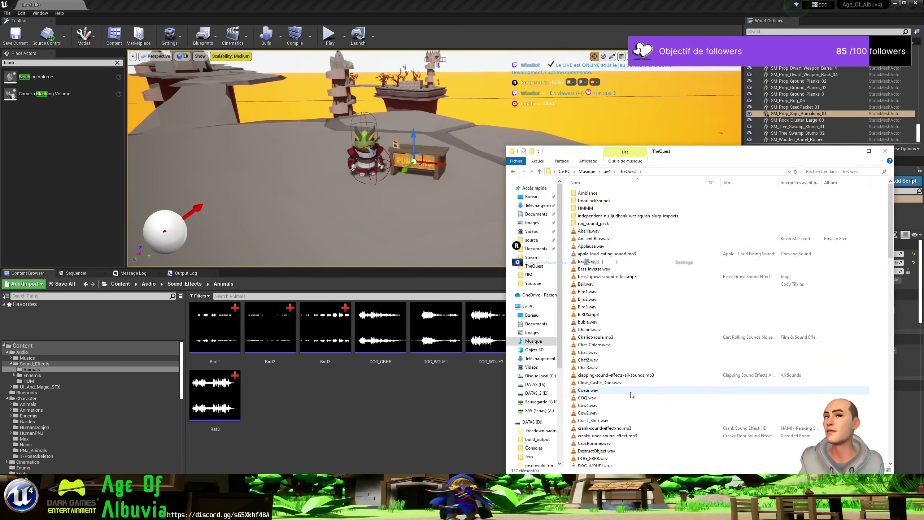
pyautogui.click(593, 390)
pyautogui.scroll(-10, 618, 404)
pyautogui.scroll(-5, 626, 411)
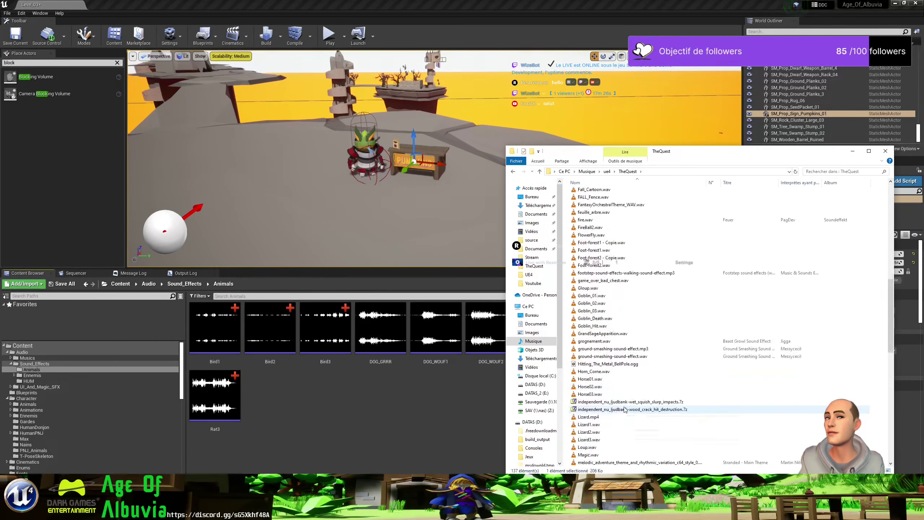
pyautogui.click(597, 425)
pyautogui.keyDown('shift'); pyautogui.click(599, 439); pyautogui.keyUp('shift')
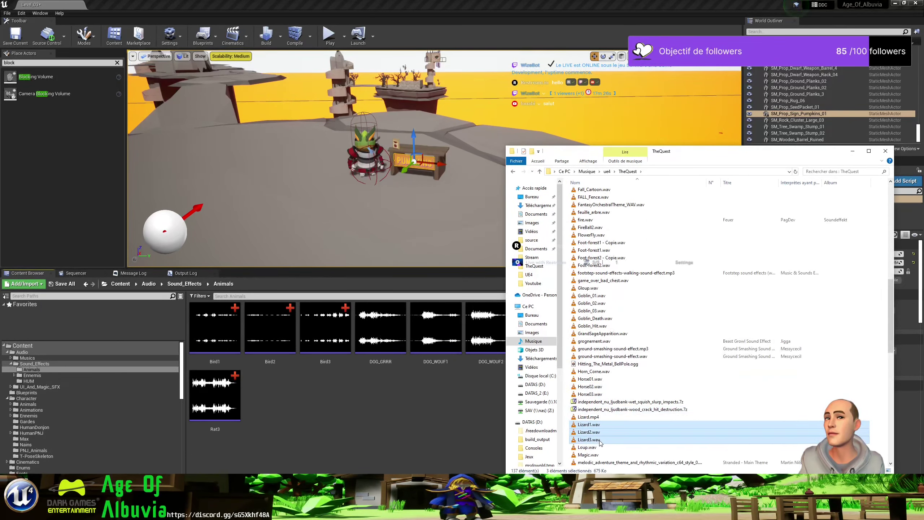
pyautogui.moveTo(592, 427); pyautogui.dragTo(273, 408)
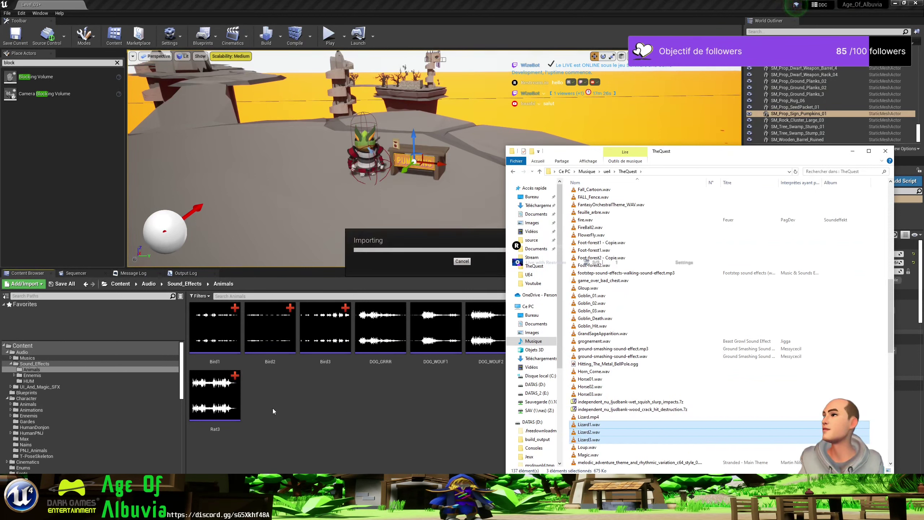
pyautogui.click(852, 150)
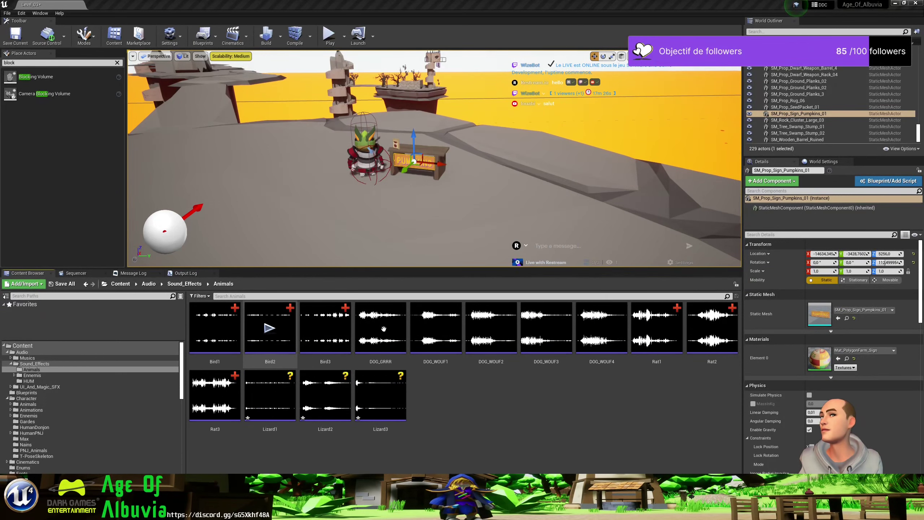
# Select BP_PNJ_Lizardo, add a Voix array entry and set element 0 to Lizard1.
pyautogui.click(366, 140)
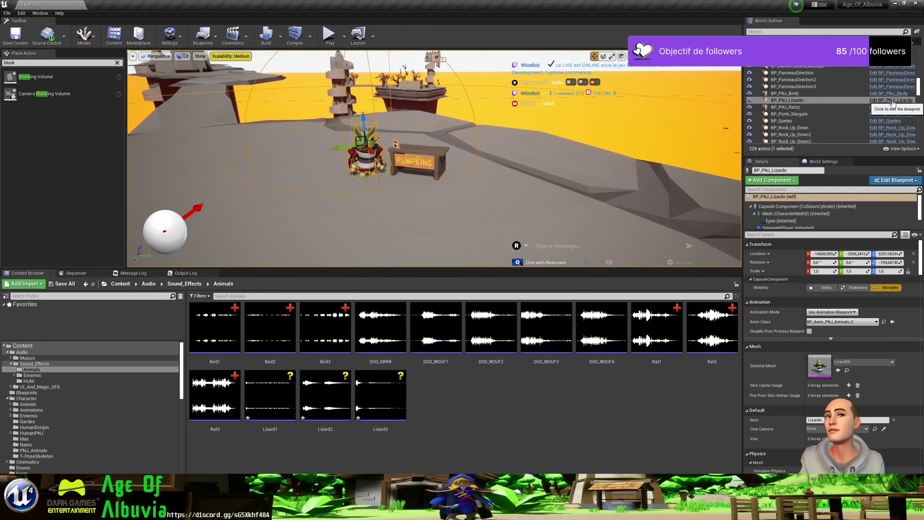
pyautogui.click(800, 100)
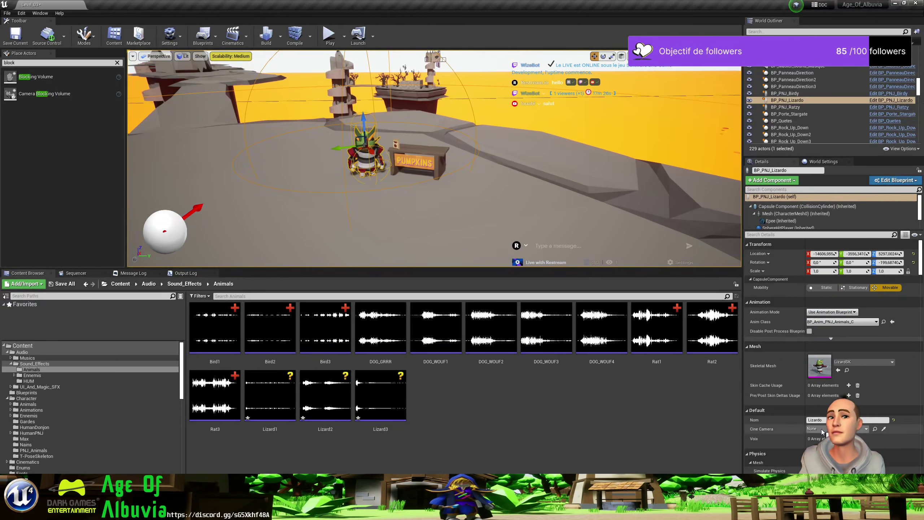
pyautogui.click(848, 438)
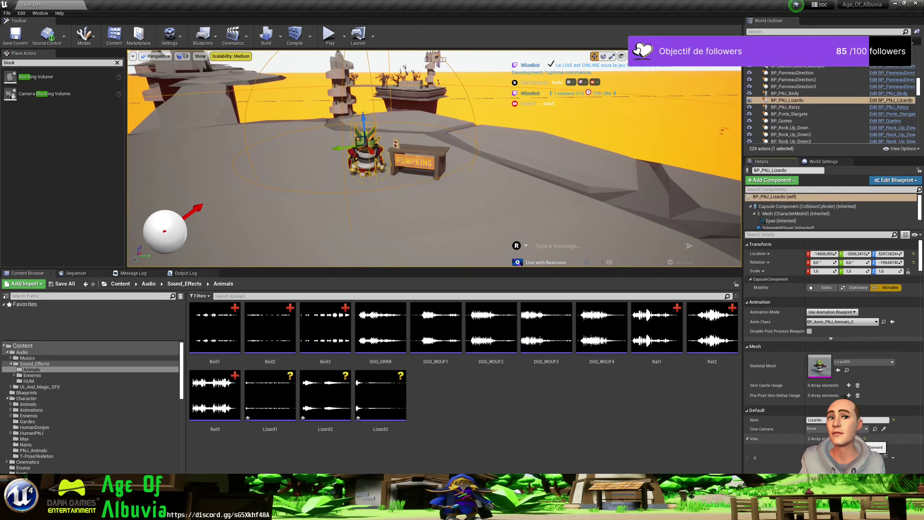
pyautogui.scroll(-3, 847, 419)
pyautogui.click(851, 396)
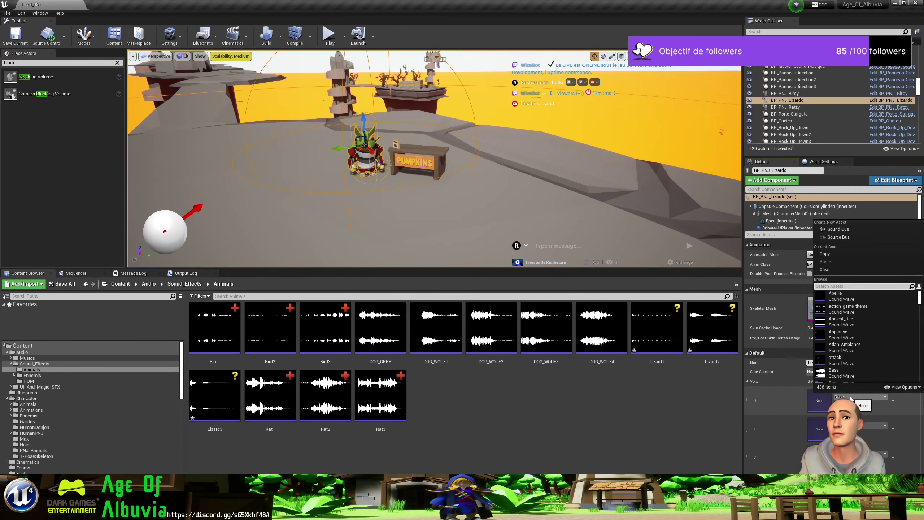
pyautogui.write('li')
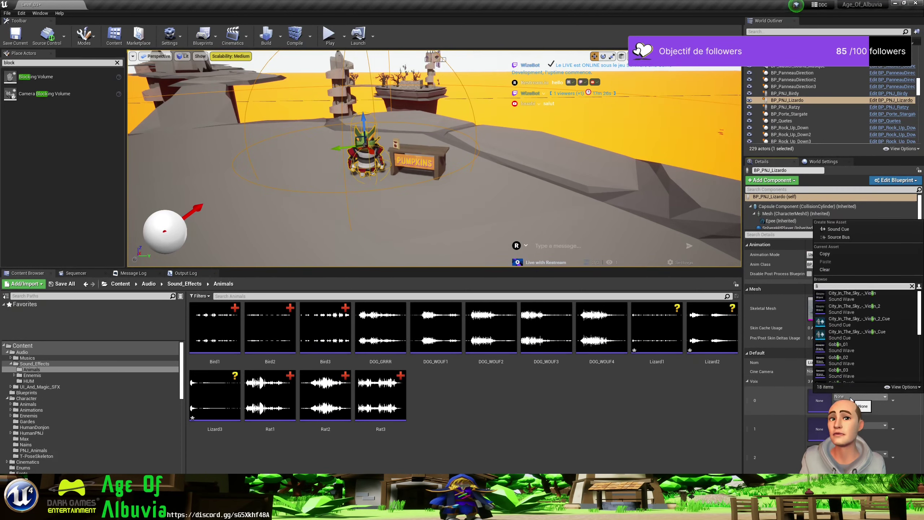
pyautogui.write('zard')
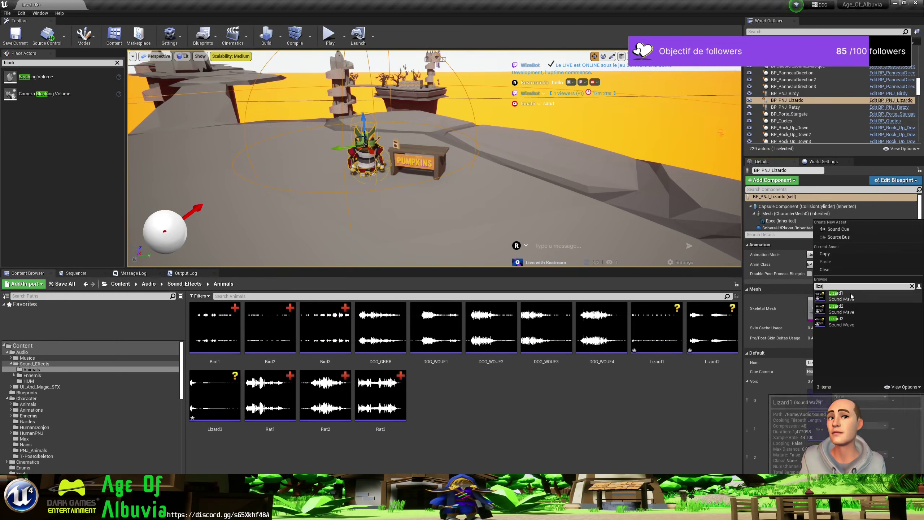
pyautogui.click(851, 295)
# Assign Lizard sounds to the remaining Voix elements and save the current level.
pyautogui.click(856, 425)
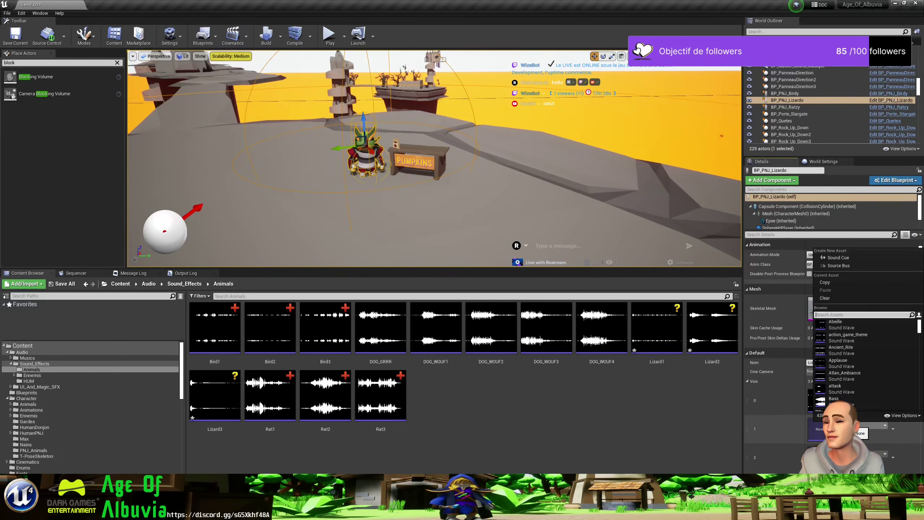
pyautogui.write('lizard')
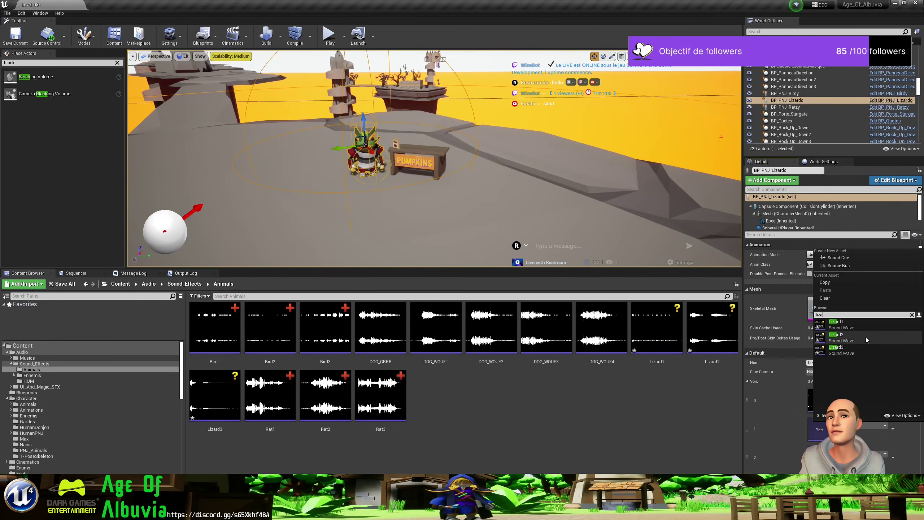
pyautogui.click(864, 340)
pyautogui.write('liza')
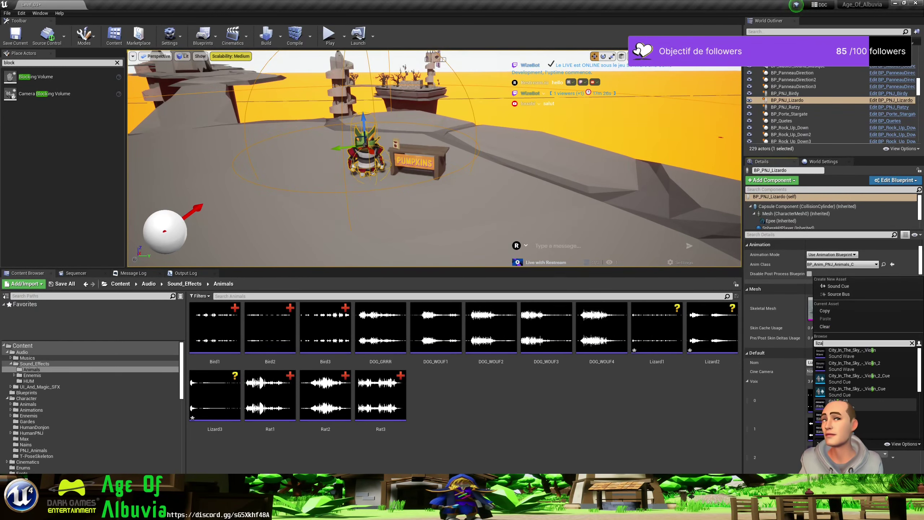
pyautogui.write('z')
pyautogui.press('Return')
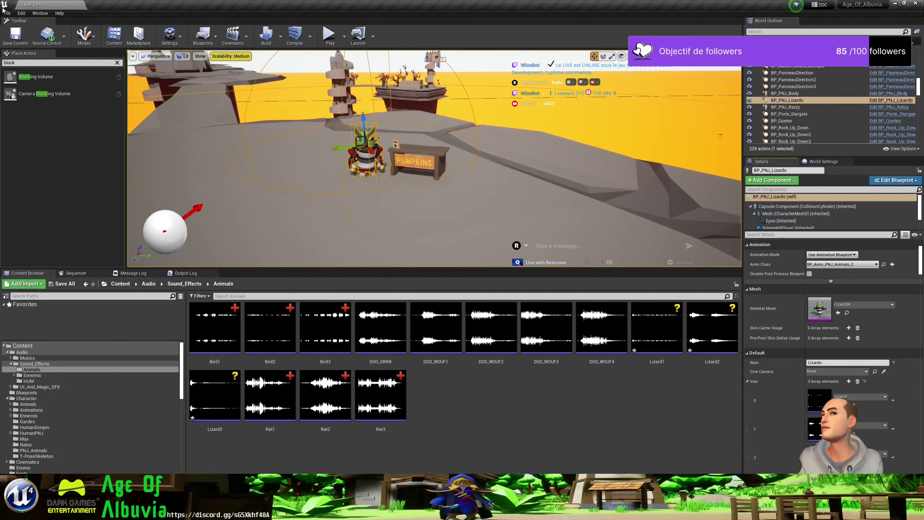
pyautogui.click(15, 34)
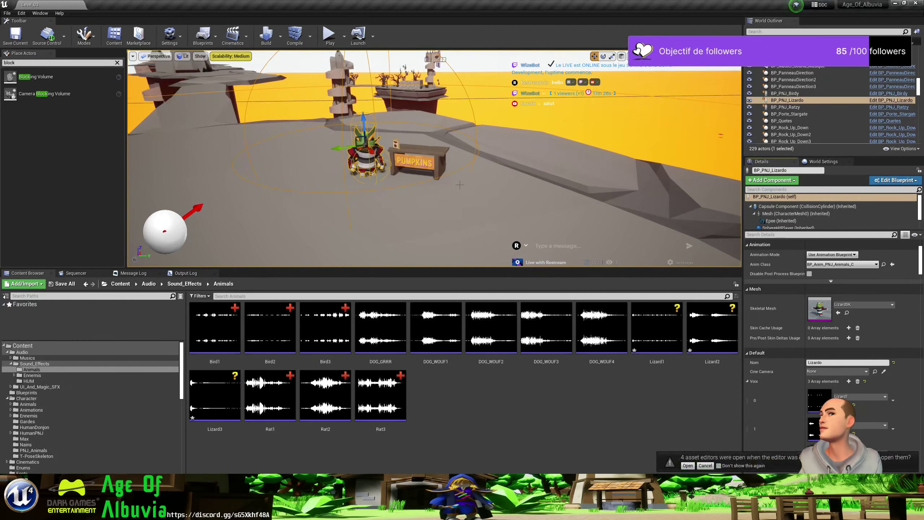
# Save the modified assets, including BP_PNJ_Birdy, and submit them with the description 'Save'.
pyautogui.hotkey('ctrl', 'shift', 's')
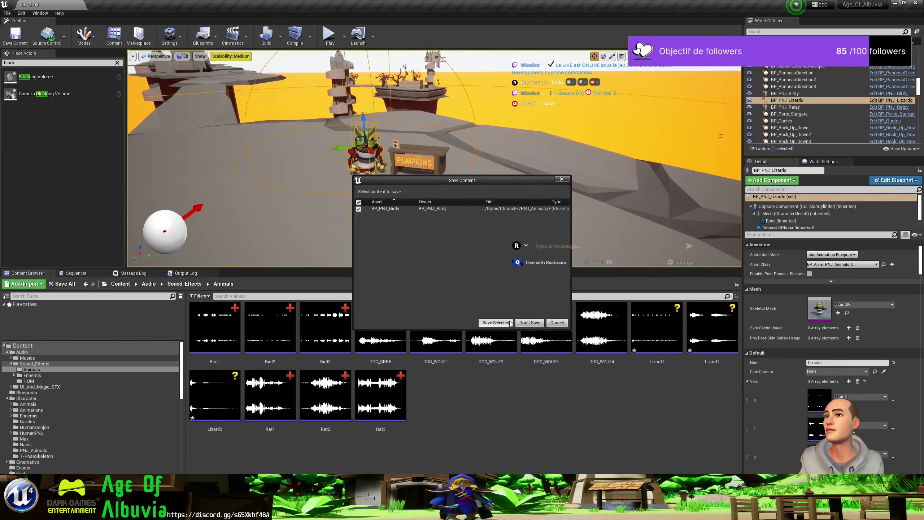
pyautogui.click(510, 322)
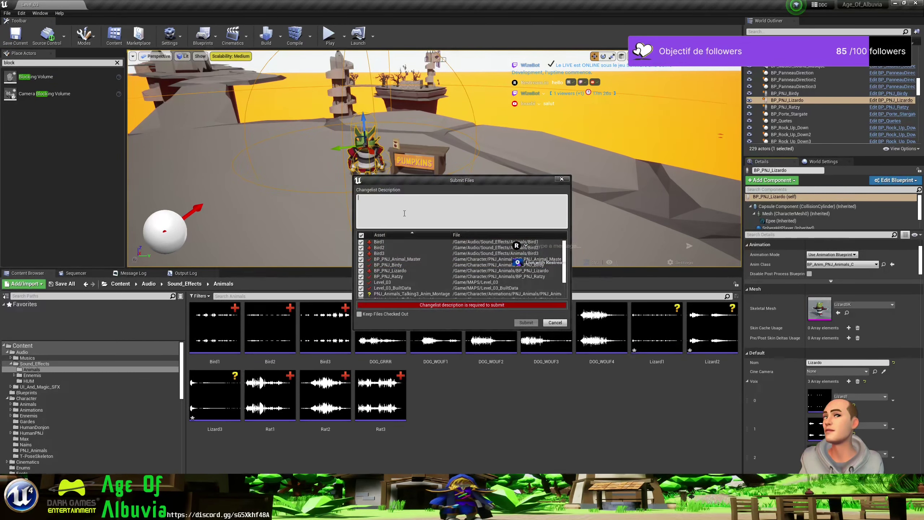
pyautogui.write('Save')
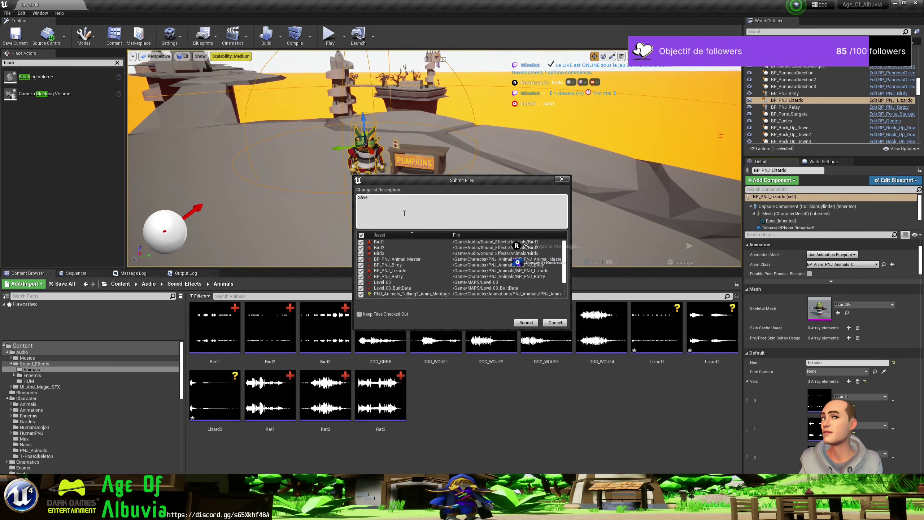
pyautogui.click(526, 322)
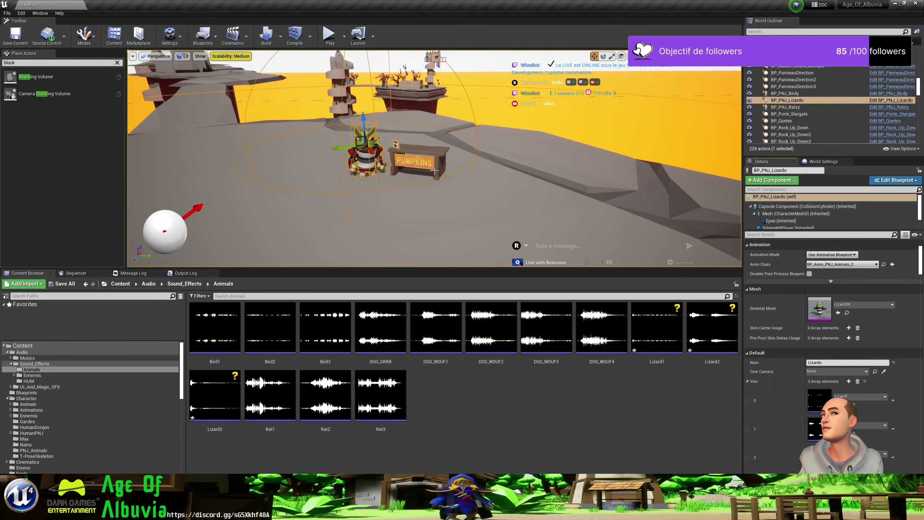
# Frame the viewport on the selected BP_PNJ_Lizardo character.
pyautogui.moveTo(435, 170); pyautogui.dragTo(418, 138, button='right')
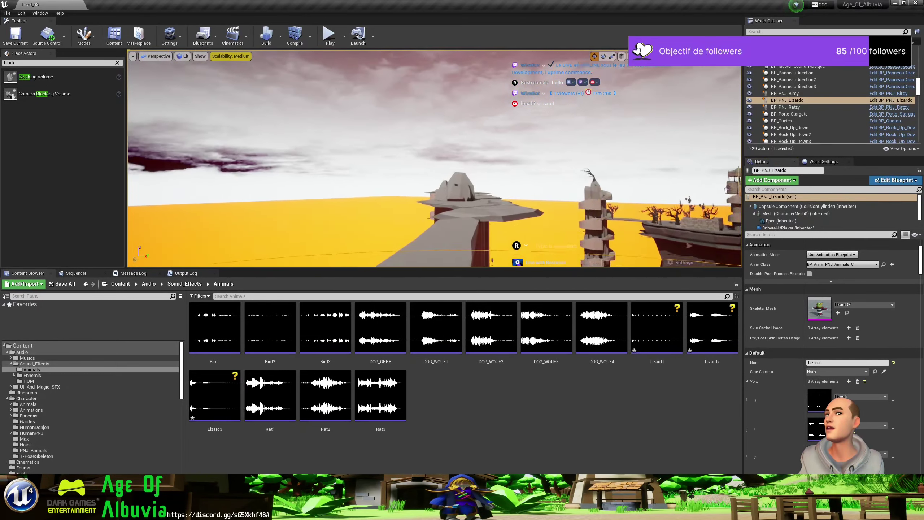
pyautogui.moveTo(418, 139)
pyautogui.mouseDown(button='right')
pyautogui.moveTo(418, 189)
pyautogui.moveTo(419, 157)
pyautogui.mouseUp(button='right')
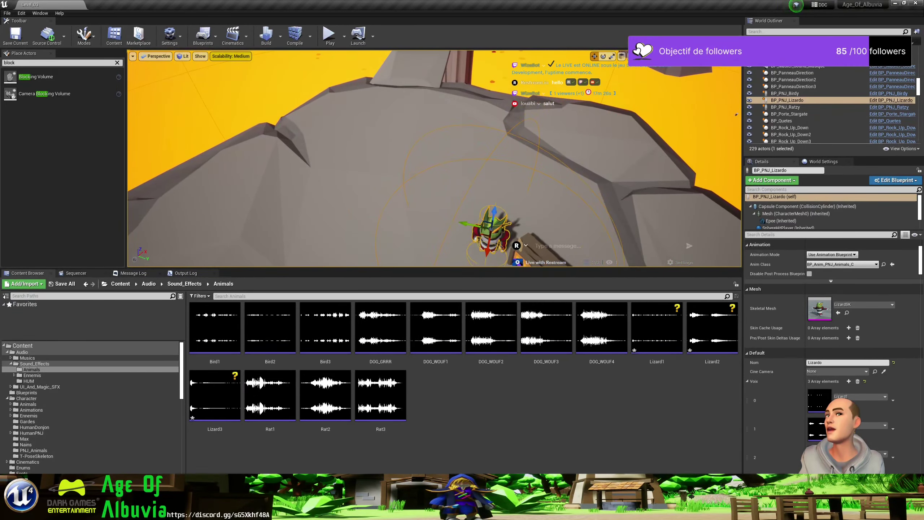
pyautogui.press('f')
pyautogui.write('ba')
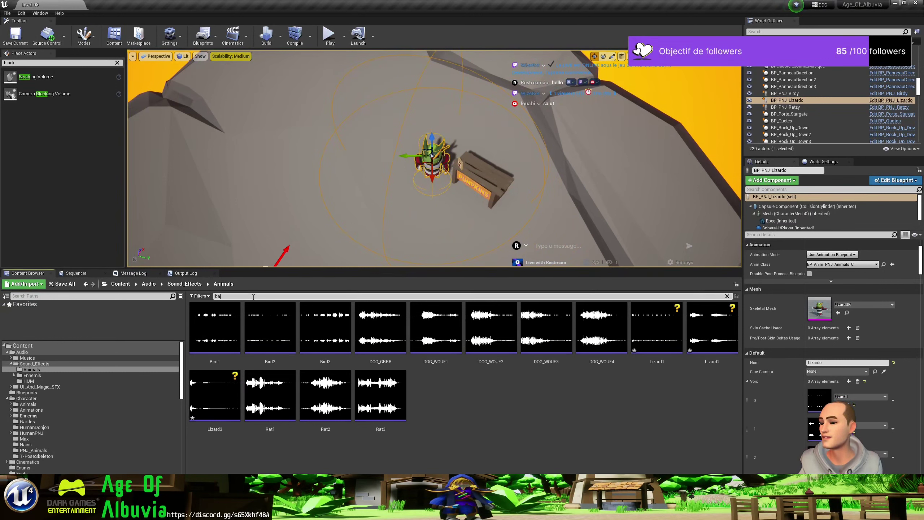
# Search all Content for barrel, then fence, to list props like SM_Prop_Fence_Wood_01.
pyautogui.write('rrer')
pyautogui.click(115, 287)
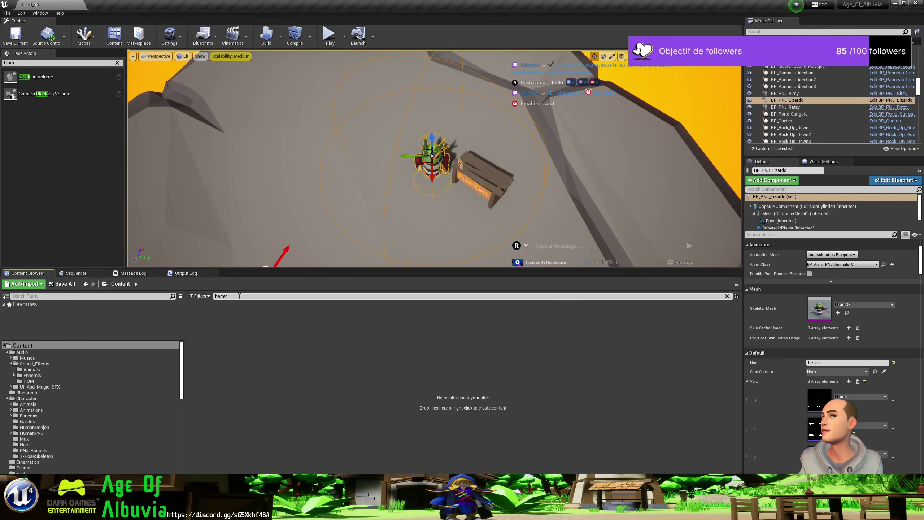
pyautogui.press('BackSpace')
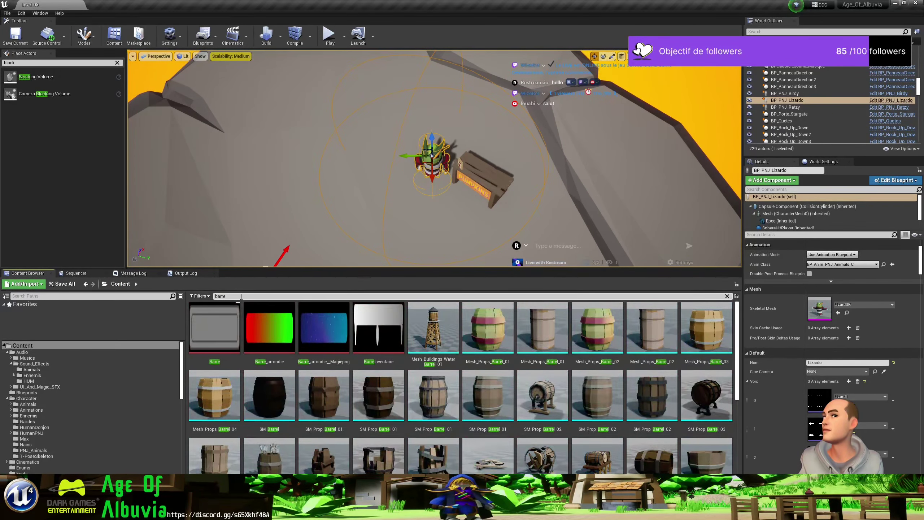
pyautogui.scroll(-3, 371, 413)
pyautogui.scroll(-2, 371, 413)
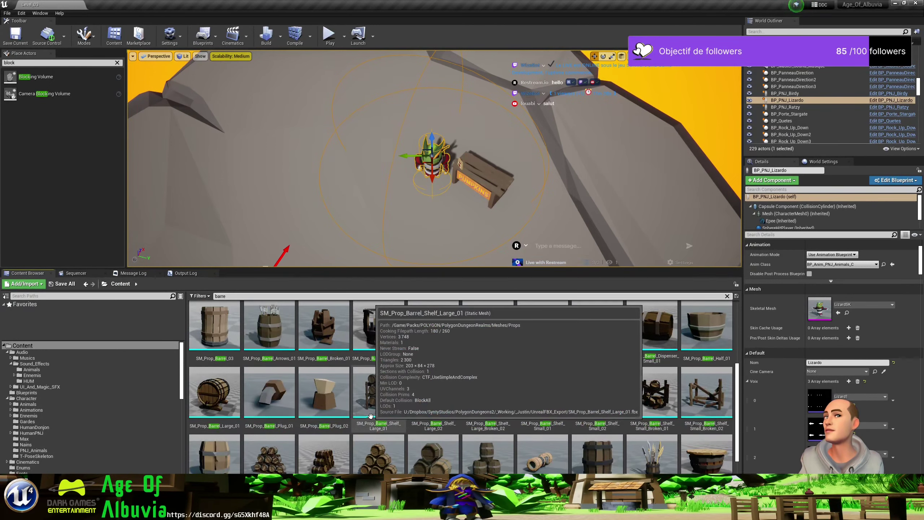
pyautogui.scroll(-2, 371, 414)
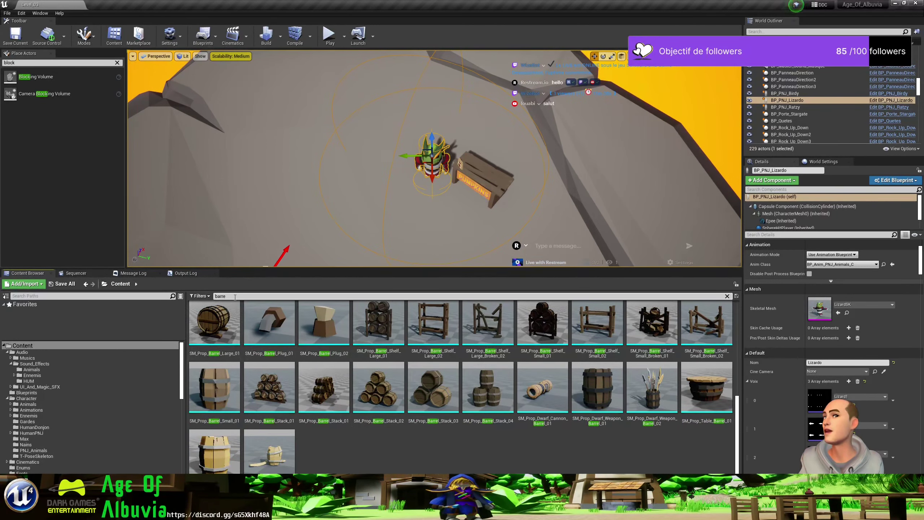
pyautogui.press('BackSpace')
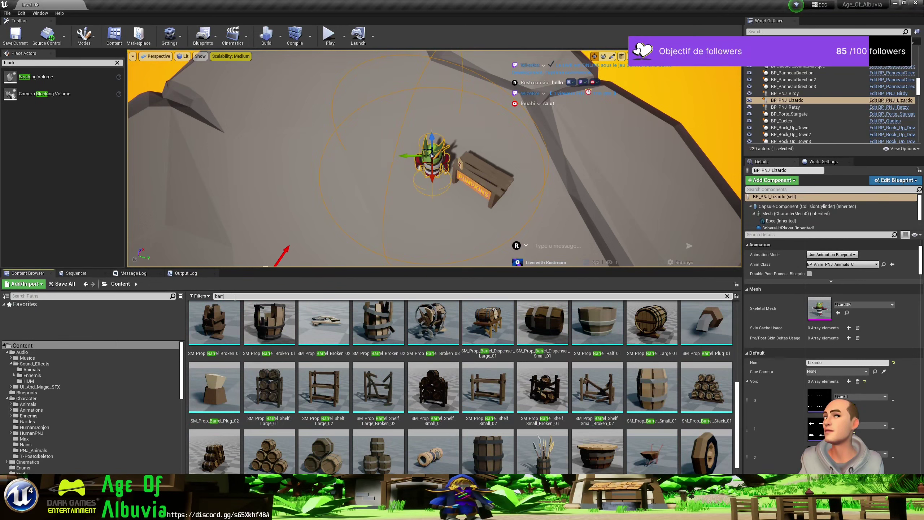
pyautogui.press('BackSpace')
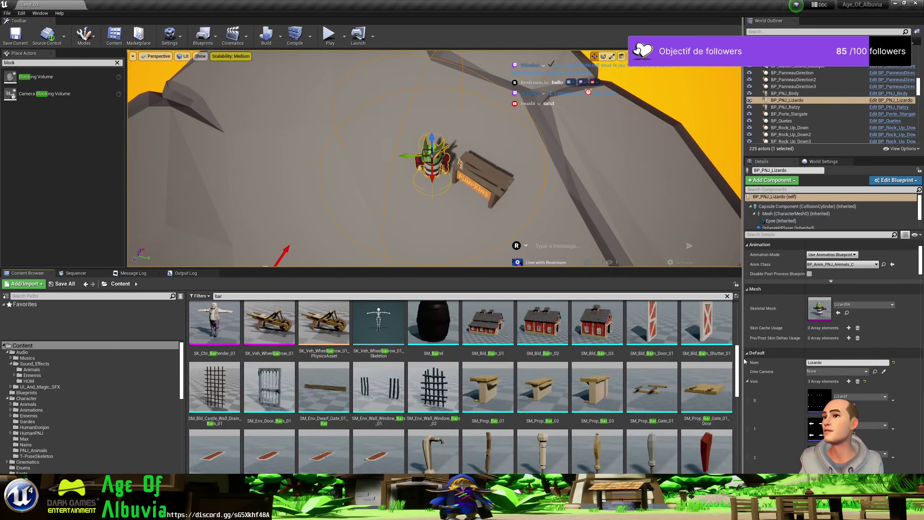
pyautogui.moveTo(738, 367); pyautogui.dragTo(742, 461)
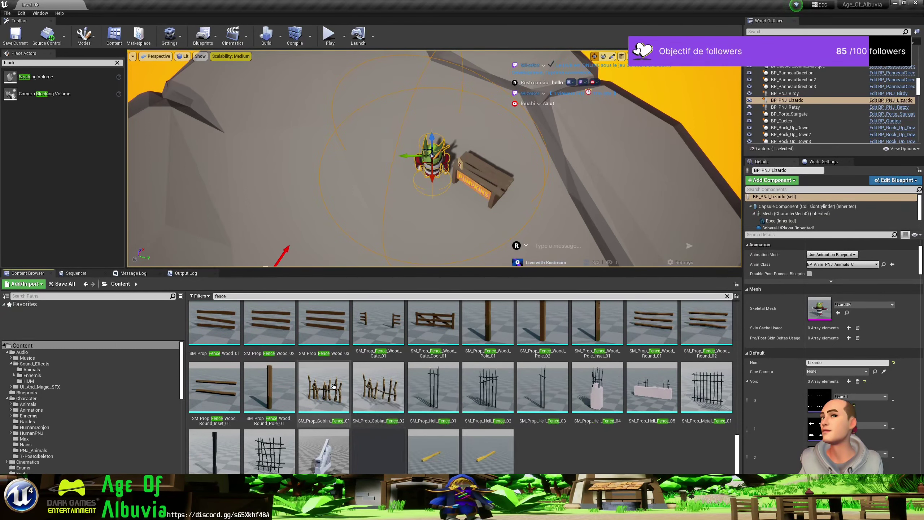
# Place a goblin fence by the Pumpkins stand and rotate it about -31 degrees.
pyautogui.moveTo(323, 387)
pyautogui.mouseDown()
pyautogui.moveTo(581, 135)
pyautogui.moveTo(546, 199)
pyautogui.mouseUp()
pyautogui.moveTo(546, 199); pyautogui.dragTo(545, 218, button='right')
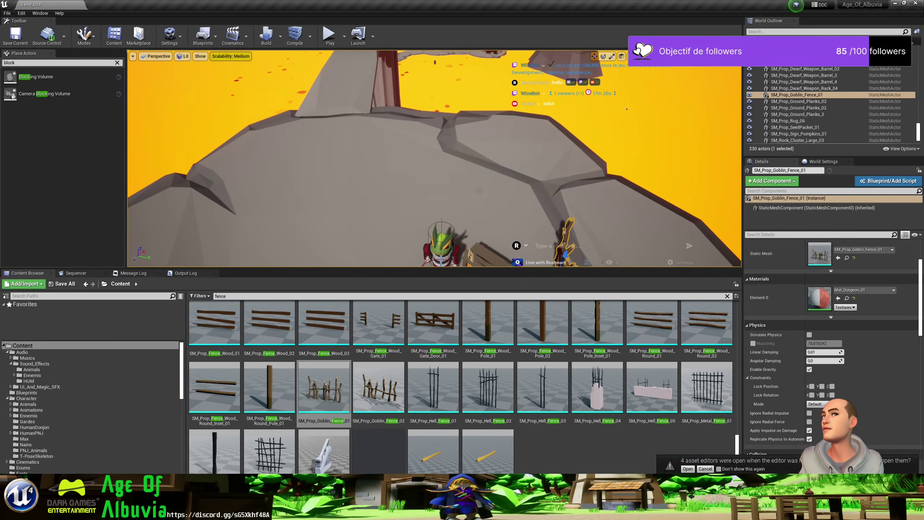
pyautogui.moveTo(450, 138); pyautogui.dragTo(449, 138, button='right')
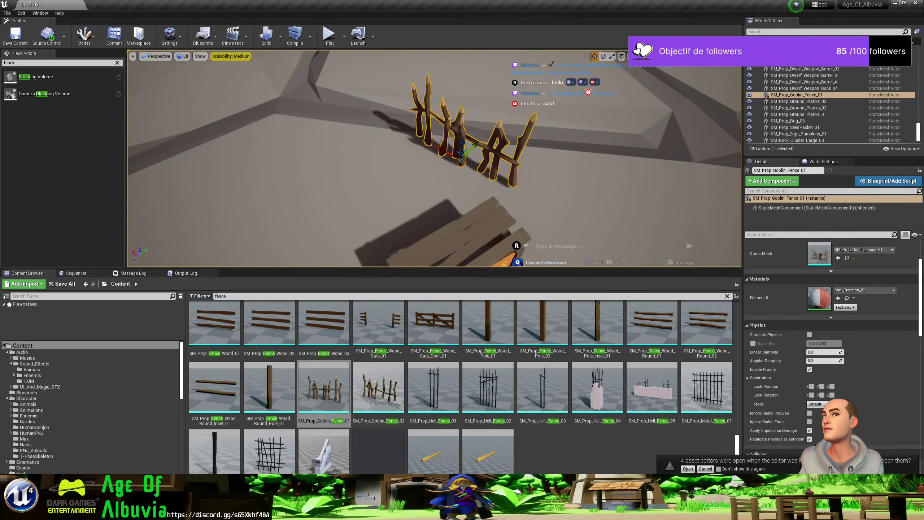
pyautogui.moveTo(468, 139); pyautogui.dragTo(470, 145)
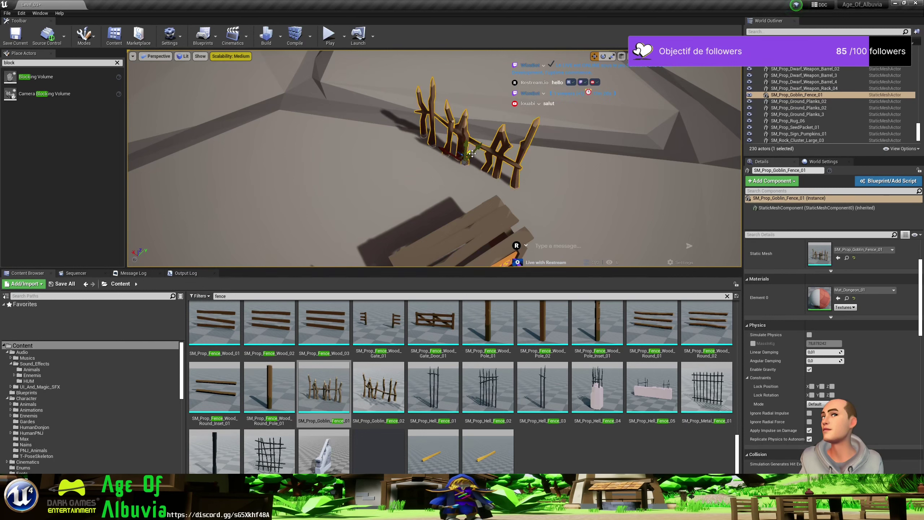
pyautogui.press('e')
pyautogui.moveTo(468, 198); pyautogui.dragTo(448, 198)
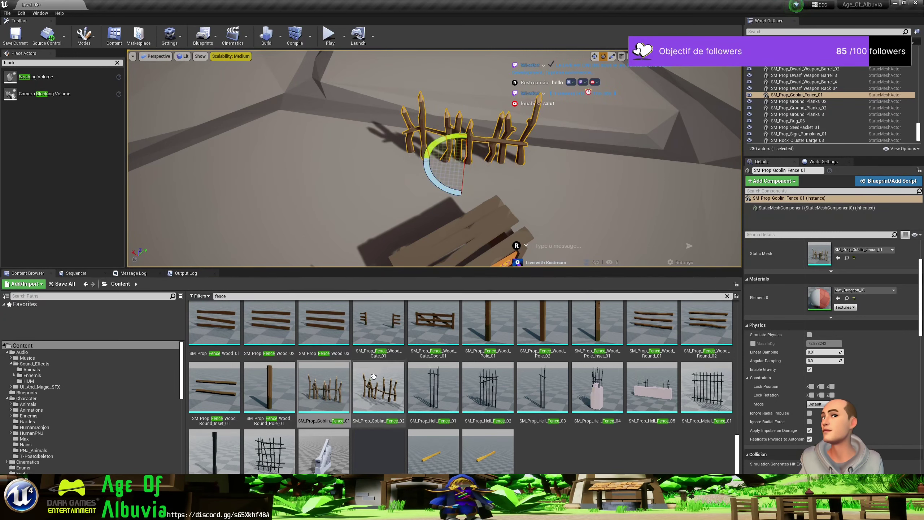
# Add a second goblin fence variant, rotate it to about -79 degrees, and butt it against the first.
pyautogui.moveTo(395, 395); pyautogui.dragTo(330, 169)
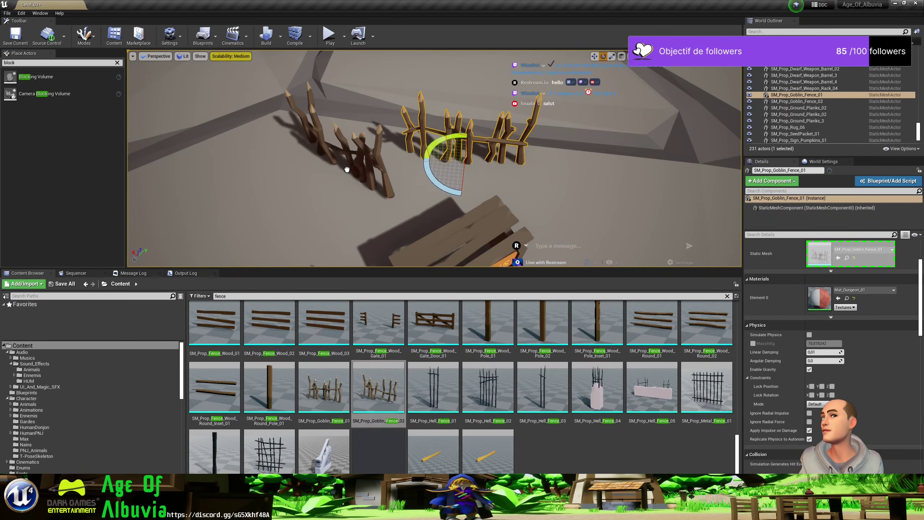
pyautogui.press('w')
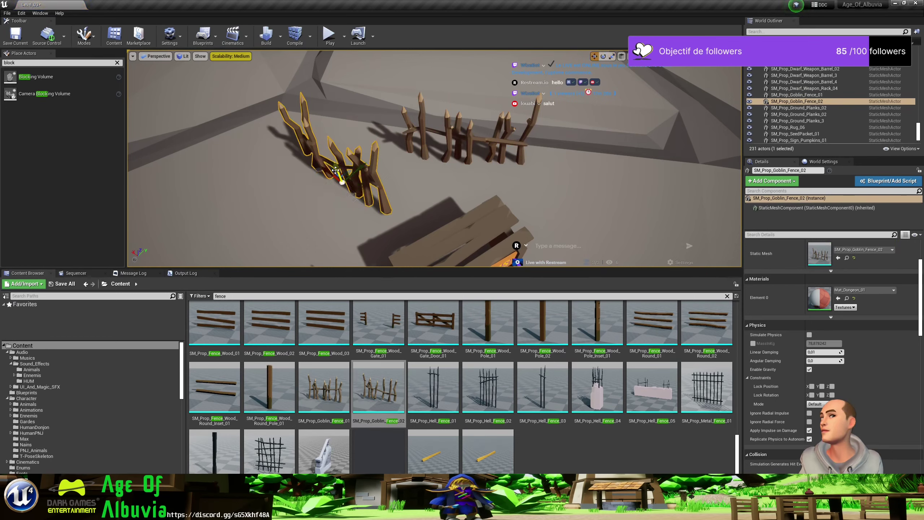
pyautogui.press('e')
pyautogui.moveTo(340, 204); pyautogui.dragTo(287, 214)
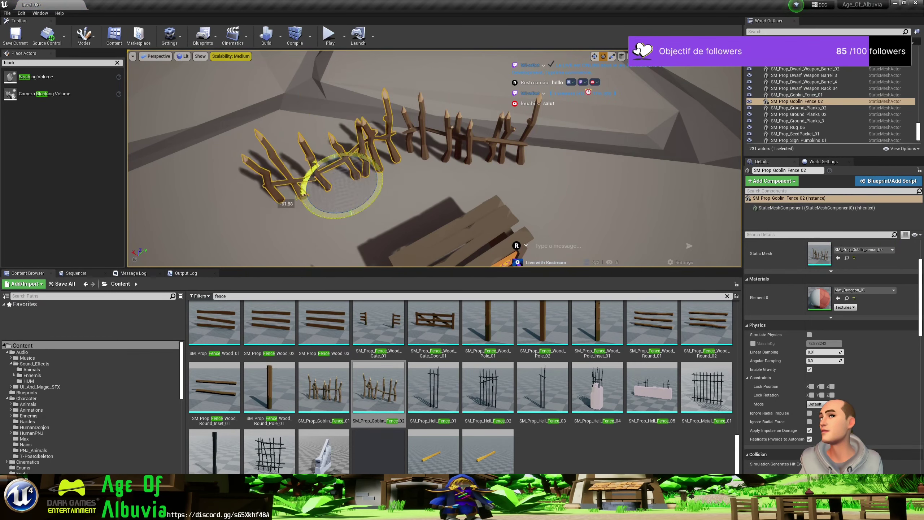
pyautogui.press('w')
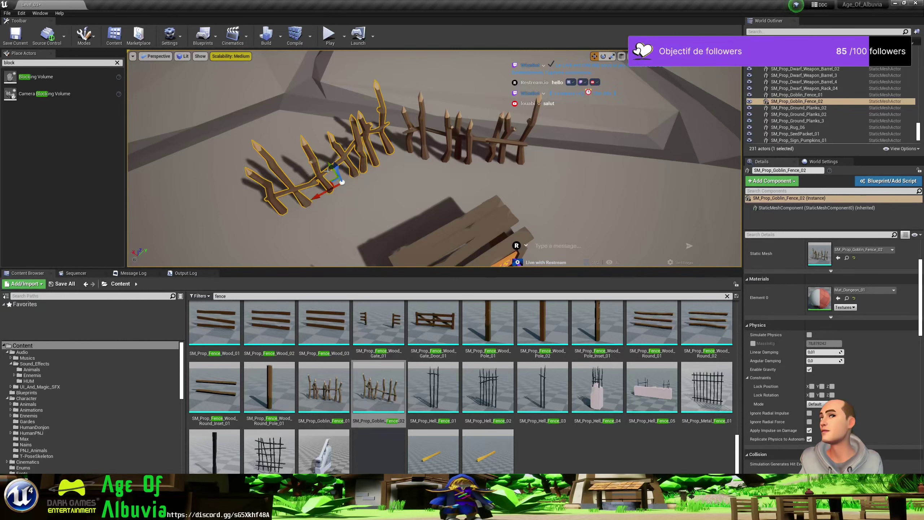
pyautogui.moveTo(336, 167); pyautogui.dragTo(340, 173)
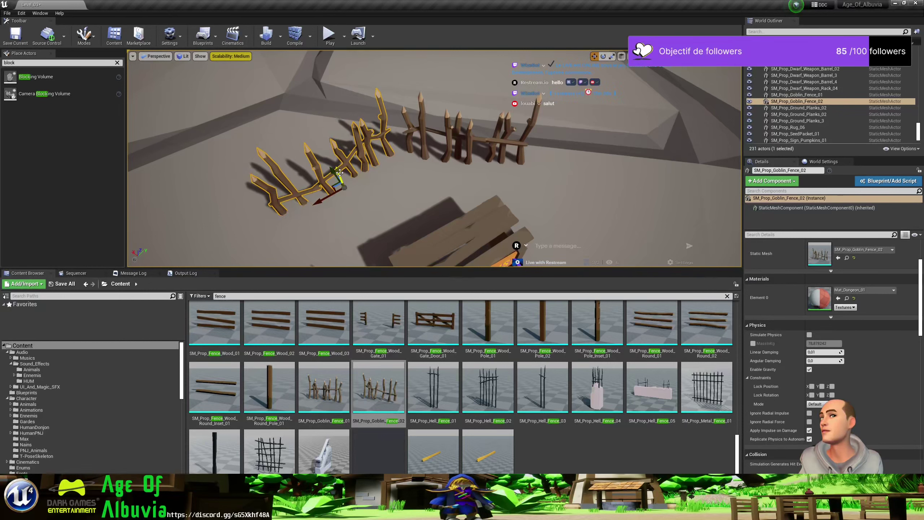
pyautogui.press('e')
pyautogui.press('w')
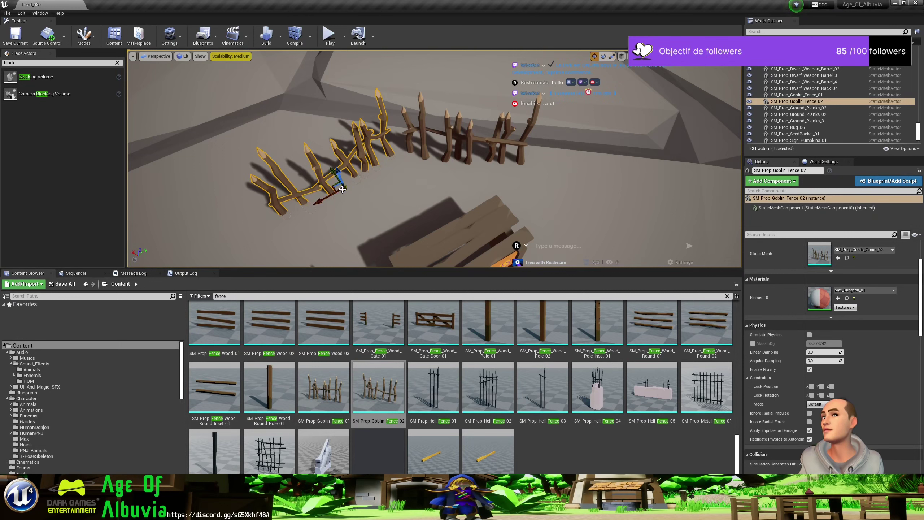
pyautogui.moveTo(330, 187); pyautogui.dragTo(344, 188)
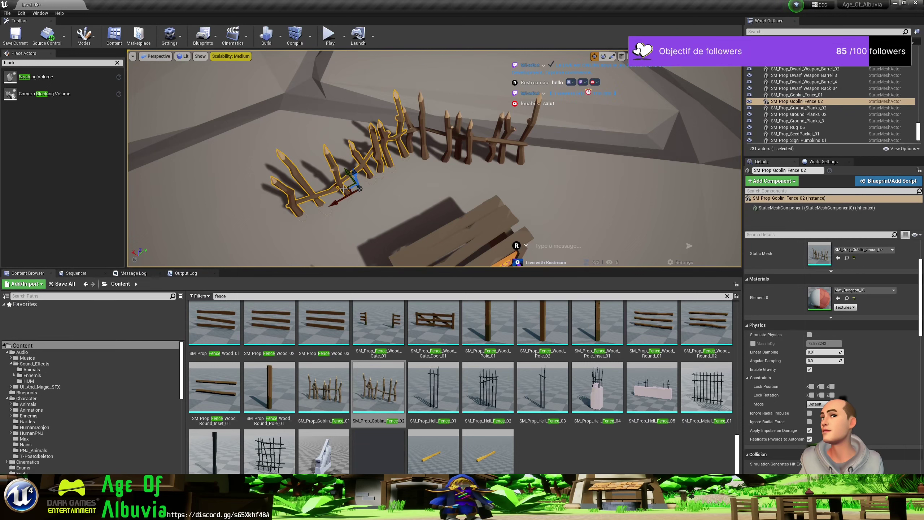
pyautogui.moveTo(411, 215); pyautogui.dragTo(411, 215, button='right')
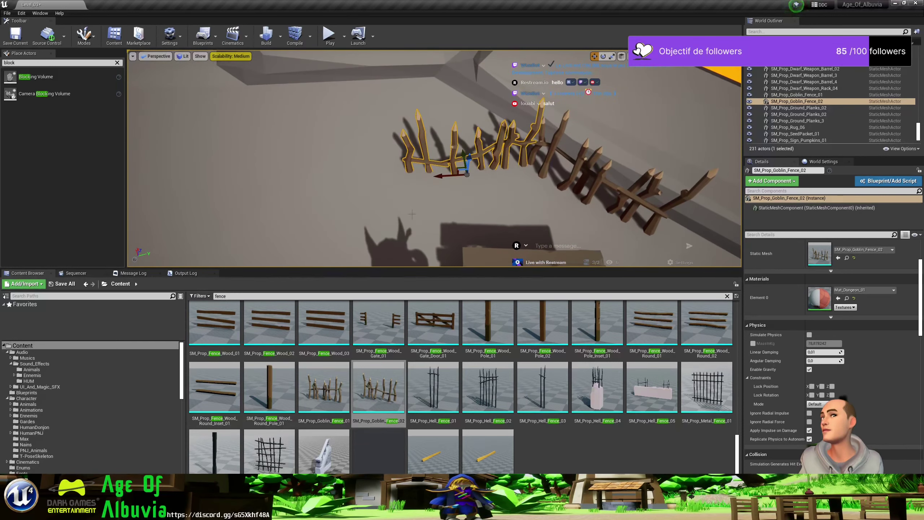
# Duplicate the fence, slide the copy along, rotate it to 157.5 degrees and lower it on the curve.
pyautogui.hotkey('ctrl', 'w')
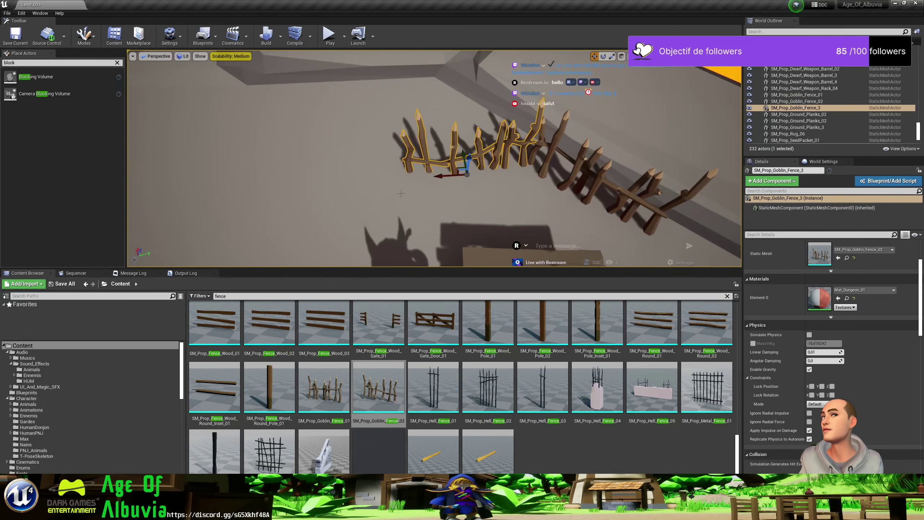
pyautogui.moveTo(442, 177); pyautogui.dragTo(328, 177)
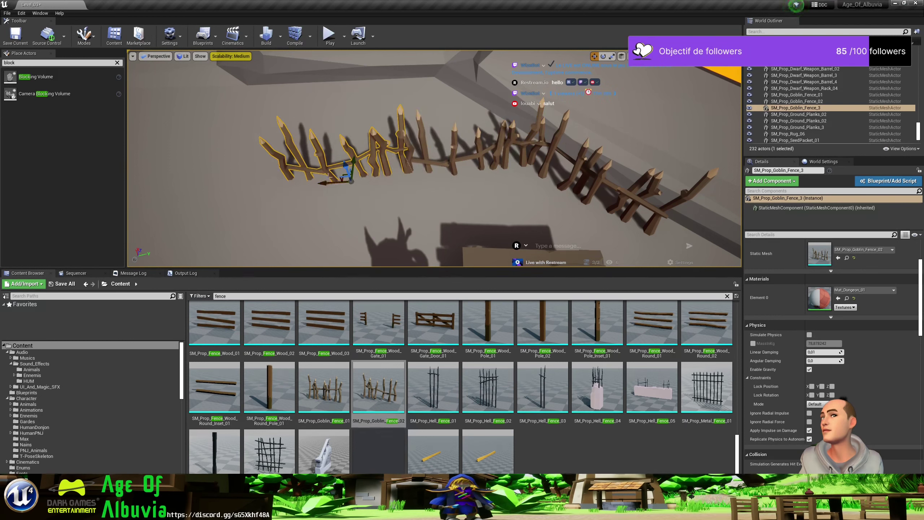
pyautogui.press('e')
pyautogui.moveTo(320, 171)
pyautogui.mouseDown()
pyautogui.moveTo(385, 160)
pyautogui.moveTo(420, 176)
pyautogui.mouseUp()
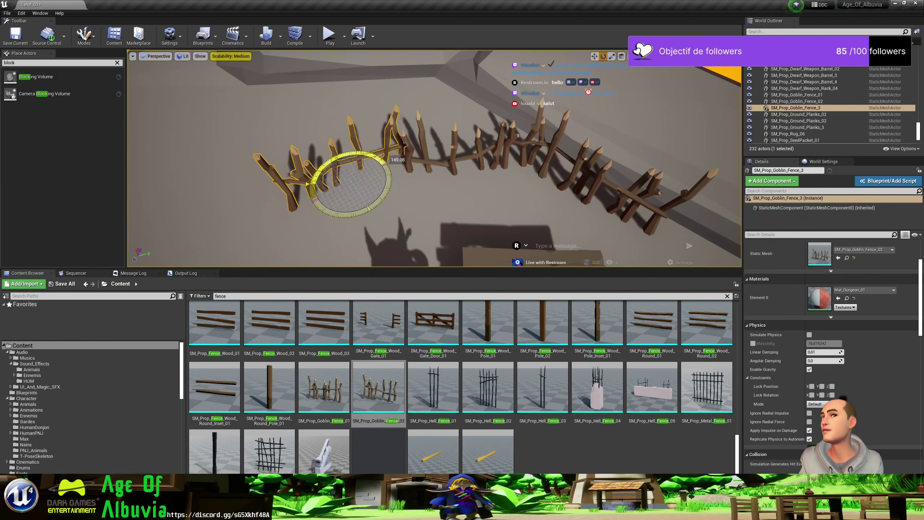
pyautogui.press('r')
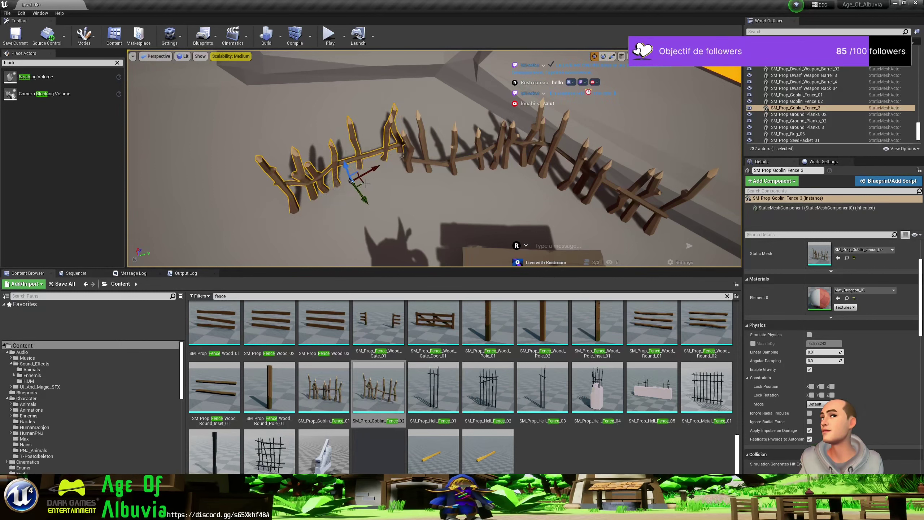
pyautogui.moveTo(367, 184); pyautogui.dragTo(368, 204)
pyautogui.moveTo(368, 204)
pyautogui.mouseDown(button='right')
pyautogui.moveTo(367, 175)
pyautogui.moveTo(400, 145)
pyautogui.mouseUp(button='right')
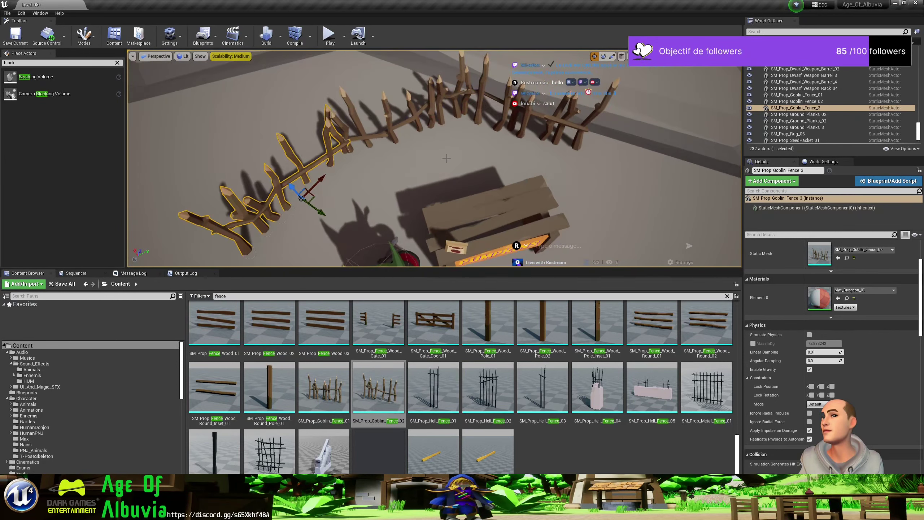
# Duplicate the third fence as SM_Prop_Goblin_Fence_4, move it right, and adjust its position and height.
pyautogui.hotkey('ctrl', 'w')
pyautogui.moveTo(302, 198)
pyautogui.mouseDown()
pyautogui.moveTo(626, 188)
pyautogui.moveTo(632, 201)
pyautogui.mouseUp()
pyautogui.press('e')
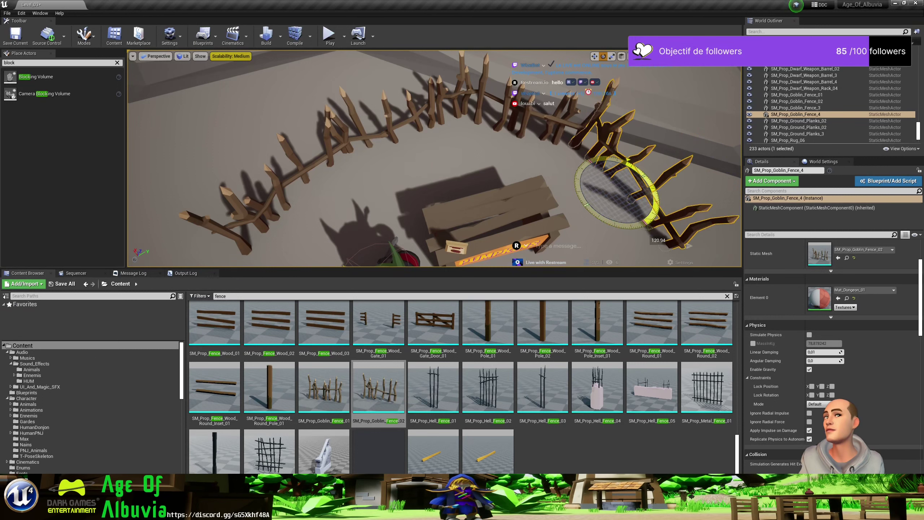
pyautogui.press('r')
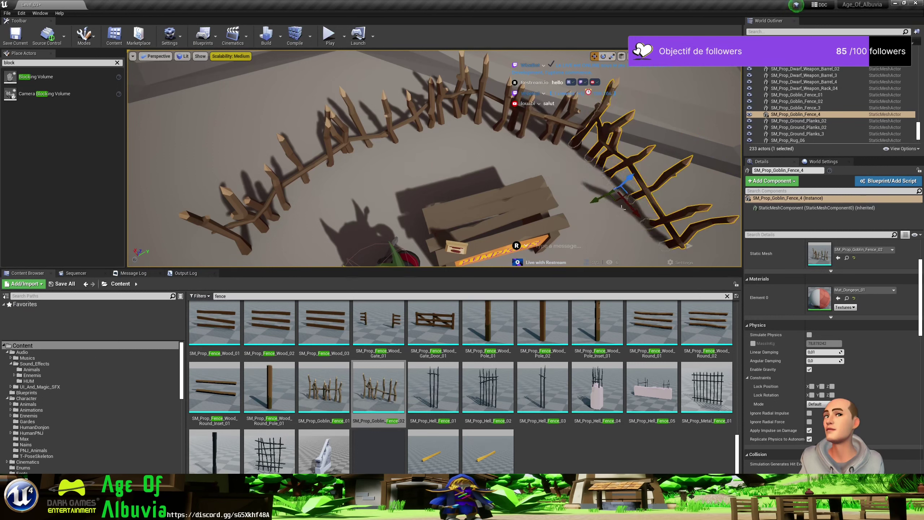
pyautogui.moveTo(615, 198); pyautogui.dragTo(621, 200)
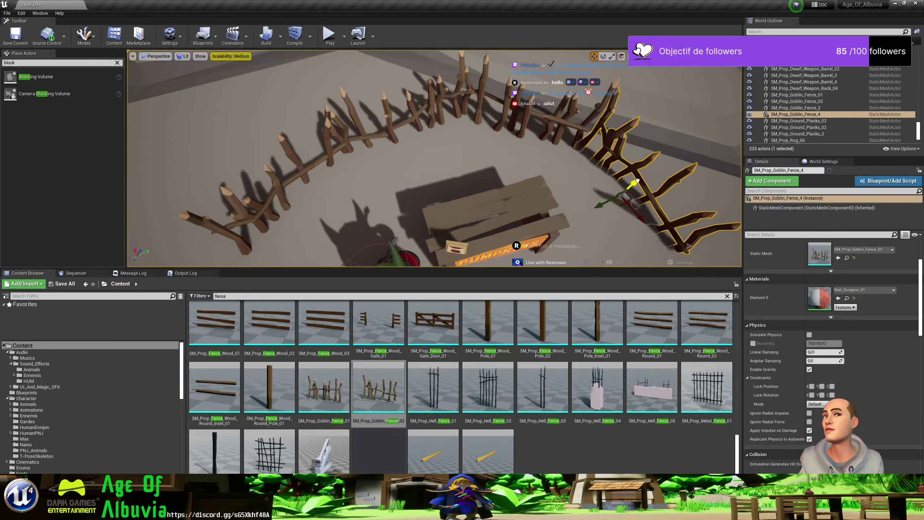
pyautogui.moveTo(638, 180); pyautogui.dragTo(638, 180)
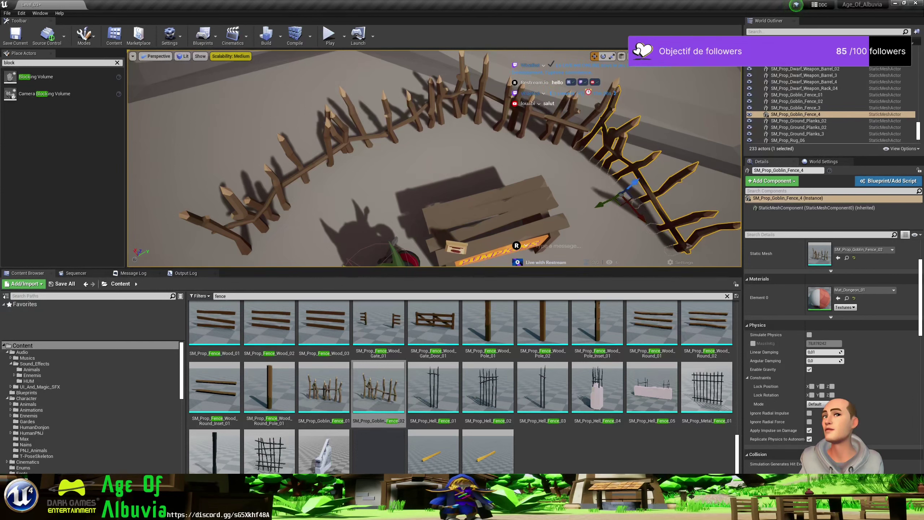
pyautogui.moveTo(638, 180)
pyautogui.mouseDown(button='right')
pyautogui.moveTo(698, 206)
pyautogui.moveTo(692, 217)
pyautogui.mouseUp(button='right')
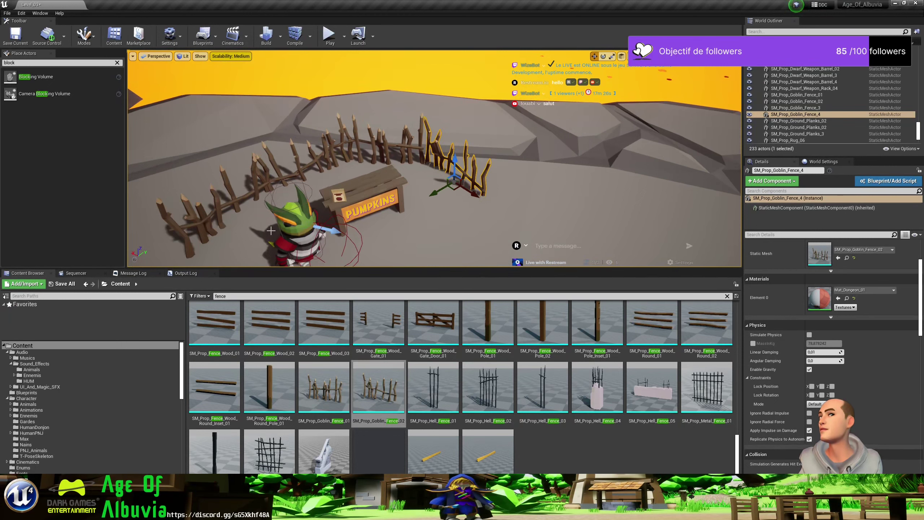
# Alt-drag a copy of SM_Prop_Goblin_Fence_01 and turn it about 90 degrees.
pyautogui.click(380, 147)
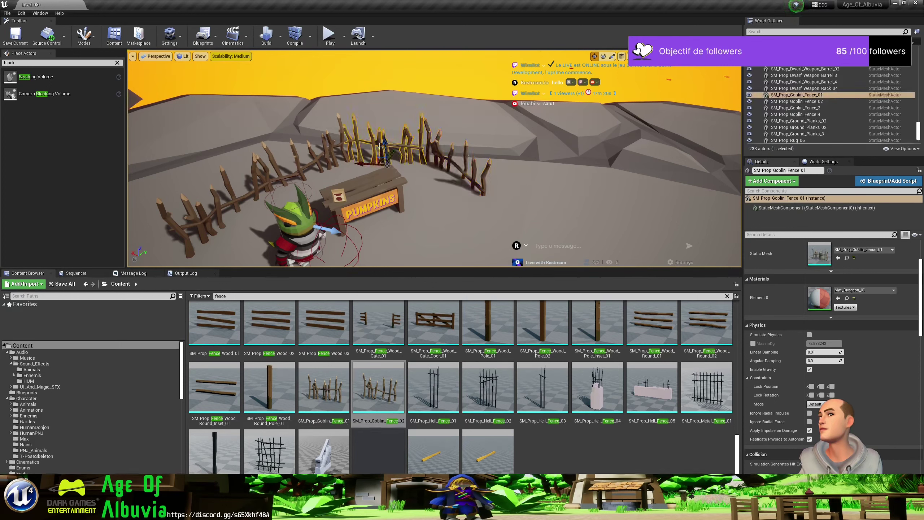
pyautogui.moveTo(380, 162)
pyautogui.keyDown('alt'); pyautogui.mouseDown()
pyautogui.moveTo(491, 164)
pyautogui.moveTo(509, 199)
pyautogui.mouseUp(); pyautogui.keyUp('alt')
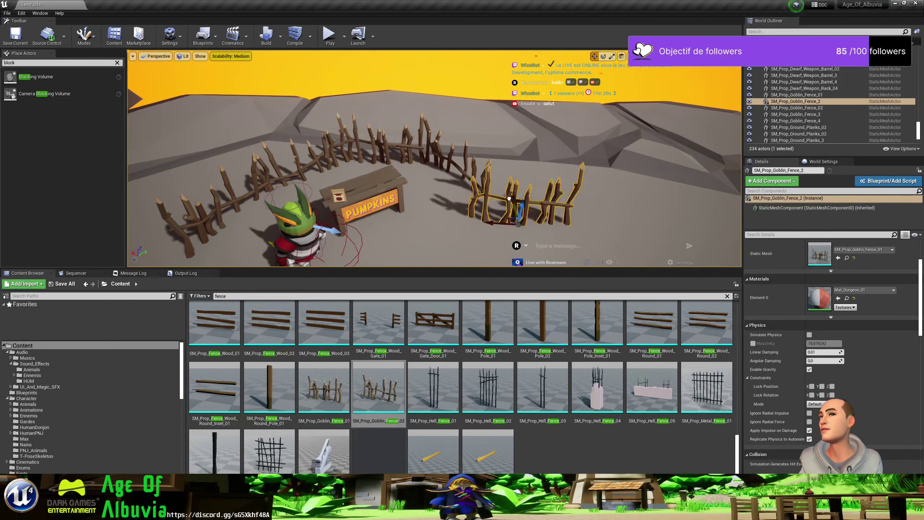
pyautogui.press('e')
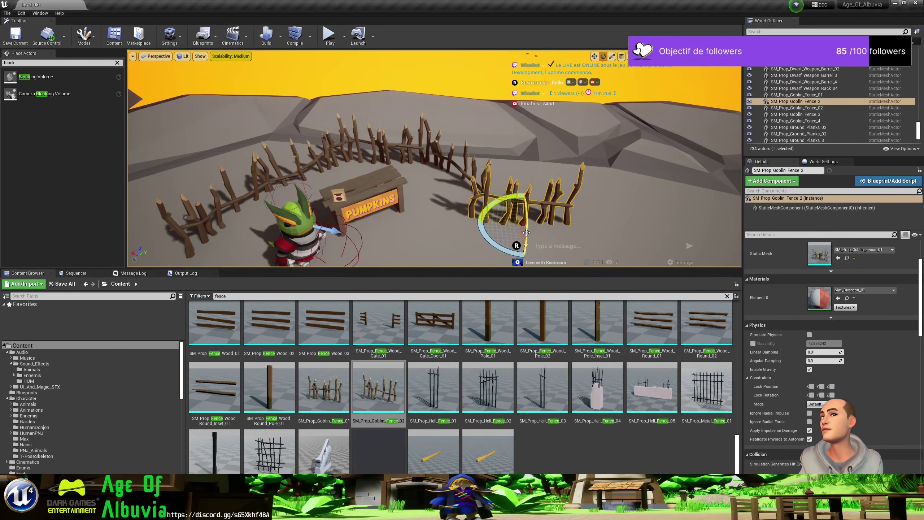
pyautogui.moveTo(494, 245); pyautogui.dragTo(477, 239)
pyautogui.moveTo(478, 239); pyautogui.dragTo(472, 255, button='right')
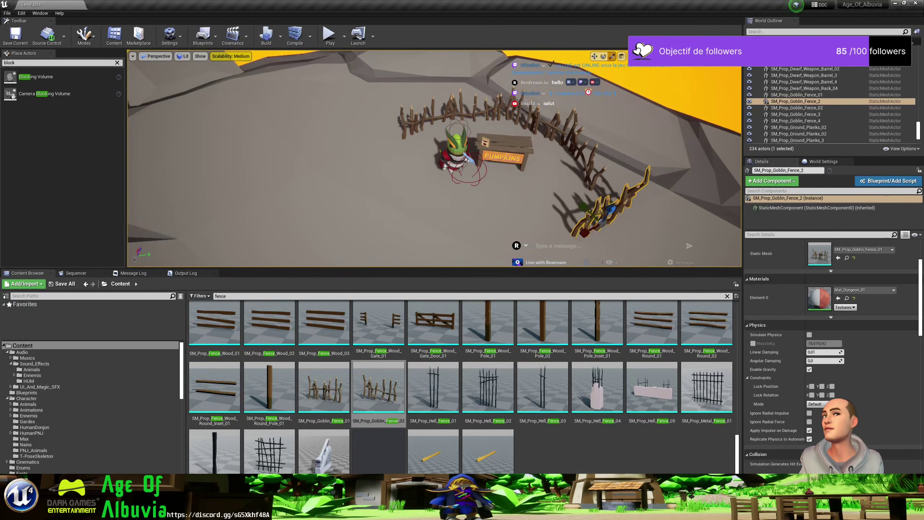
# Move the copy to the stand's left side and rotate it -56.25 degrees.
pyautogui.moveTo(589, 221); pyautogui.dragTo(367, 148)
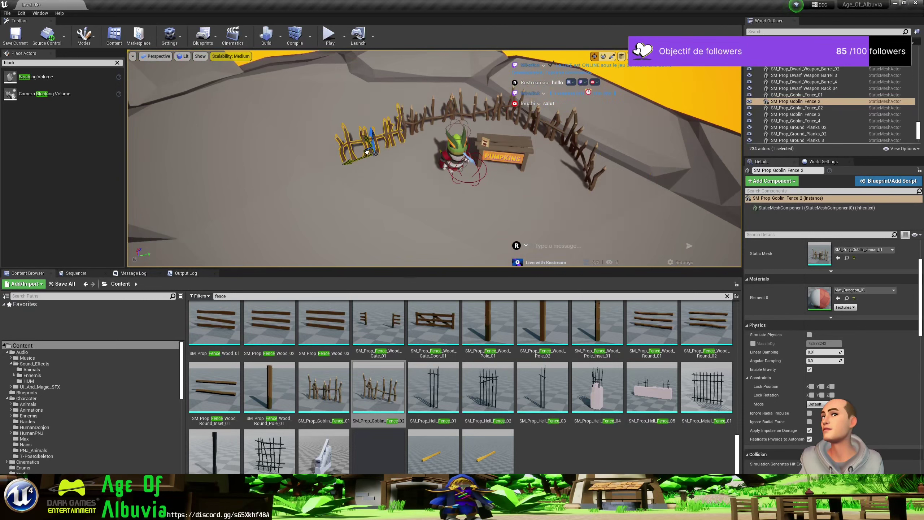
pyautogui.moveTo(411, 168); pyautogui.dragTo(411, 160, button='right')
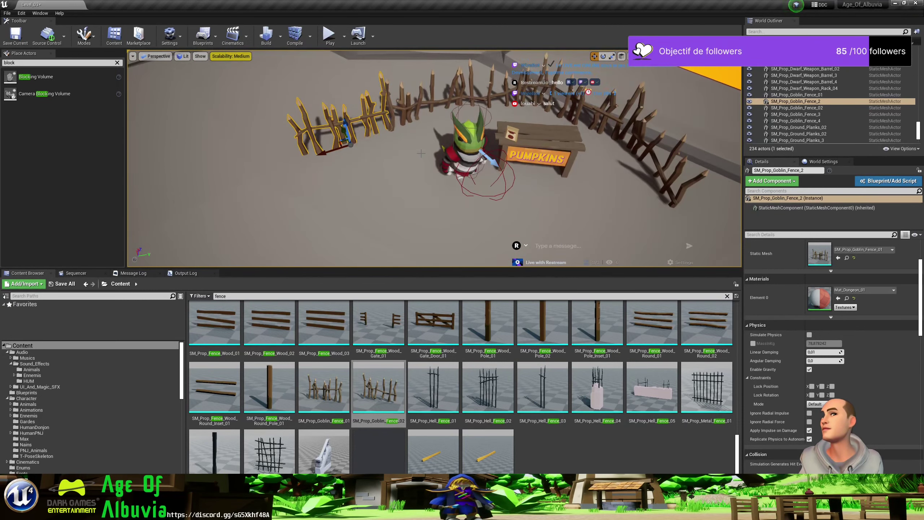
pyautogui.press('e')
pyautogui.moveTo(348, 164)
pyautogui.mouseDown()
pyautogui.moveTo(319, 172)
pyautogui.moveTo(327, 163)
pyautogui.moveTo(367, 174)
pyautogui.mouseUp()
pyautogui.press('w')
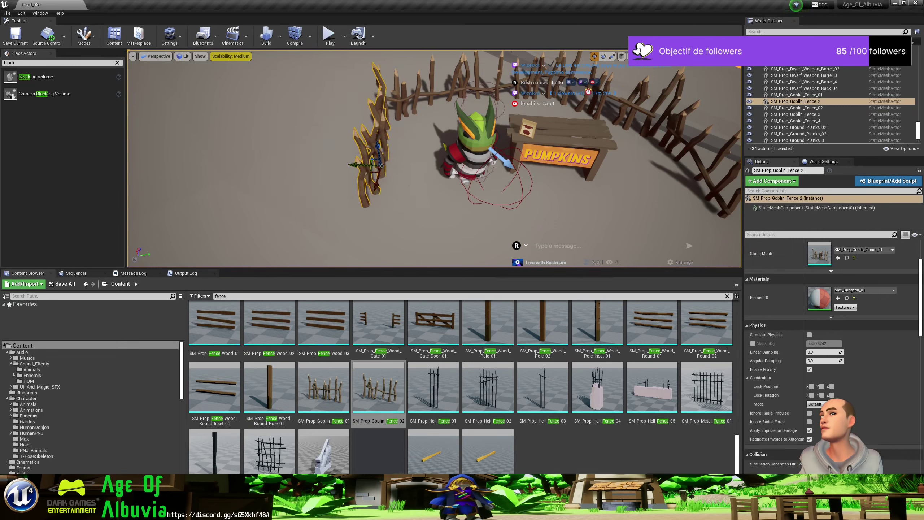
pyautogui.moveTo(366, 174); pyautogui.dragTo(473, 210, button='right')
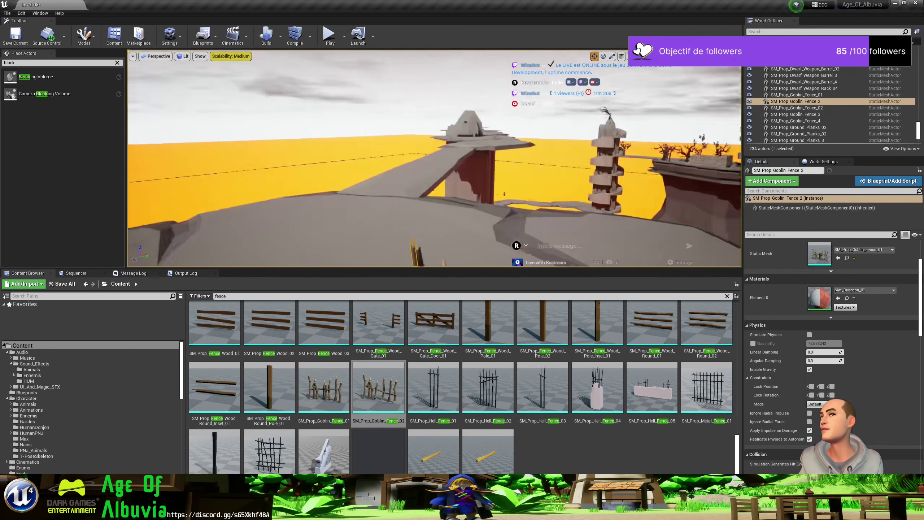
# Focus on the left fence and nudge it slightly up and left.
pyautogui.press('f')
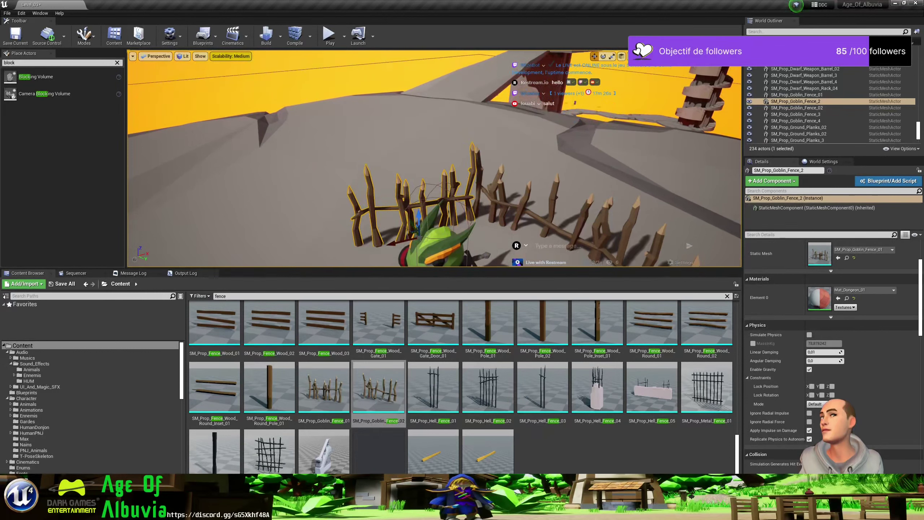
pyautogui.moveTo(332, 216)
pyautogui.mouseDown(button='right')
pyautogui.moveTo(332, 204)
pyautogui.moveTo(336, 224)
pyautogui.mouseUp(button='right')
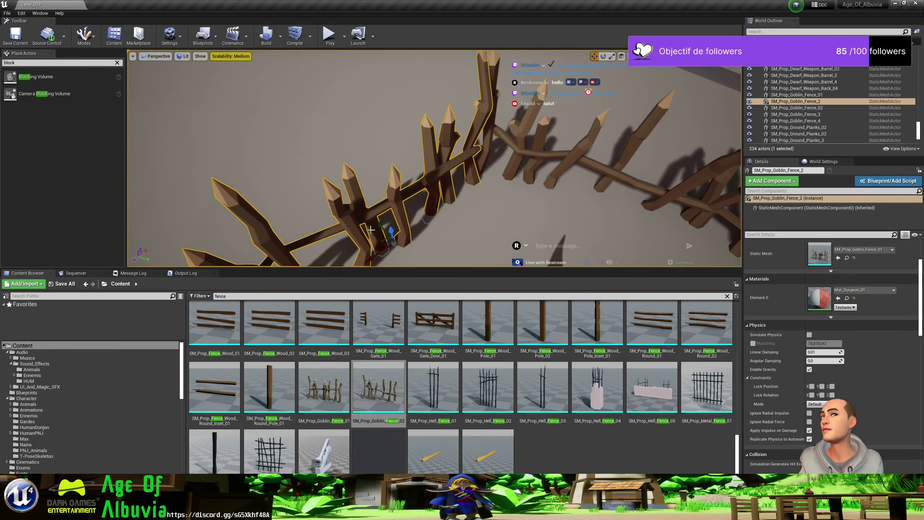
pyautogui.moveTo(376, 225); pyautogui.dragTo(376, 223)
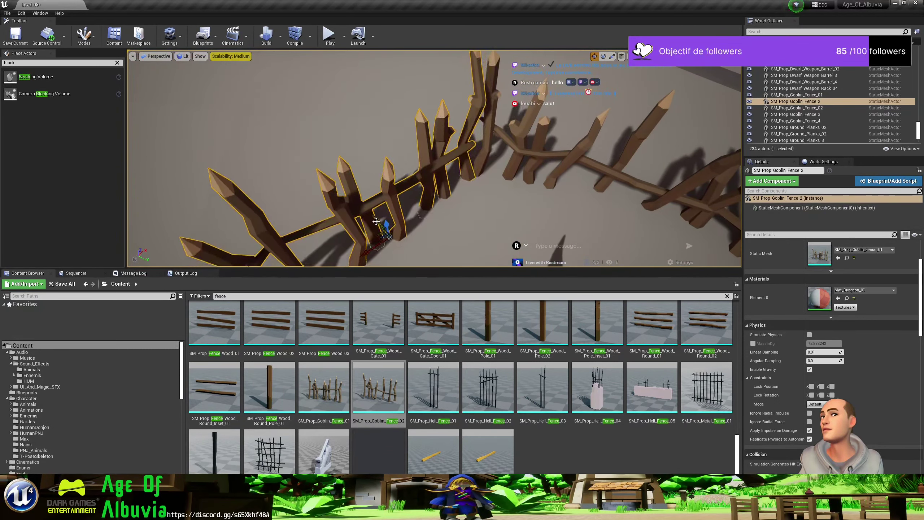
# Frame the fenced Pumpkins stall in the viewport and start Play in editor.
pyautogui.moveTo(376, 221); pyautogui.dragTo(379, 218, button='right')
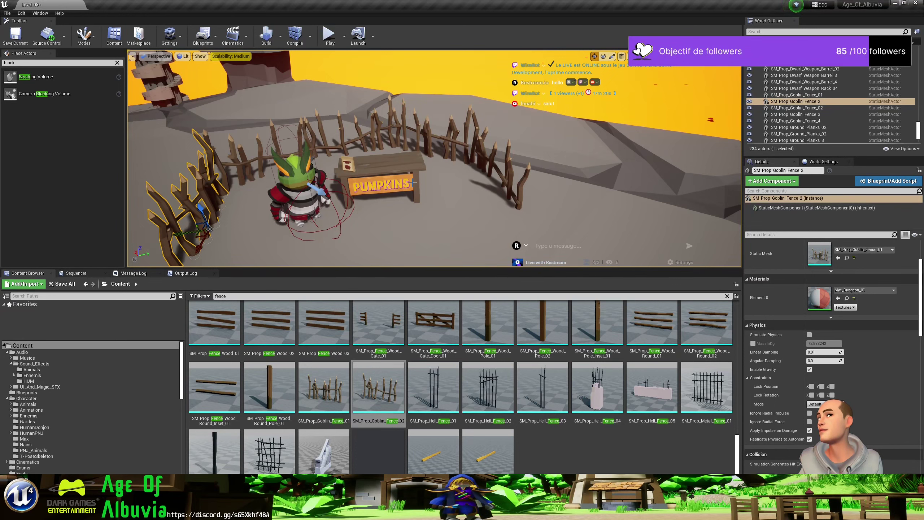
pyautogui.moveTo(334, 191); pyautogui.dragTo(320, 191, button='middle')
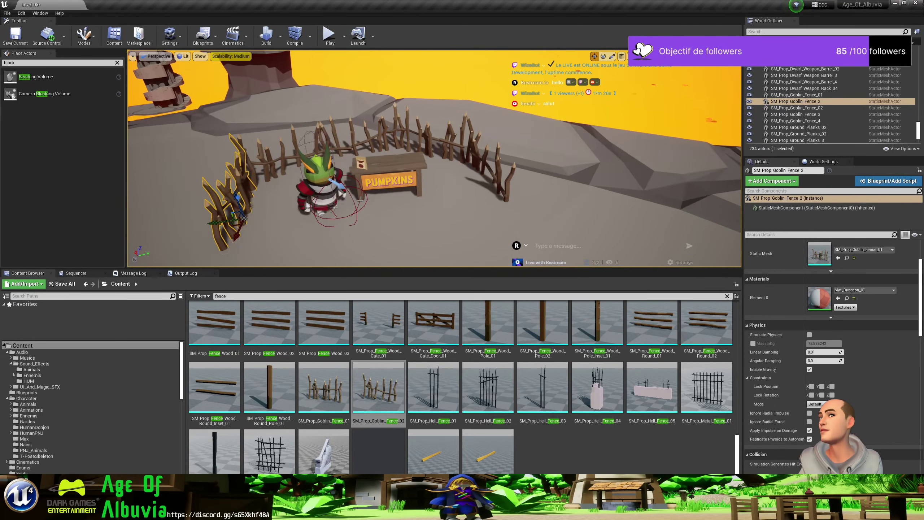
pyautogui.click(329, 34)
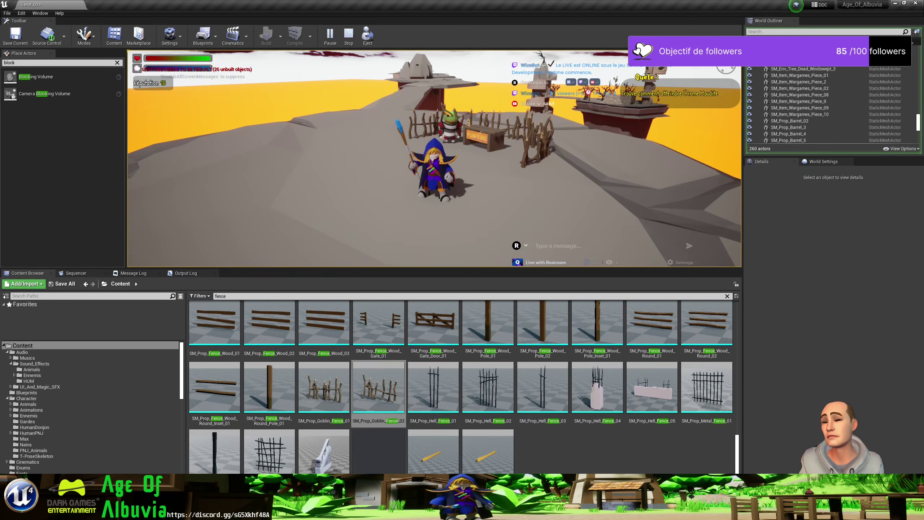
# Go fullscreen, walk the wizard to the Pumpkins NPC, then stop play and restore the editor layout.
pyautogui.press('F11')
pyautogui.press('F1')
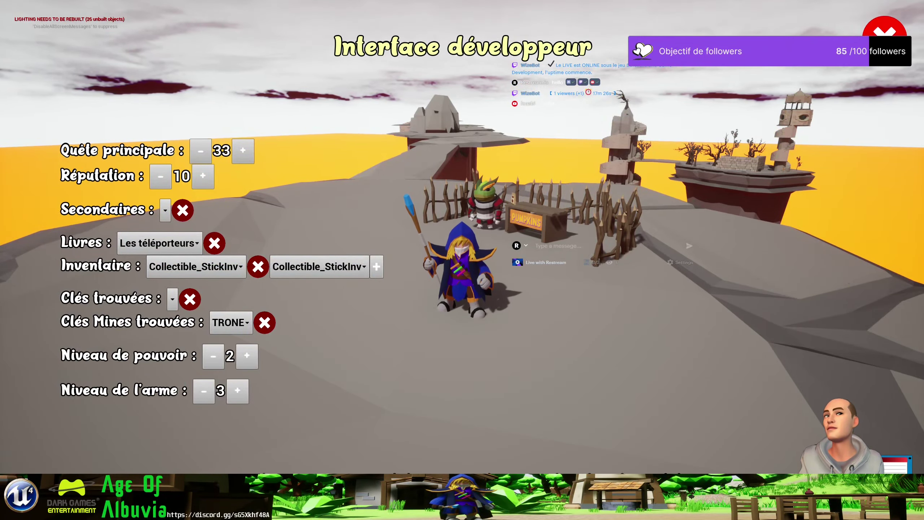
pyautogui.press('F1')
pyautogui.press('w')
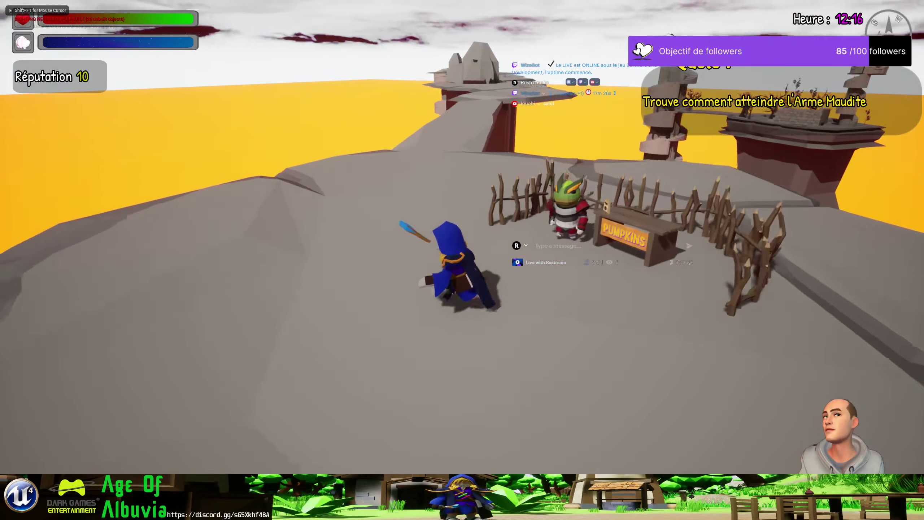
pyautogui.press('d')
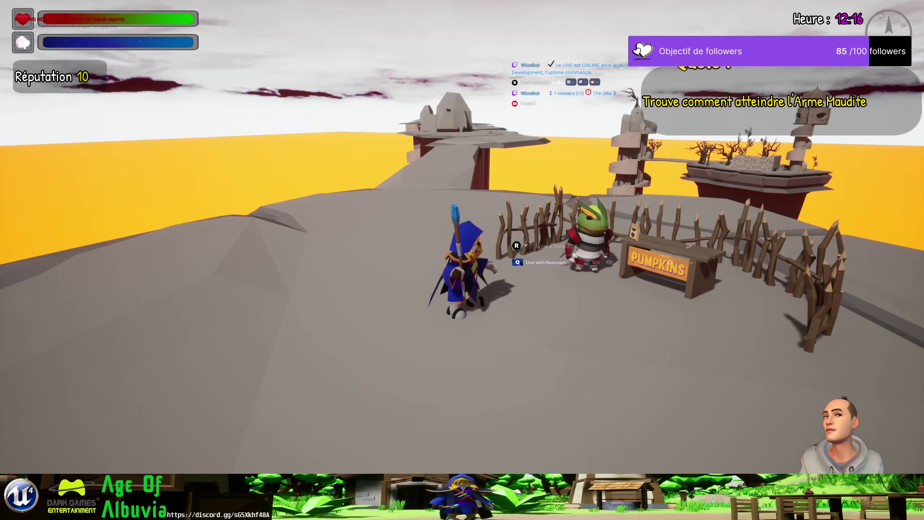
pyautogui.press('Escape')
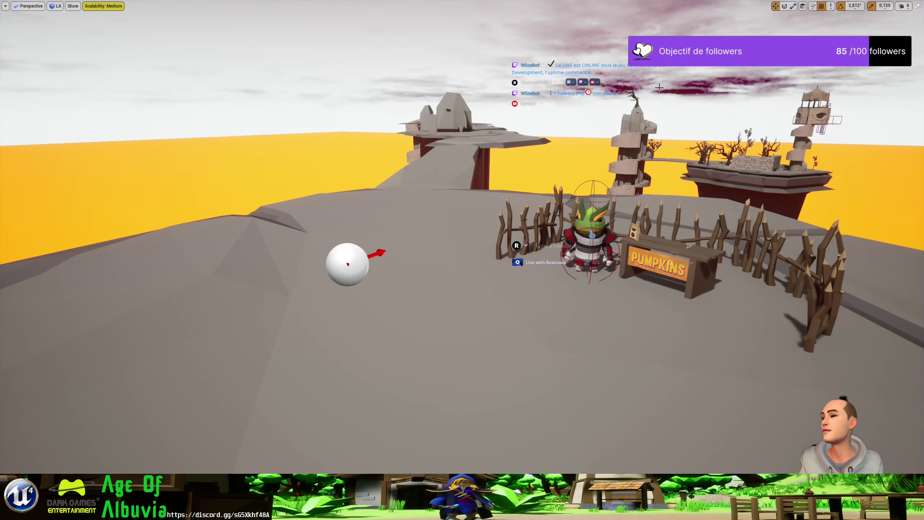
pyautogui.press('F11')
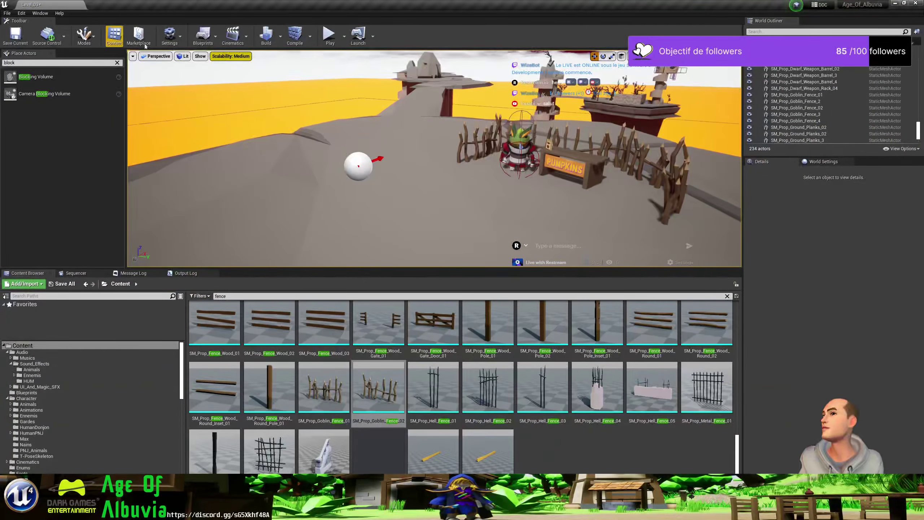
# Run a Build to rebuild the level's lighting and produce the Map Check report.
pyautogui.click(266, 44)
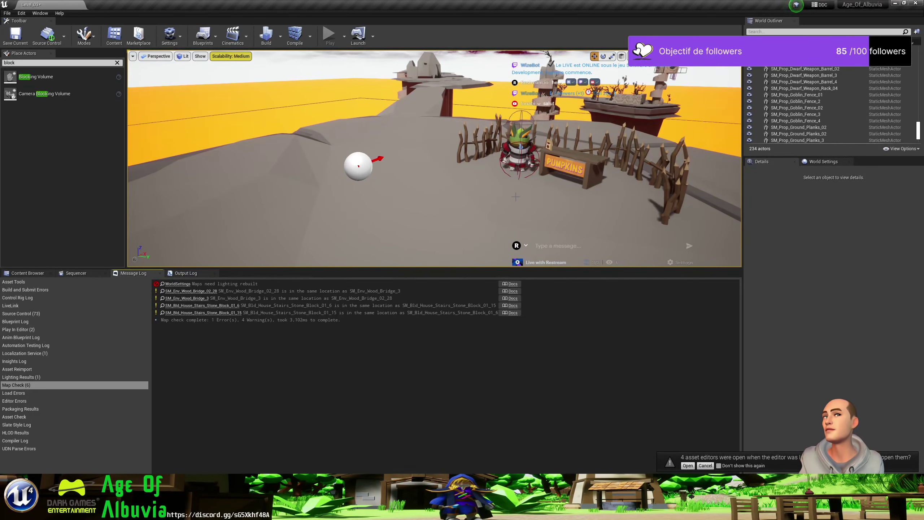
# Tilt the viewport up toward the sky and zoom around the goblin's fenced stand.
pyautogui.moveTo(512, 201); pyautogui.dragTo(512, 200, button='right')
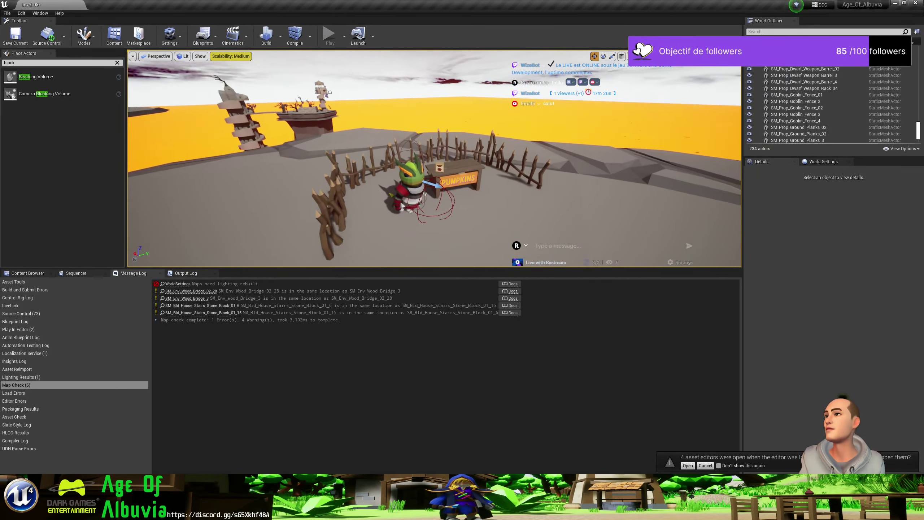
pyautogui.scroll(-10, 434, 159)
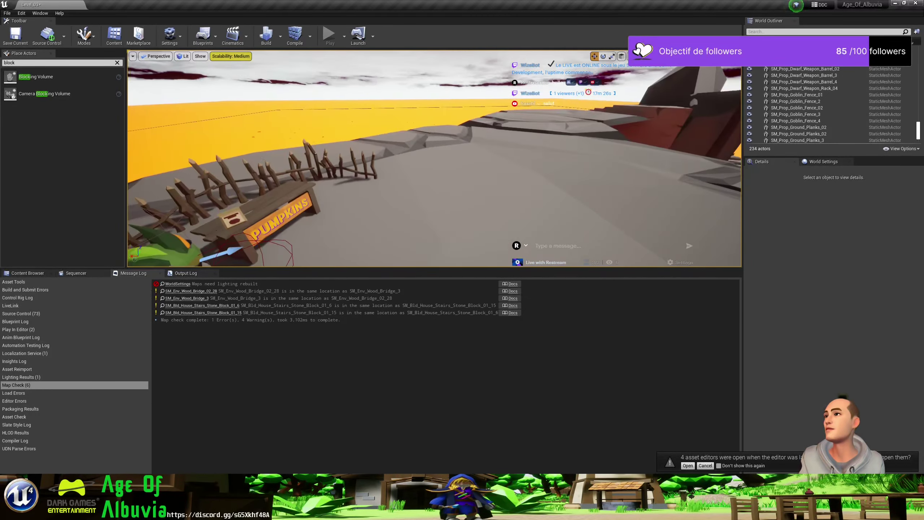
pyautogui.scroll(3, 434, 158)
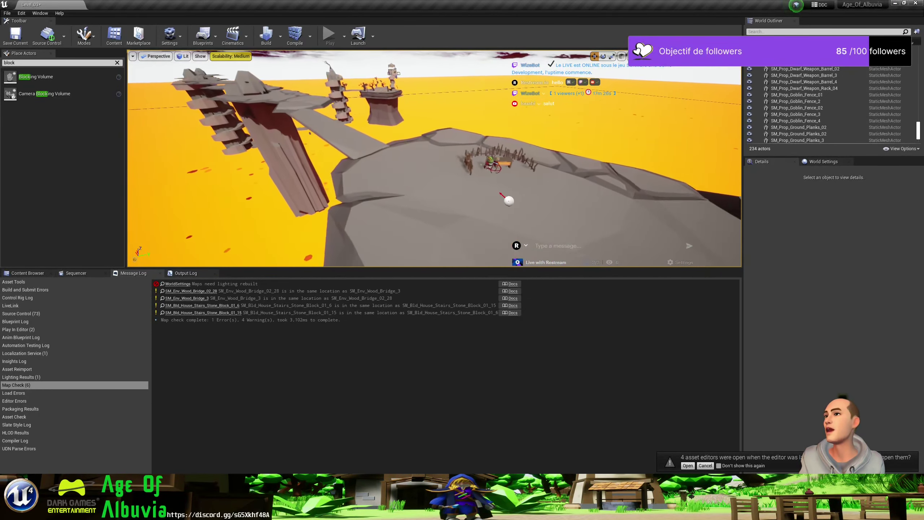
pyautogui.scroll(3, 434, 159)
pyautogui.scroll(3, 435, 158)
pyautogui.scroll(3, 434, 158)
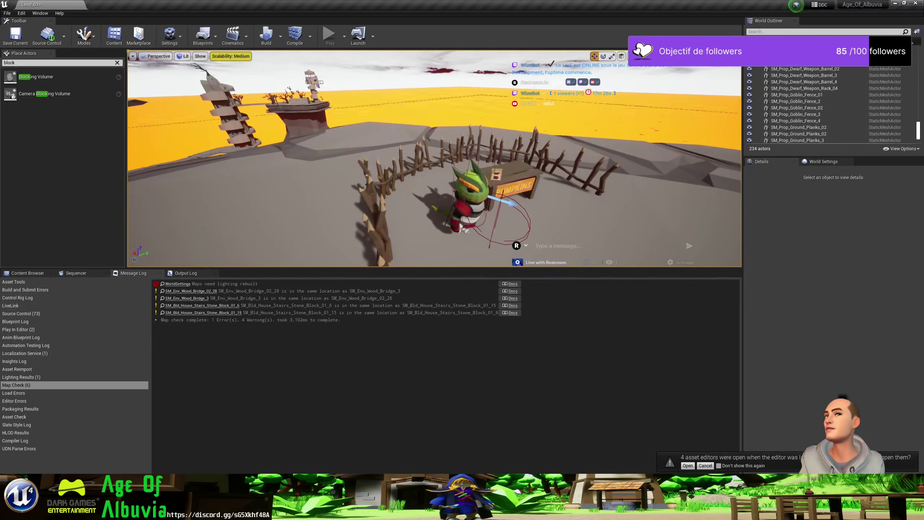
pyautogui.scroll(-5, 434, 158)
pyautogui.scroll(2, 434, 158)
pyautogui.scroll(2, 434, 159)
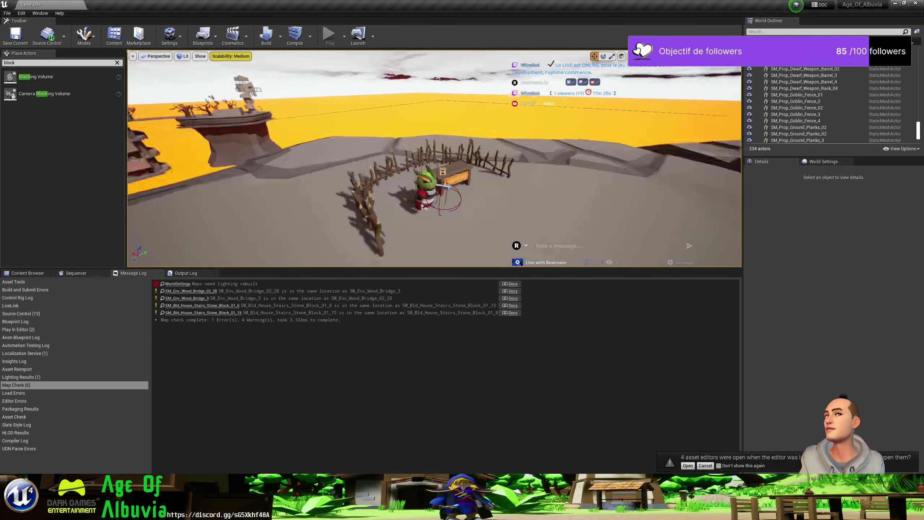
pyautogui.scroll(5, 434, 159)
# Fly the viewport toward the towers and forward onto the rock bridge.
pyautogui.moveTo(434, 159); pyautogui.dragTo(434, 90, button='right')
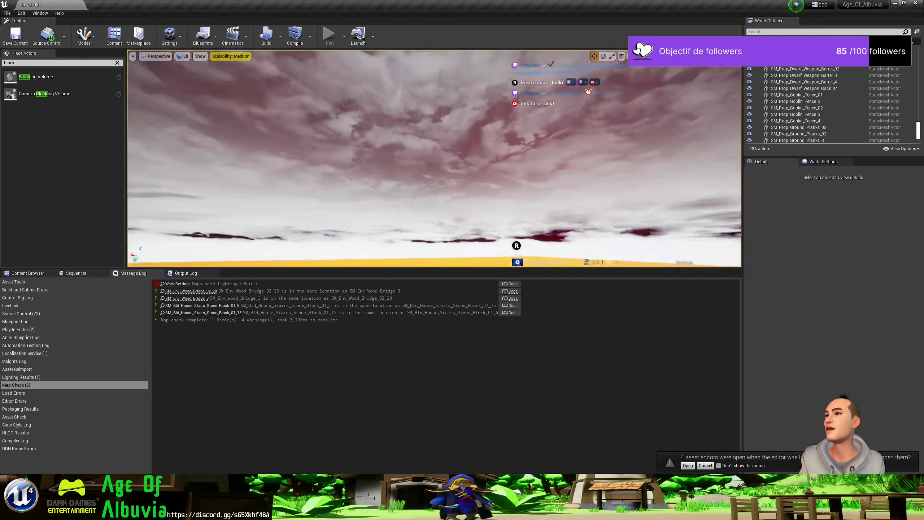
pyautogui.moveTo(434, 158); pyautogui.dragTo(434, 232, button='right')
pyautogui.moveTo(434, 158); pyautogui.dragTo(434, 159, button='right')
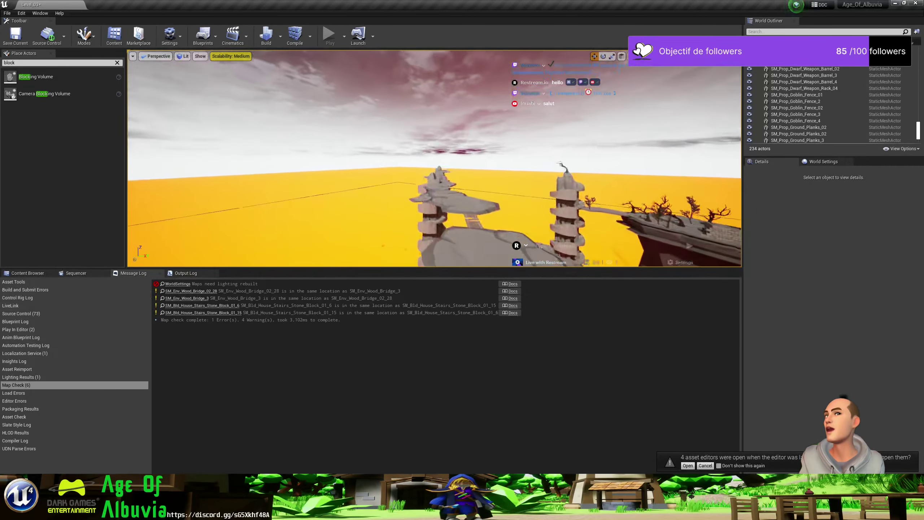
pyautogui.moveTo(518, 209); pyautogui.dragTo(518, 209, button='right')
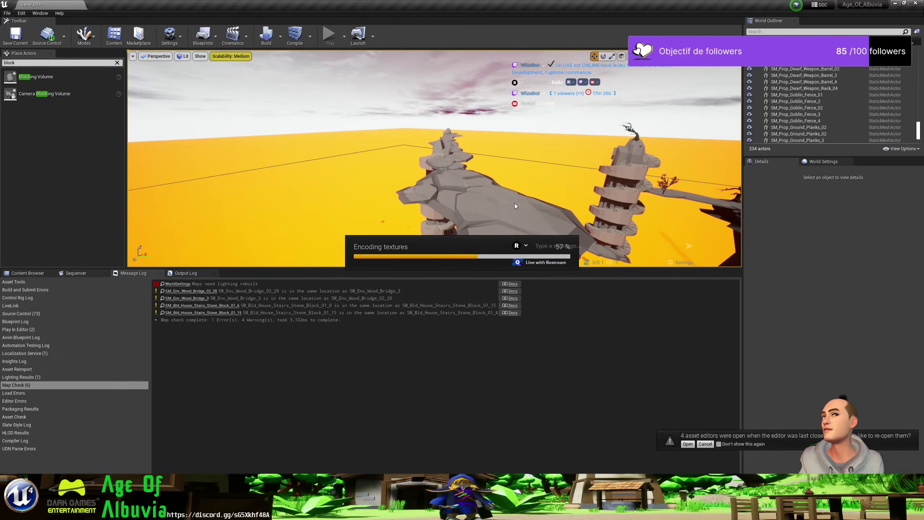
pyautogui.moveTo(515, 202); pyautogui.dragTo(515, 202, button='right')
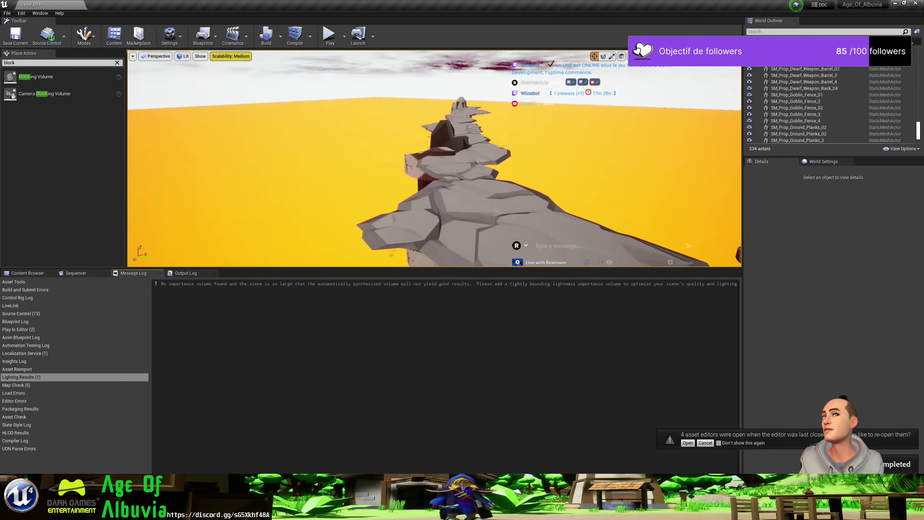
# Play, stop, select the importance volume warning in Lighting Results, then play again.
pyautogui.click(334, 33)
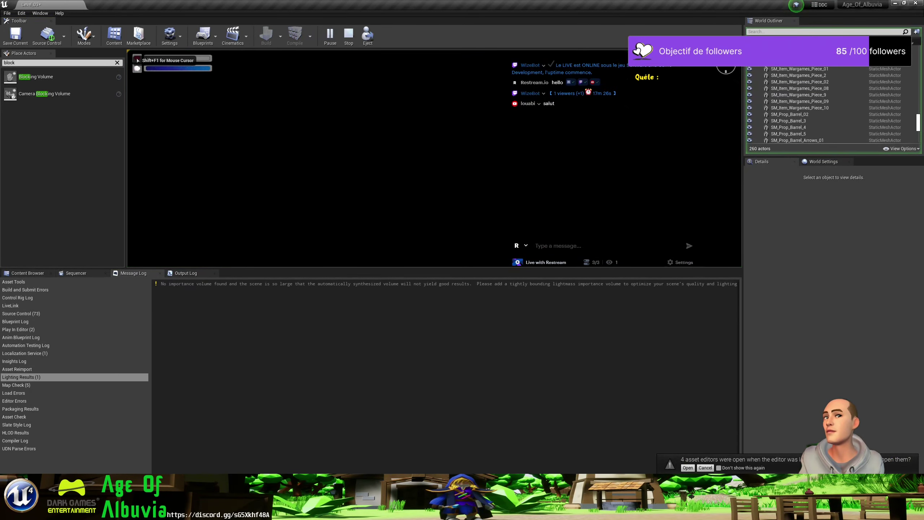
pyautogui.press('Escape')
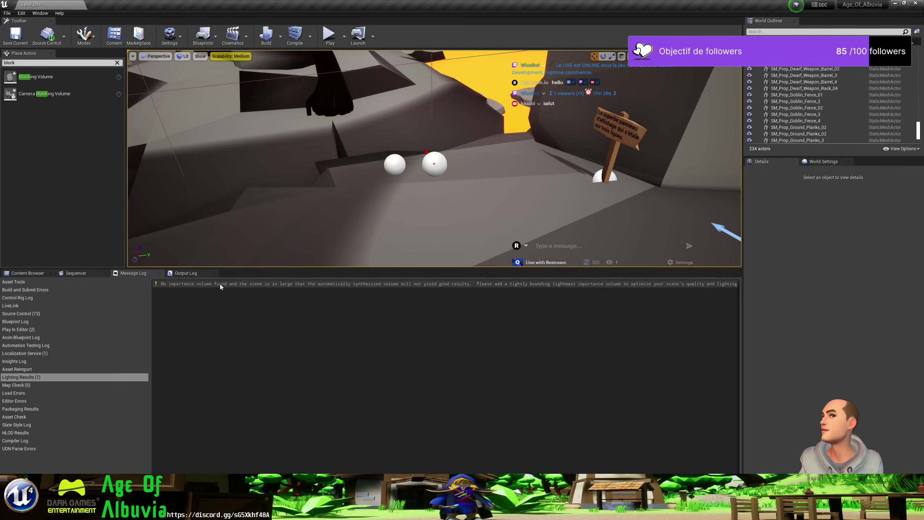
pyautogui.click(291, 286)
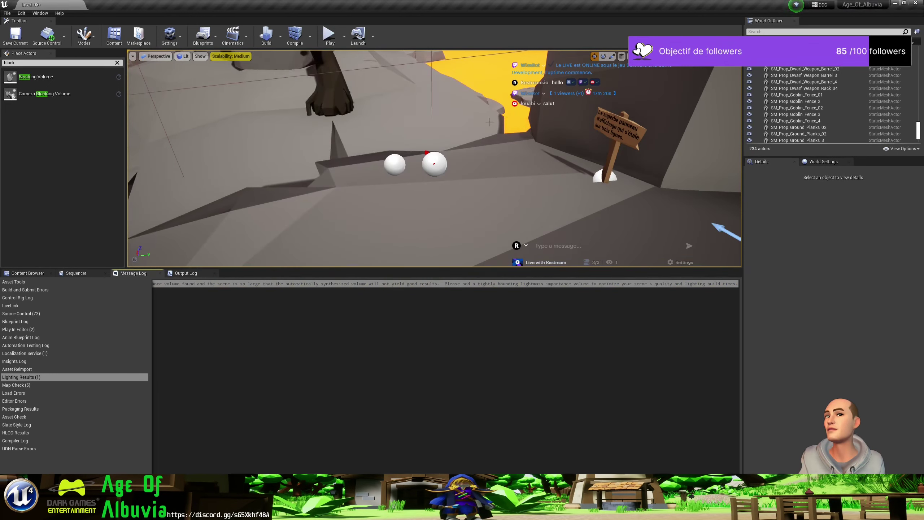
pyautogui.click(329, 37)
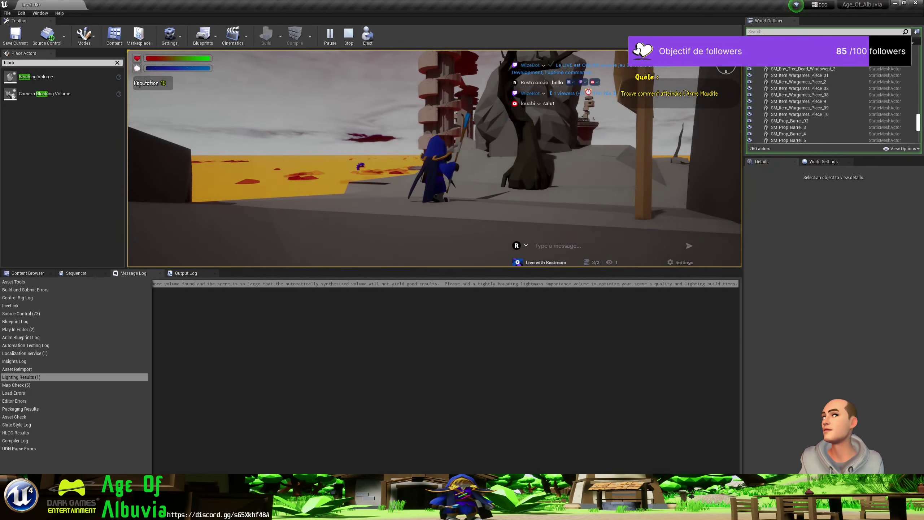
# Walk the wizard along the fence past the Pumpkins sign, goblin and chest.
pyautogui.press('w')
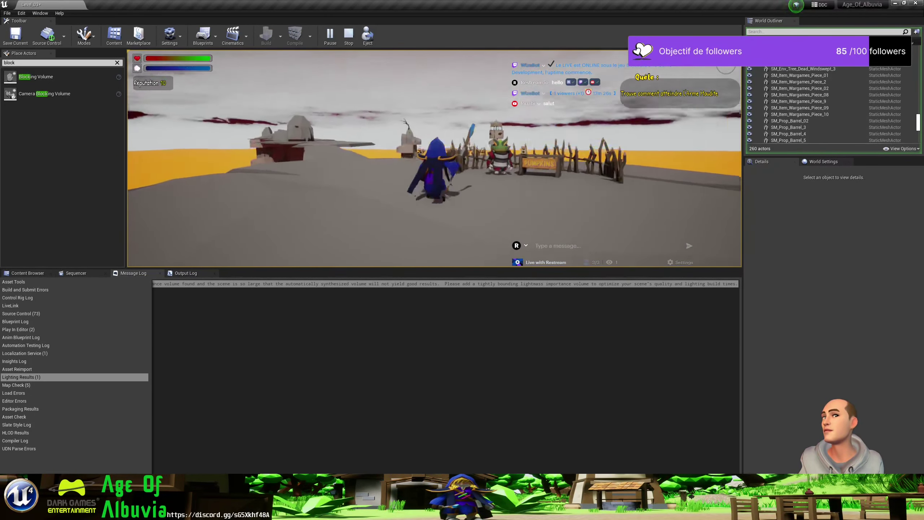
pyautogui.press('w')
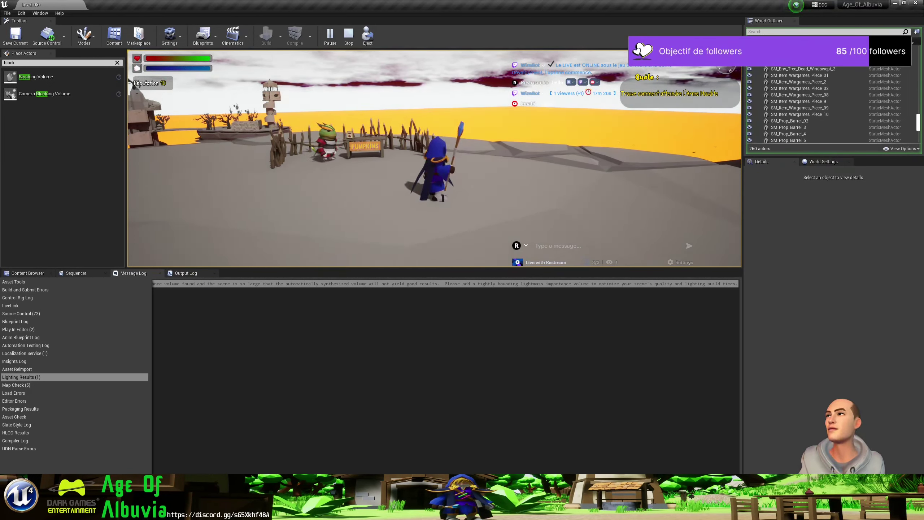
pyautogui.press('w')
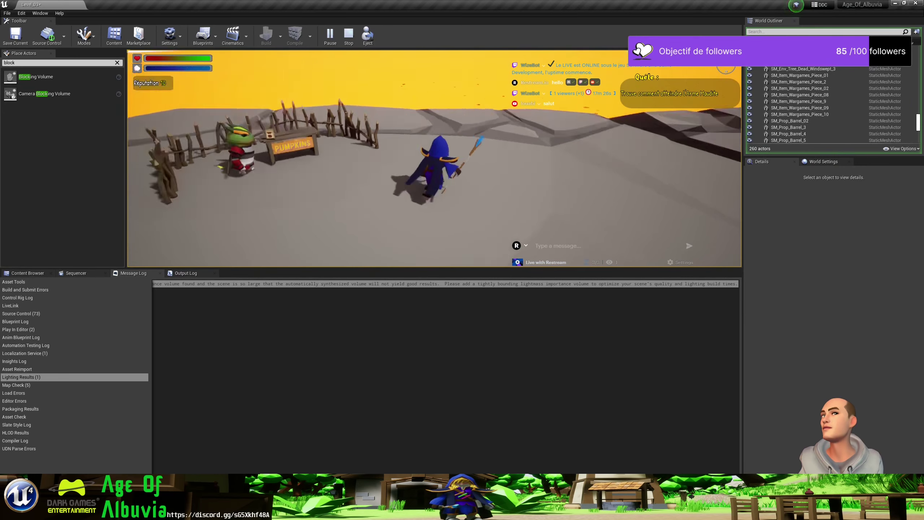
pyautogui.press('w')
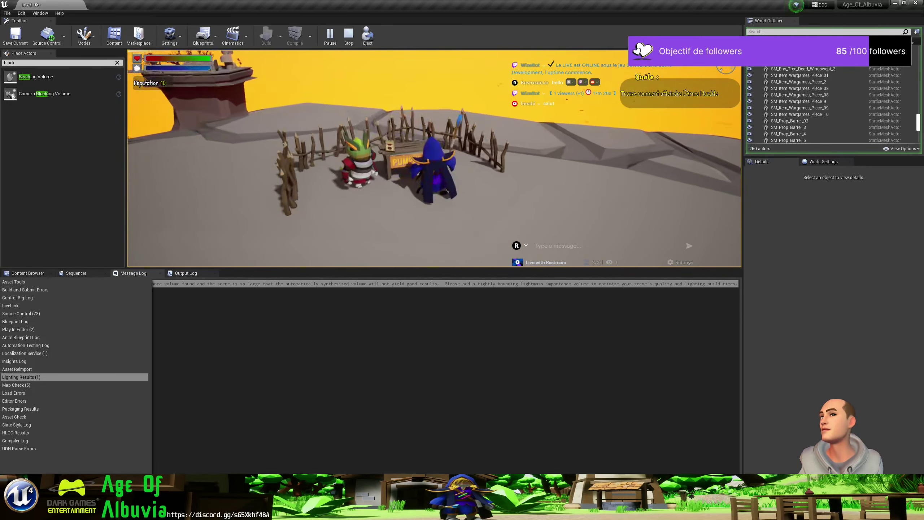
pyautogui.press('w')
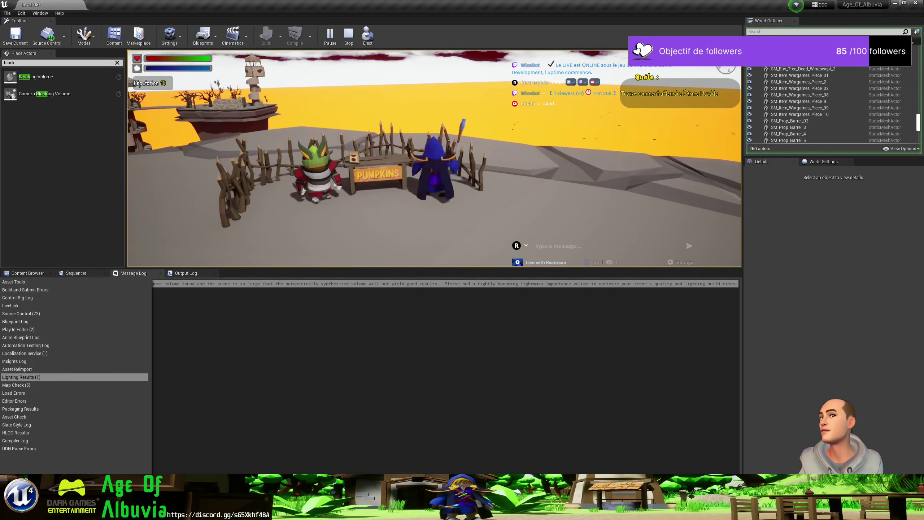
pyautogui.press('w')
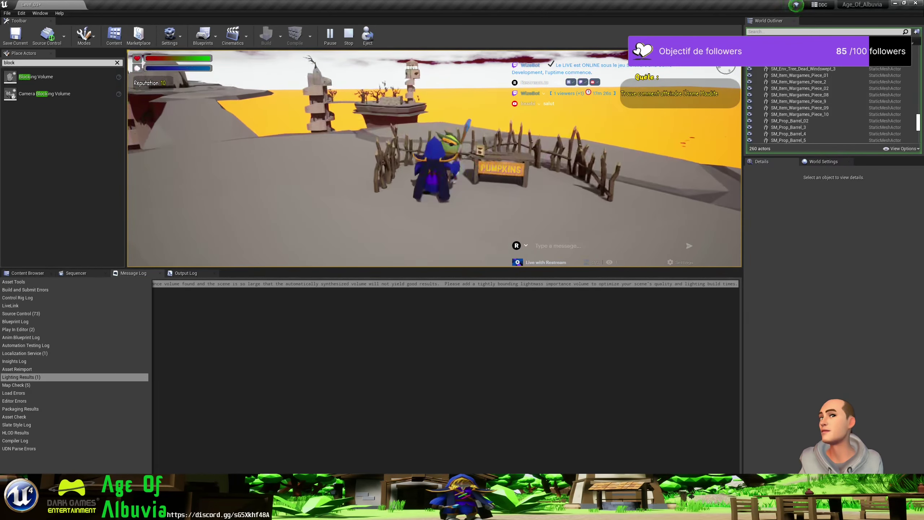
pyautogui.press('w')
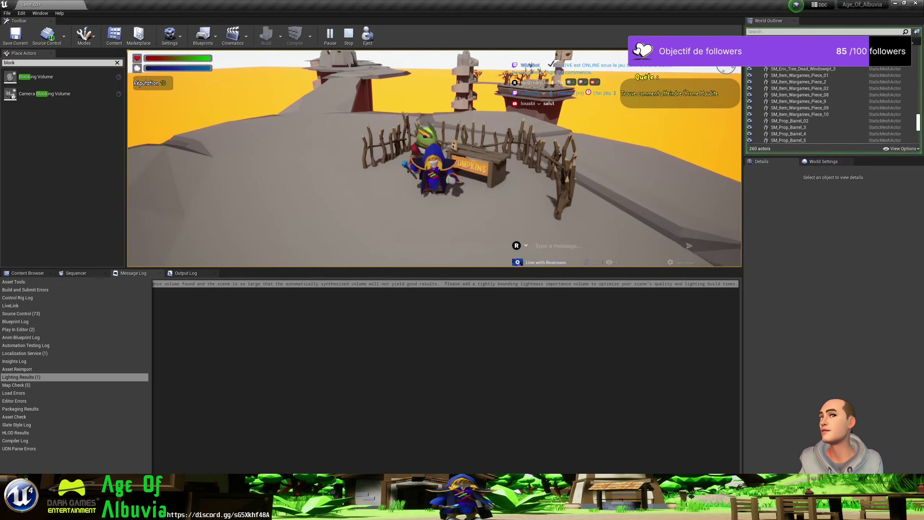
# Walk the wizard back and forth by the bench, then end the session.
pyautogui.press('s')
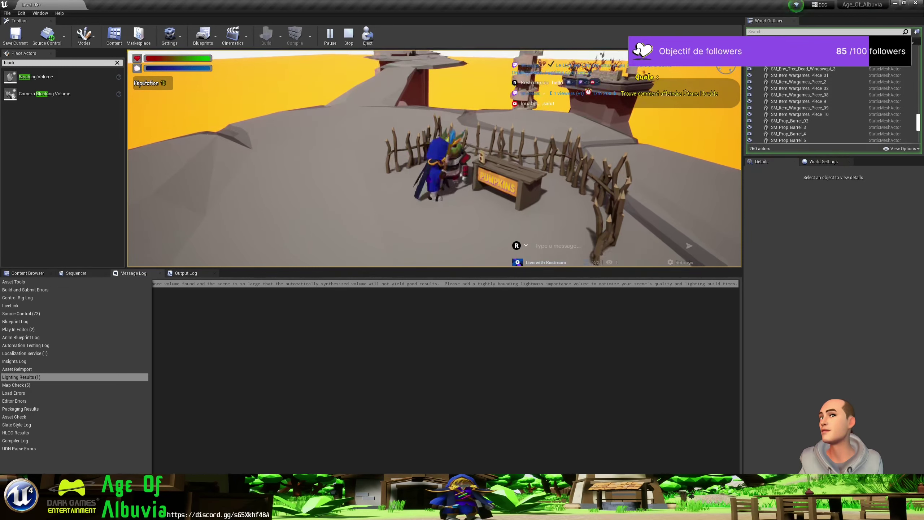
pyautogui.press('w')
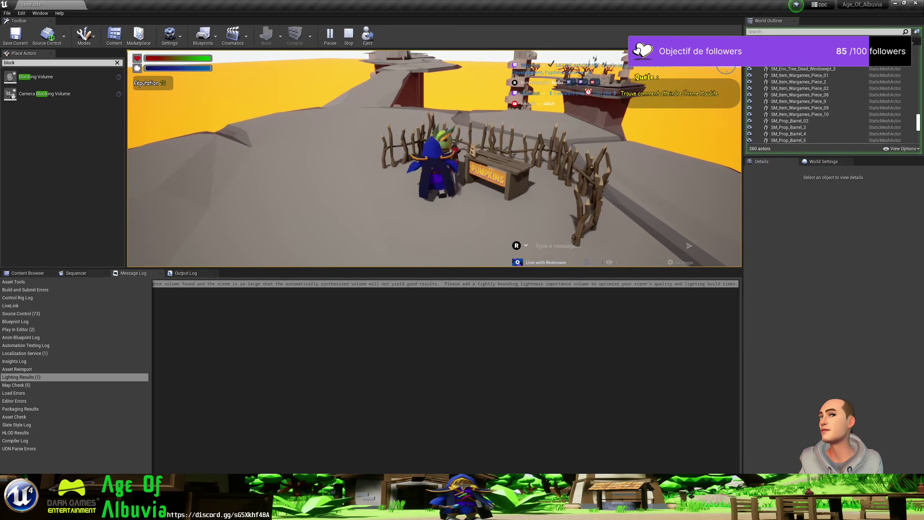
pyautogui.press('w')
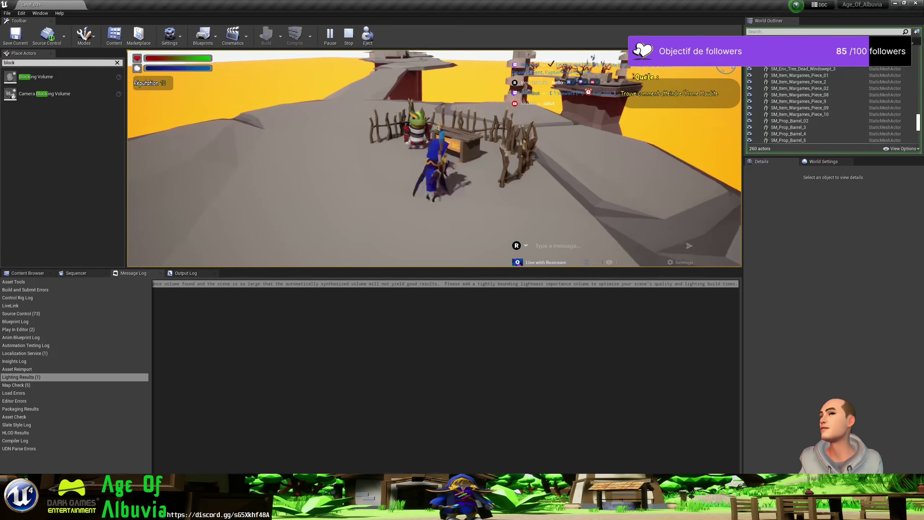
pyautogui.press('w')
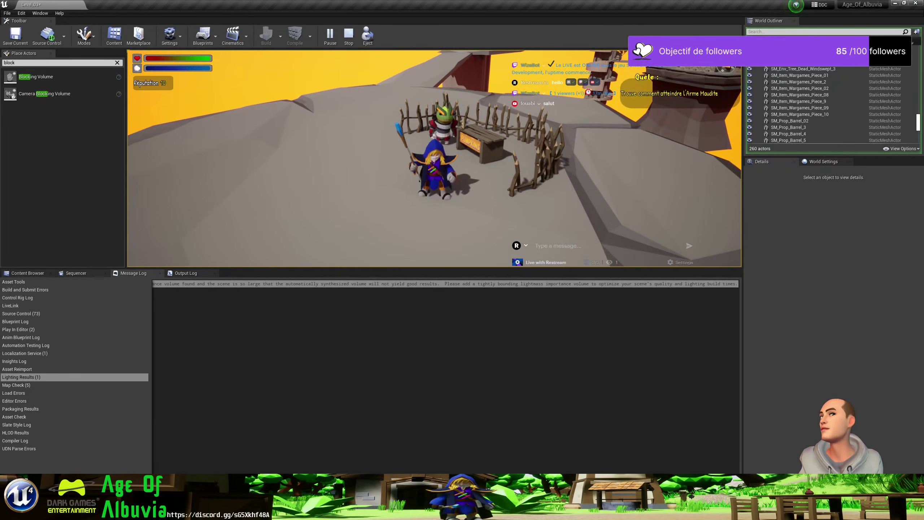
pyautogui.press('s')
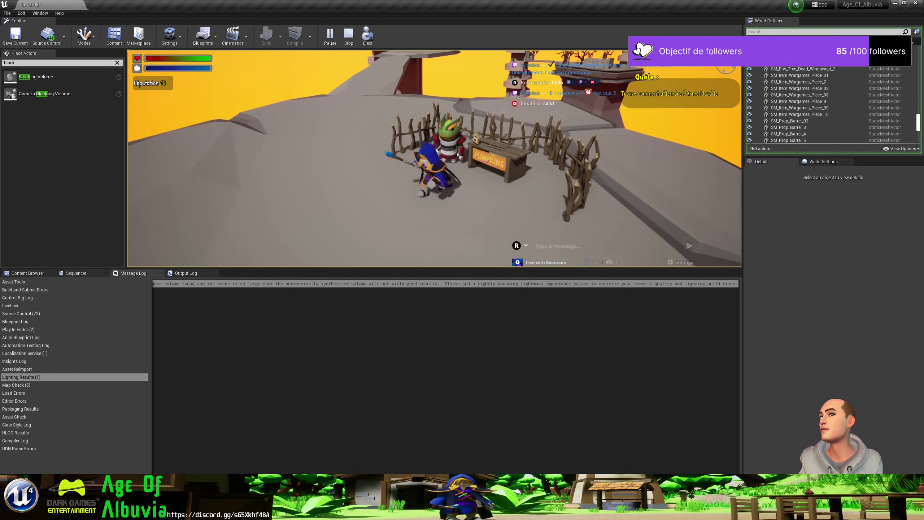
pyautogui.press('w')
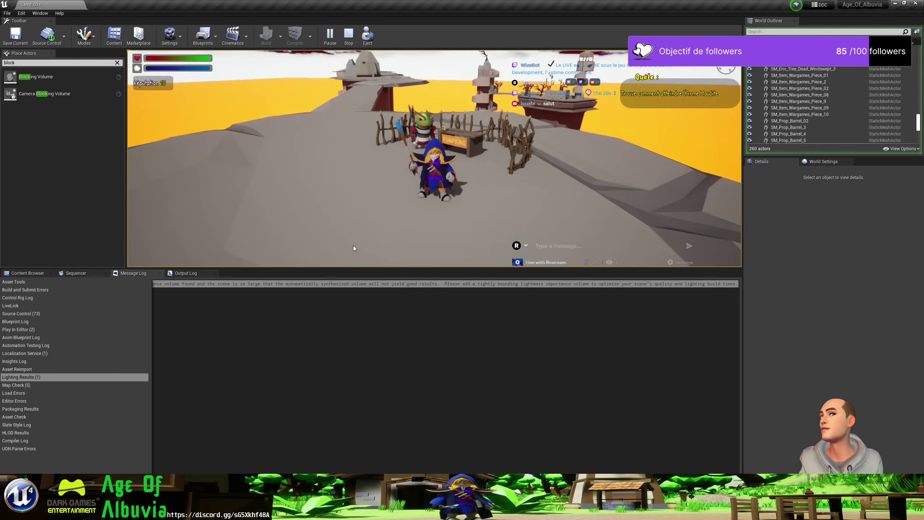
pyautogui.press('Escape')
# Replay the level, walk along the ridge toward the rock pillar, then stop.
pyautogui.click(330, 36)
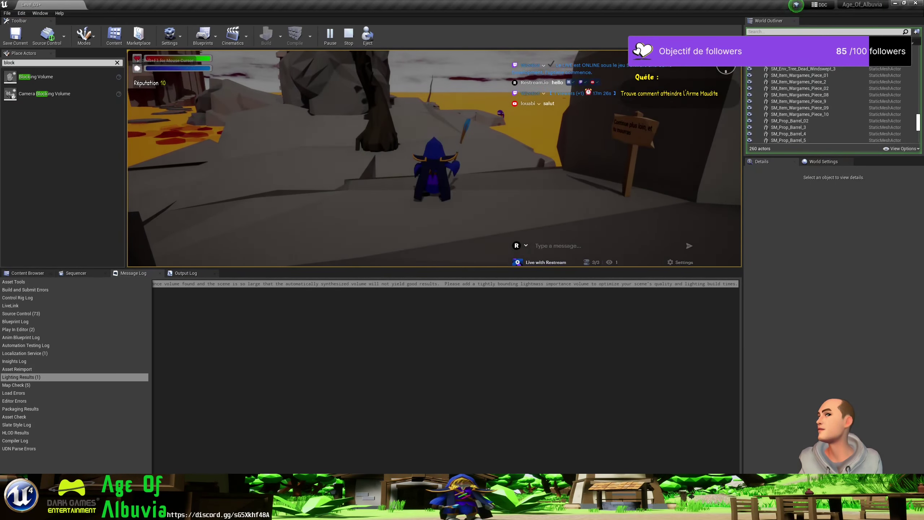
pyautogui.press('w')
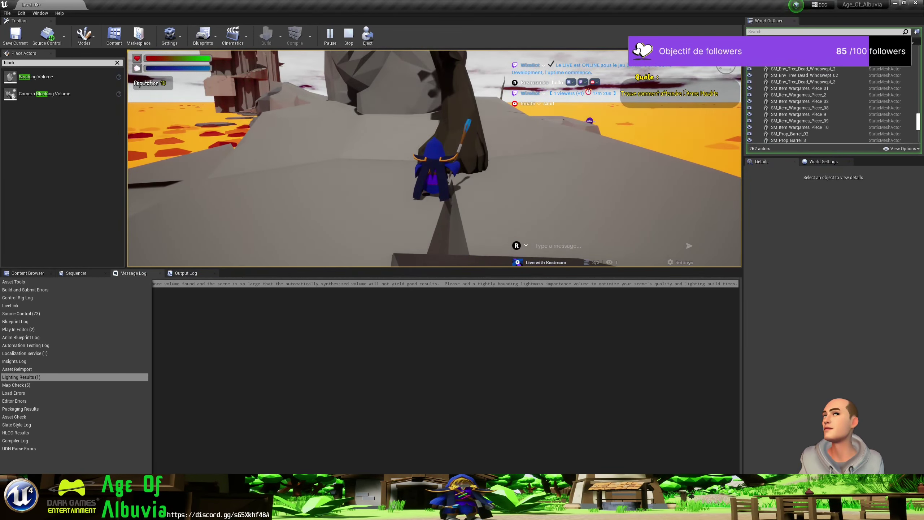
pyautogui.press('Escape')
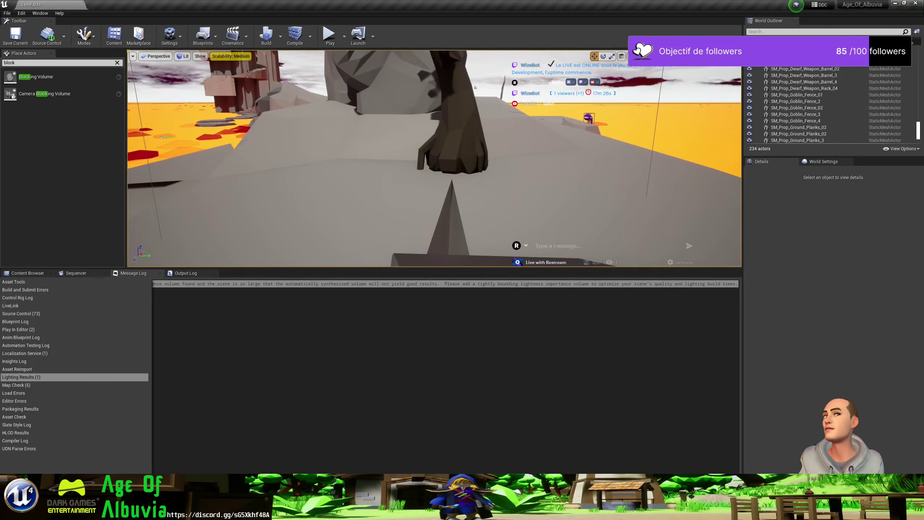